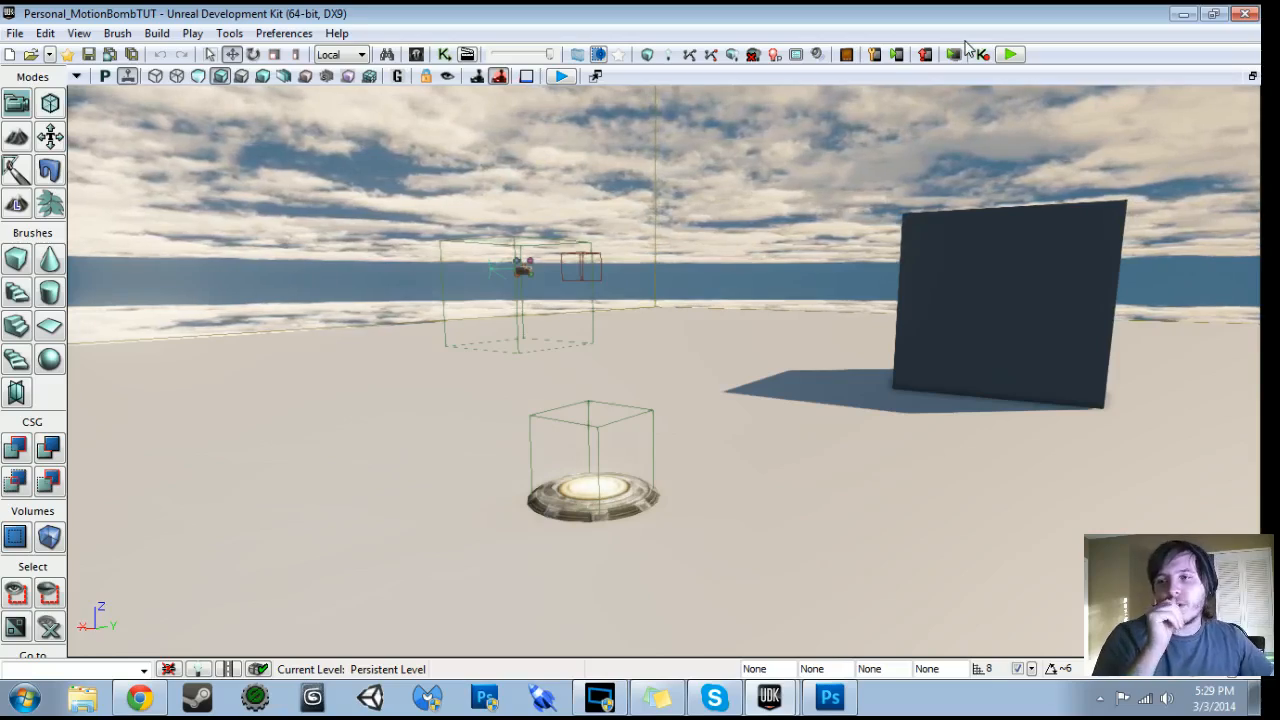
Play-test the level, walking past the glowing pad into the proximity mine's trigger volume, respawn after the explosion and end the preview
click(1013, 55)
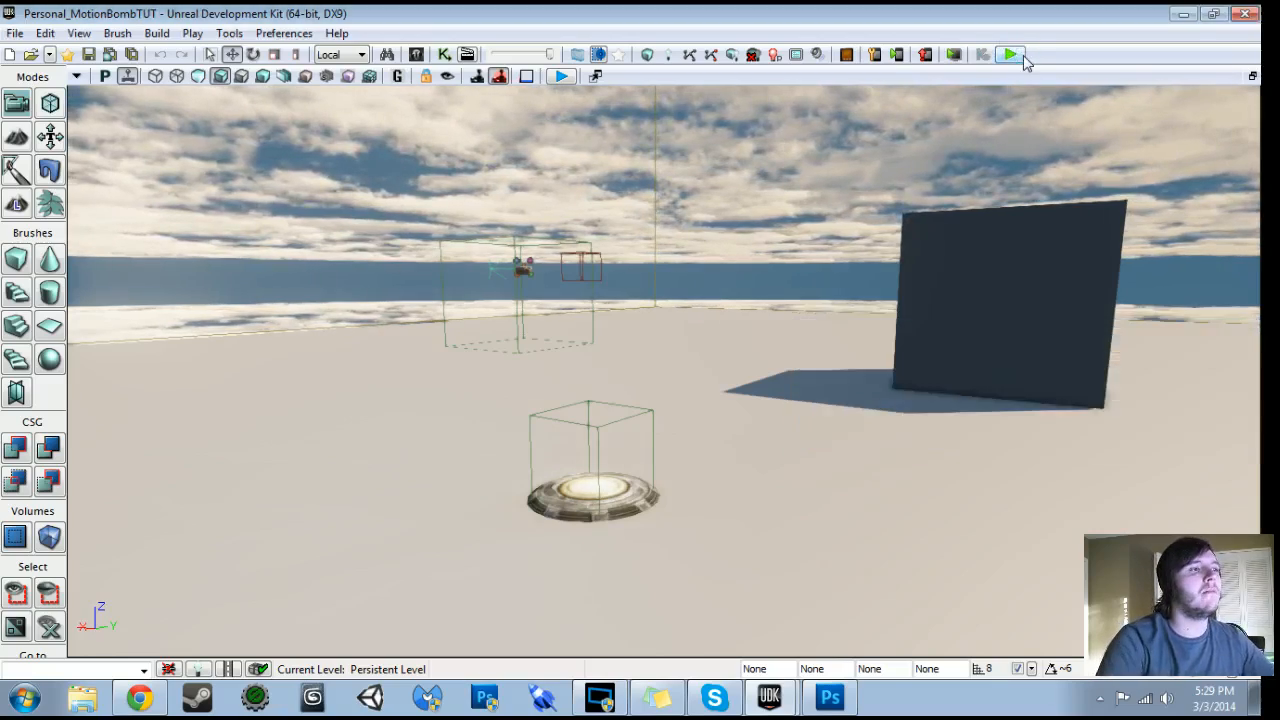
key(w)
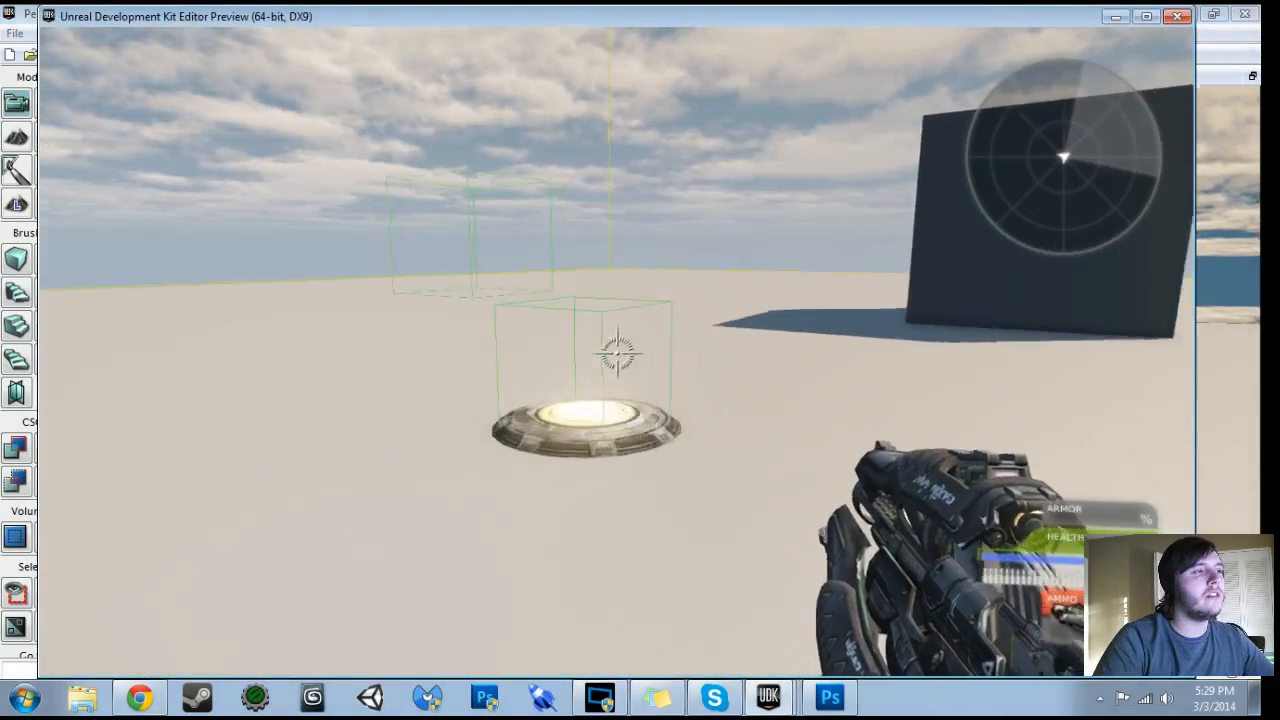
key(w)
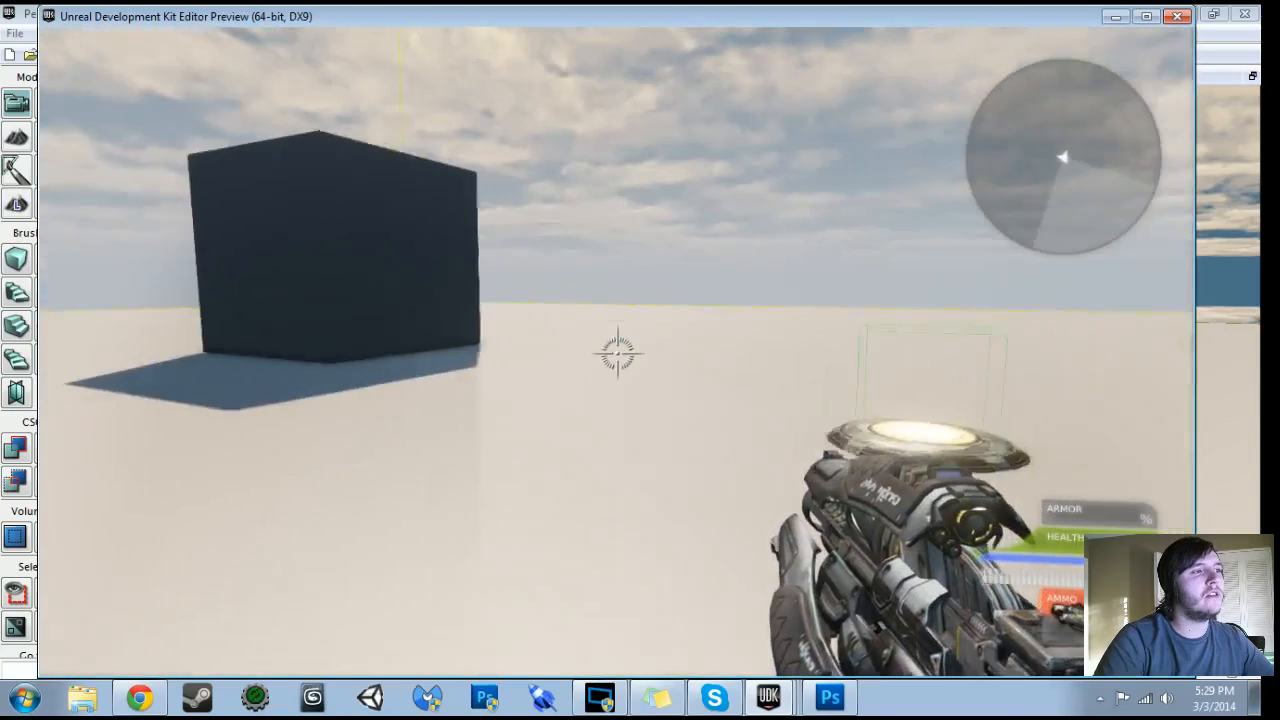
key(d)
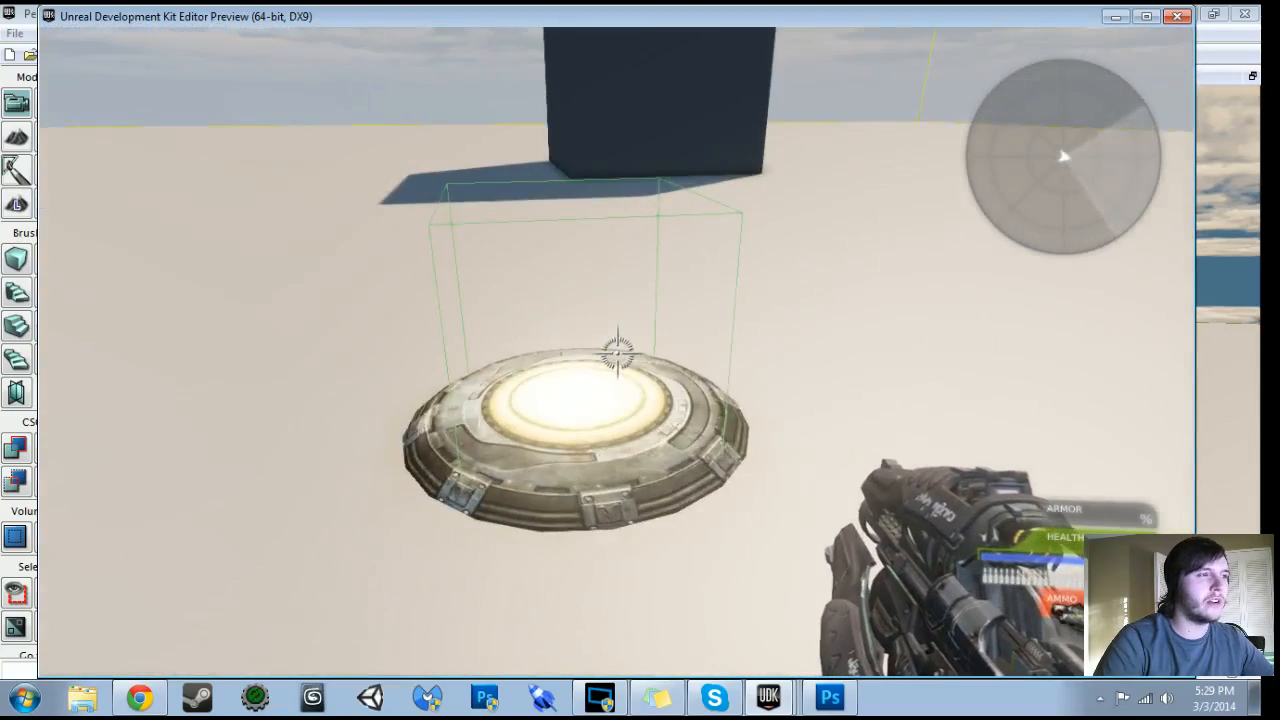
key(w)
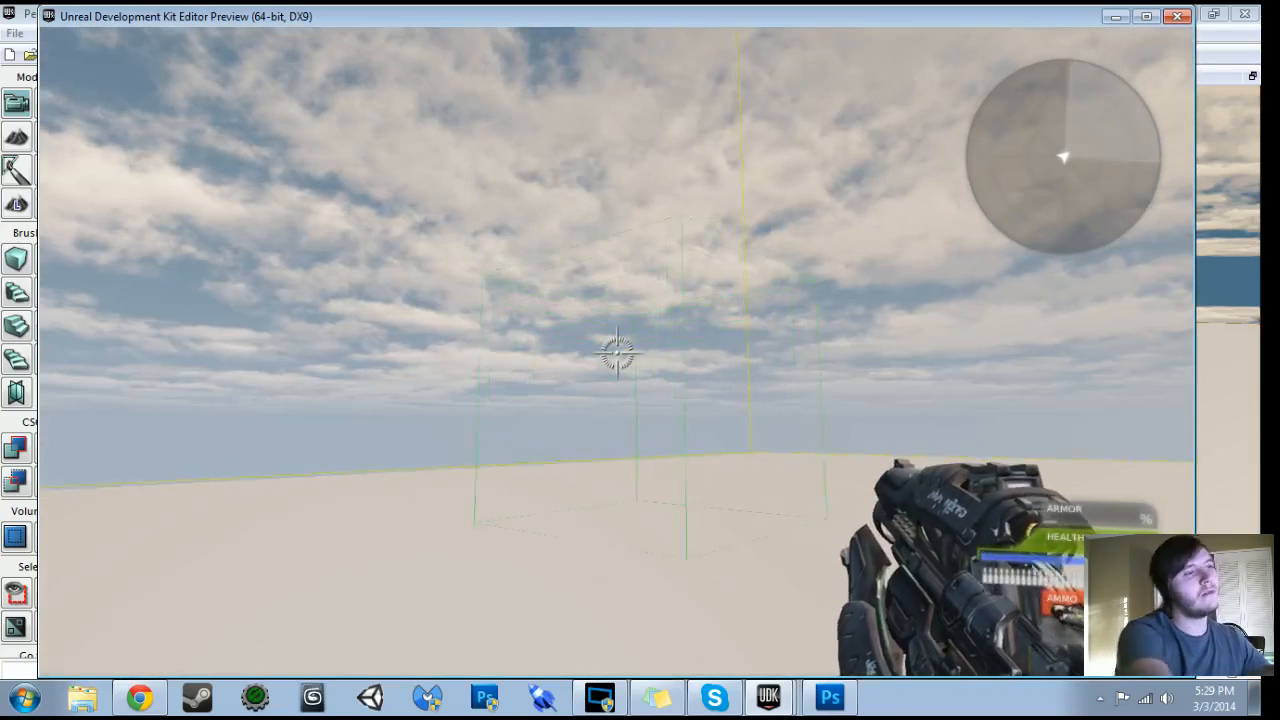
key(a)
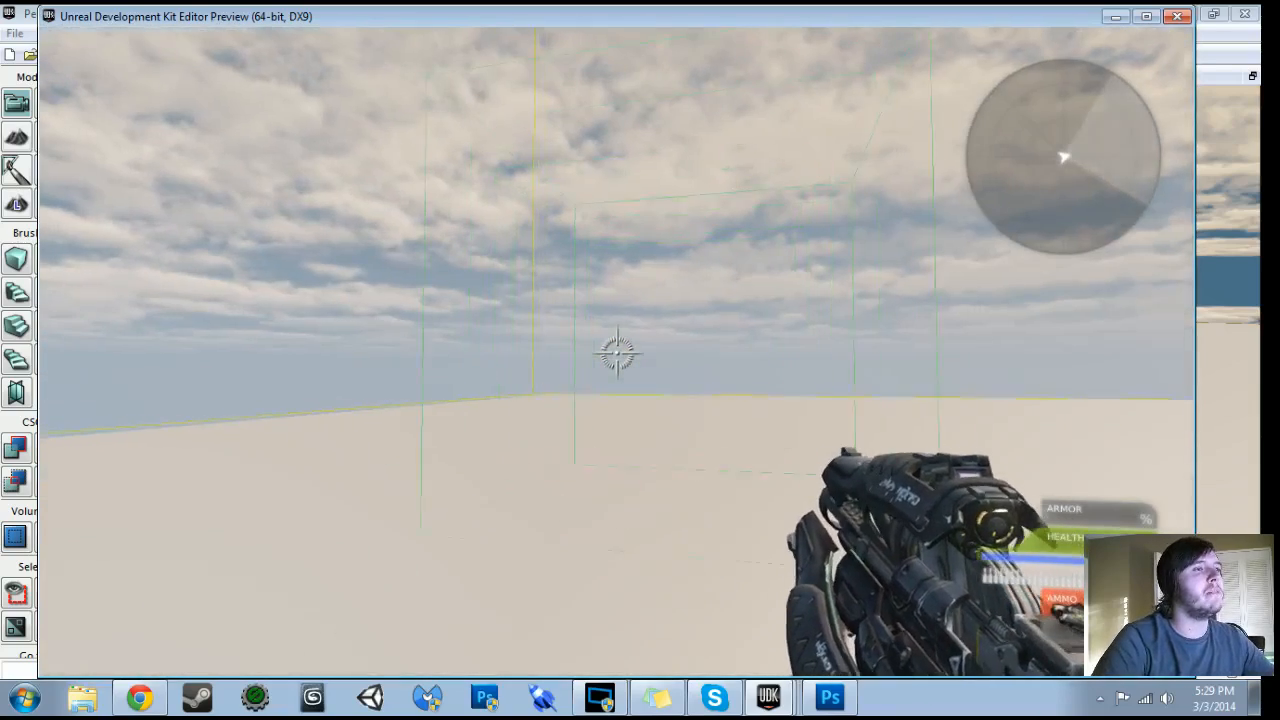
key(w)
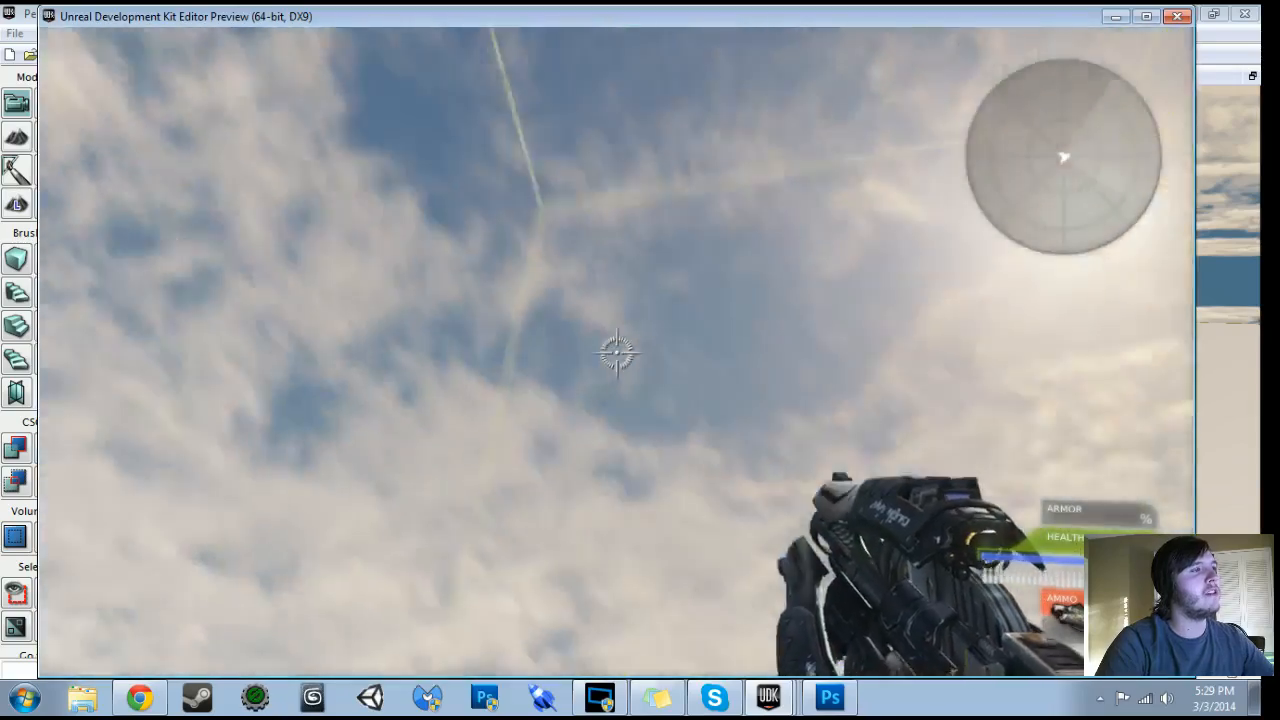
key(s)
key(w)
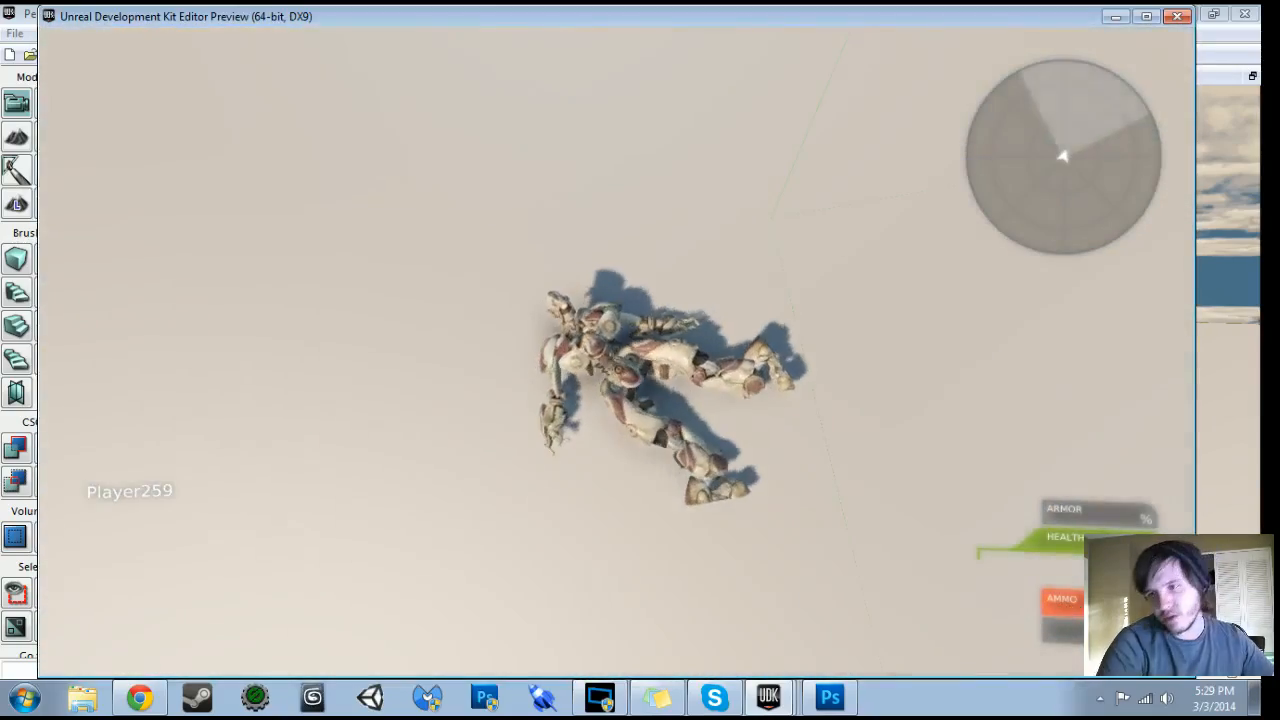
click(617, 353)
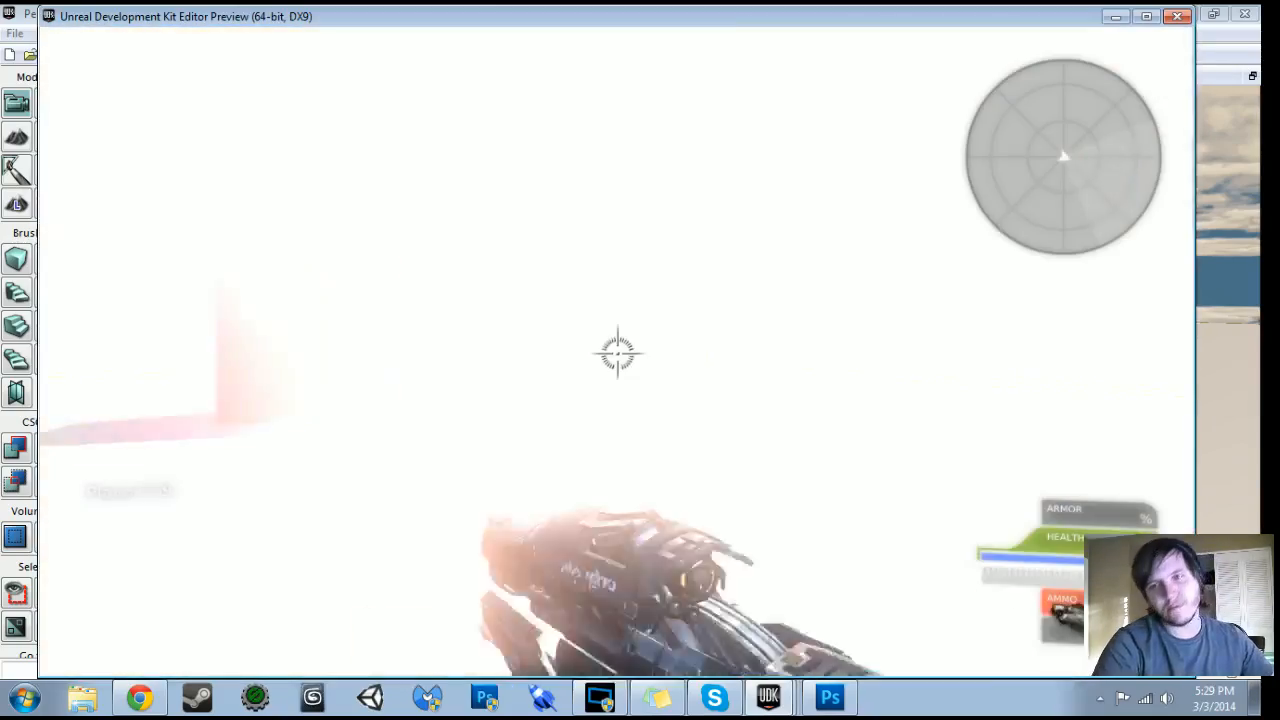
key(Escape)
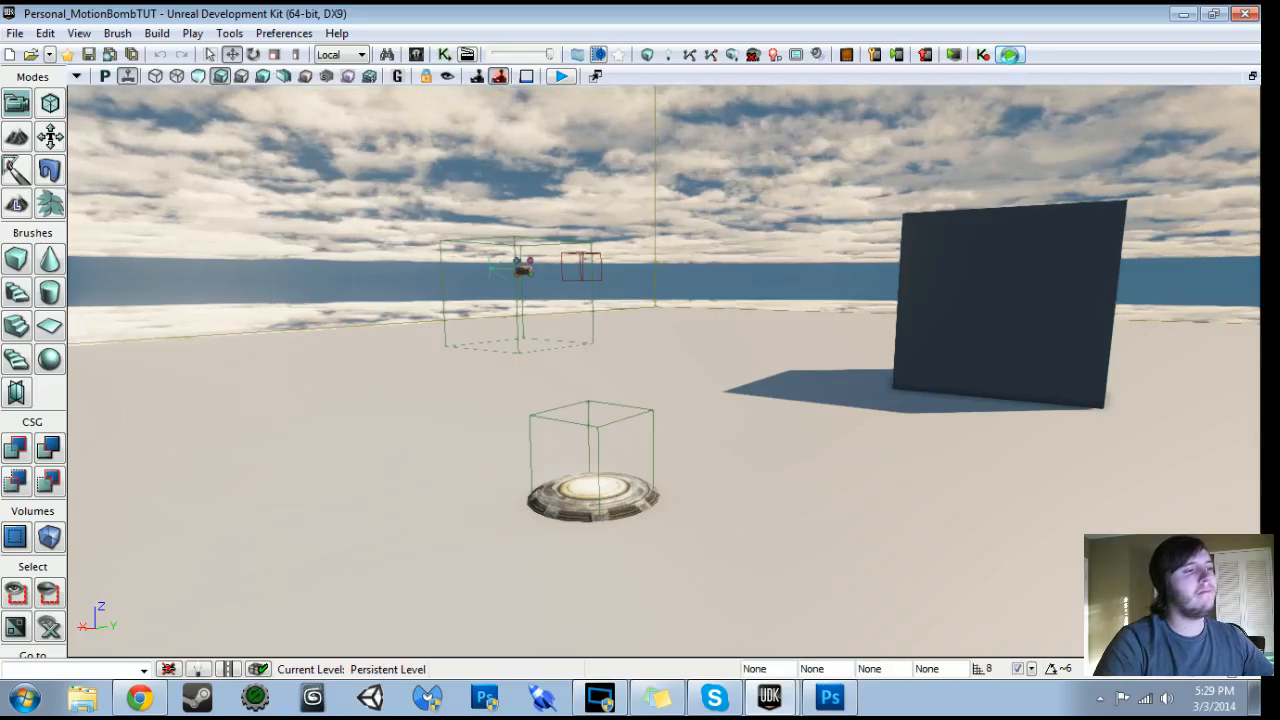
Play-test the level again, moving back and forth near the glowing pad, approach the floating mine, shoot at it and end the preview
click(1010, 56)
key(w)
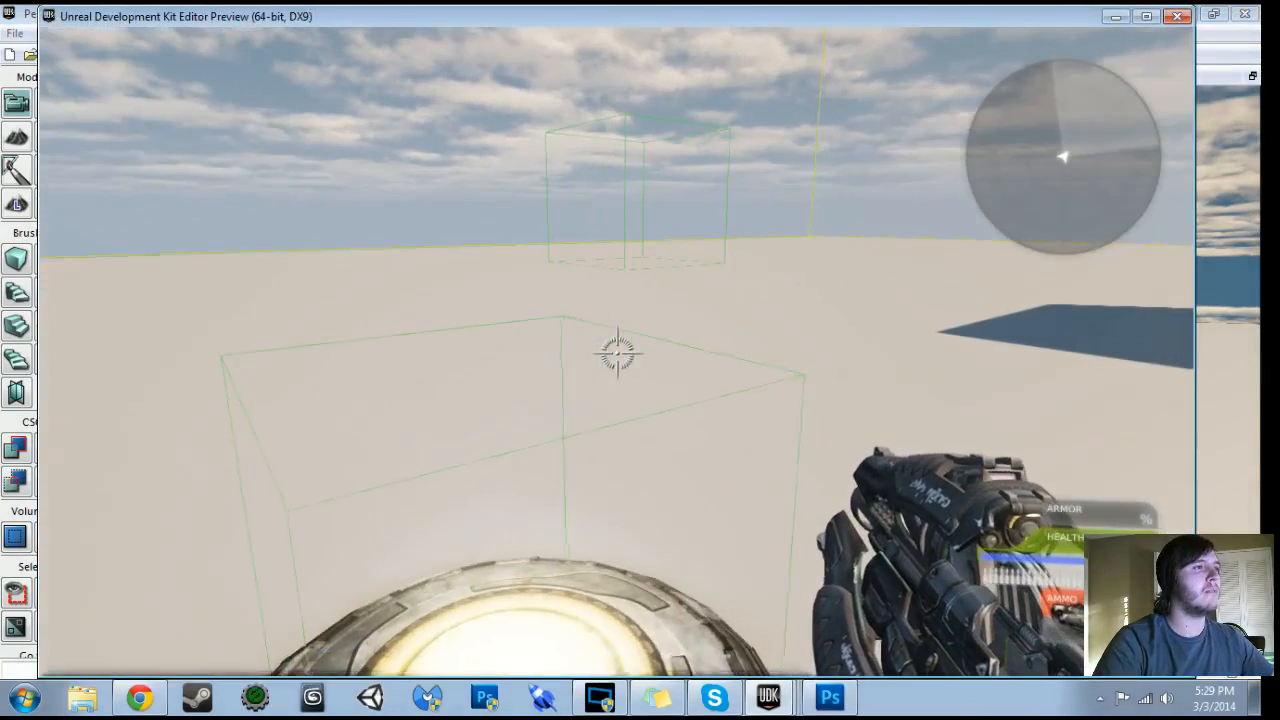
key(s)
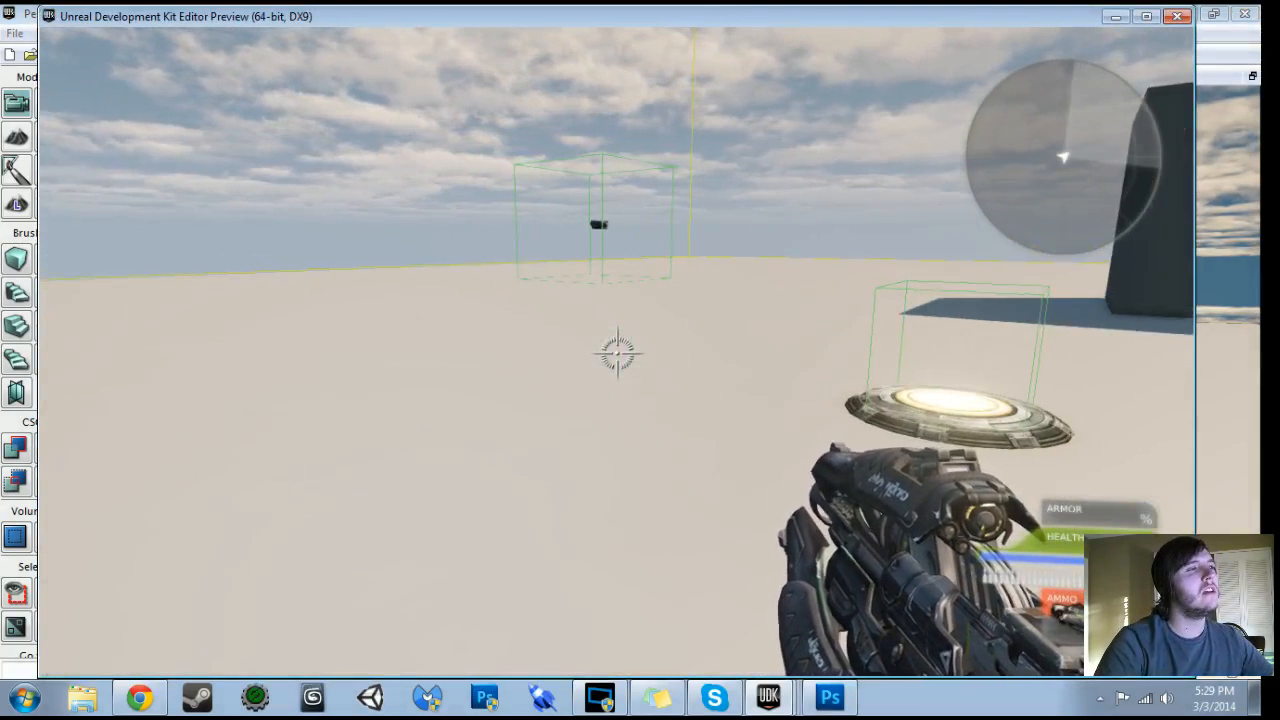
key(w)
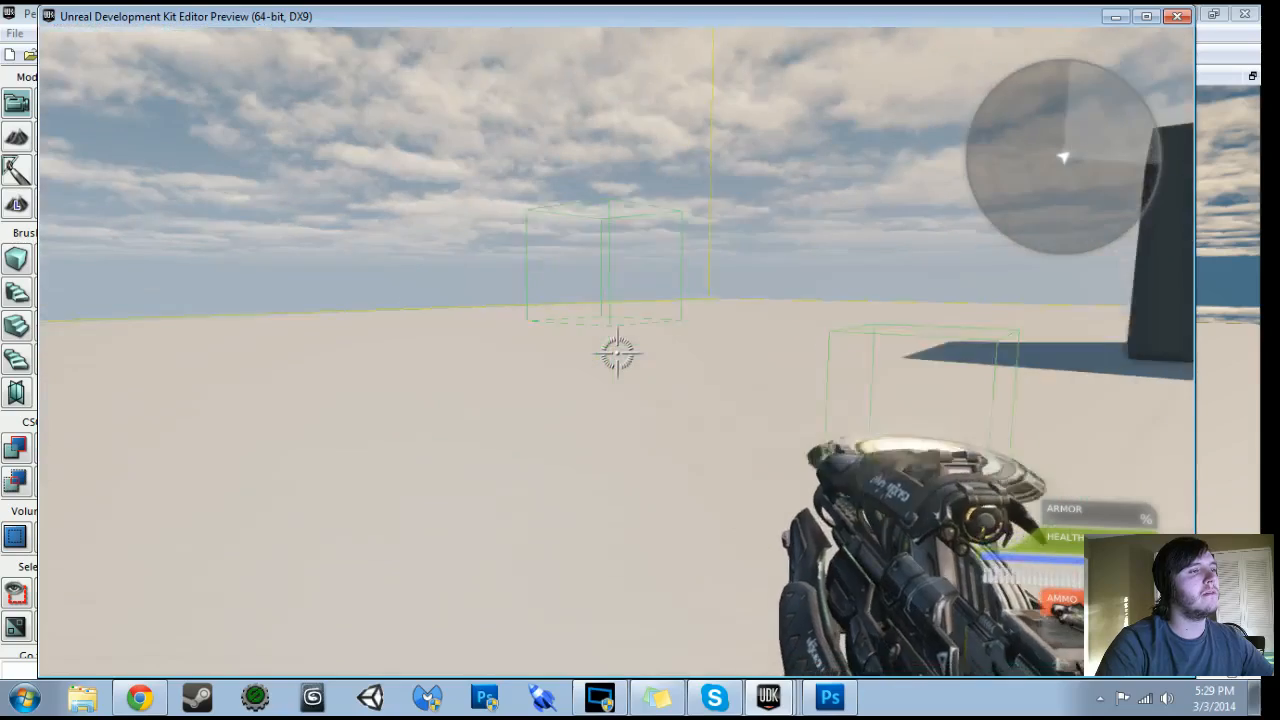
key(w)
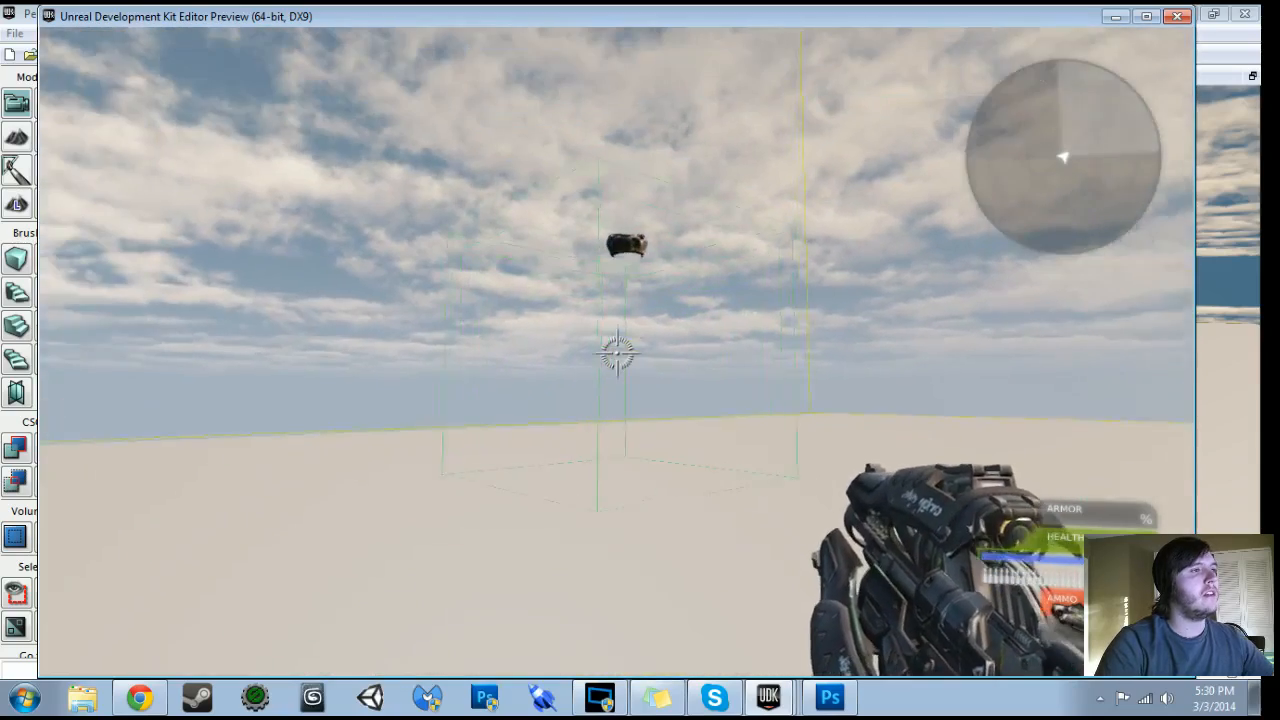
click(617, 352)
click(617, 352)
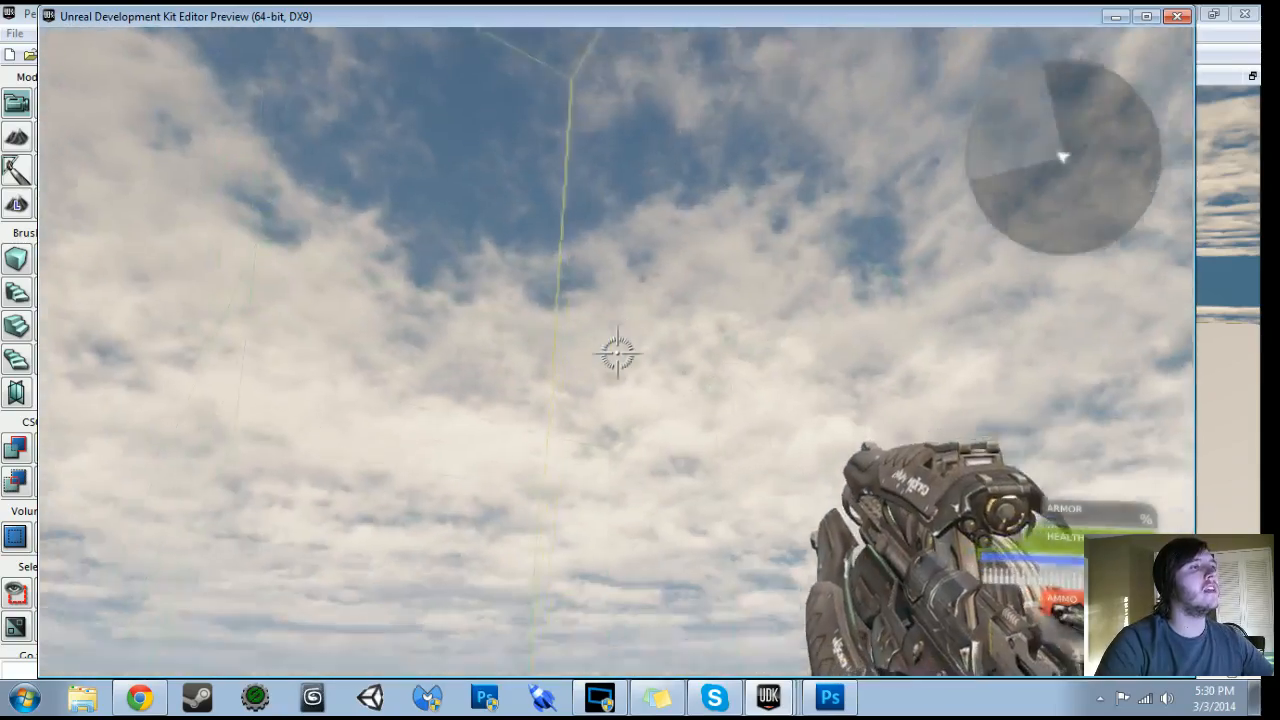
key(Escape)
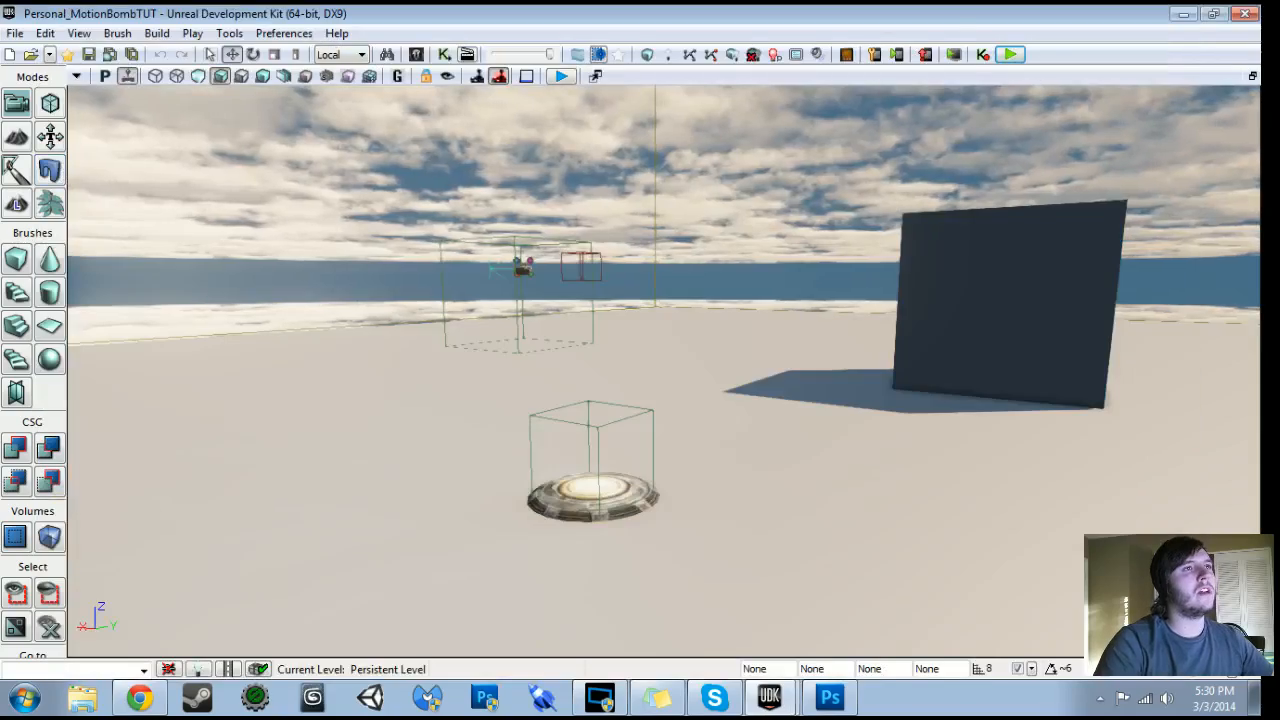
Run a third play-test, firing toward the mine's trigger volume and moving closer to check the mine's visibility, and end the preview
click(1012, 57)
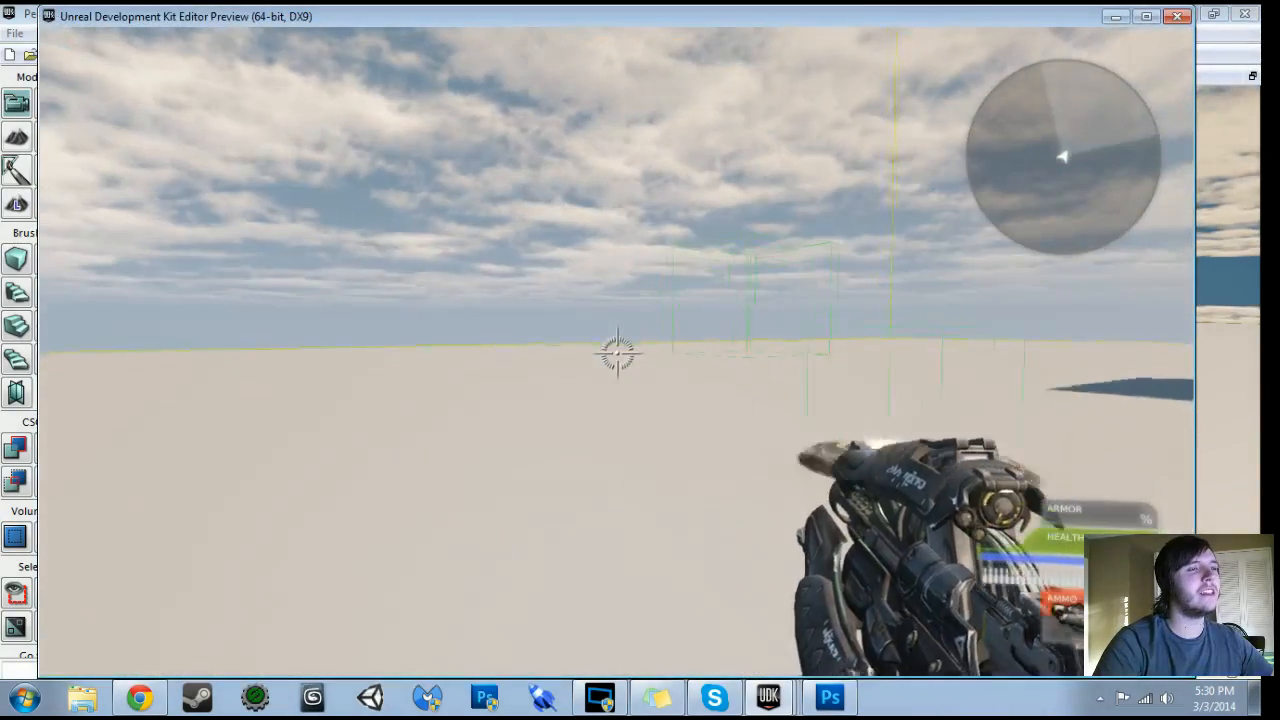
key(w)
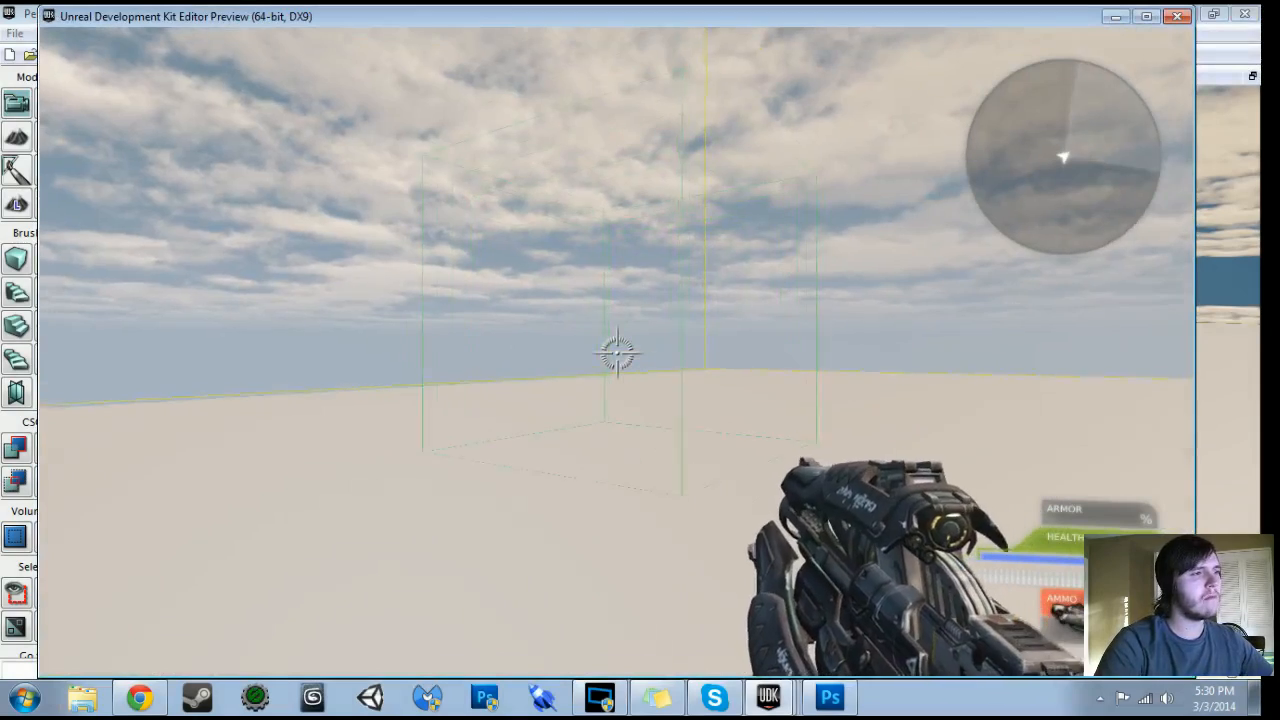
click(617, 352)
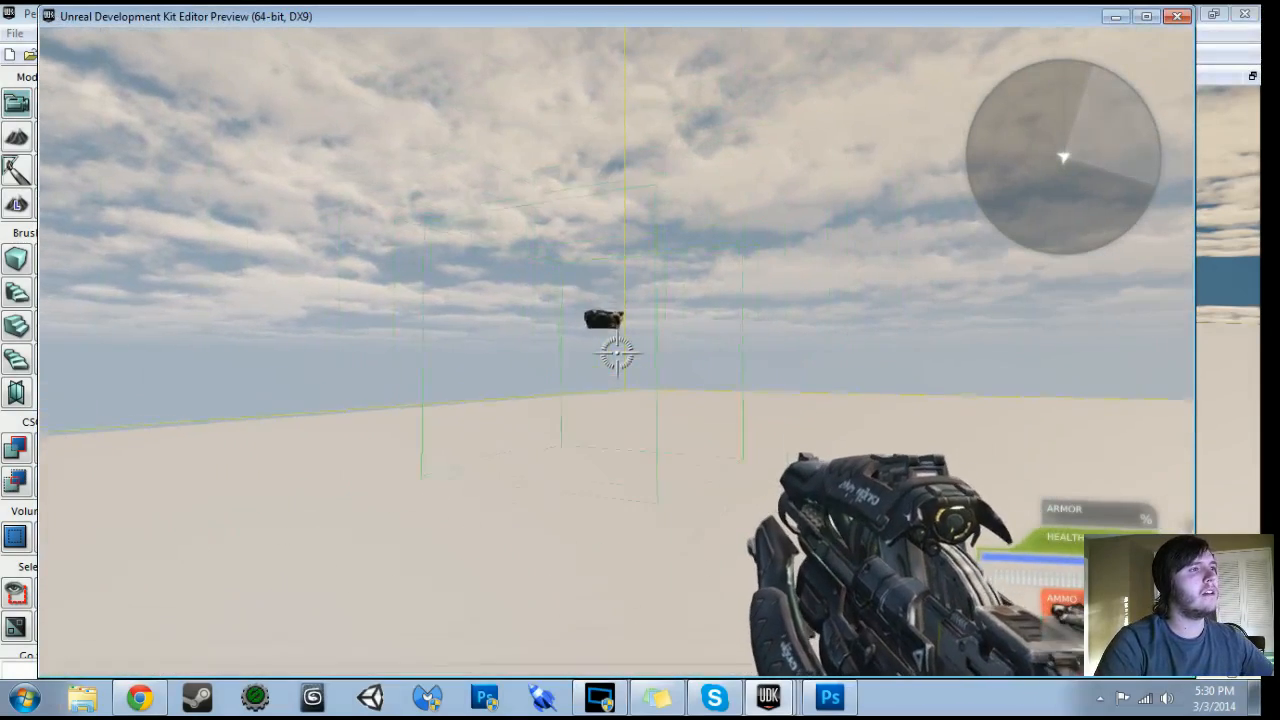
key(w)
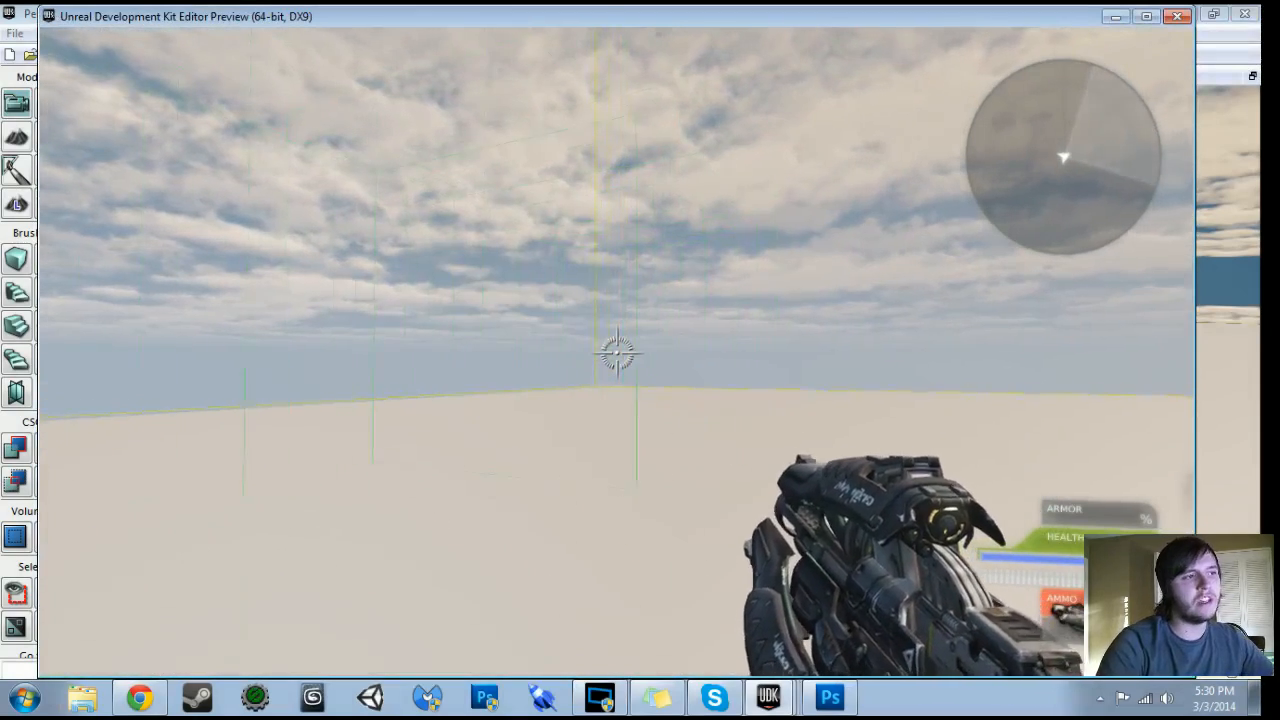
key(Escape)
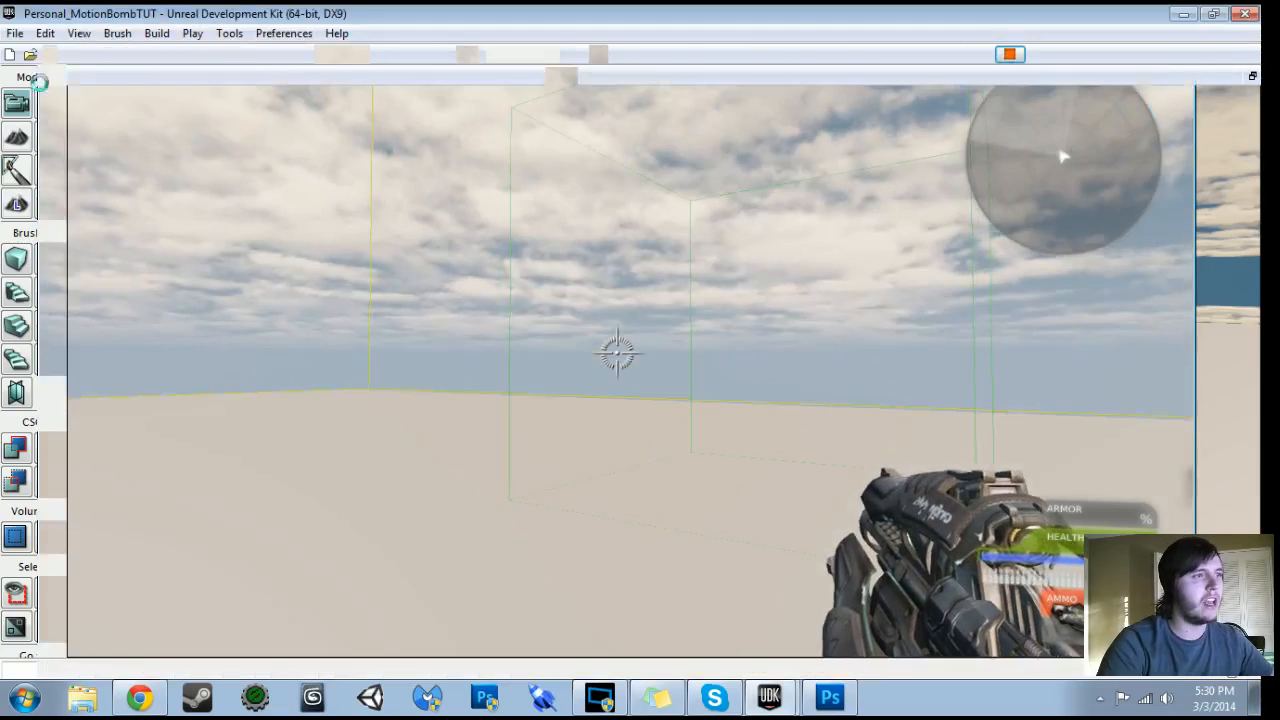
Open the level's Kismet sequence in a maximized window and examine the Variables and Level Initialization groups
drag(640, 370, 510, 345)
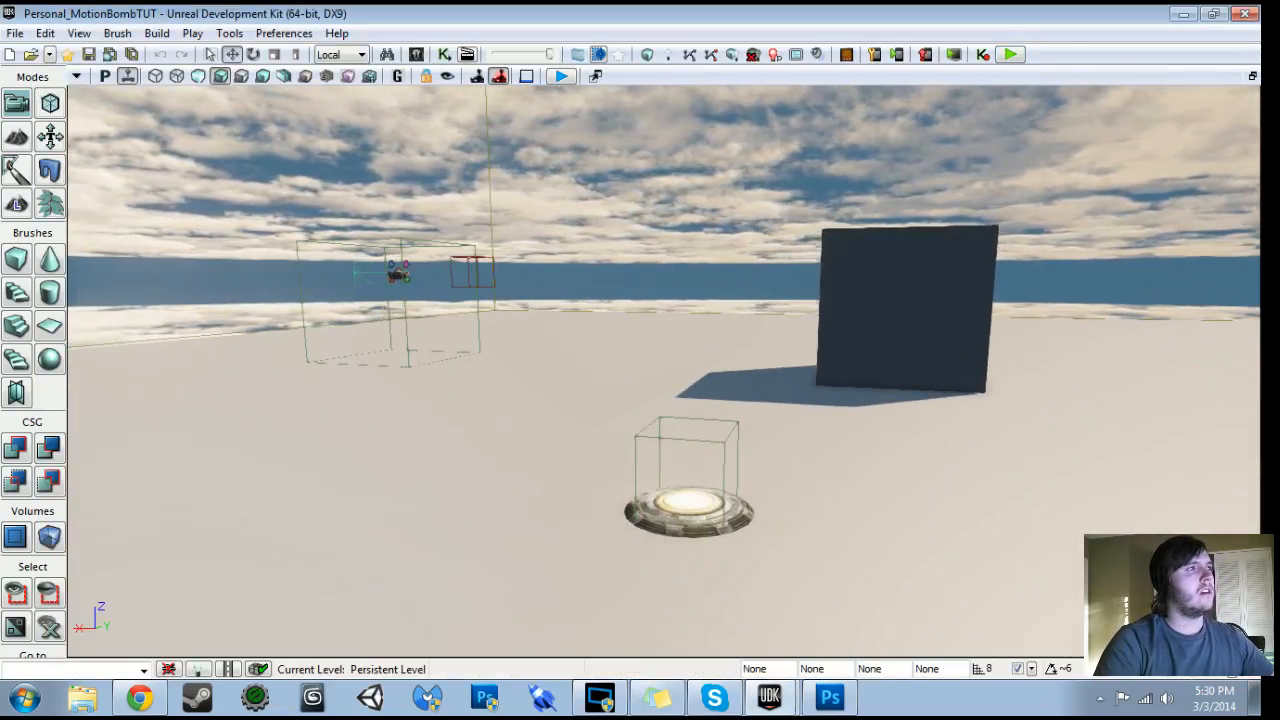
click(445, 55)
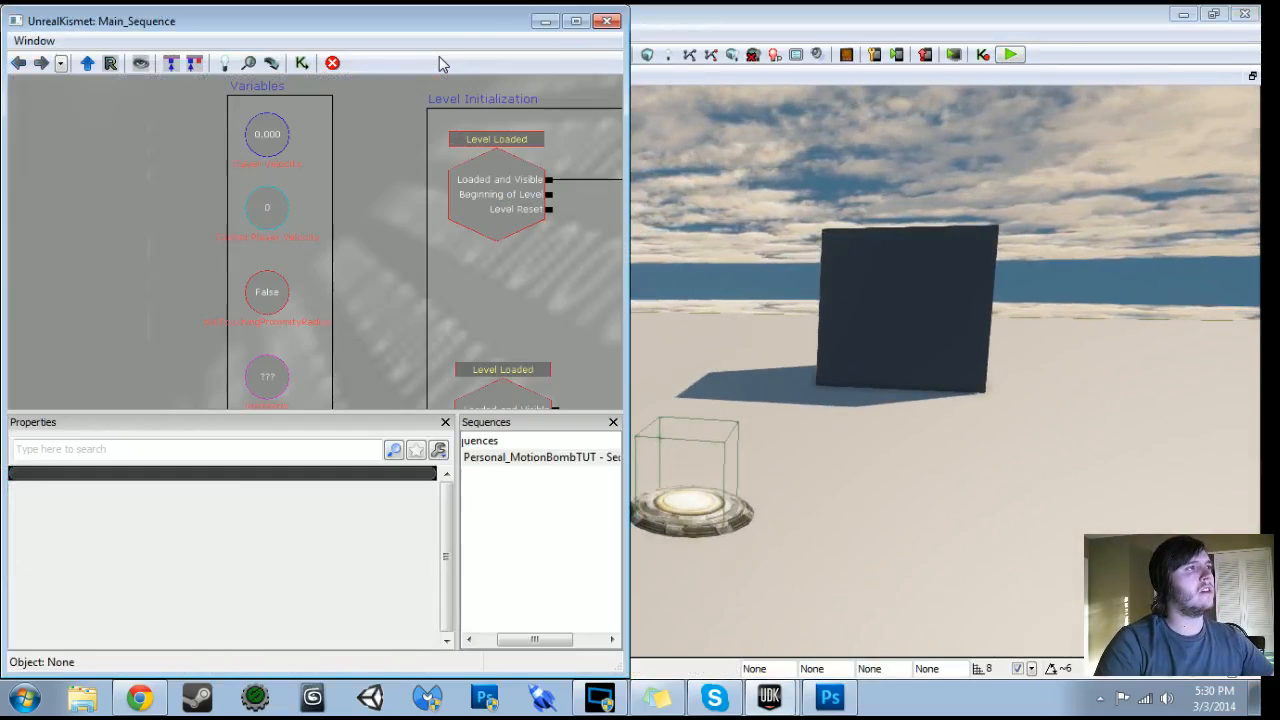
click(577, 21)
scroll(620, 272, down, 8)
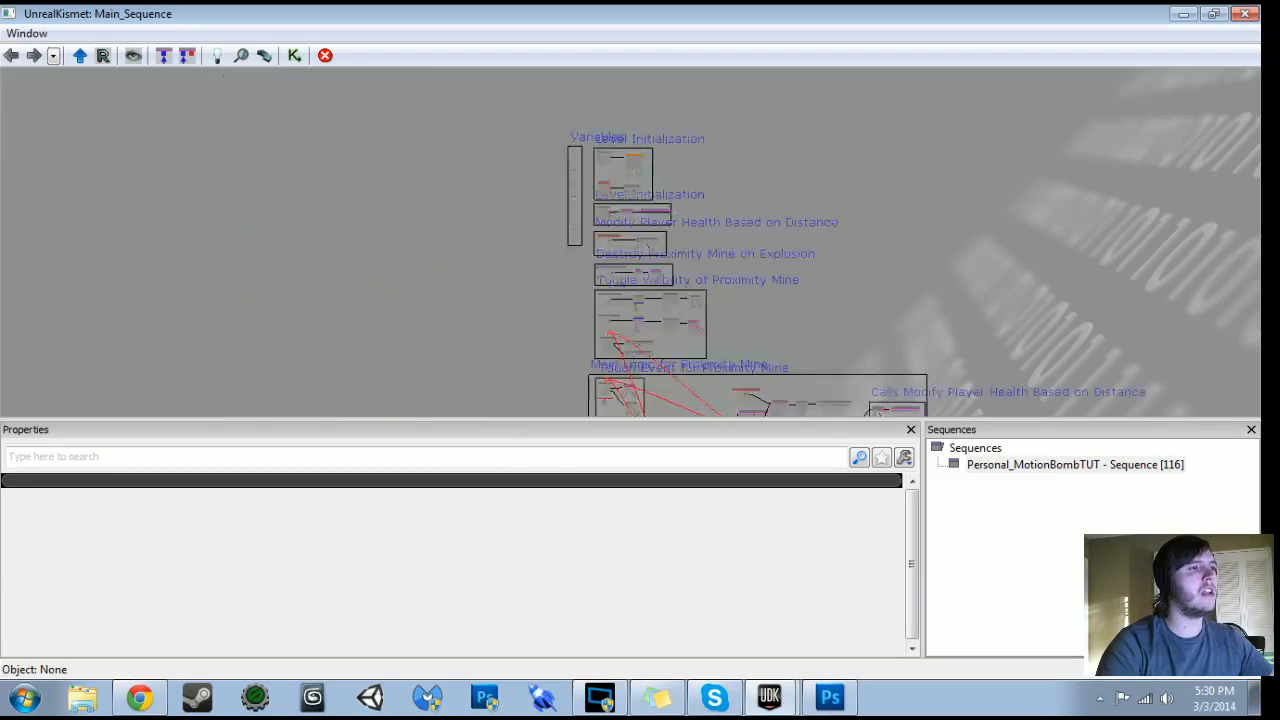
drag(588, 112, 618, 355)
scroll(599, 294, up, 7)
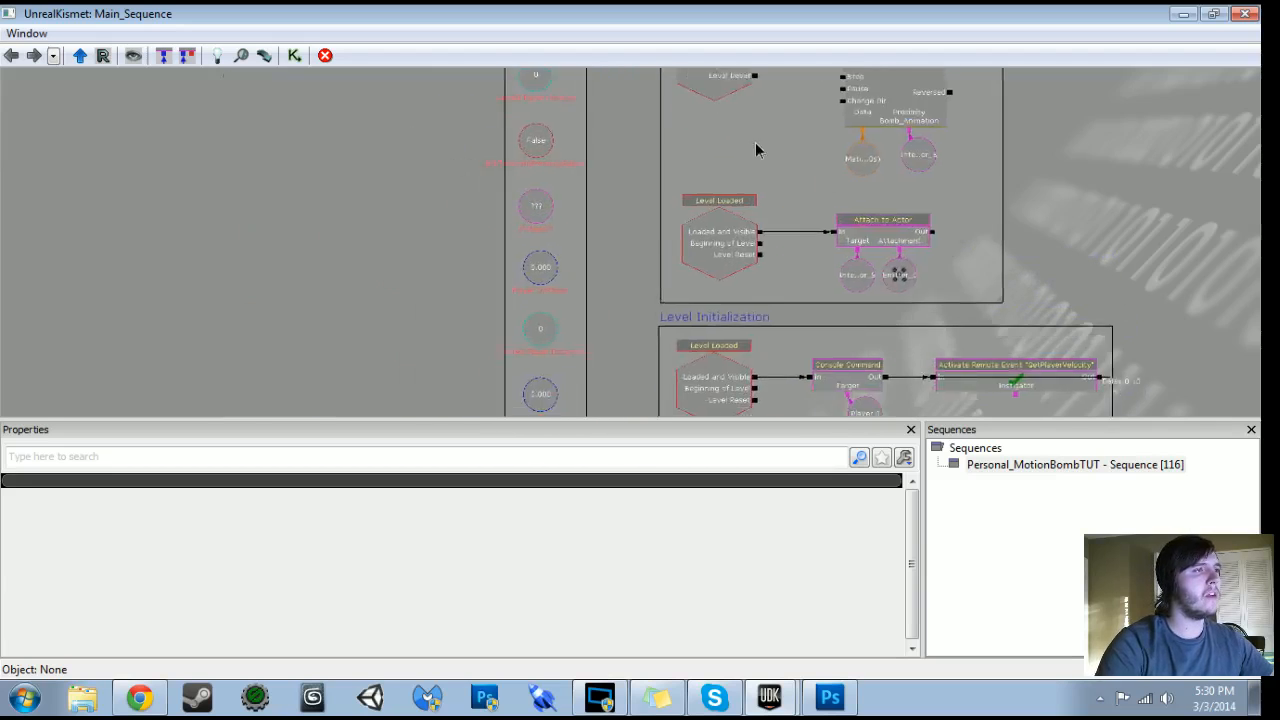
drag(757, 143, 815, 396)
scroll(630, 250, up, 2)
drag(703, 395, 712, 164)
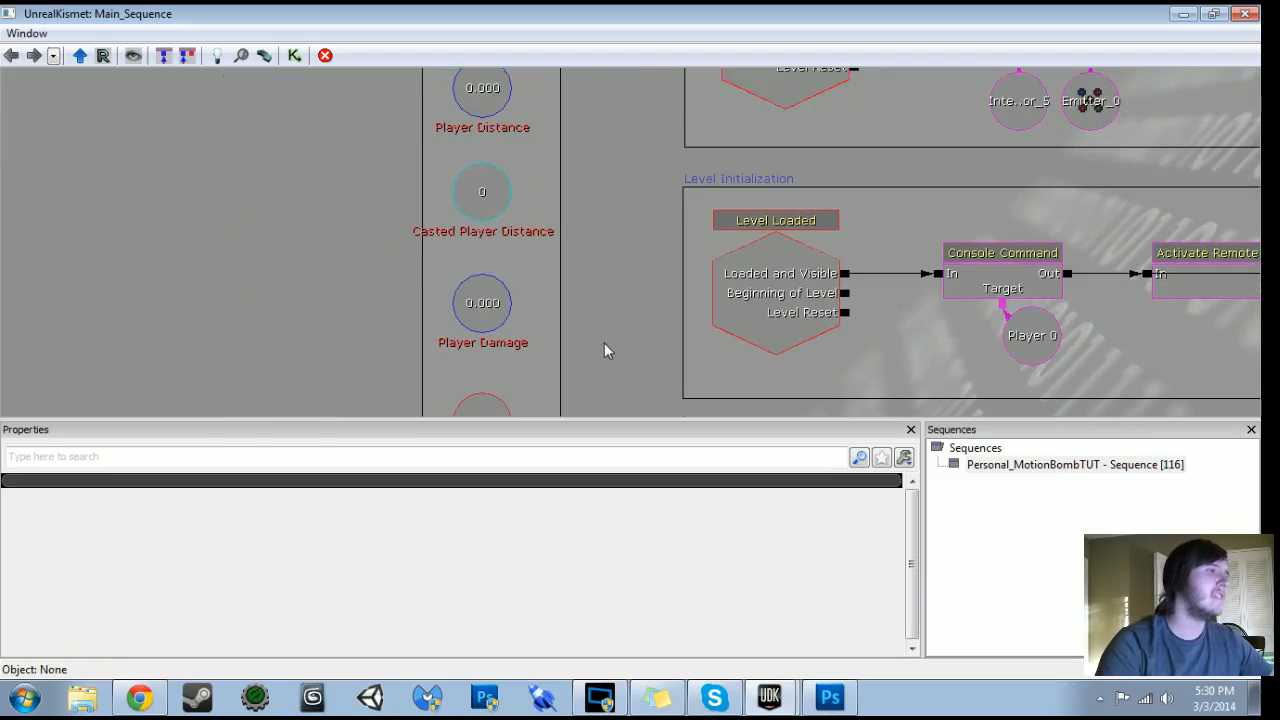
drag(605, 372, 597, 130)
Examine the remaining Kismet groups, including the main proximity mine logic, the player velocity check and the player's ability to destroy the mine
scroll(605, 265, down, 5)
drag(750, 185, 640, 383)
mouse_move(851, 173)
mouse_down()
mouse_move(776, 412)
mouse_move(766, 127)
mouse_up()
drag(948, 348, 917, 68)
scroll(640, 240, down, 5)
drag(643, 400, 609, 214)
scroll(609, 214, up, 8)
drag(640, 400, 568, 36)
scroll(640, 240, down, 8)
mouse_move(803, 328)
mouse_down()
mouse_move(691, 271)
mouse_move(337, 277)
mouse_move(626, 291)
mouse_up()
scroll(337, 277, up, 5)
drag(471, 304, 787, 298)
drag(387, 210, 687, 100)
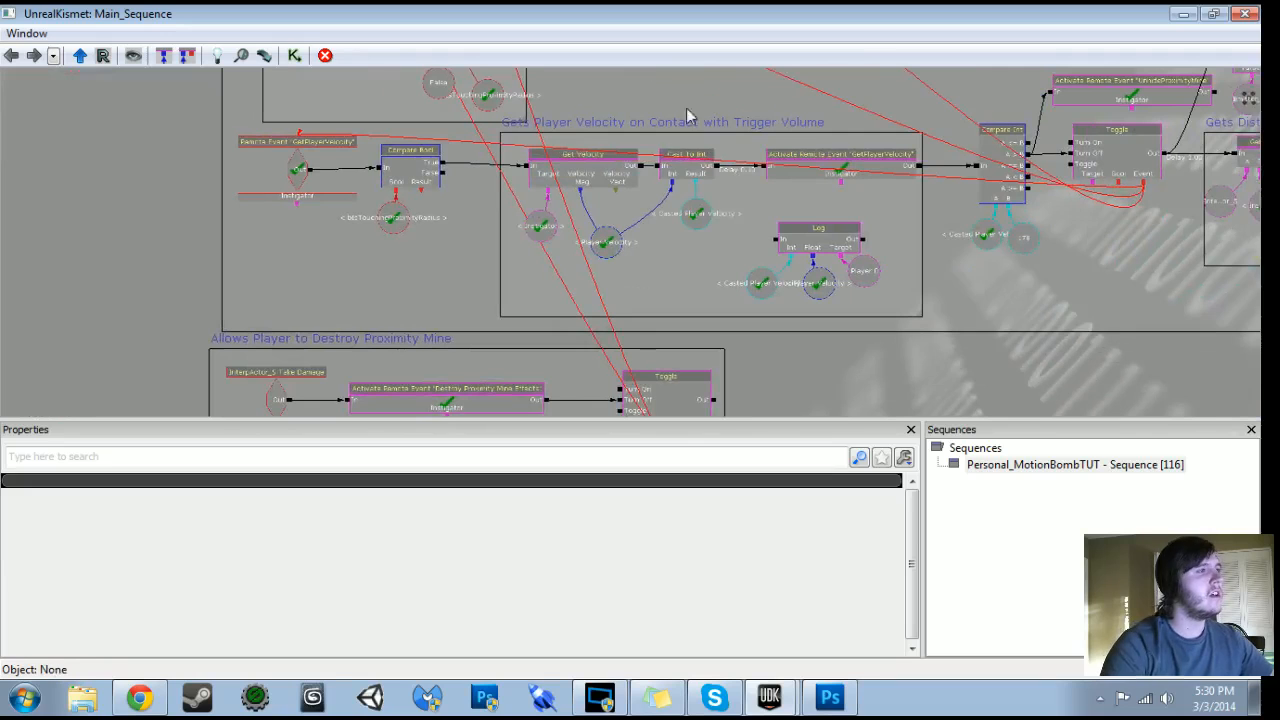
drag(784, 360, 785, 412)
scroll(785, 300, down, 7)
drag(820, 80, 855, 374)
scroll(855, 374, up, 2)
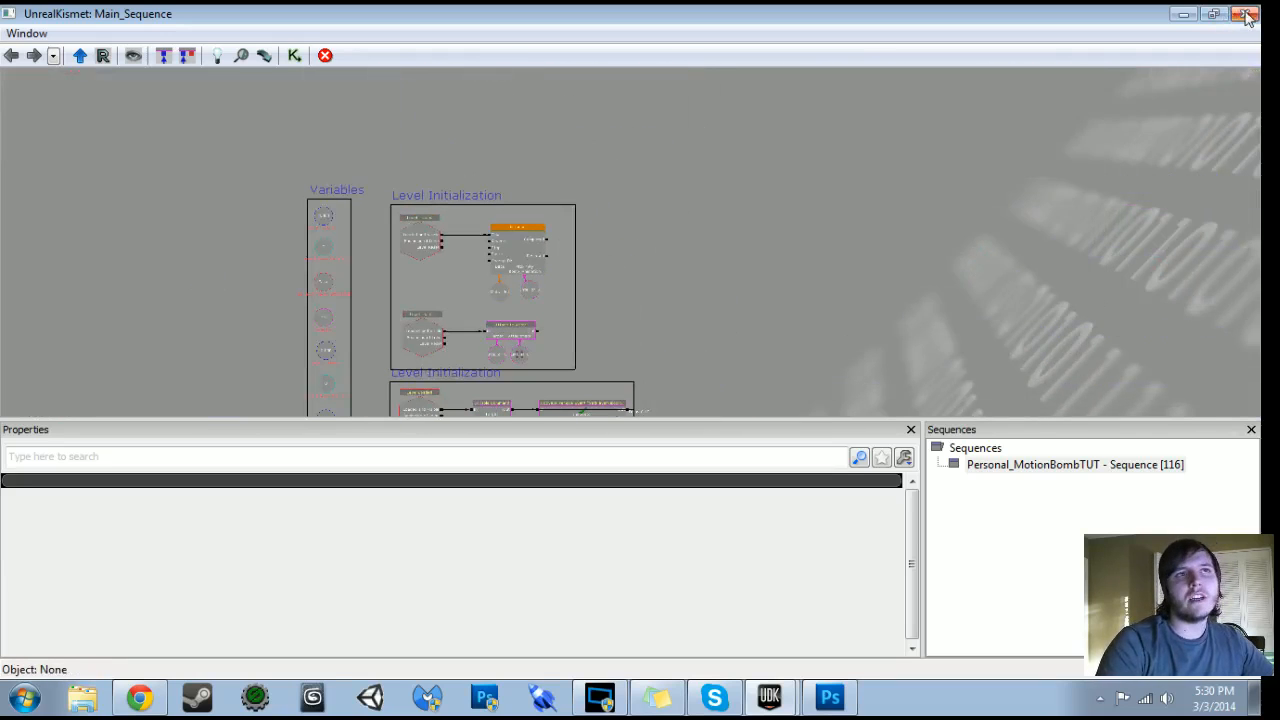
Delete all nodes, variables and comment frames from the level's main Kismet sequence, including the three nested frames
scroll(385, 213, down, 5)
drag(385, 213, 1158, 304)
drag(990, 310, 960, 414)
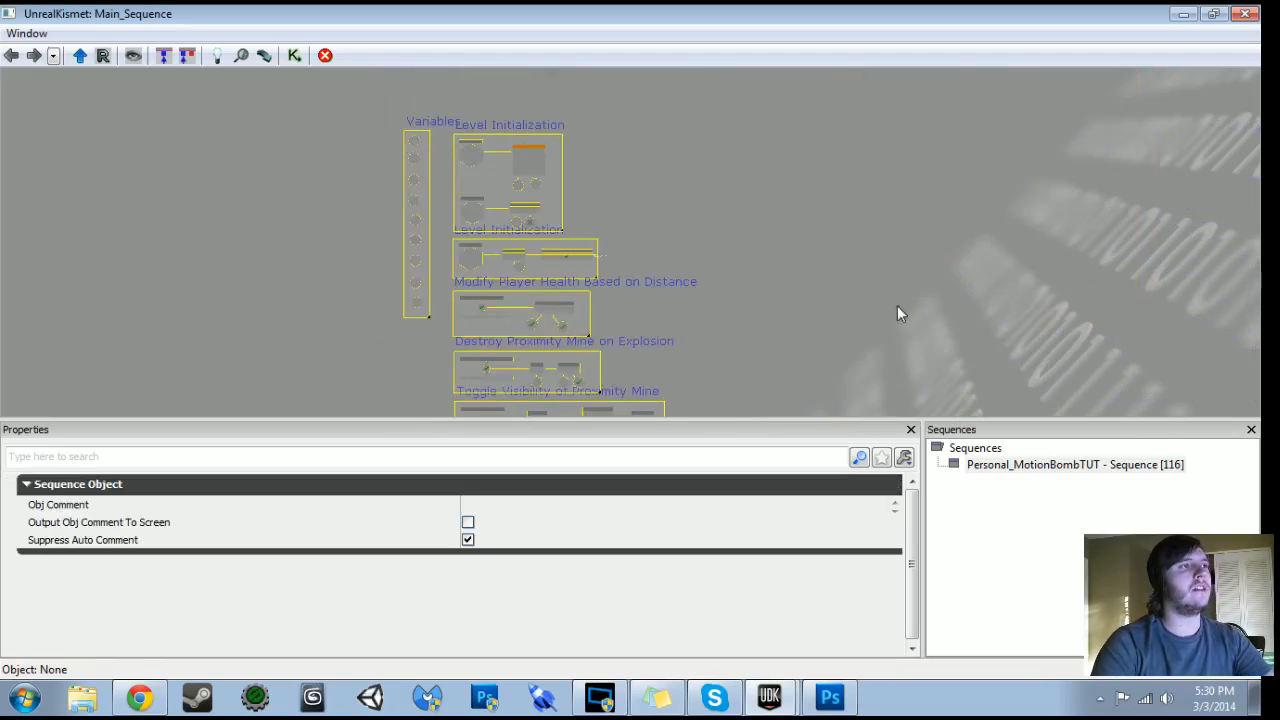
key(Delete)
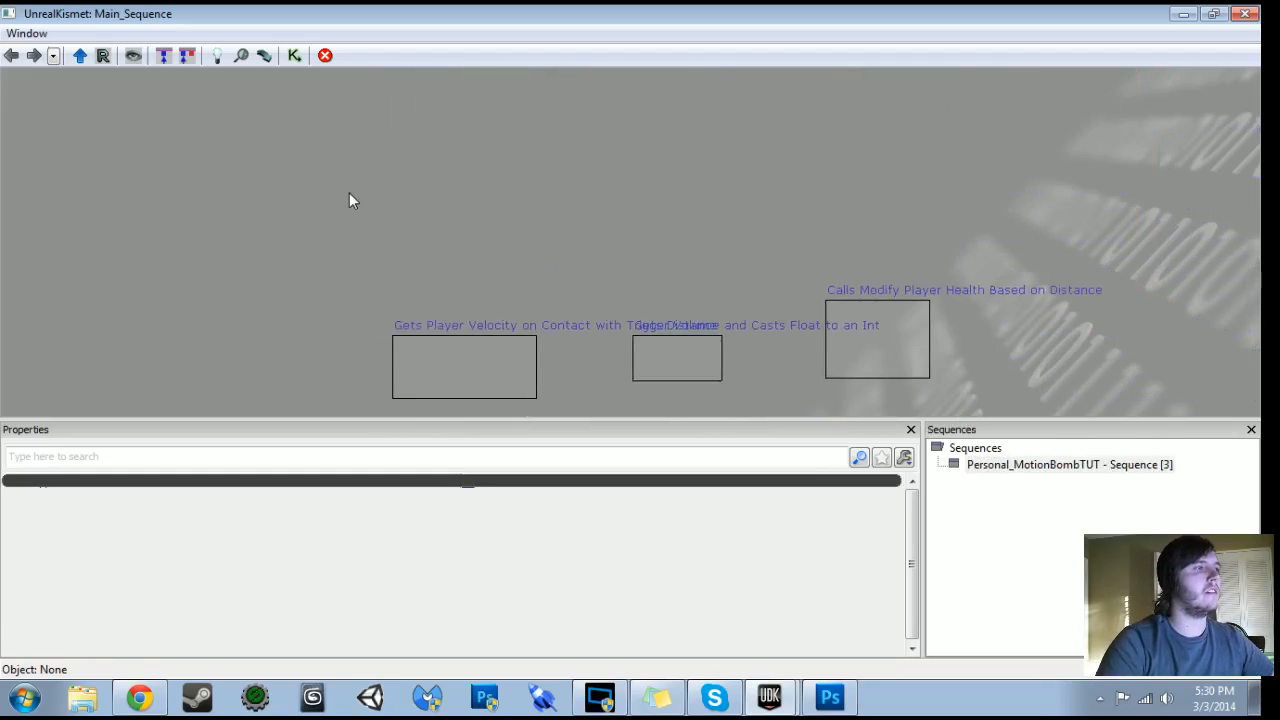
ctrl+alt+drag(336, 189, 1031, 314)
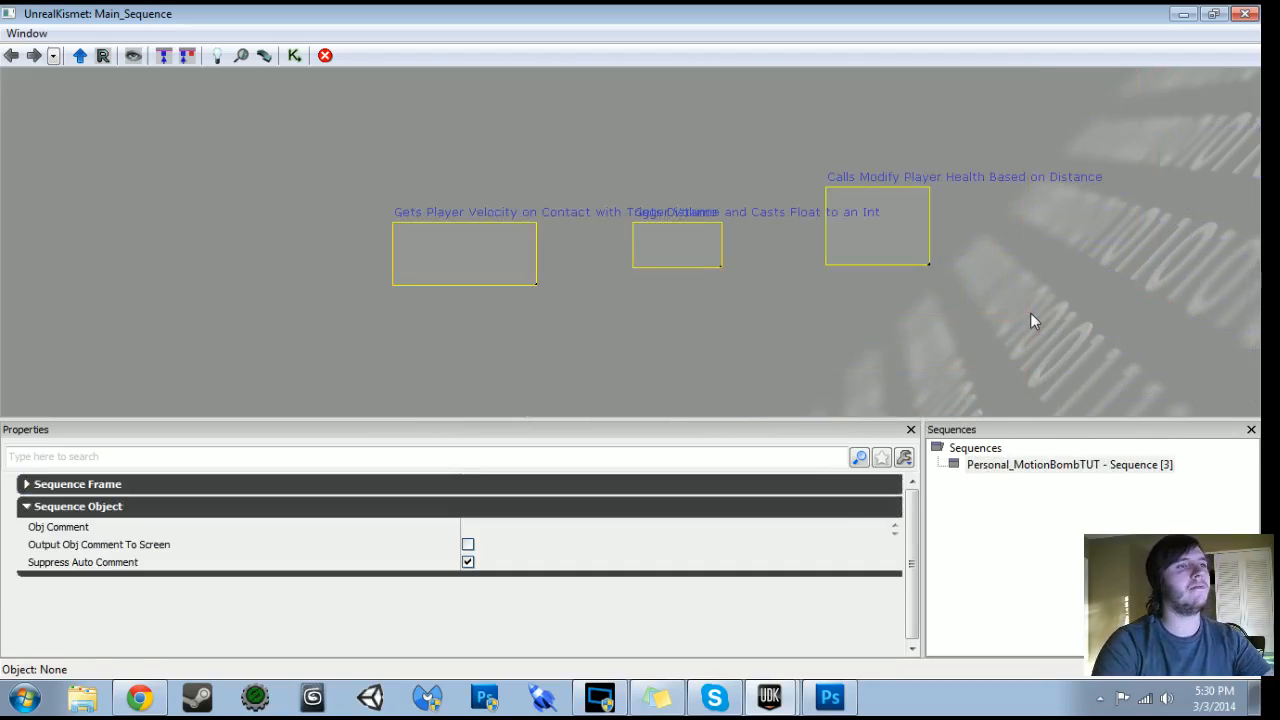
key(Delete)
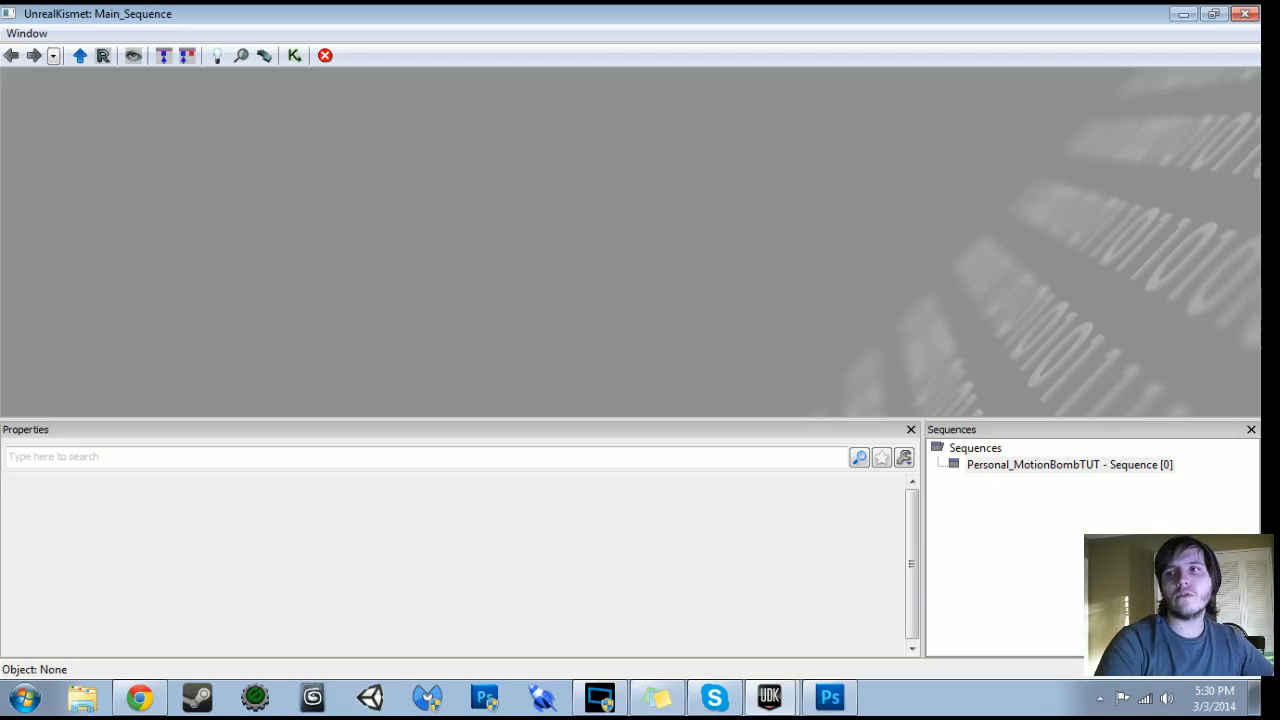
Minimize the Kismet editor and check the Default Game Type and Game Type For PIE settings in the World Properties
click(1177, 16)
drag(711, 406, 711, 370)
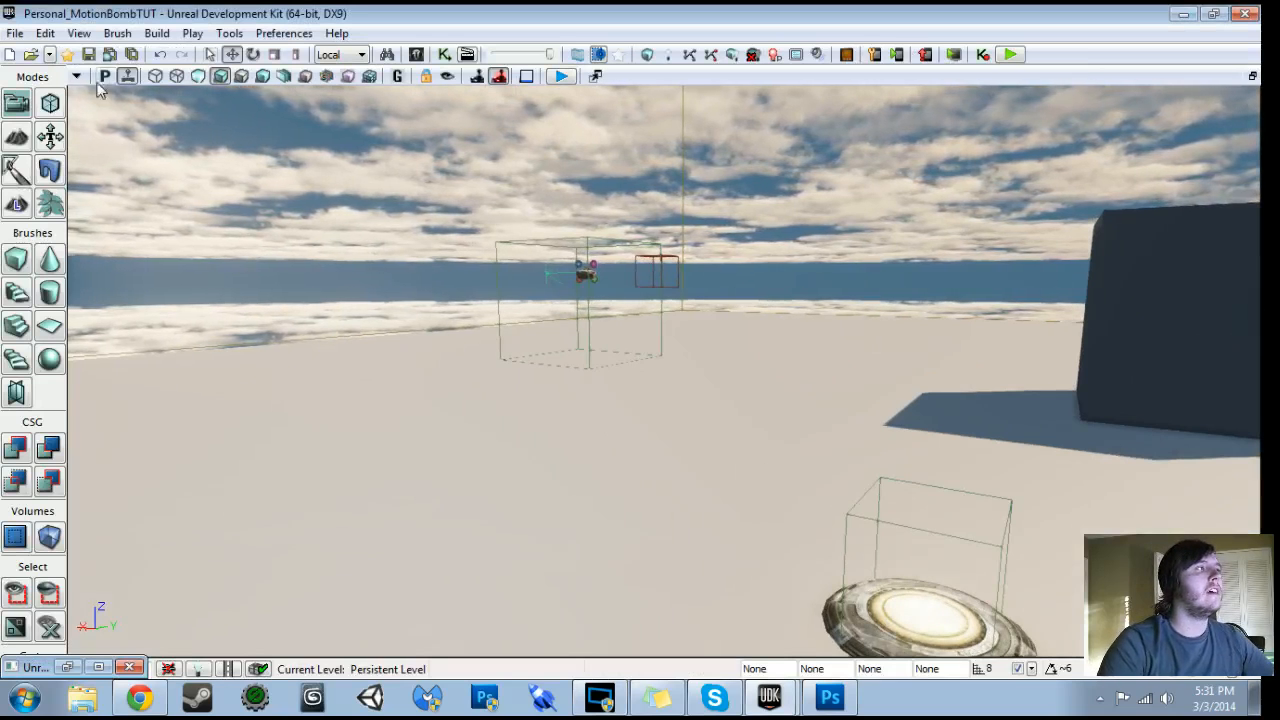
click(78, 33)
click(120, 123)
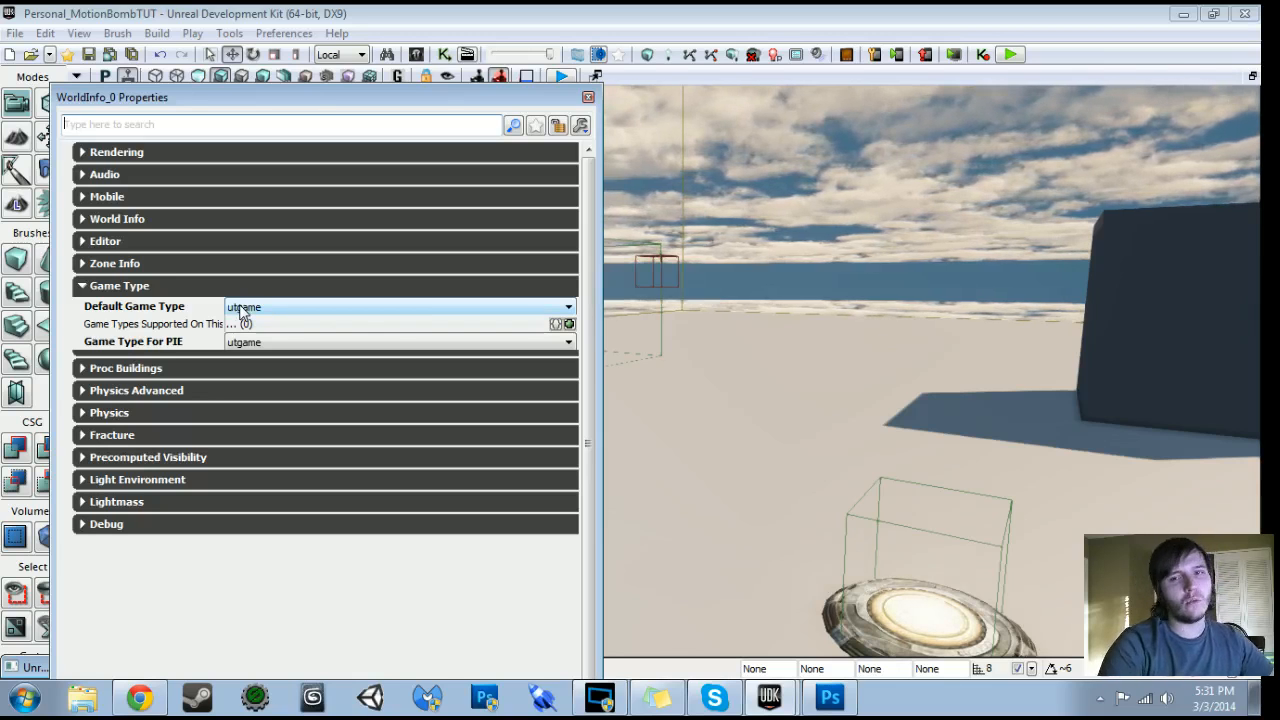
click(588, 98)
drag(590, 300, 600, 255)
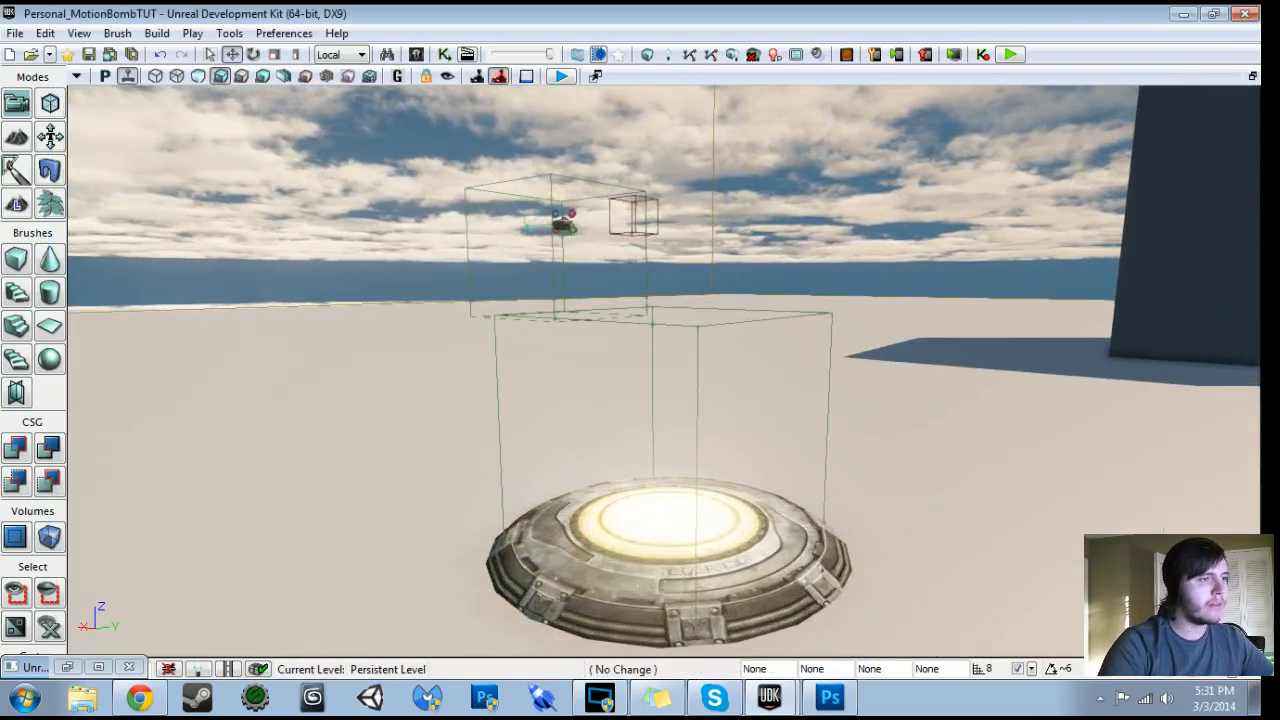
Open the round base's static mesh properties, close them, and view the base from several angles
double_click(585, 505)
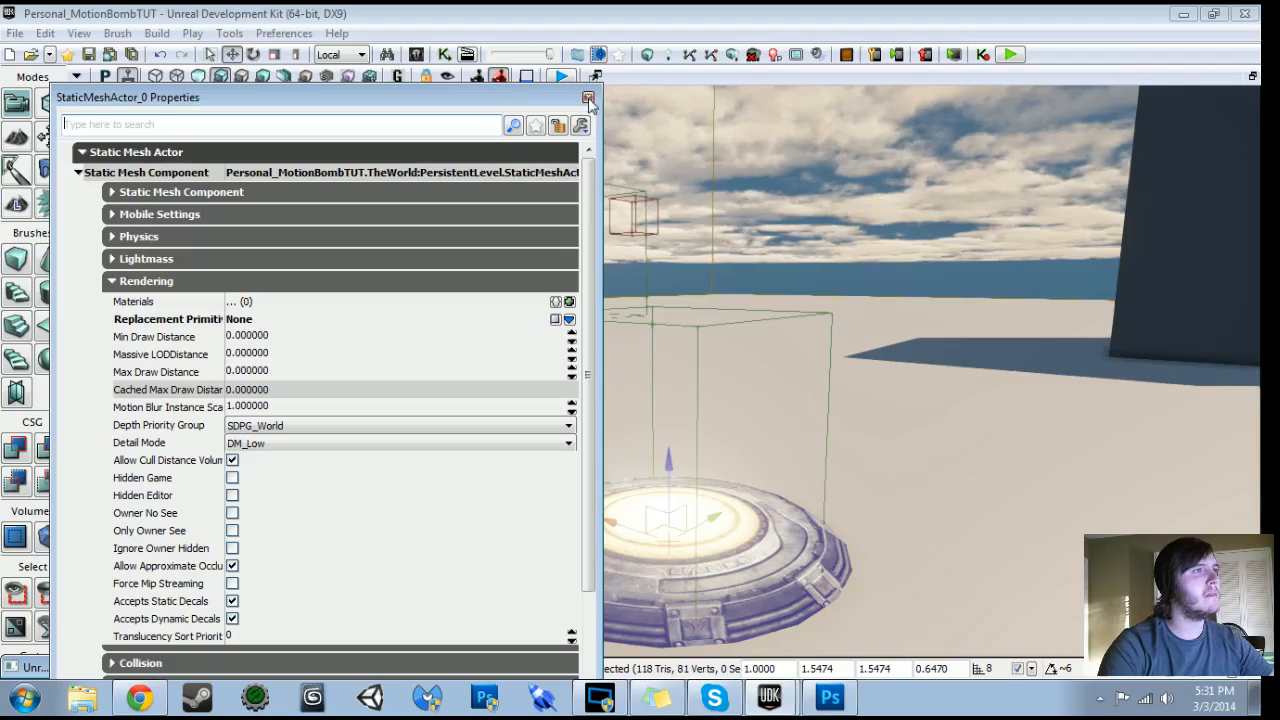
click(588, 98)
drag(590, 104, 590, 60)
drag(590, 300, 590, 380)
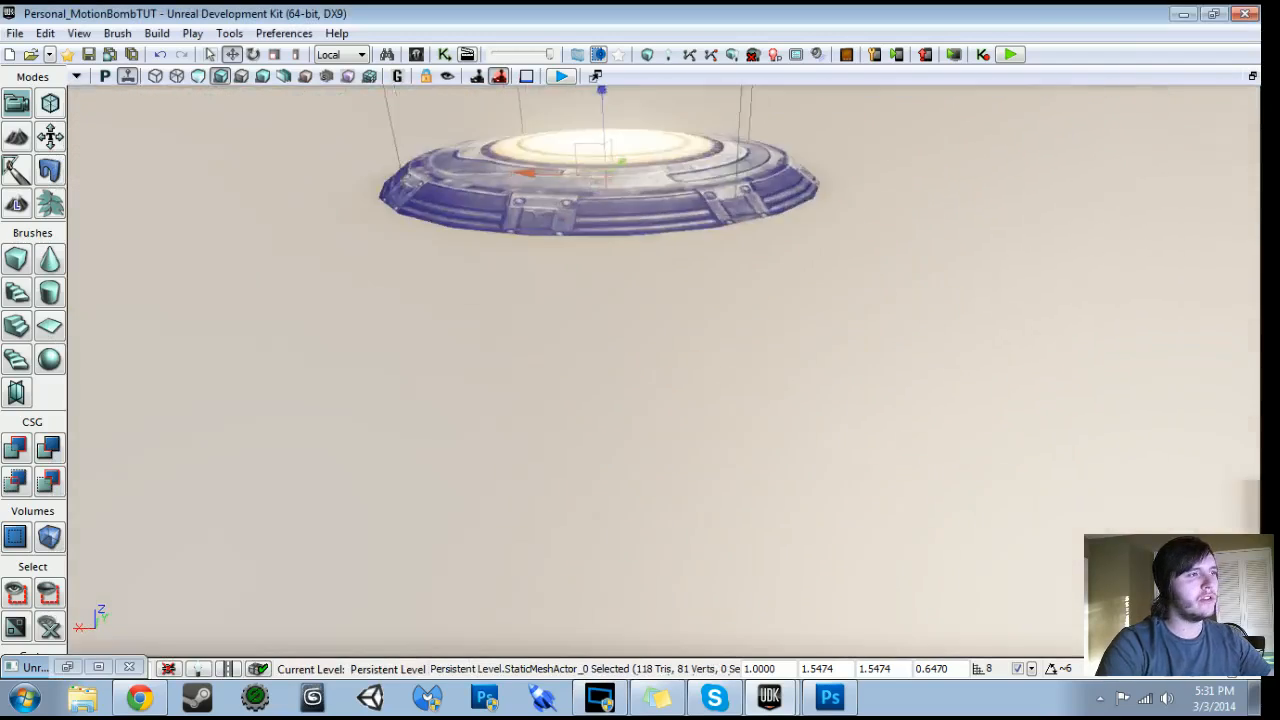
right_drag(590, 380, 590, 300)
drag(590, 300, 620, 360)
Select the trigger volume above the glowing round base and examine its size and placement
click(614, 336)
click(609, 328)
right_drag(609, 328, 700, 350)
mouse_move(700, 350)
mouse_down()
mouse_move(650, 380)
mouse_move(650, 320)
mouse_move(580, 340)
mouse_move(540, 380)
mouse_move(640, 330)
mouse_move(650, 430)
mouse_up()
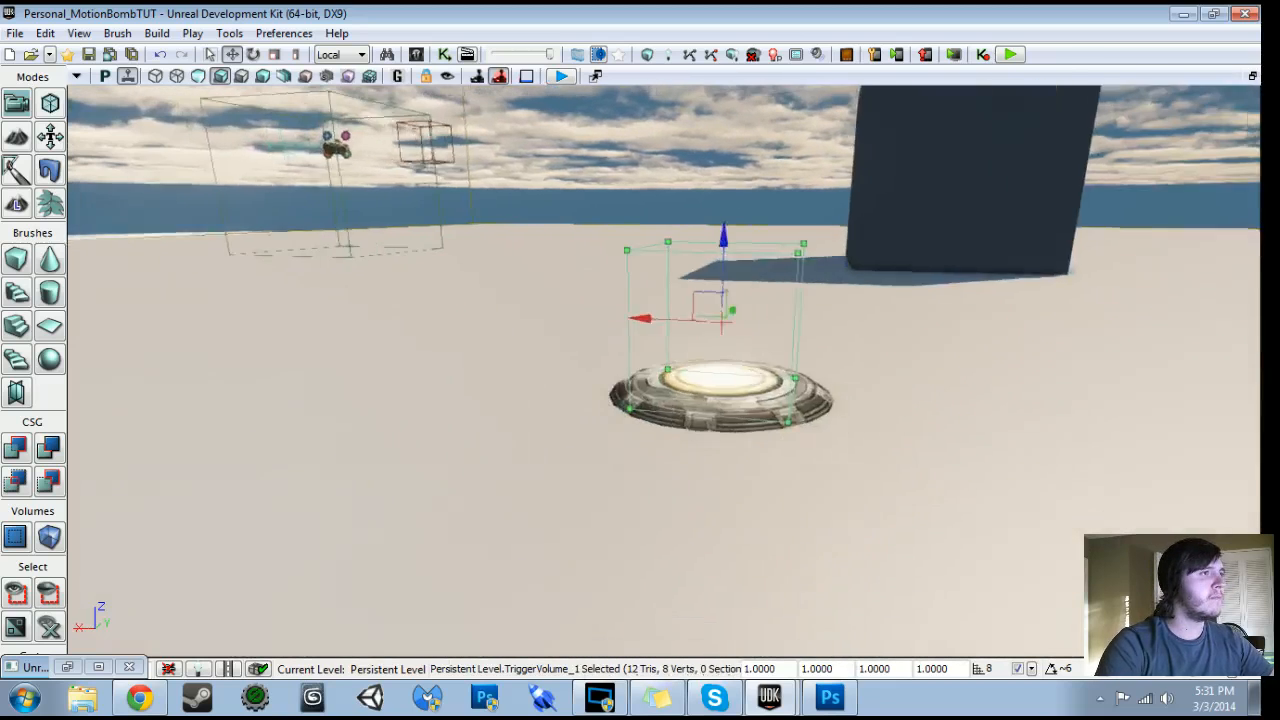
right_drag(650, 430, 650, 380)
Move the red builder brush away from the mine's trigger volume, toward the large dark cube
click(459, 286)
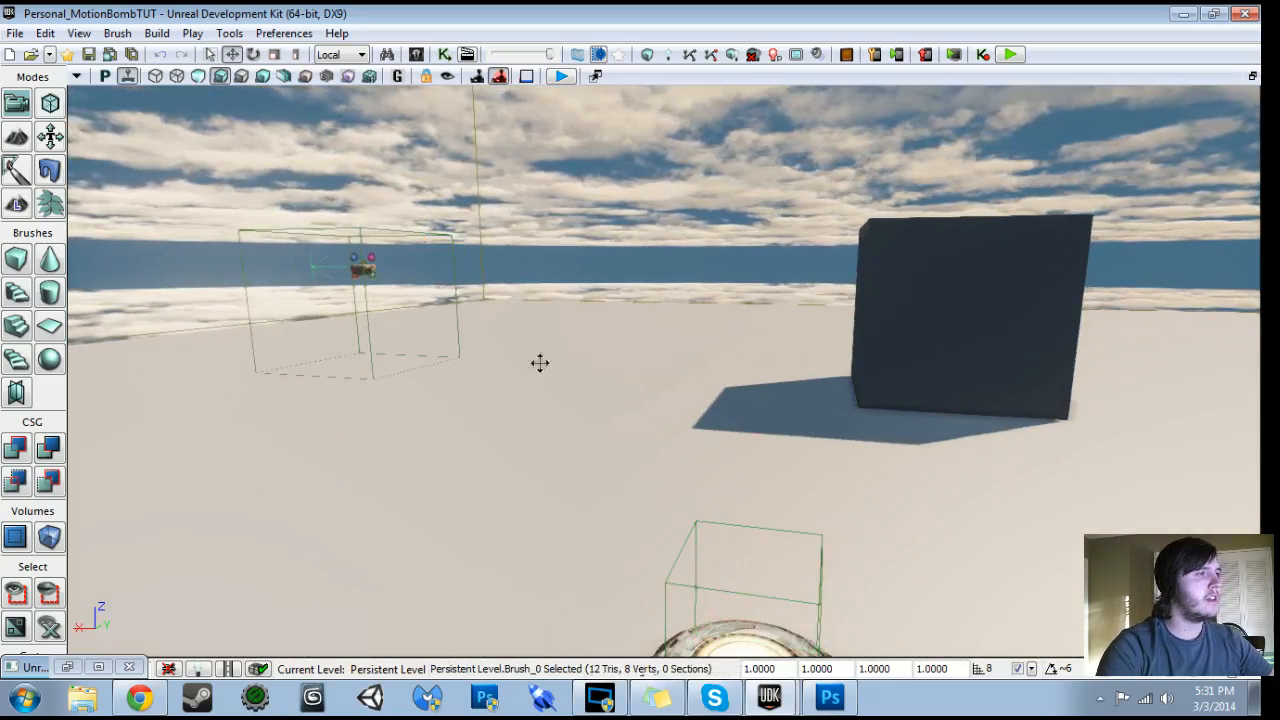
mouse_move(777, 267)
mouse_down()
mouse_move(660, 271)
mouse_move(692, 275)
mouse_up()
click(680, 330)
drag(680, 330, 680, 360)
click(599, 290)
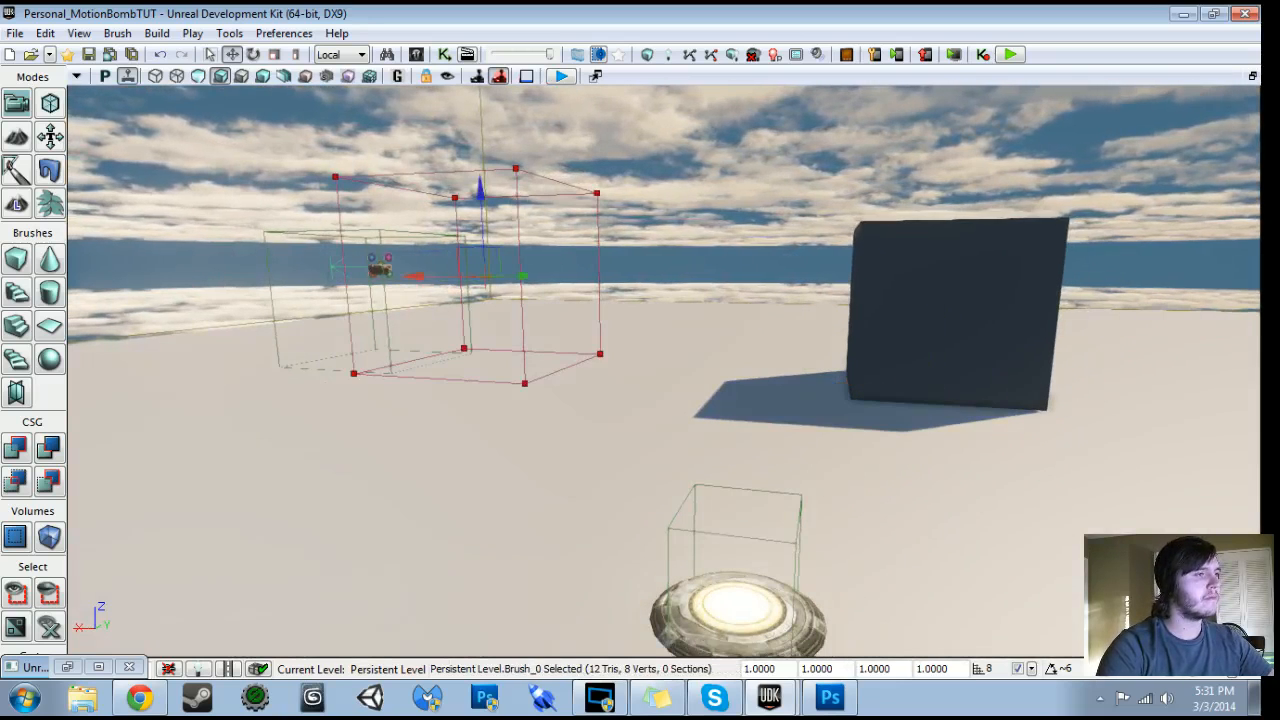
mouse_move(599, 290)
right_down()
mouse_move(640, 290)
mouse_move(600, 295)
right_up()
drag(430, 285, 620, 300)
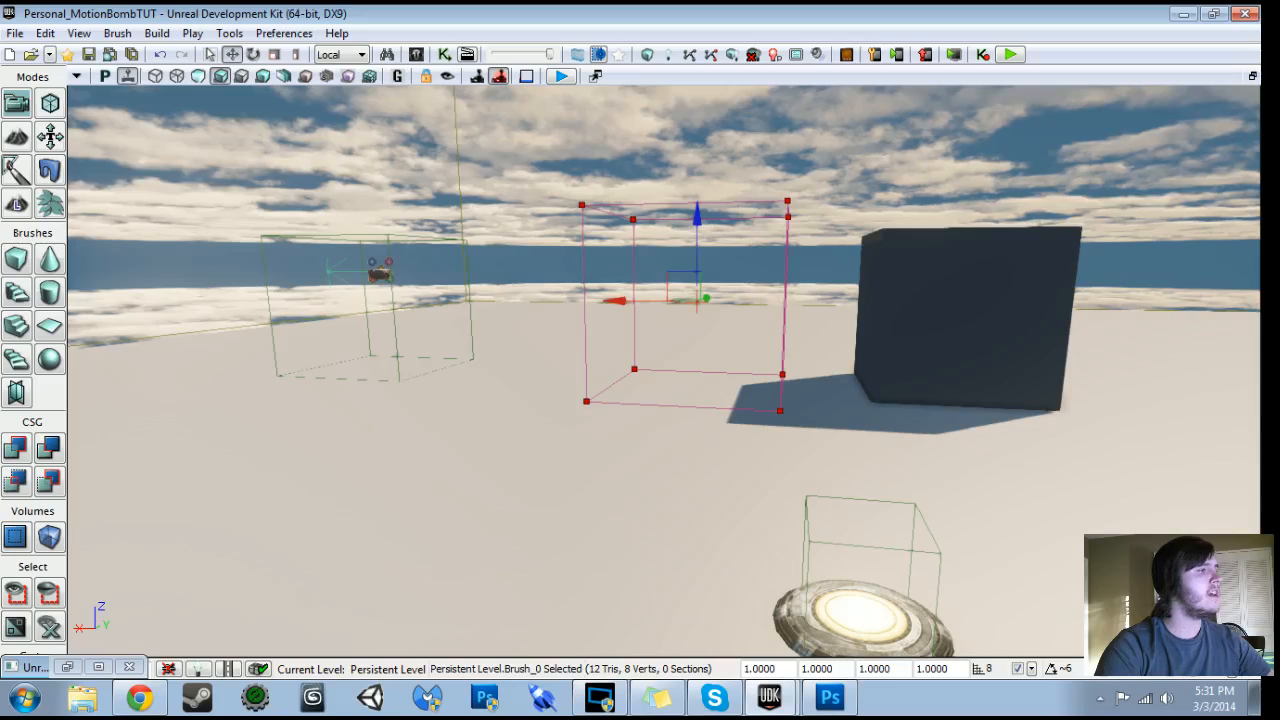
Add a test volume from the builder brush, and delete it after moving the brush back toward the mine
click(53, 542)
click(112, 666)
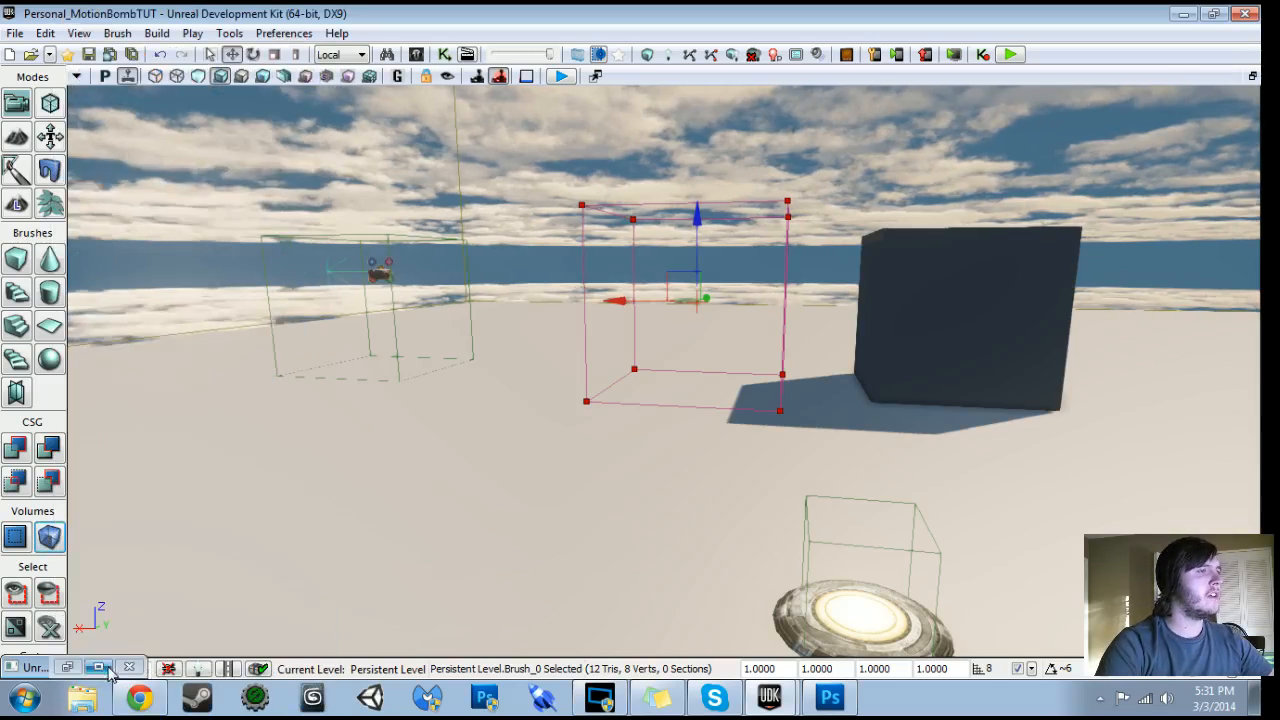
drag(634, 301, 391, 297)
click(586, 320)
key(Delete)
Select the large trigger volume surrounding the mine and examine its extent around the mesh and emitters
click(498, 364)
mouse_move(498, 364)
mouse_down()
mouse_move(560, 310)
mouse_move(640, 330)
mouse_move(645, 300)
mouse_move(560, 280)
mouse_move(560, 370)
mouse_move(525, 240)
mouse_move(545, 180)
mouse_move(480, 140)
mouse_move(540, 140)
mouse_move(520, 190)
mouse_up()
click(707, 420)
mouse_move(707, 420)
mouse_down()
mouse_move(770, 460)
mouse_move(710, 400)
mouse_move(660, 380)
mouse_up()
middle_drag(660, 380, 600, 384)
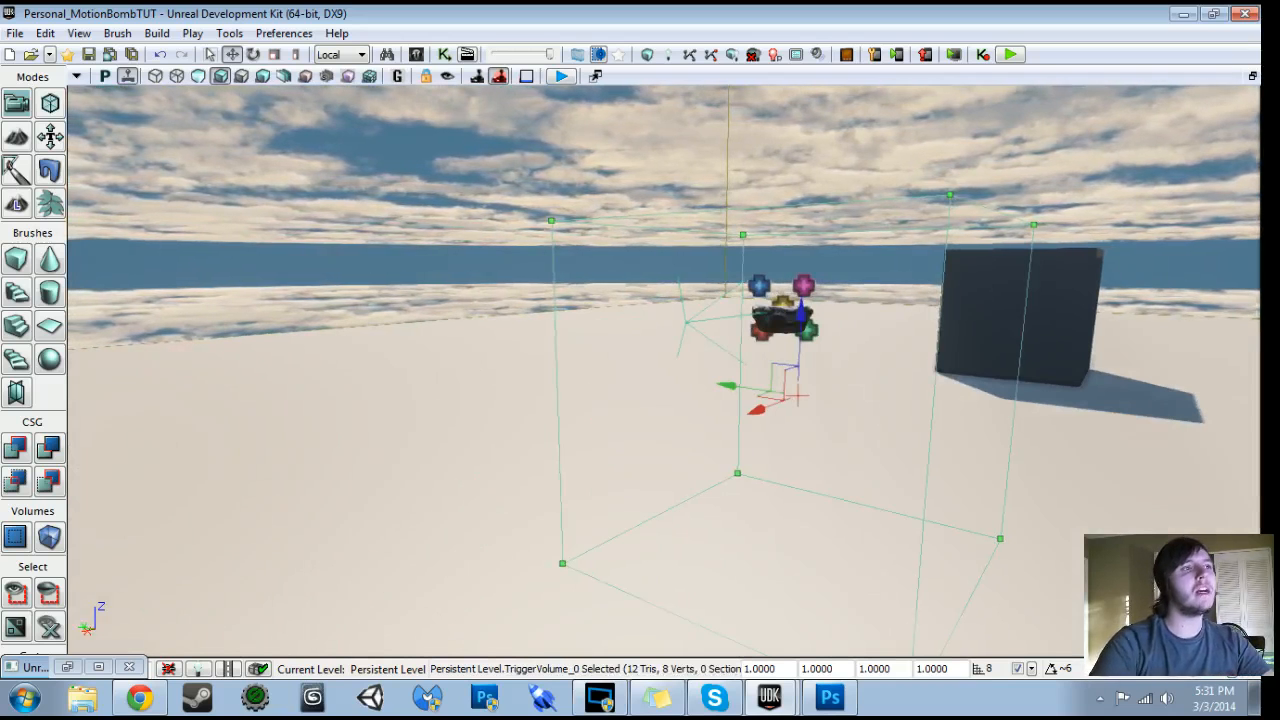
drag(600, 384, 640, 320)
middle_drag(640, 320, 680, 360)
Open the mine mesh's InterpActor properties and filter them by "coll" to review the collision settings
double_click(625, 335)
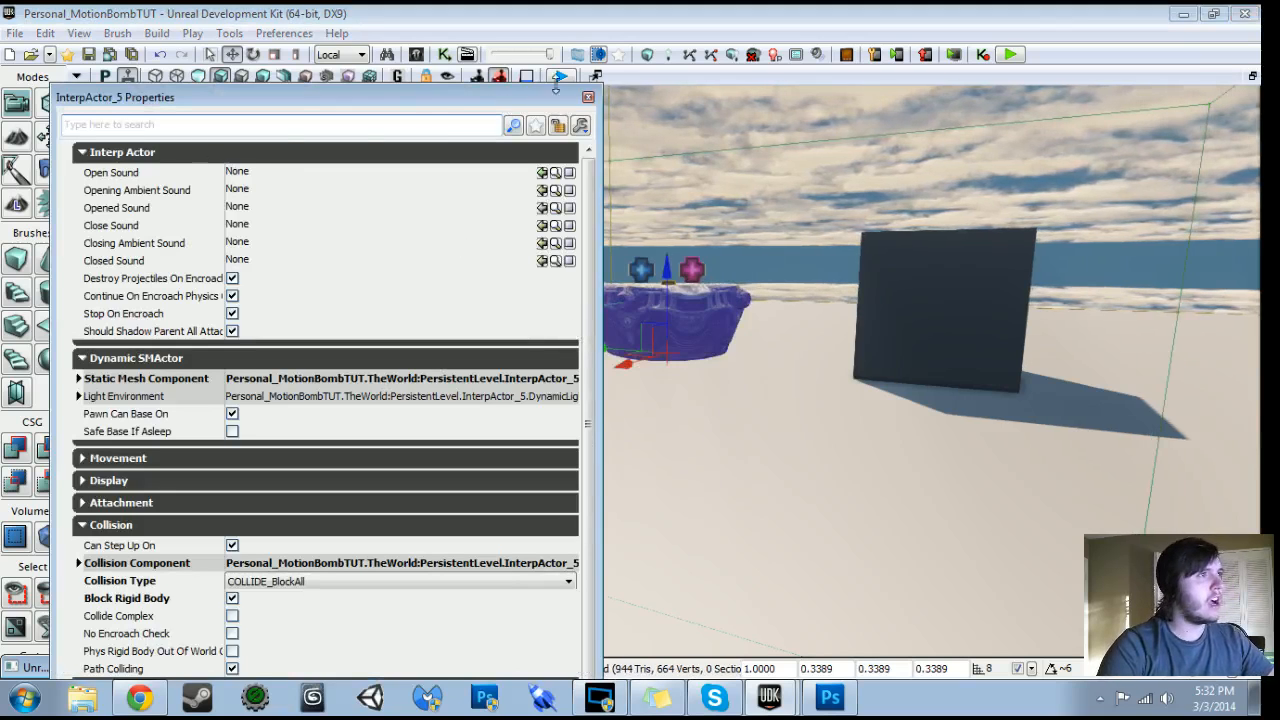
click(588, 98)
drag(600, 300, 605, 370)
key(F4)
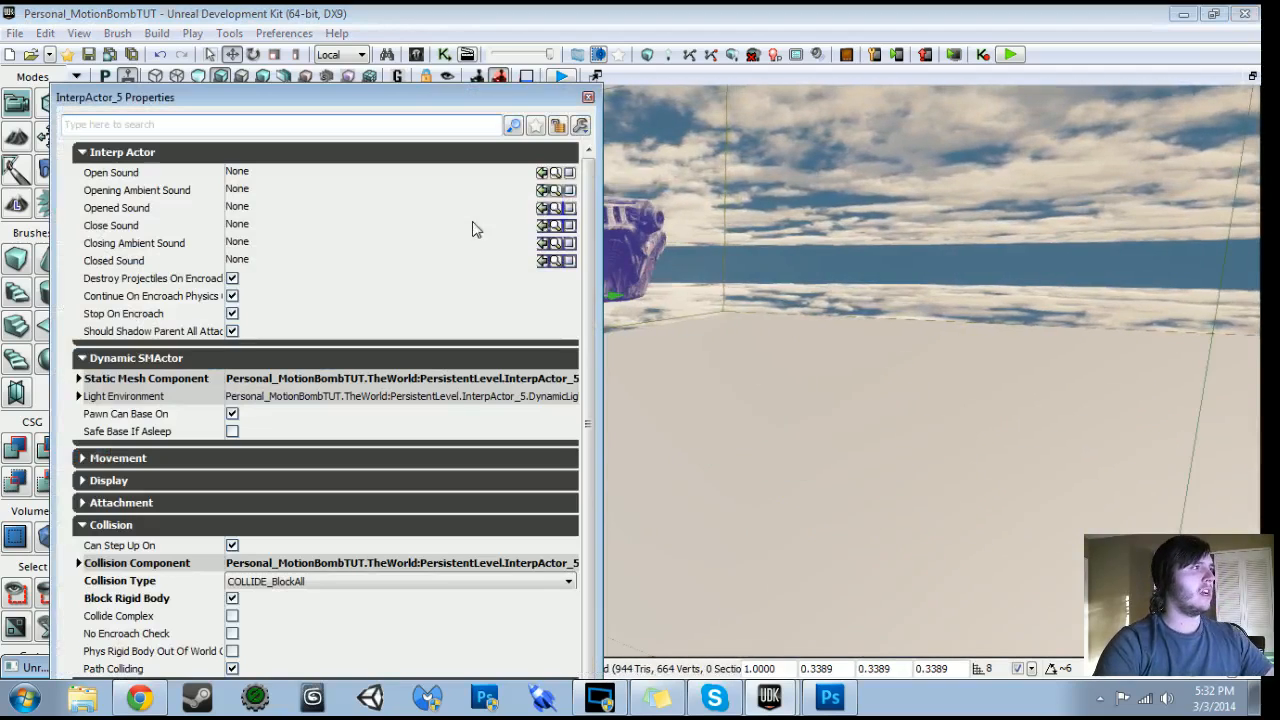
text(coll)
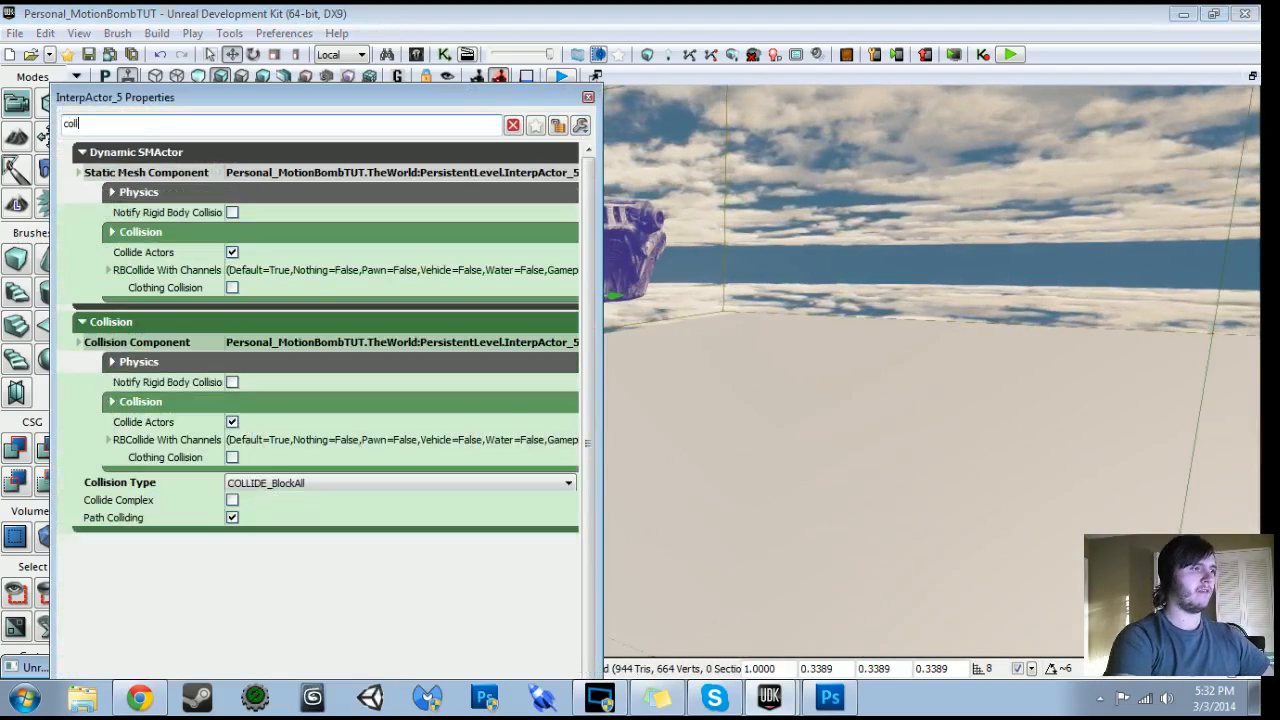
click(588, 98)
mouse_move(588, 100)
mouse_down()
mouse_move(575, 175)
mouse_move(605, 195)
mouse_move(590, 150)
mouse_move(598, 110)
mouse_up()
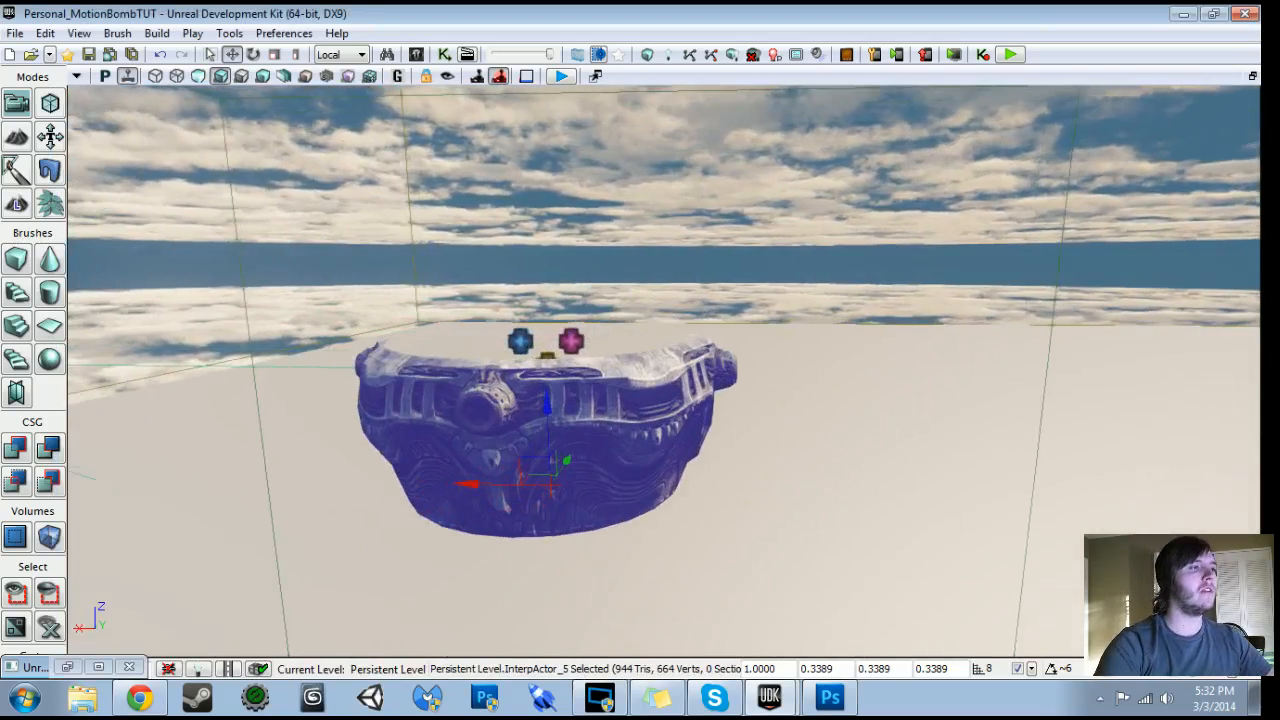
Select the explosion emitter above the mine and check its particle template and Auto Activate setting
click(546, 338)
click(569, 342)
drag(569, 342, 560, 400)
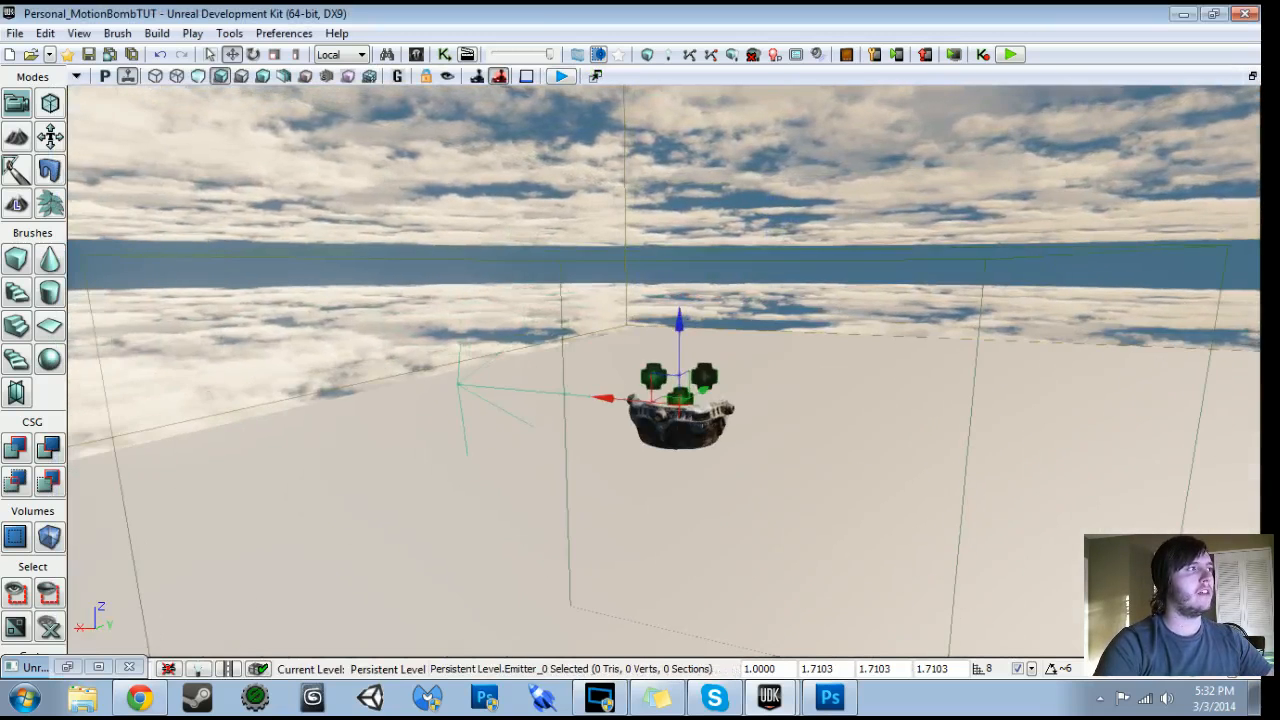
key(F4)
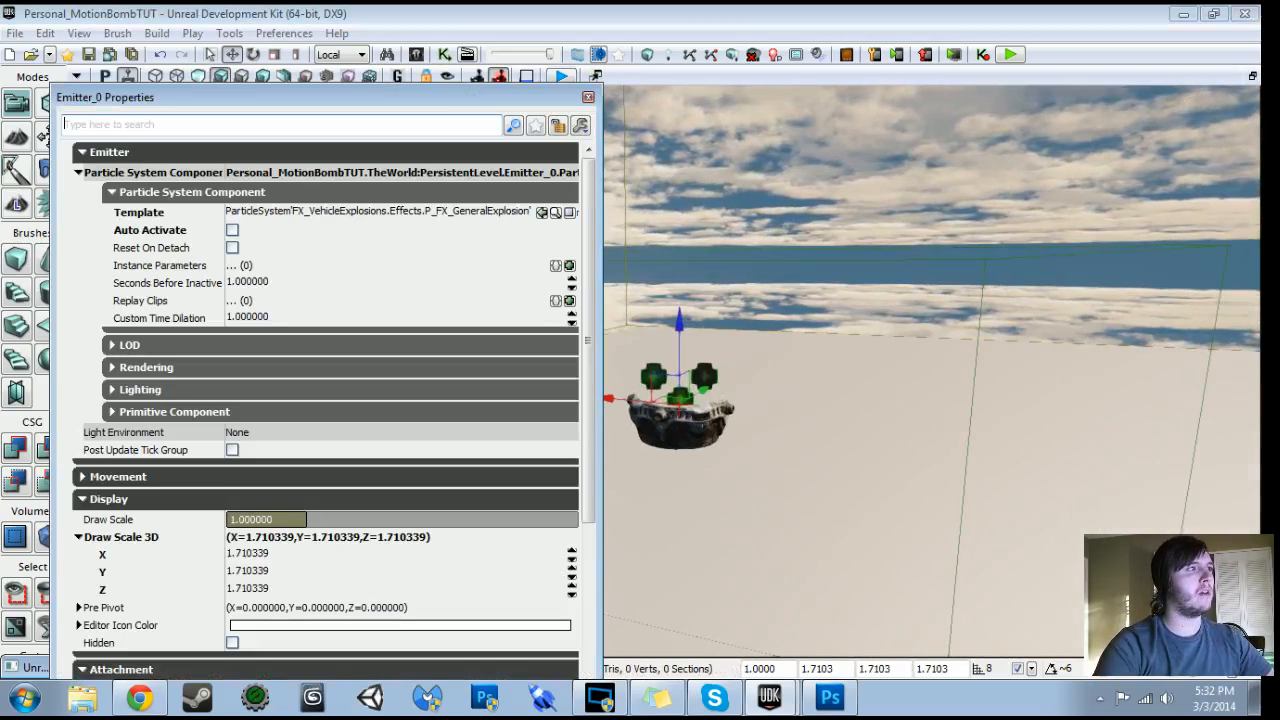
click(588, 98)
Set the explosion emitter's three axis scales to 1 and its uniform draw scale to 2
drag(640, 480, 727, 675)
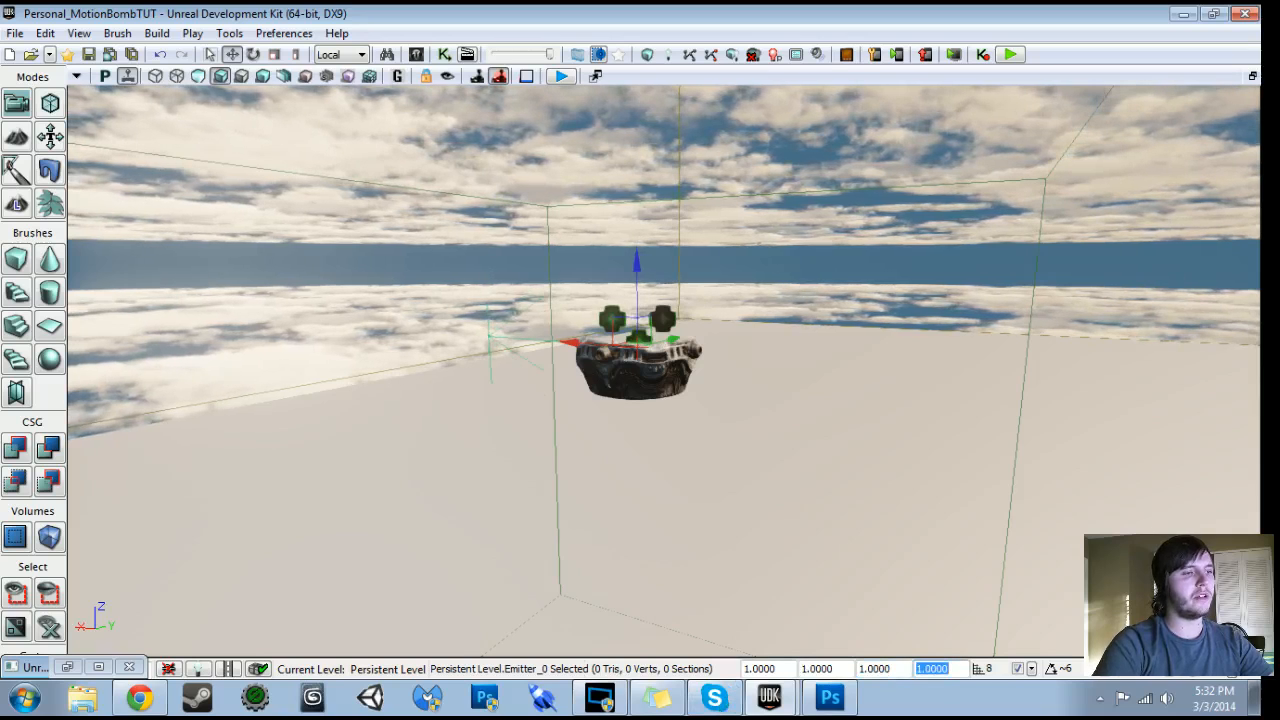
text(2)
key(Return)
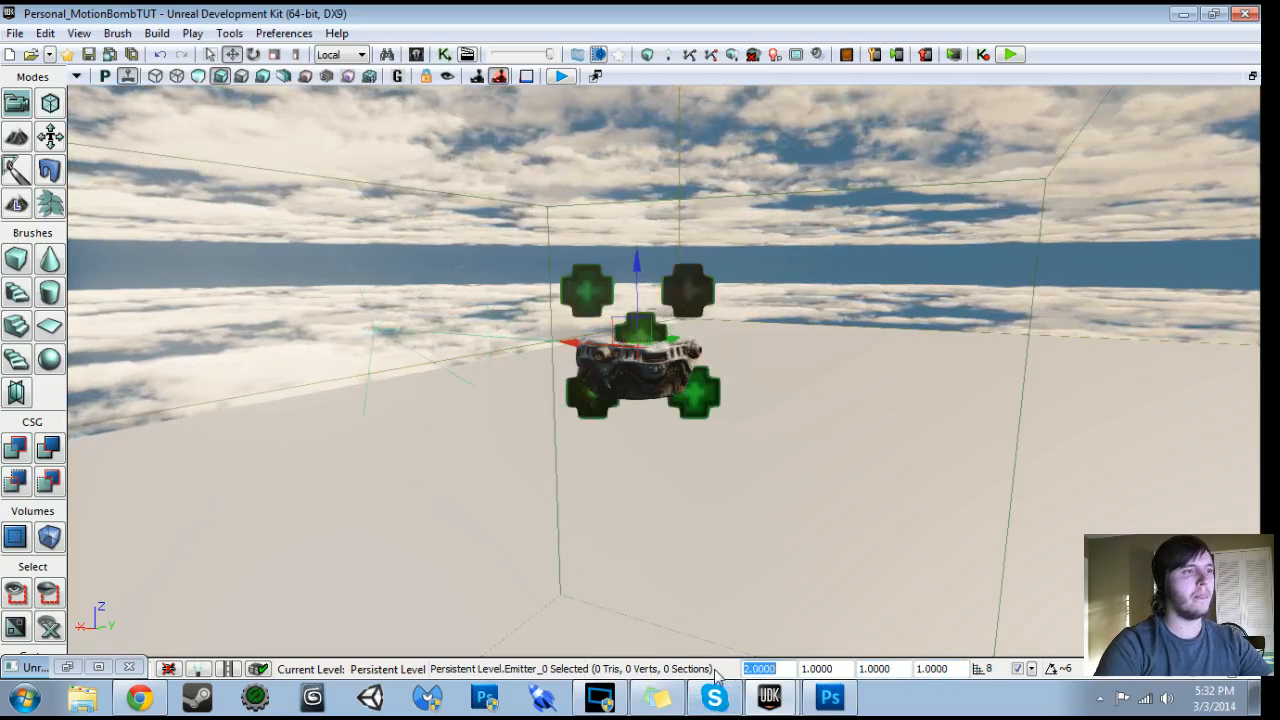
Move the finished mine's reference Kismet window onto another screen and bring up the empty Personal_MotionBombTUT sequence
drag(640, 400, 735, 540)
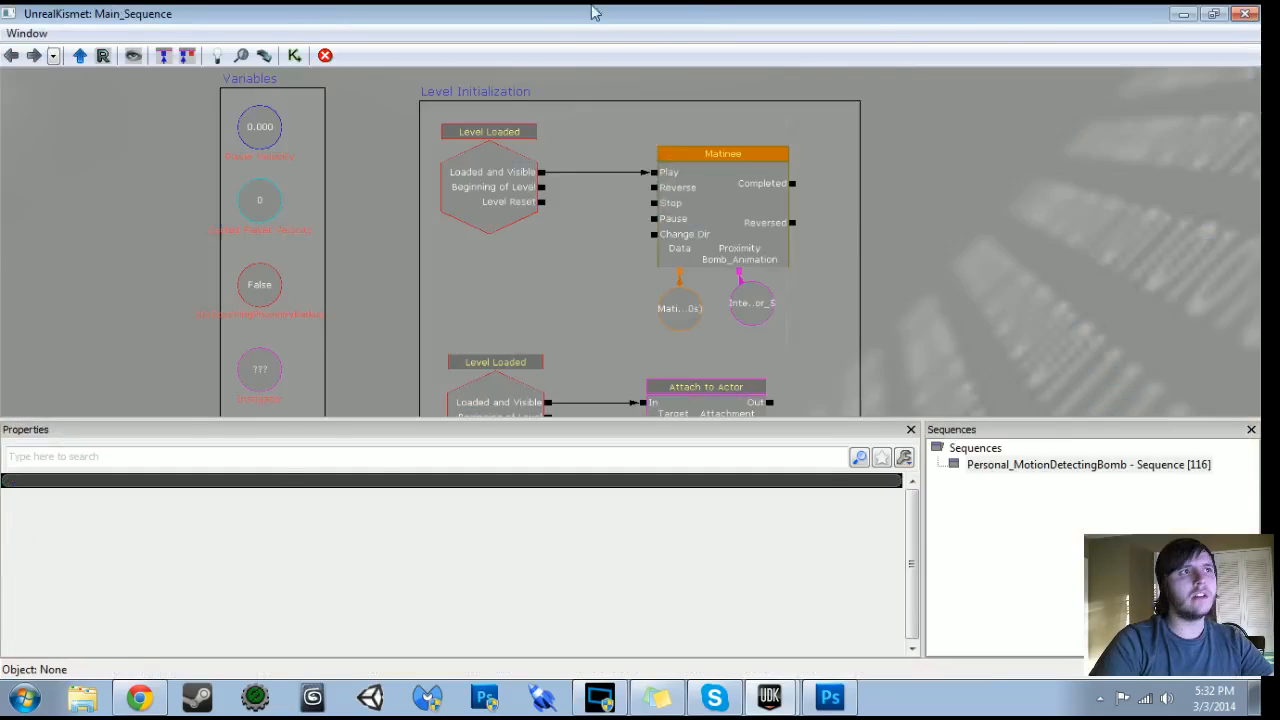
drag(594, 11, 1279, 14)
drag(640, 400, 560, 450)
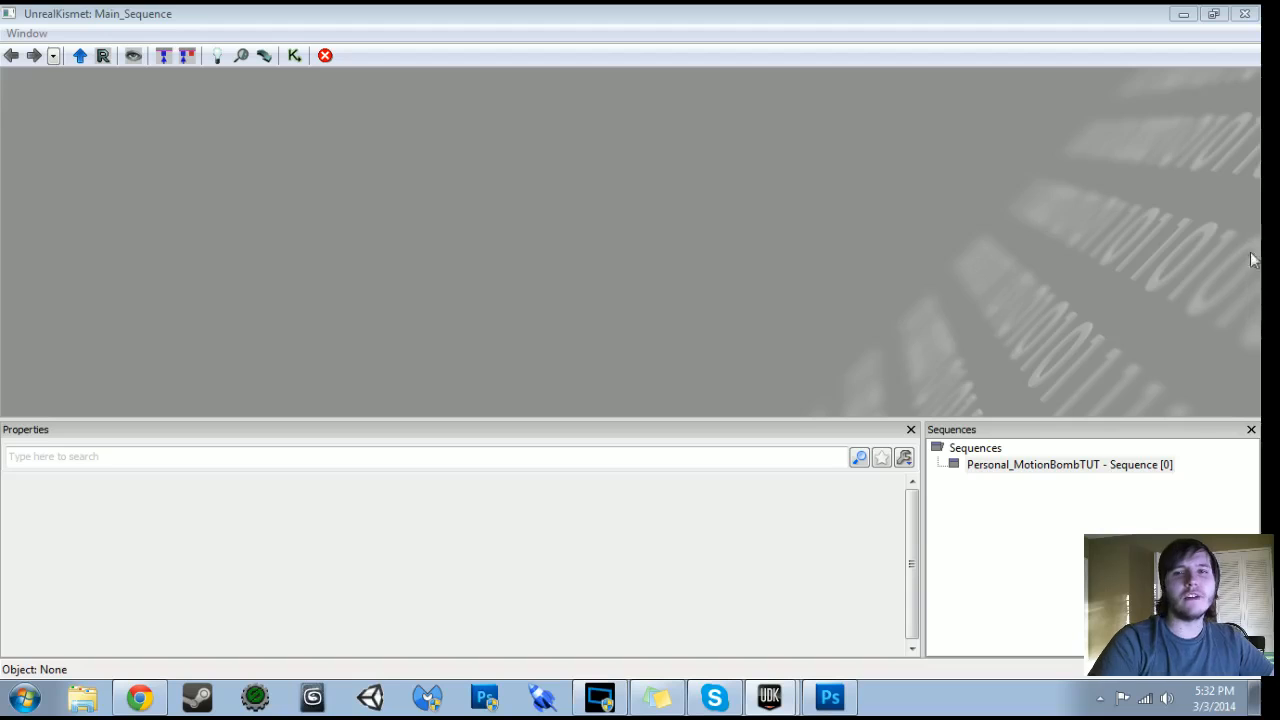
Add a Float variable to the empty Kismet sequence and name it Player Velocity
right_click(449, 113)
mouse_move(545, 185)
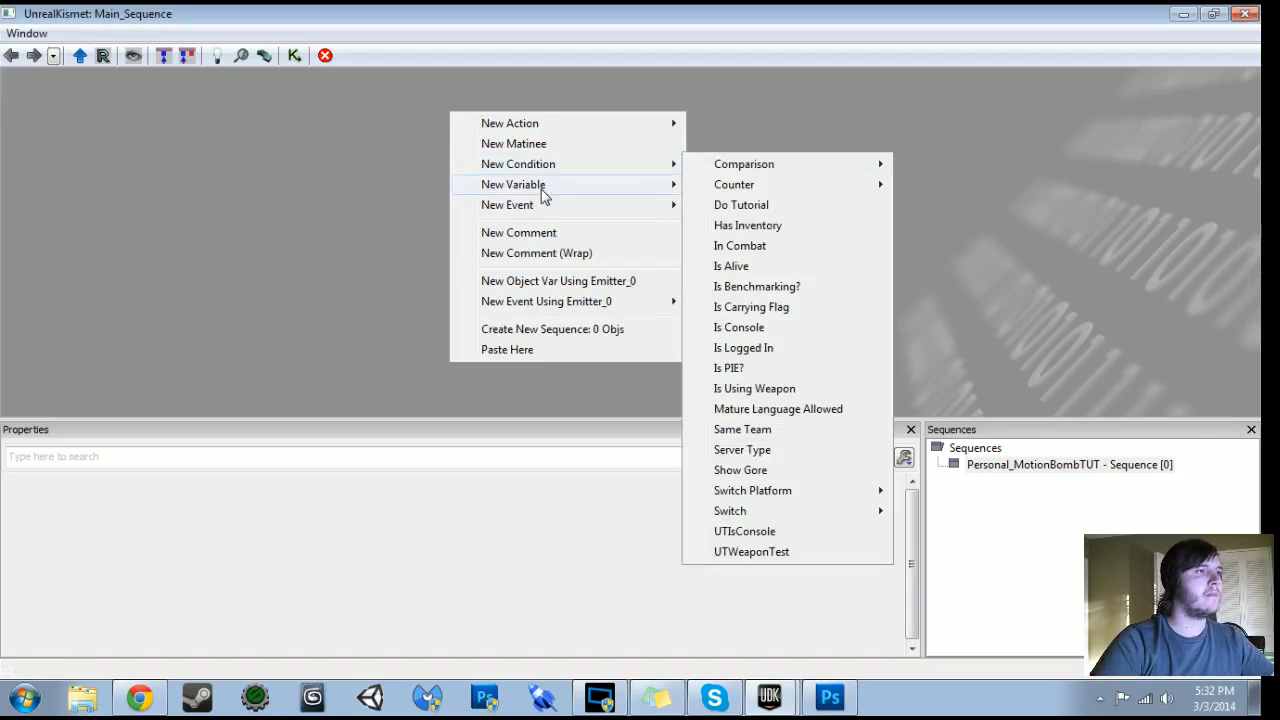
mouse_move(800, 225)
click(985, 224)
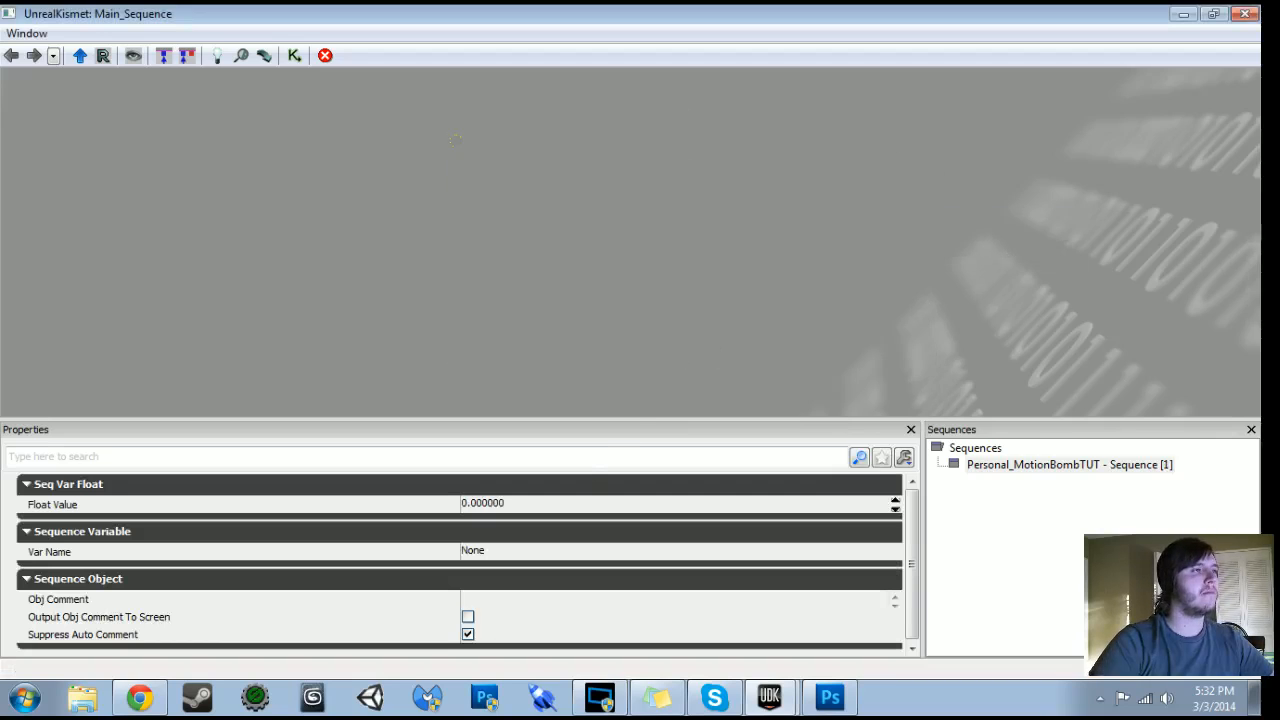
scroll(483, 250, up, 4)
drag(483, 250, 741, 170)
scroll(741, 170, up, 4)
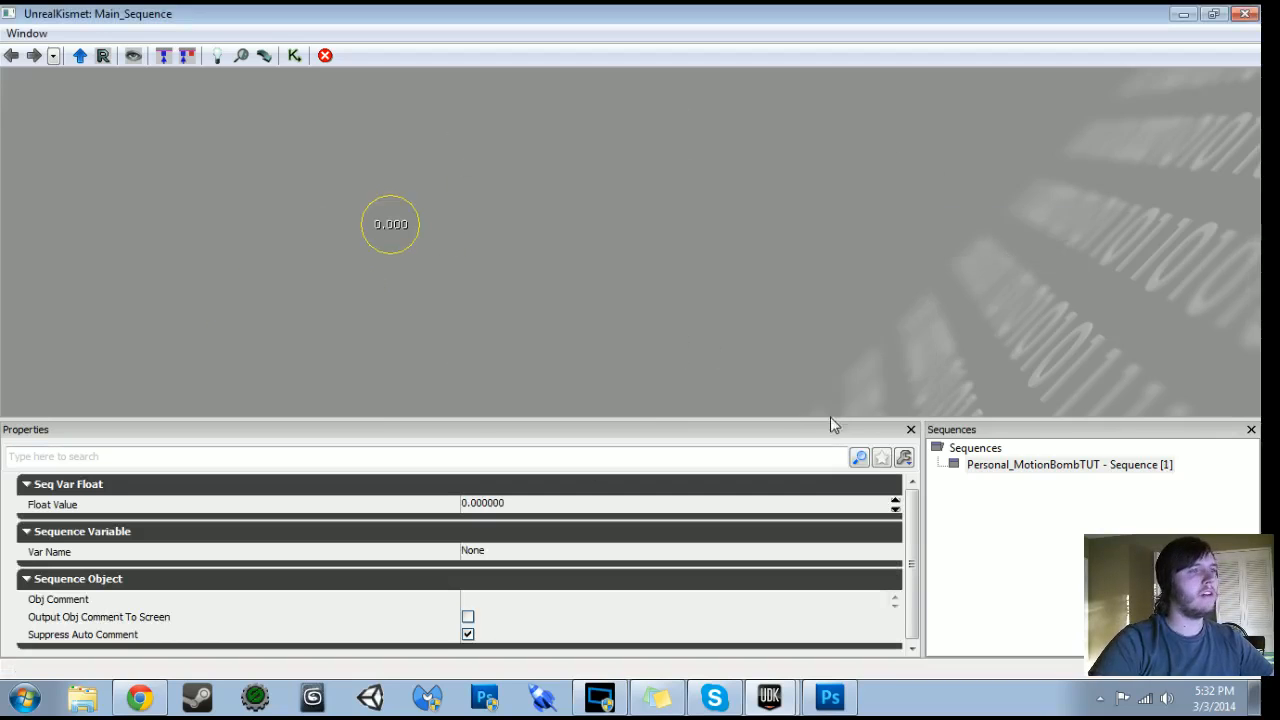
drag(311, 332, 421, 326)
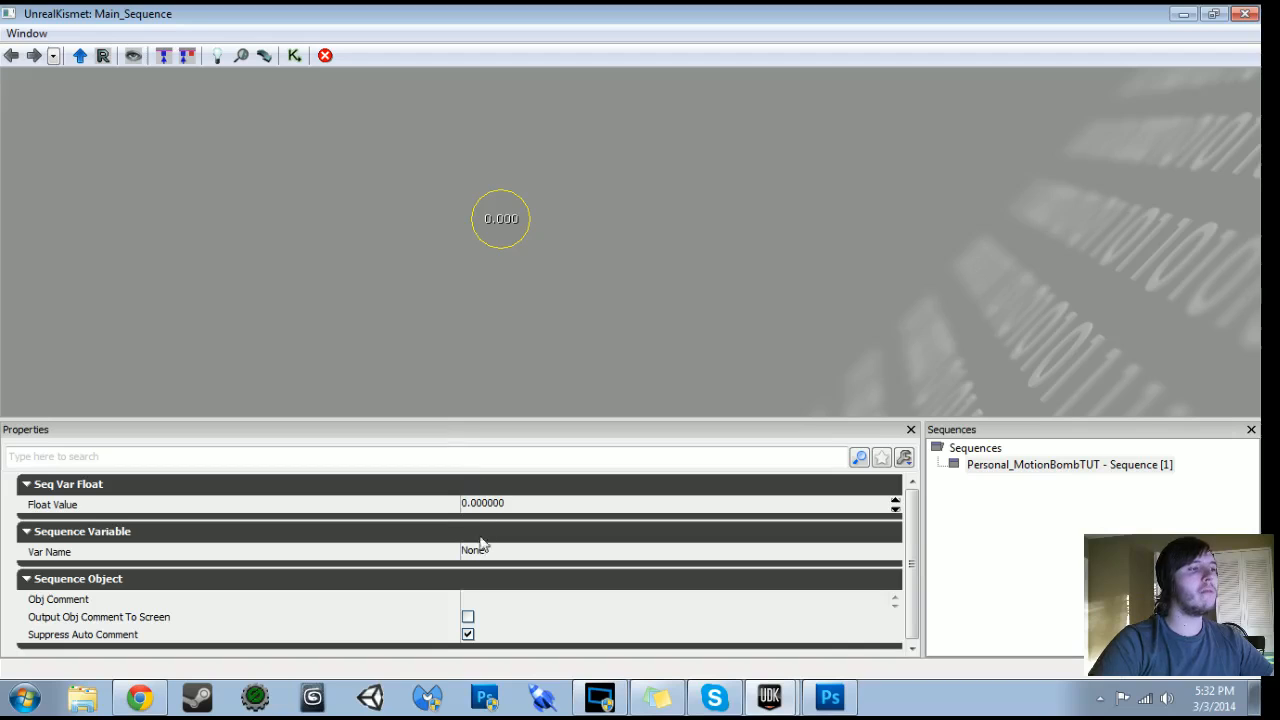
click(484, 551)
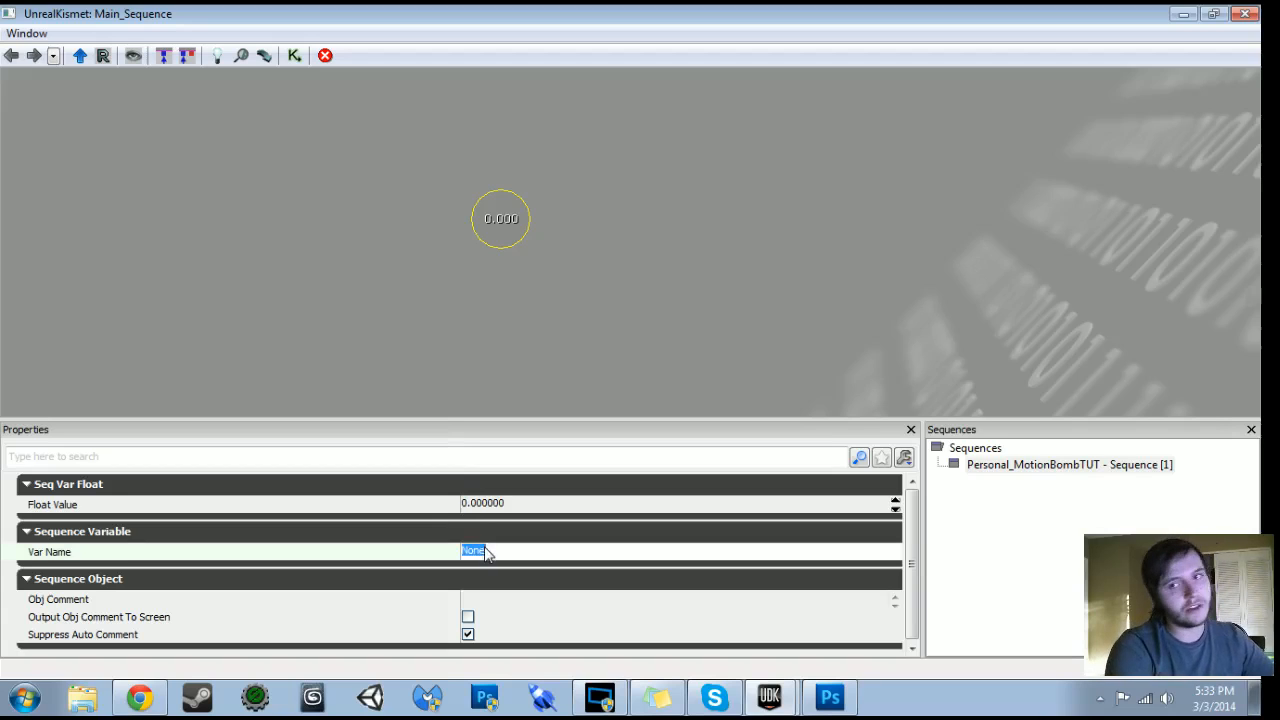
text(Player Velocity)
key(Return)
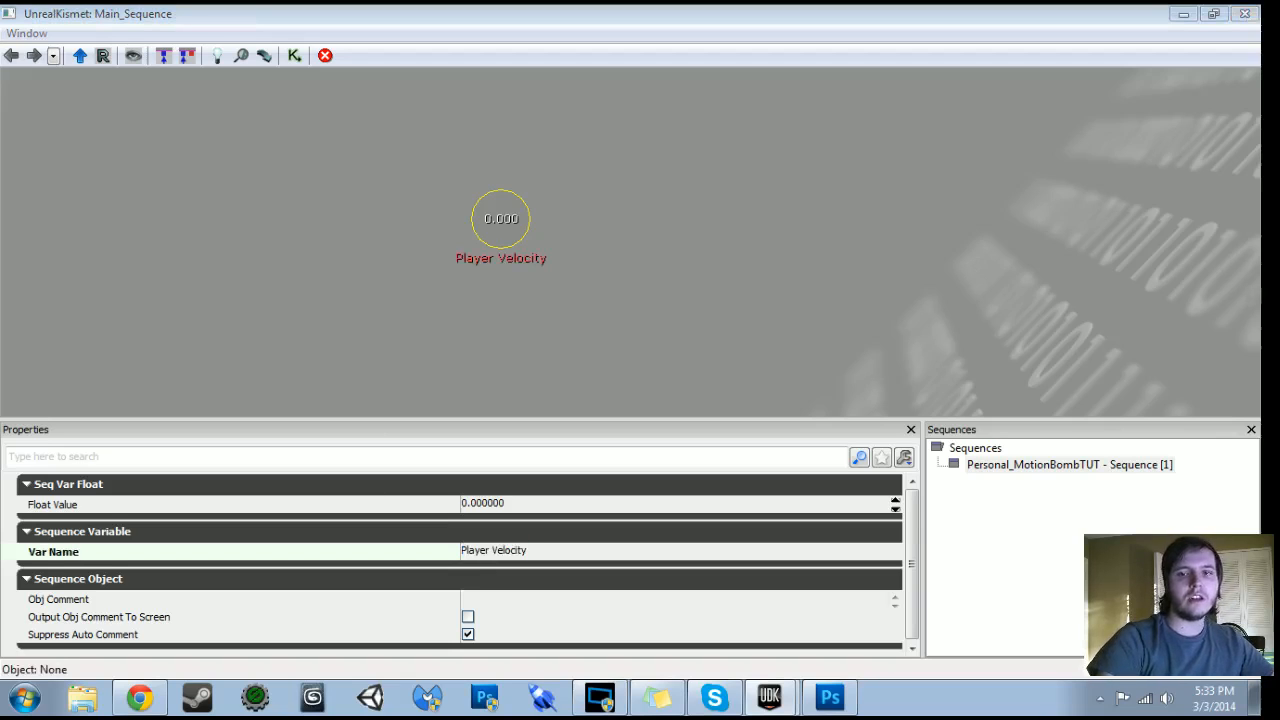
Duplicate the Player Velocity variable, place the copy directly below it, and name it Player Distance
click(523, 226)
key(ctrl+w)
drag(657, 272, 500, 328)
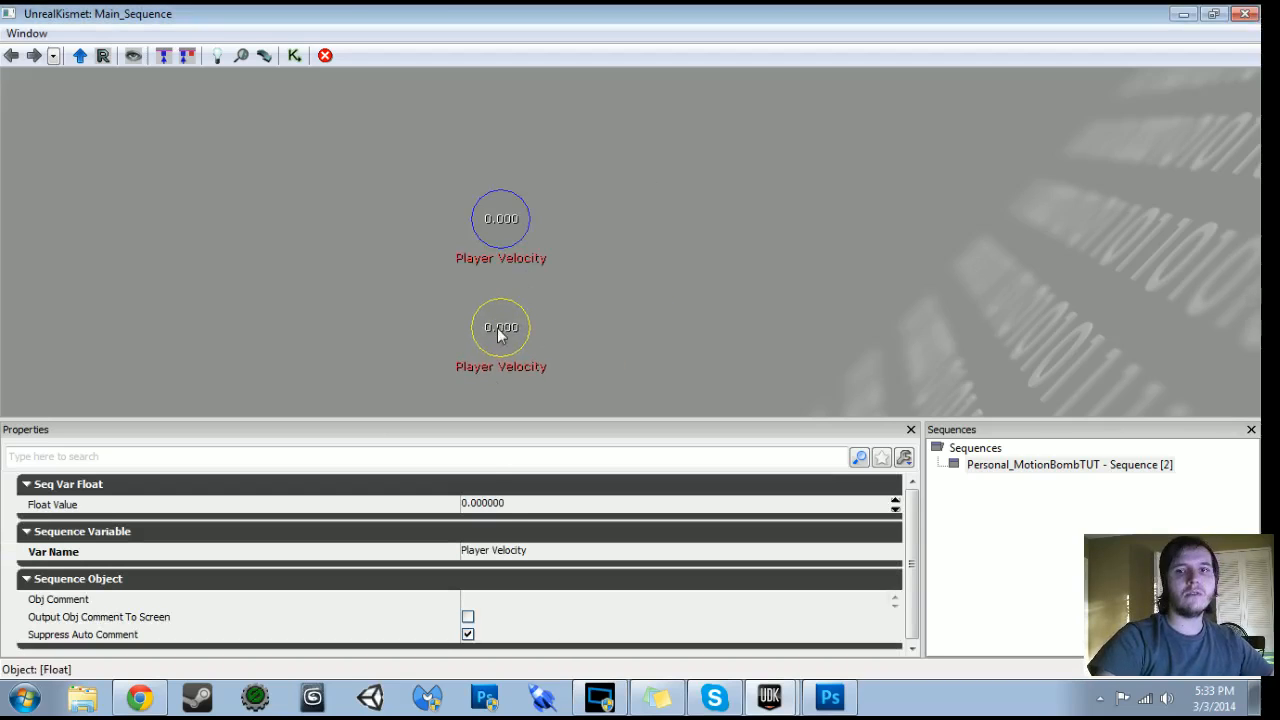
click(530, 562)
text(Pla)
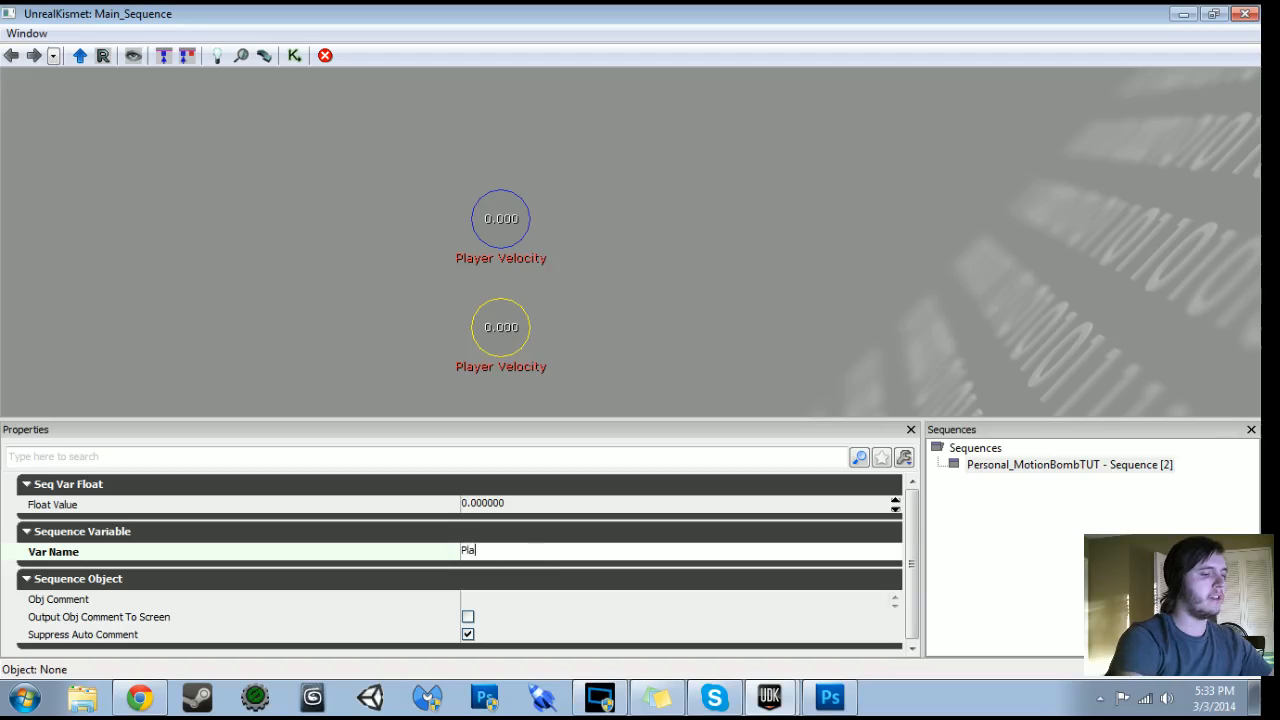
text(yer Distance)
key(Return)
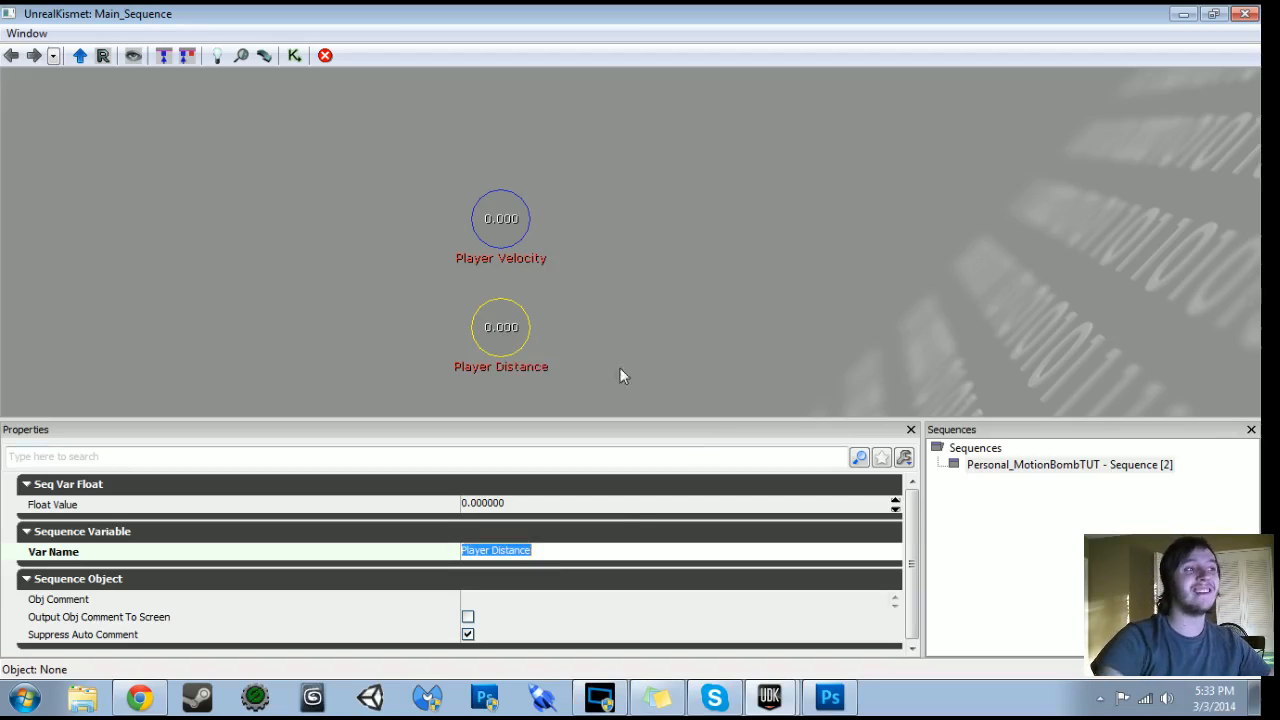
Duplicate the Player Distance variable, place the copy directly below it, and name it Player Damage
drag(627, 368, 631, 317)
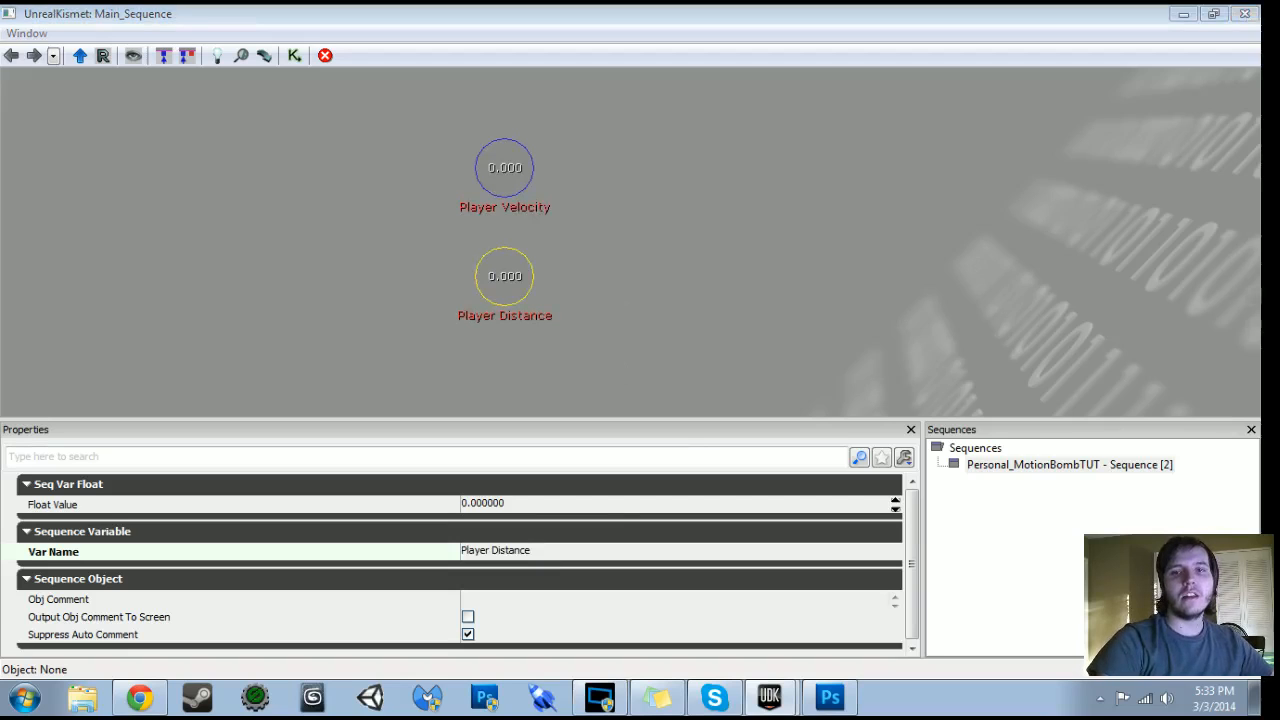
click(479, 280)
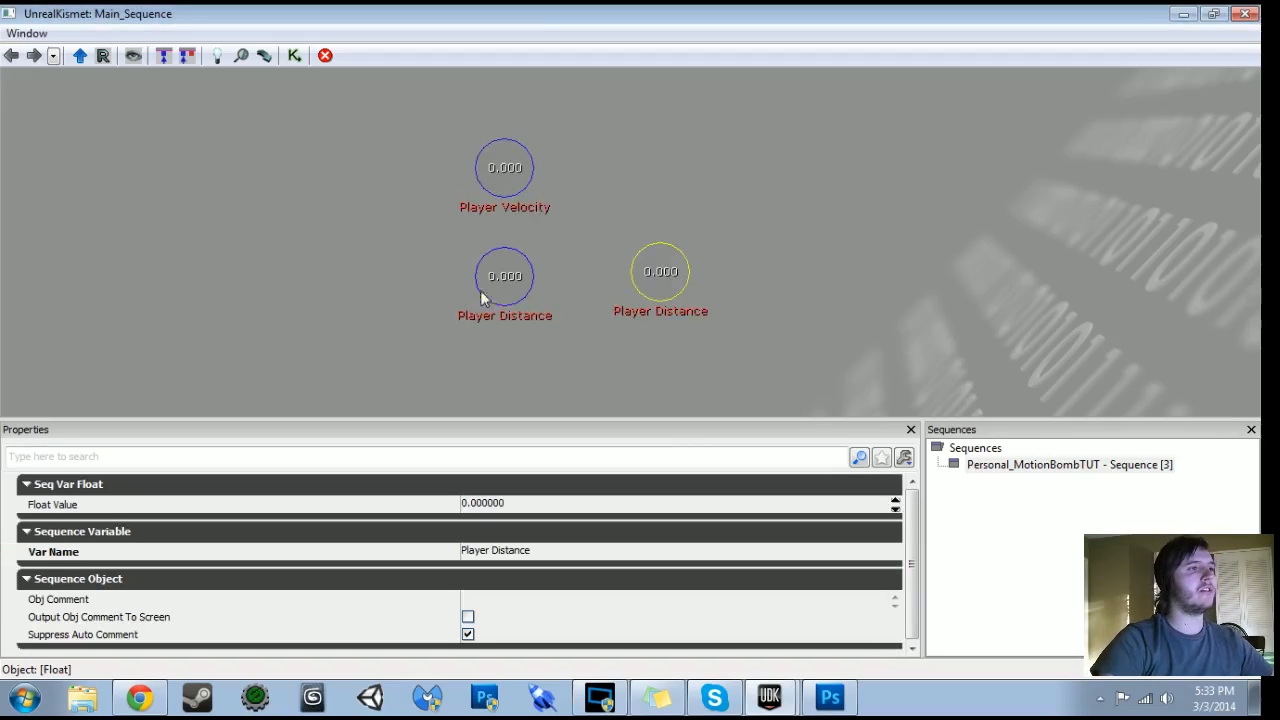
key(ctrl+v)
drag(520, 327, 530, 205)
ctrl+drag(673, 153, 518, 264)
click(507, 559)
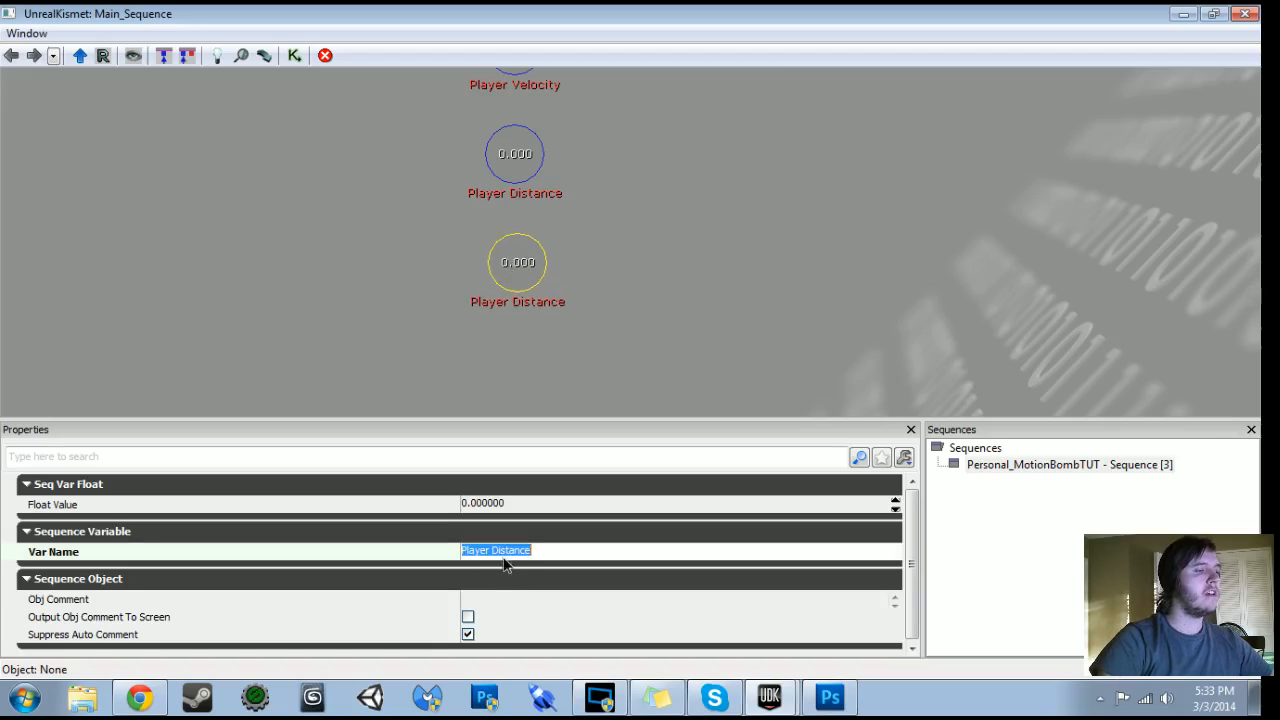
text(Player)
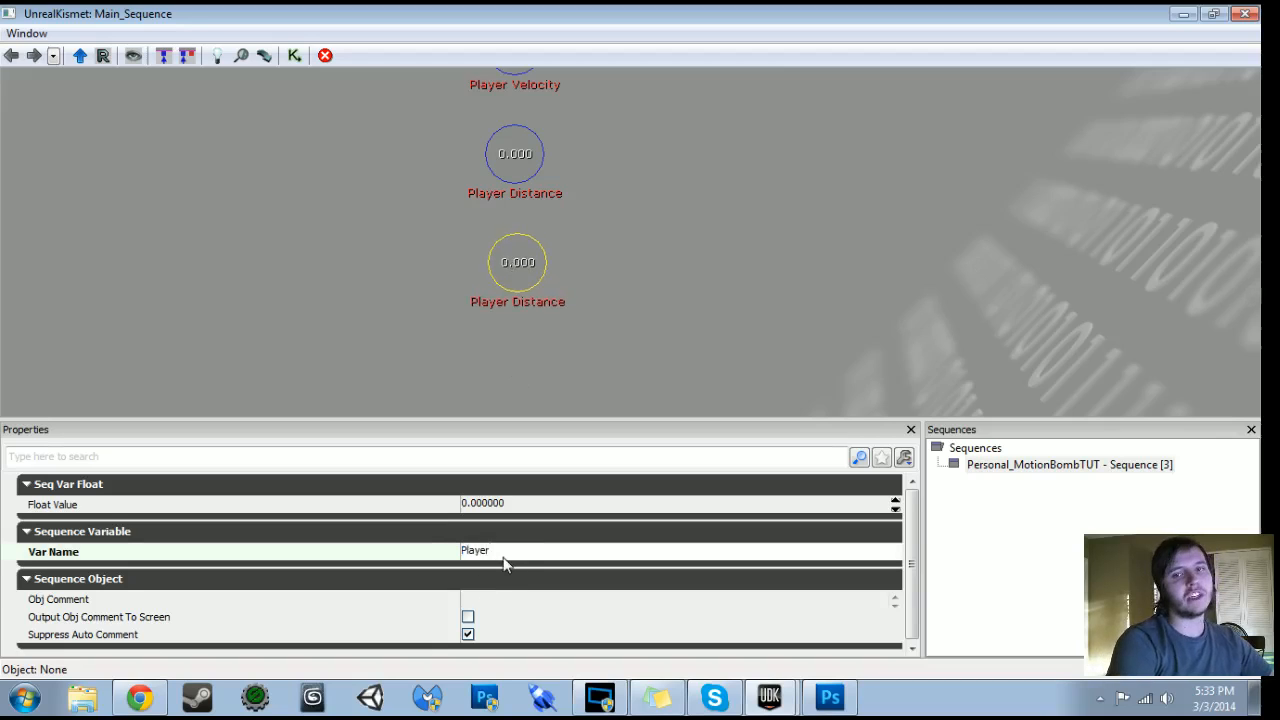
text( Damage)
key(Return)
Add an Int variable to the sequence and place it beside the Player Velocity variable
drag(620, 259, 534, 363)
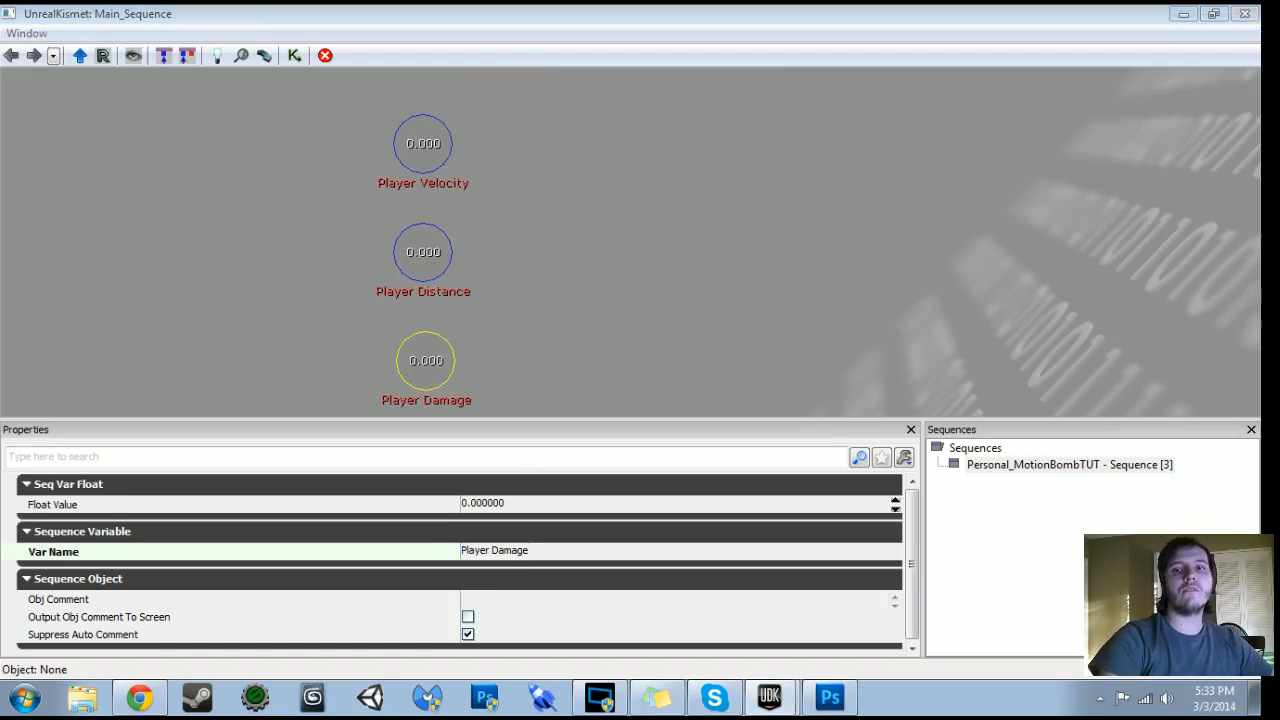
drag(623, 163, 509, 194)
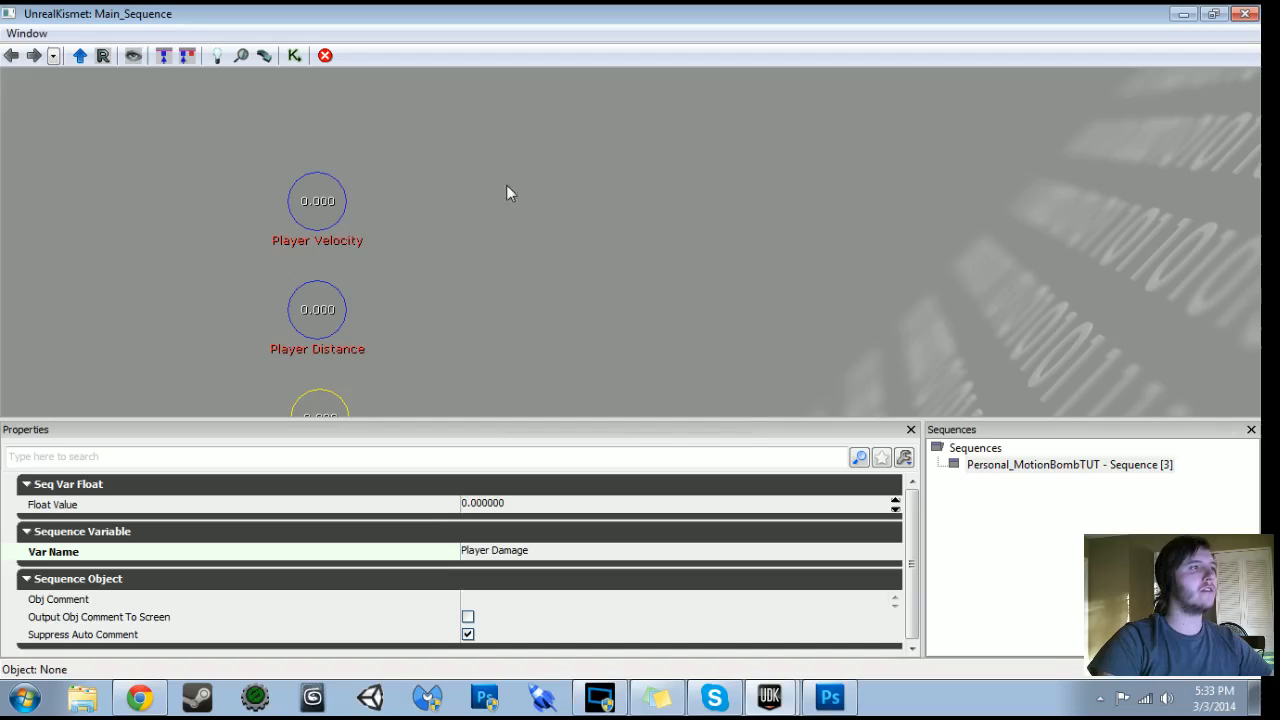
right_click(507, 184)
mouse_move(566, 240)
mouse_move(823, 289)
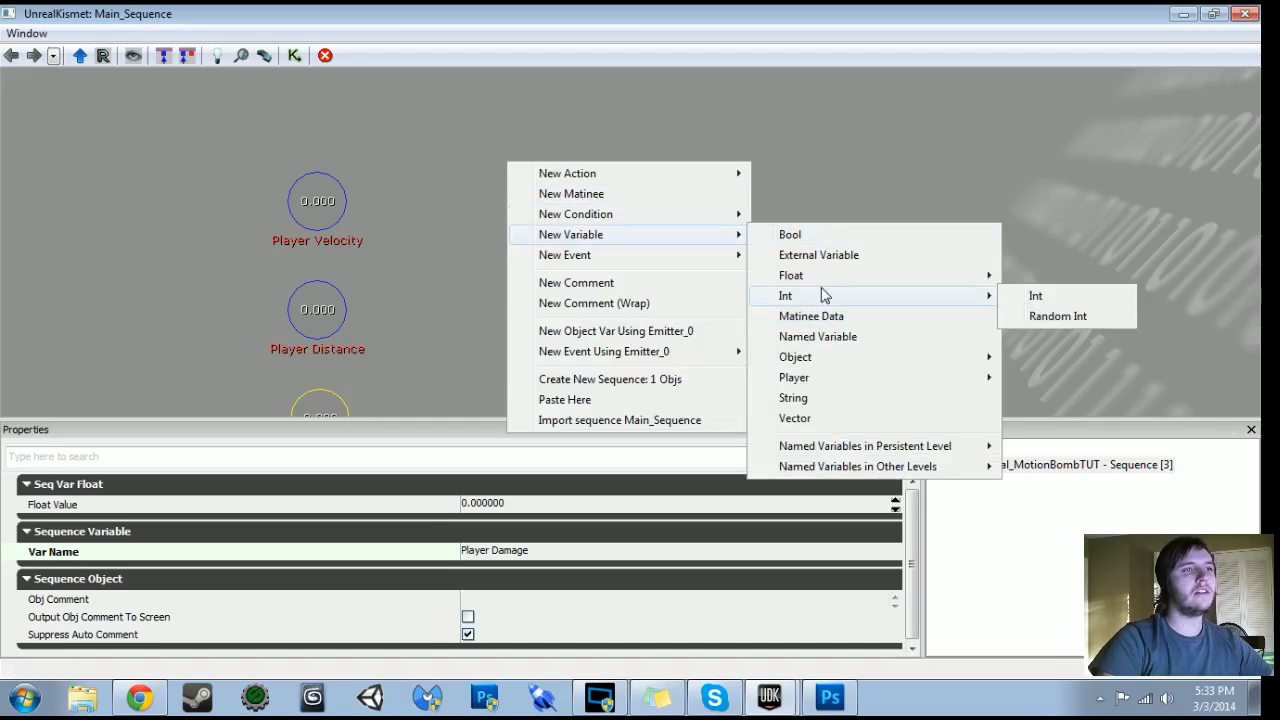
click(1060, 294)
drag(540, 216, 472, 204)
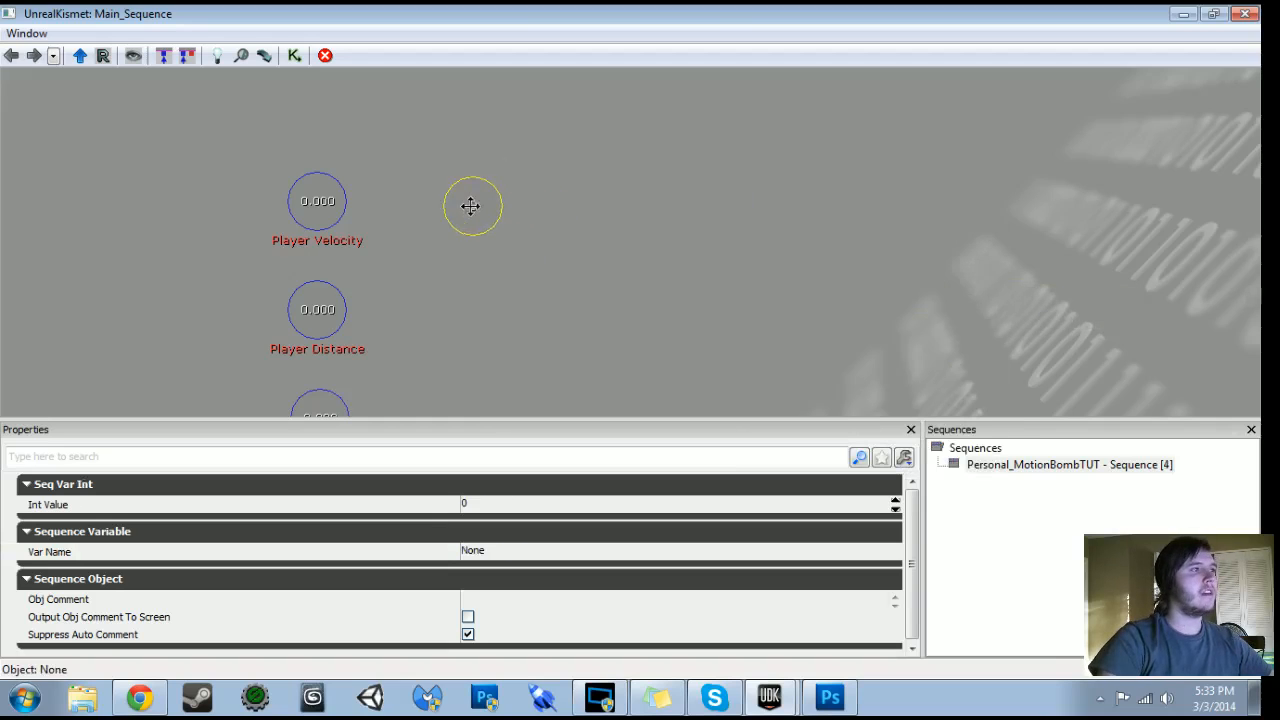
Name the new Int variable Casted Player Velocity
click(508, 551)
text(Casted Player Velocity)
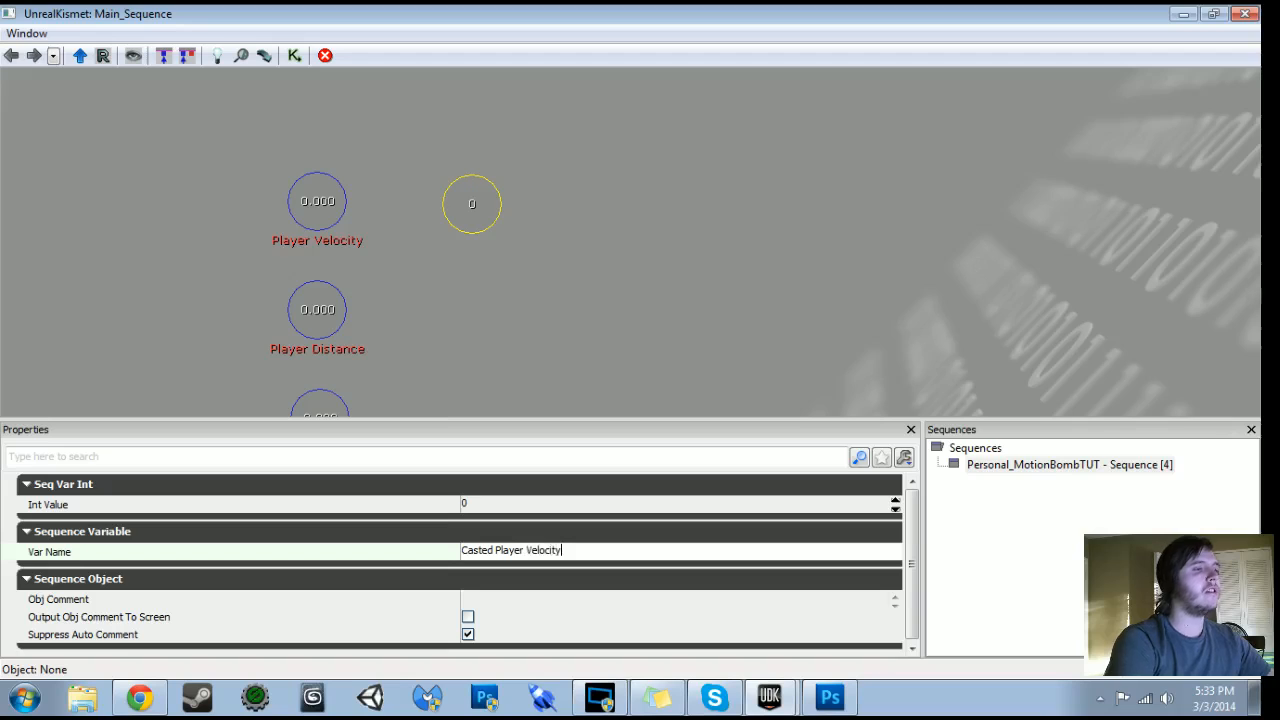
key(Return)
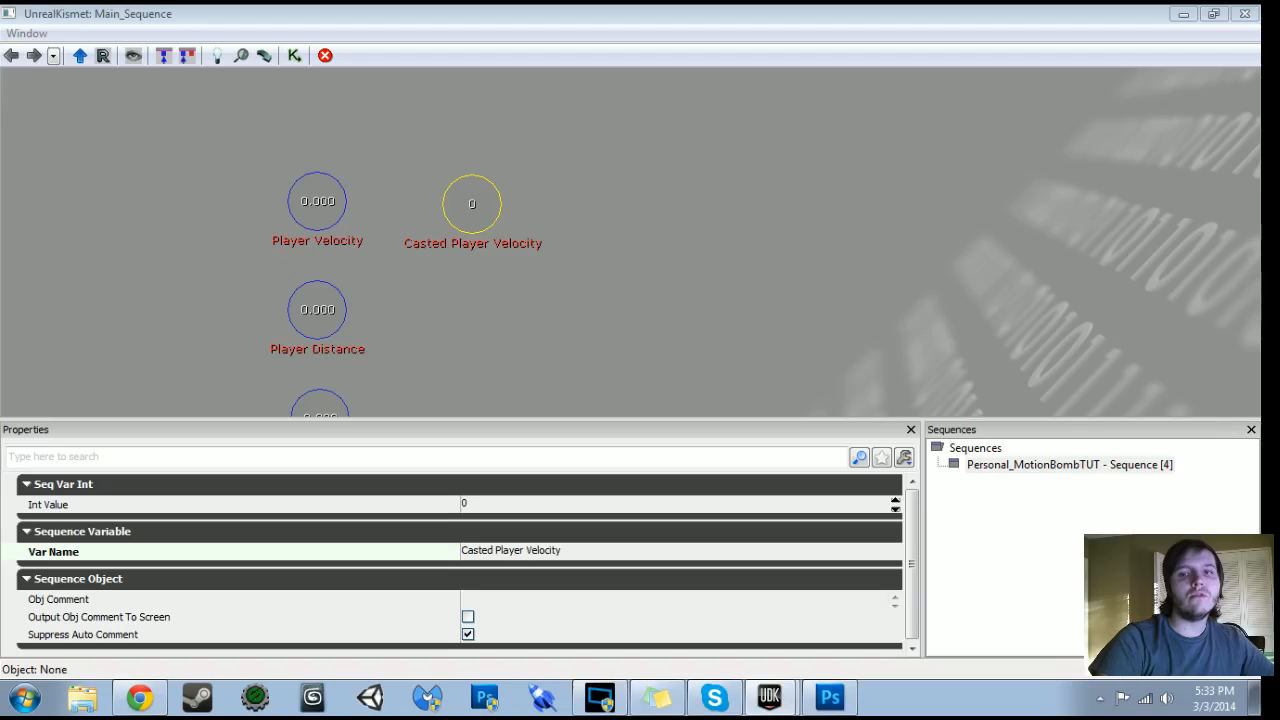
Duplicate the Casted Player Velocity variable, place the copy directly below it, and name it Casted Player Distance
click(490, 233)
key(ctrl+v)
drag(456, 288, 466, 228)
ctrl+drag(696, 215, 506, 247)
click(482, 552)
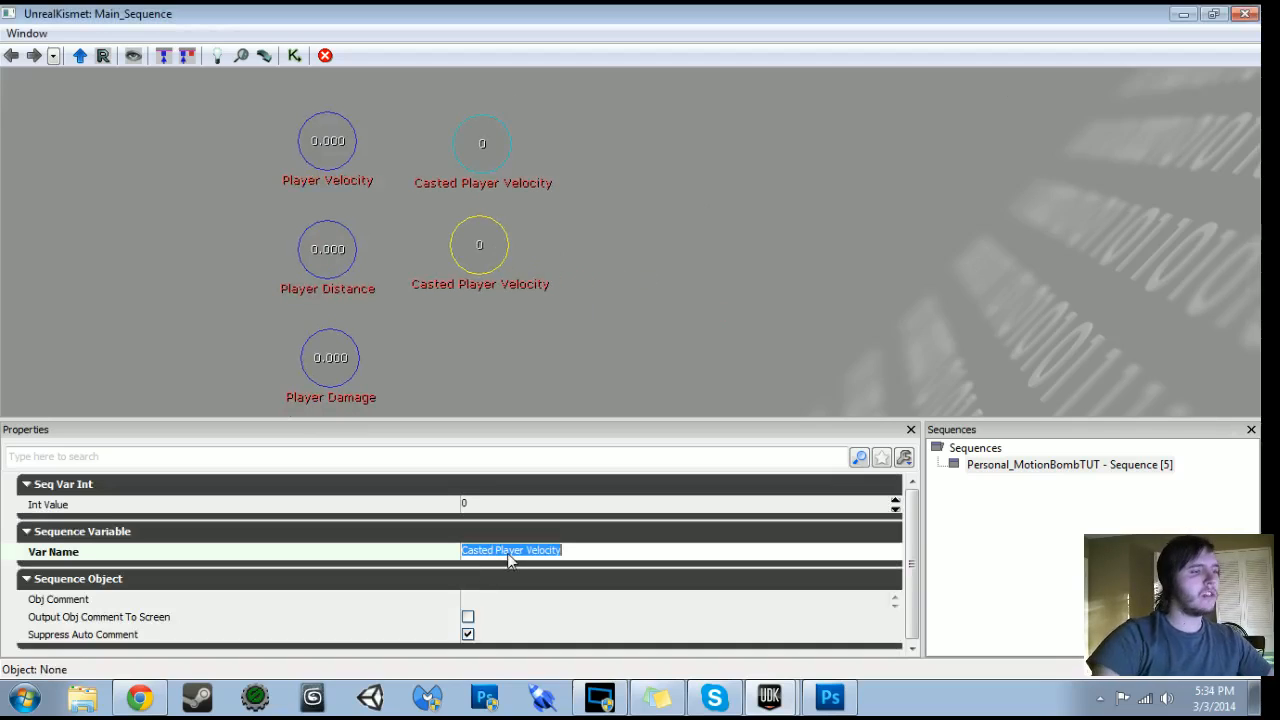
text(Casted Player Distance)
key(Return)
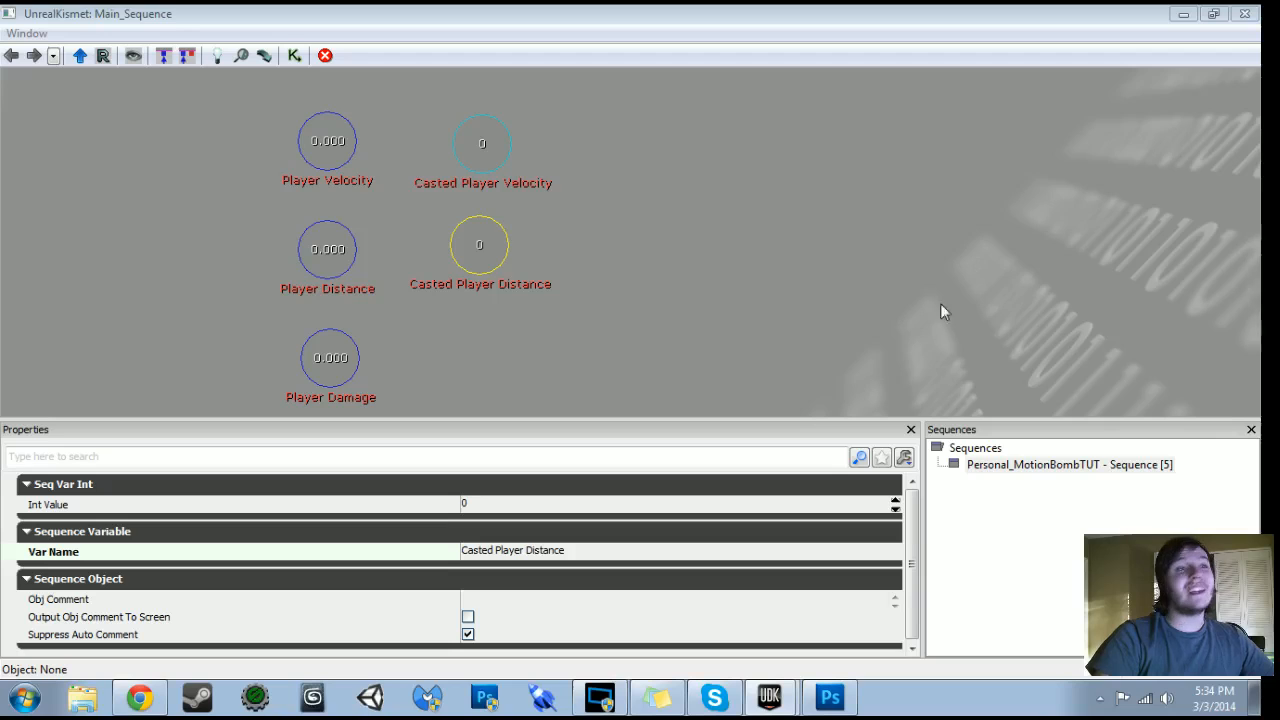
Add a Bool variable to the sequence and place it beside the Casted Player Velocity variable
drag(646, 303, 651, 249)
drag(572, 331, 458, 420)
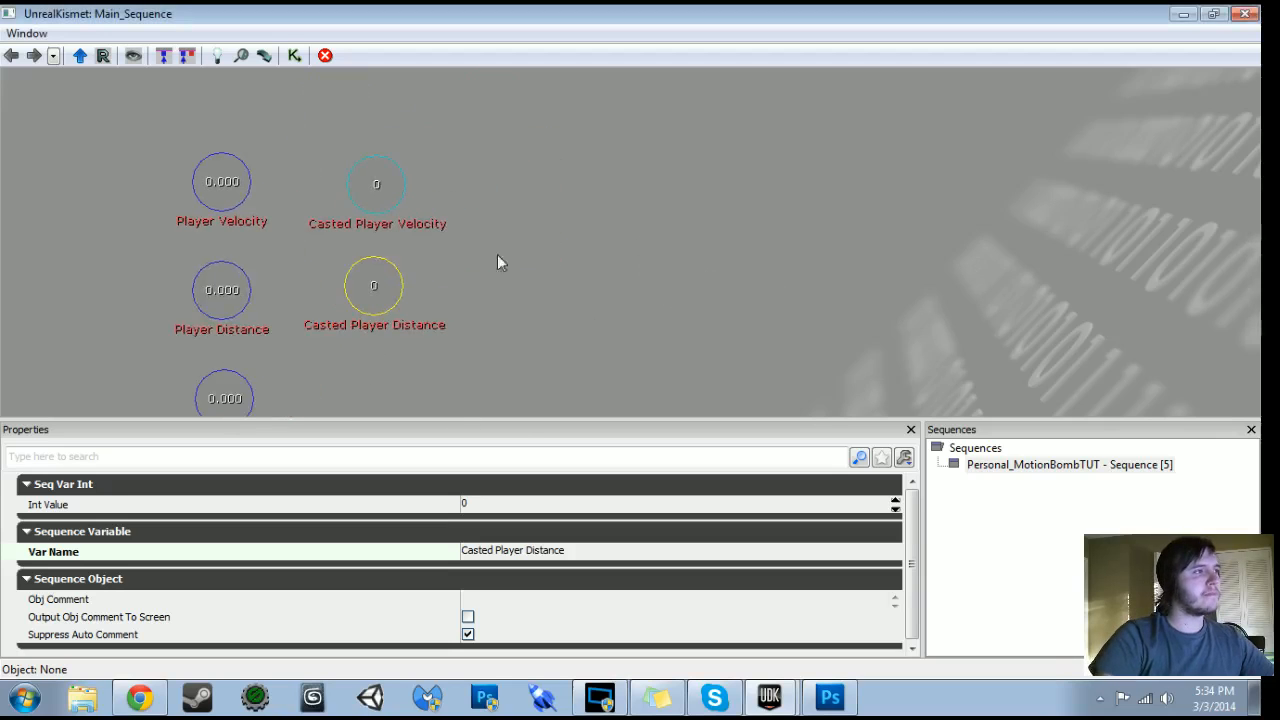
right_click(528, 163)
mouse_move(613, 237)
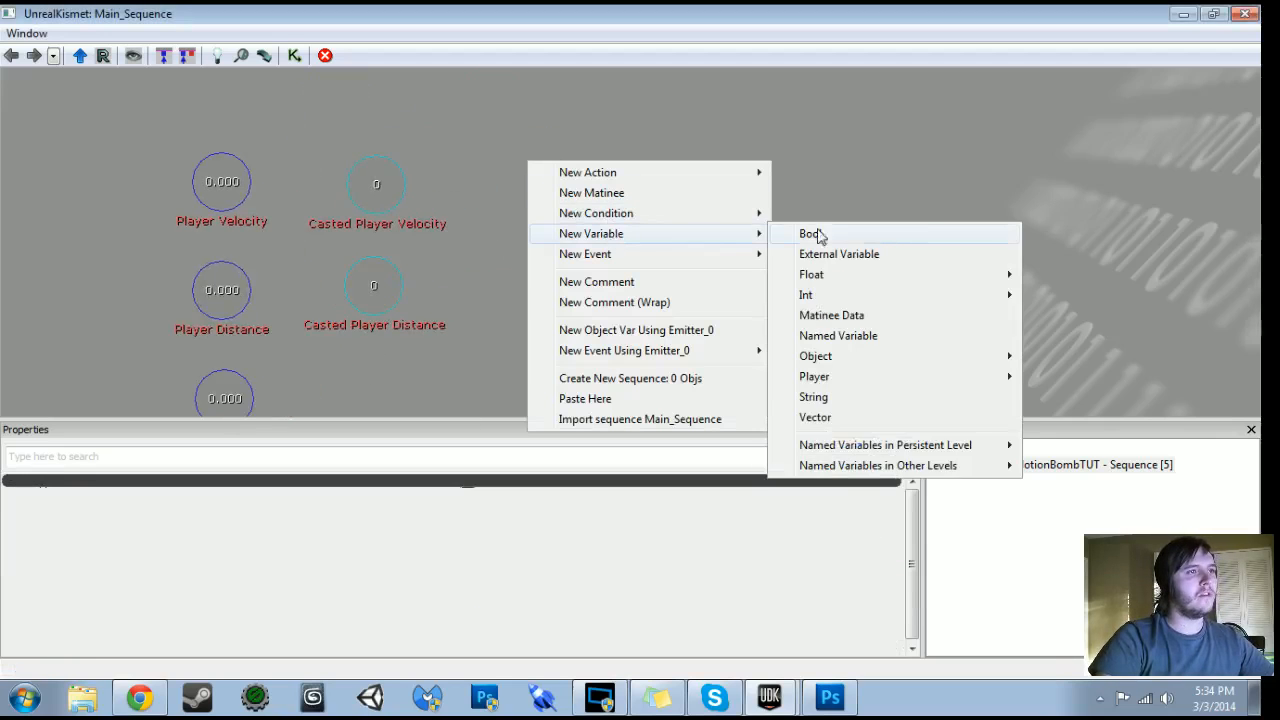
click(812, 234)
drag(563, 217, 537, 193)
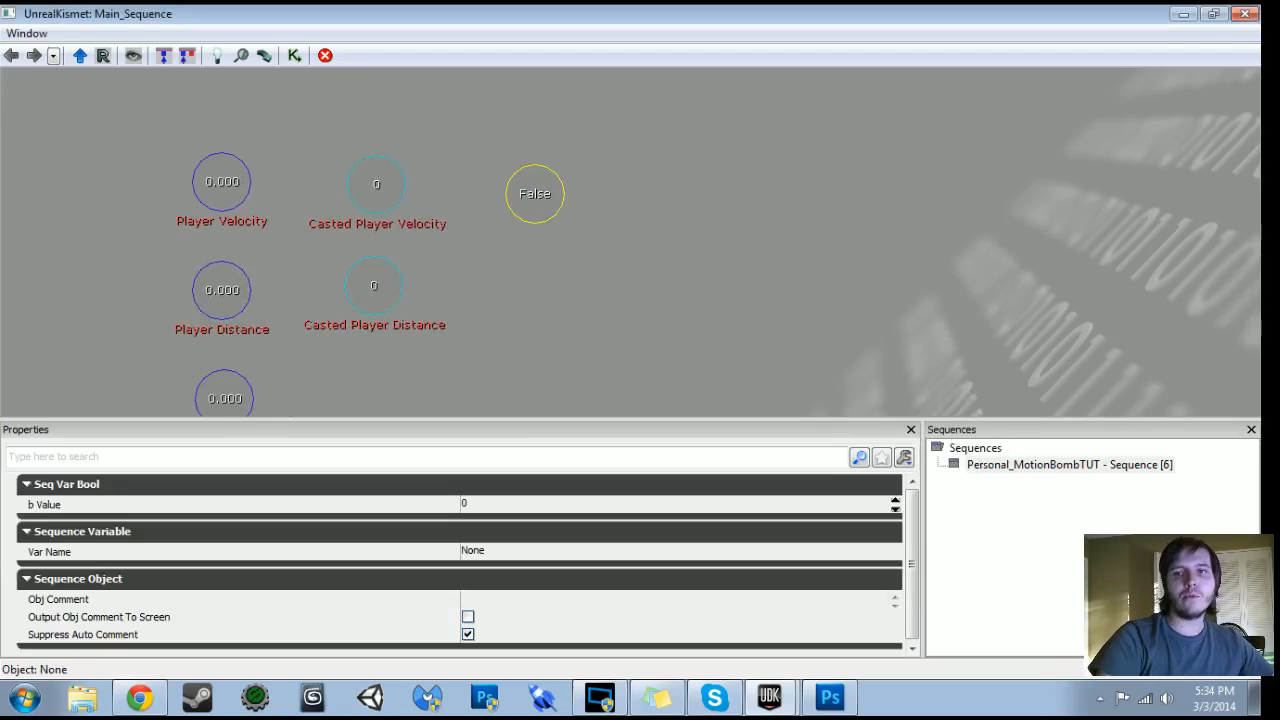
Name the Bool variable bIsTouchingProximityRadius and align it with the Casted Player Velocity variable's row
click(474, 550)
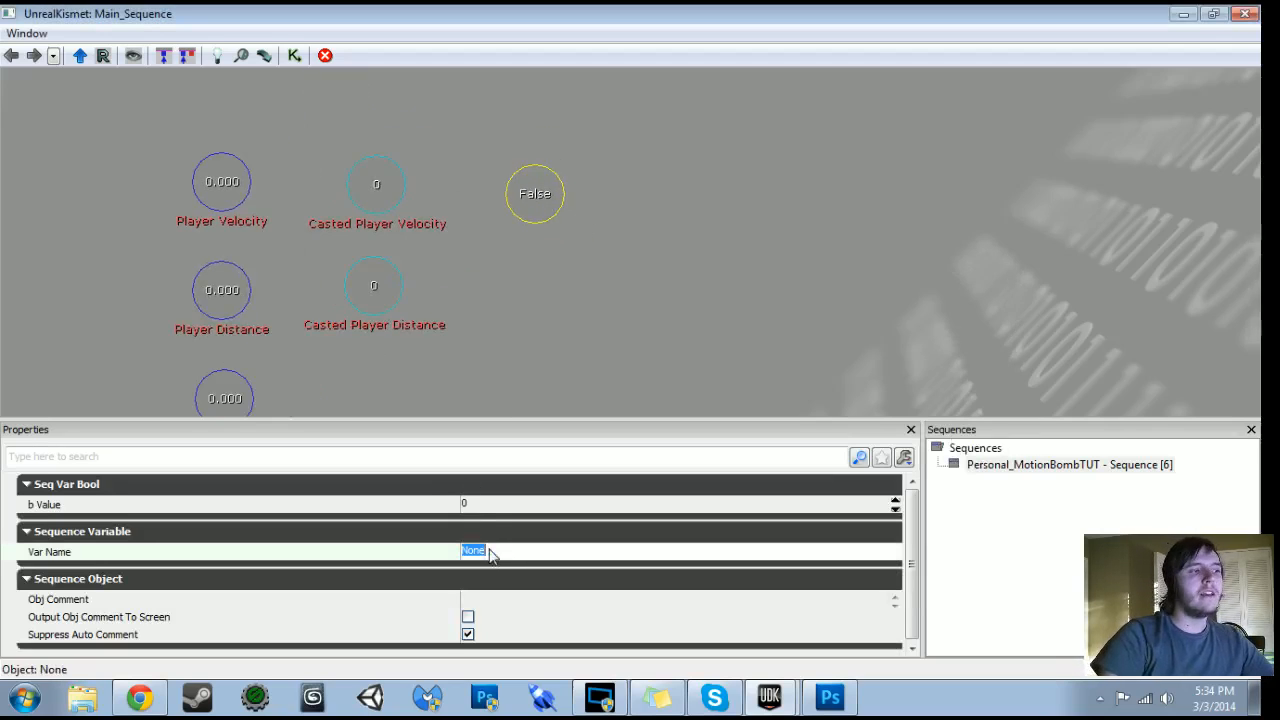
text(bIsTouchingPromixit)
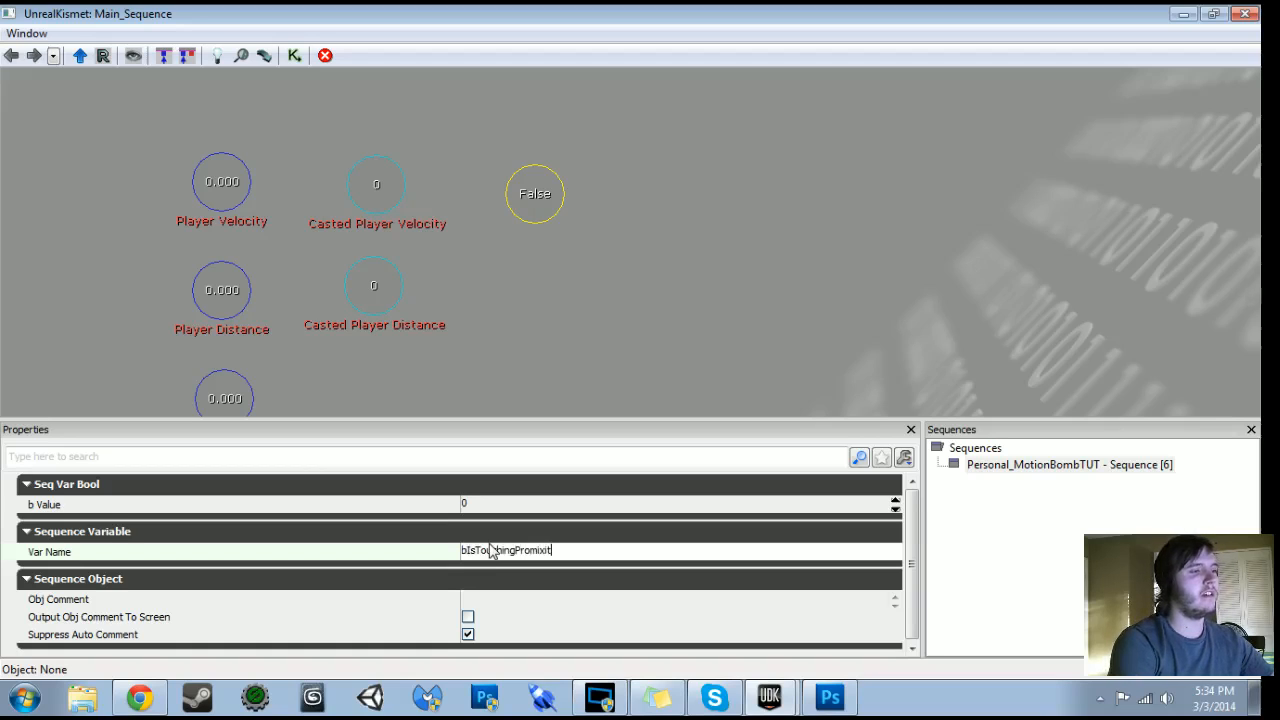
key(BackSpace)
key(BackSpace)
key(BackSpace)
key(BackSpace)
key(BackSpace)
text(ximity)
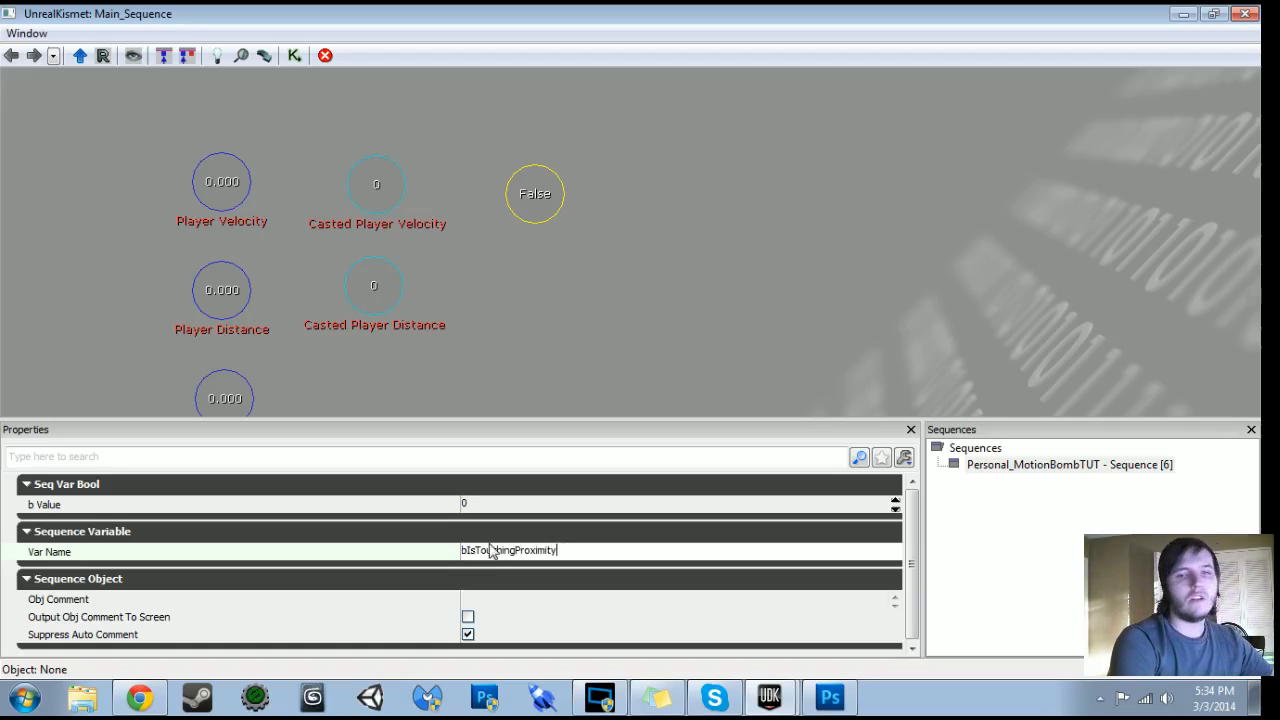
text(Radius)
key(Return)
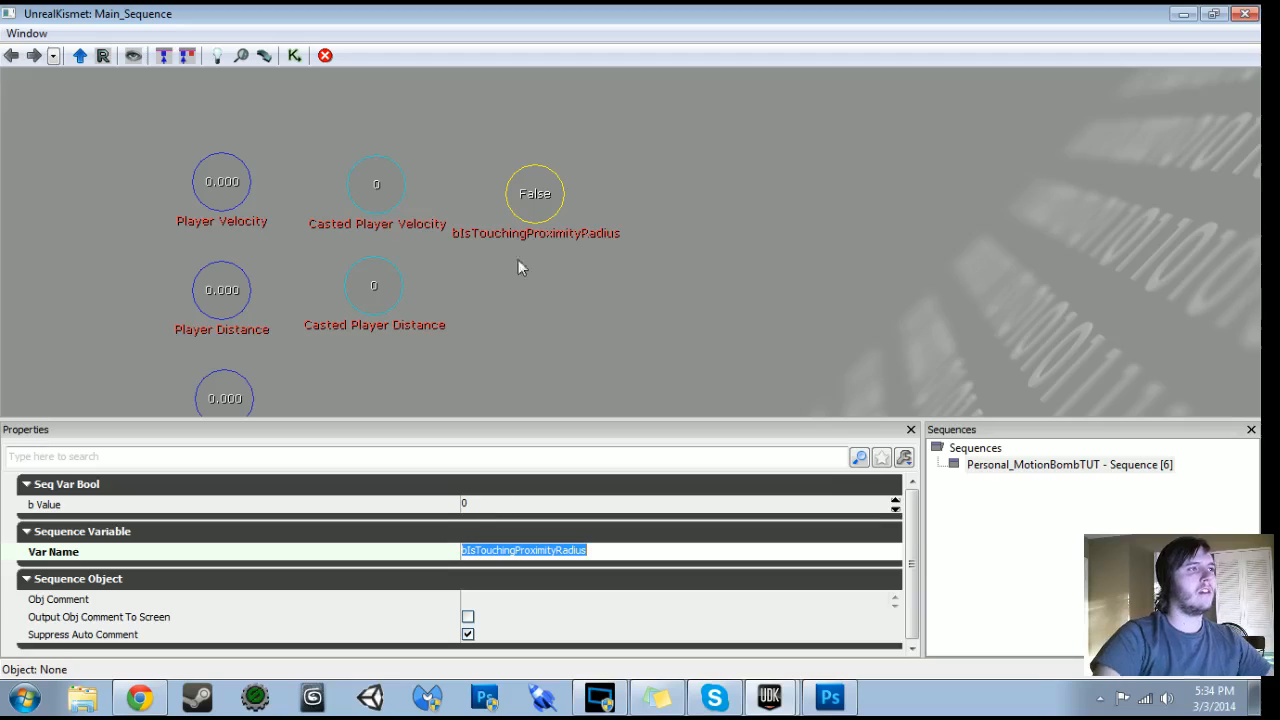
drag(540, 197, 553, 191)
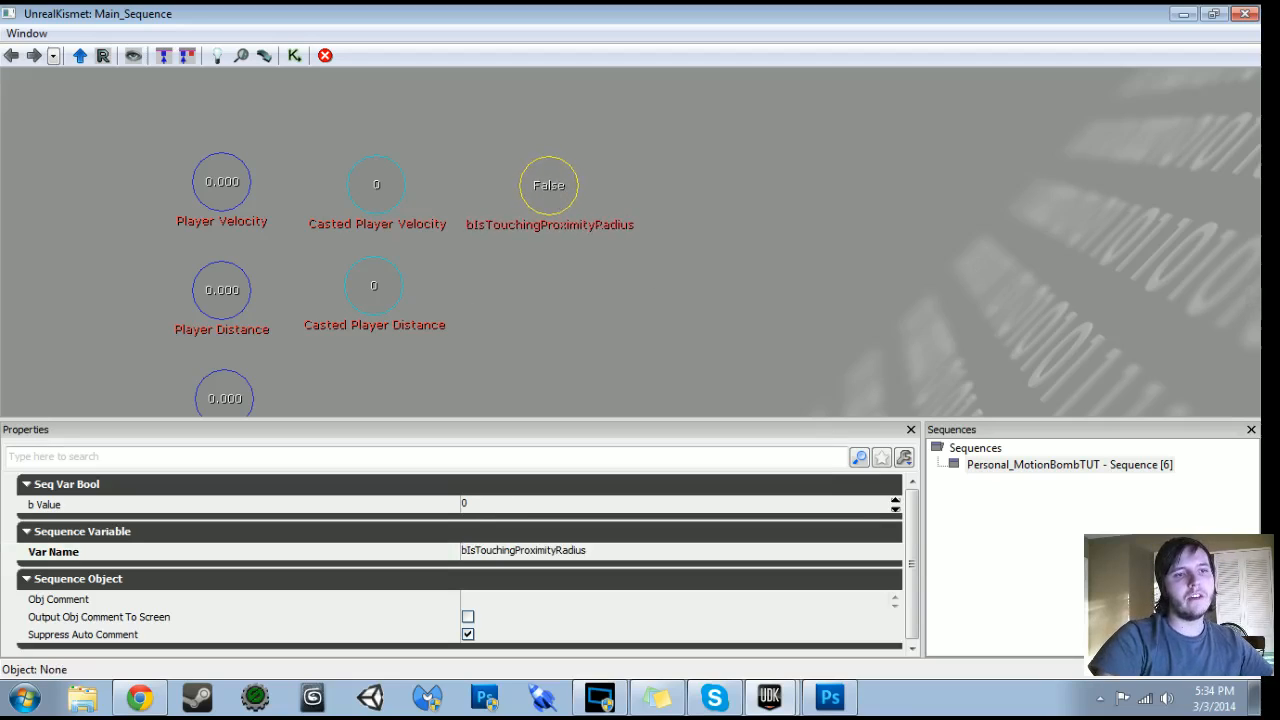
Duplicate the bIsTouchingProximityRadius variable, place the copy directly below it, and name it bIsProximityMineHidden
drag(691, 234, 640, 237)
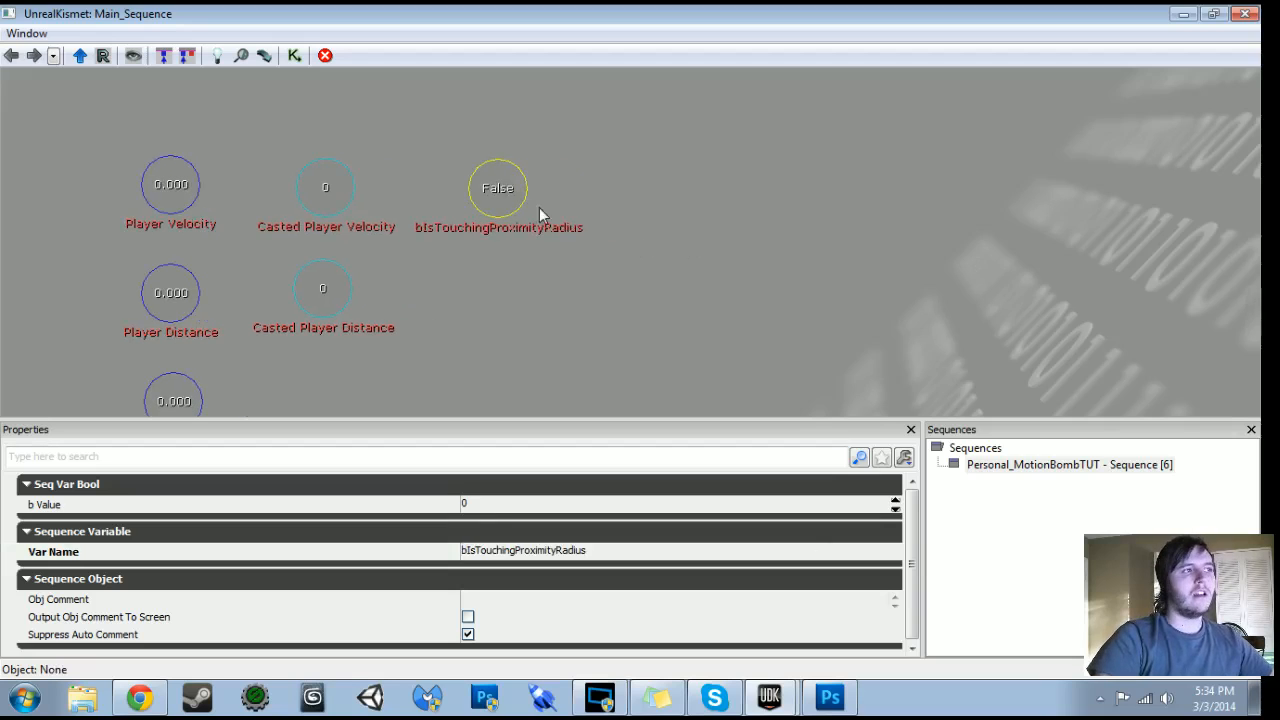
key(ctrl+c)
key(ctrl+v)
drag(456, 297, 473, 256)
drag(690, 248, 524, 265)
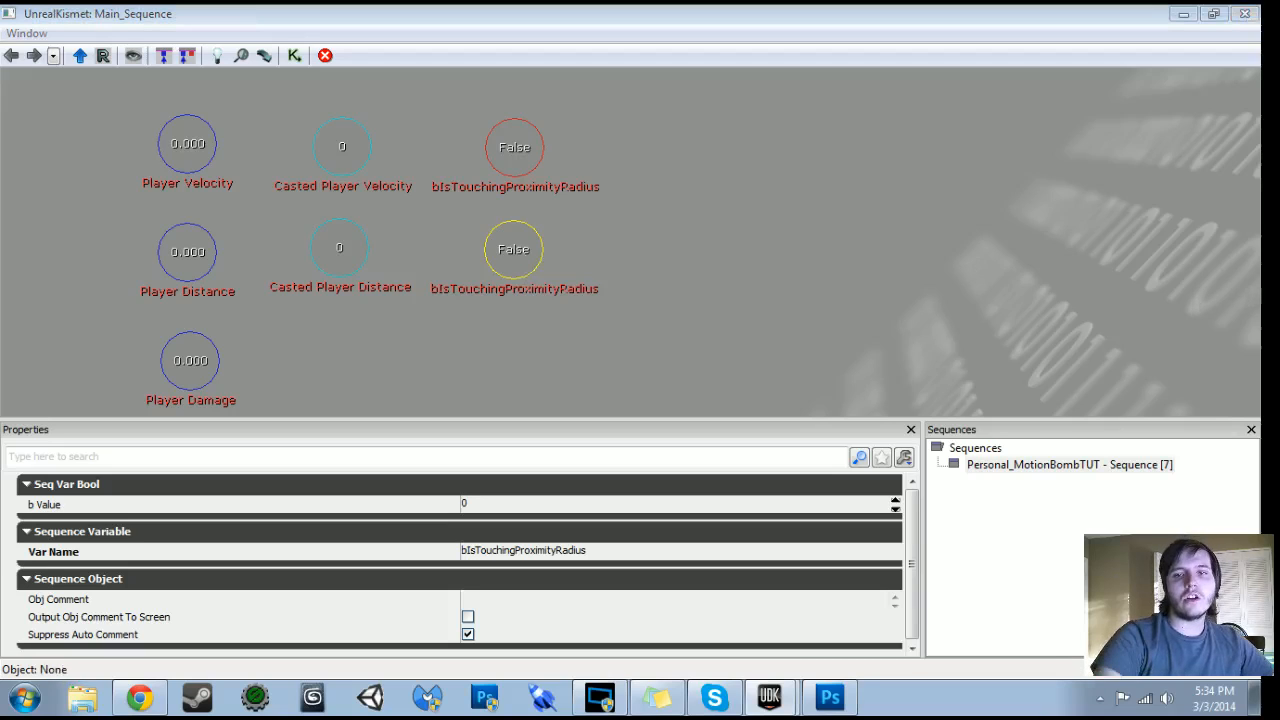
click(575, 551)
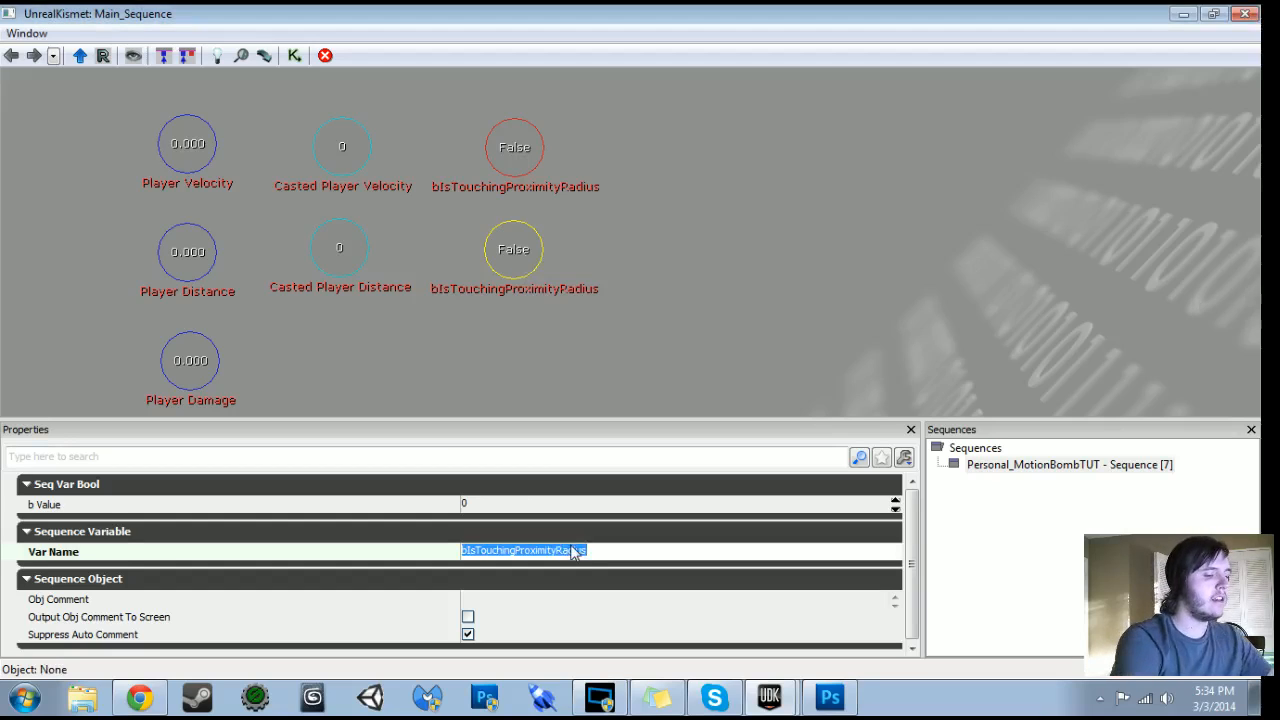
text(bIsProxo)
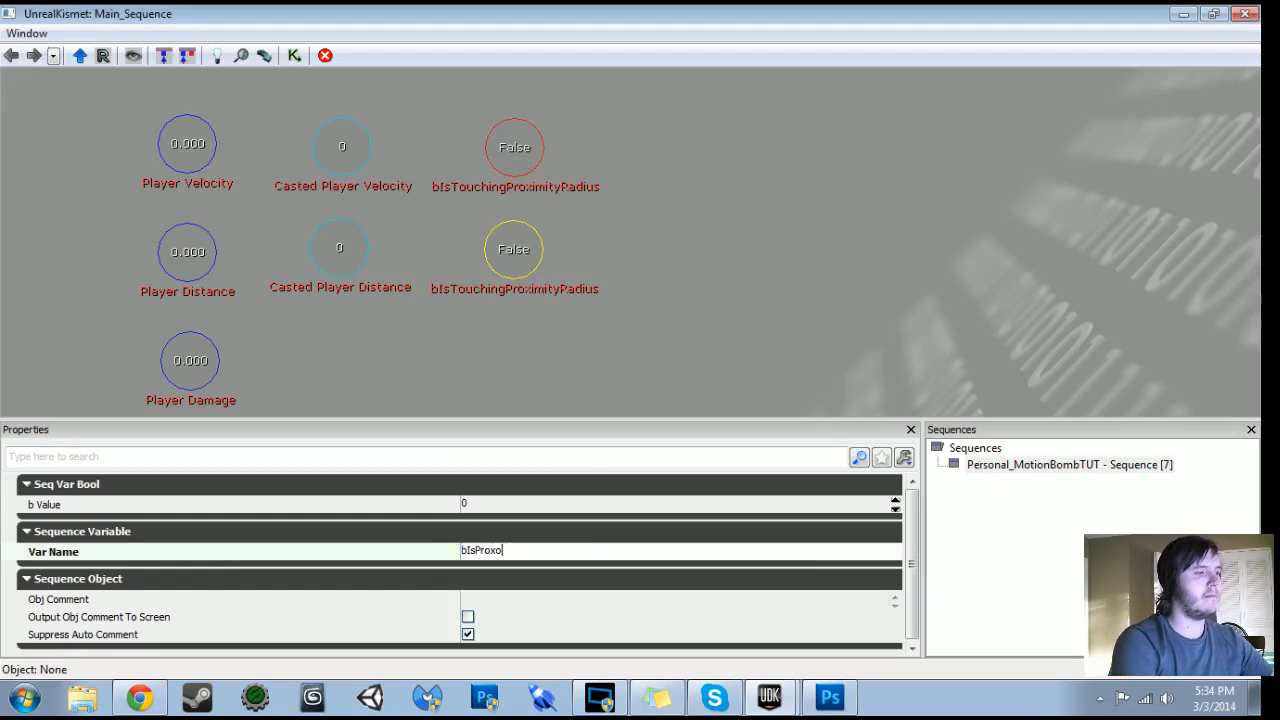
key(BackSpace)
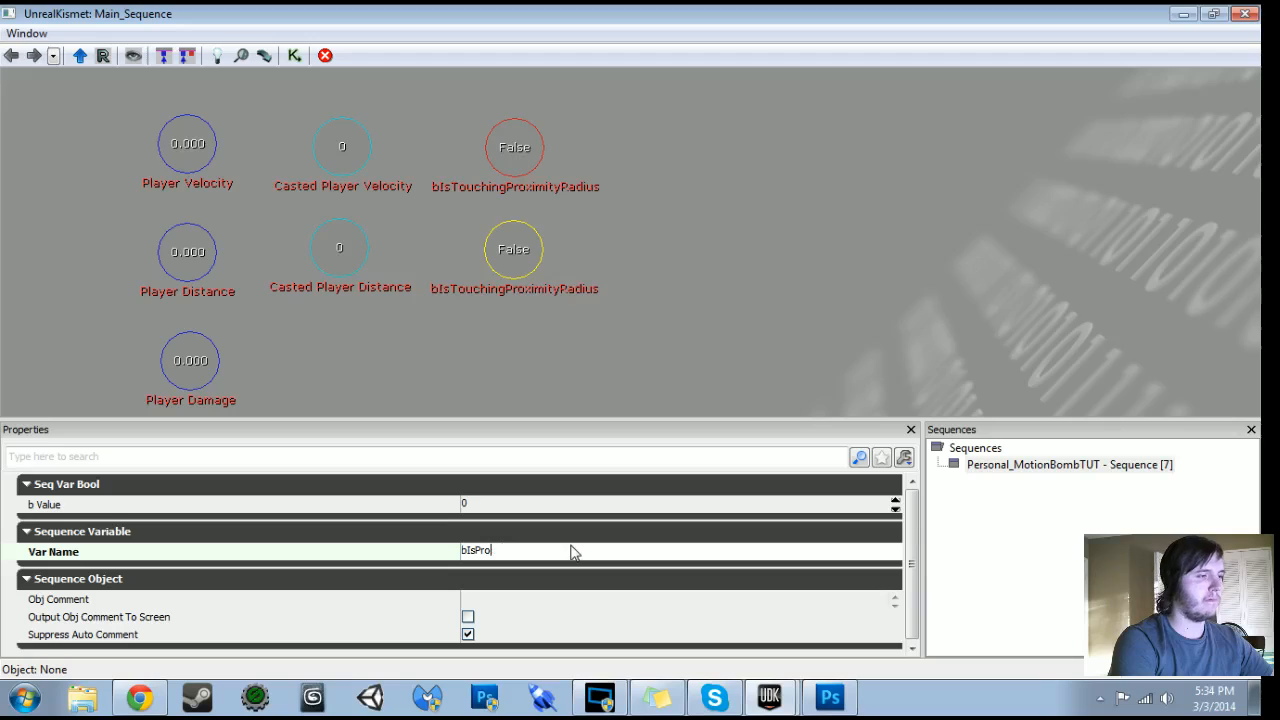
text(imityMineHidenden)
key(Return)
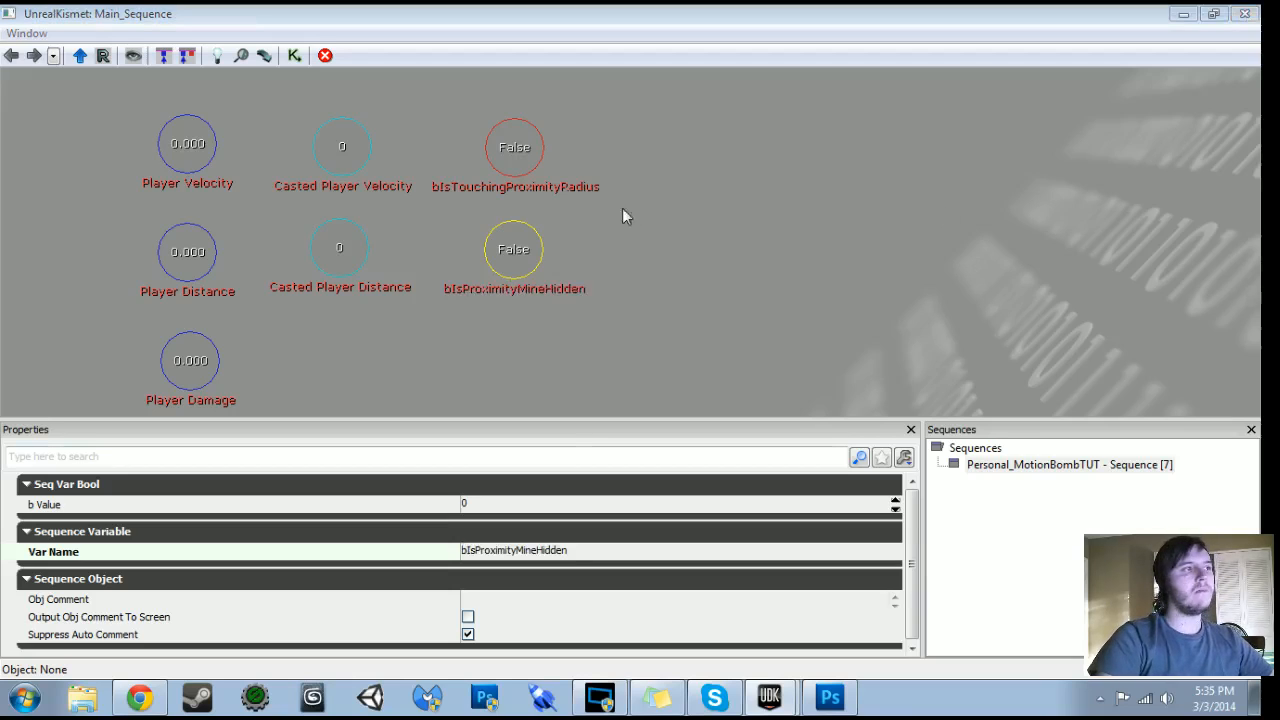
Set the bIsProximityMineHidden variable's b Value to 1
click(478, 272)
click(497, 268)
click(505, 501)
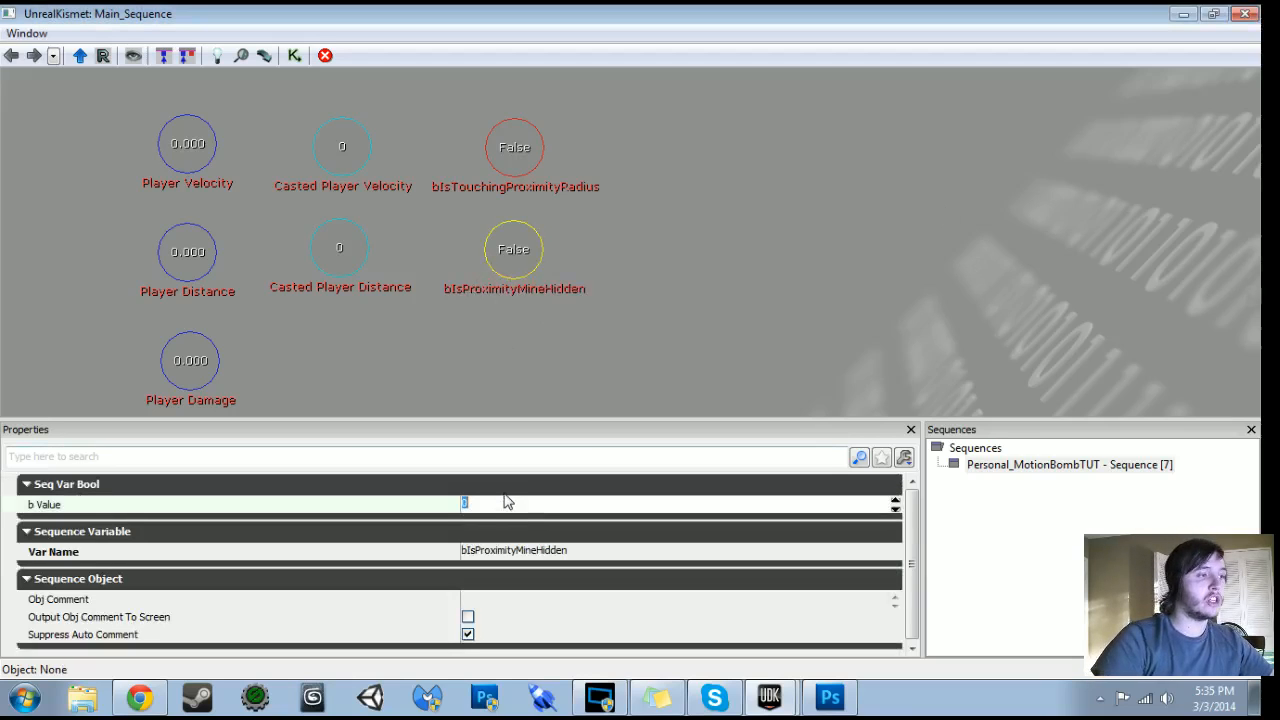
text(1)
key(Return)
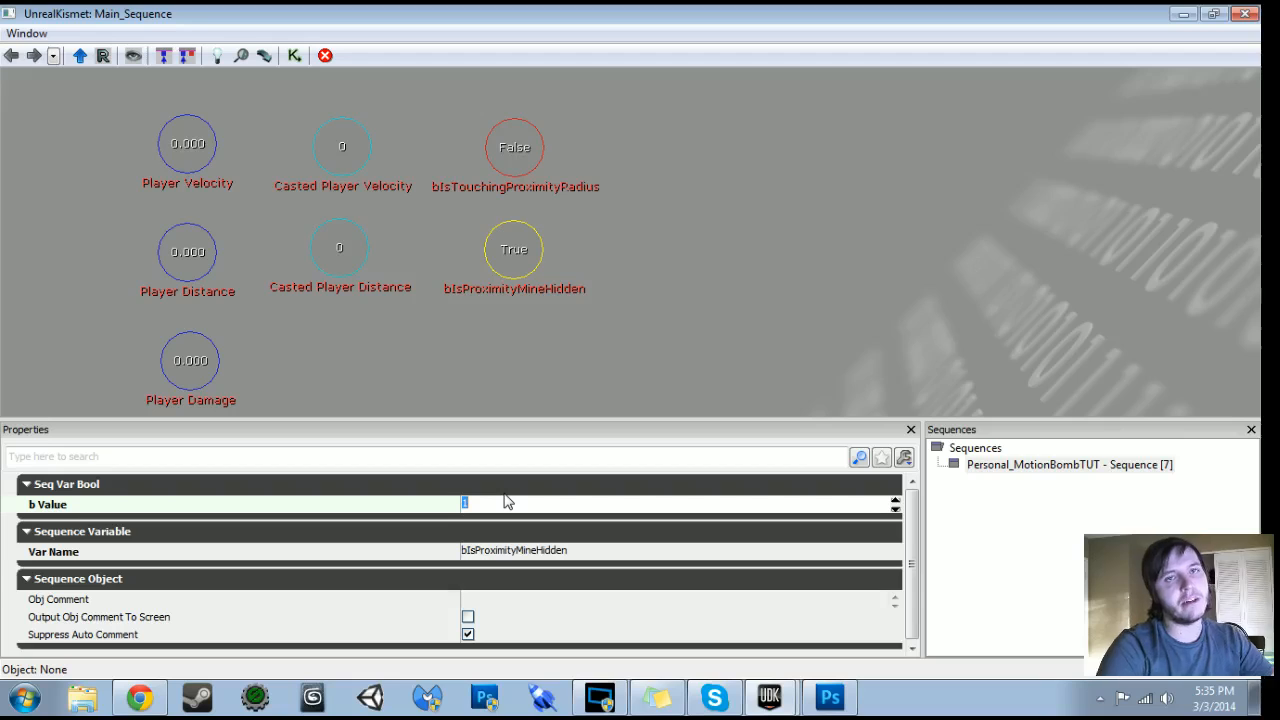
Duplicate the bIsProximityMineHidden variable, place the copy directly below it, and set the copy's b Value to 0
drag(605, 337, 642, 304)
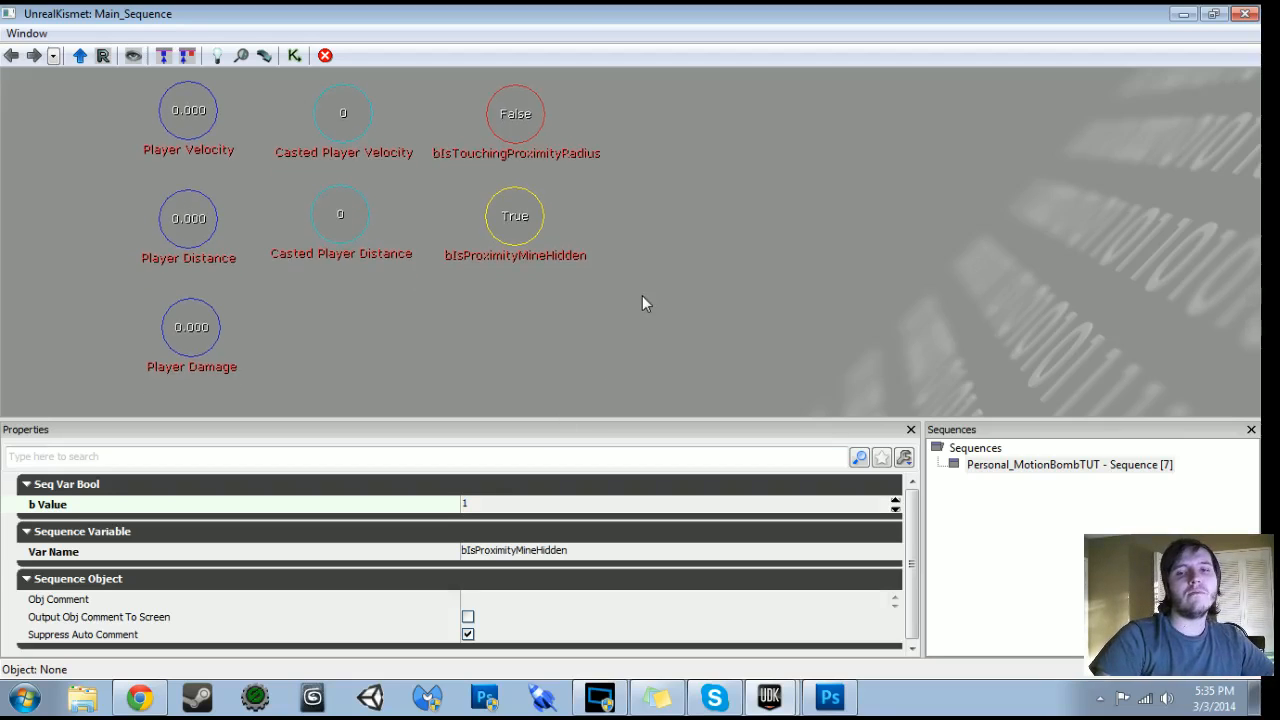
click(525, 241)
key(ctrl+c)
key(ctrl+v)
drag(648, 297, 503, 340)
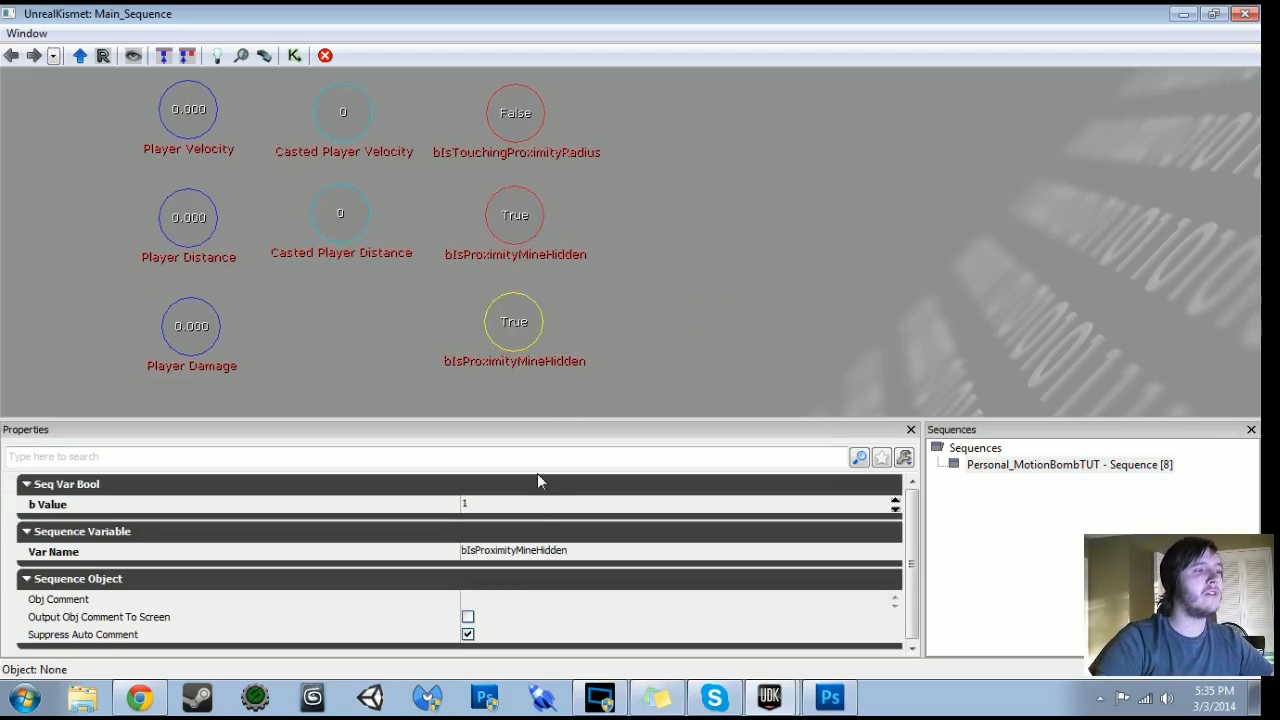
click(532, 506)
text(0)
key(Return)
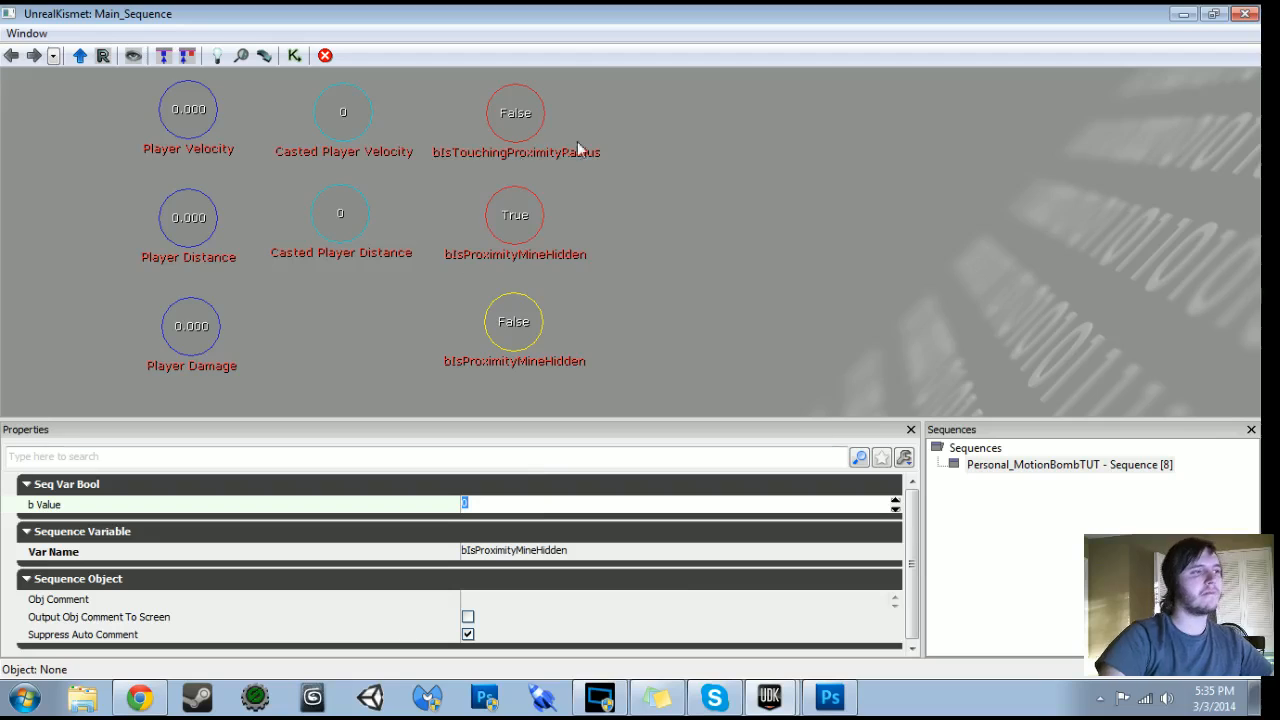
Rename the lowest Bool variable bIsProximityMineDestroyed
drag(651, 354, 643, 318)
click(572, 557)
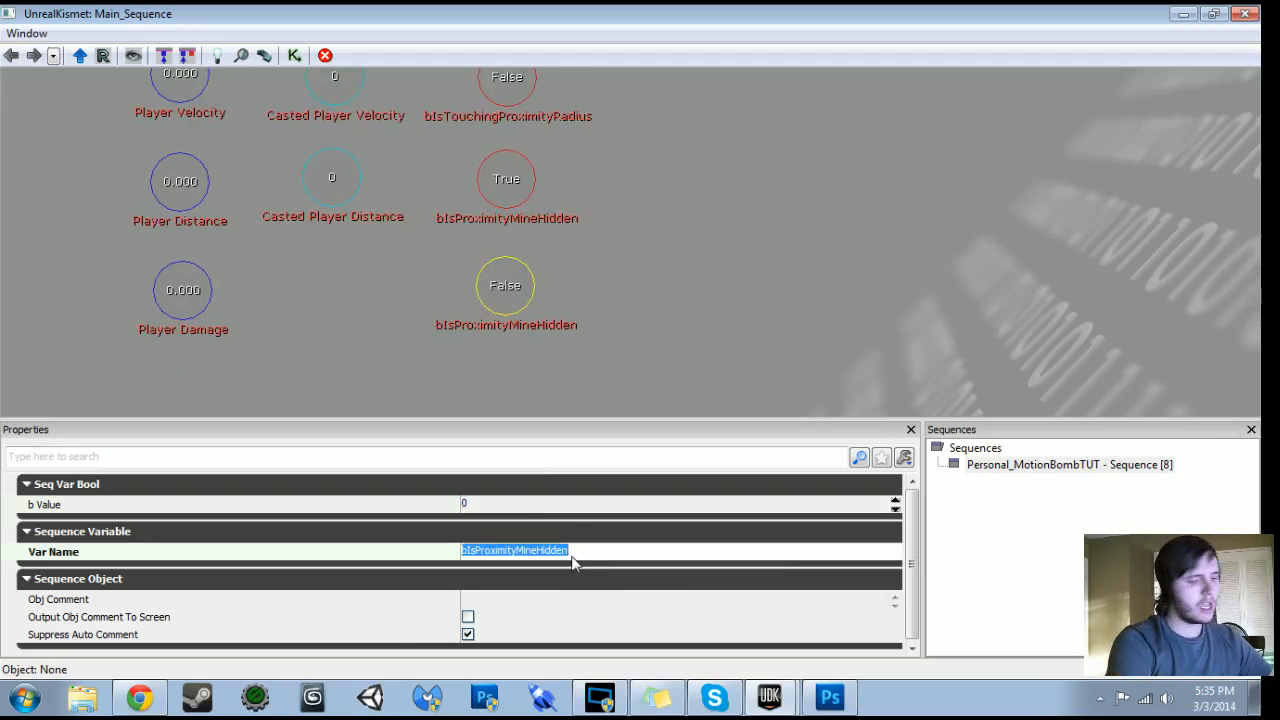
text(bIsProximityMineDestroyed)
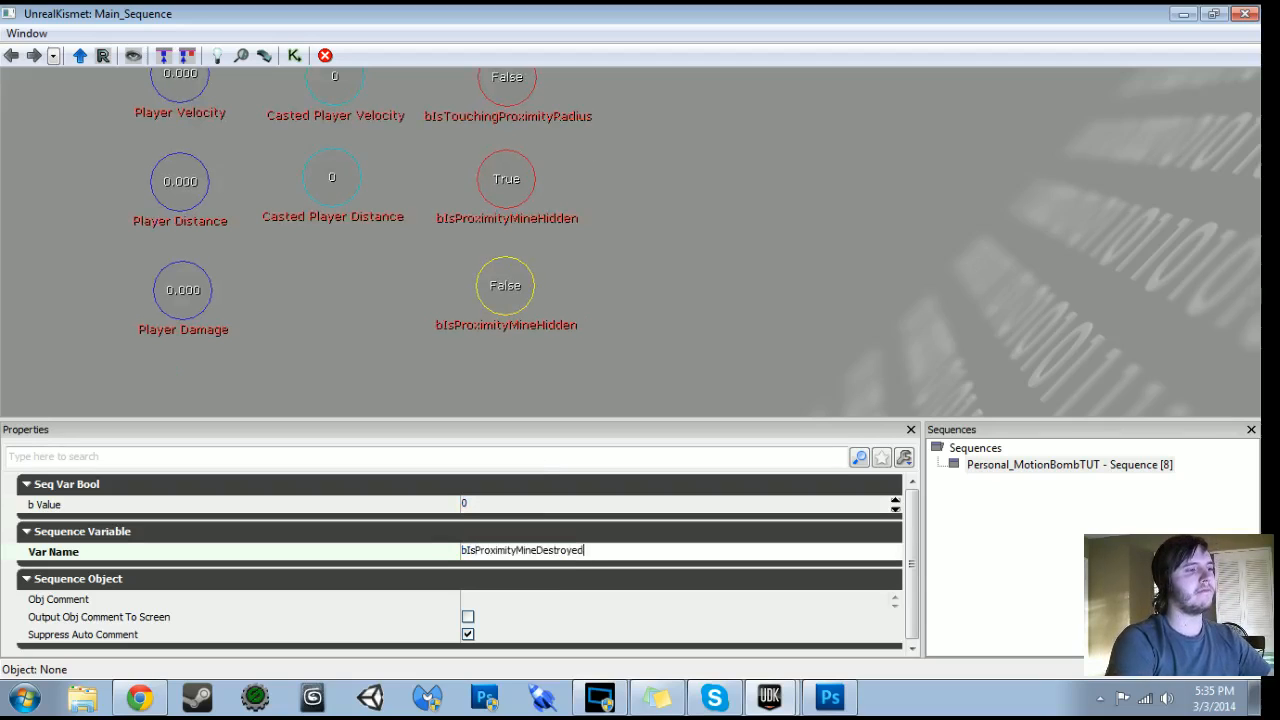
key(Return)
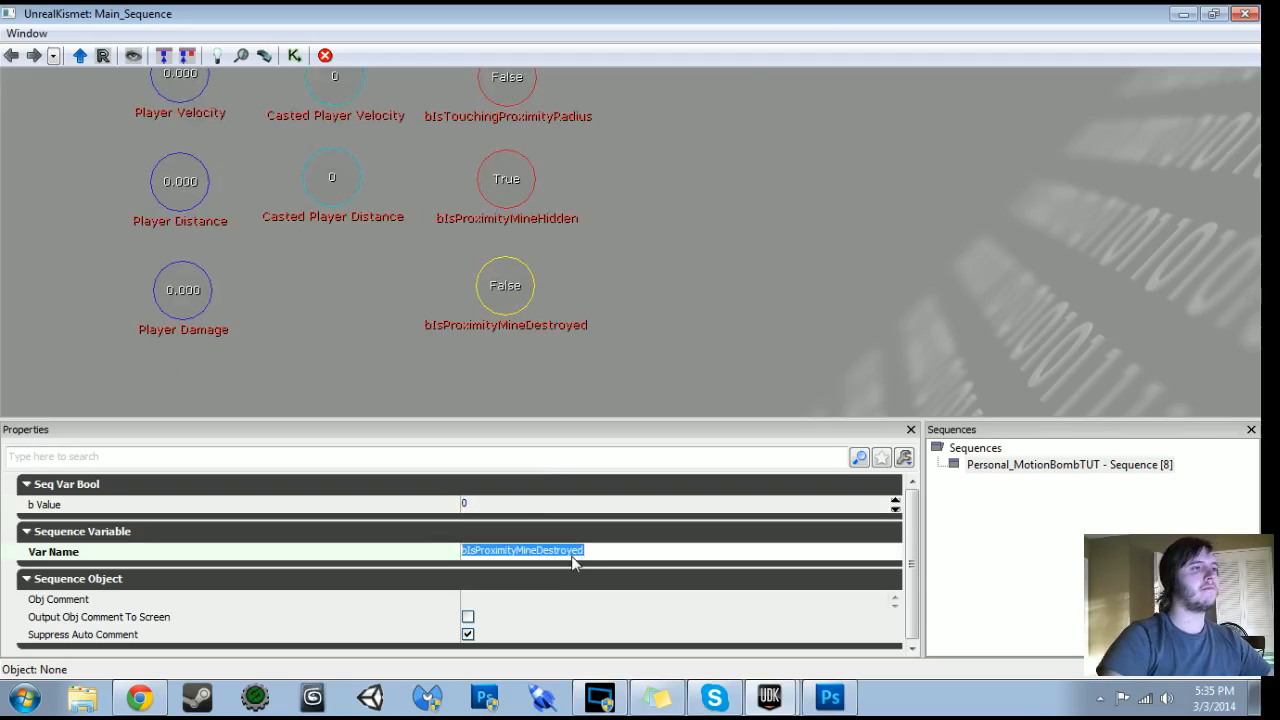
Check the Hidden setting of the mine's InterpActor in the level by filtering its properties for "hidden"
click(1183, 15)
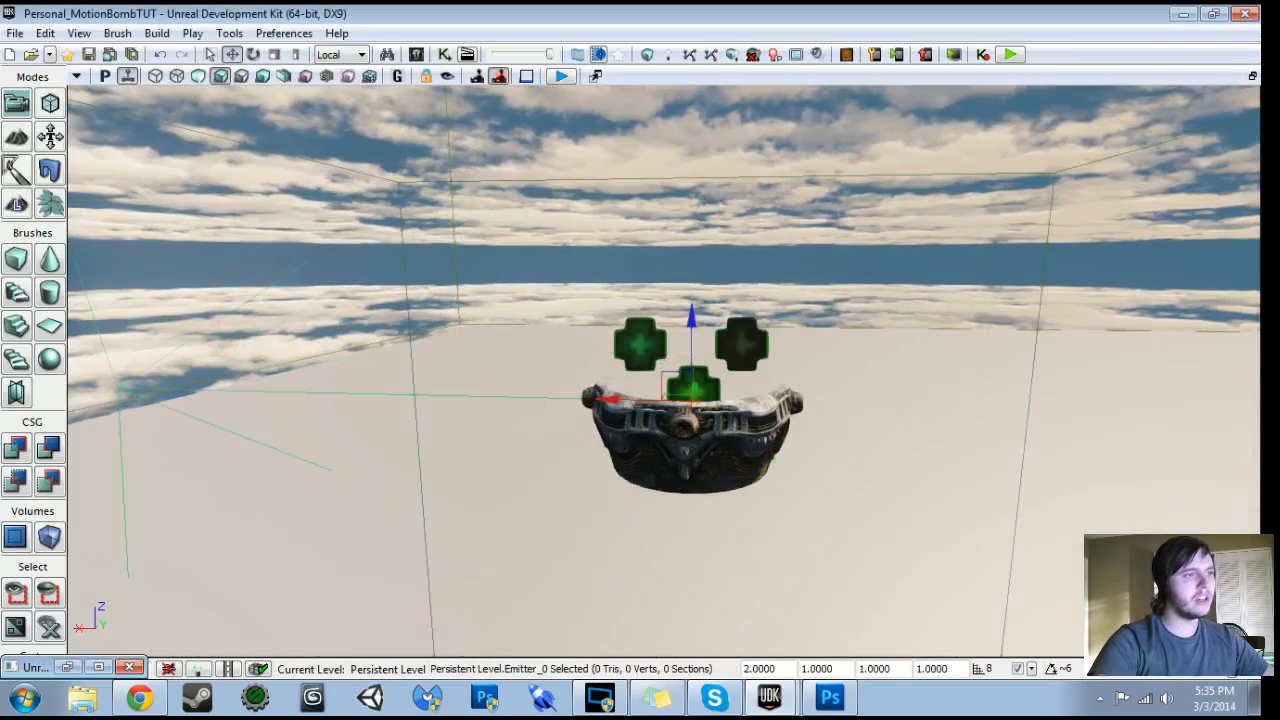
click(690, 450)
drag(690, 450, 690, 540)
key(F4)
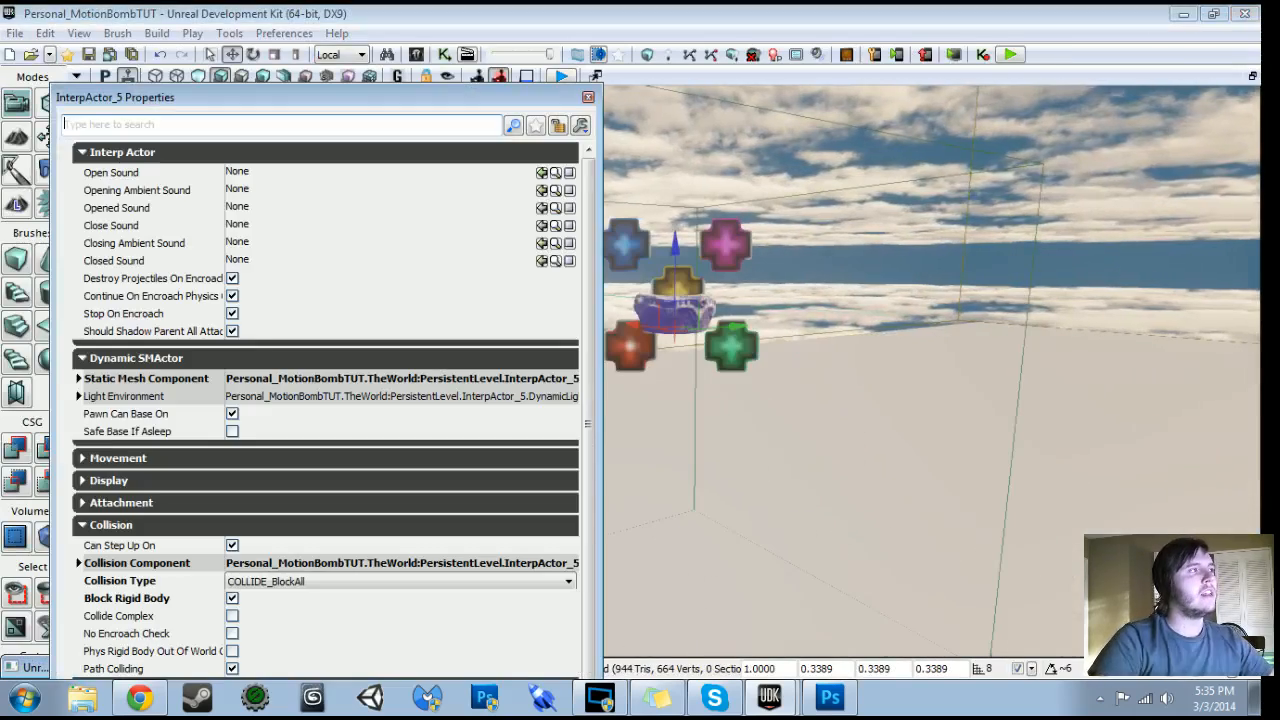
text(hidden)
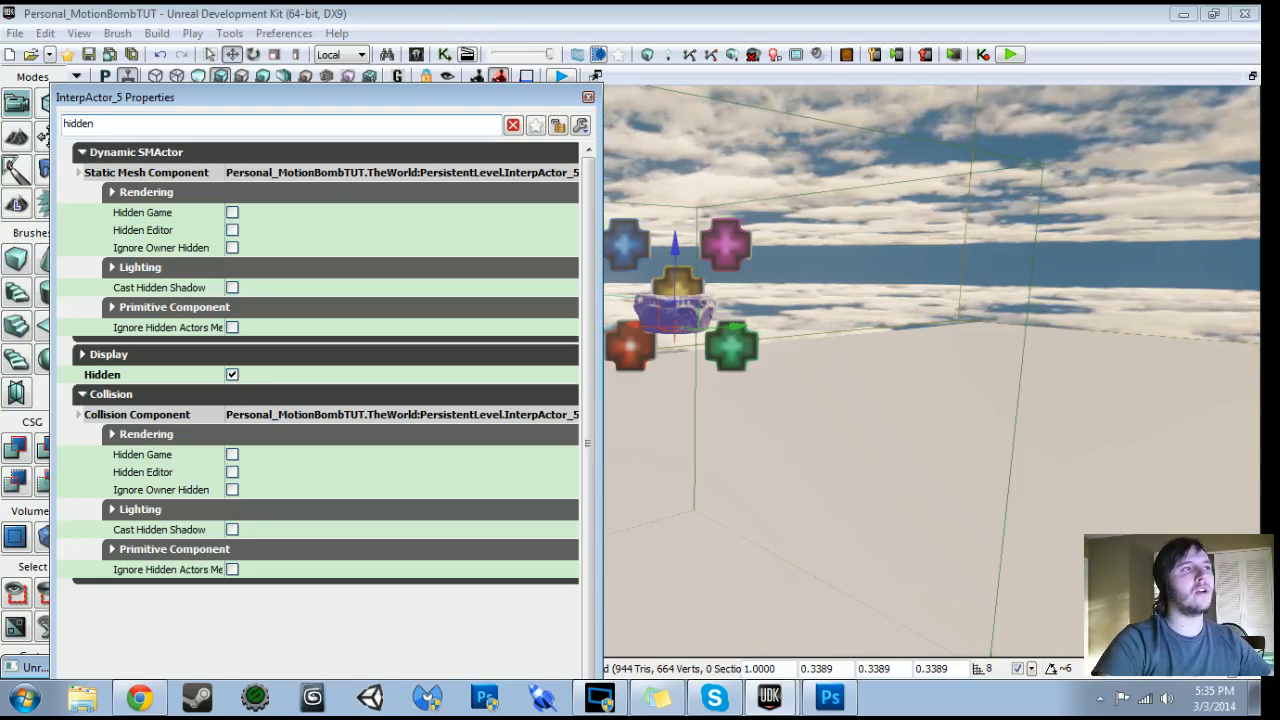
click(588, 97)
Return to the Kismet sequence, add an Object variable beside bIsTouchingProximityRadius, and name it Instigator
click(445, 54)
drag(761, 286, 698, 353)
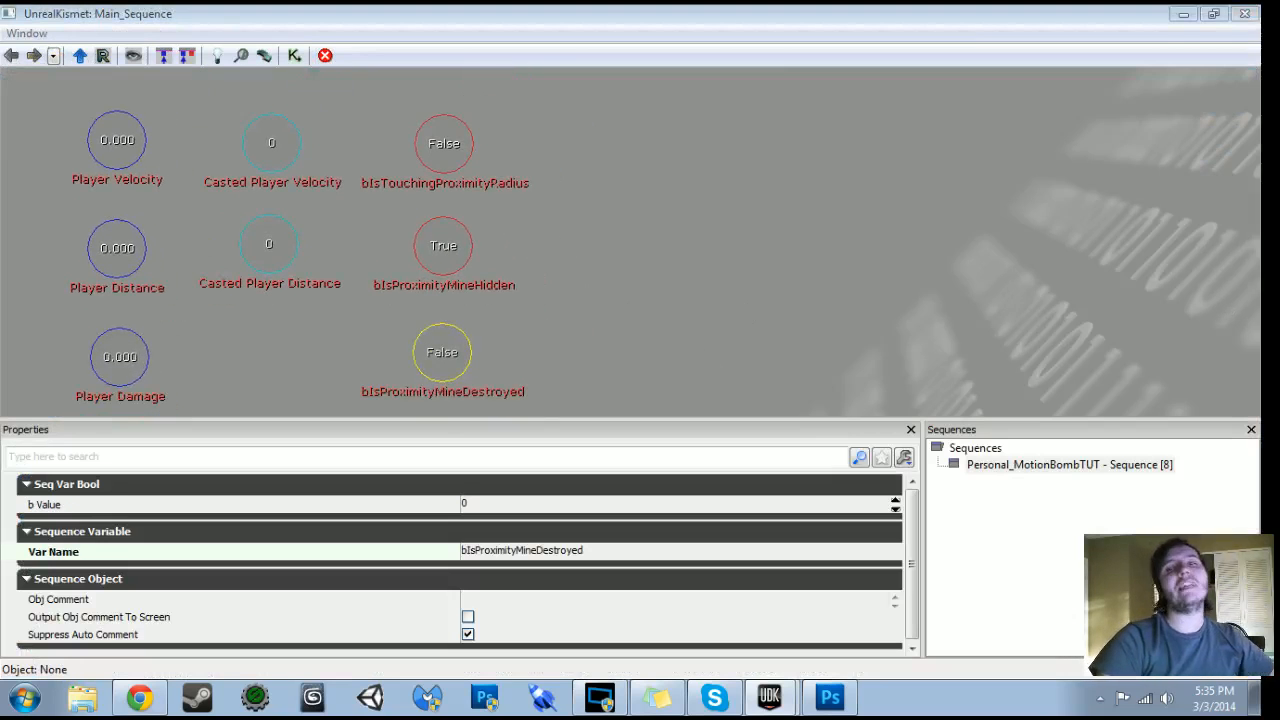
drag(553, 189, 531, 196)
right_click(546, 179)
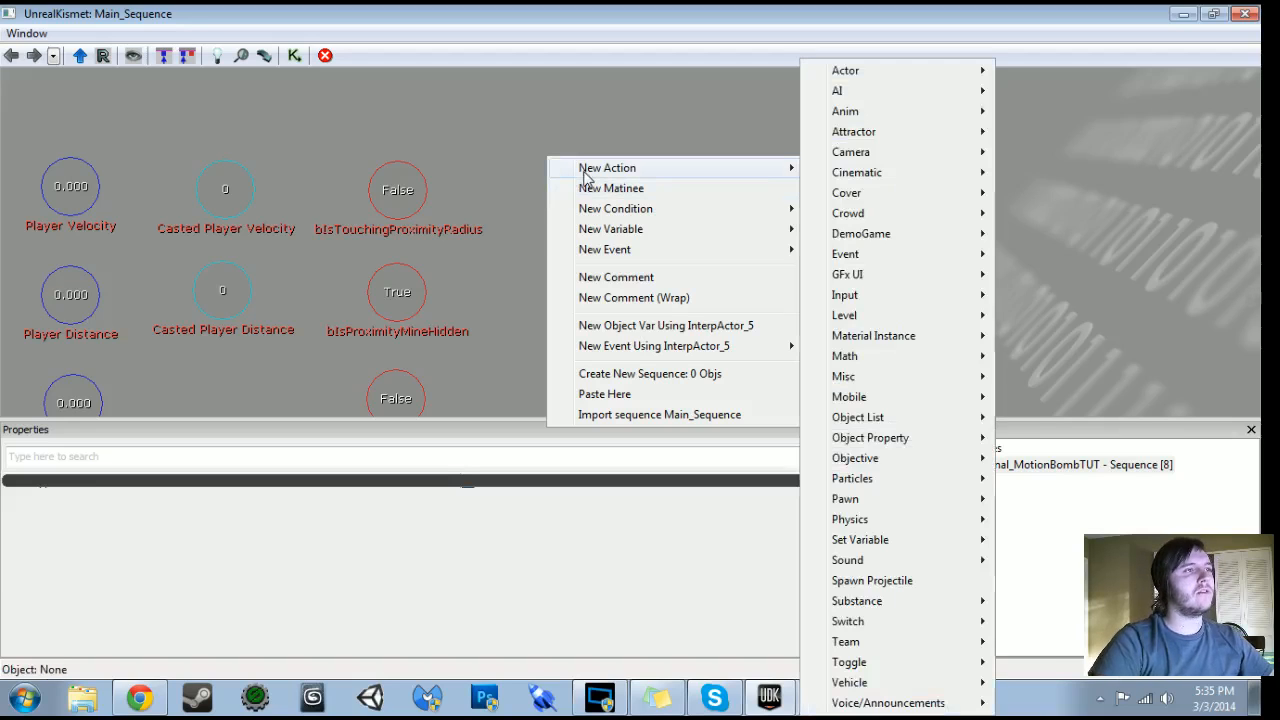
mouse_move(603, 232)
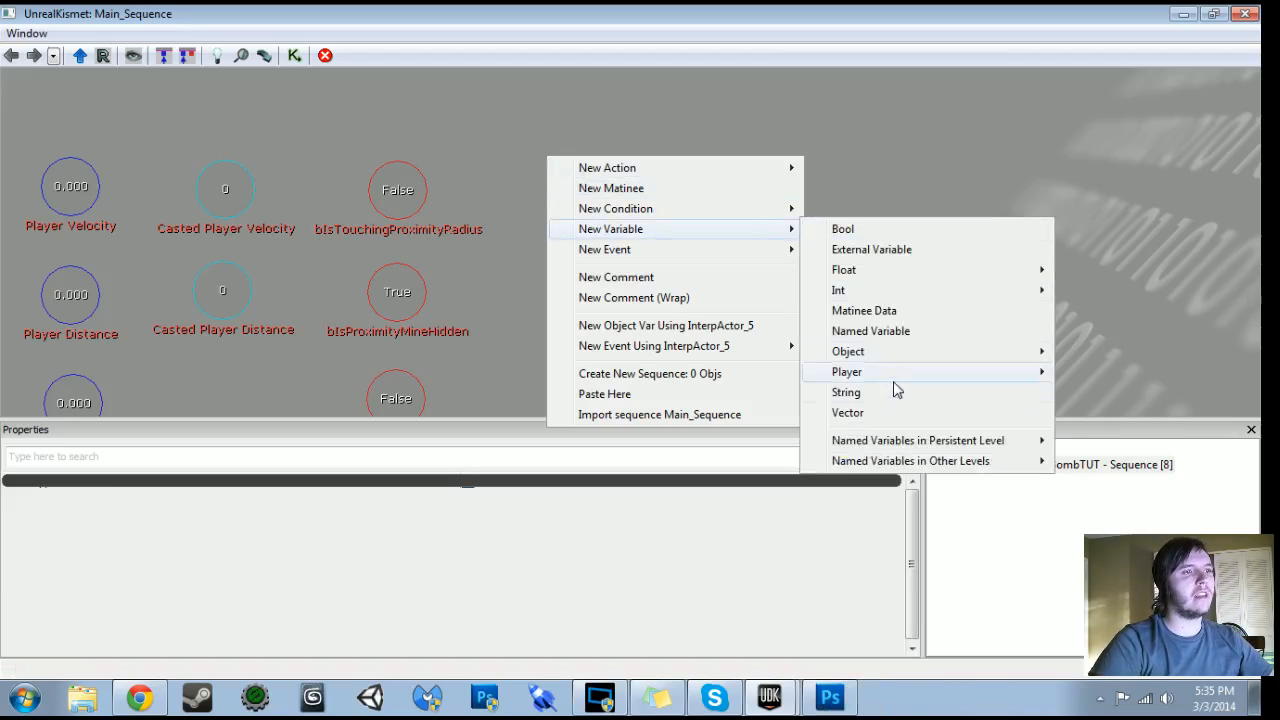
mouse_move(894, 354)
click(1156, 350)
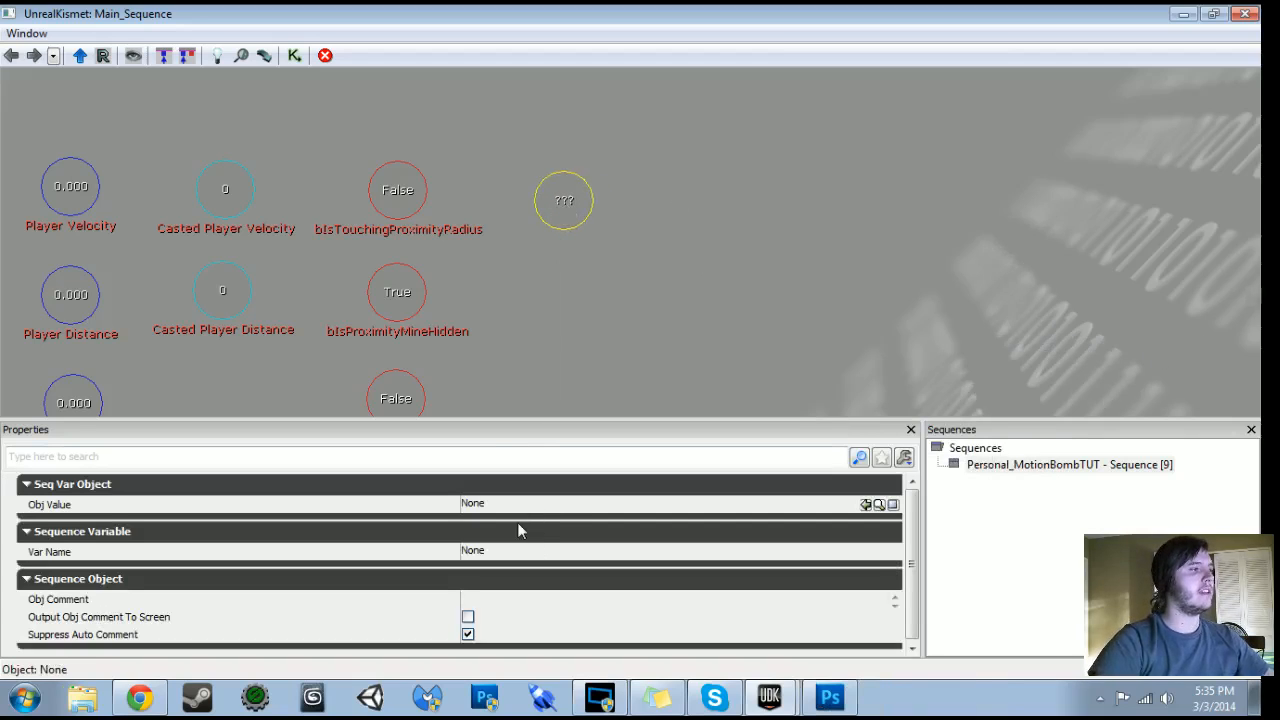
click(518, 549)
text(Instigator)
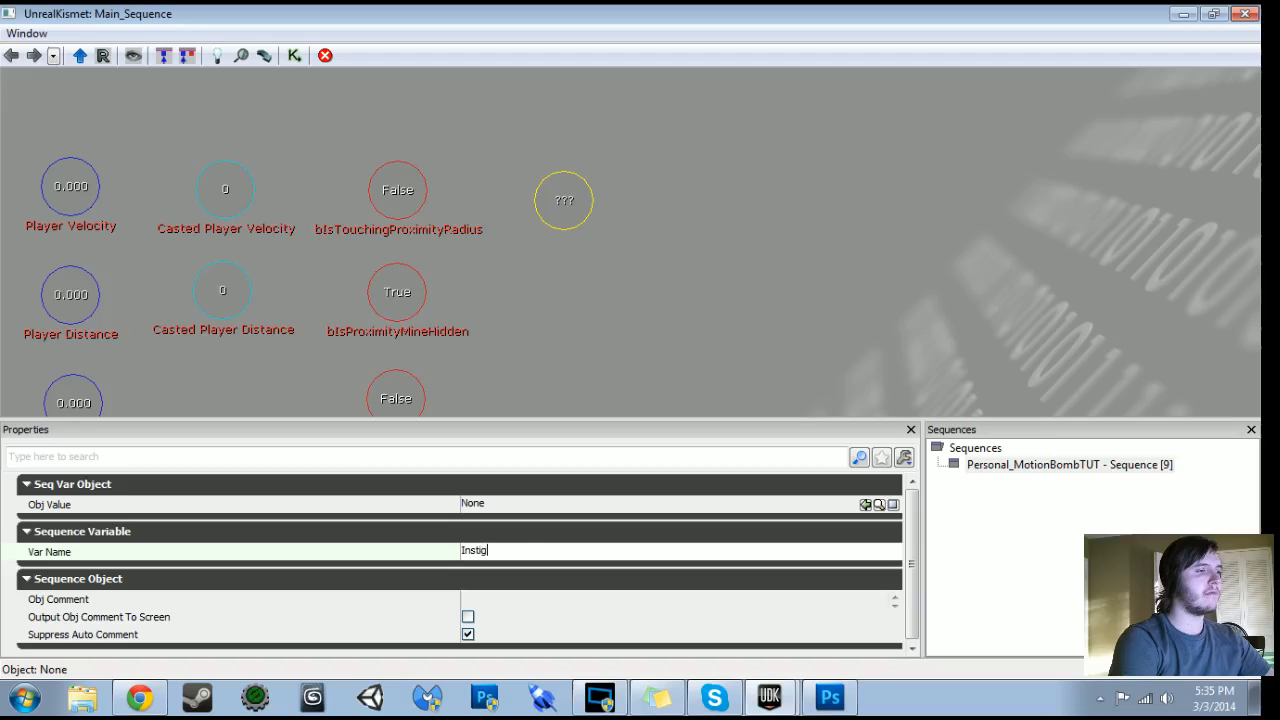
key(Return)
Move the Instigator variable to the left of the Player Velocity variable
scroll(674, 274, down, 4)
click(616, 266)
drag(617, 224, 254, 209)
scroll(254, 205, down, 1)
drag(252, 205, 275, 174)
Wrap all the Float, Int, Bool and Object variables in a comment box titled "Variables"
click(239, 154)
ctrl+alt+drag(242, 134, 677, 343)
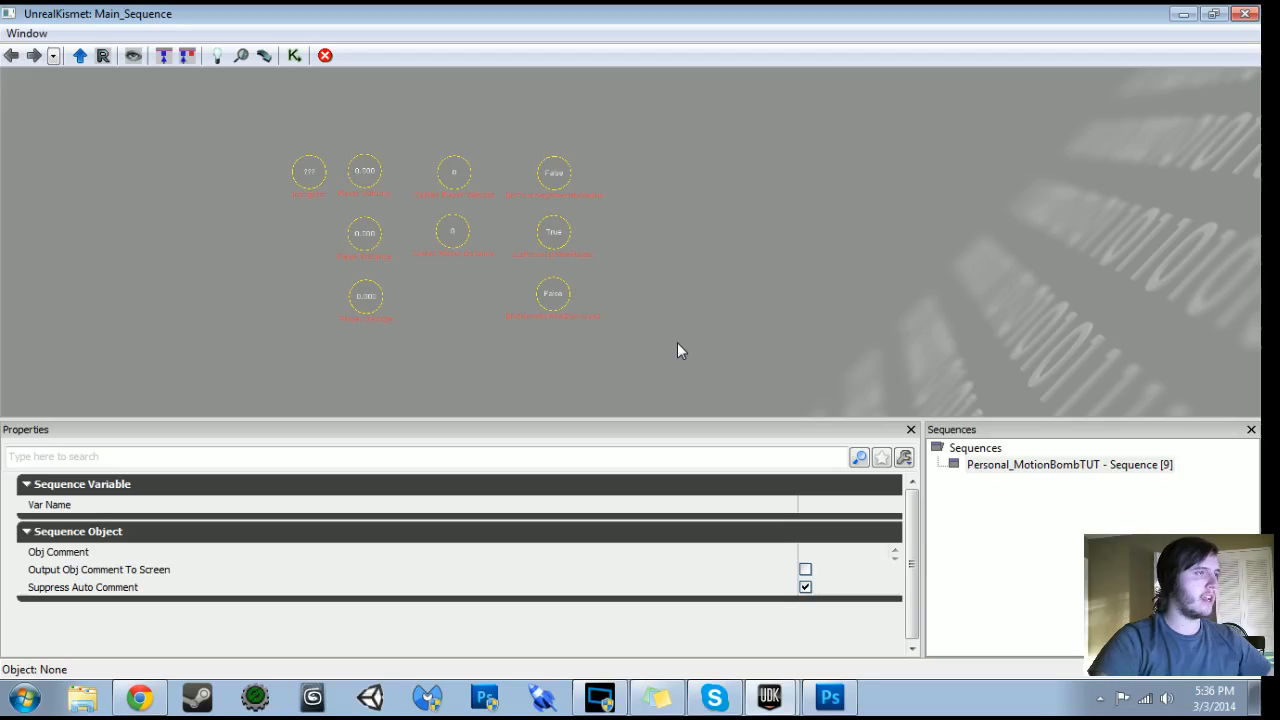
key(c)
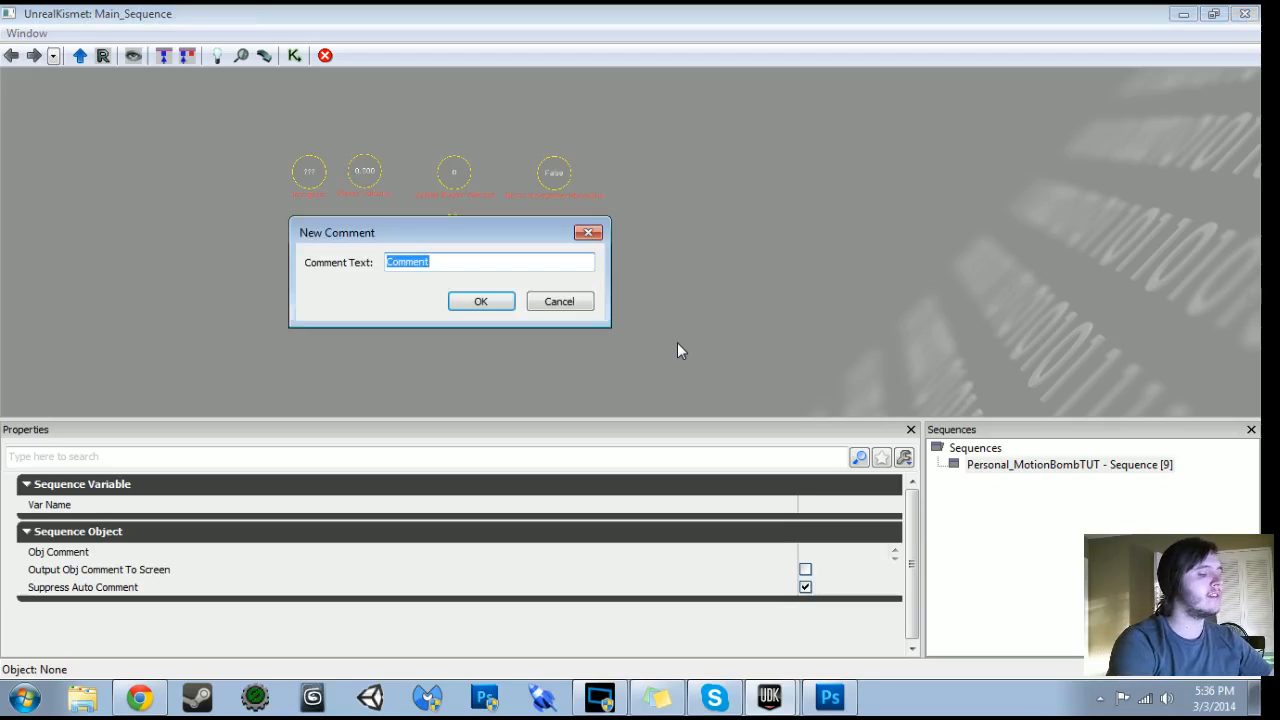
text(Variables)
key(Return)
drag(663, 234, 523, 251)
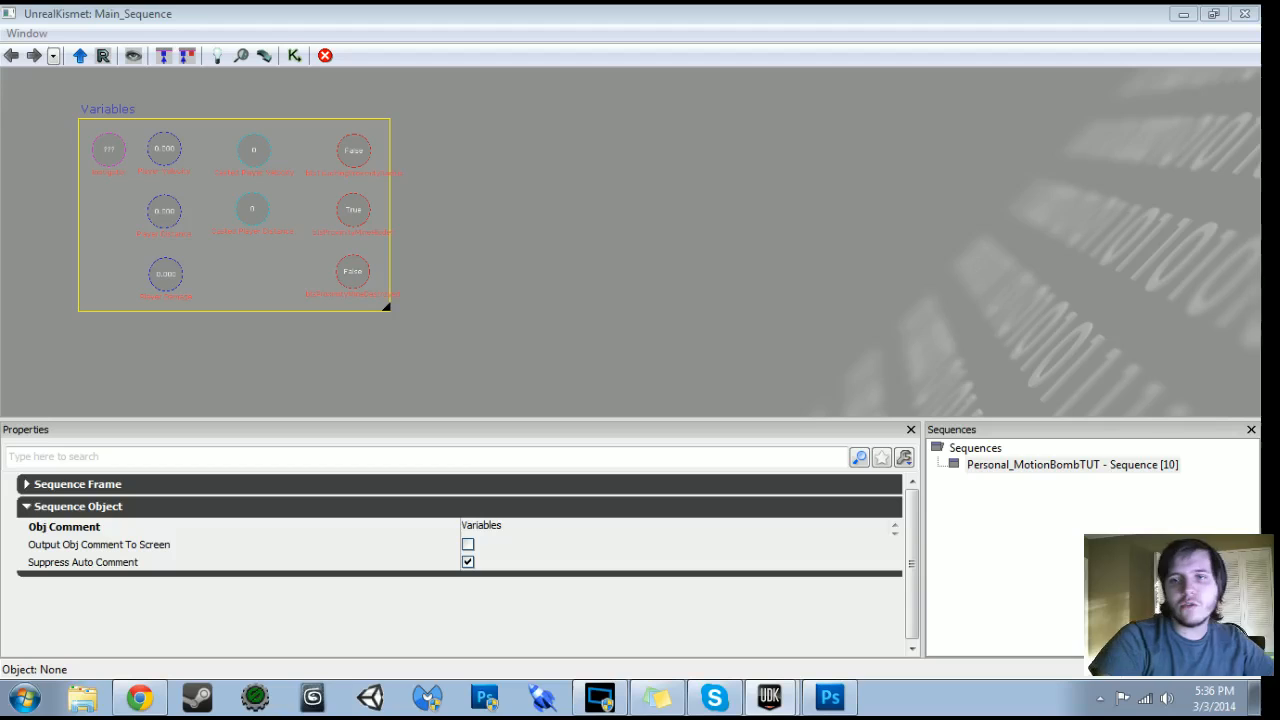
drag(510, 347, 544, 277)
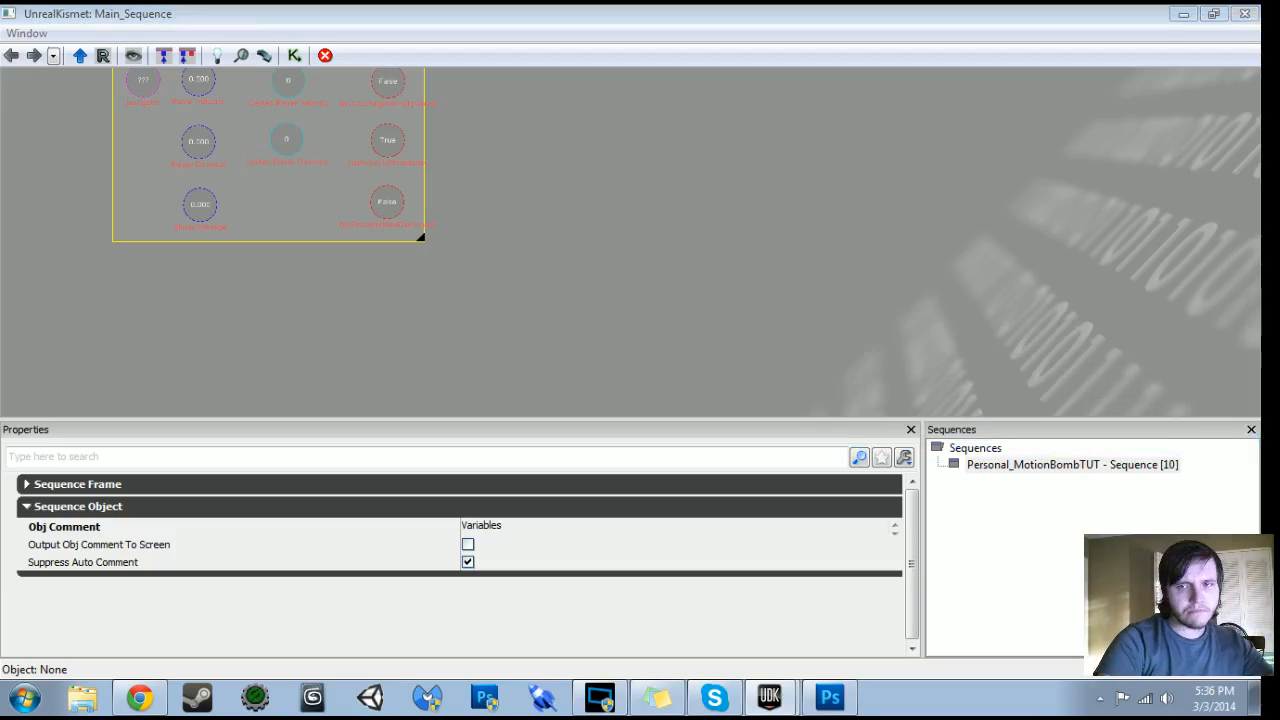
drag(679, 209, 600, 346)
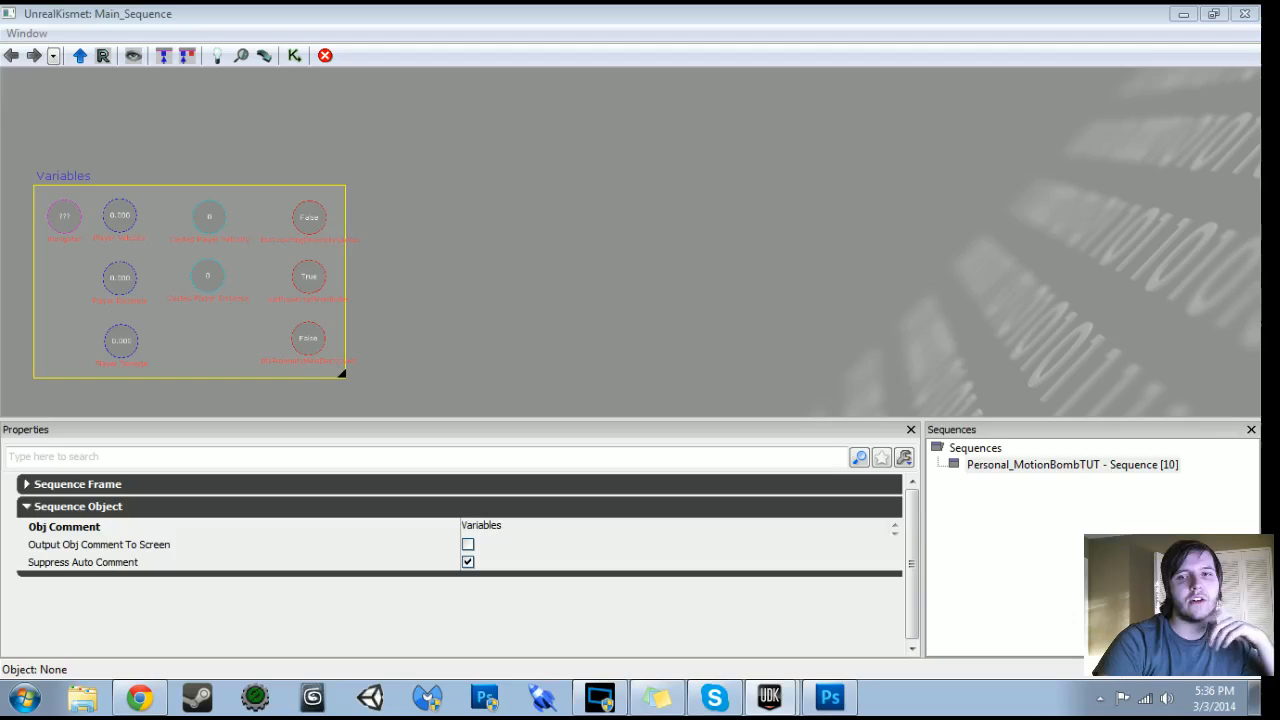
Place the Kismet window beside the level viewport and add a Level Loaded event outside the Variables comment box
drag(985, 10, 0, 190)
right_drag(819, 369, 710, 350)
drag(432, 345, 290, 323)
scroll(288, 325, up, 3)
right_click(235, 270)
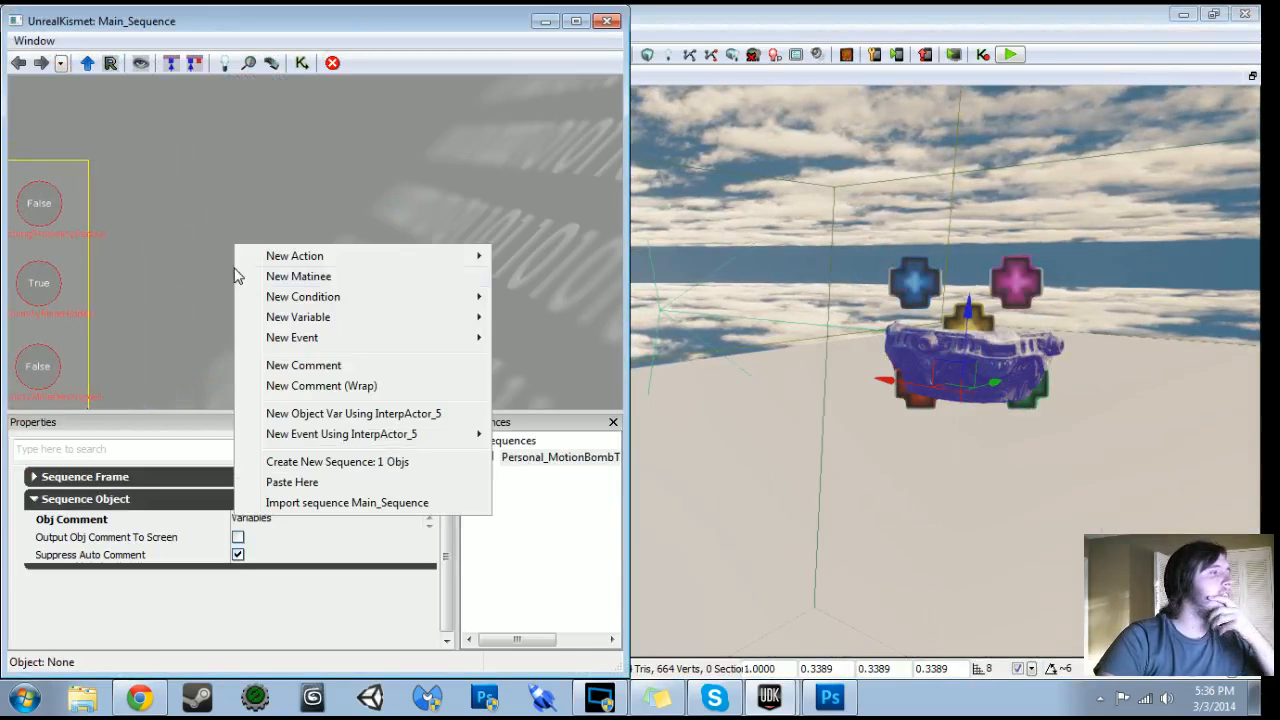
mouse_move(262, 337)
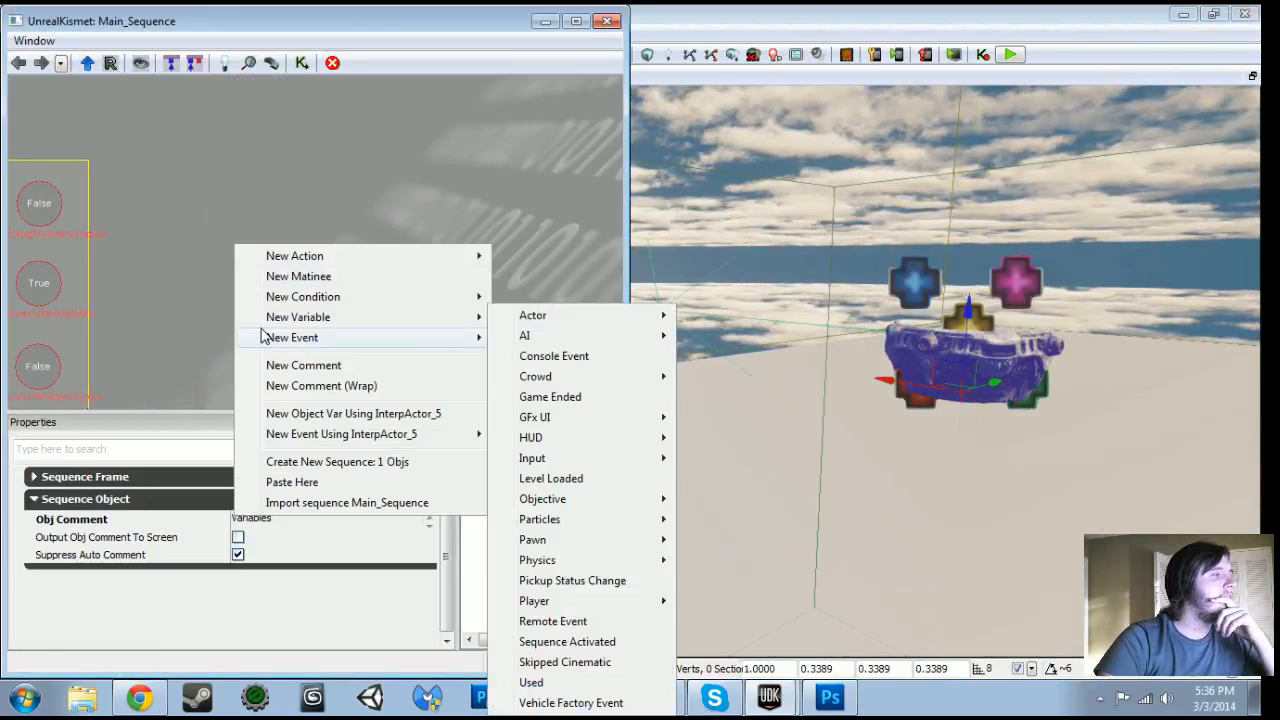
click(541, 486)
ctrl+drag(257, 326, 277, 300)
drag(306, 374, 395, 235)
ctrl+drag(388, 169, 247, 331)
drag(431, 336, 305, 330)
click(278, 305)
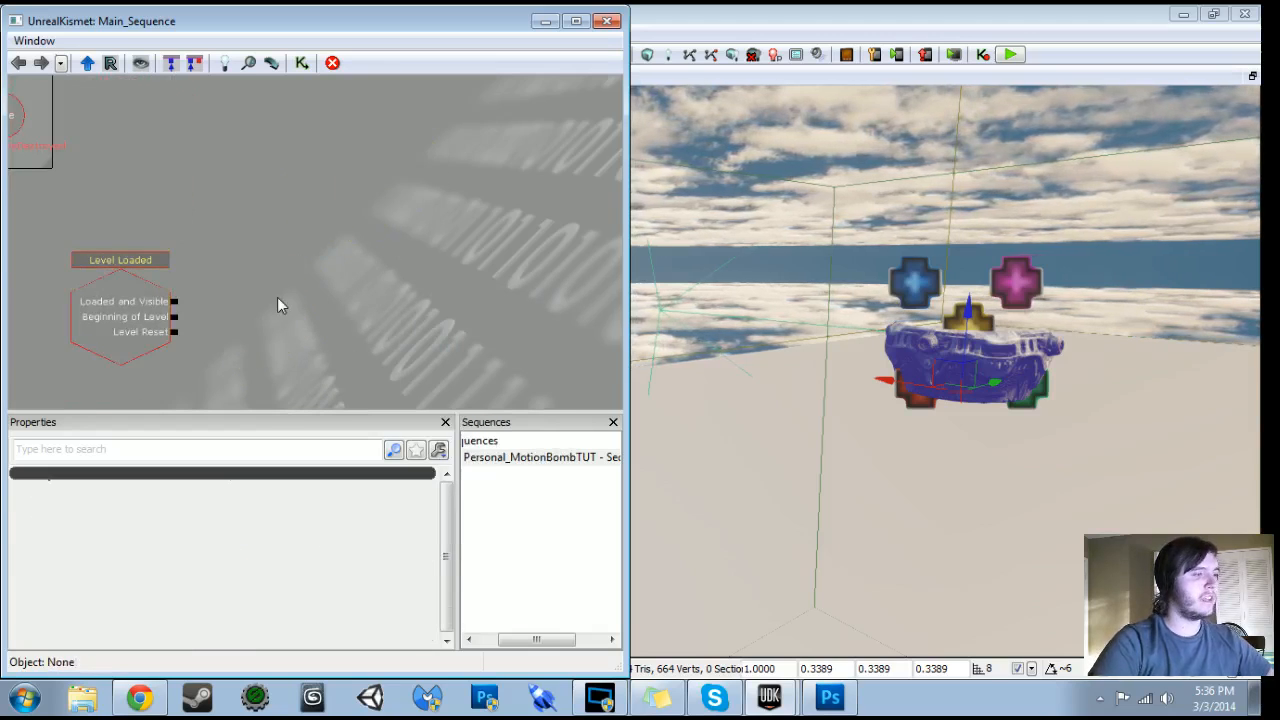
Add a Matinee beside the Level Loaded event and connect Loaded and Visible to its Play input
key(m)
click(279, 299)
drag(243, 387, 223, 275)
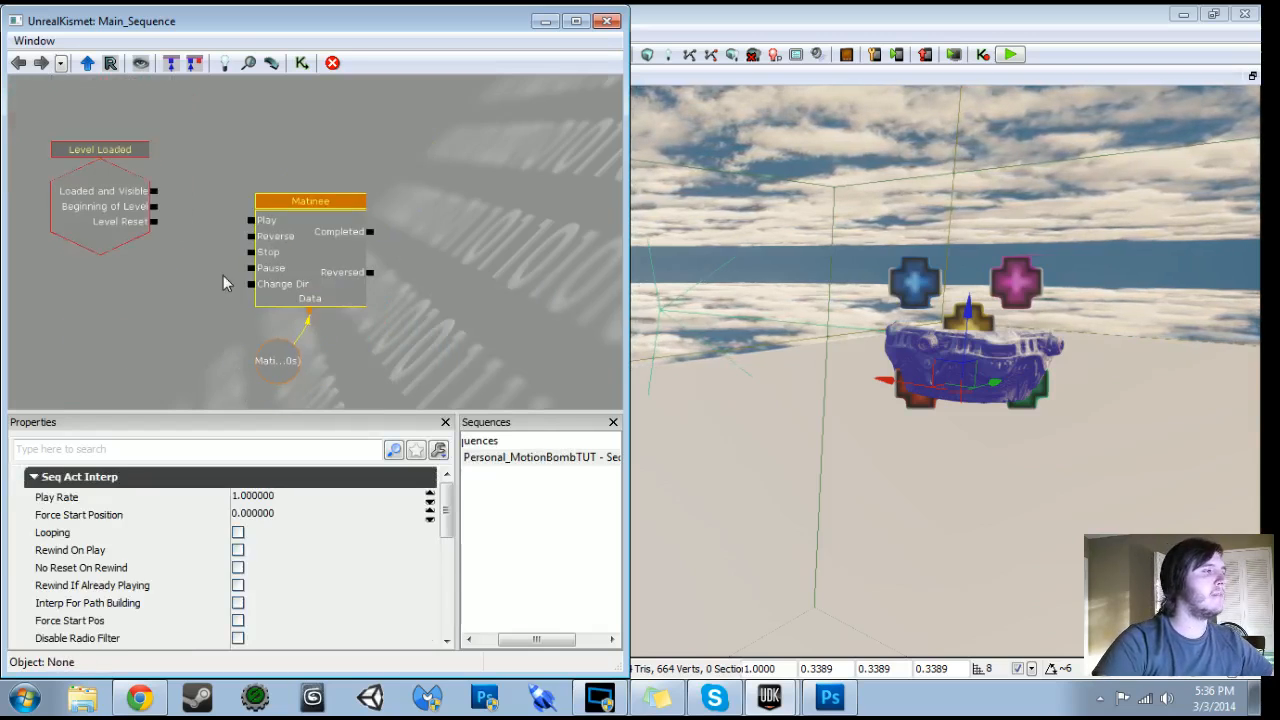
click(215, 215)
ctrl+drag(297, 260, 288, 226)
drag(154, 188, 243, 188)
click(95, 221)
ctrl+drag(95, 221, 95, 219)
Open the Matinee for editing and add an empty group named ProximityMine_Animation for the mine's InterpActor
double_click(303, 220)
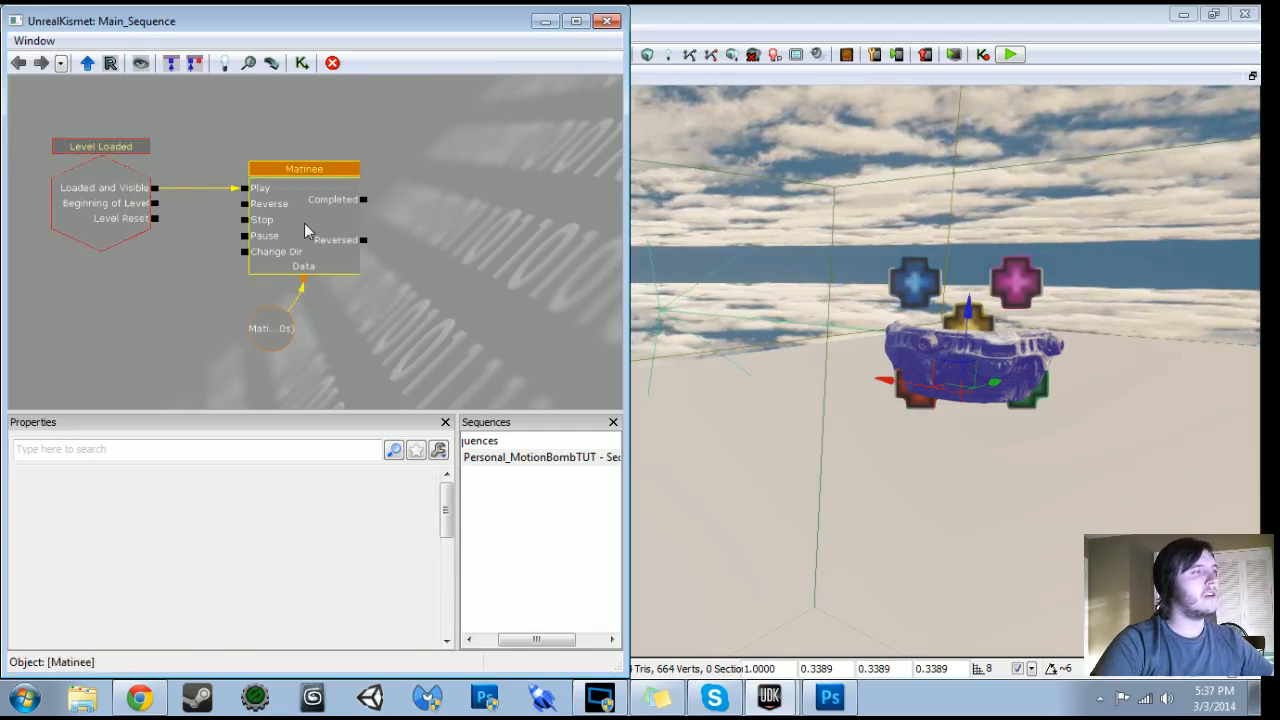
drag(800, 420, 810, 500)
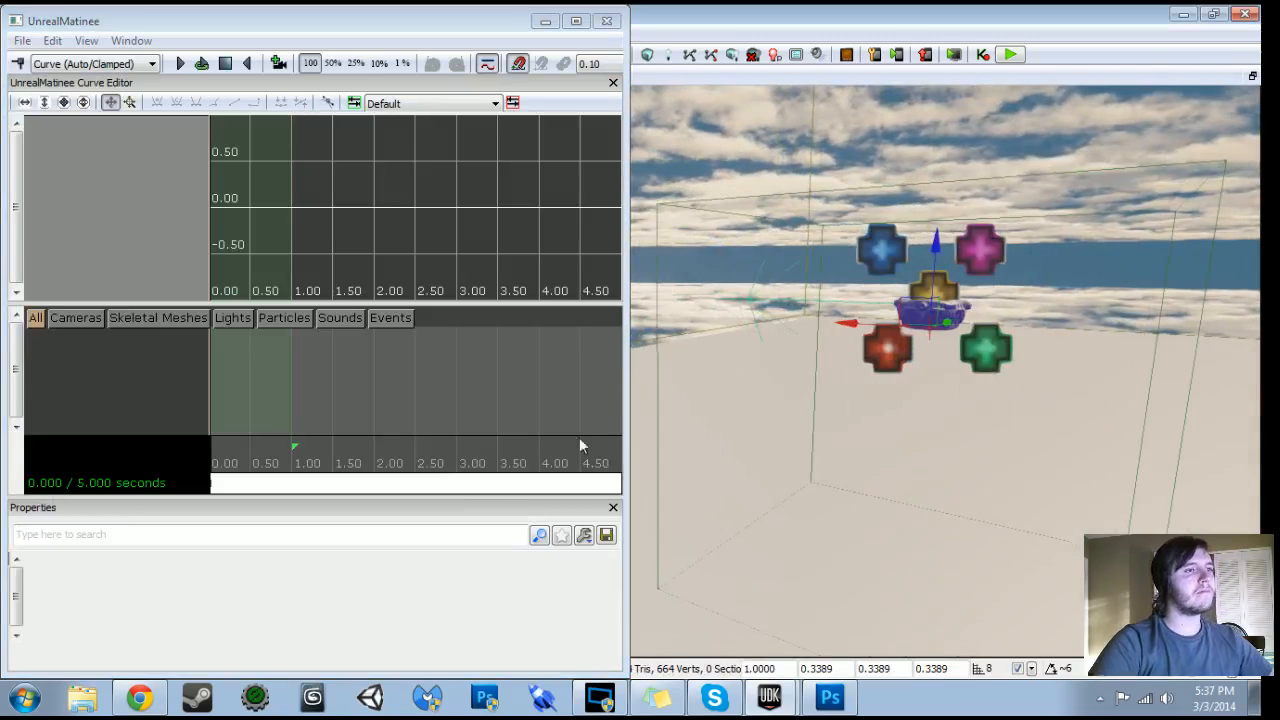
right_click(66, 336)
drag(933, 443, 885, 432)
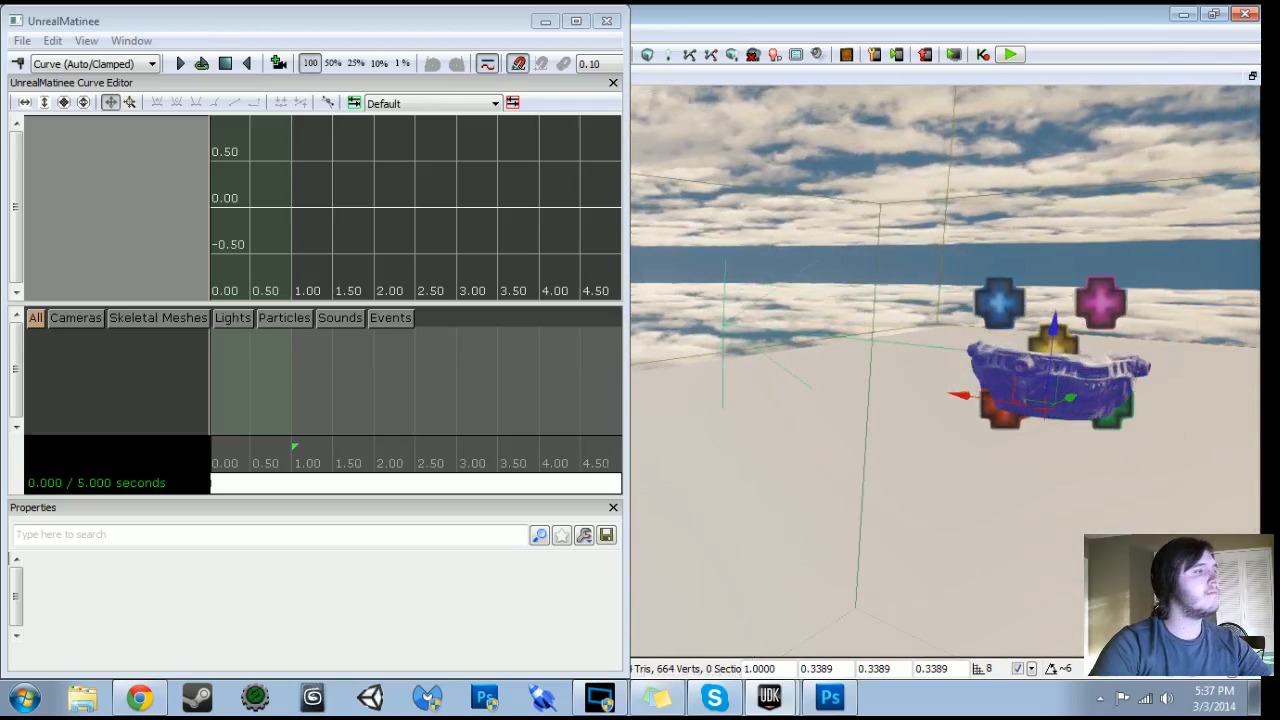
right_click(107, 356)
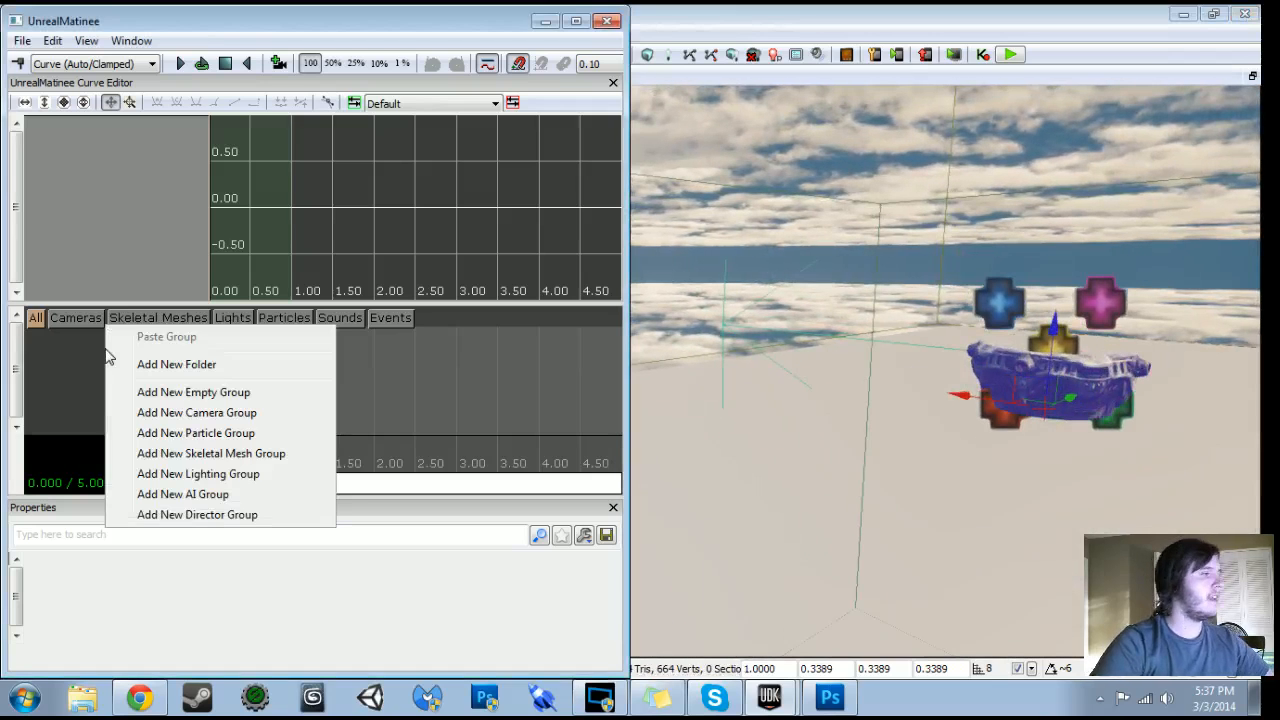
click(175, 396)
text(ProximityMine)
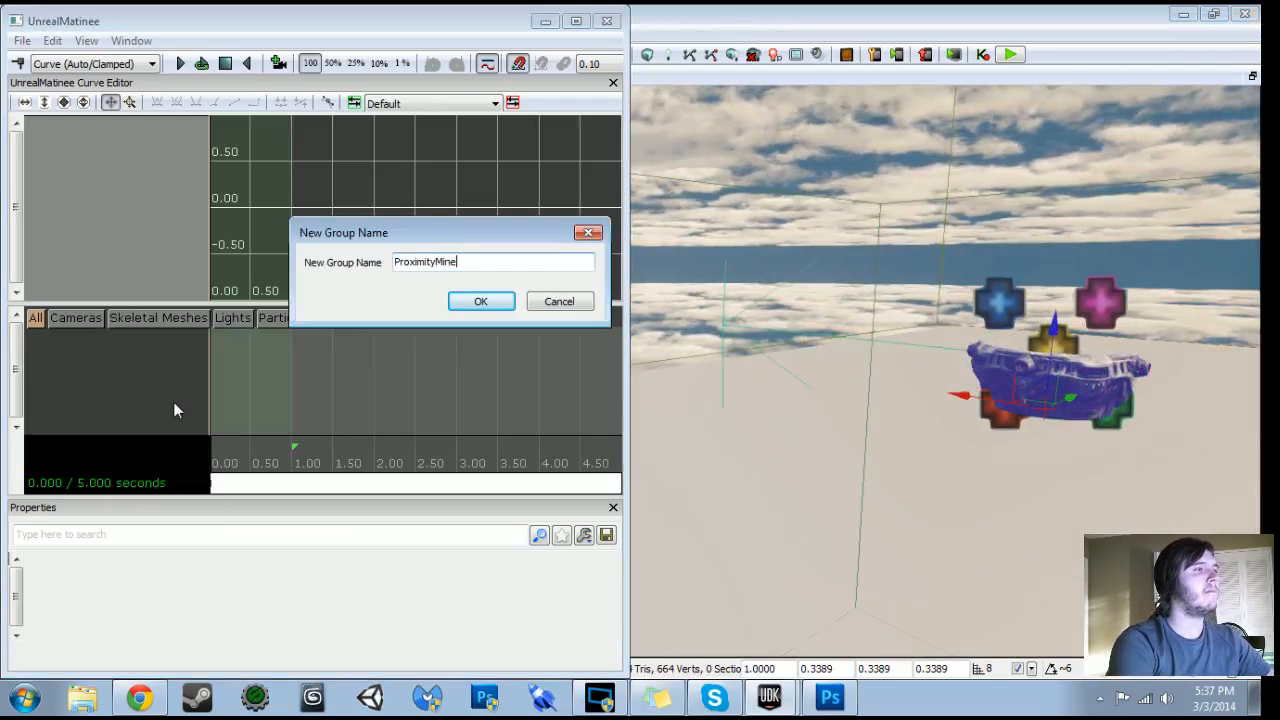
text(_Animation)
key(Return)
Add a Movement track to the ProximityMine_Animation group and set both the sequence end and loop section end to 4 seconds
right_click(112, 338)
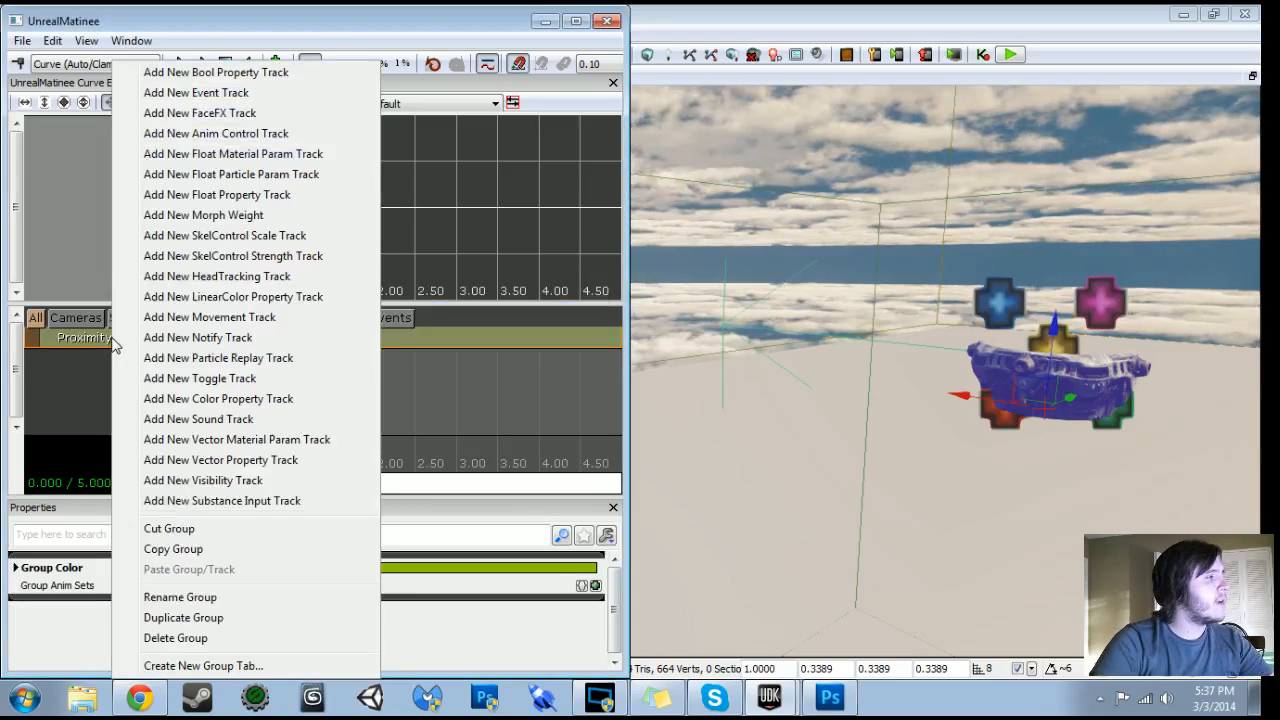
click(209, 317)
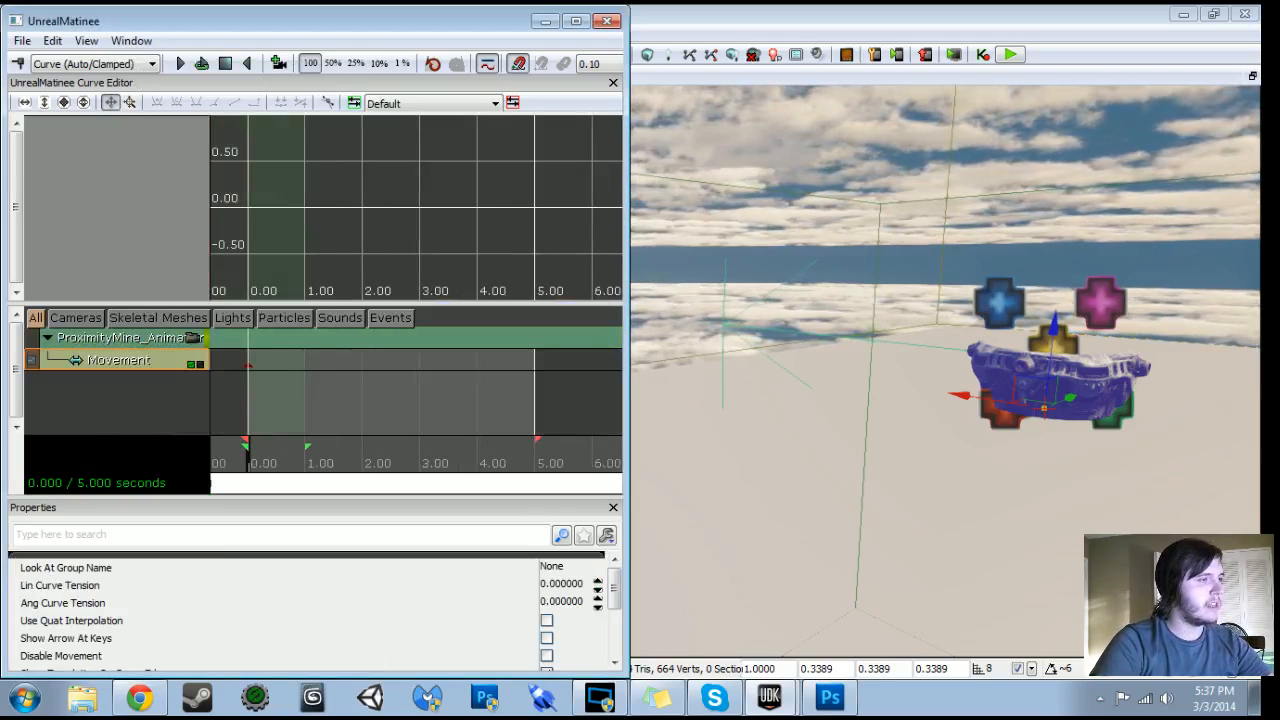
scroll(322, 462, up, 2)
scroll(309, 453, down, 2)
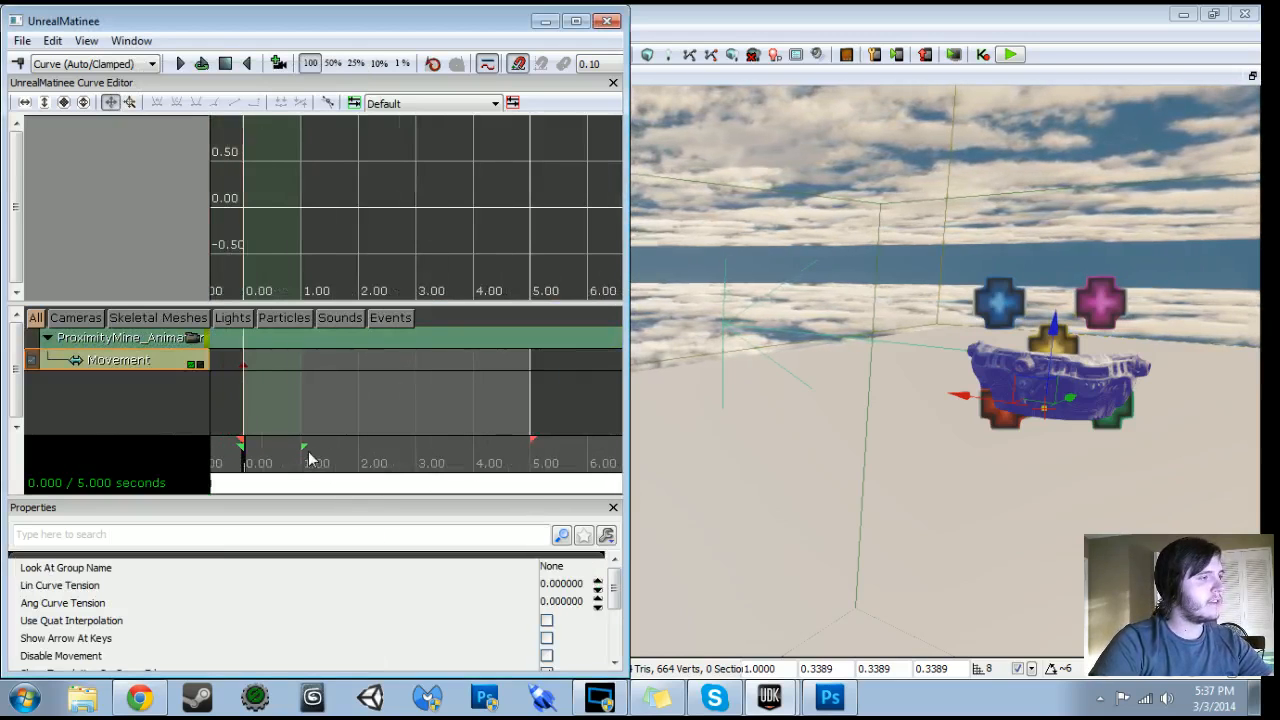
drag(532, 441, 475, 441)
drag(304, 447, 476, 447)
Add a movement key at 1 second and lower the mine below its starting height
drag(244, 462, 302, 463)
key(Return)
drag(850, 440, 820, 530)
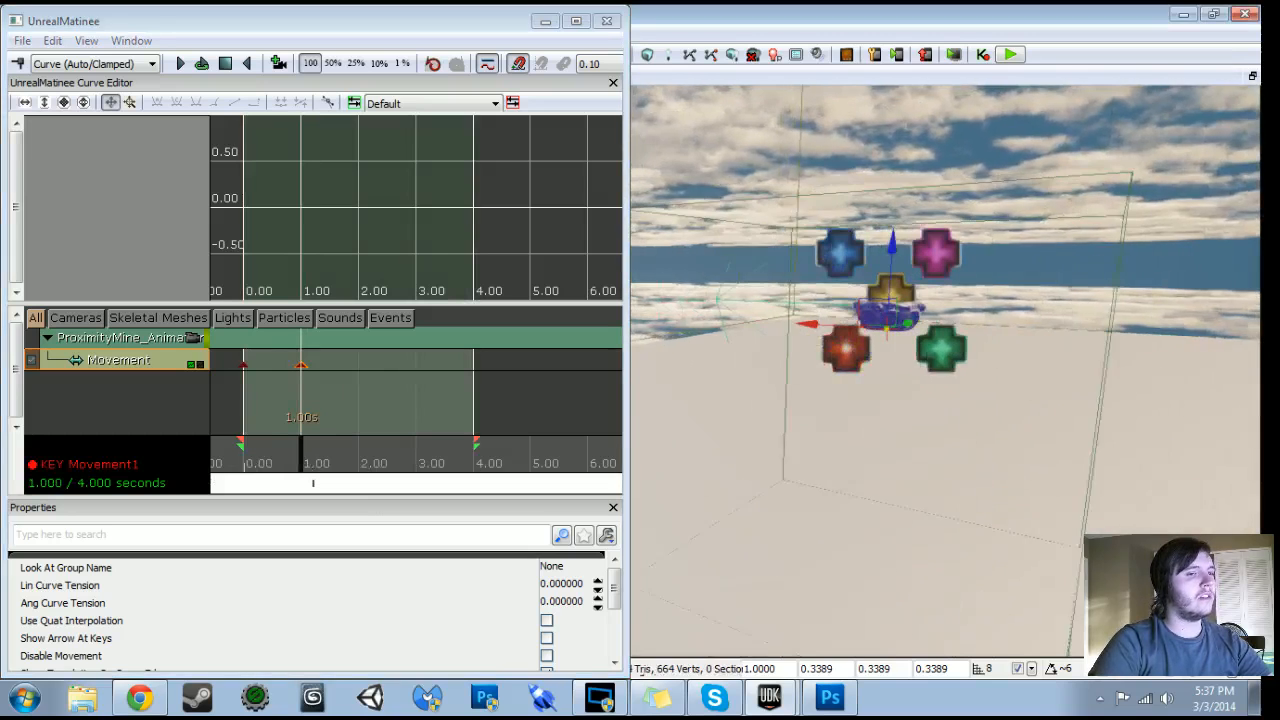
right_drag(820, 530, 818, 500)
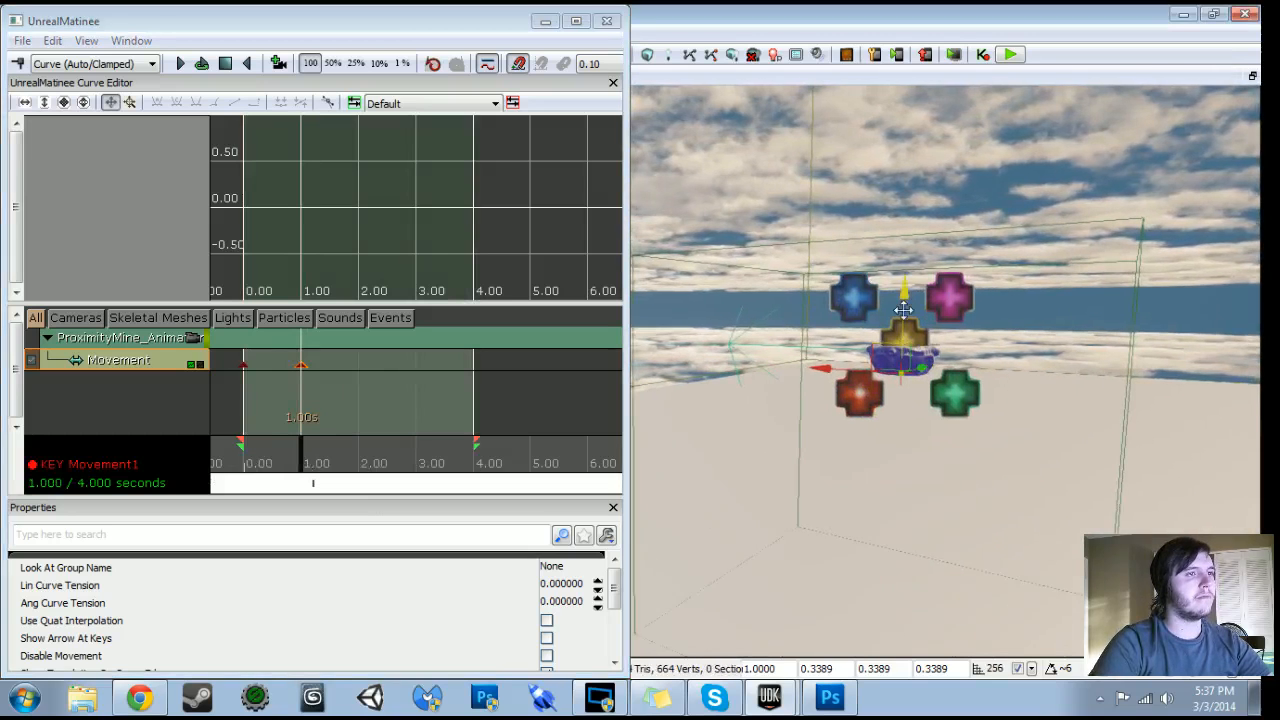
drag(903, 294, 914, 482)
Set the grid snap to 128, then add a movement key at 2 seconds with the mine raised back to its starting height
key([)
drag(316, 455, 358, 457)
key(Return)
drag(825, 335, 826, 238)
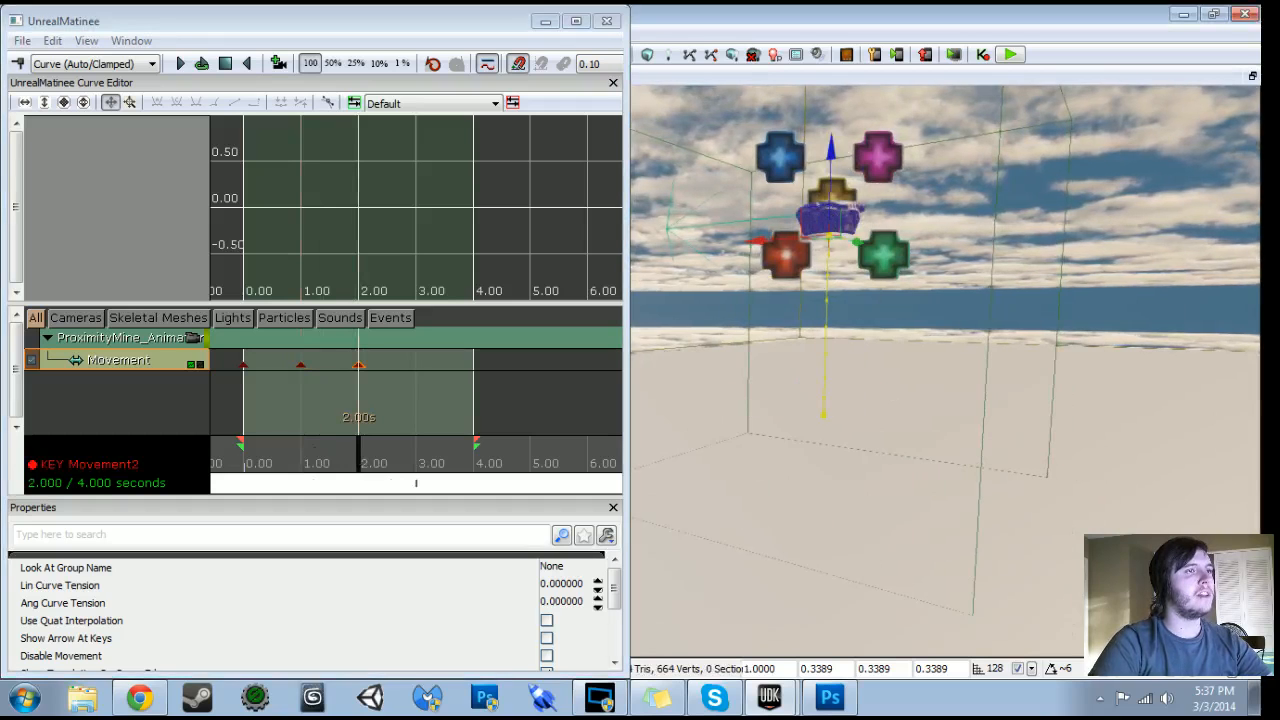
Add a movement key at 3 seconds and raise the mine above its starting height
drag(360, 458, 416, 458)
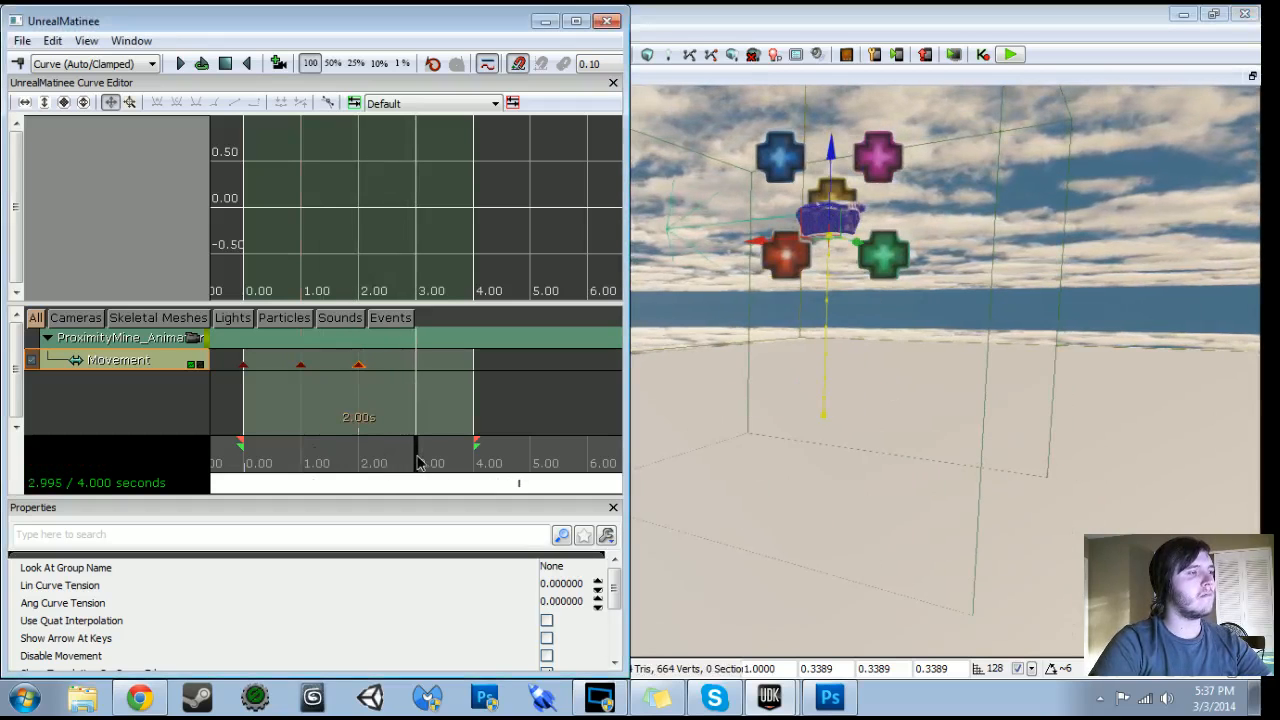
key(Return)
right_drag(905, 400, 925, 400)
click(417, 365)
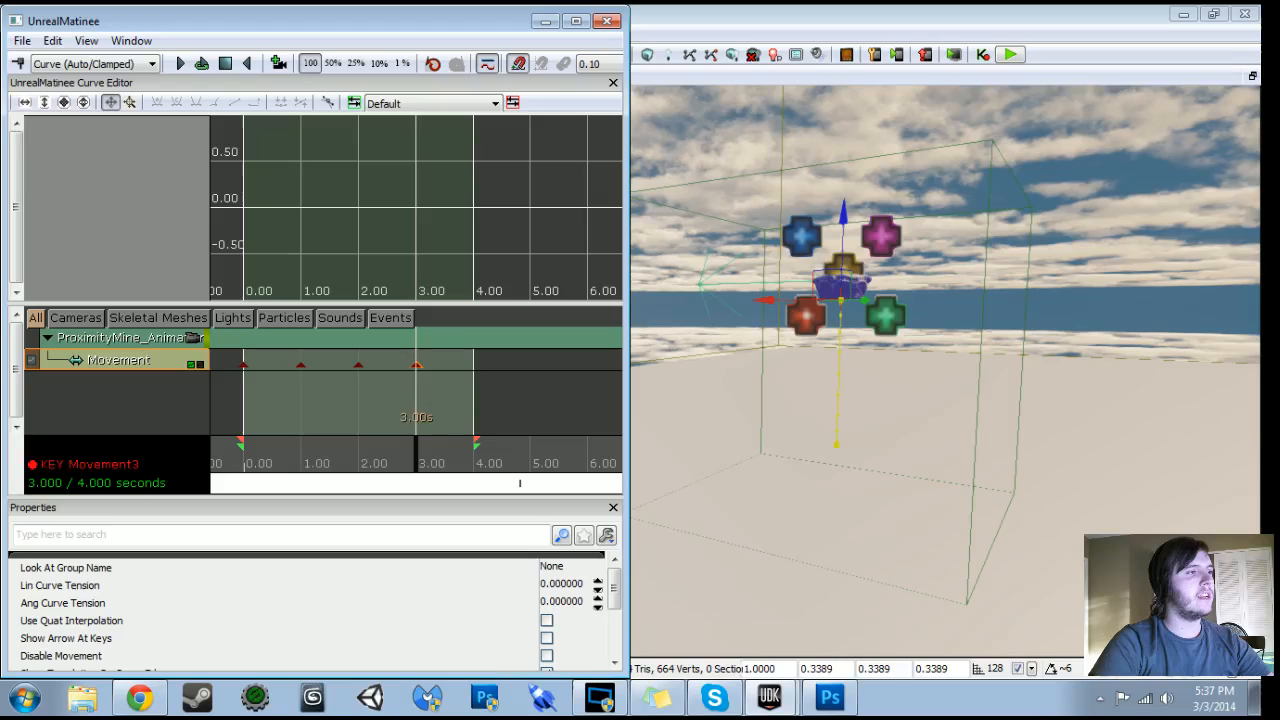
drag(840, 217, 844, 92)
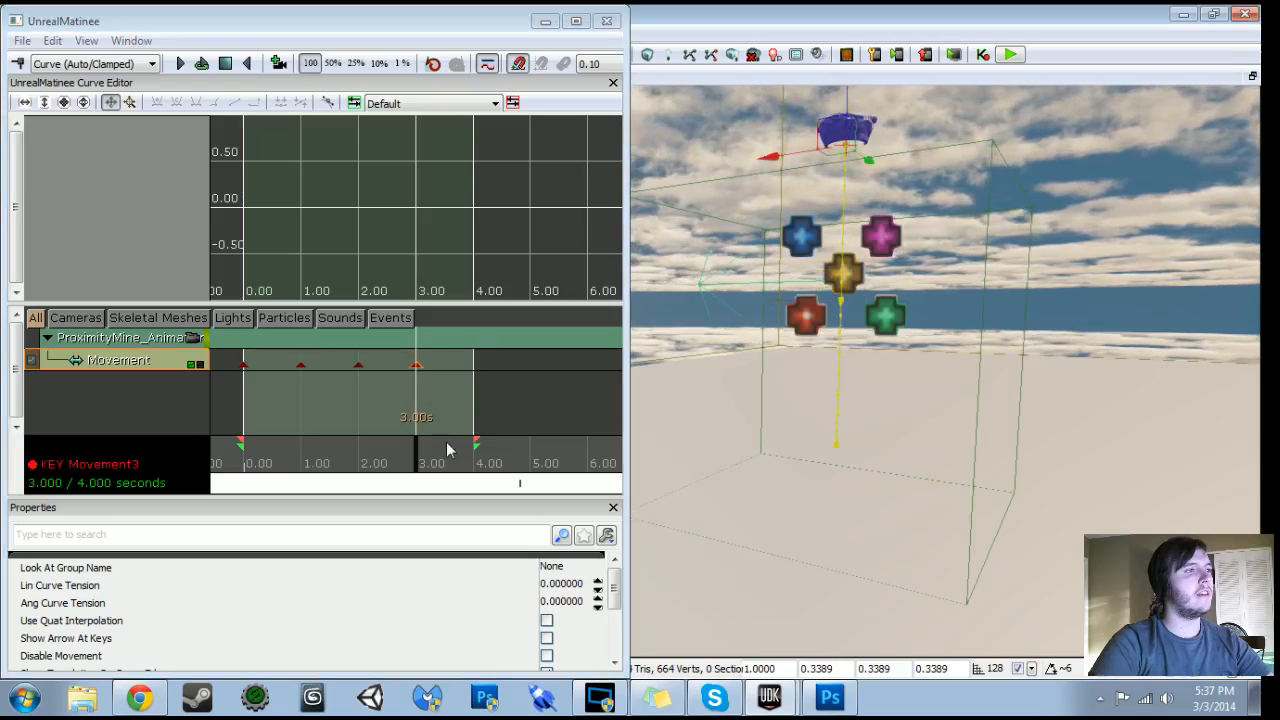
Add a movement key at 4 seconds and lower the mine back to its starting height
drag(420, 457, 503, 470)
key(Return)
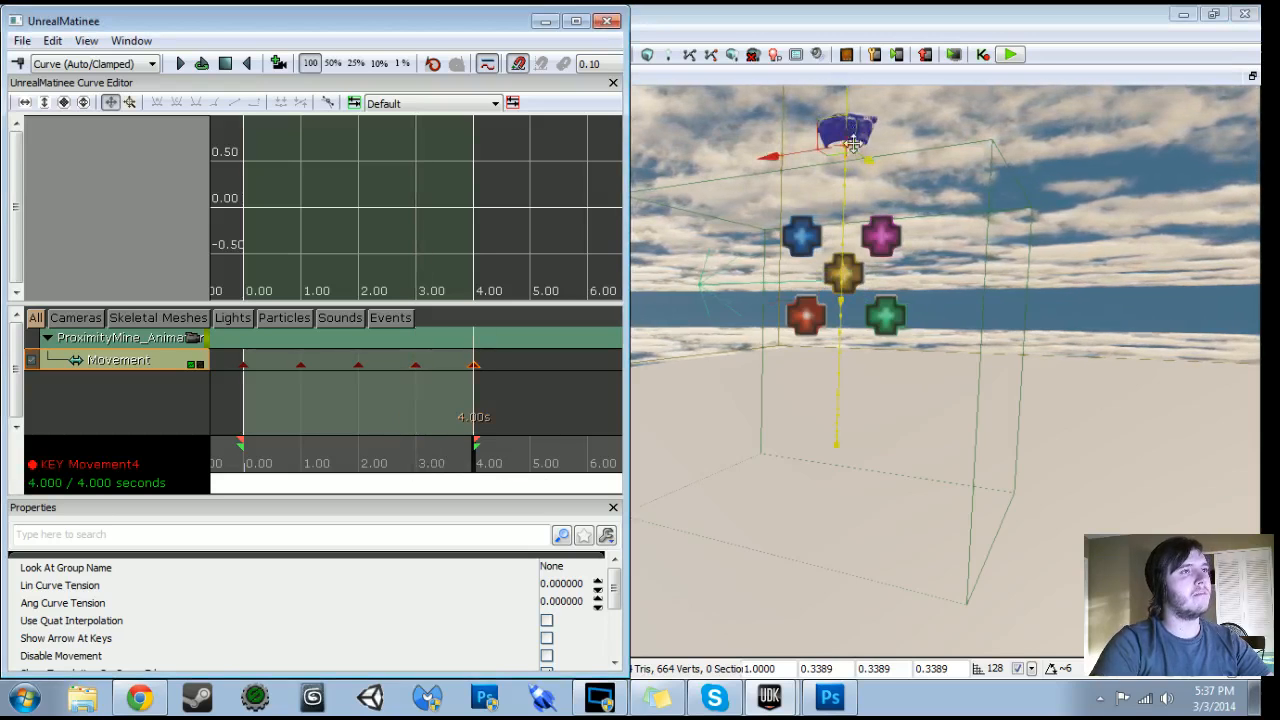
drag(847, 95, 847, 250)
drag(947, 262, 947, 302)
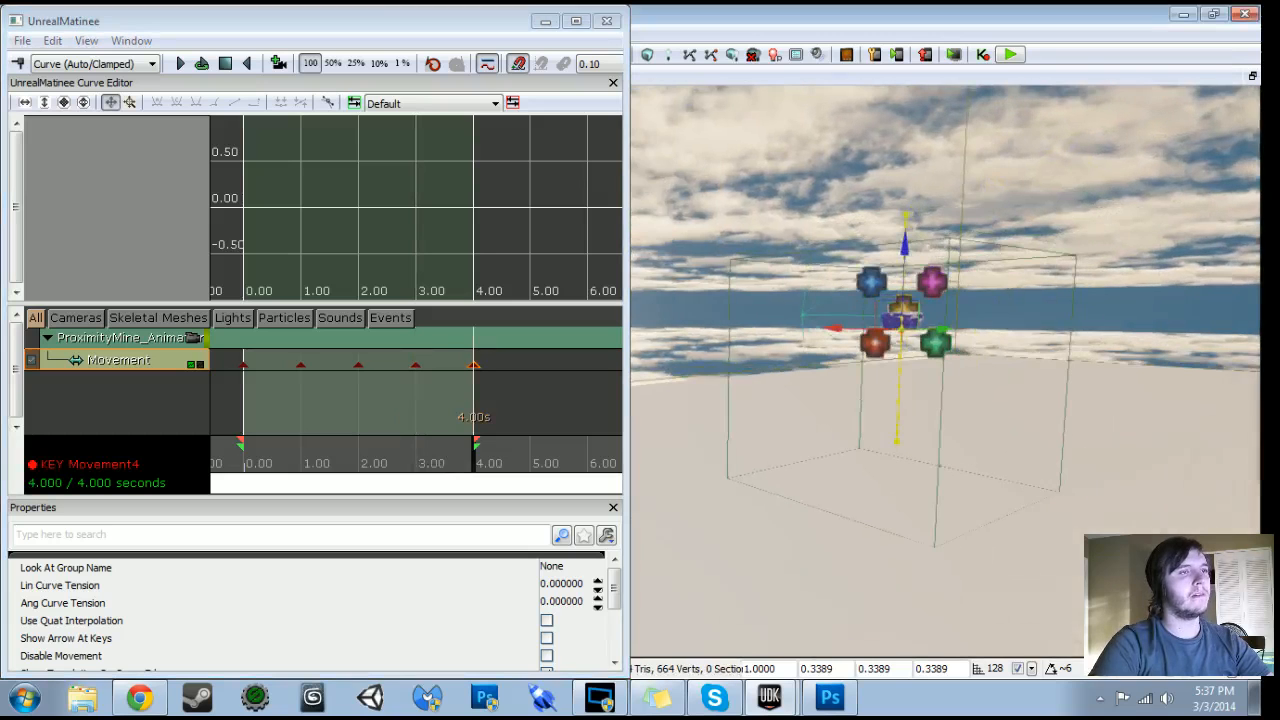
Preview the movement as a loop from 0 seconds, enable Use Quat Interpolation on the Movement track, and close the Matinee
drag(480, 470, 243, 468)
click(201, 64)
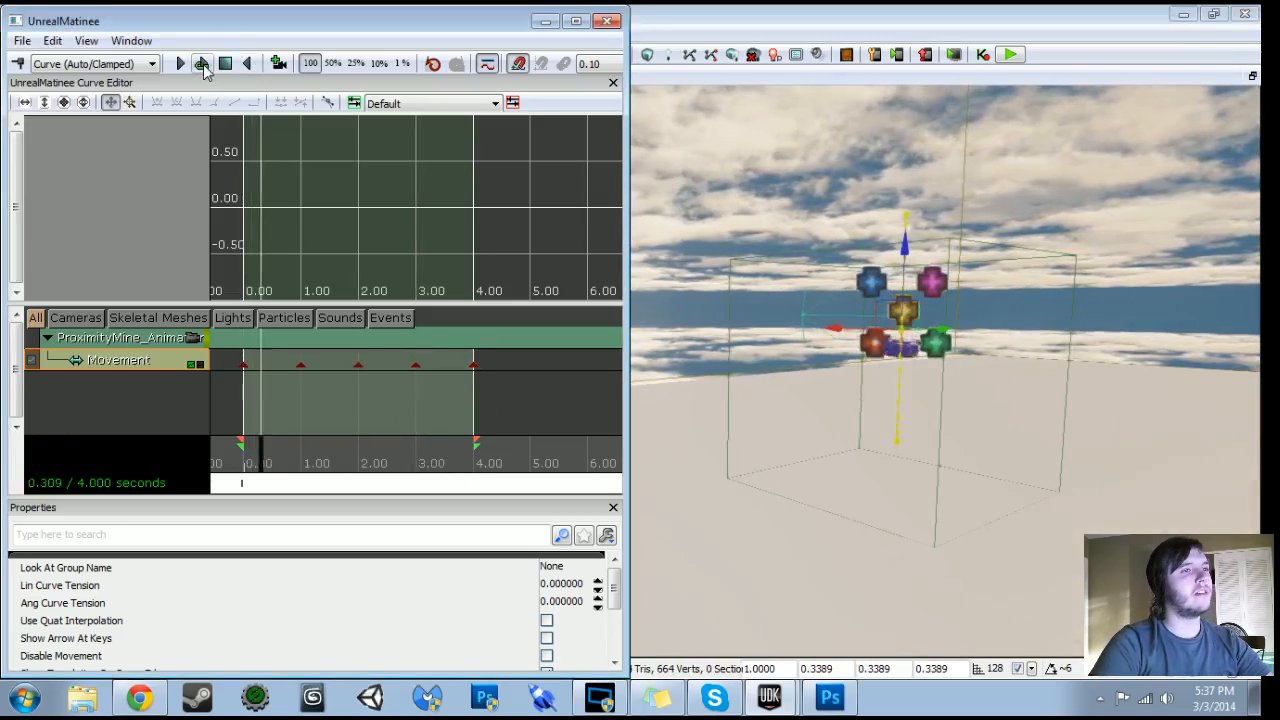
click(546, 622)
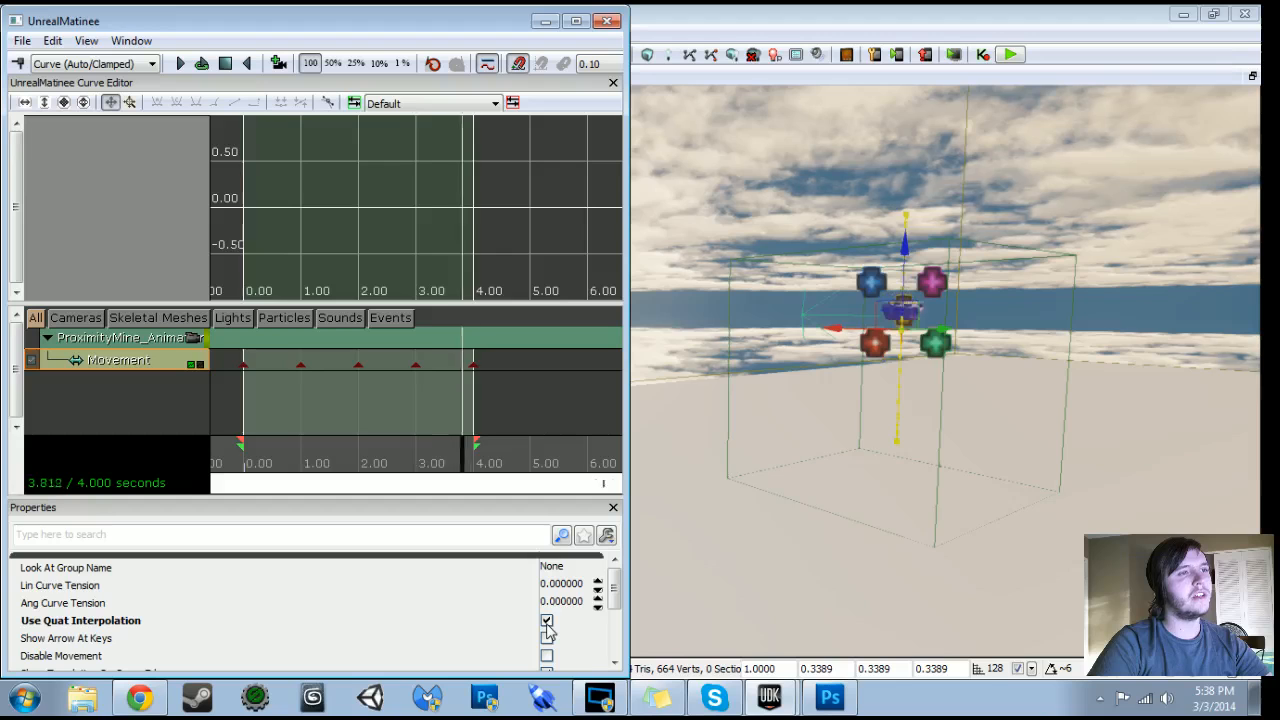
click(608, 22)
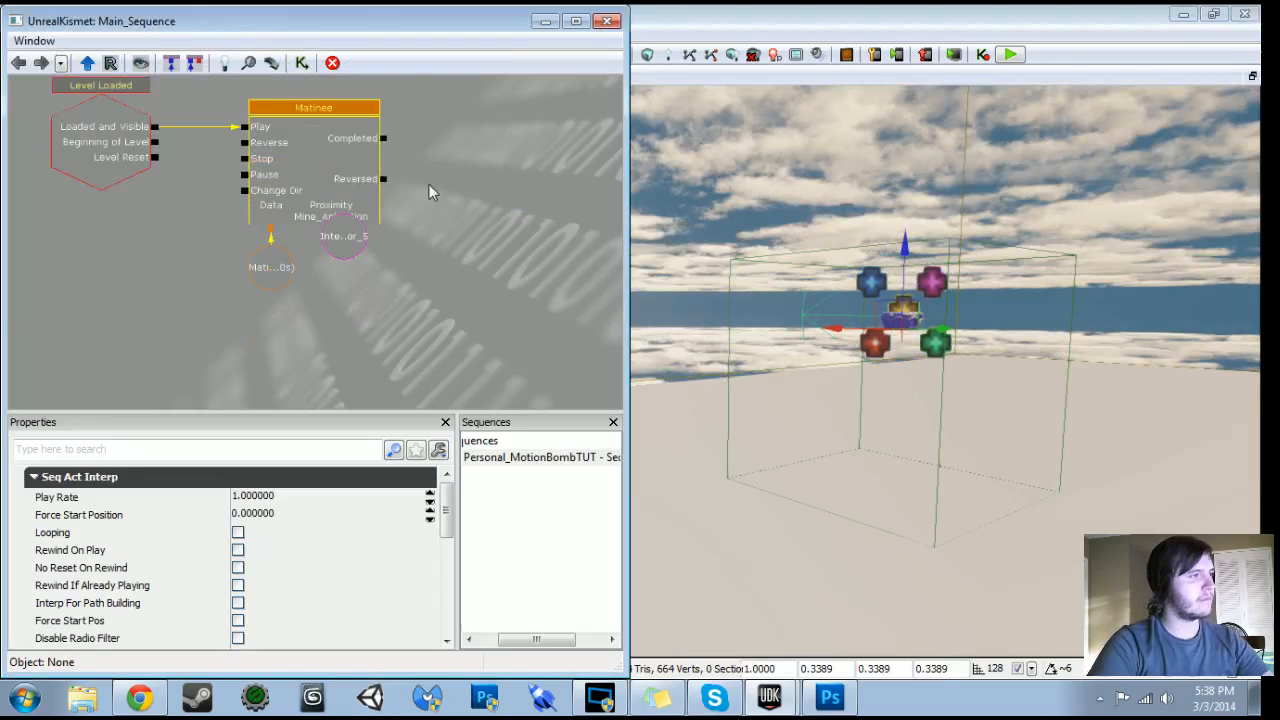
Move the mine's InterpActor variable clear of the Matinee node and set the Matinee to loop at a play rate of 0.8
ctrl+drag(348, 247, 362, 263)
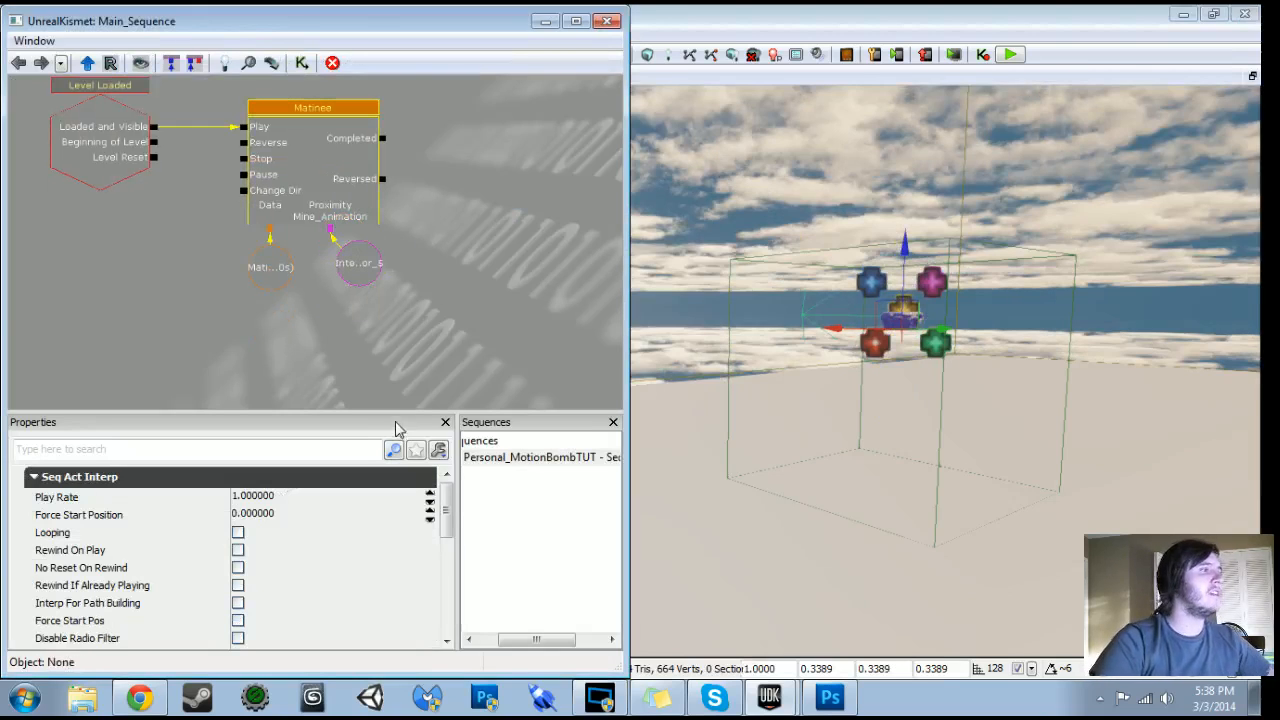
click(238, 533)
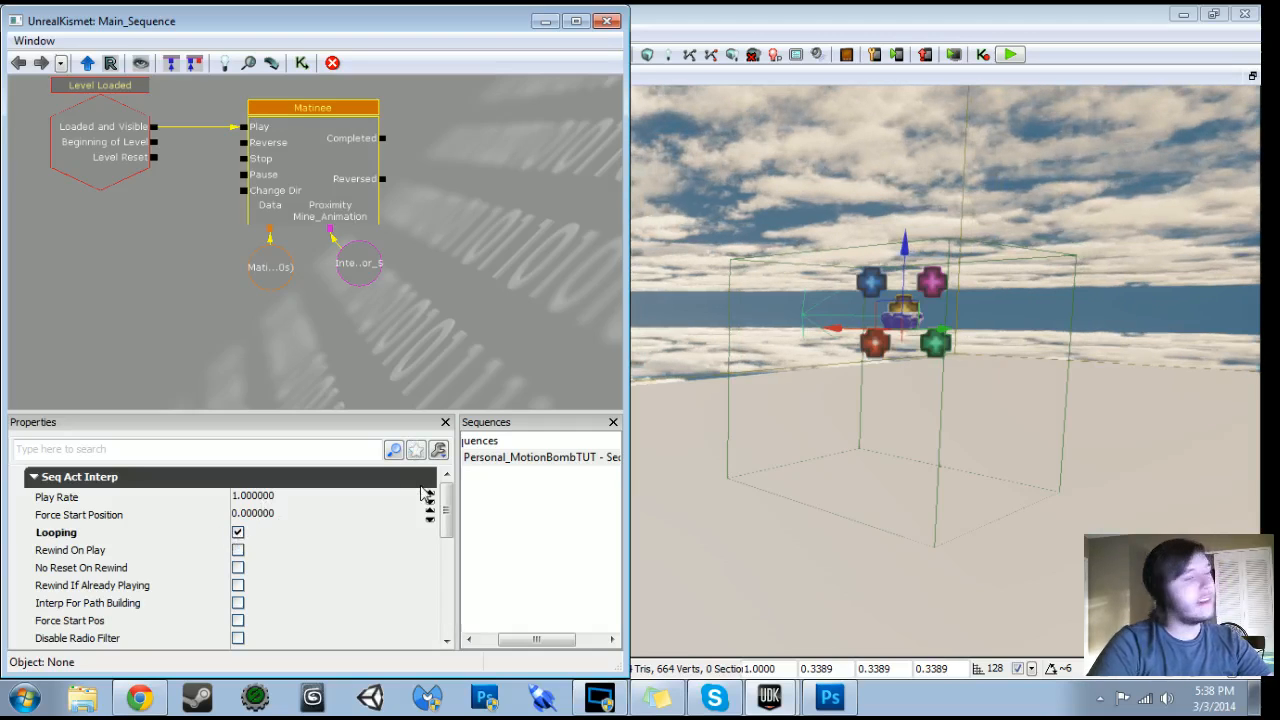
click(303, 500)
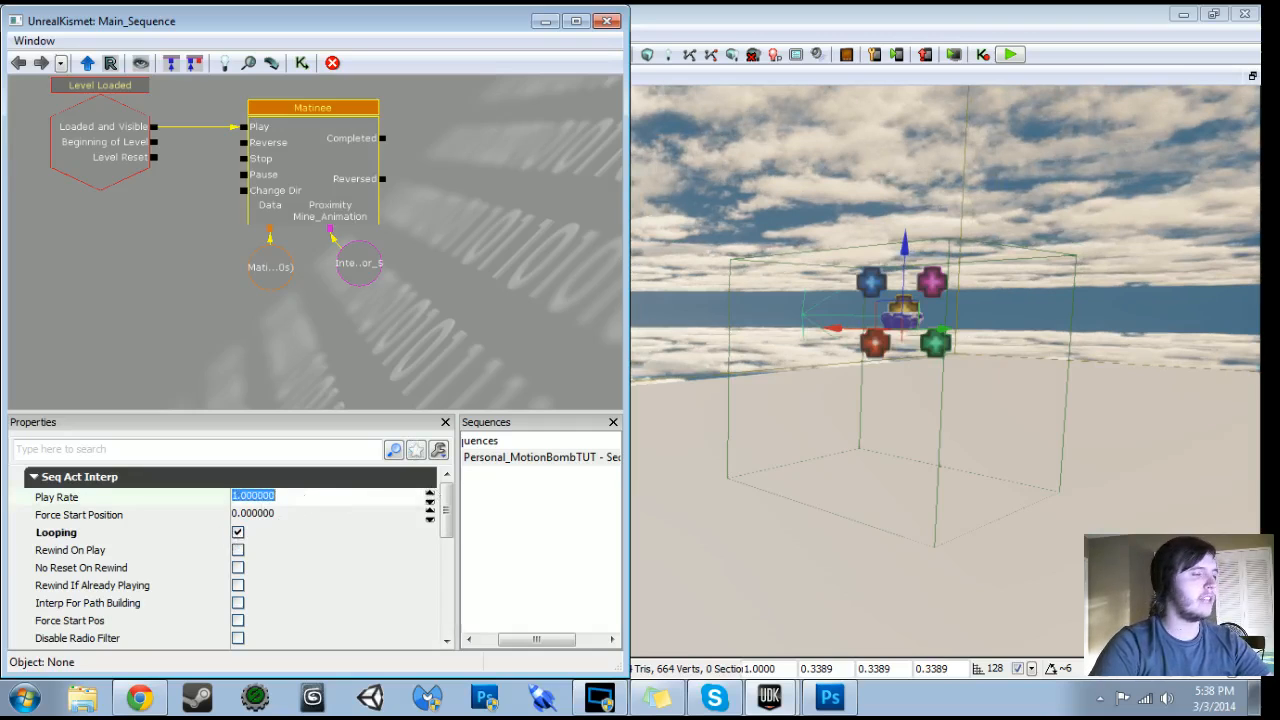
text(2)
key(Return)
text(3)
key(Return)
text(0.8)
key(Return)
drag(360, 289, 398, 364)
scroll(477, 277, down, 2)
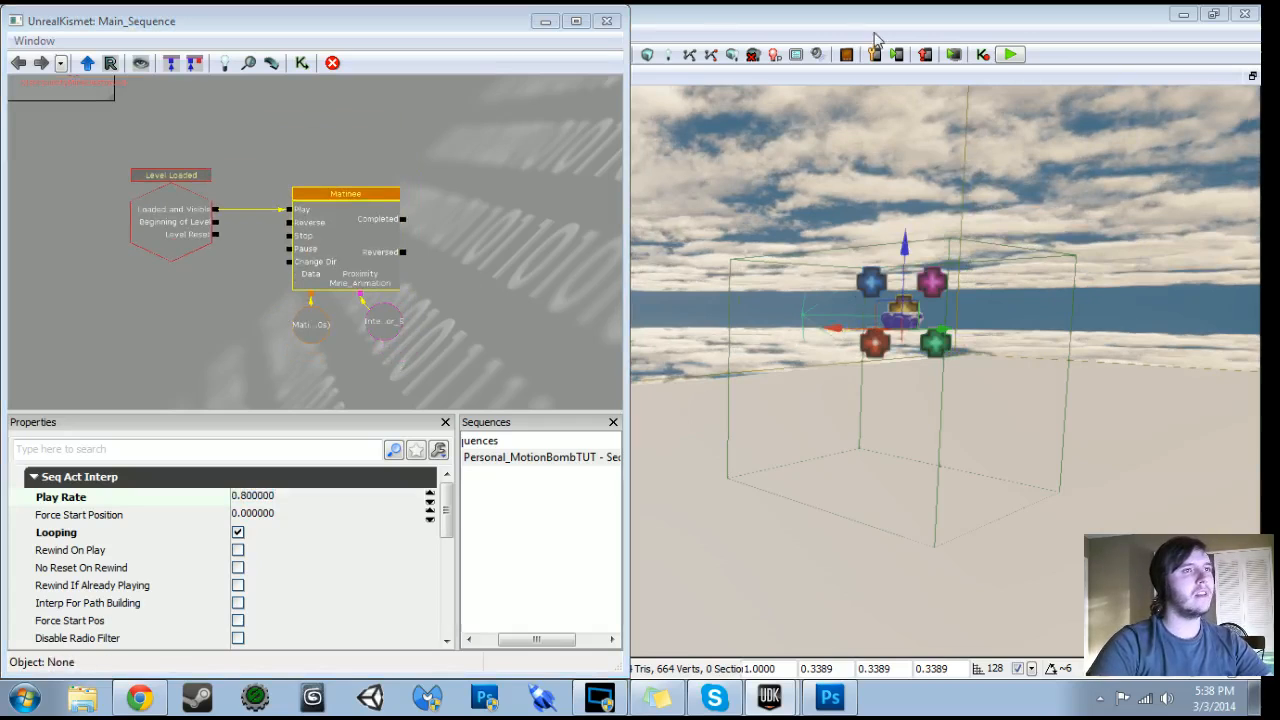
Play-test the level to check the mine's looping hover animation, and return to the editor
click(1010, 56)
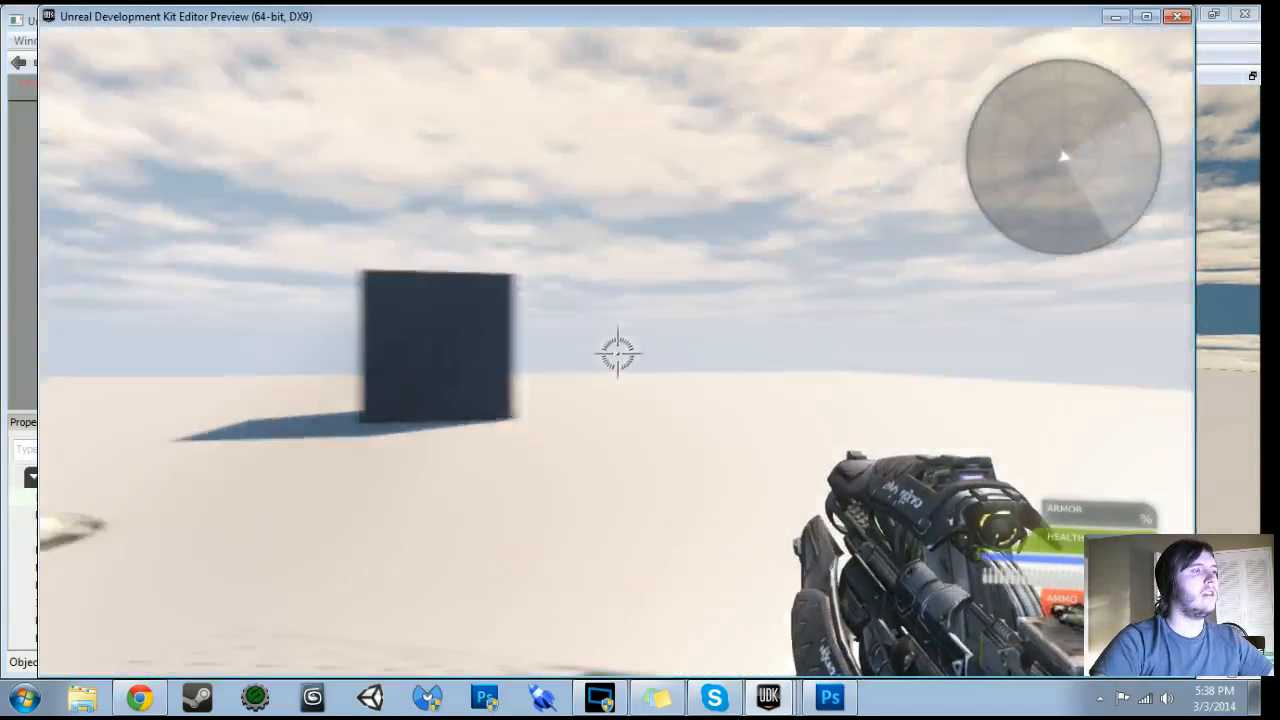
key(w)
key(Escape)
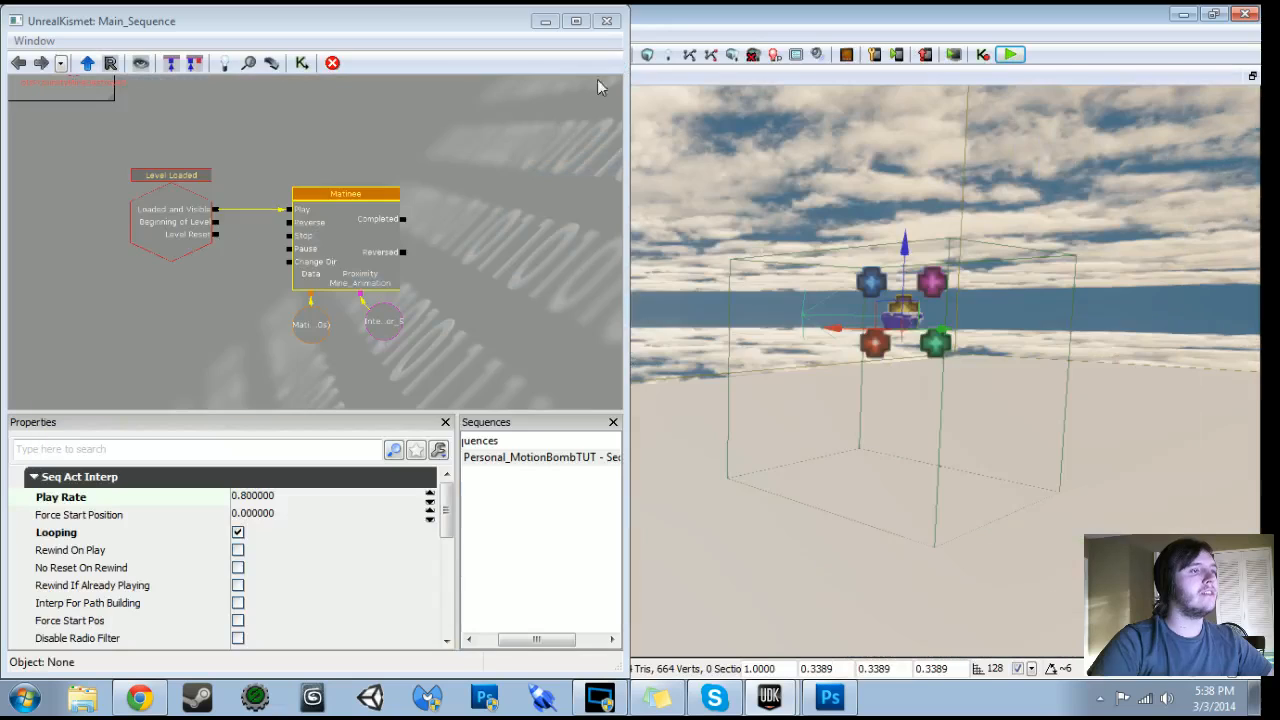
Open the mine InterpActor's properties, filter them by "hidden", and turn off its Hidden option under Display
key(F4)
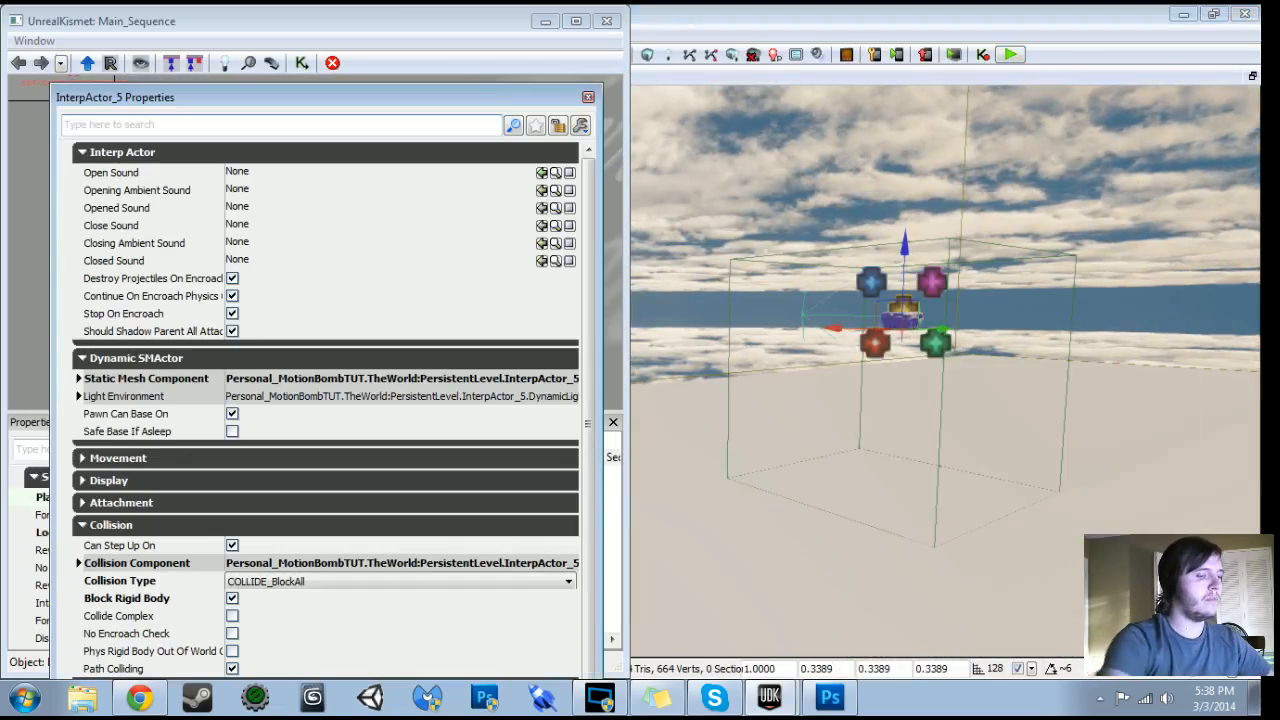
text(hidden)
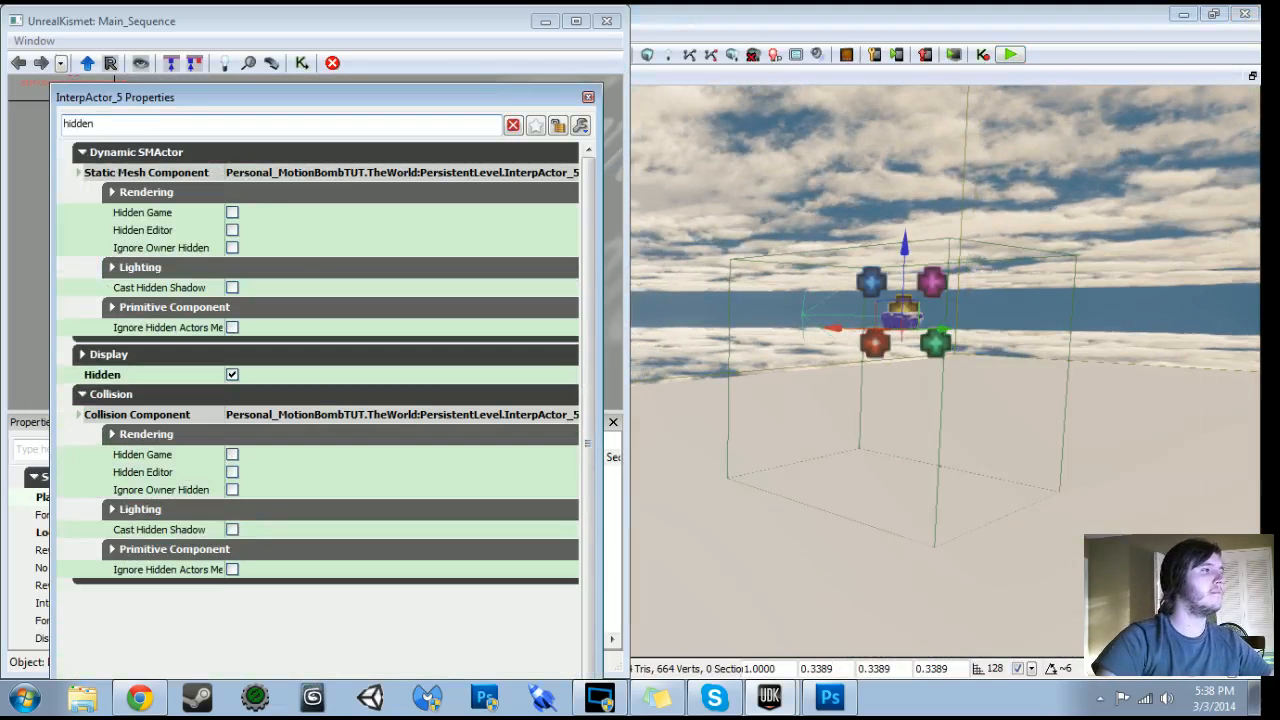
click(232, 375)
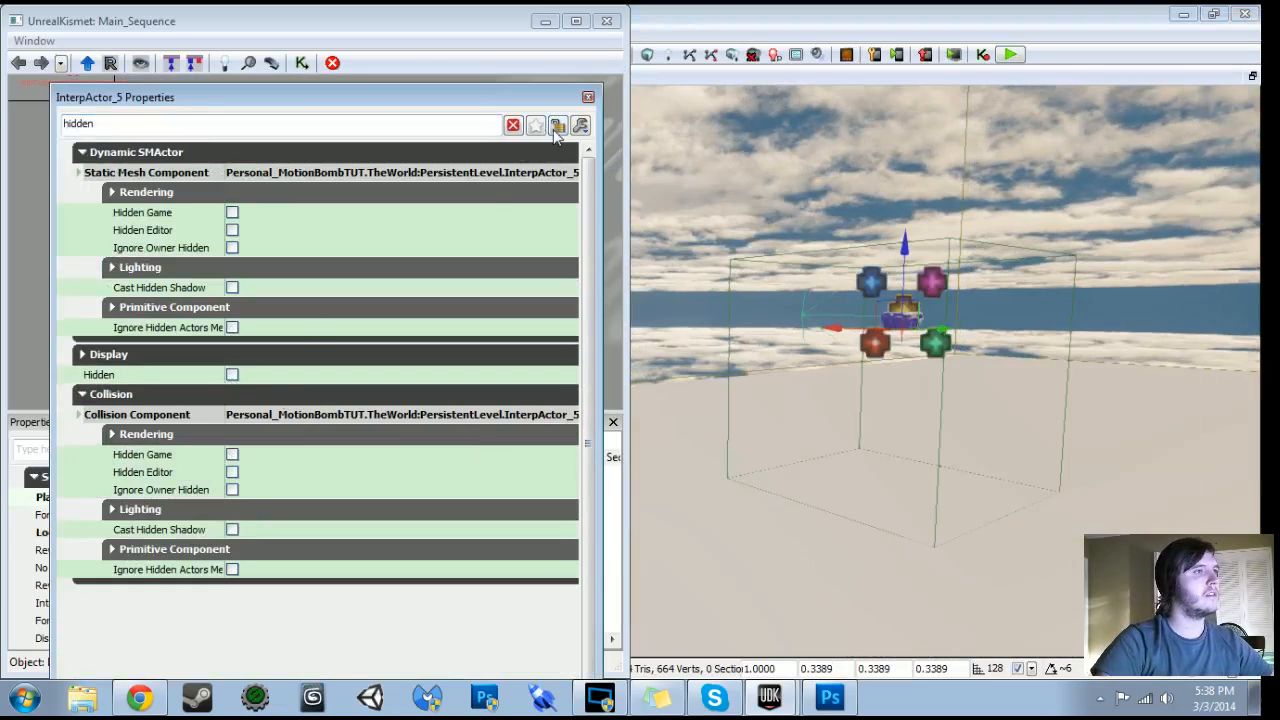
Play-test the level, walk towards the mine to watch its hover animation with the mesh shown, and return to the editor
click(1010, 55)
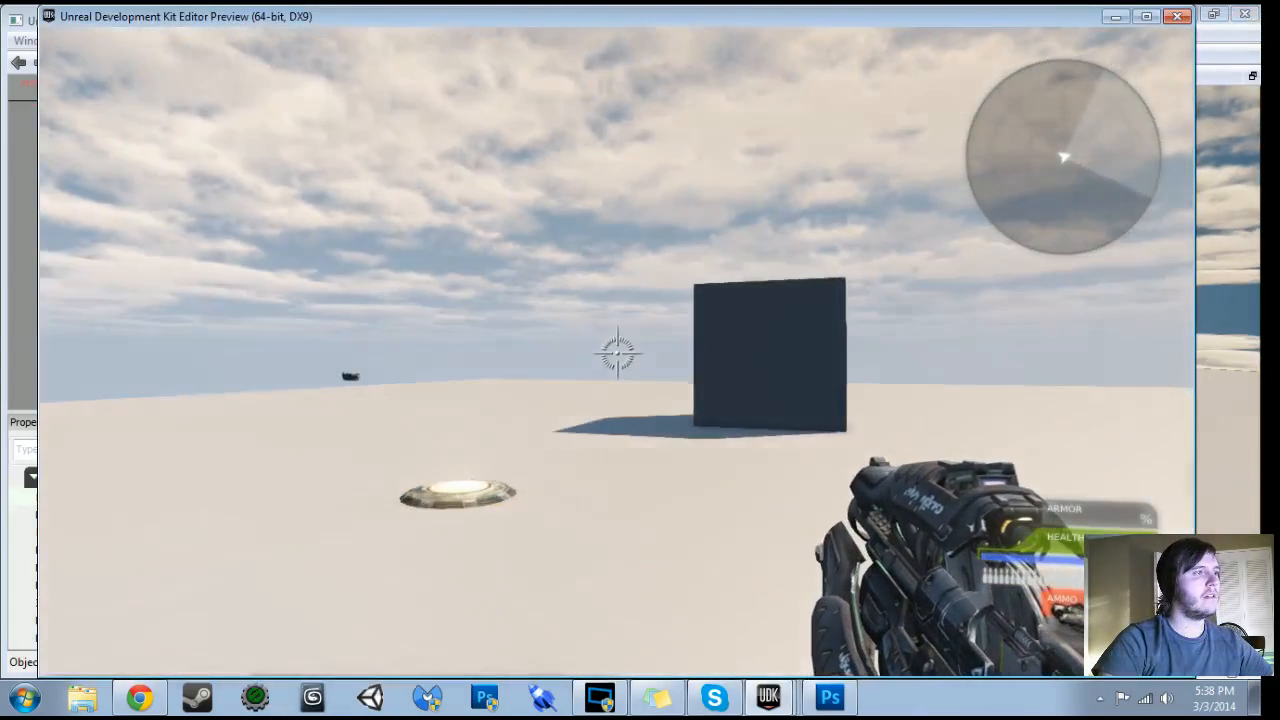
key(w)
key(w)
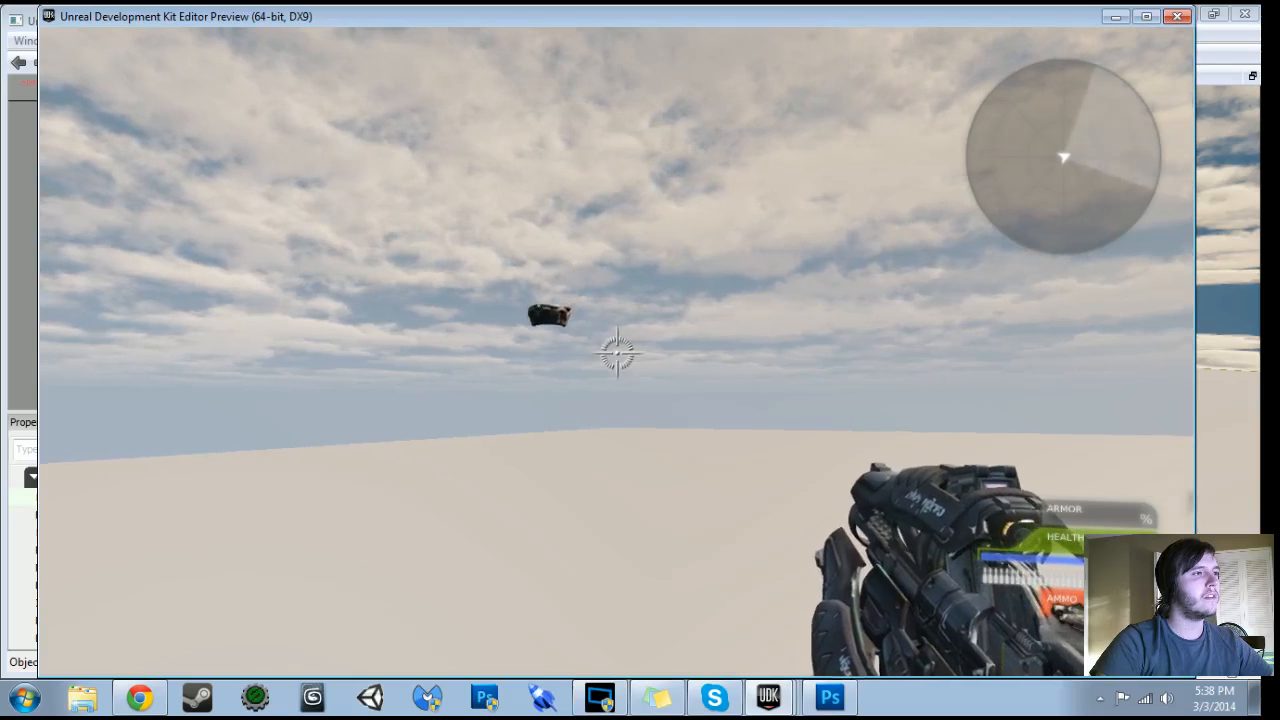
key(Escape)
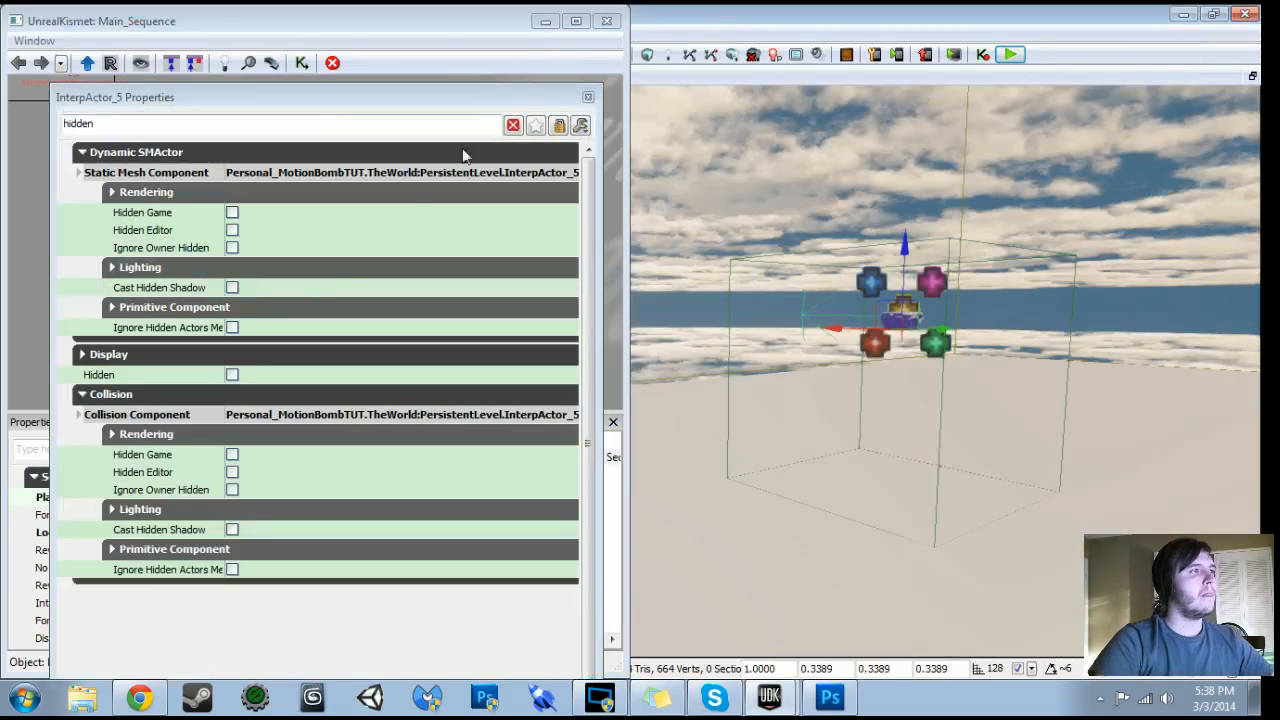
Turn the mine InterpActor's Hidden option back on and close its properties
click(233, 374)
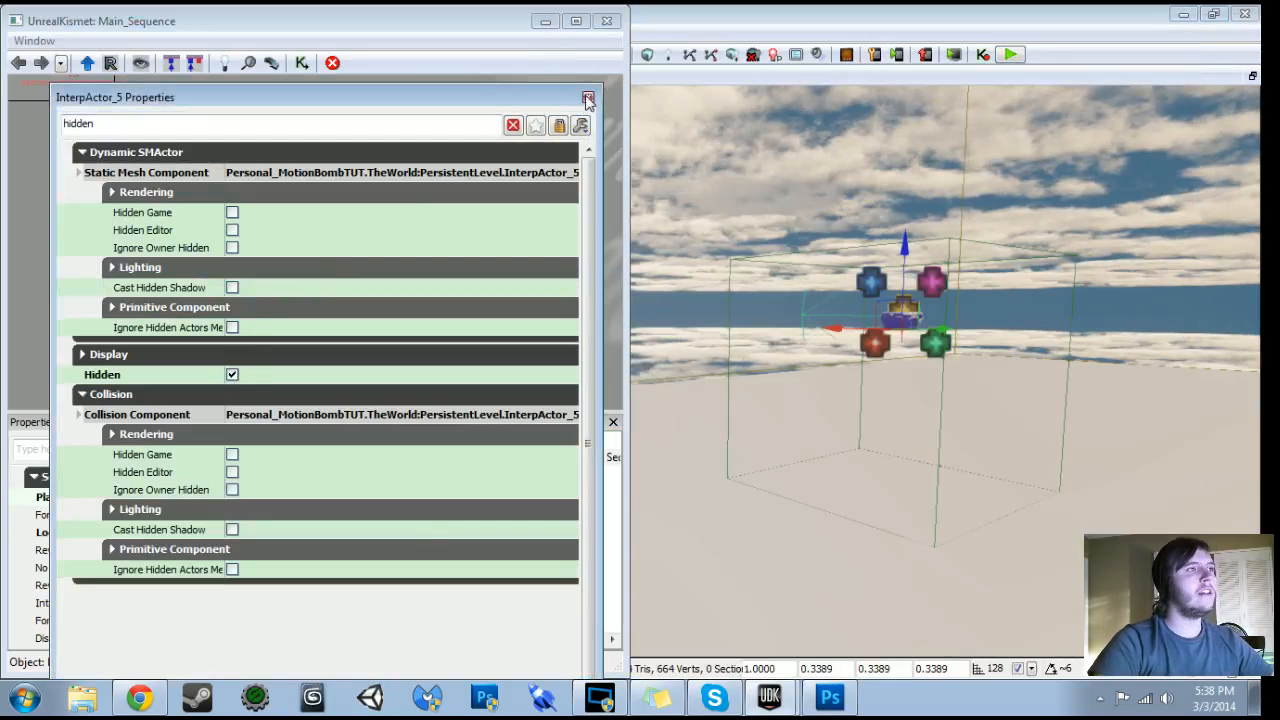
click(588, 99)
Duplicate the Level Loaded event, place the copy below the Matinee setup, and break the copy's link to the Matinee
click(576, 21)
drag(567, 263, 749, 360)
scroll(799, 185, up, 3)
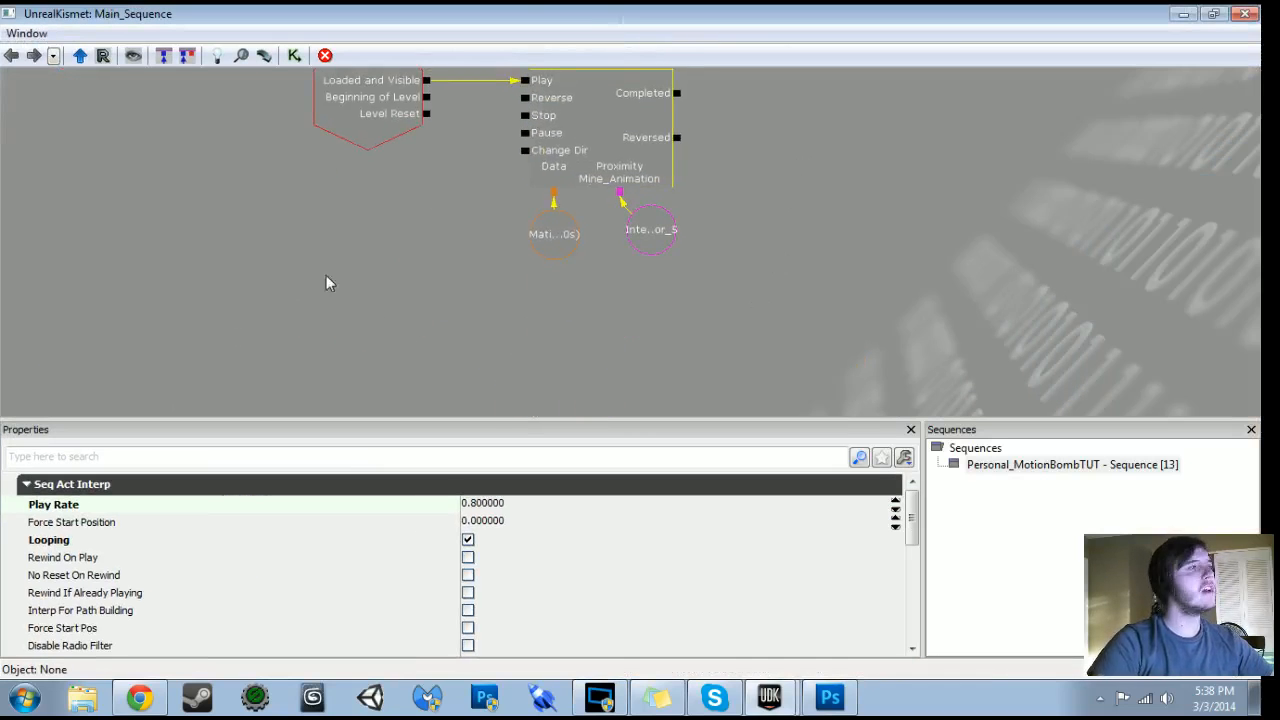
click(380, 120)
key(ctrl+c)
key(ctrl+v)
drag(318, 238, 336, 172)
ctrl+drag(400, 95, 371, 337)
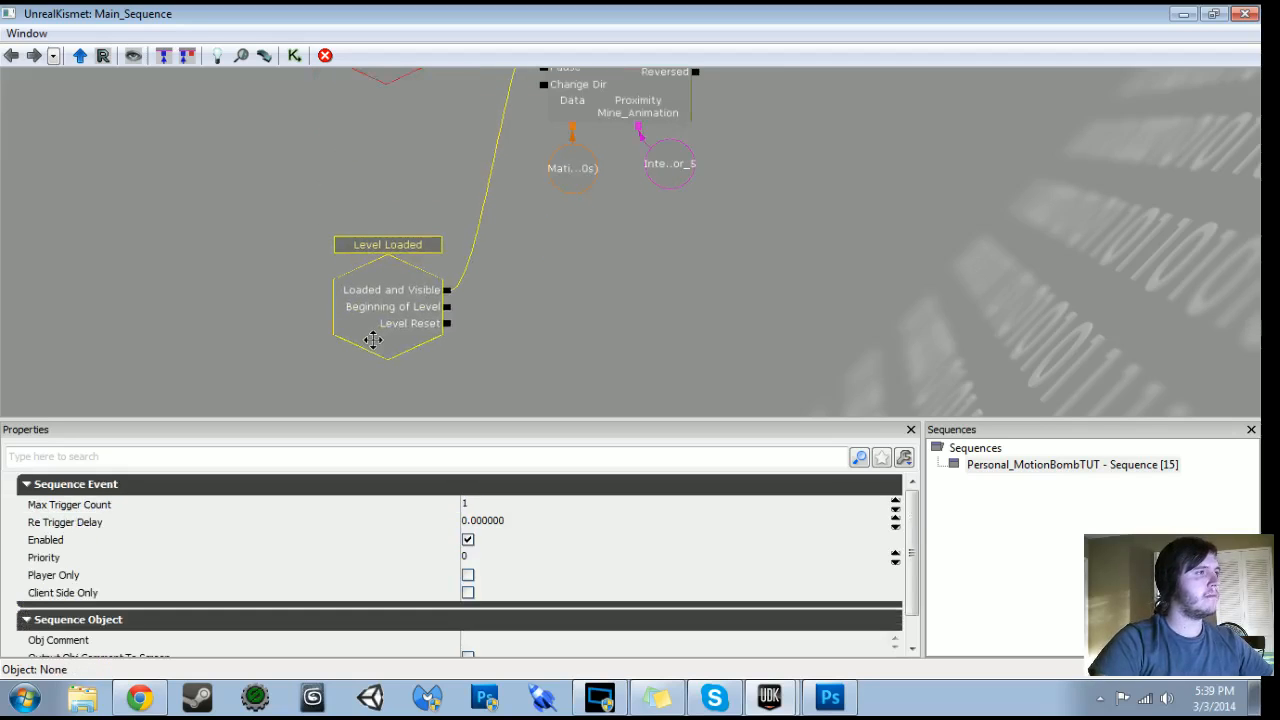
alt+click(447, 291)
Arrange the Kismet editor beside the level viewport and select the emitter at the mine
drag(565, 297, 501, 271)
key(super+Left)
drag(1010, 430, 1120, 380)
click(1070, 296)
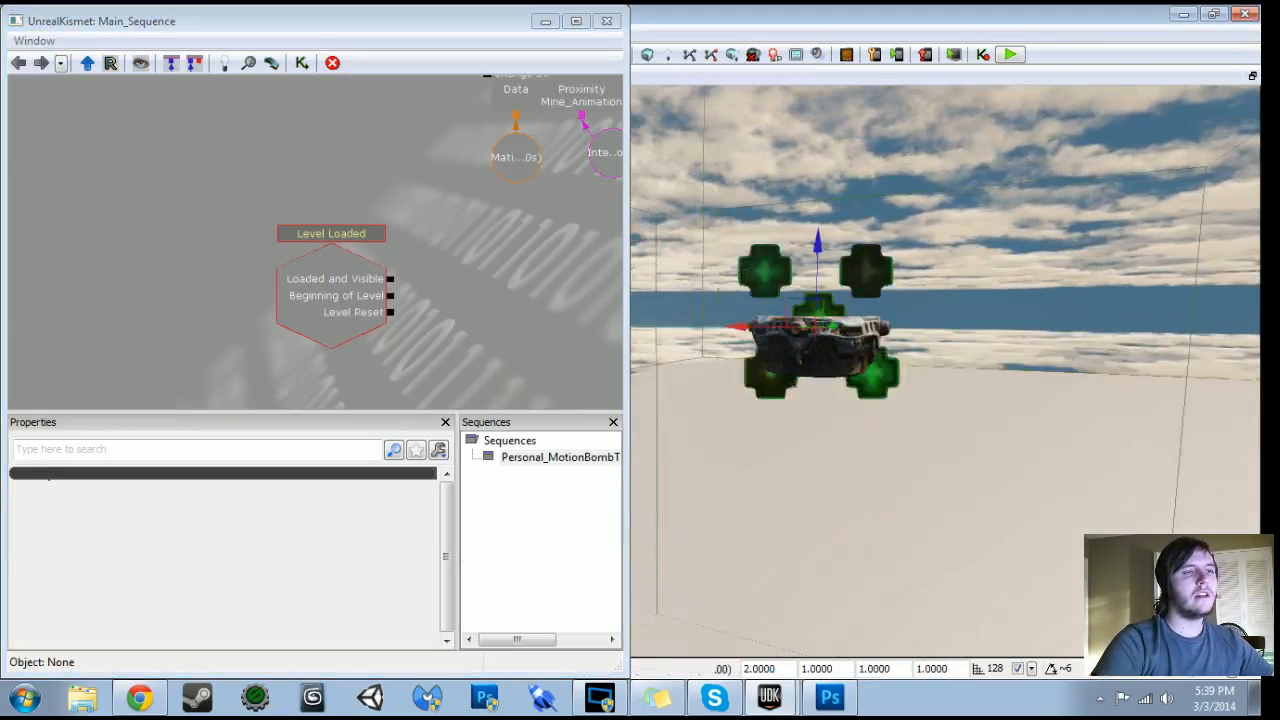
middle_drag(1050, 380, 1120, 377)
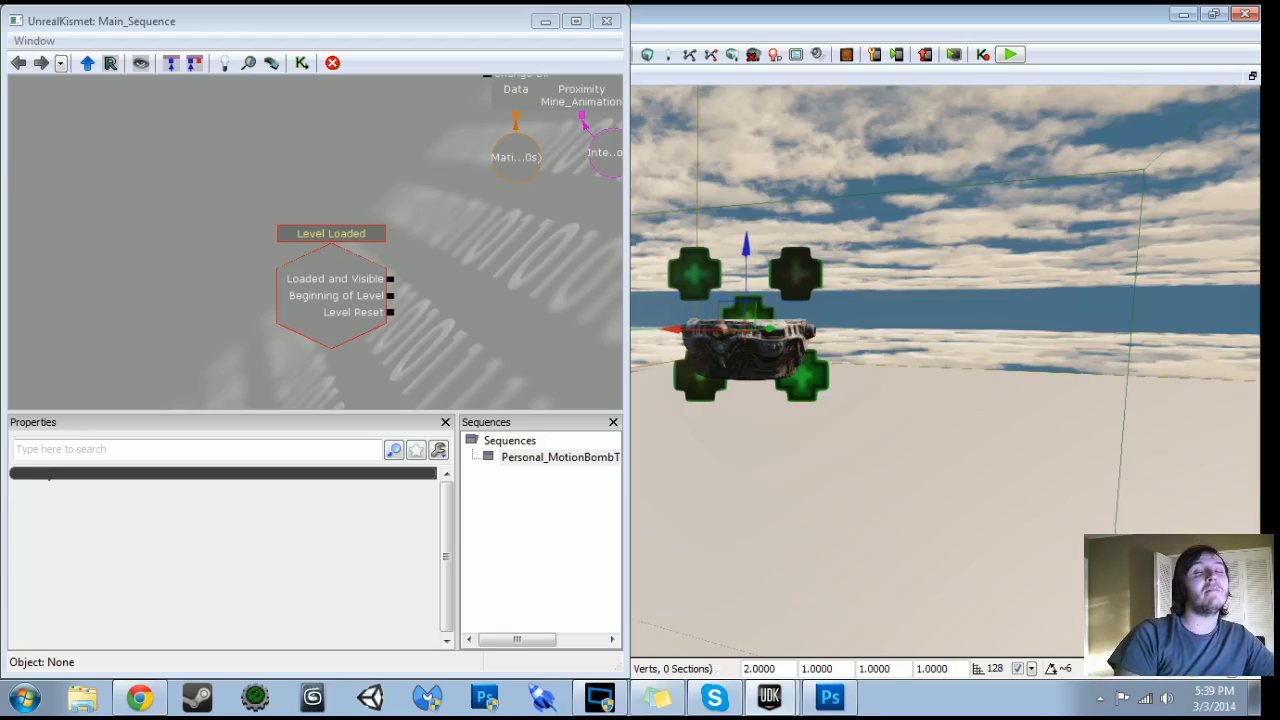
drag(550, 322, 366, 329)
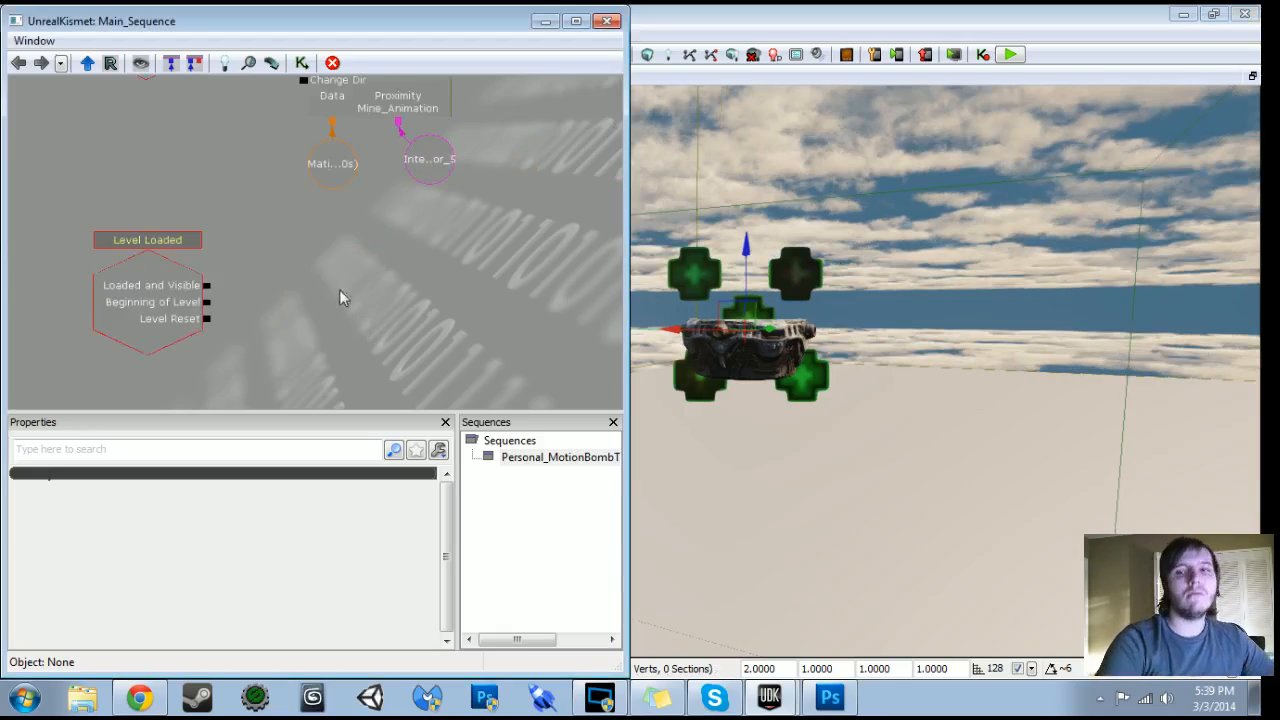
Add an Attach to Actor action beside the copied Level Loaded event and trigger it from Loaded and Visible
right_click(336, 297)
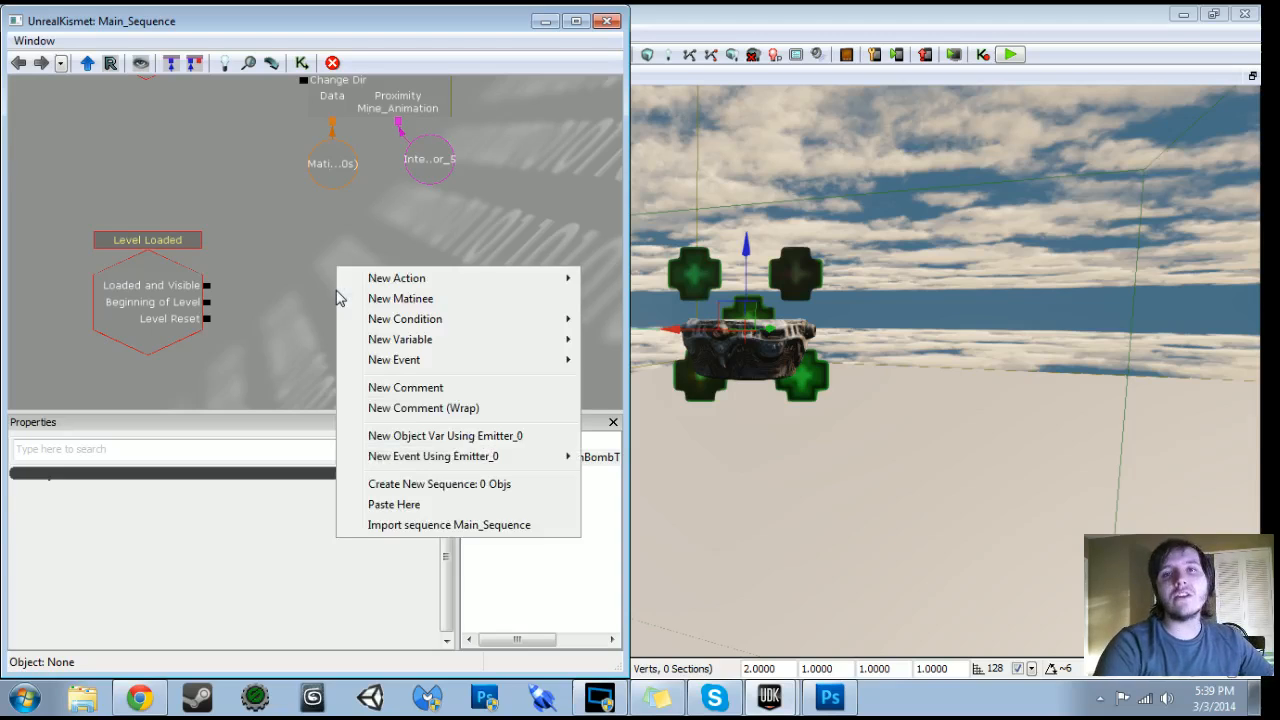
mouse_move(420, 279)
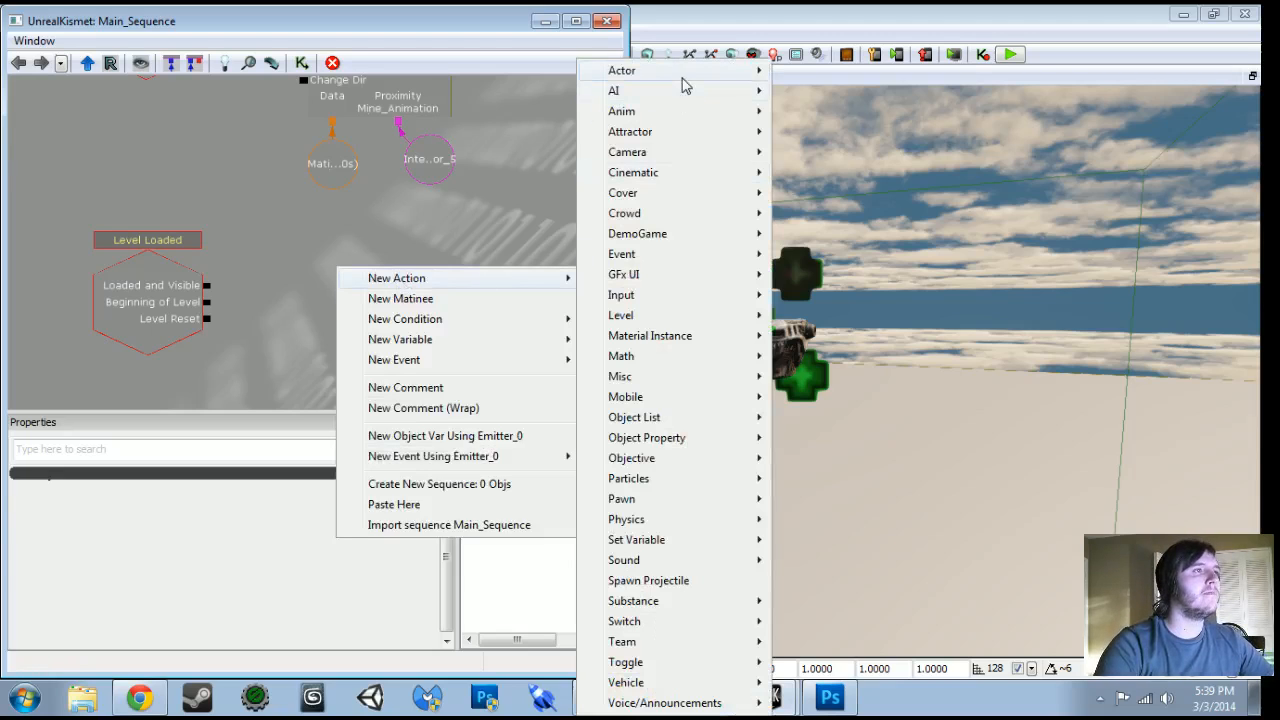
mouse_move(685, 80)
click(810, 131)
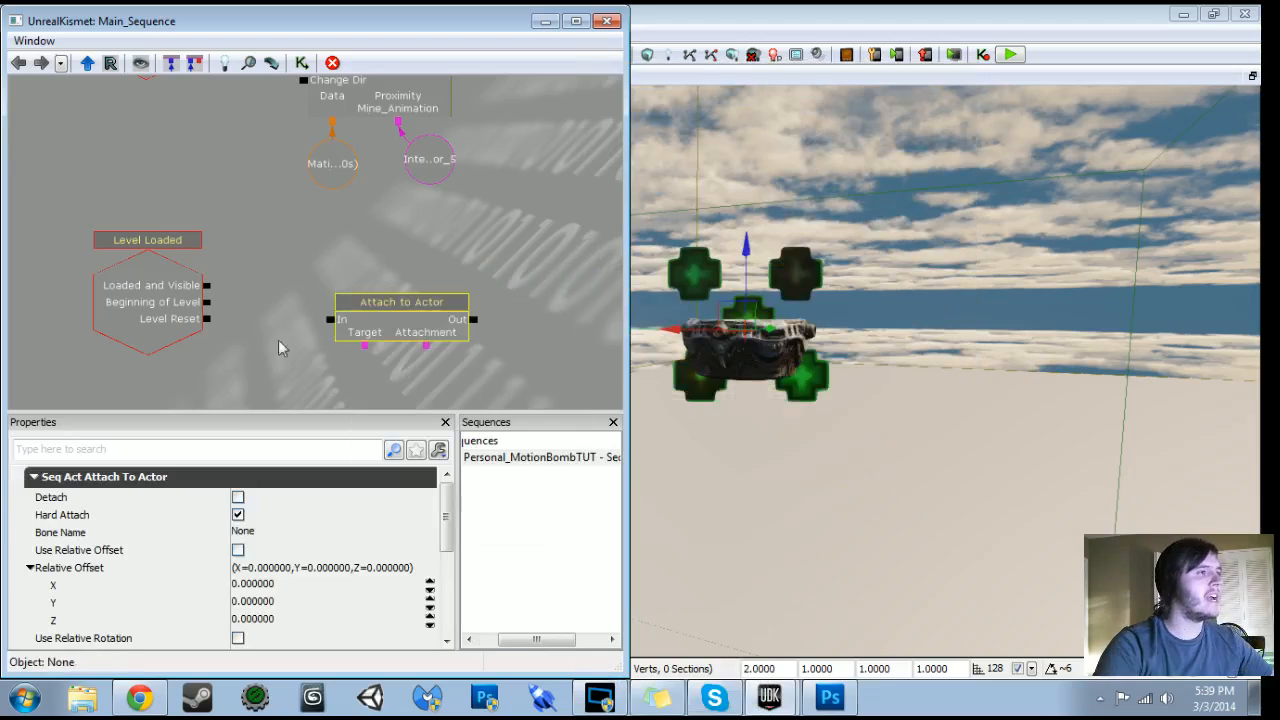
drag(206, 285, 330, 319)
ctrl+drag(410, 332, 364, 298)
Select the mine's InterpActor in the level and assign it as the Target of the Attach to Actor action
drag(880, 430, 780, 365)
click(880, 430)
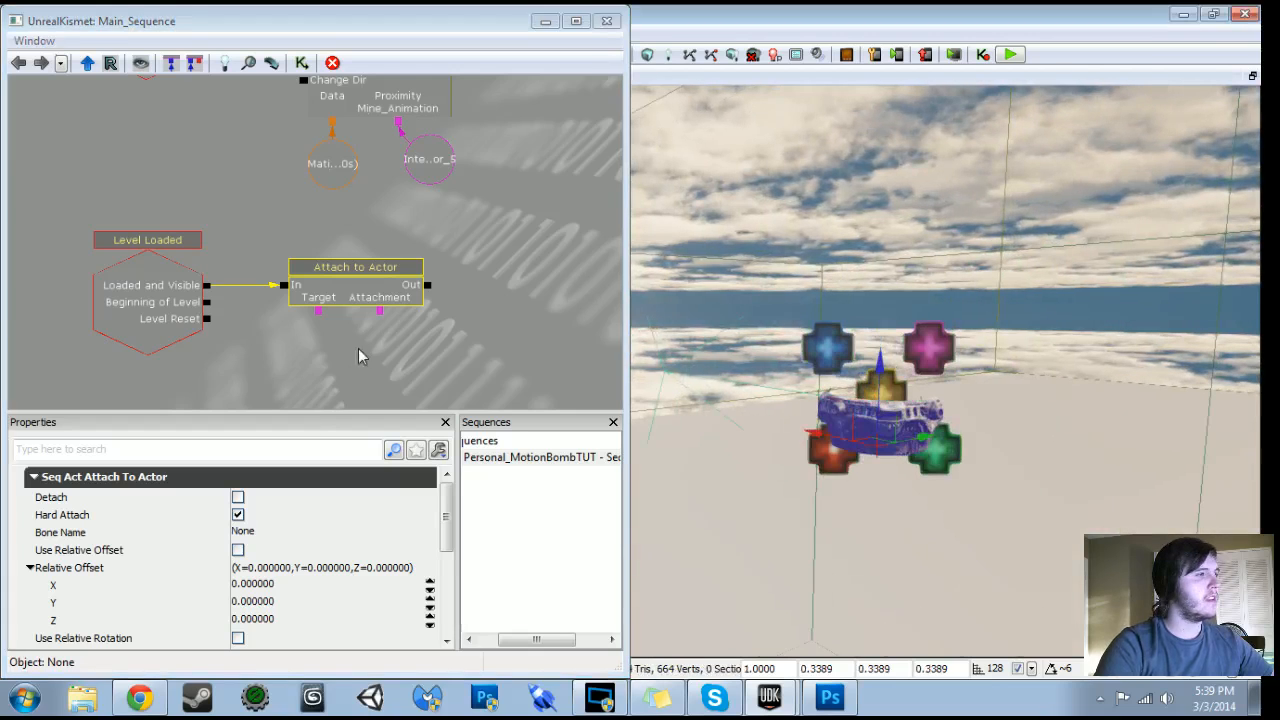
scroll(358, 348, up, 2)
click(366, 296)
right_click(366, 295)
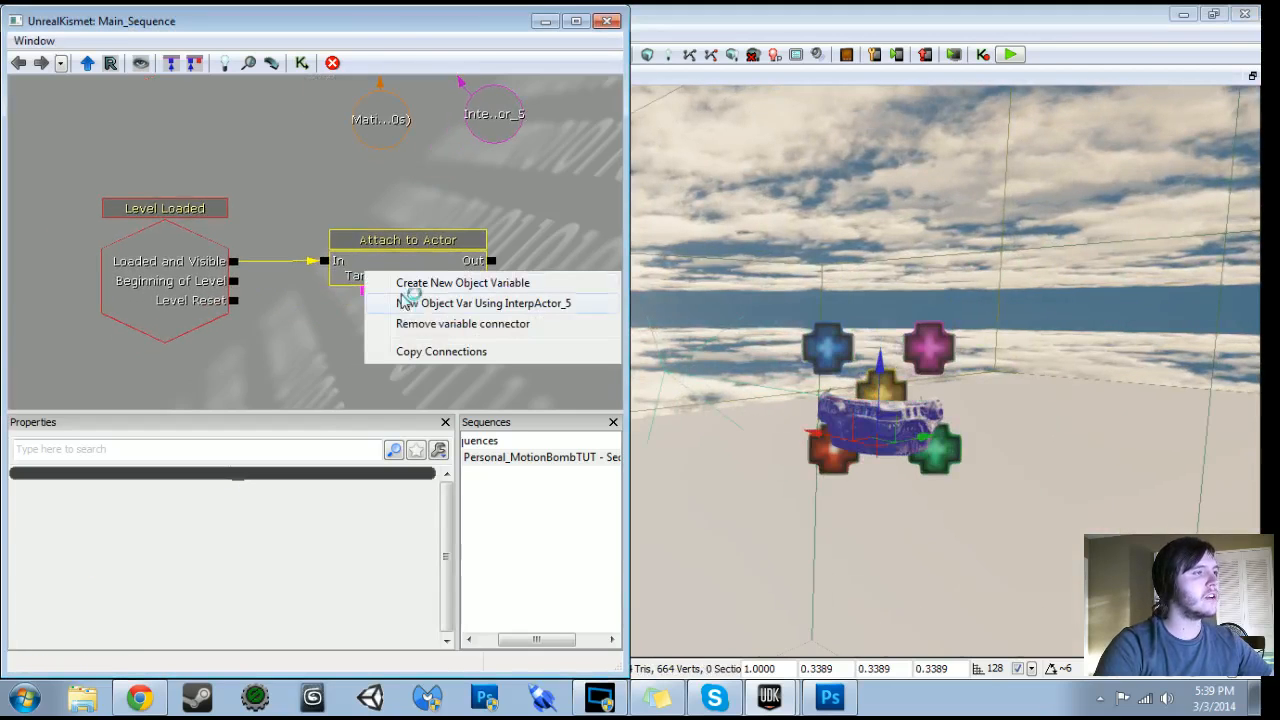
click(430, 304)
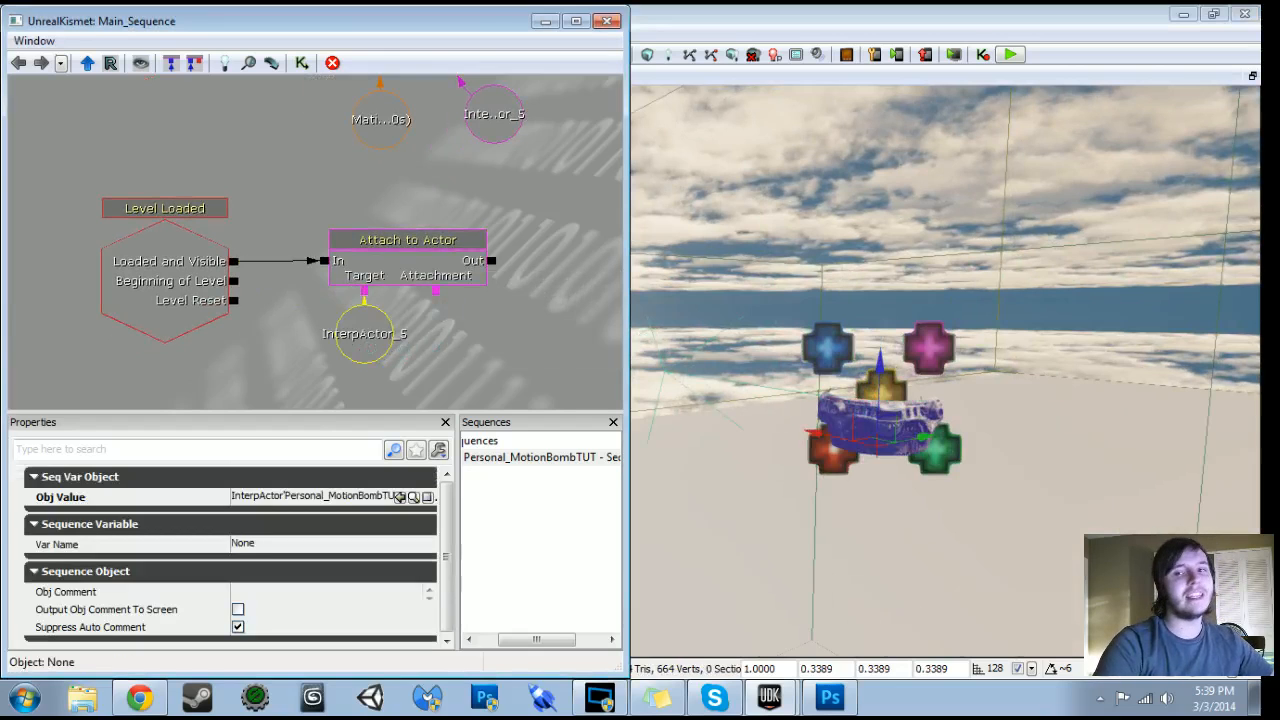
Select the mine's emitter in the level and assign it as the Attachment of the Attach to Actor action
drag(857, 508, 860, 560)
click(880, 441)
right_click(435, 292)
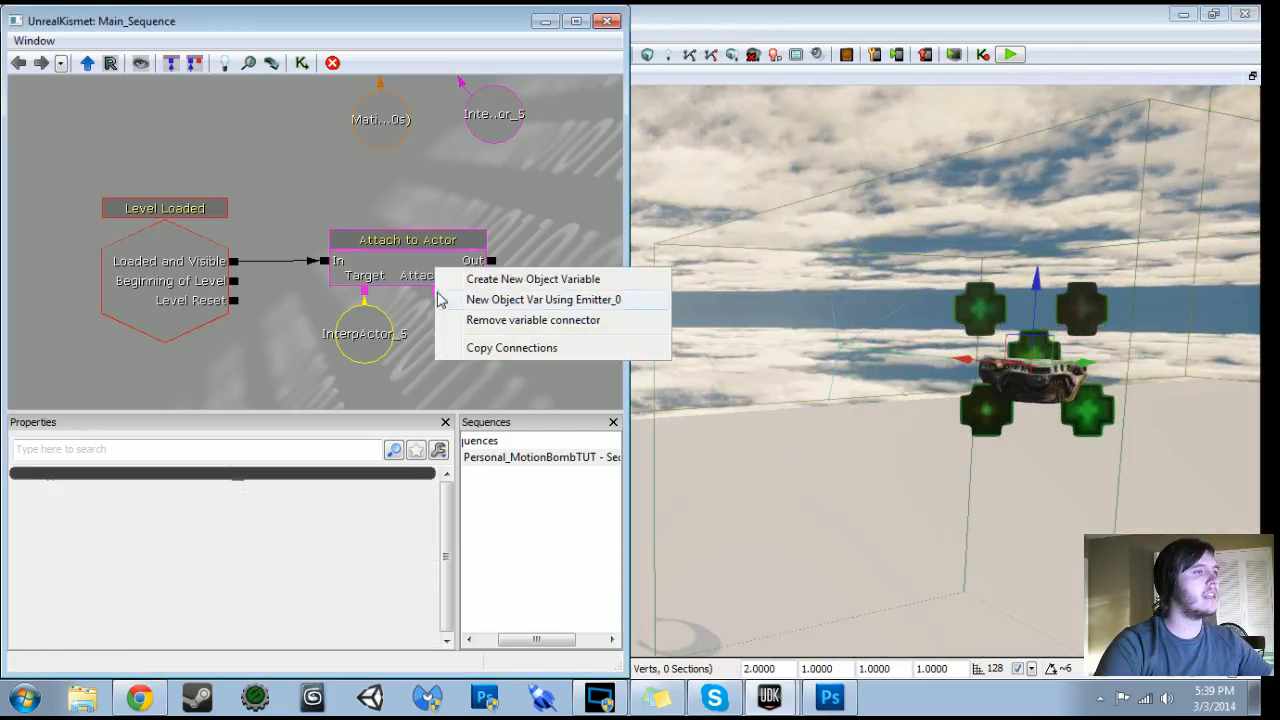
click(523, 294)
mouse_move(440, 340)
mouse_down()
mouse_move(472, 345)
mouse_move(451, 347)
mouse_up()
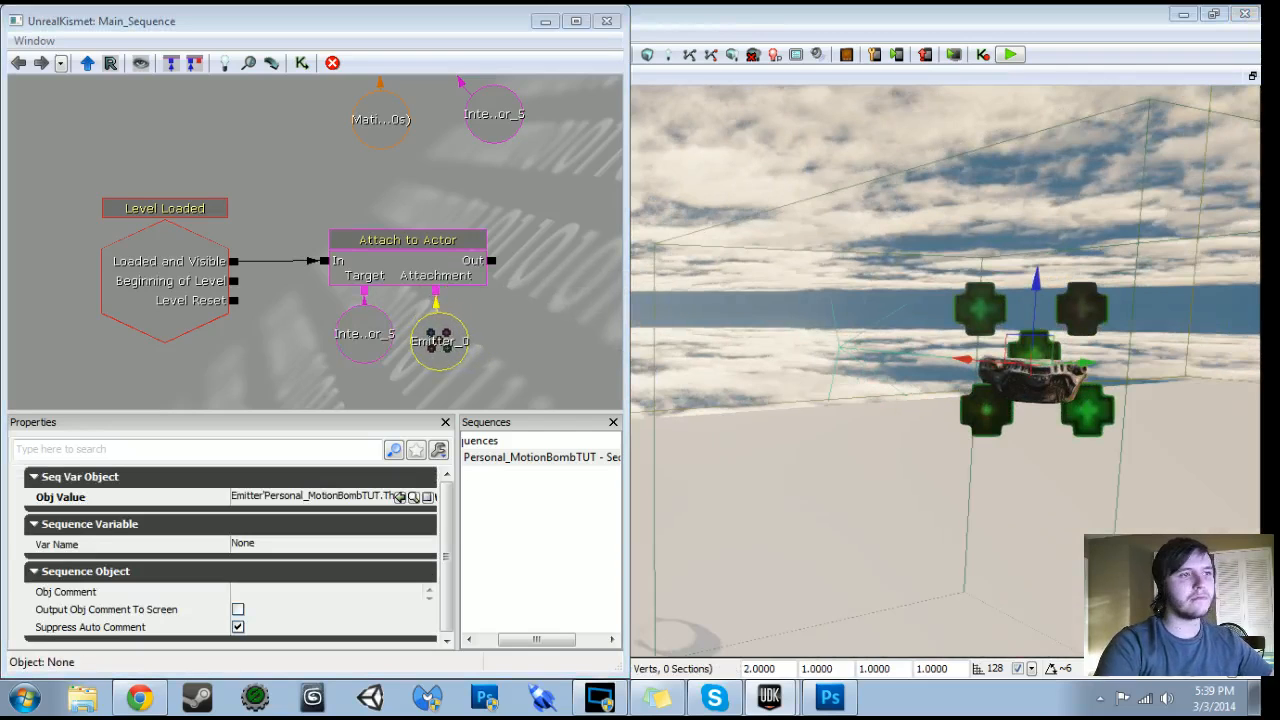
Duplicate the Level Loaded event again, place it below the Attach to Actor setup, and break the copy's output link
scroll(323, 250, down, 5)
drag(534, 334, 520, 380)
scroll(299, 275, up, 4)
click(170, 330)
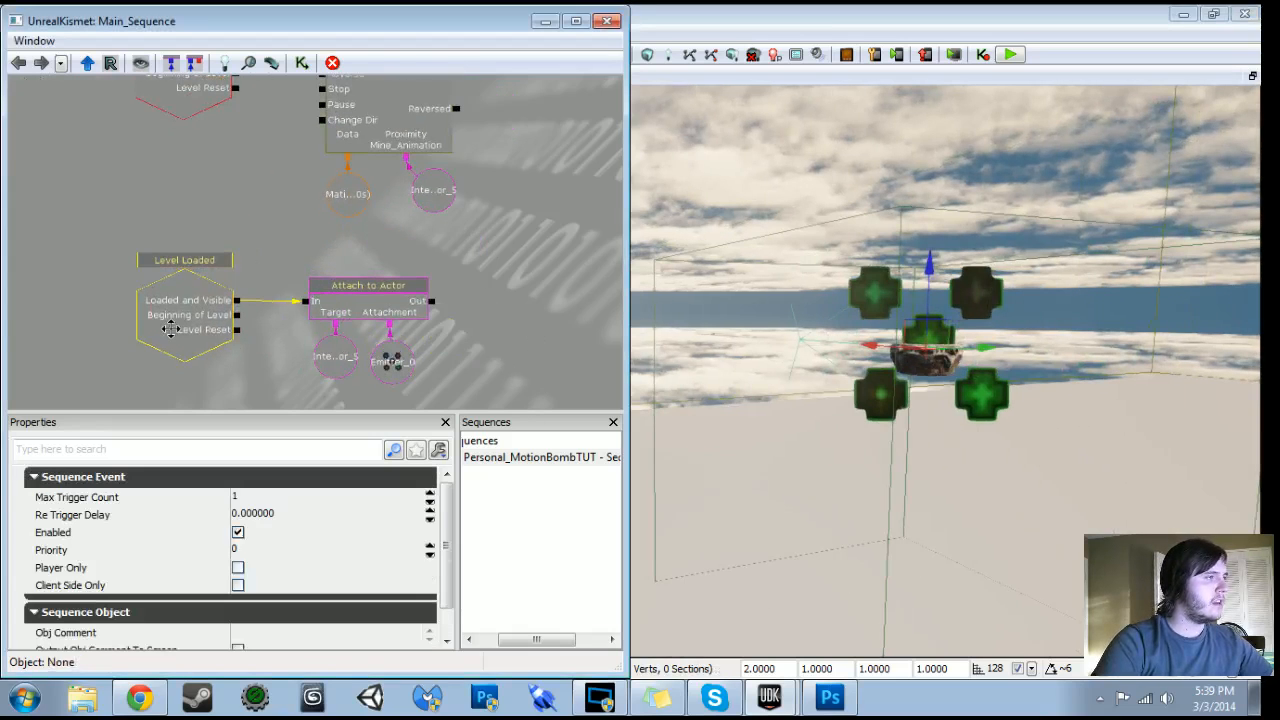
drag(171, 334, 237, 208)
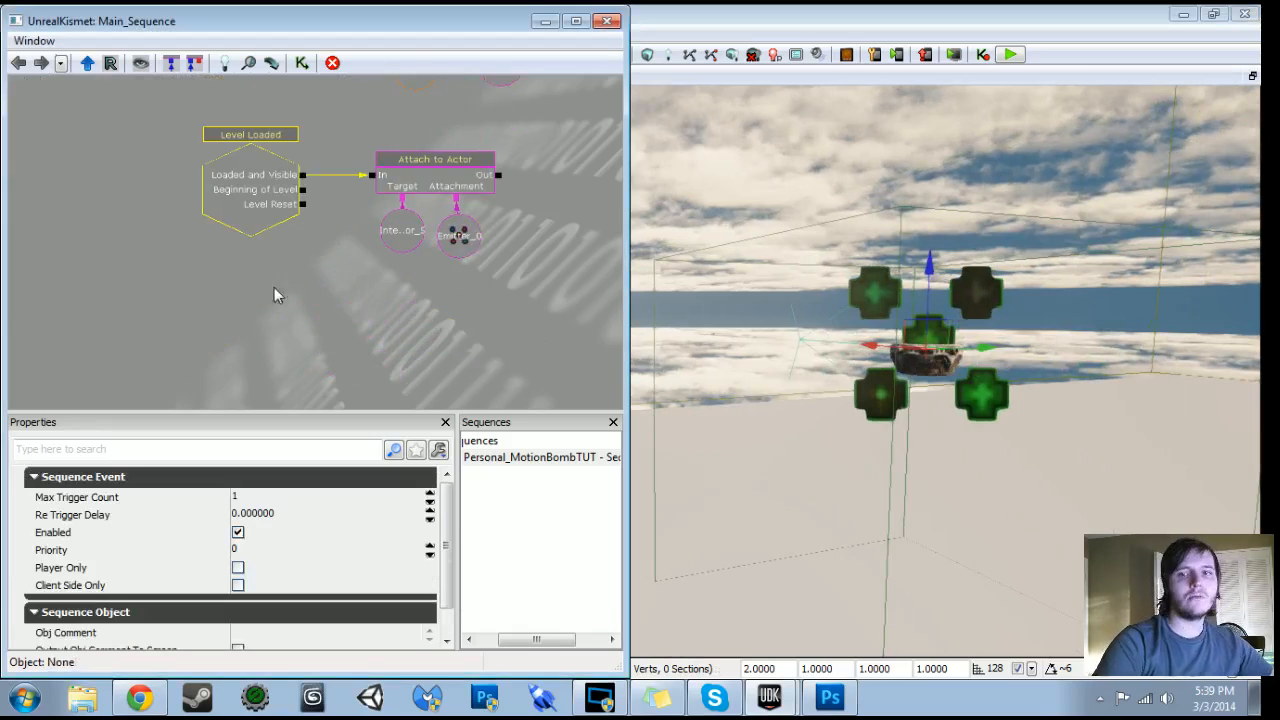
key(ctrl+c)
key(ctrl+v)
drag(244, 258, 277, 211)
ctrl+drag(306, 165, 280, 306)
alt+click(332, 297)
drag(417, 313, 373, 309)
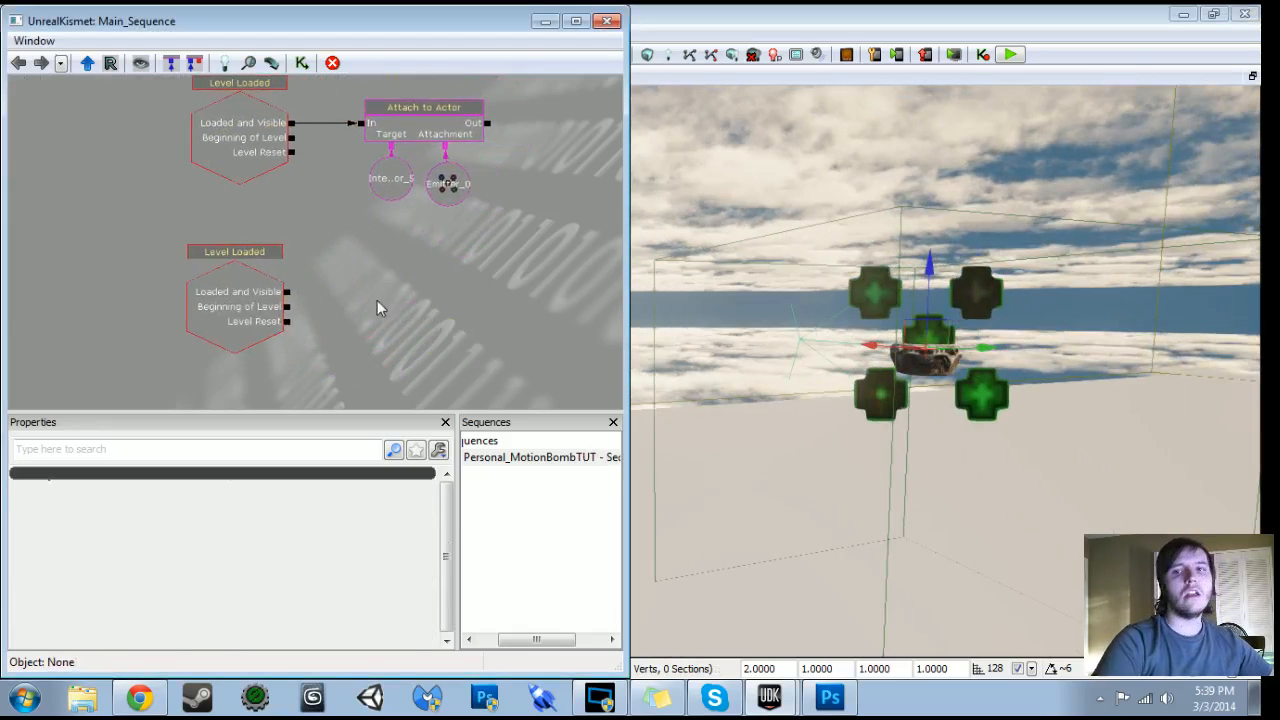
Add a Console Command action beside the newest Level Loaded event and trigger it from Loaded and Visible
right_click(391, 283)
mouse_move(525, 280)
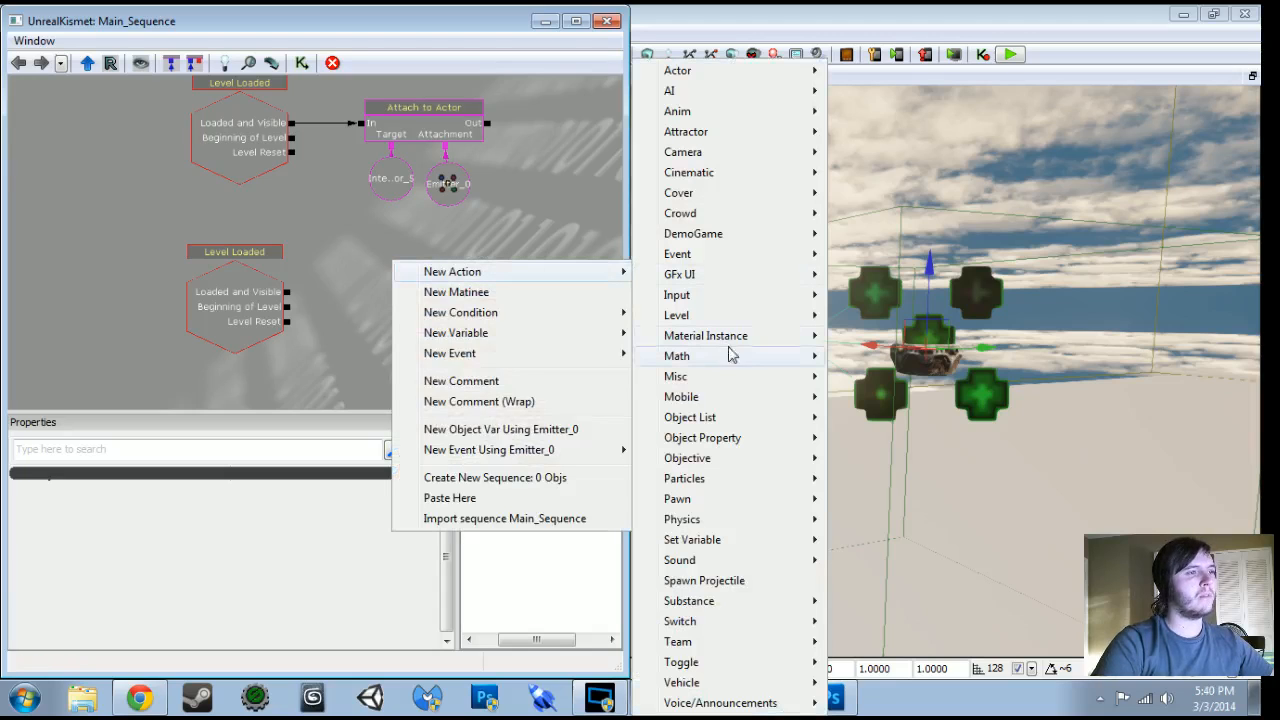
mouse_move(727, 376)
click(918, 396)
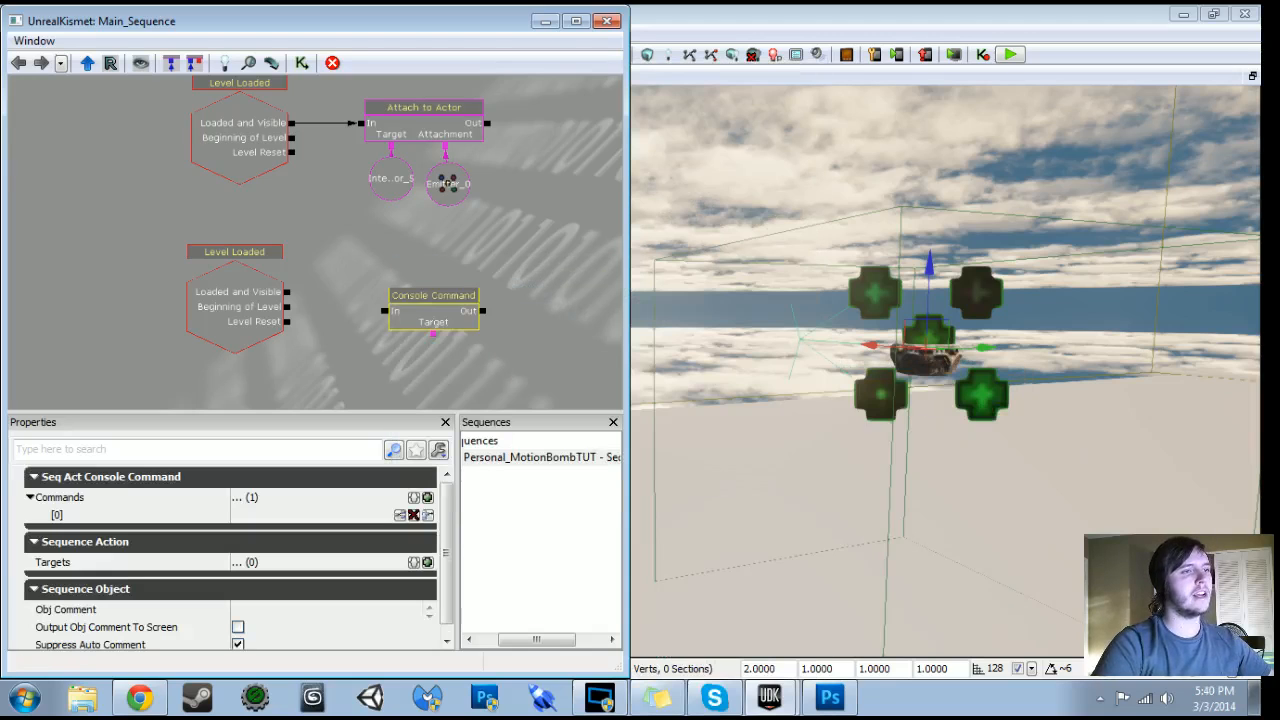
drag(288, 291, 407, 290)
drag(417, 351, 379, 325)
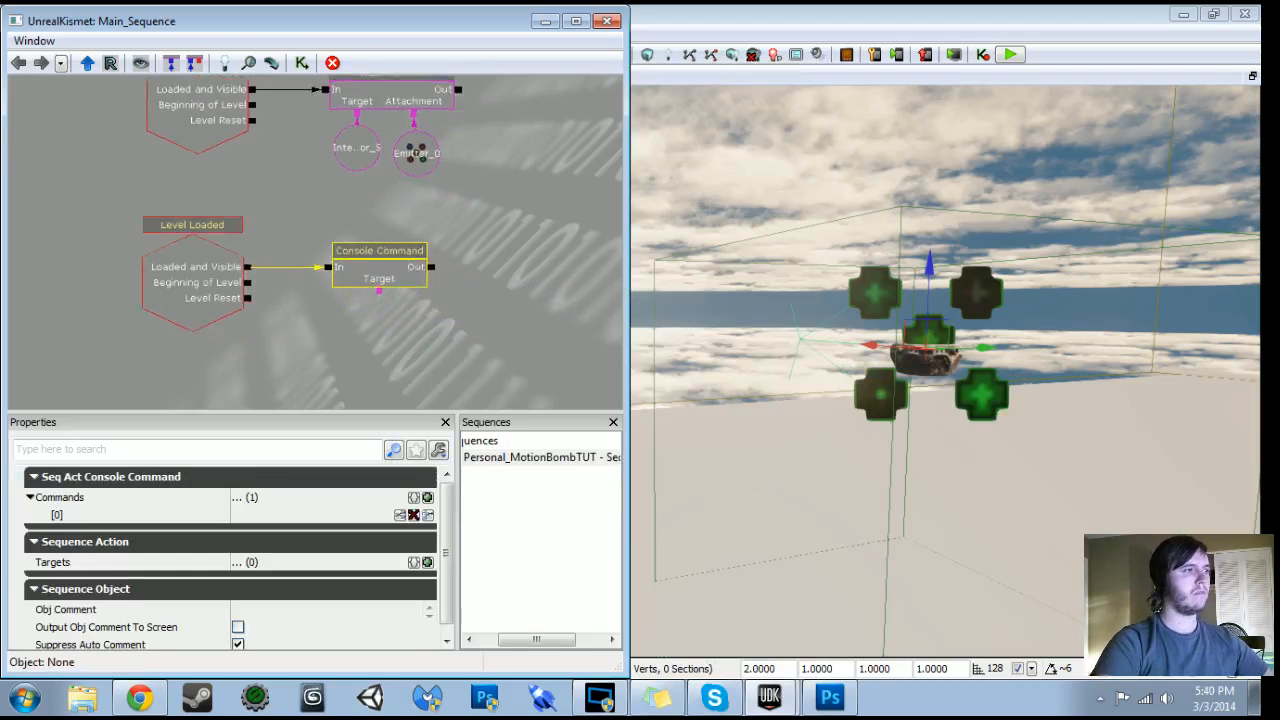
scroll(379, 325, up, 2)
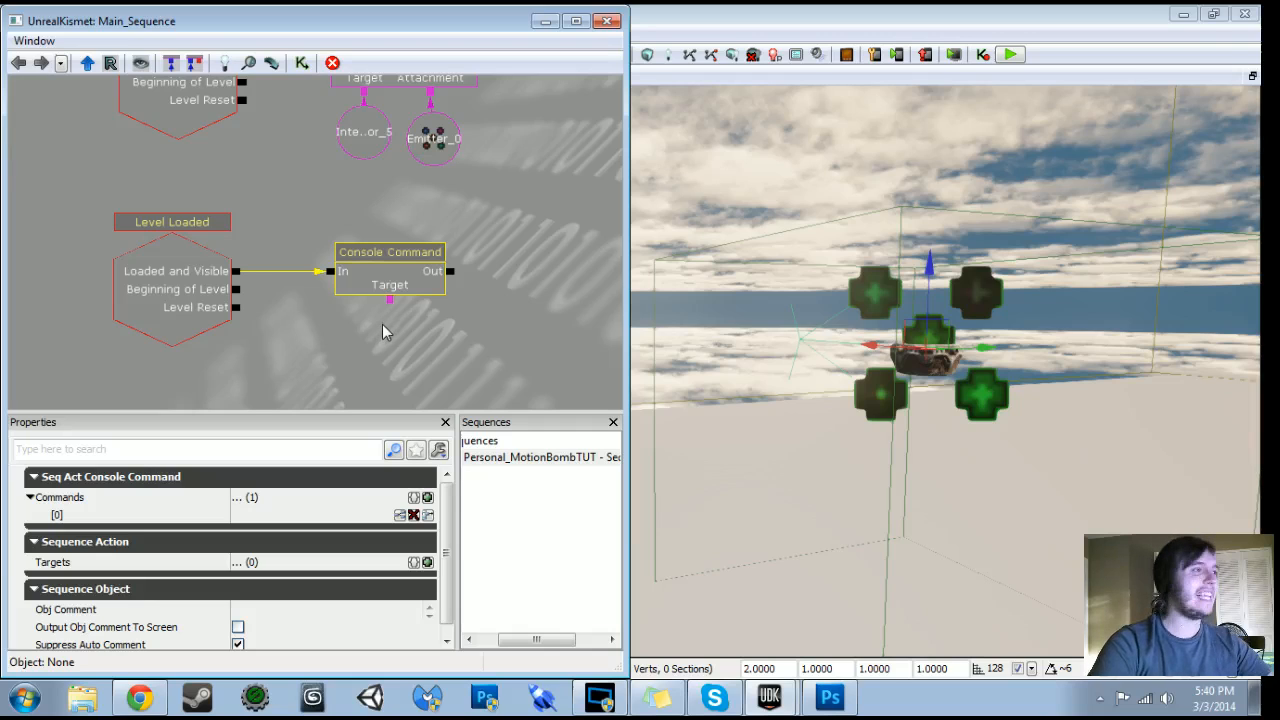
Create a Player variable as the Console Command's Target and turn off All Players so it refers to Player 0
right_click(390, 301)
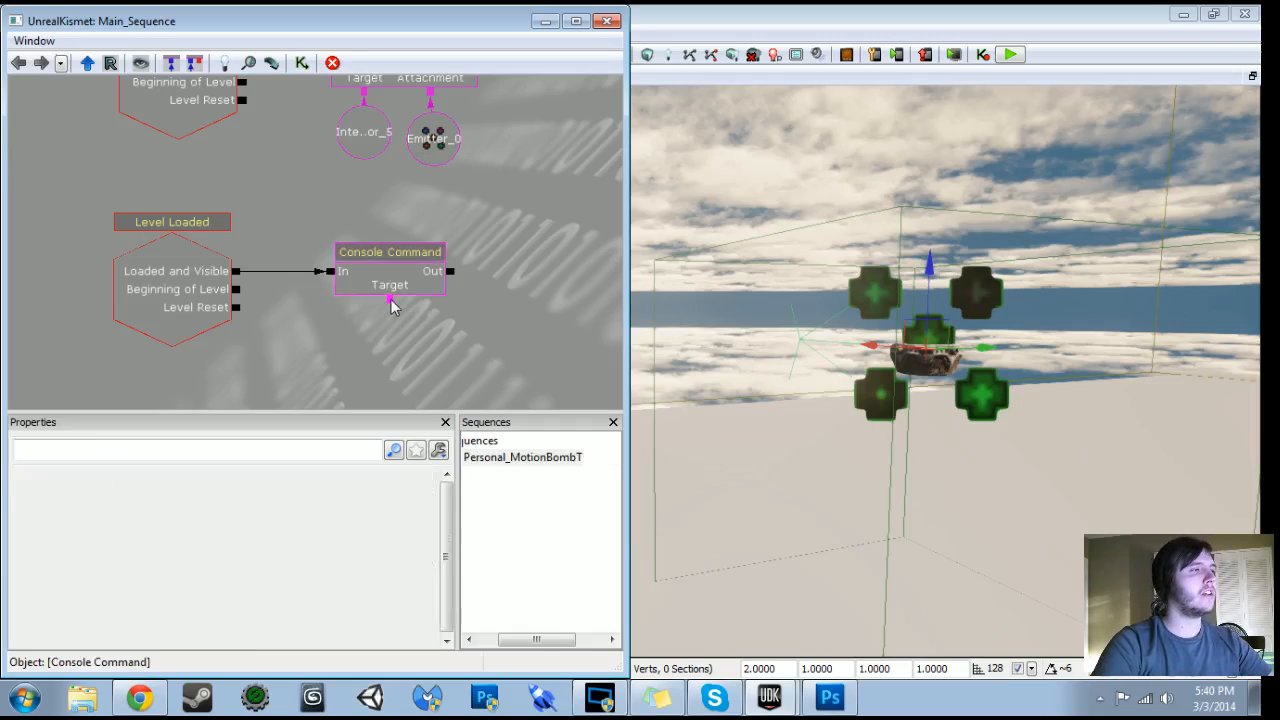
click(409, 344)
drag(409, 344, 382, 364)
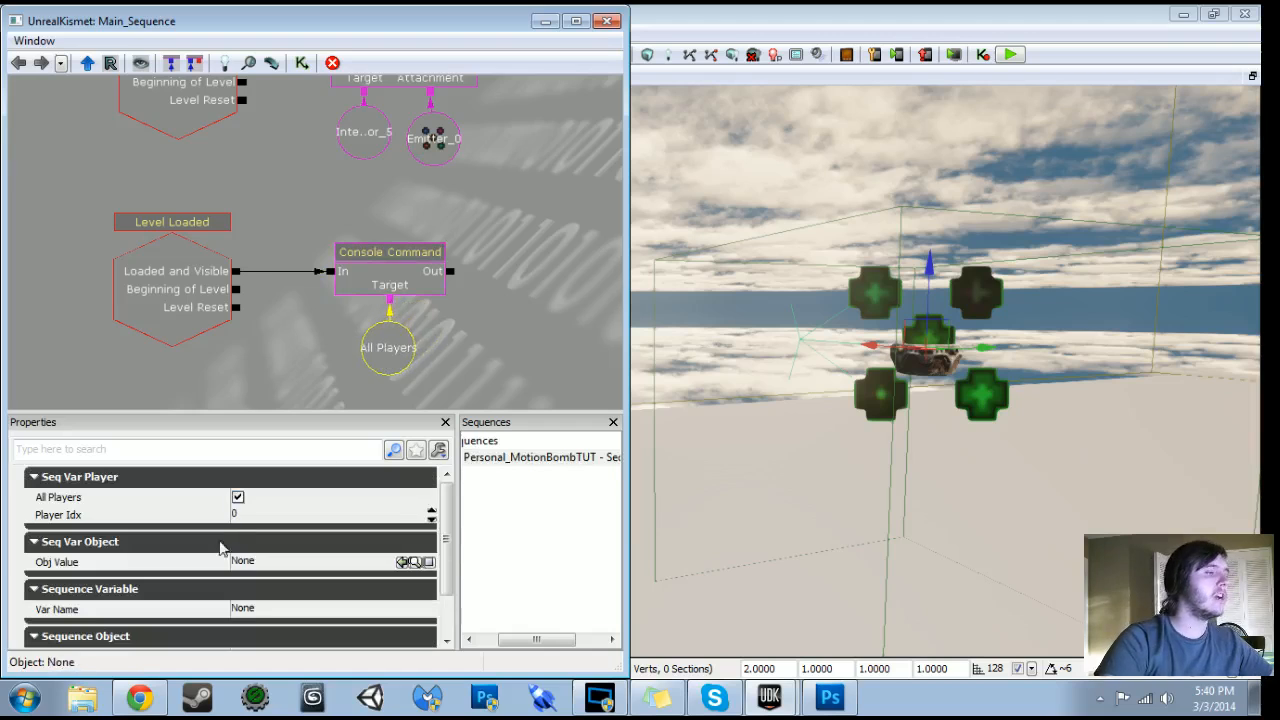
click(238, 497)
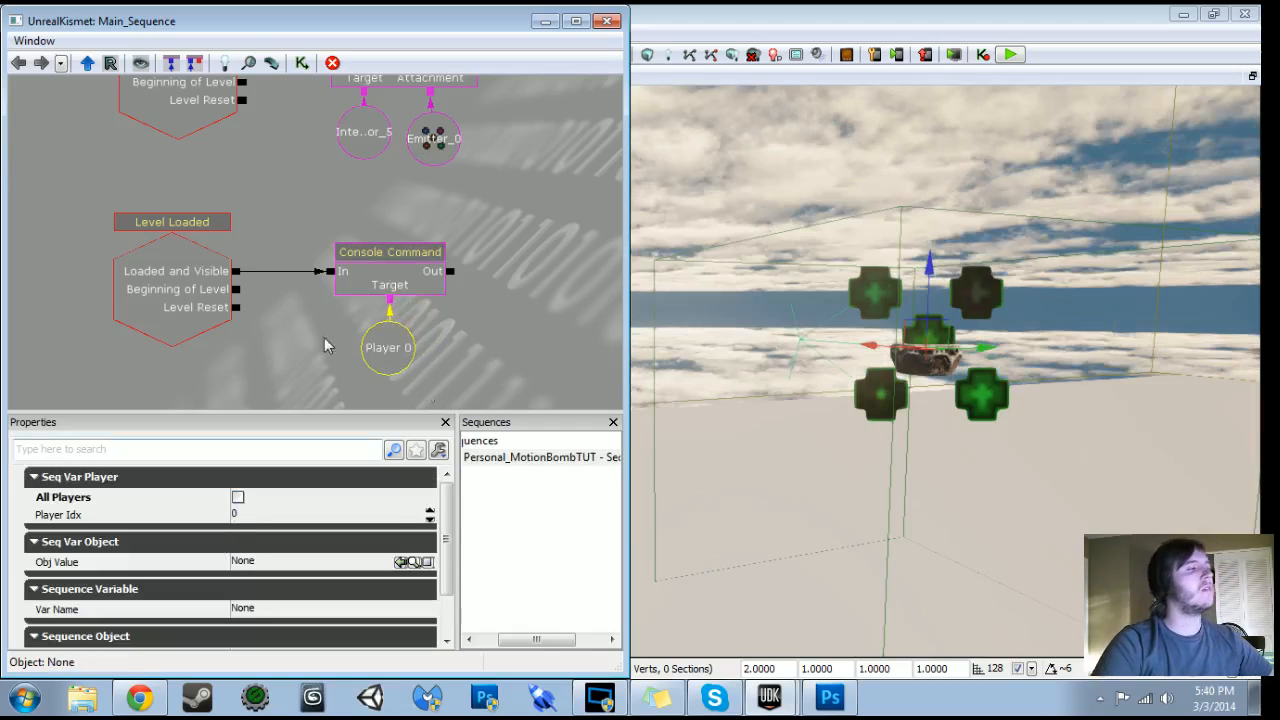
drag(288, 344, 244, 348)
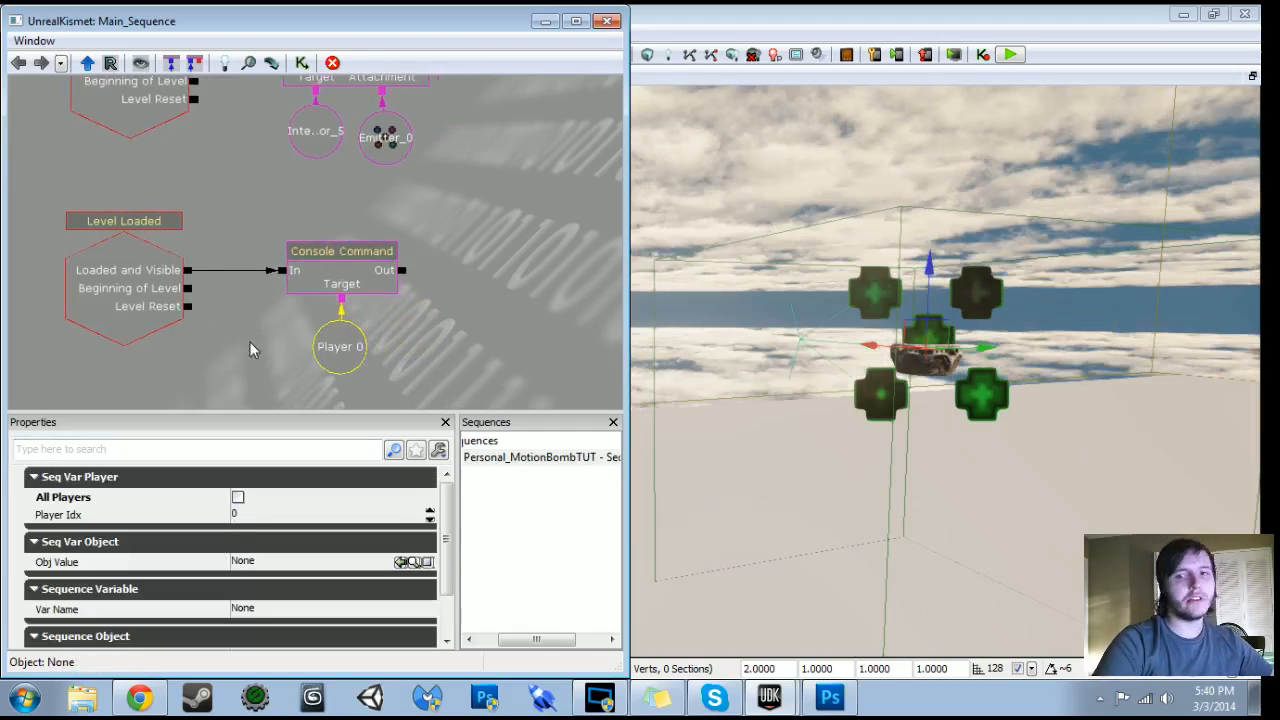
Set the Console Command action's first command to "Show Volumes"
click(321, 286)
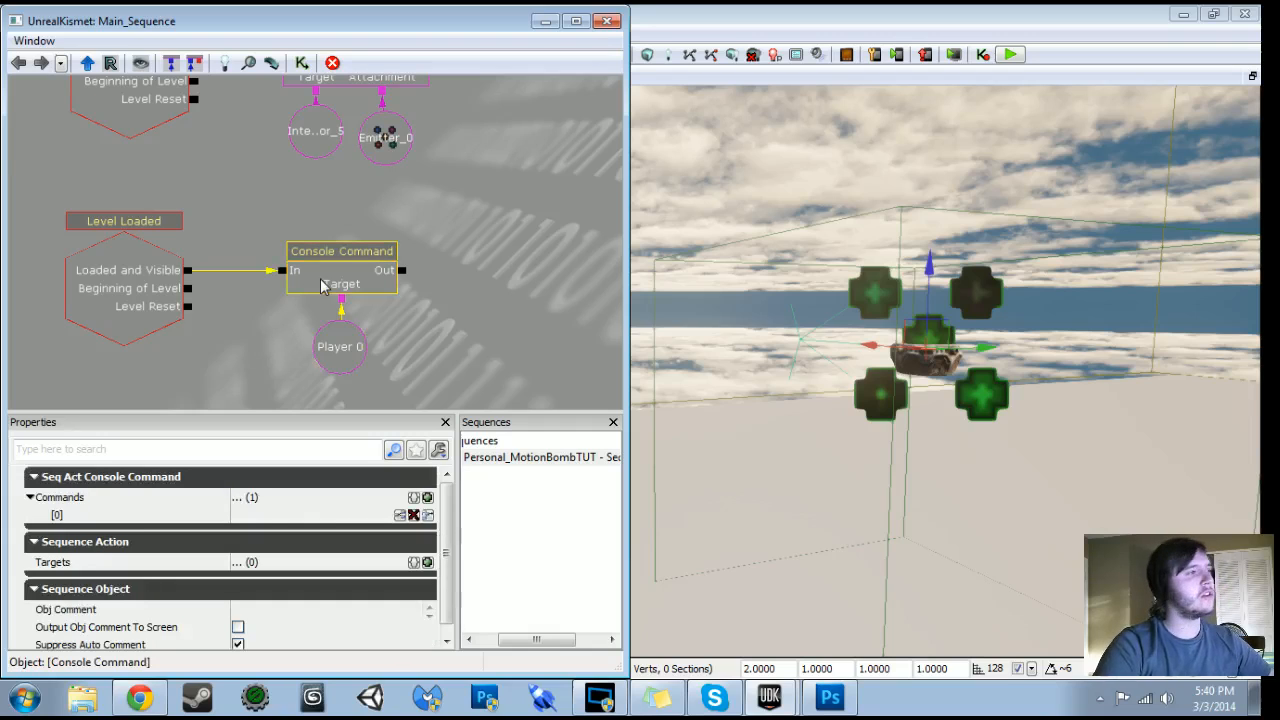
click(262, 516)
text(Show Volumes)
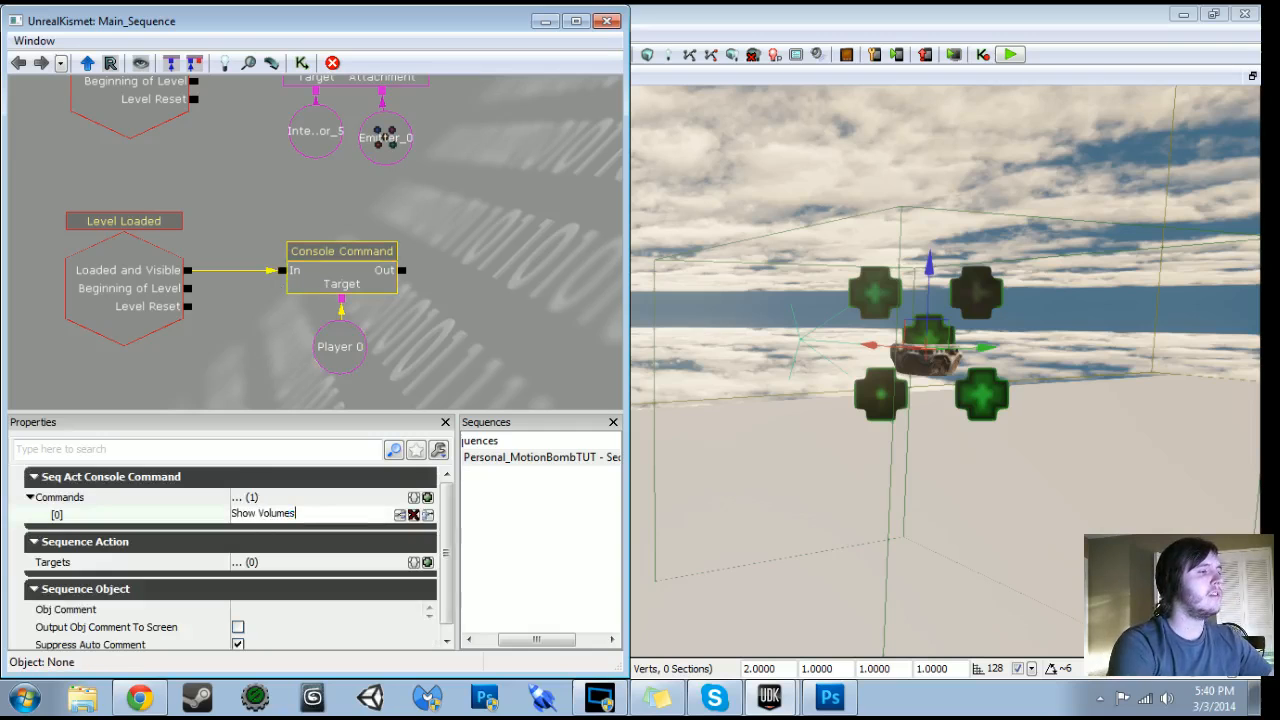
key(Return)
Play the level in the editor preview to check that the volumes are displayed, and exit the preview
drag(760, 260, 800, 450)
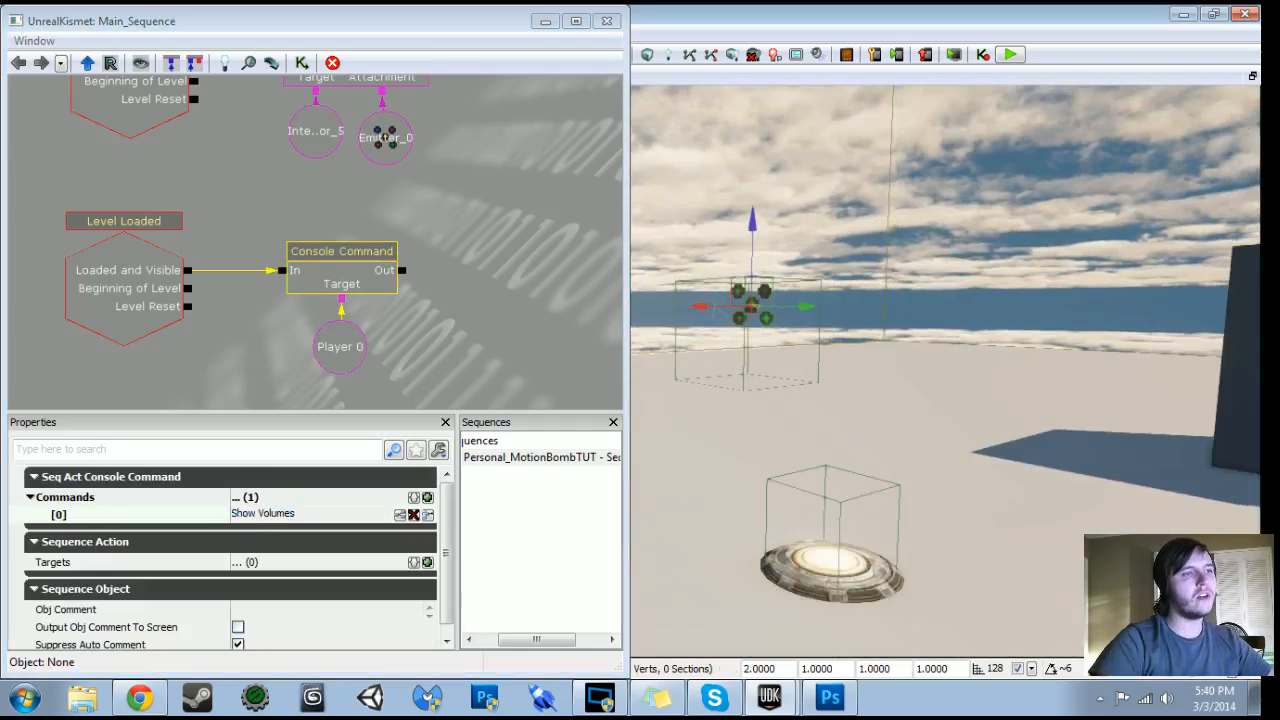
click(1011, 55)
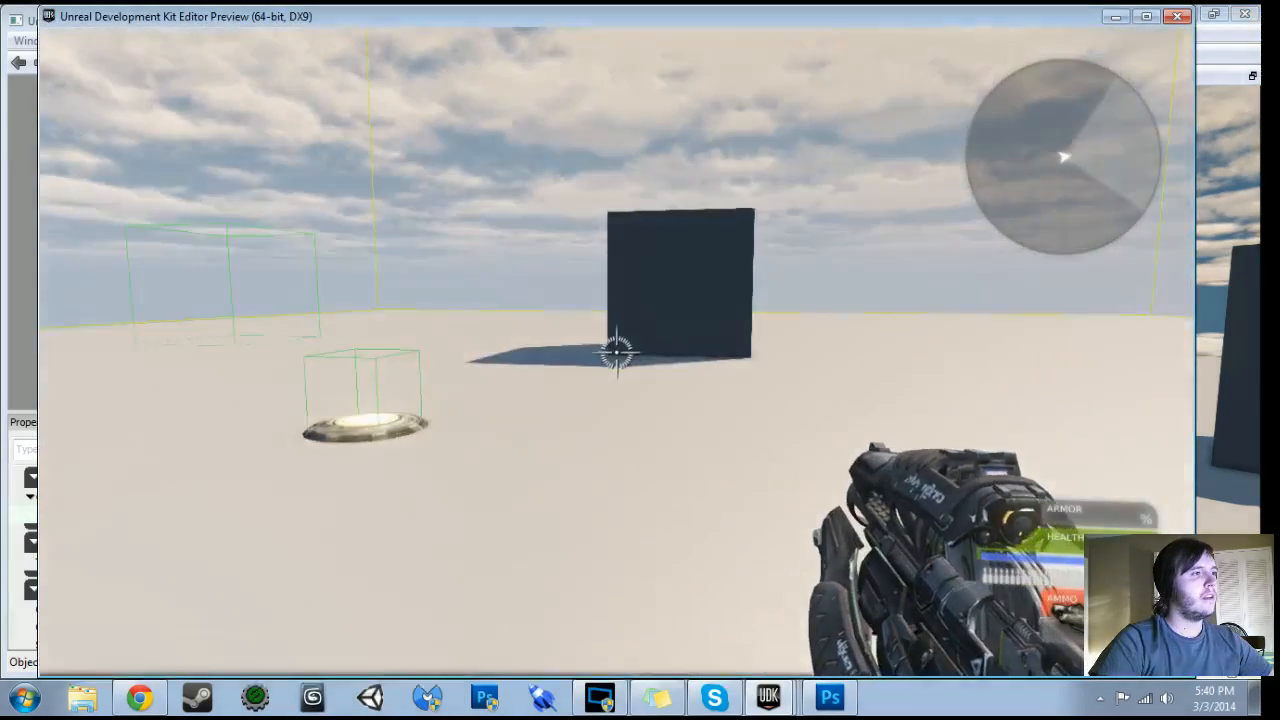
key(w)
key(w)
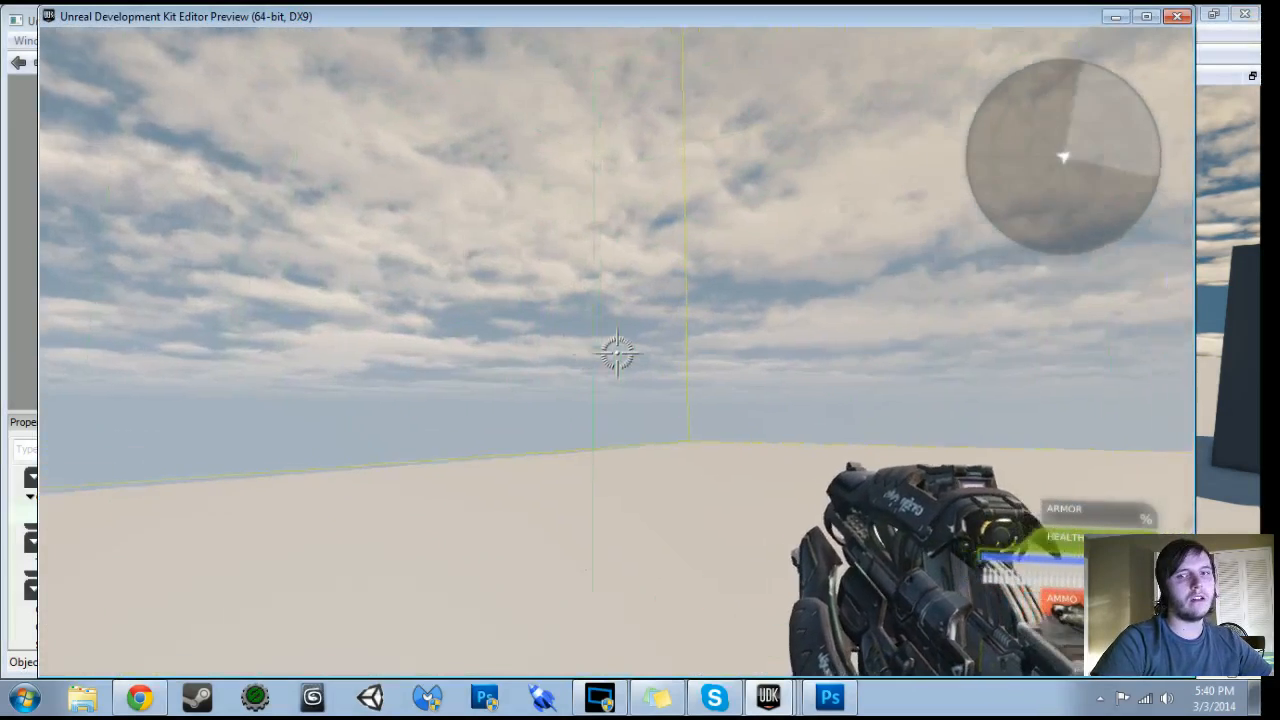
key(Escape)
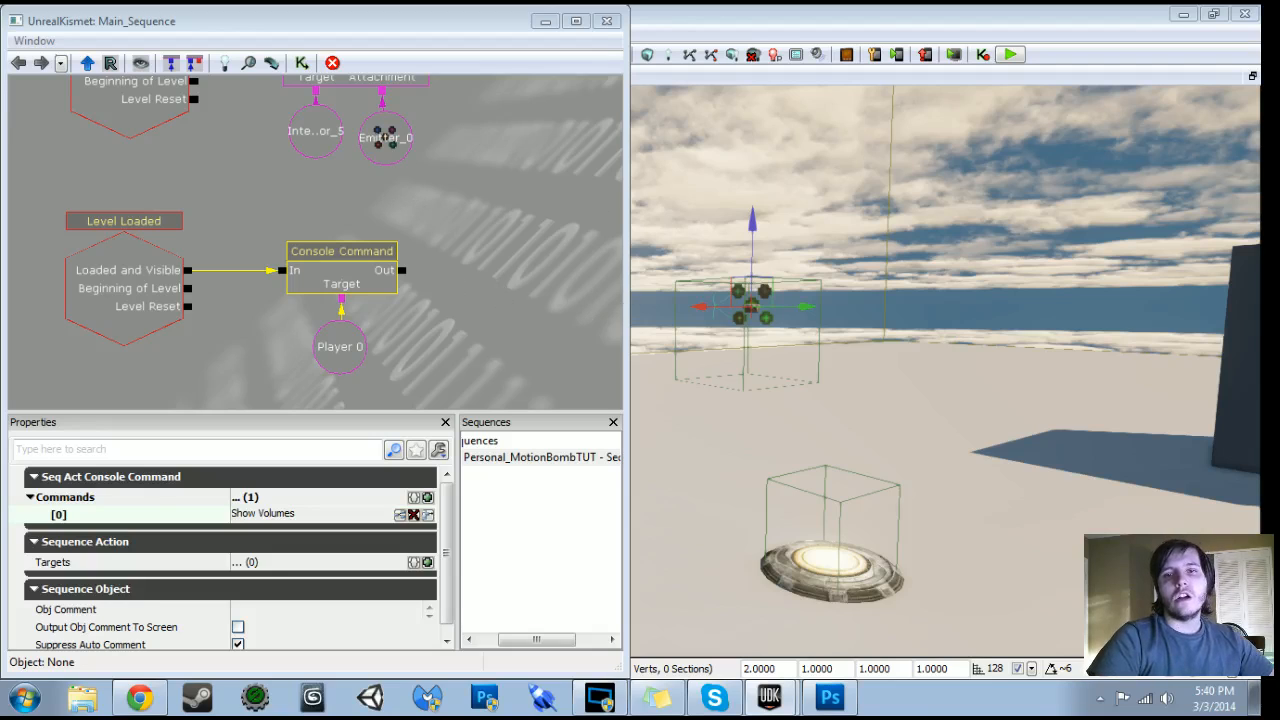
Add an Activate Remote Event action beside the Console Command action and trigger it from the Console Command's output
drag(543, 164, 397, 166)
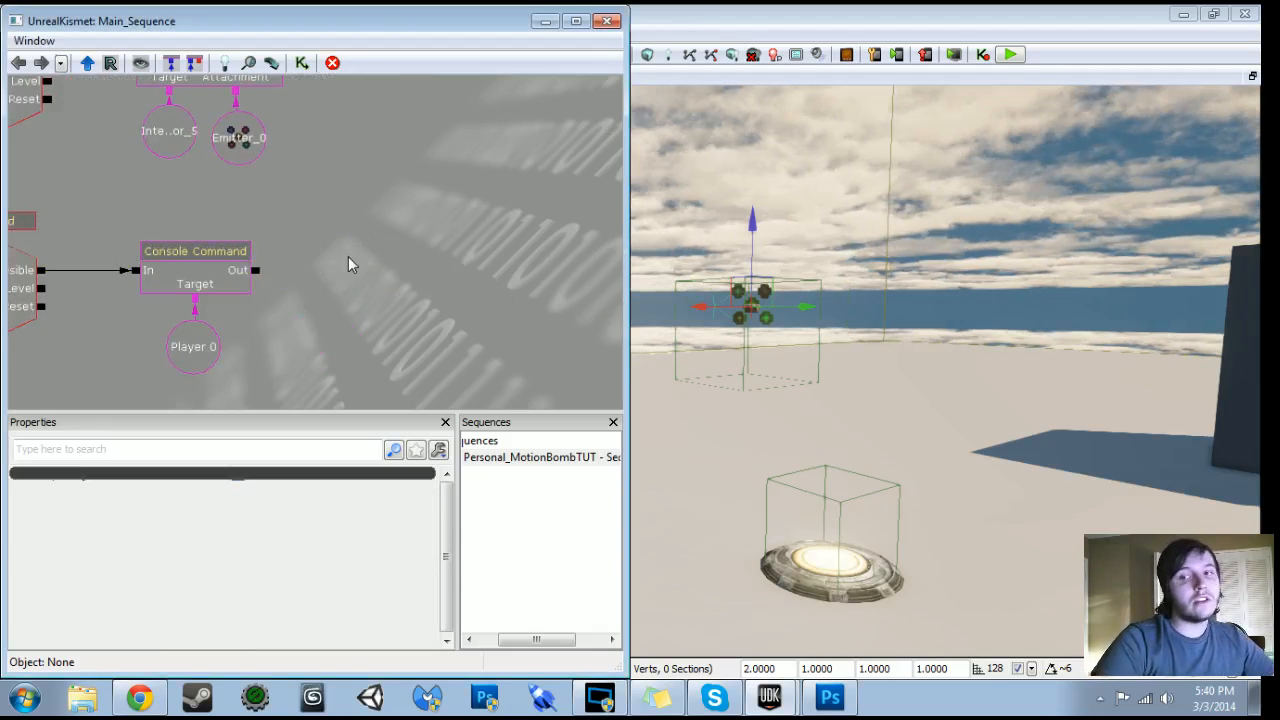
right_click(383, 262)
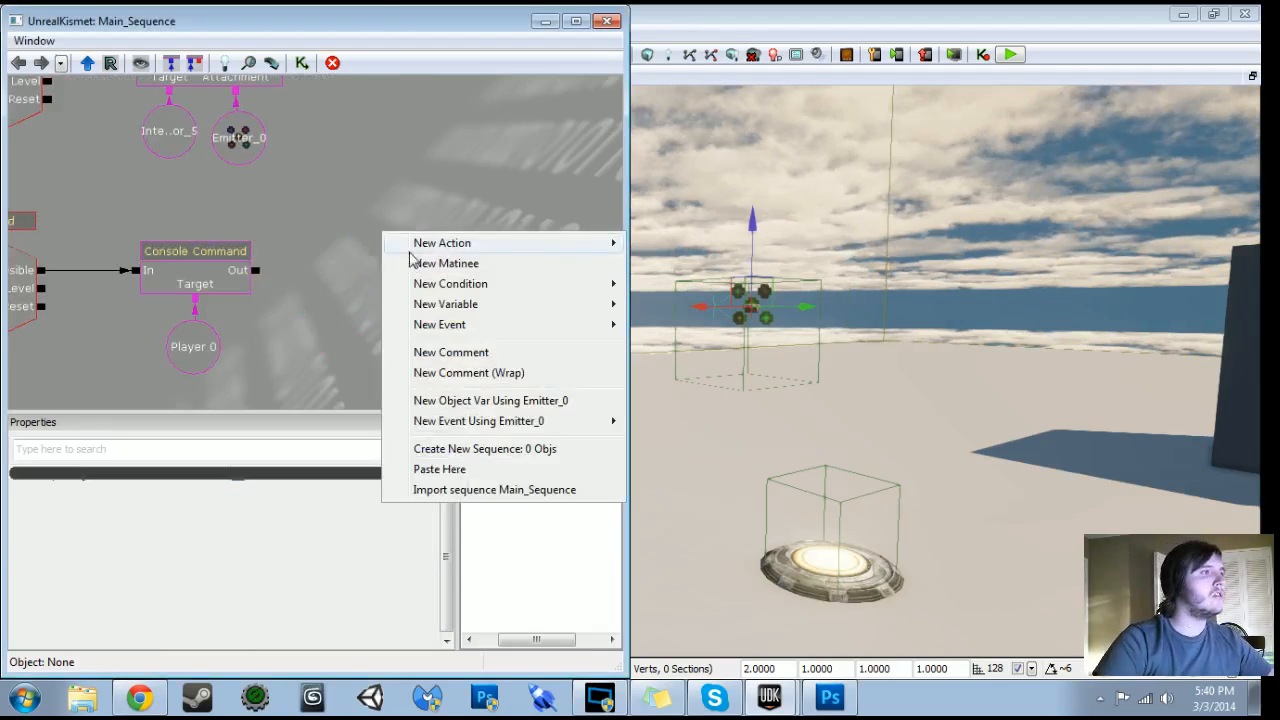
mouse_move(400, 243)
mouse_move(759, 258)
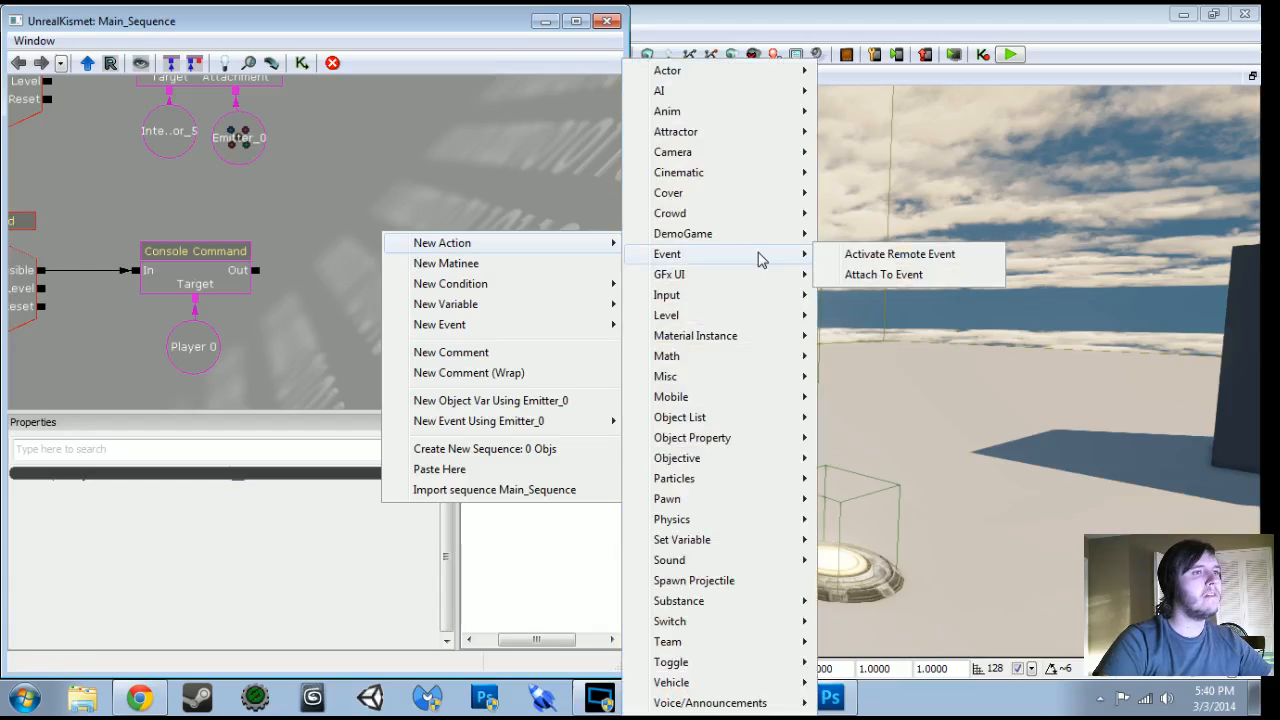
click(846, 256)
drag(258, 270, 375, 286)
drag(457, 281, 431, 265)
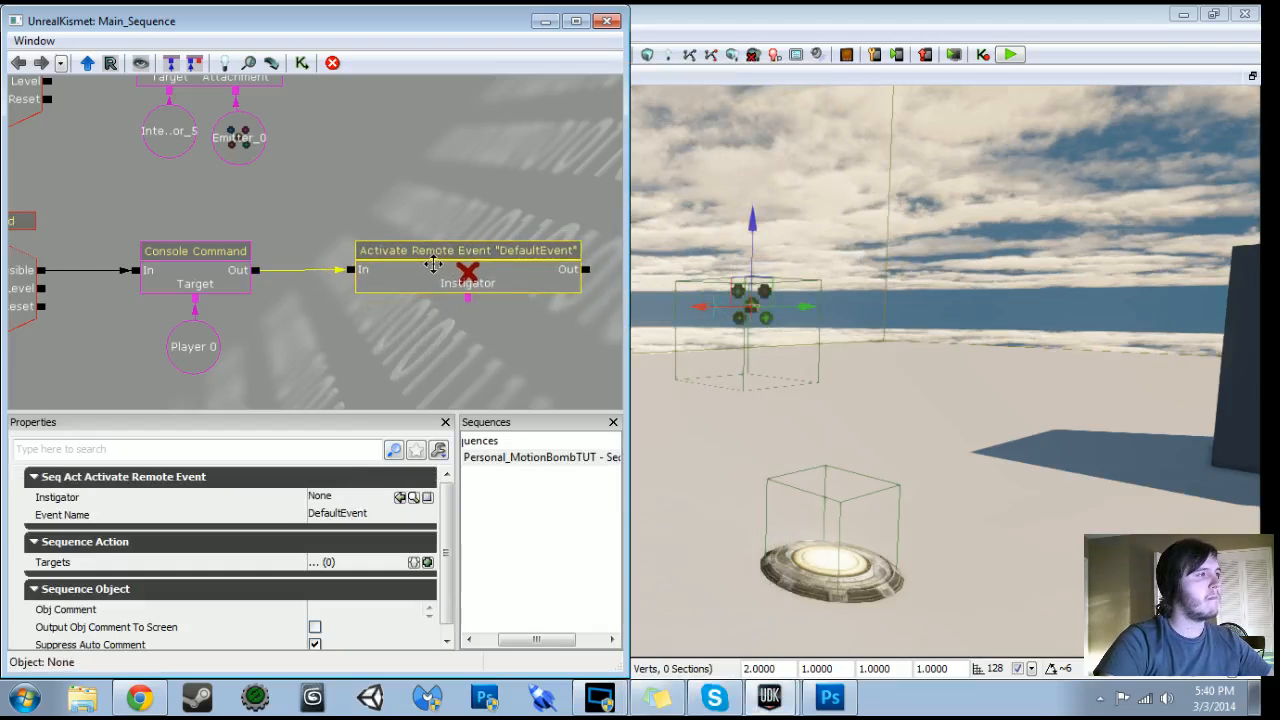
Set the Activate Remote Event action's event name to "GetPlayerVelocity"
drag(445, 329, 337, 327)
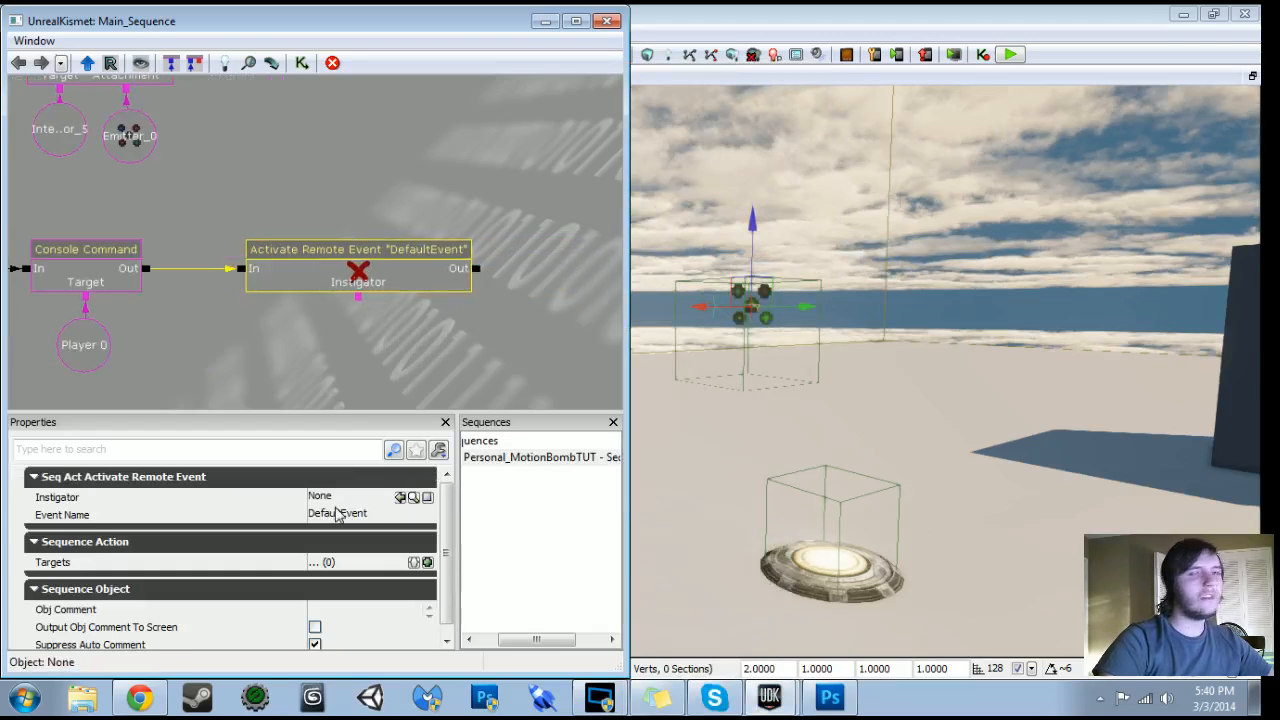
click(337, 512)
text(Get)
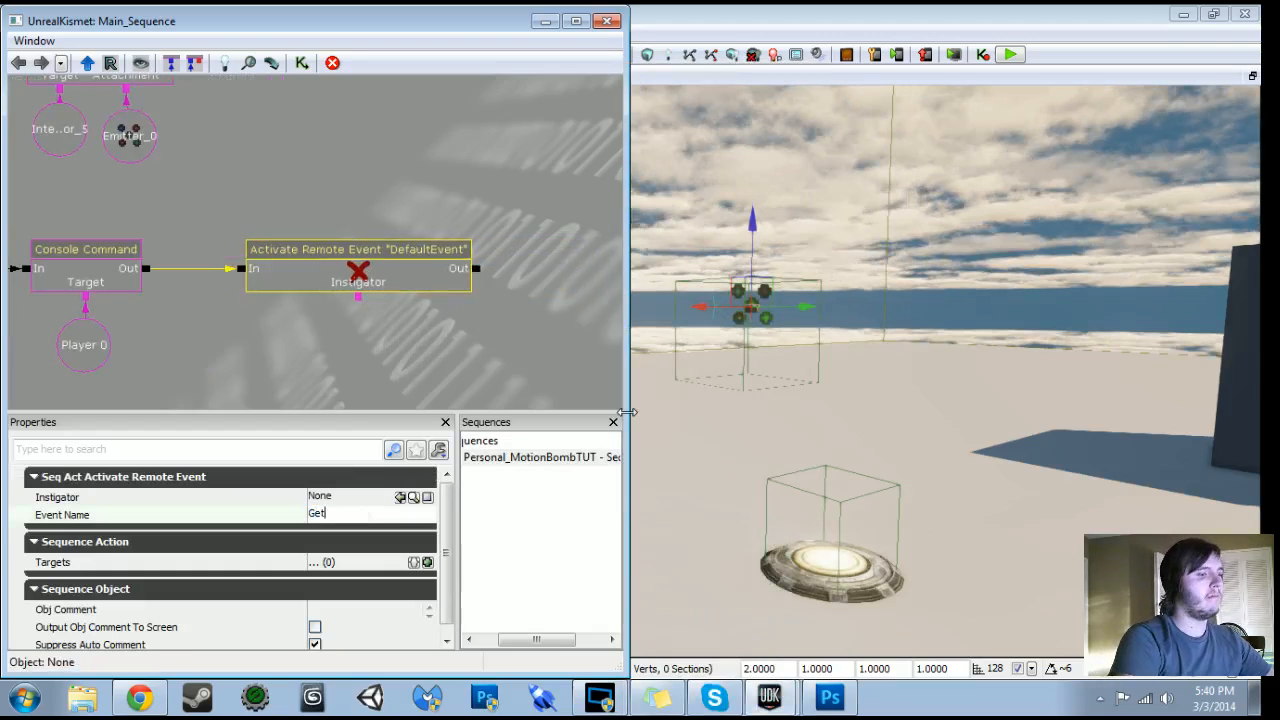
text(PlayerVelocity)
key(Return)
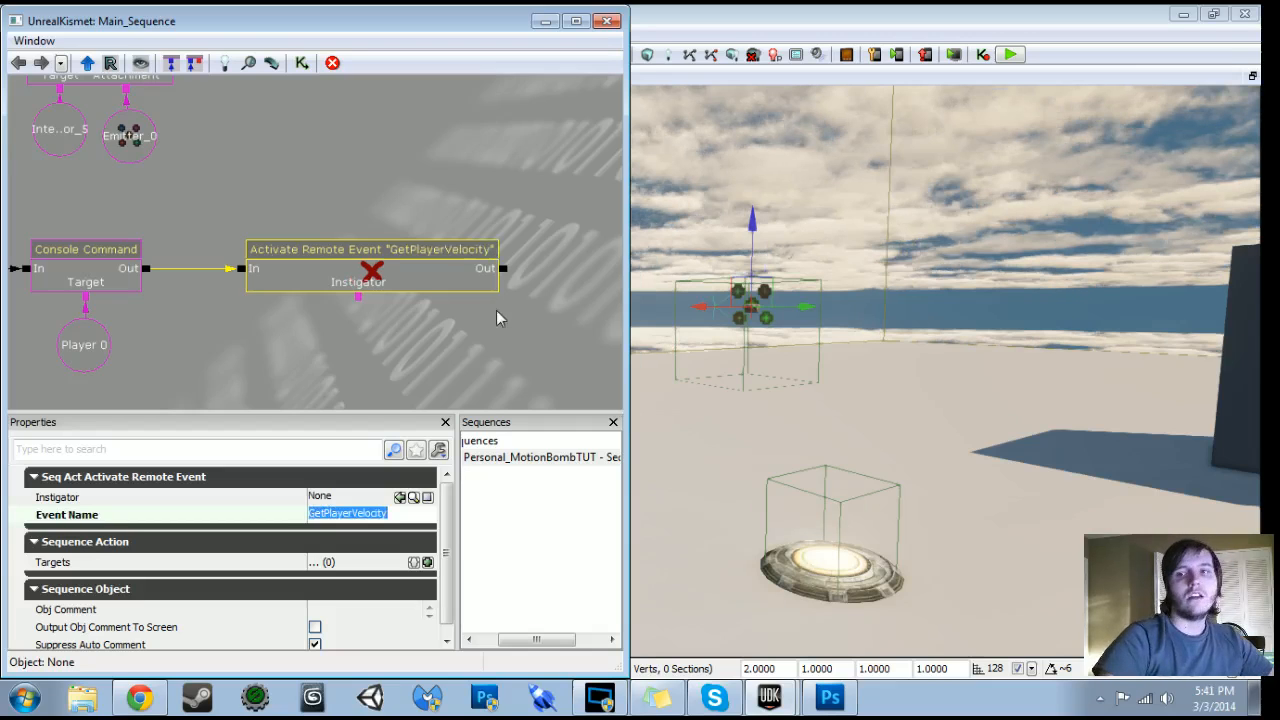
Give the Activate Remote Event's output a 0.1 activate delay and loop it back to the action's own input
right_click(503, 266)
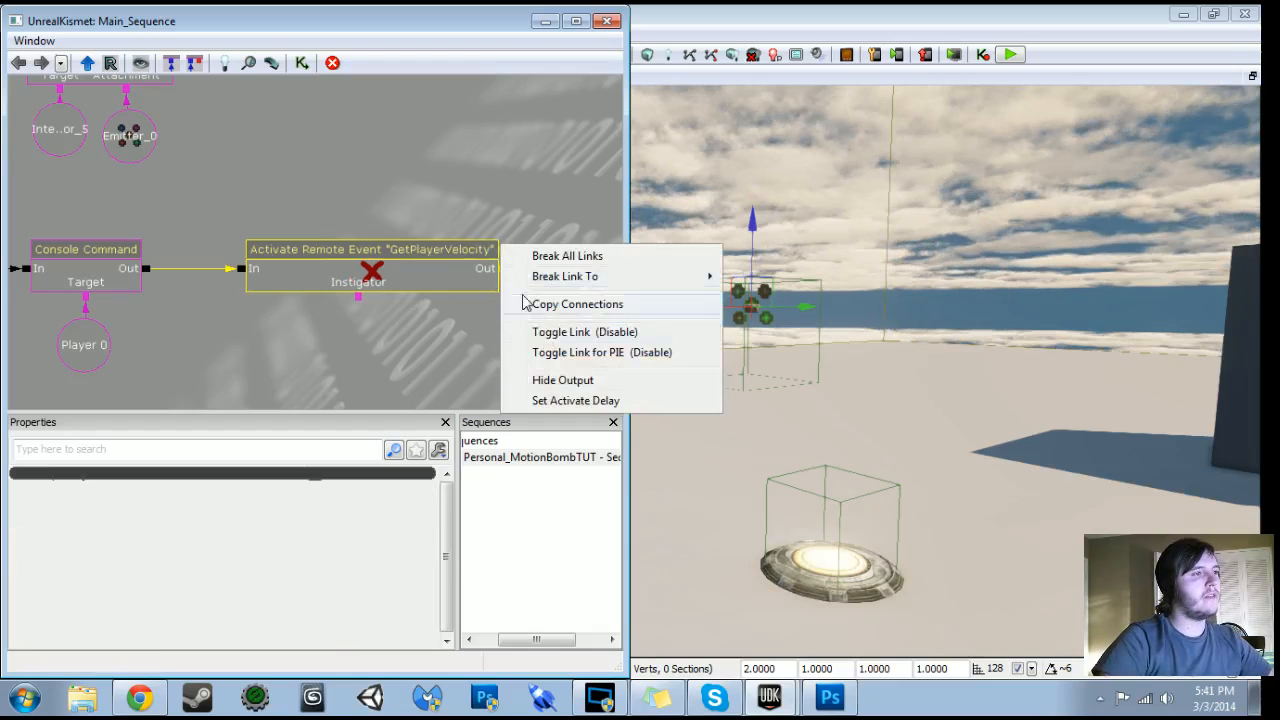
click(590, 400)
text(0.1)
key(Return)
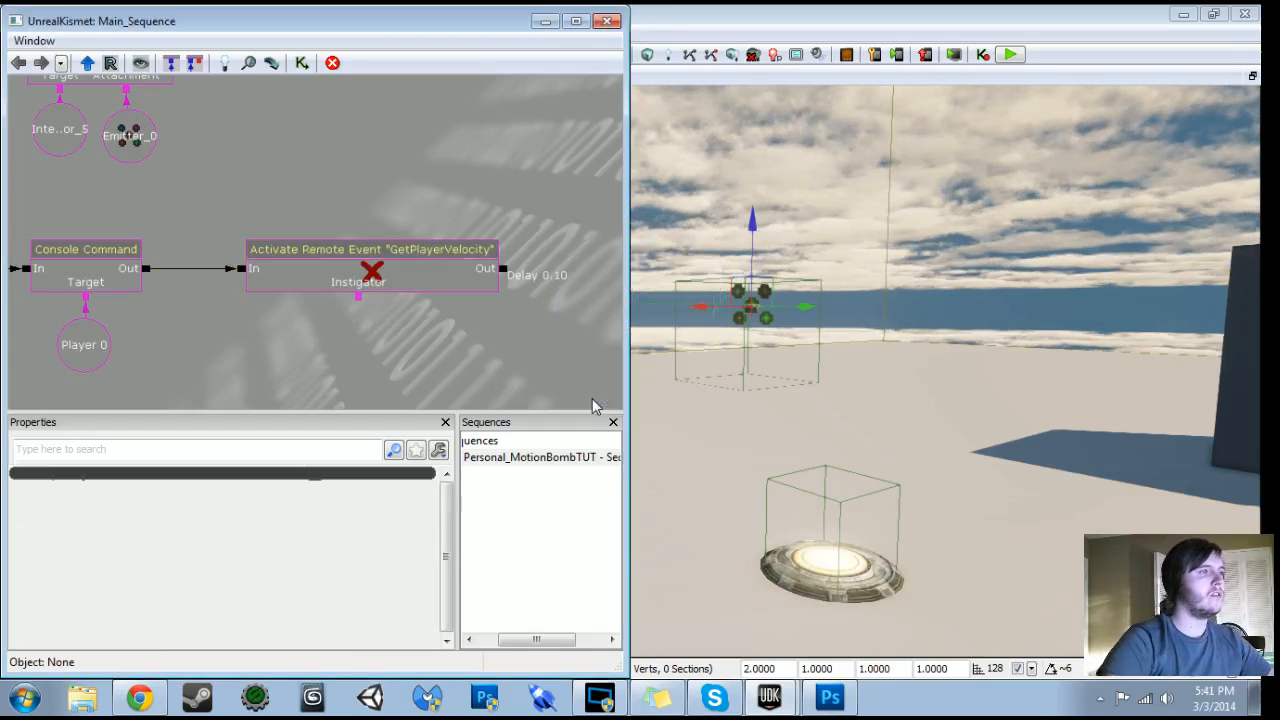
right_click(499, 270)
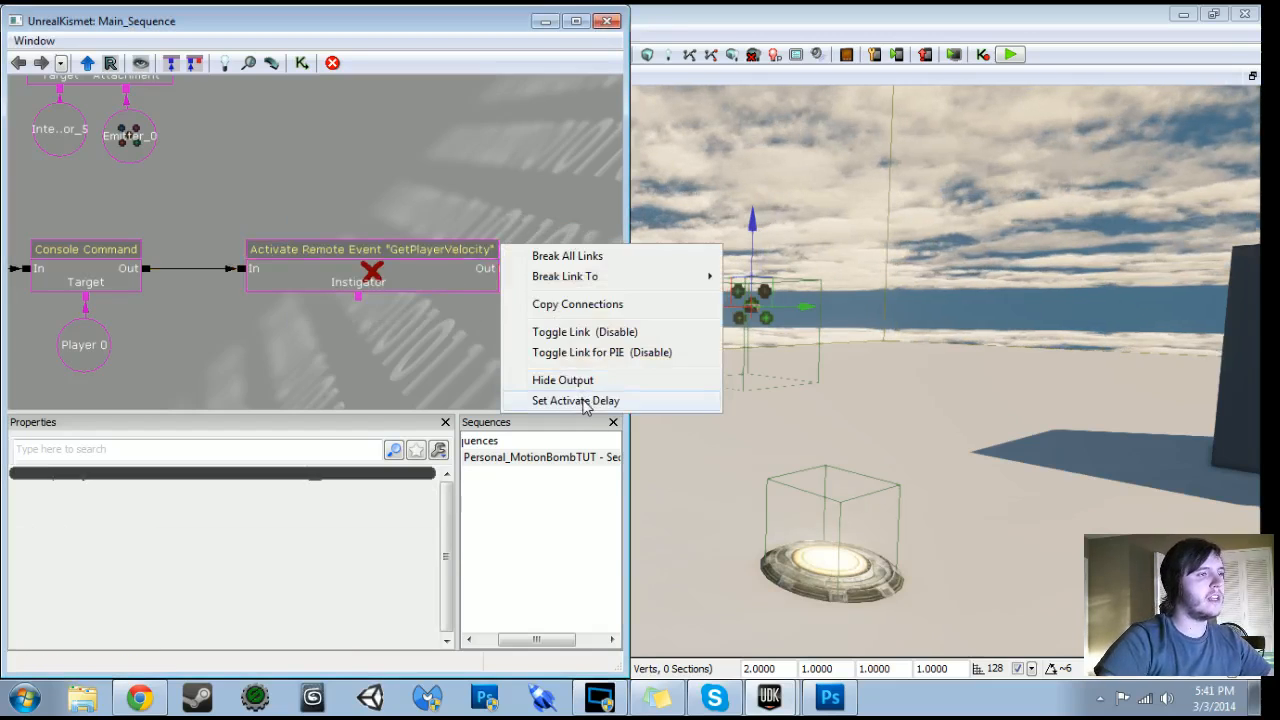
click(505, 325)
drag(499, 361, 560, 373)
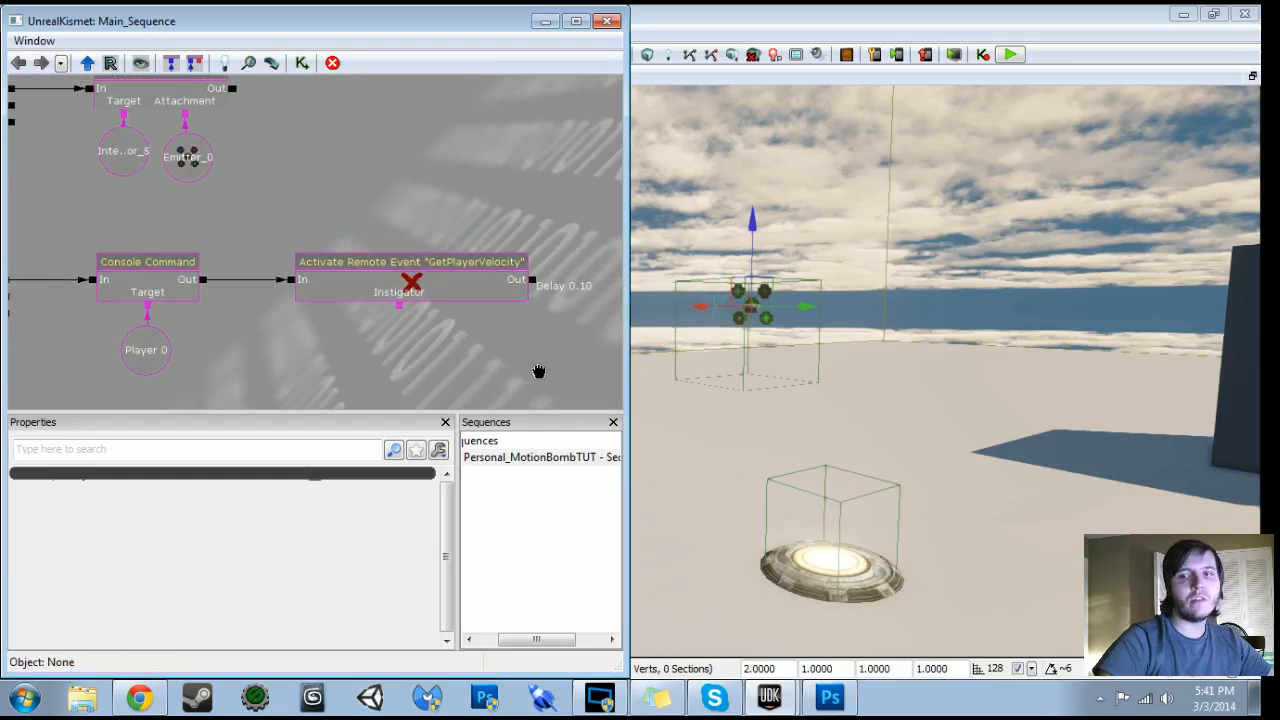
drag(535, 286, 292, 280)
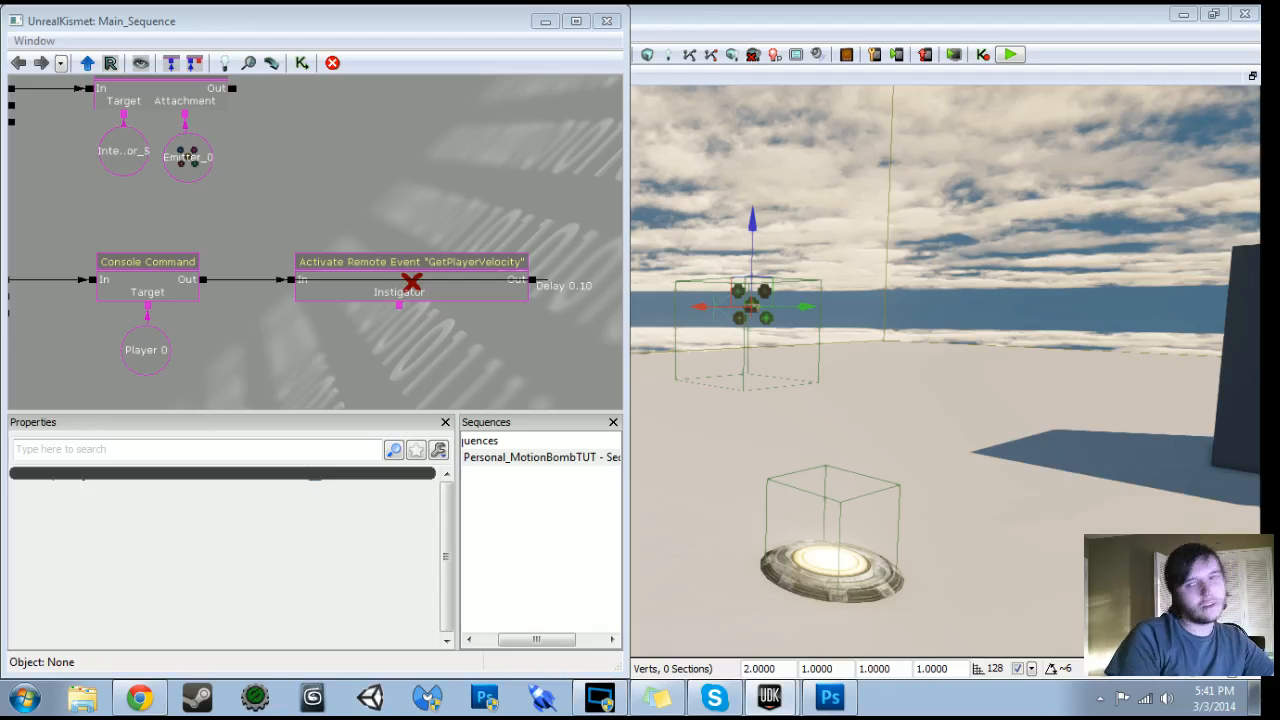
Wrap the three Level Loaded setups in a comment box labelled "Level Initialization"
click(477, 391)
scroll(477, 391, down, 5)
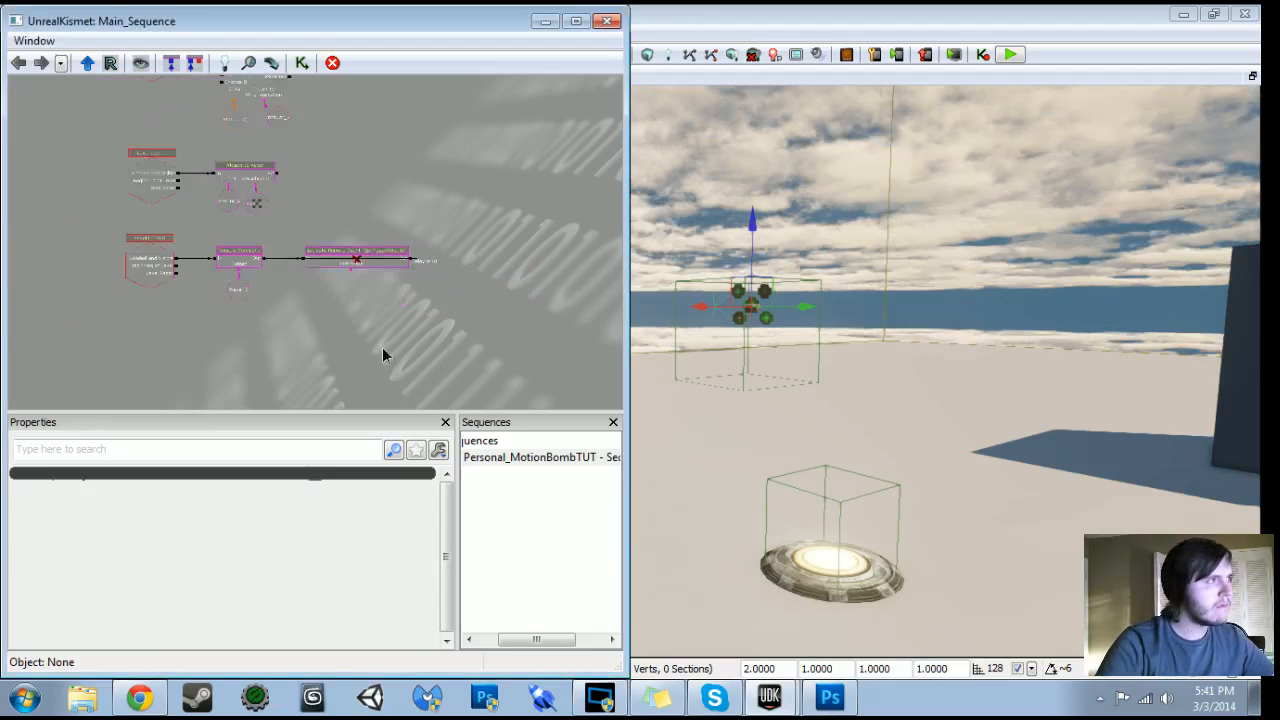
drag(282, 184, 376, 296)
scroll(206, 214, down, 3)
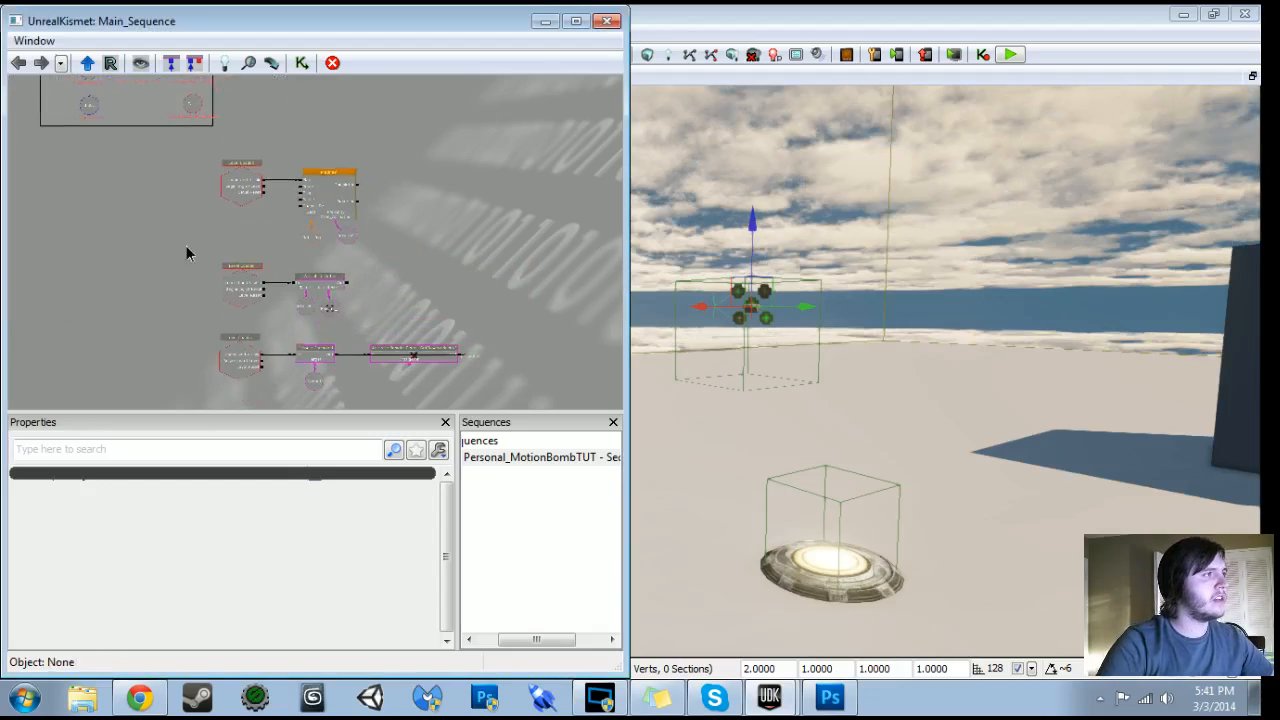
ctrl+alt+drag(187, 143, 506, 365)
text(cLevel In)
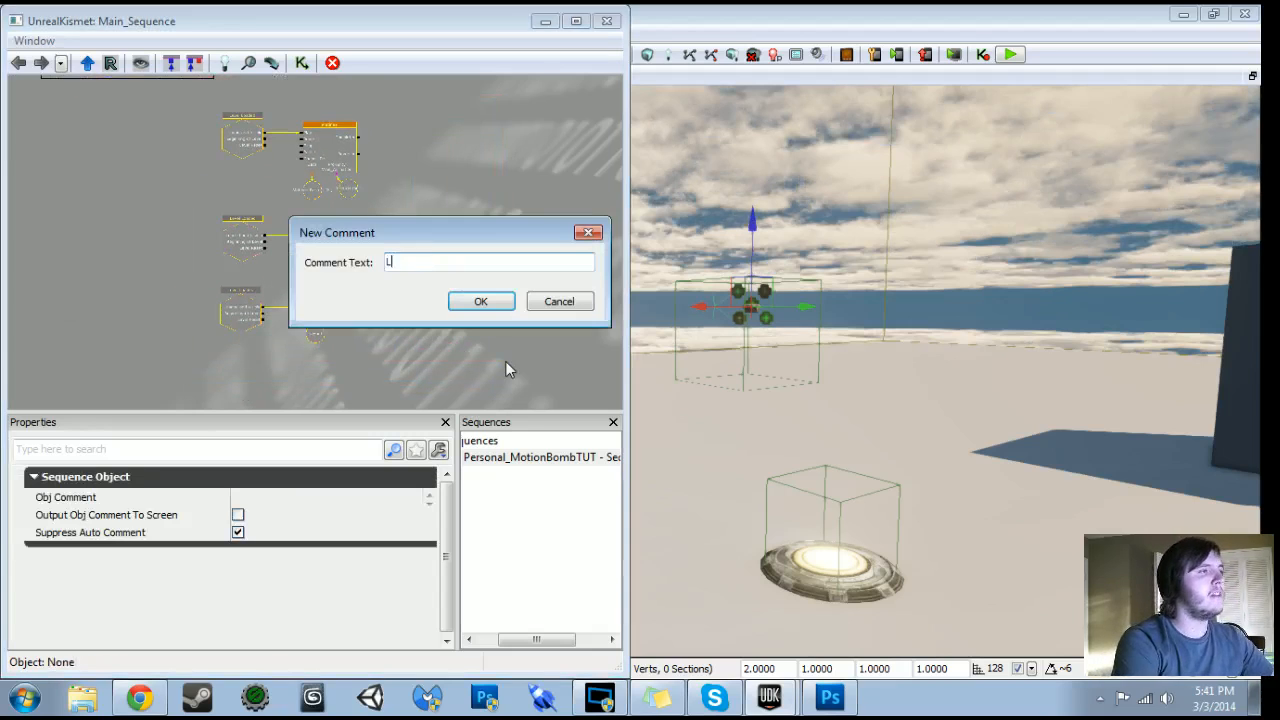
text(itialization)
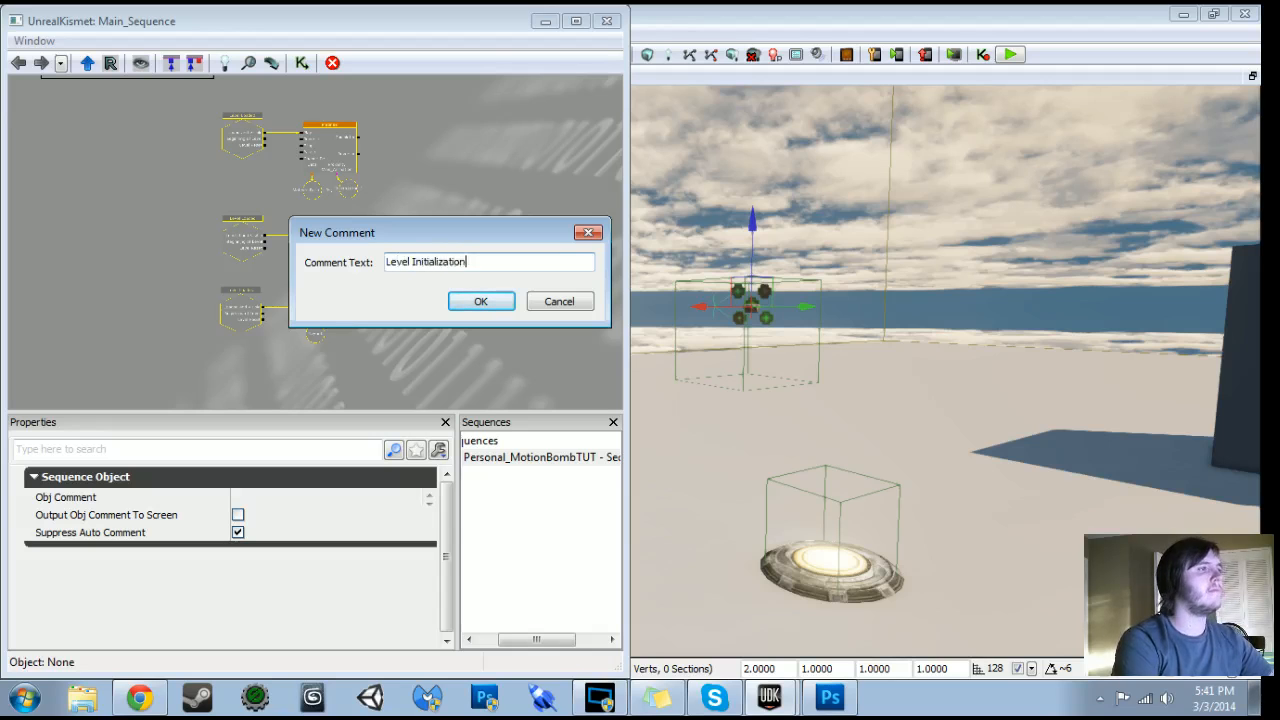
key(Return)
Add a Remote Event in the empty space below the Level Initialization comment box
drag(403, 168, 402, 122)
scroll(402, 124, up, 3)
scroll(402, 124, up, 1)
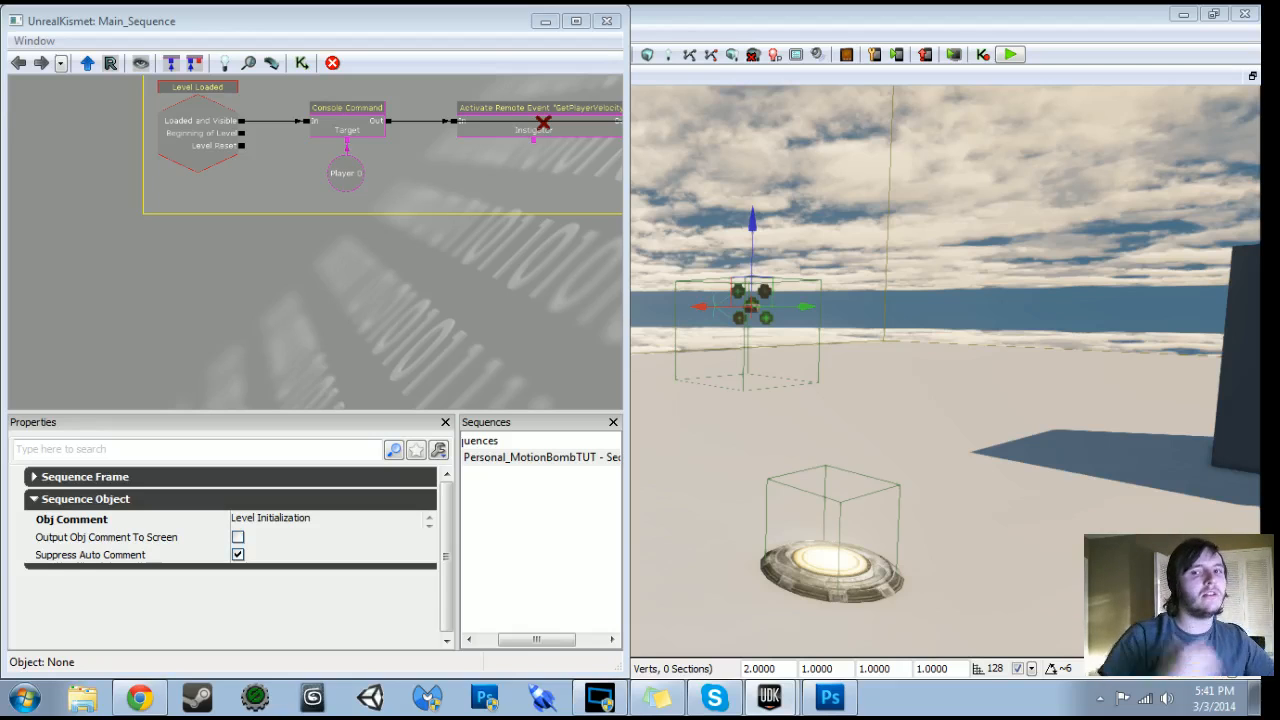
drag(424, 359, 505, 311)
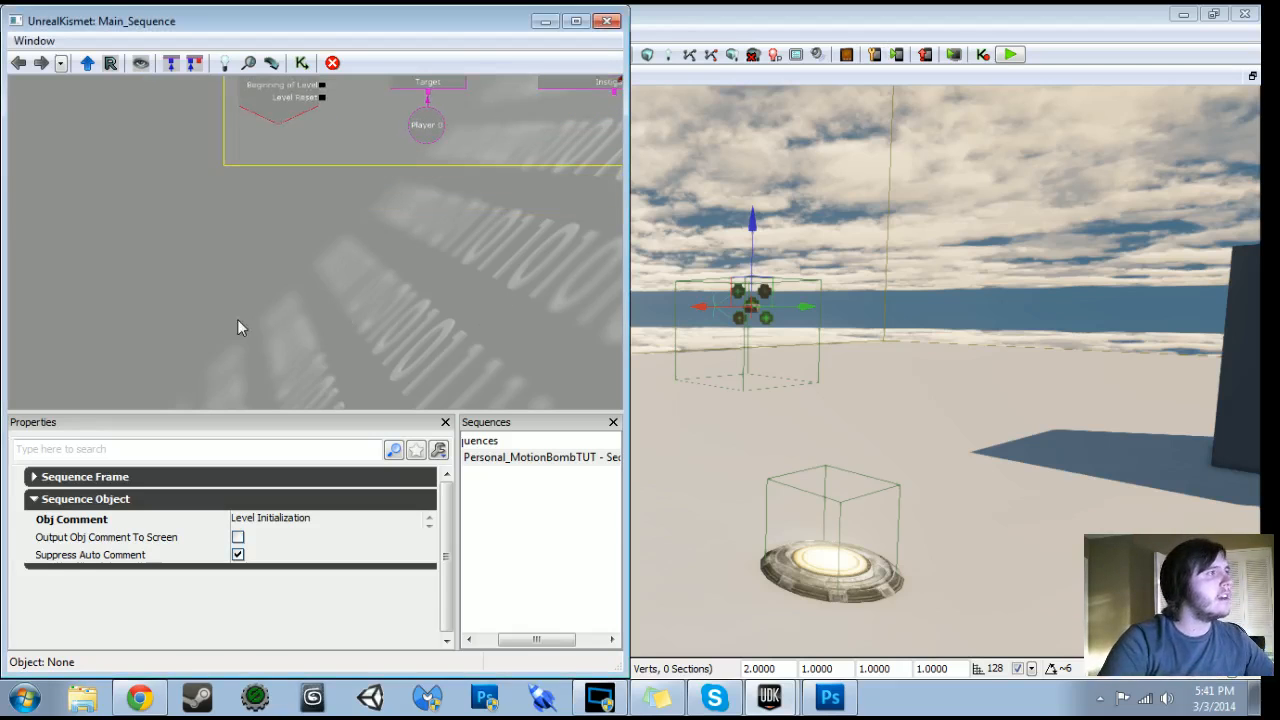
right_click(298, 290)
mouse_move(445, 360)
mouse_move(590, 517)
click(604, 621)
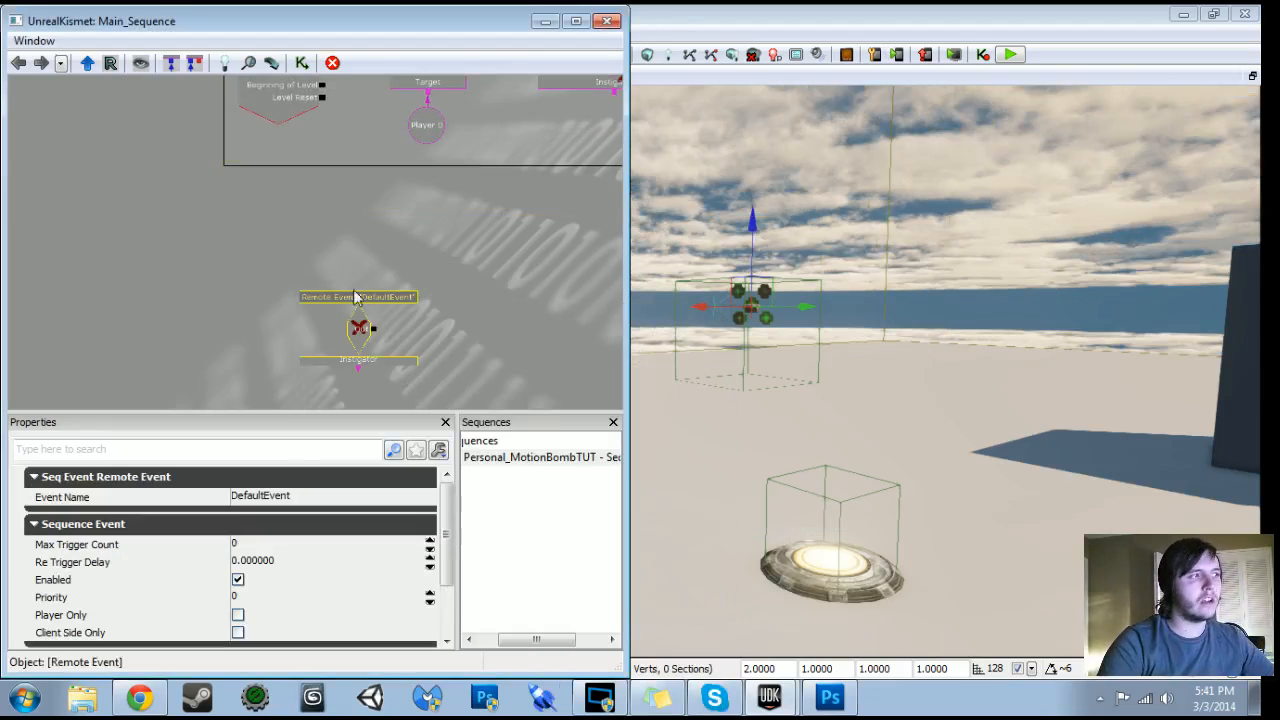
drag(296, 300, 265, 282)
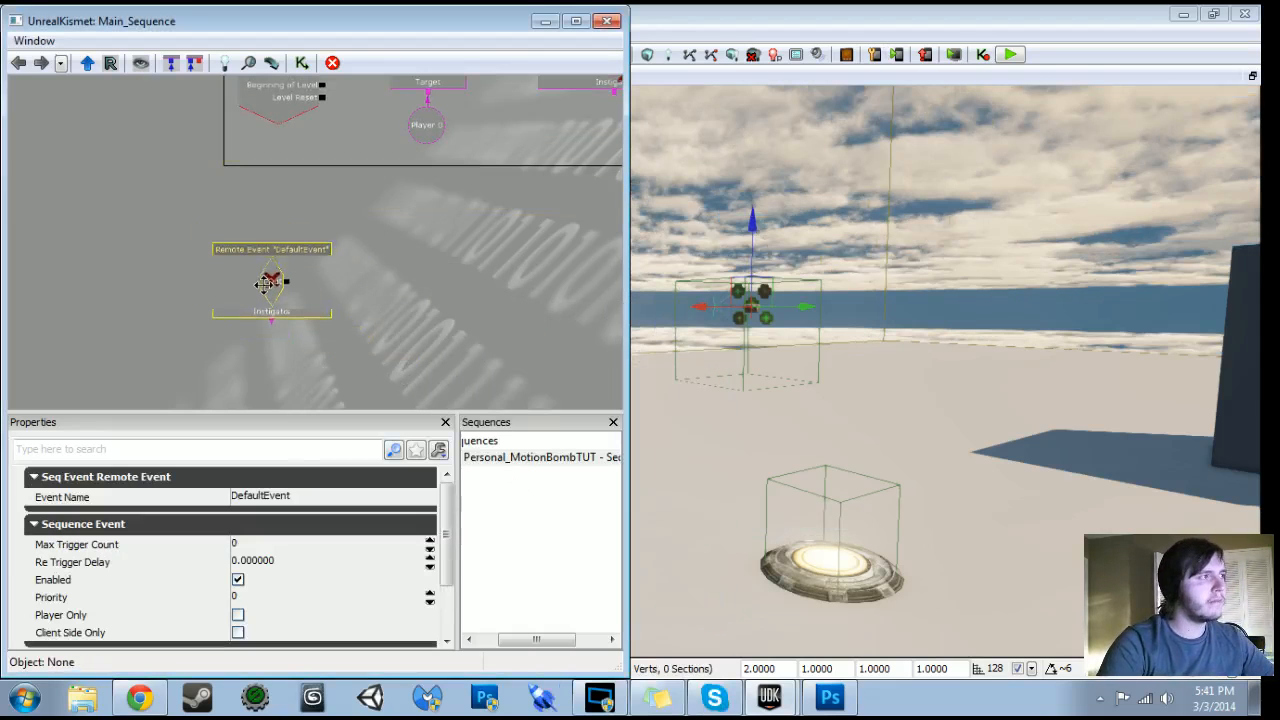
Set the new Remote Event's event name to "Modify Player Health"
click(305, 500)
text(Modif)
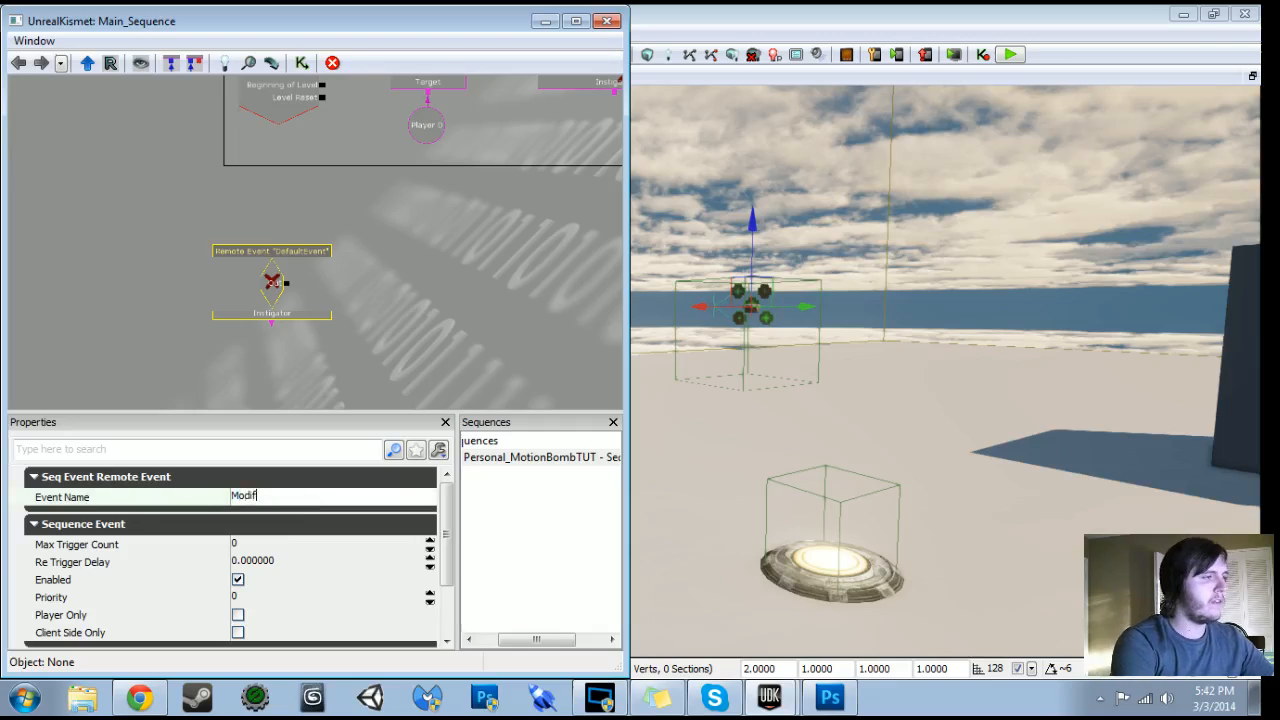
text(y Player Health)
key(Return)
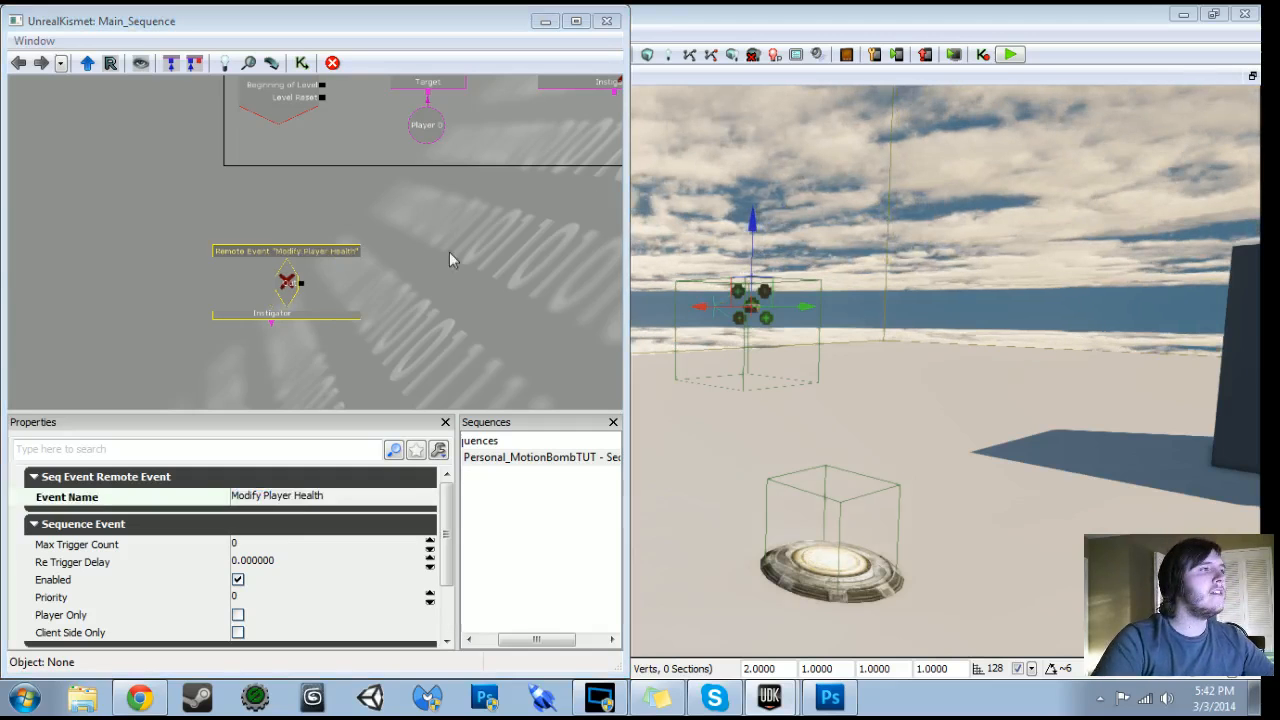
Add a Modify Health action triggered by the Modify Player Health event and set its Damage Type to DmgType_Telefragged
scroll(449, 260, up, 3)
right_click(345, 248)
mouse_move(417, 255)
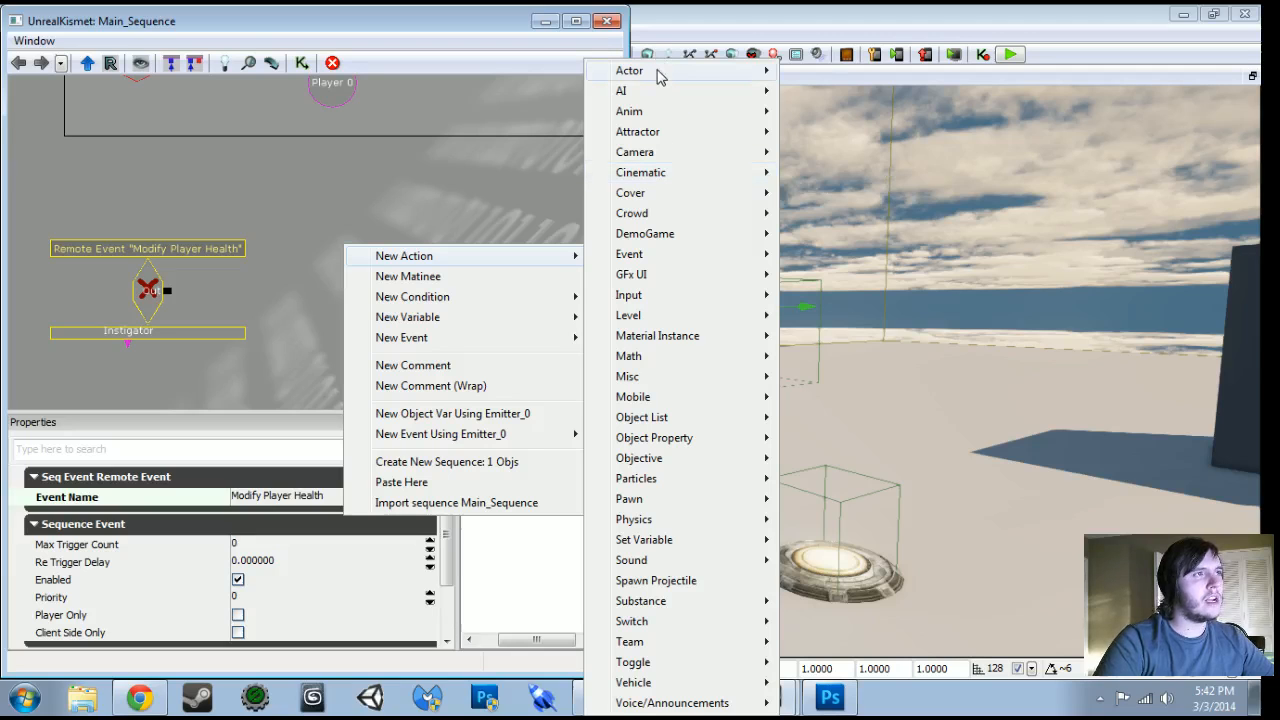
mouse_move(657, 70)
click(867, 295)
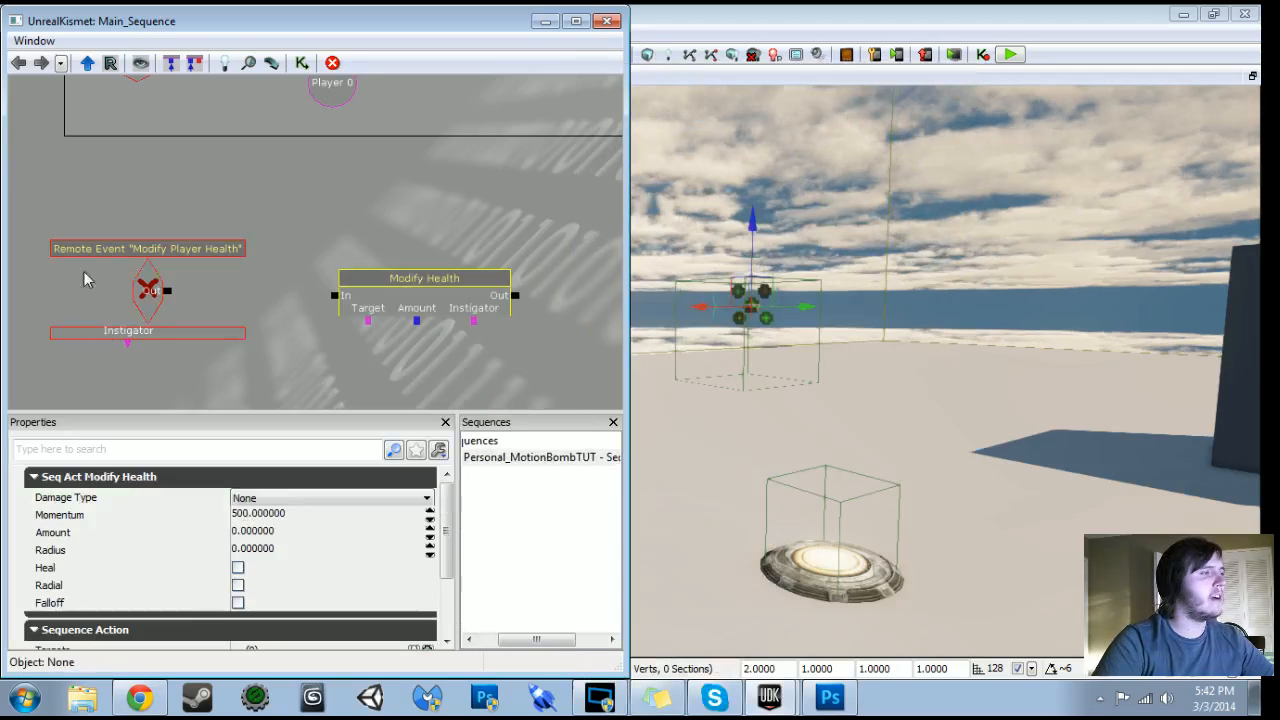
drag(170, 291, 320, 294)
click(403, 297)
ctrl+drag(402, 297, 388, 294)
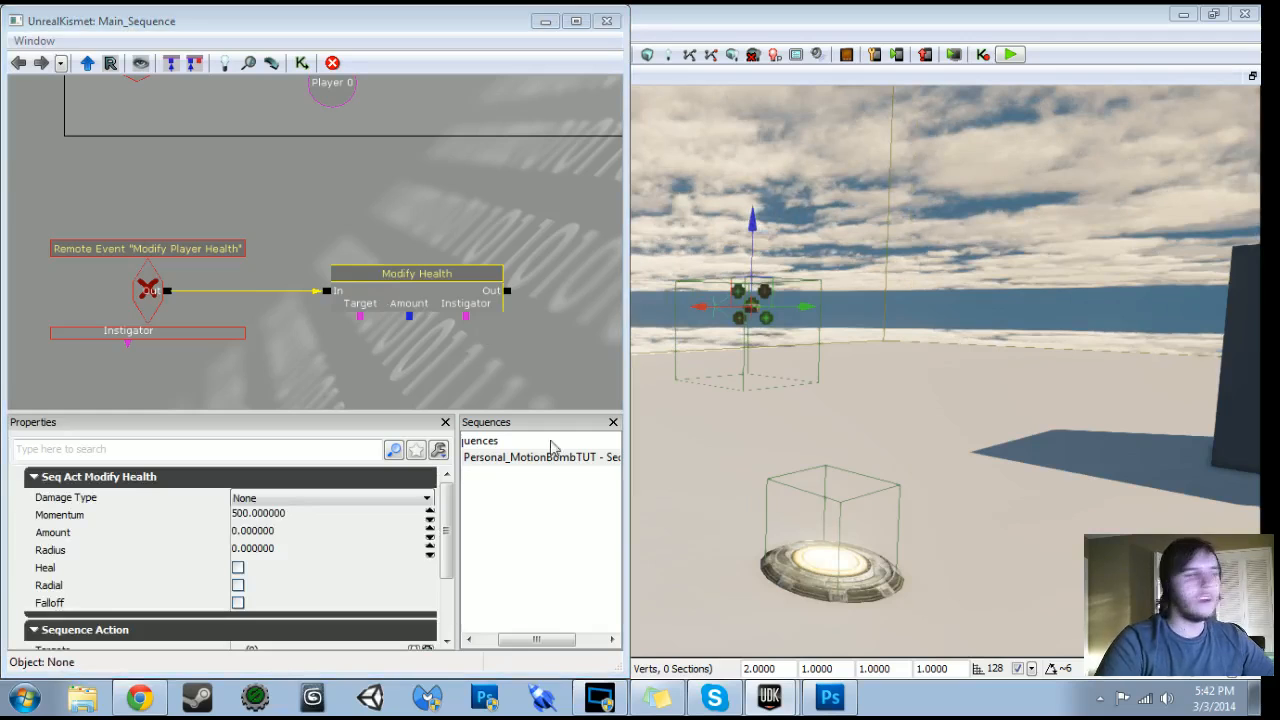
click(276, 497)
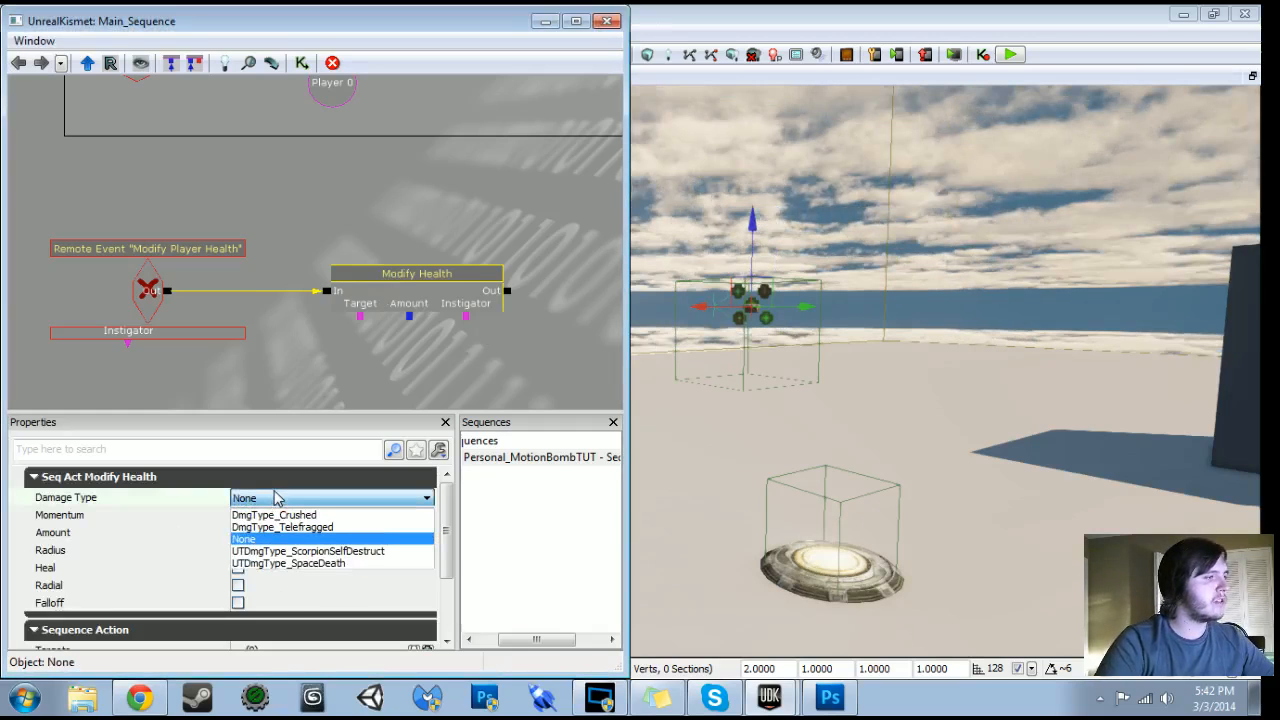
click(298, 519)
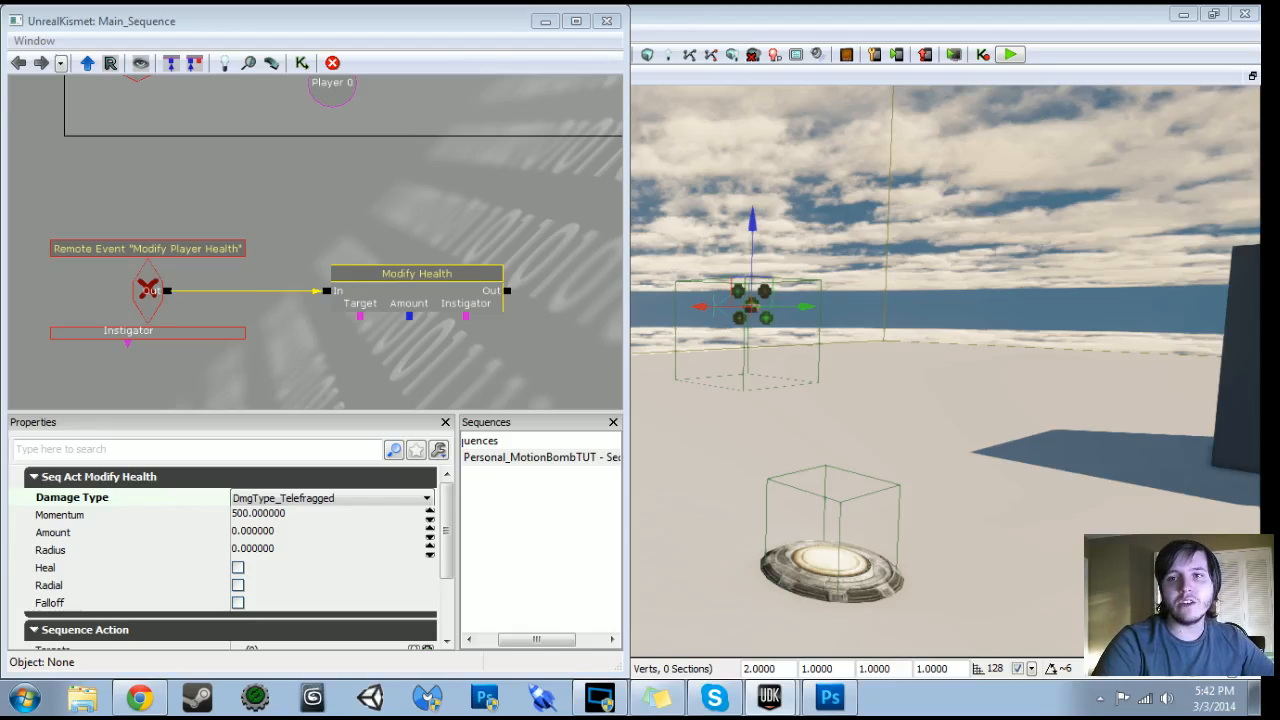
Add a Named Variable below the Modify Health action and set its Expected Type to SeqVar_Object
scroll(364, 376, up, 1)
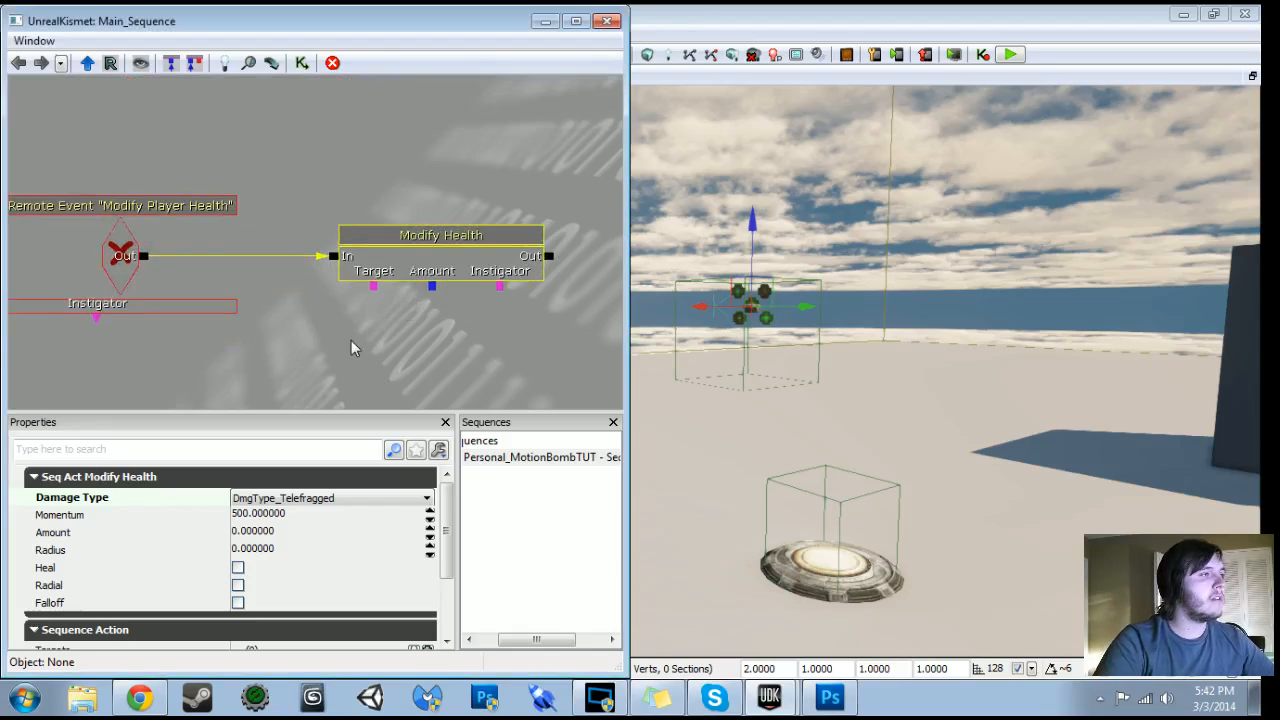
right_click(352, 342)
mouse_move(421, 400)
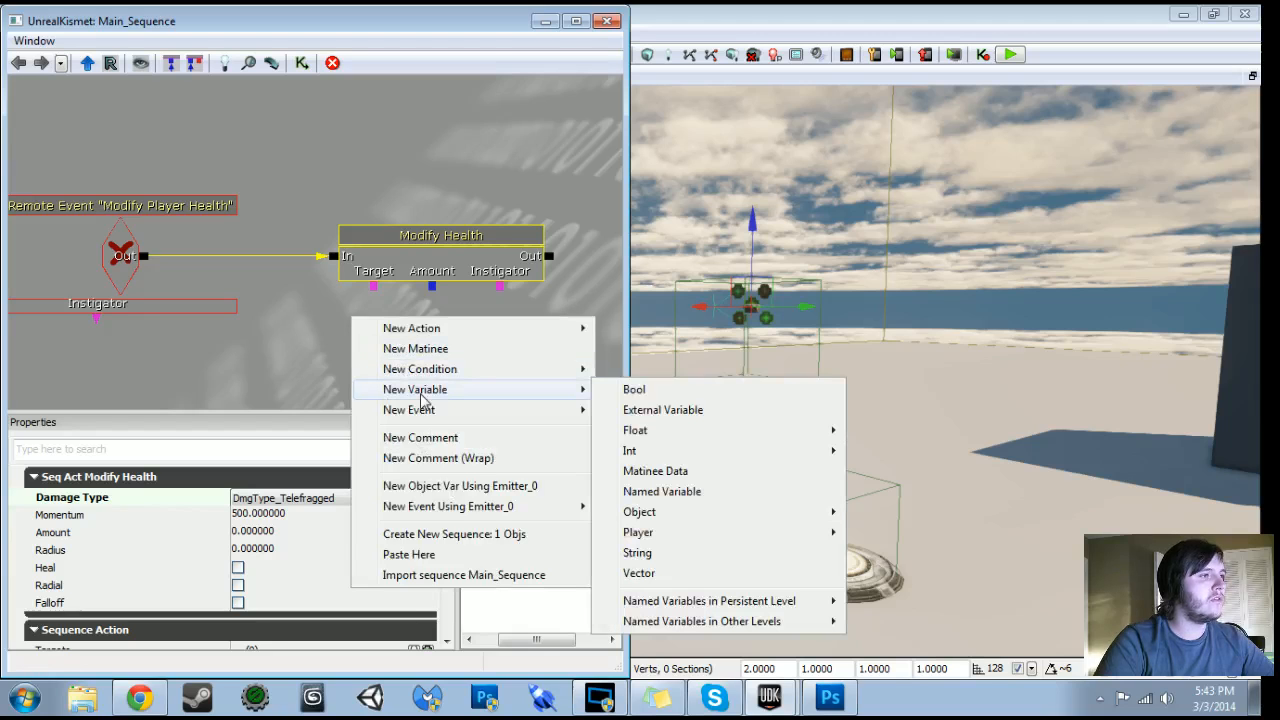
click(662, 491)
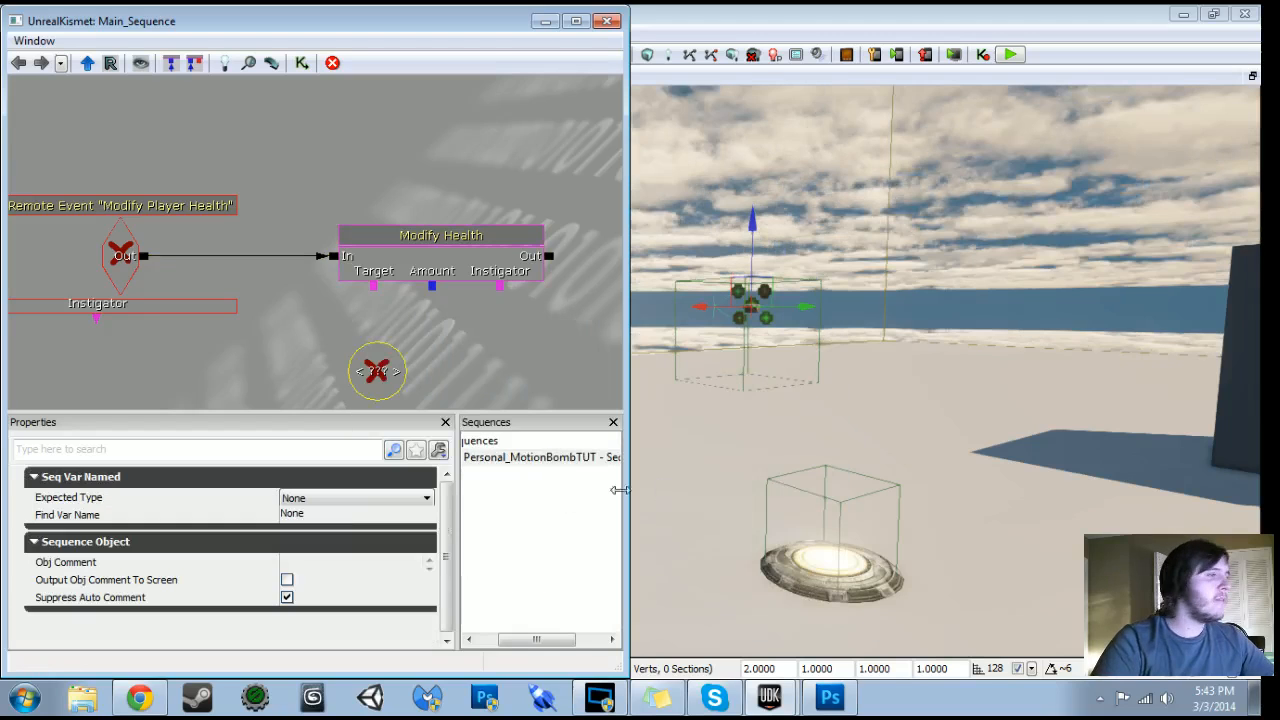
click(338, 500)
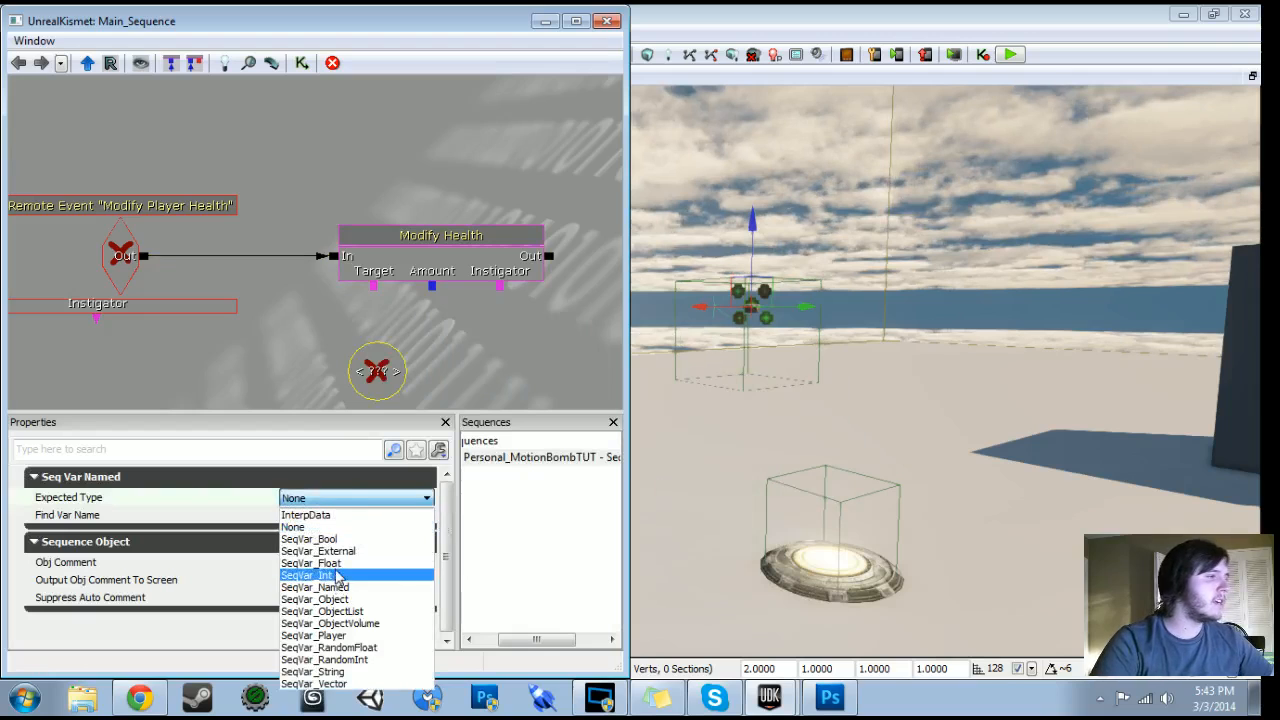
click(335, 599)
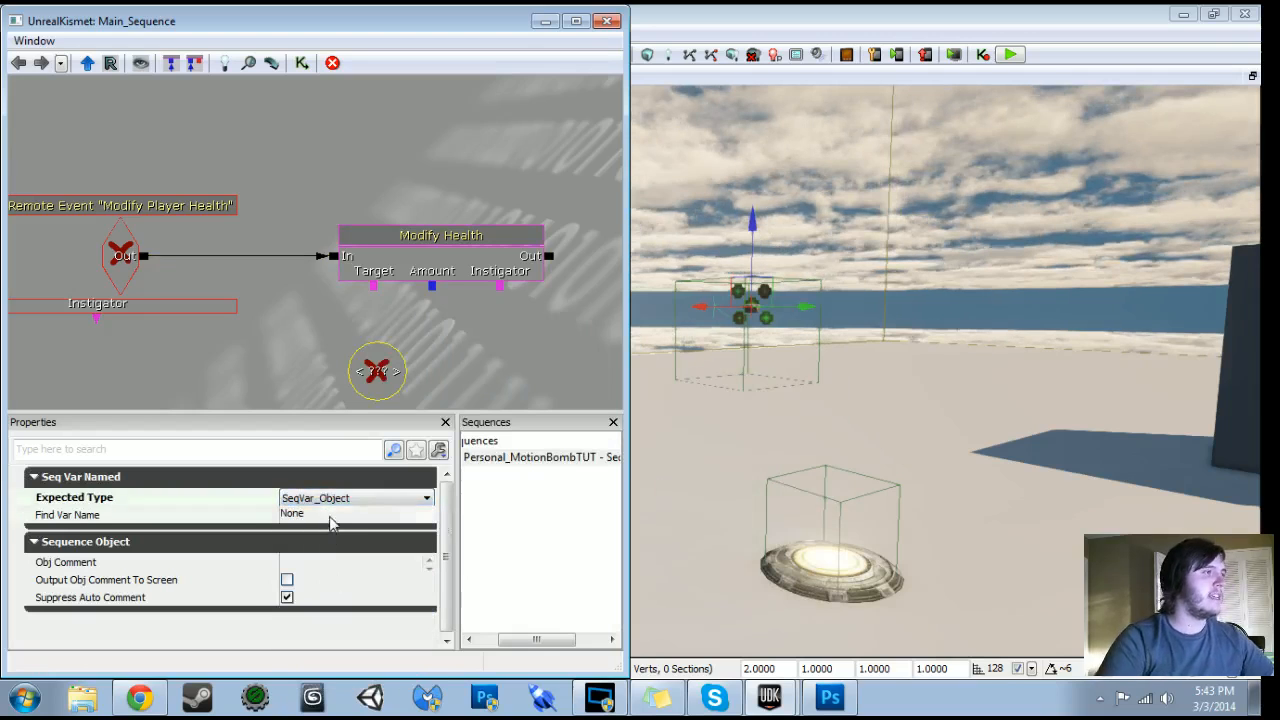
Set the named variable's Find Var Name to "Instigator" and link it to Modify Health's Target
click(332, 521)
key(BackSpace)
text(Instigator)
key(Return)
mouse_move(373, 288)
mouse_down()
mouse_move(376, 368)
mouse_move(376, 348)
mouse_move(349, 347)
mouse_up()
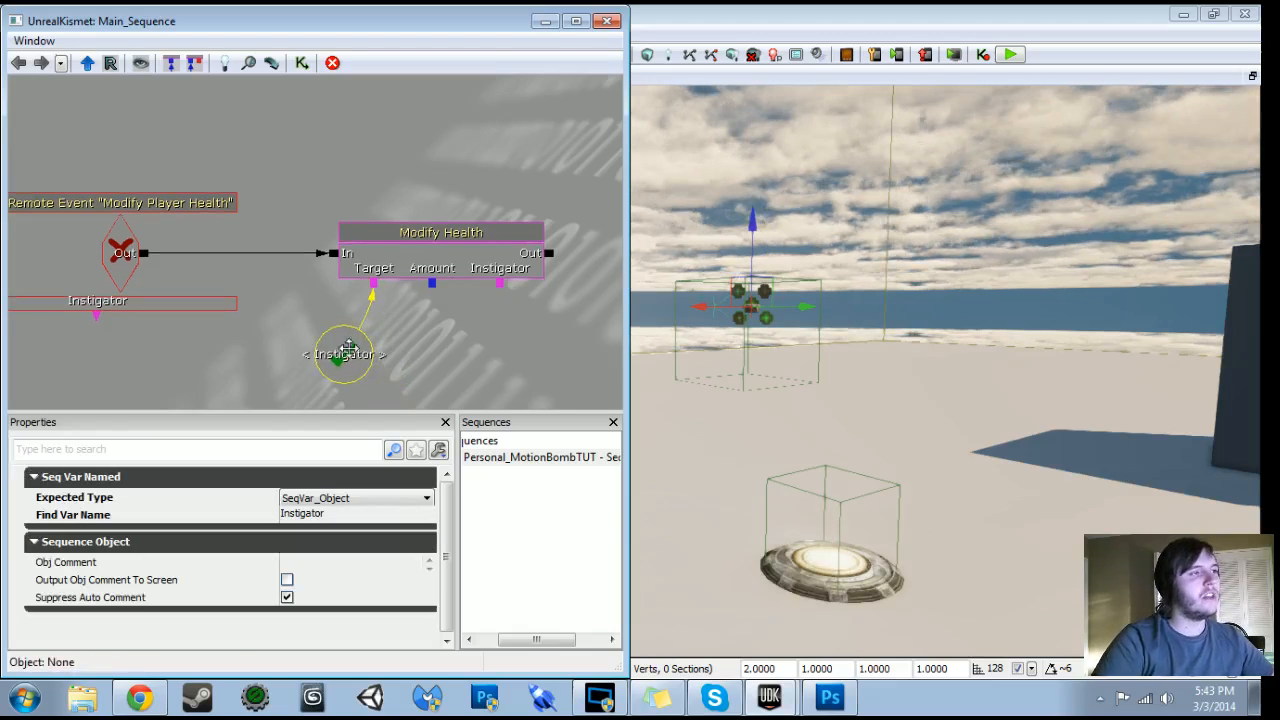
Duplicate the Instigator named variable and place the copy beside the original, below Modify Health's Amount connector
right_click(448, 332)
click(361, 365)
key(ctrl+c)
key(ctrl+v)
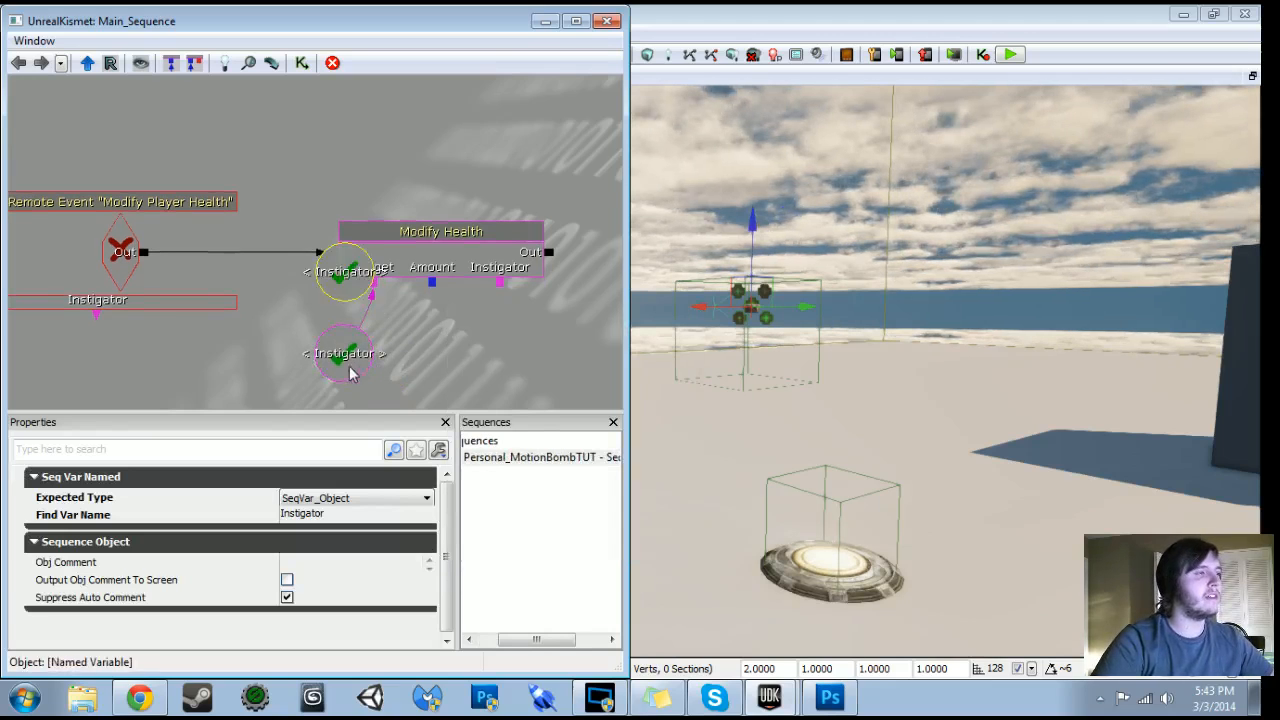
drag(350, 374, 282, 354)
ctrl+drag(280, 261, 379, 349)
Change the copied variable to type SeqVar_Float with Find Var Name "Player Damage" and link it to Modify Health's Amount
click(346, 500)
click(311, 563)
click(342, 514)
text(Player Damage)
key(Return)
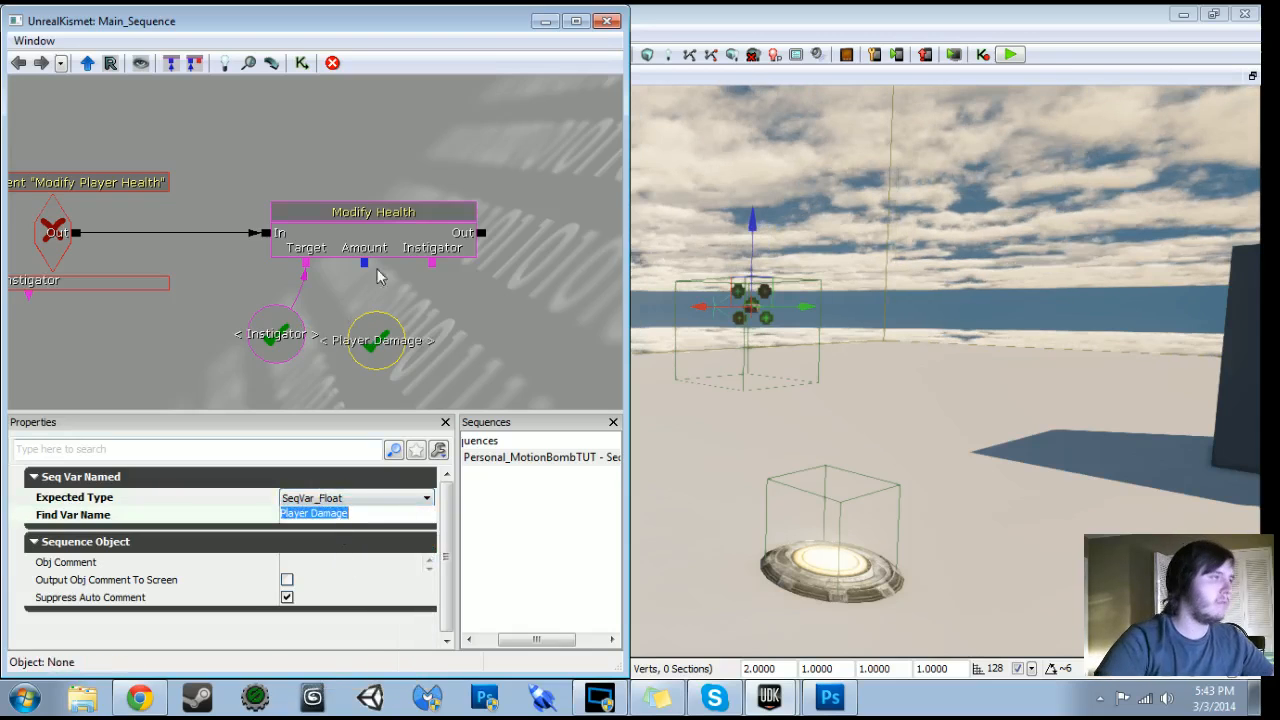
drag(368, 268, 376, 340)
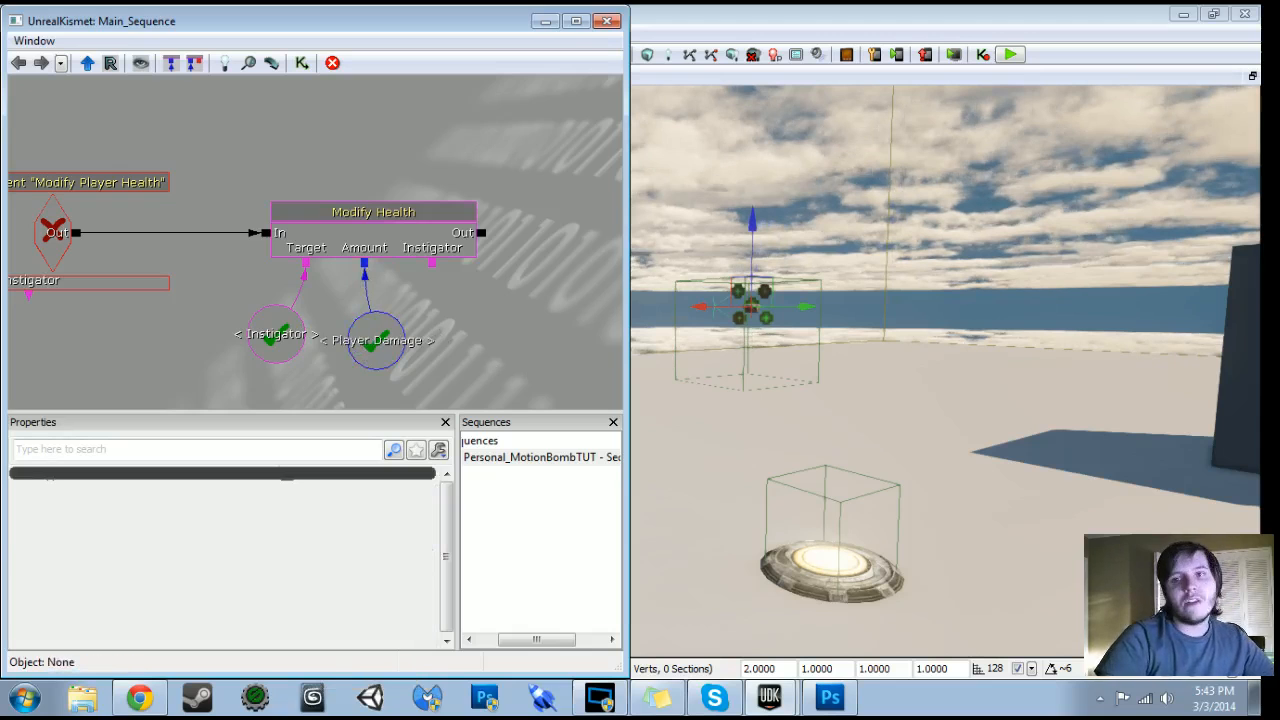
Wrap the Modify Player Health event, its action and variables in a comment box labelled "Modify Player Health Based on Distance"
scroll(569, 341, down, 1)
drag(569, 341, 582, 445)
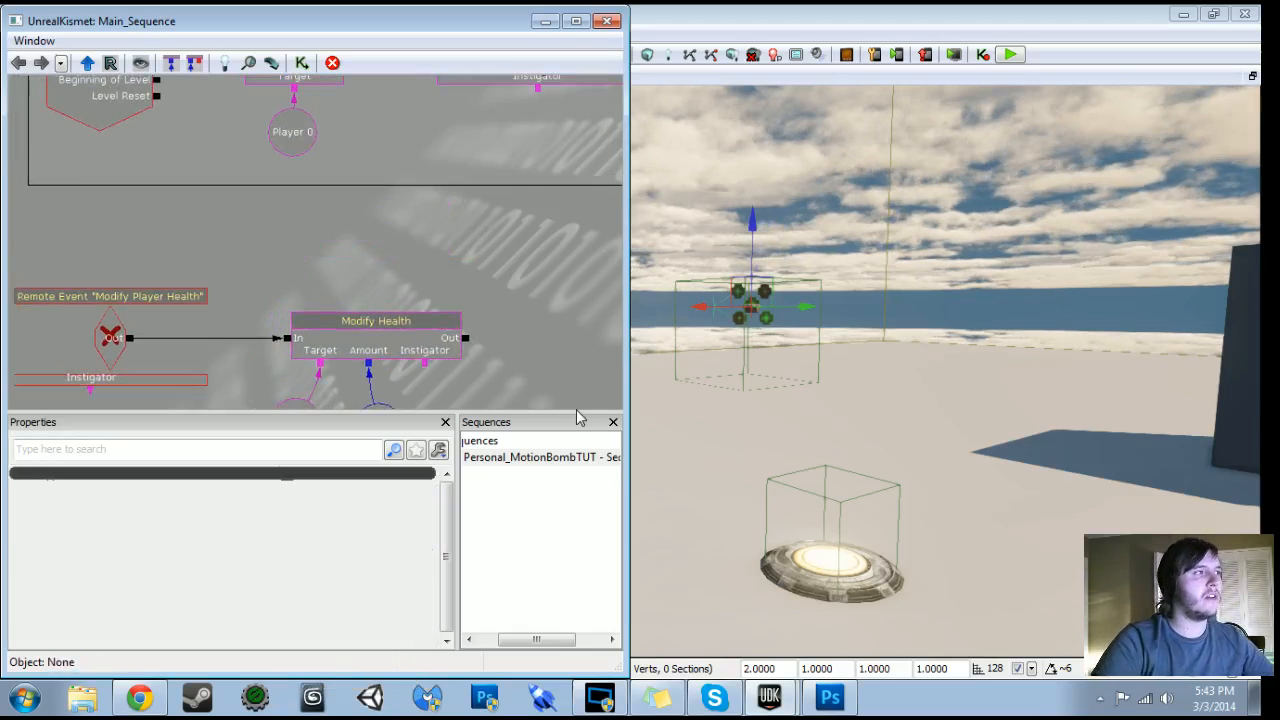
scroll(470, 272, down, 2)
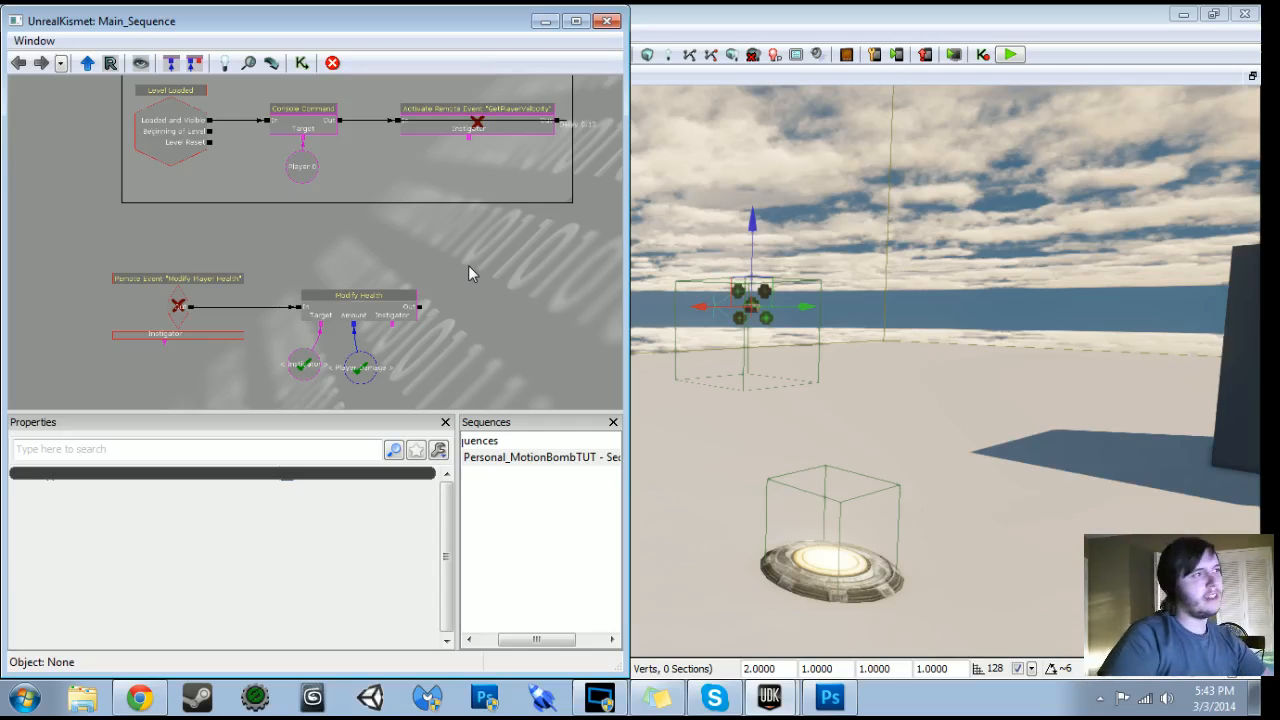
drag(52, 238, 543, 400)
key(c)
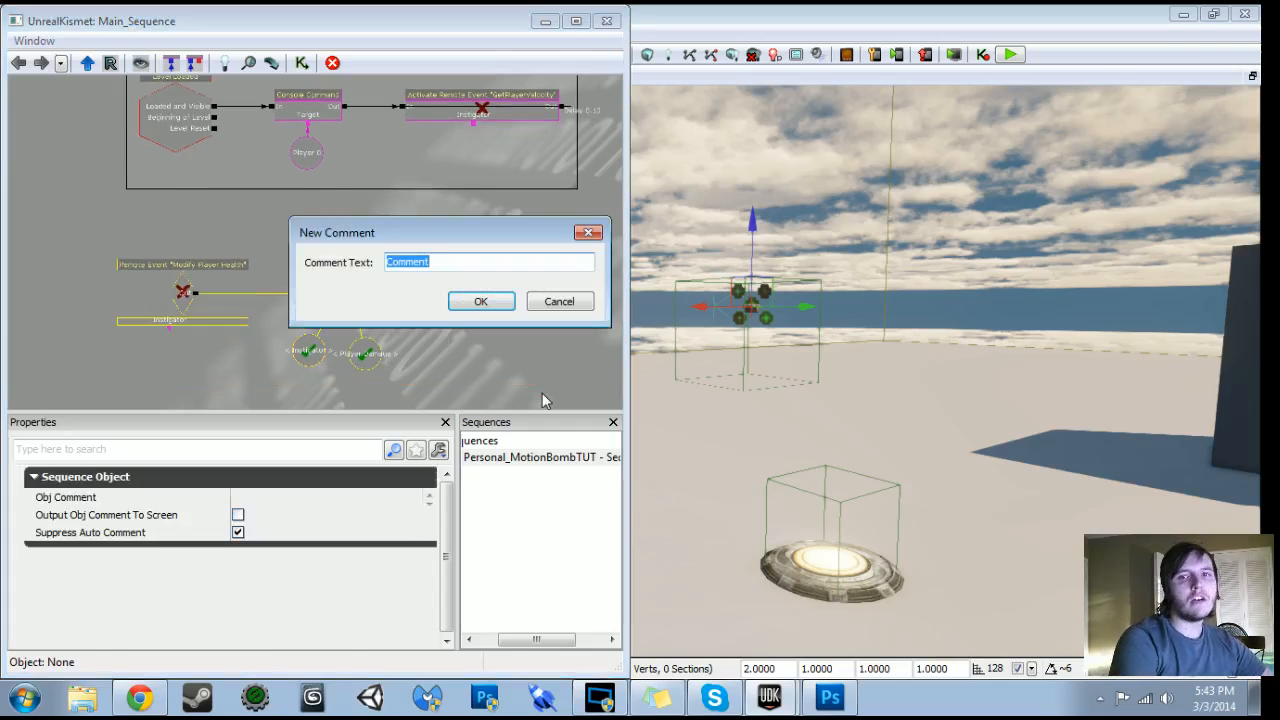
text(Modify)
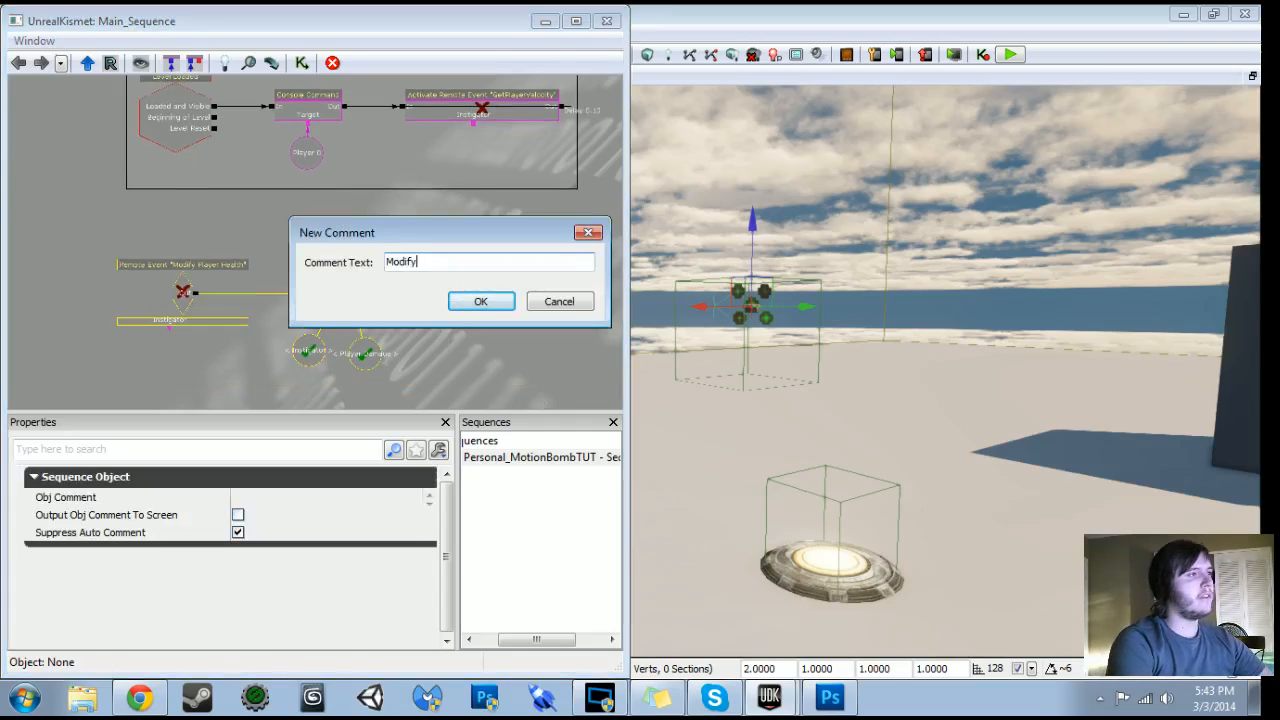
text( Player Hea)
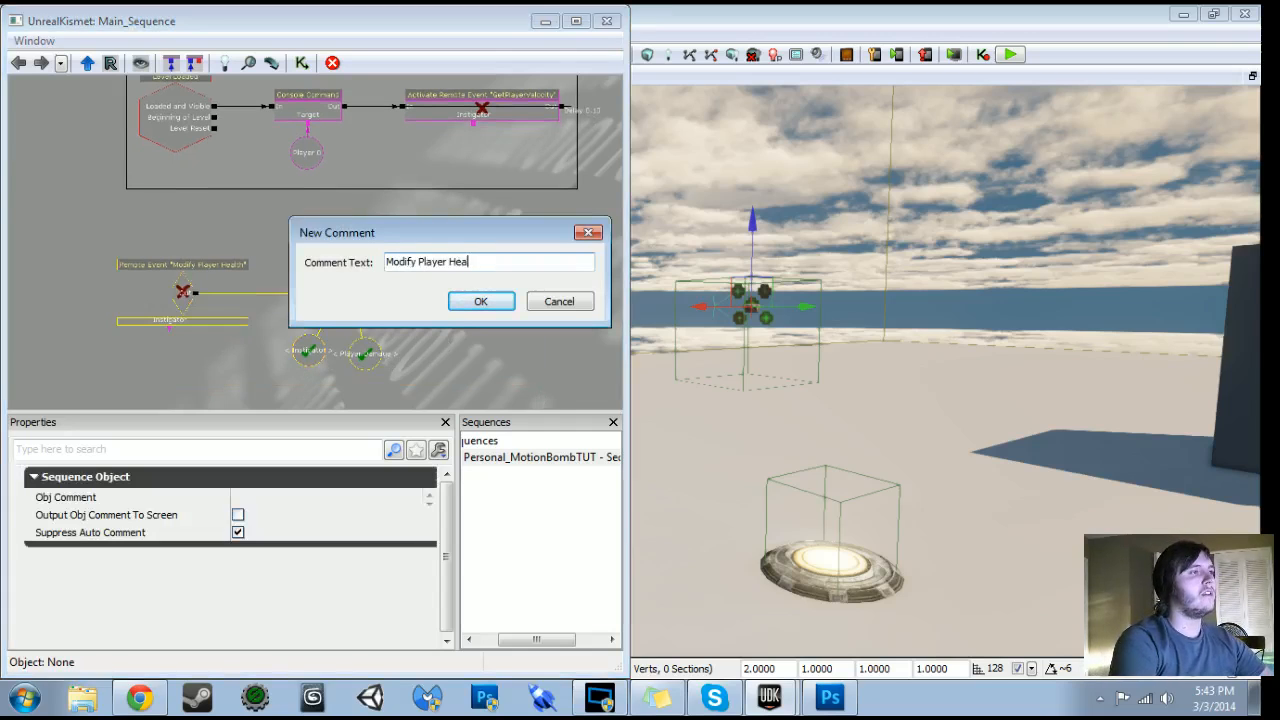
text(lth Based on Distaznce)
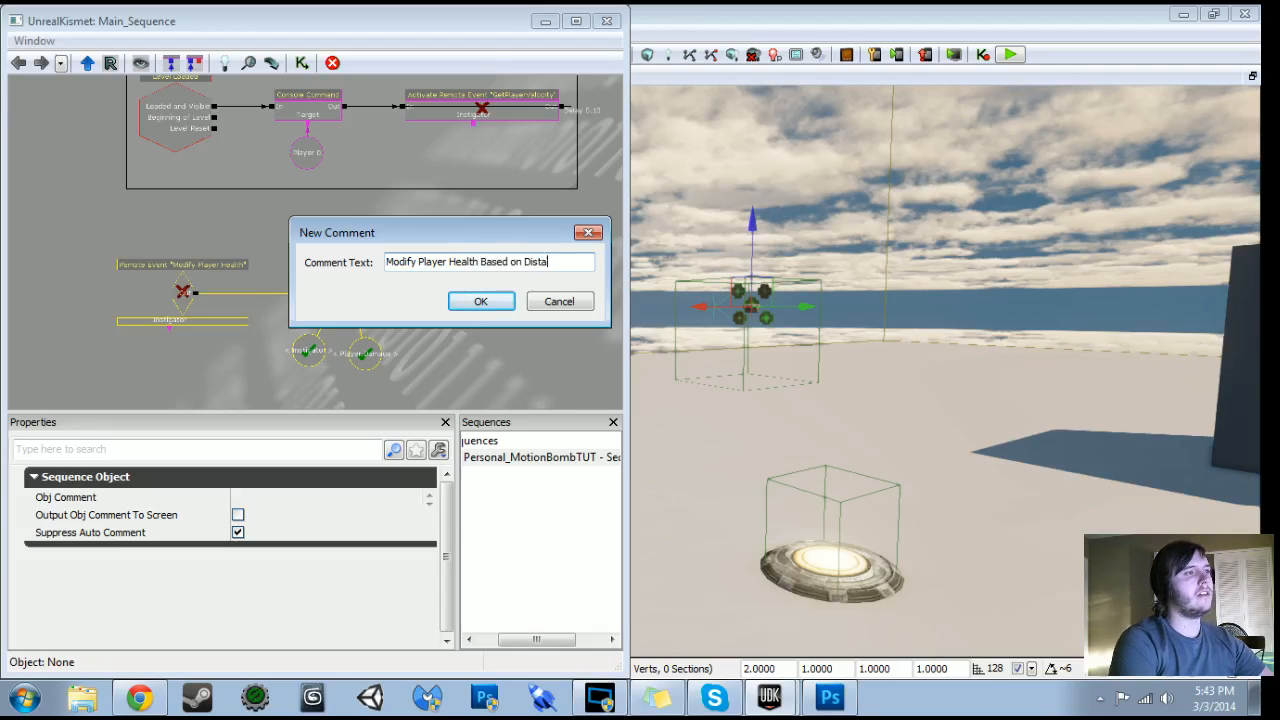
key(Return)
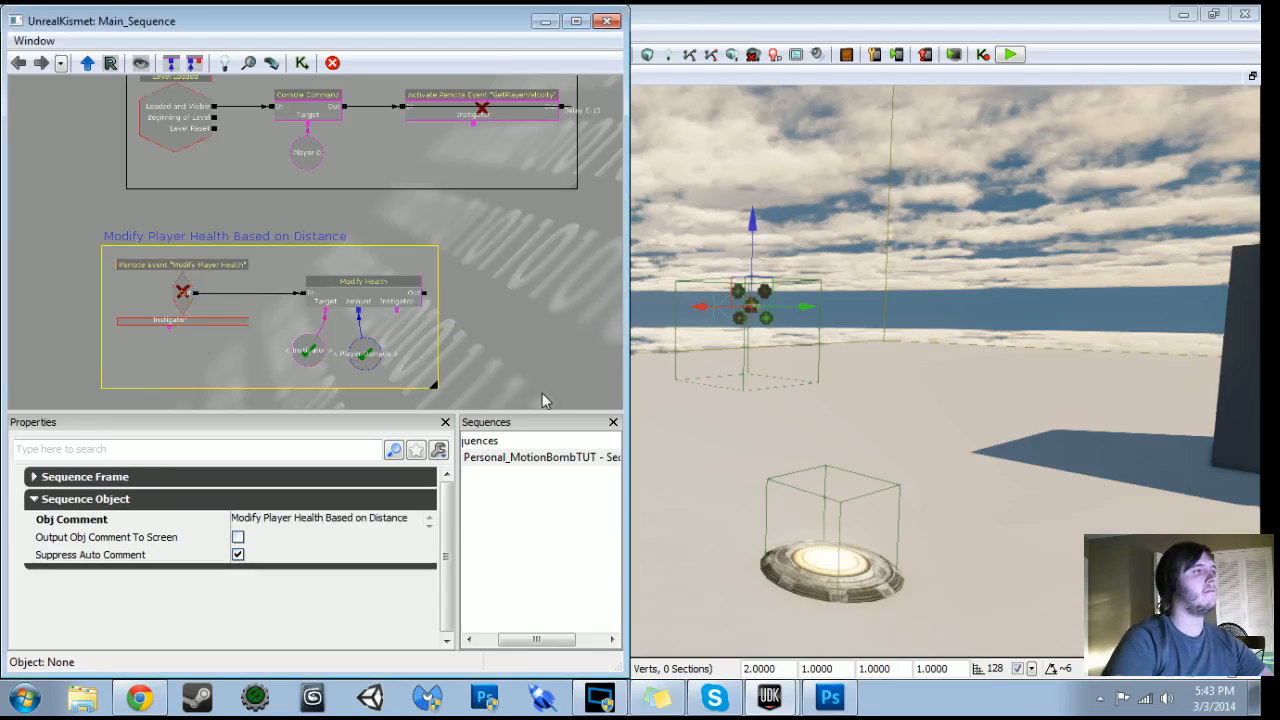
Shift the whole Modify Player Health comment group slightly to the right beneath the Level Initialization box
ctrl+alt+drag(64, 222, 507, 345)
ctrl+drag(182, 216, 212, 210)
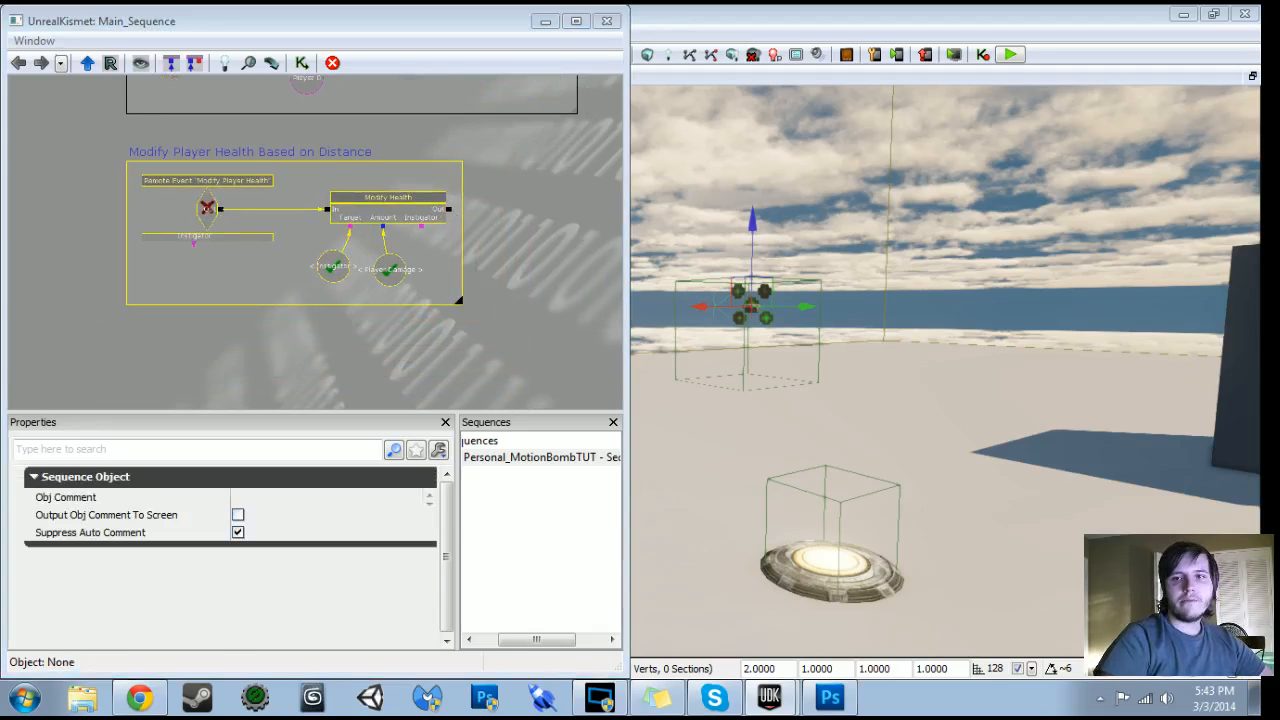
drag(311, 329, 339, 303)
click(280, 343)
Add a Remote Event in the empty space below the Modify Player Health comment box
right_click(196, 357)
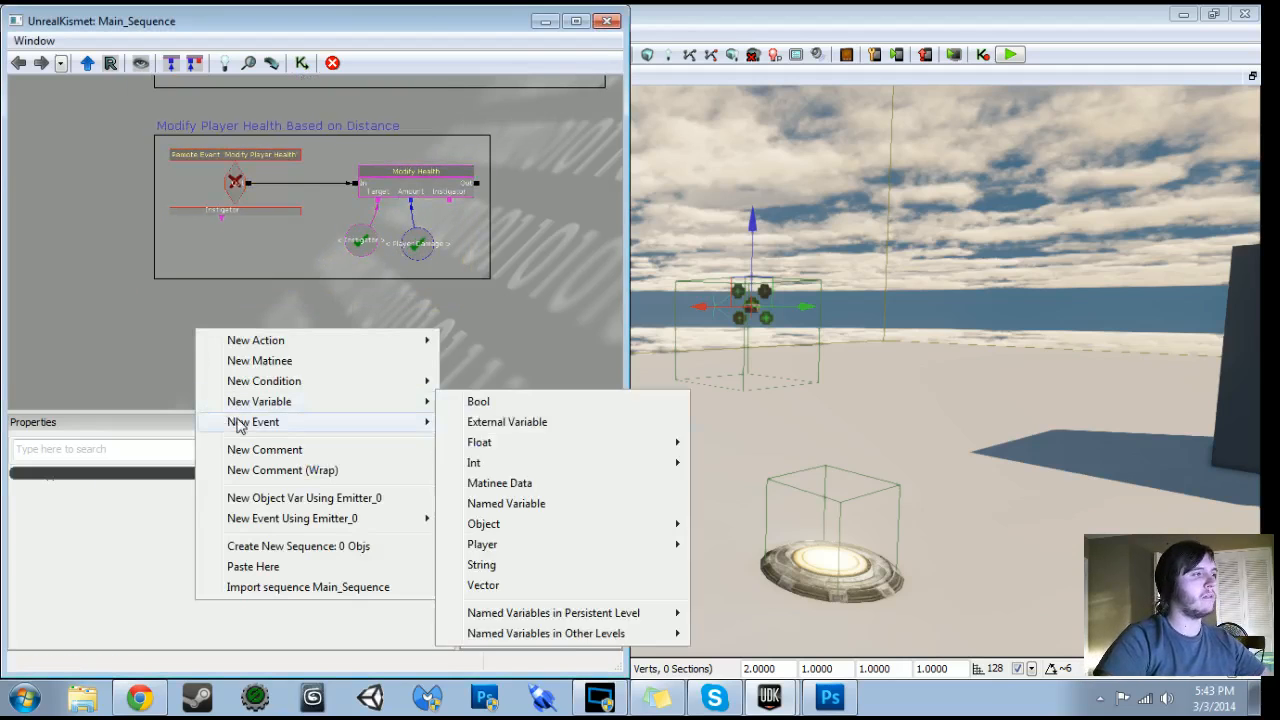
mouse_move(240, 427)
click(470, 342)
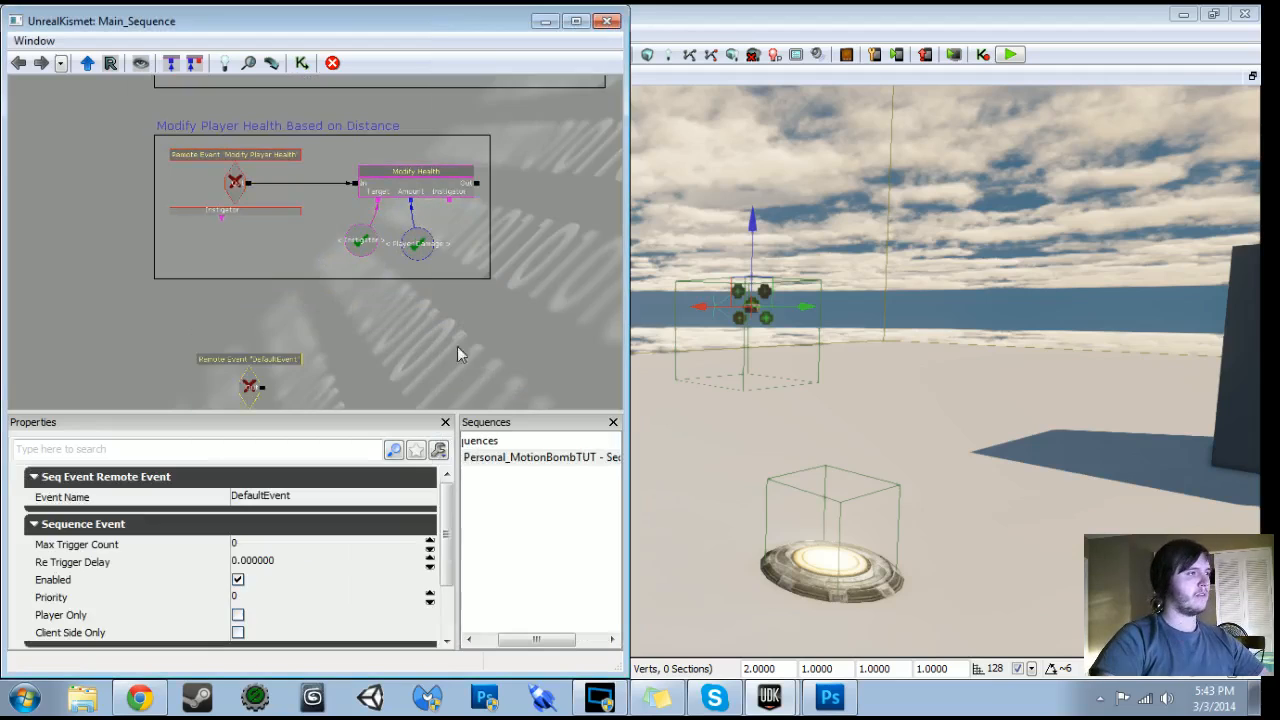
drag(334, 349, 449, 229)
scroll(335, 398, up, 3)
Set the new Remote Event's event name to "Destroy Proximity Mine" and reposition the event slightly
click(268, 499)
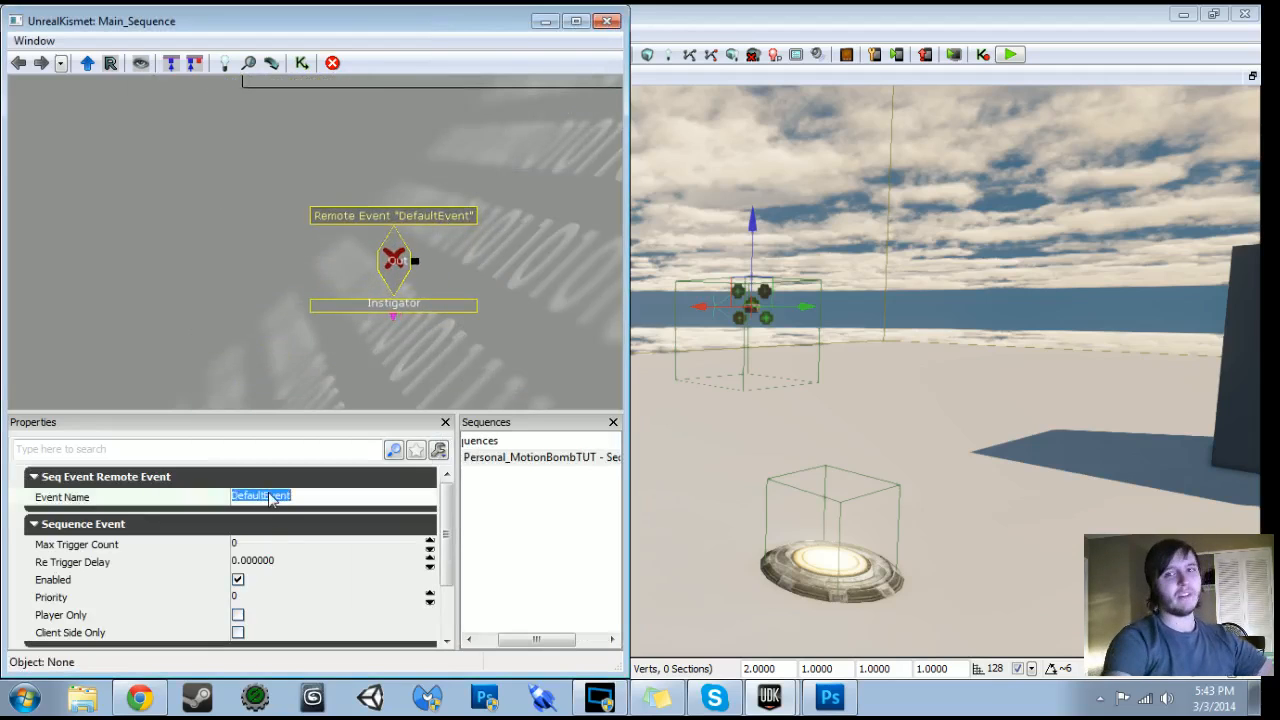
text(Destroy Proxim)
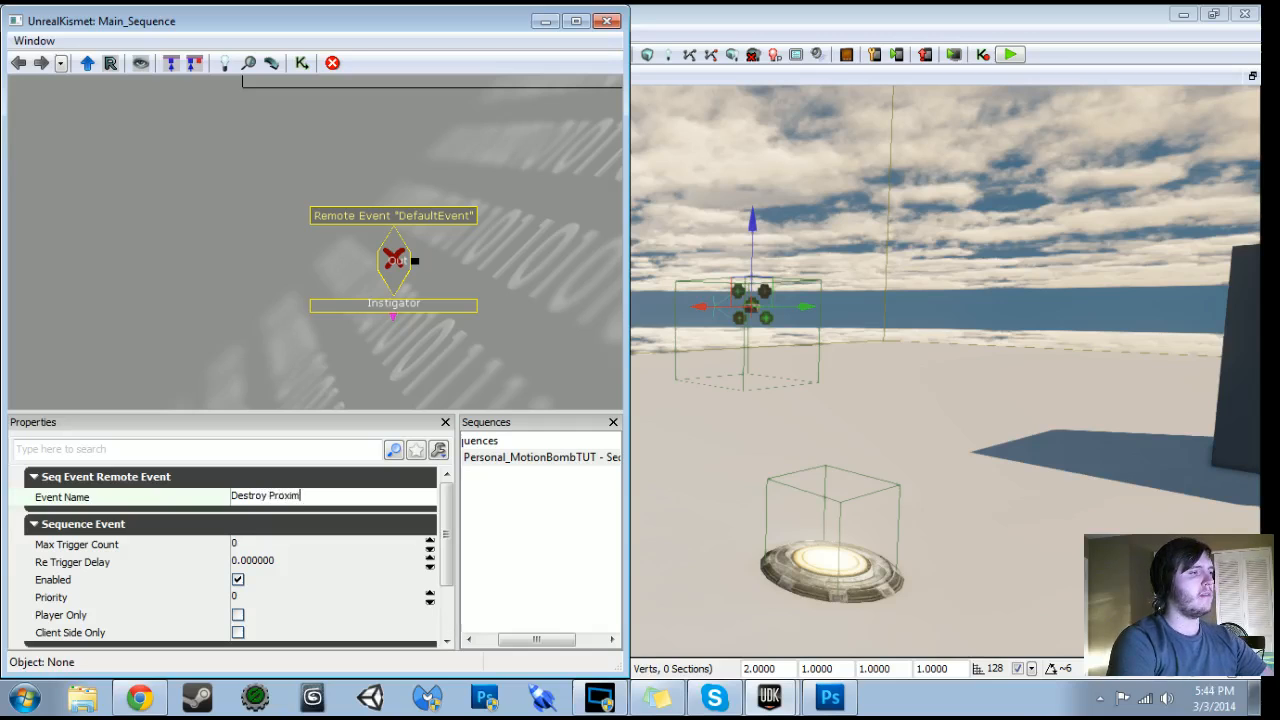
text(ity Mine)
key(Return)
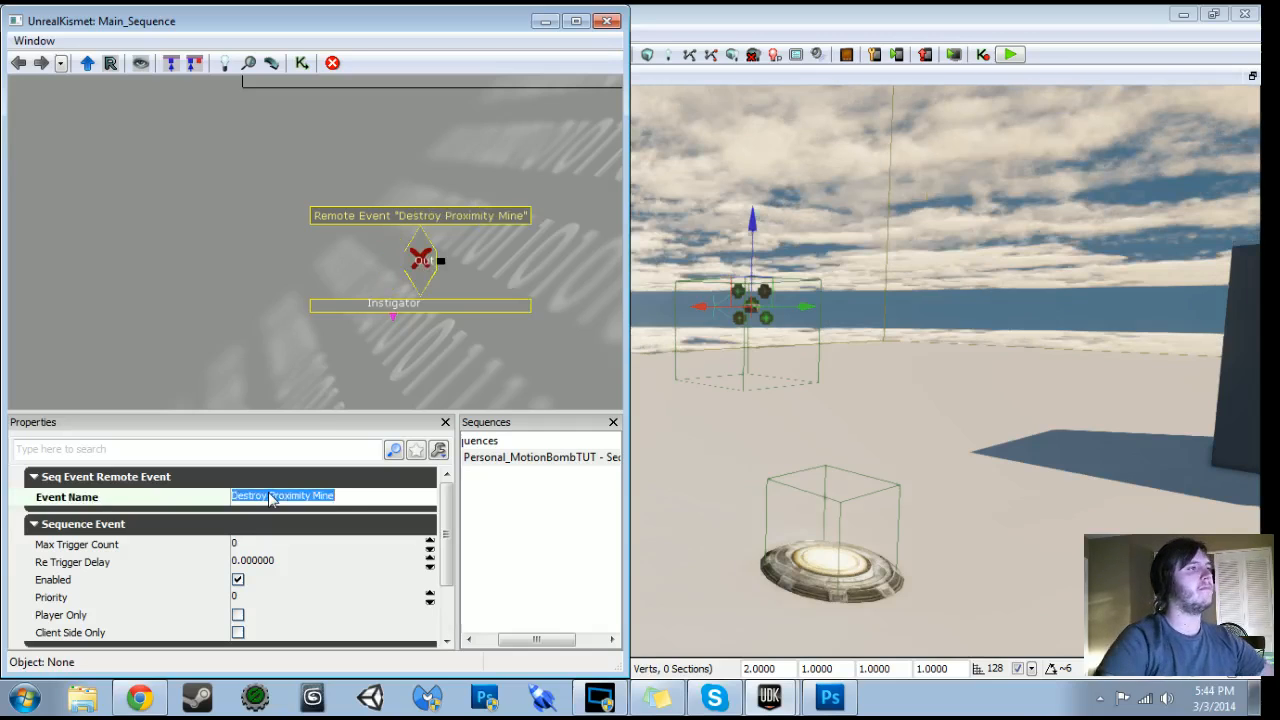
ctrl+drag(420, 258, 349, 237)
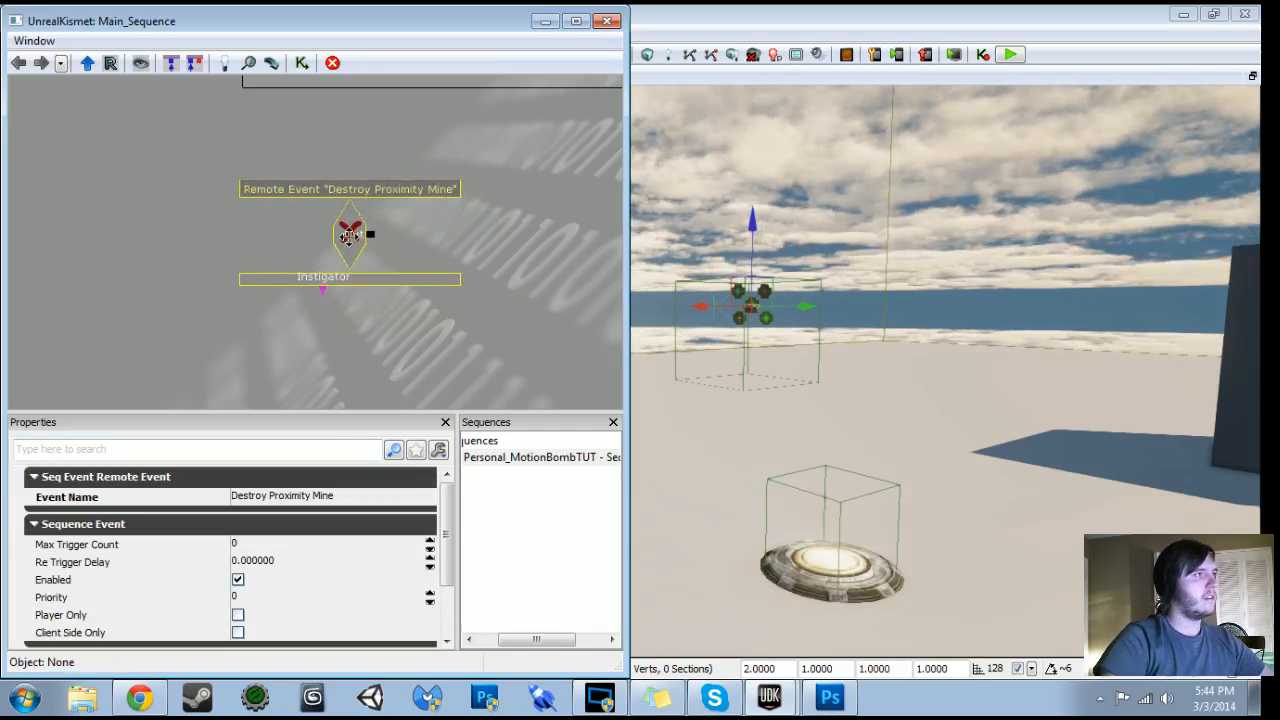
Make room beside the Destroy Proximity Mine event and select the mine's InterpActor_5 mesh in the level viewport
drag(545, 253, 177, 267)
drag(285, 278, 456, 299)
drag(820, 380, 820, 240)
click(800, 306)
drag(800, 306, 790, 230)
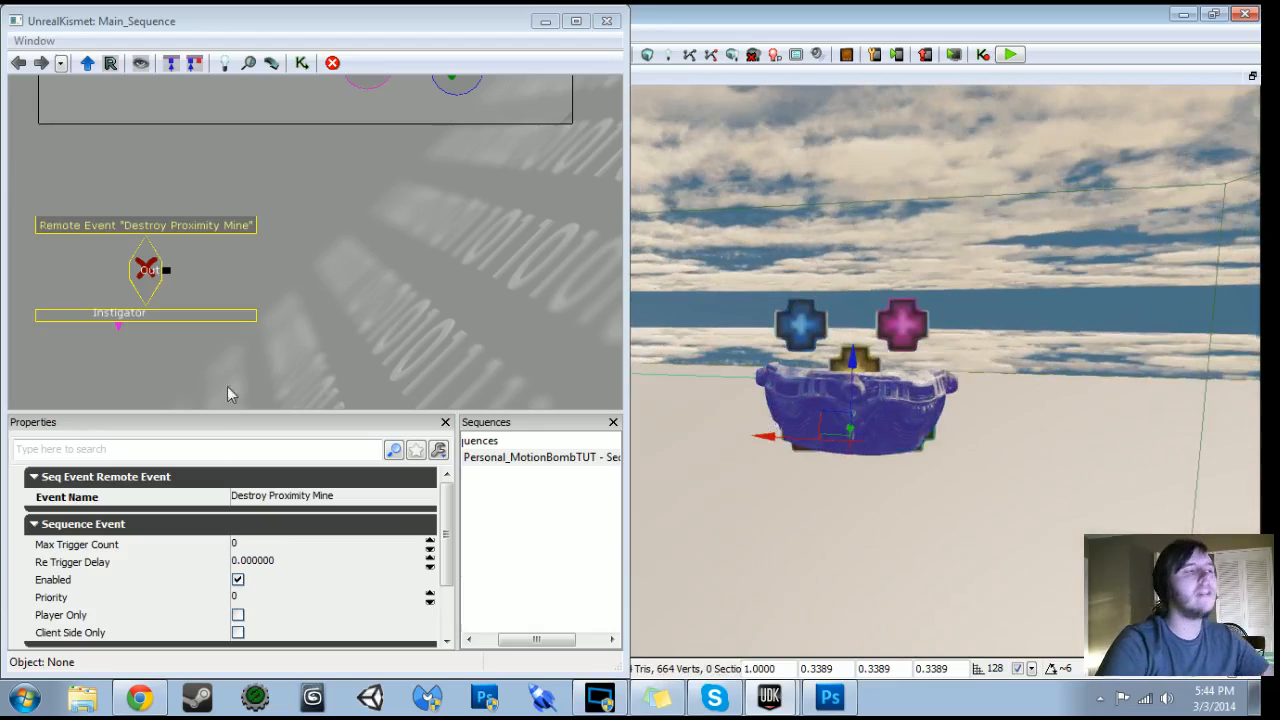
Add an Actor Destroy action triggered by the Destroy Proximity Mine event and align it with the event
right_click(330, 256)
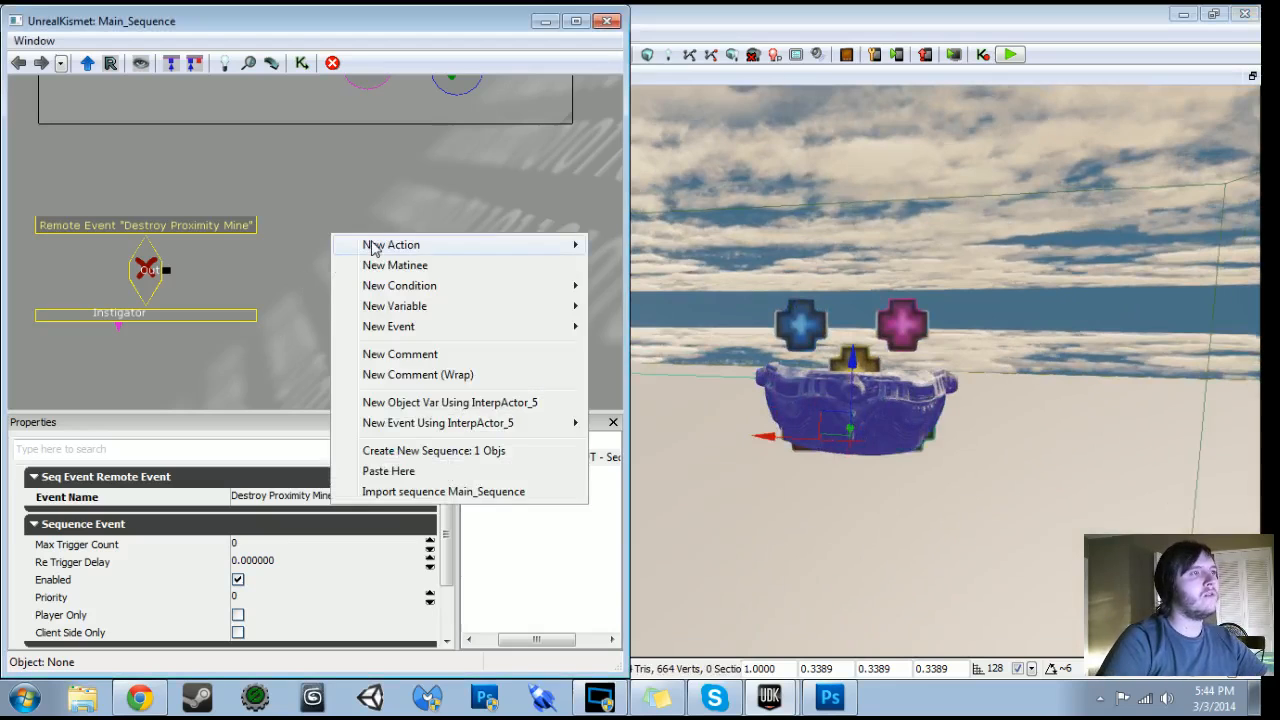
mouse_move(372, 245)
mouse_move(724, 72)
click(830, 173)
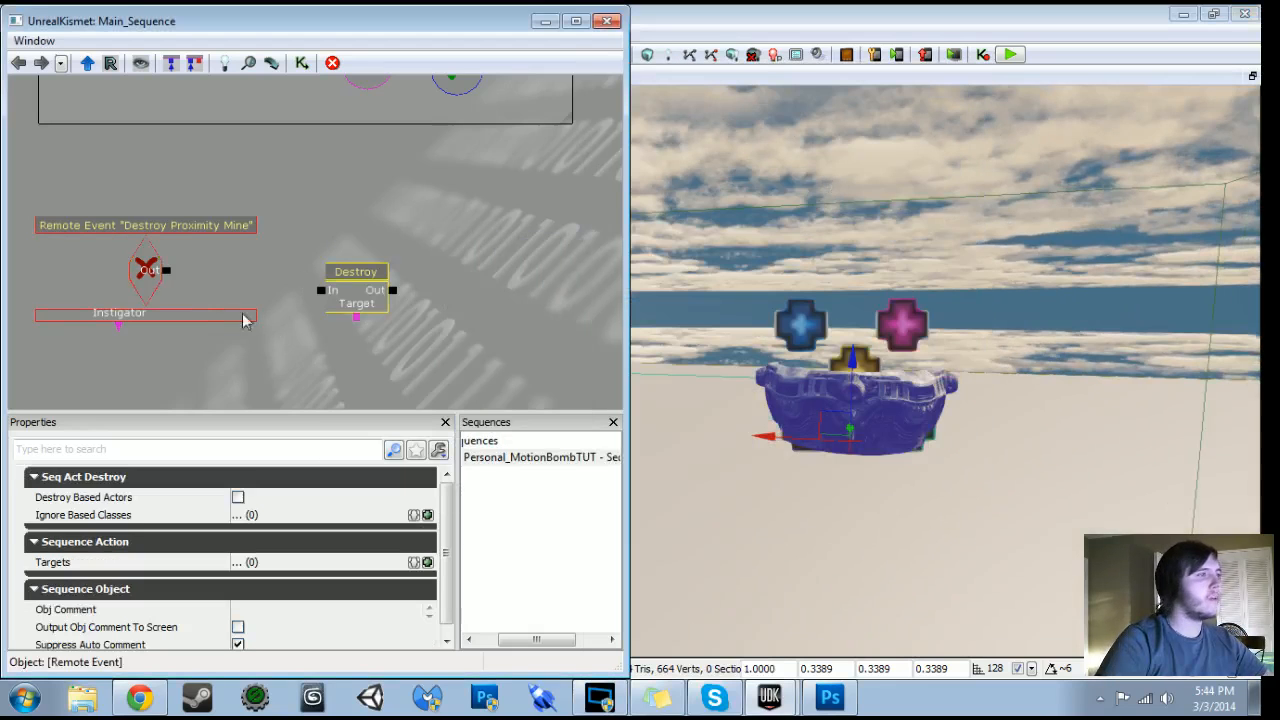
drag(166, 270, 362, 270)
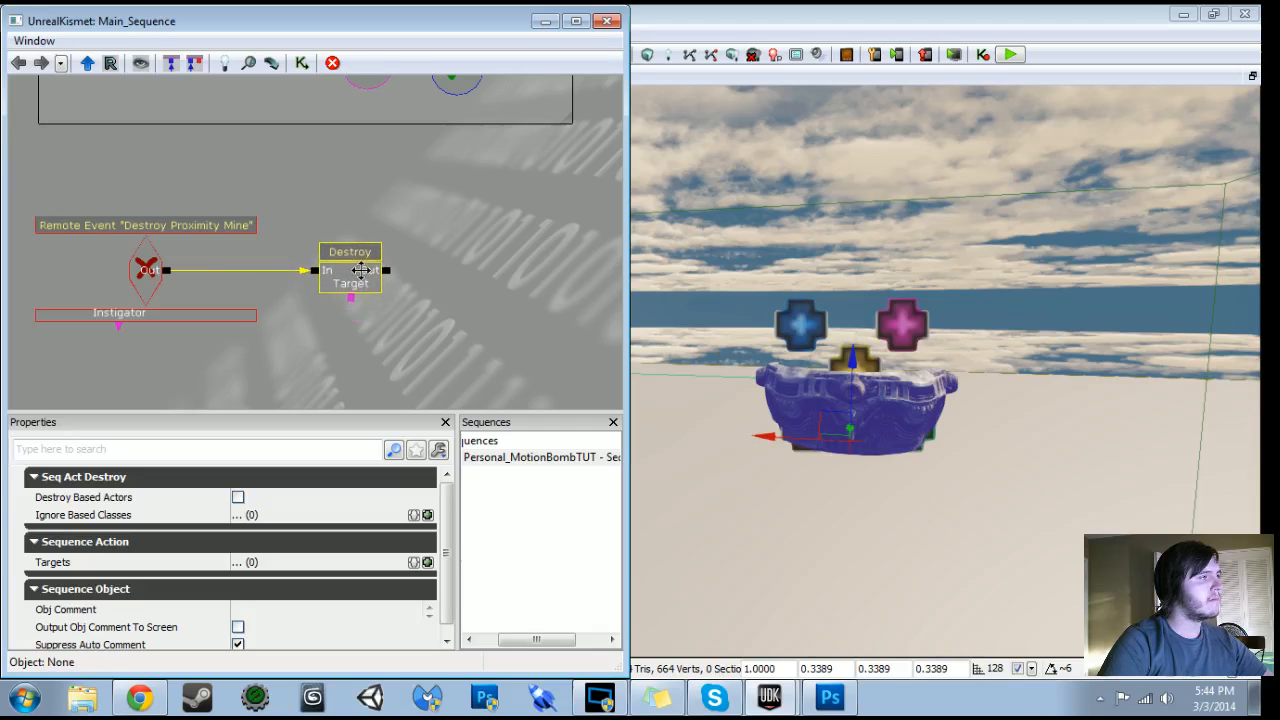
Maximize the Kismet window and assign the selected InterpActor_5 as the Destroy action's Target
click(740, 220)
drag(740, 220, 670, 222)
click(575, 27)
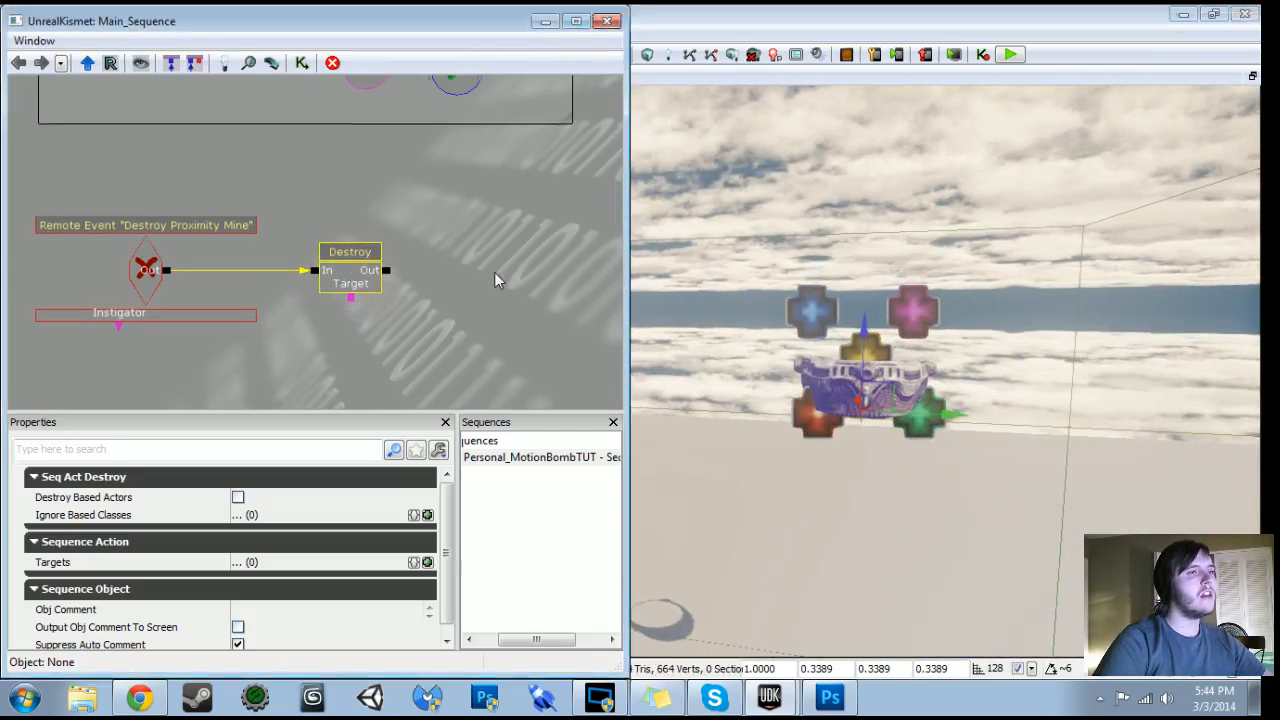
click(575, 22)
right_click(345, 292)
click(350, 297)
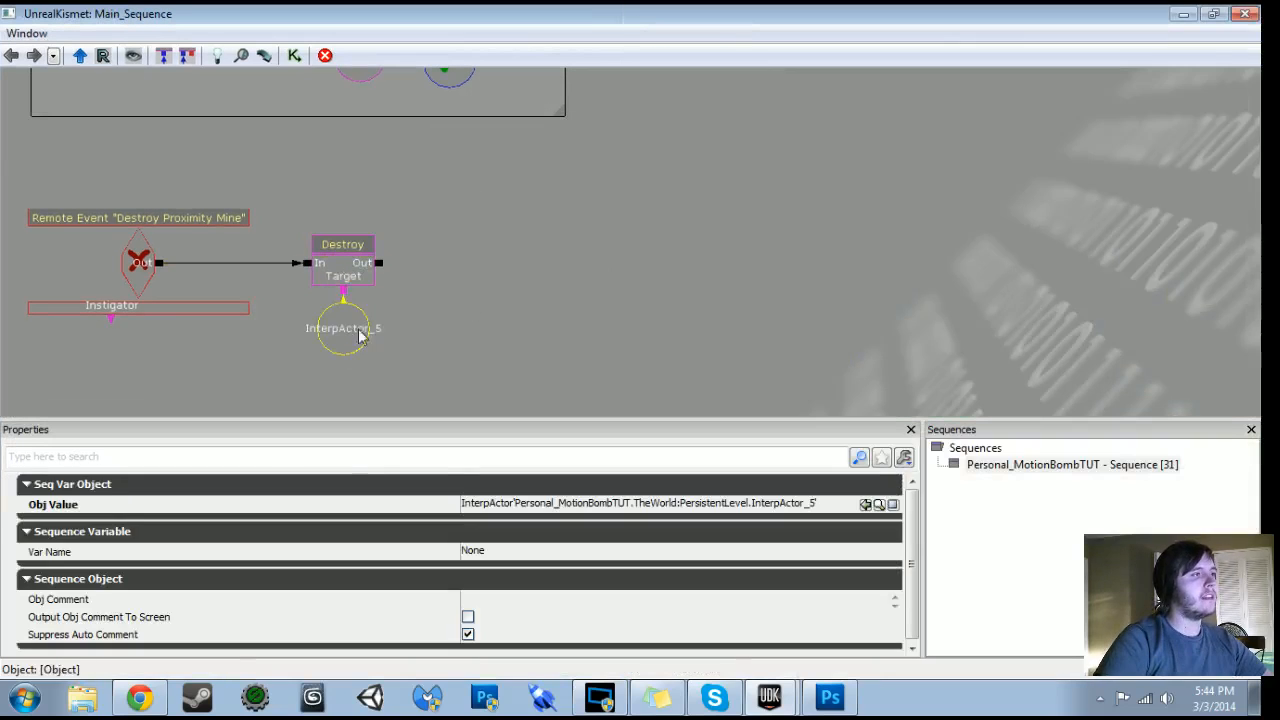
Add a Set Variable Bool action after Destroy and connect Destroy's output to its input
drag(591, 270, 514, 289)
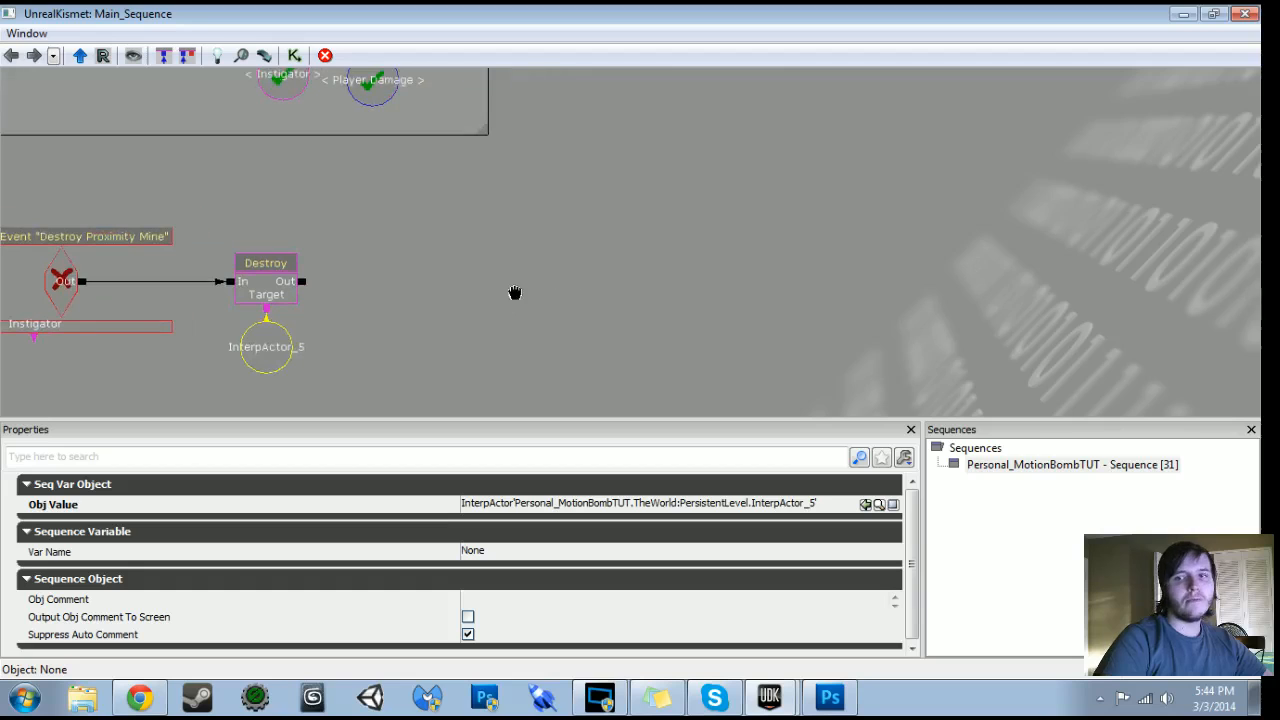
right_click(471, 250)
mouse_move(545, 262)
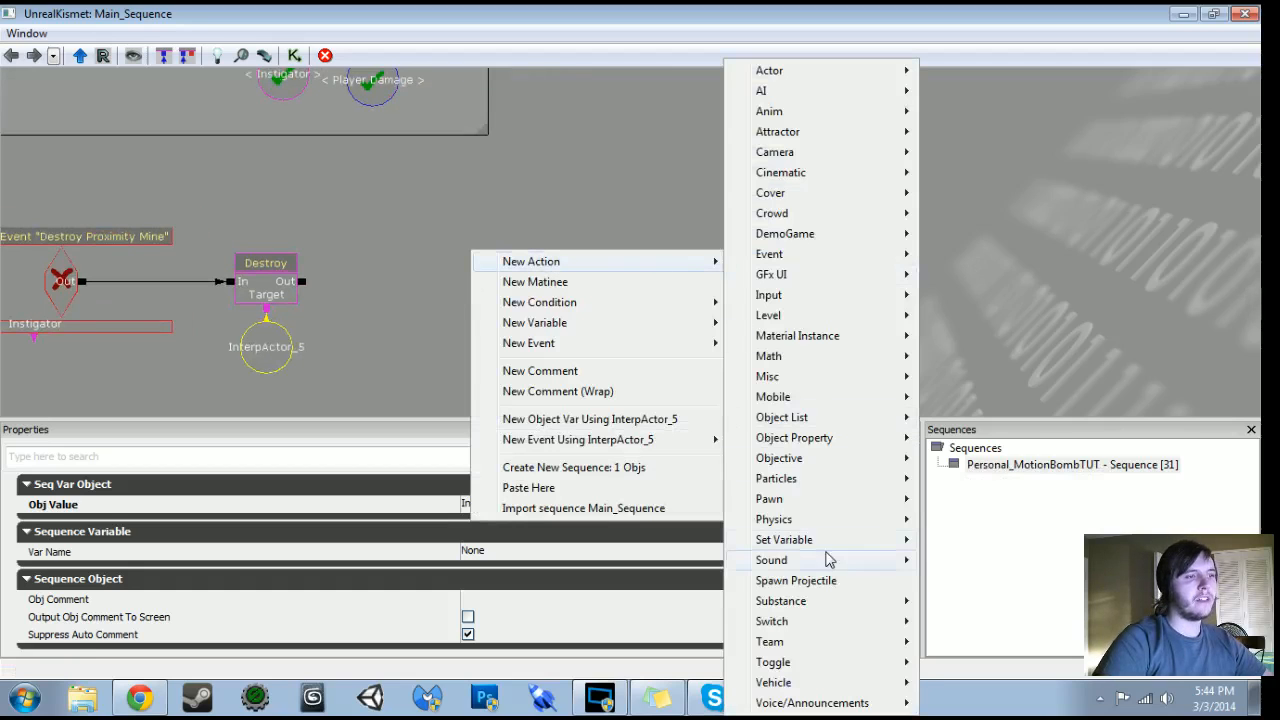
mouse_move(830, 540)
click(963, 535)
drag(305, 283, 398, 292)
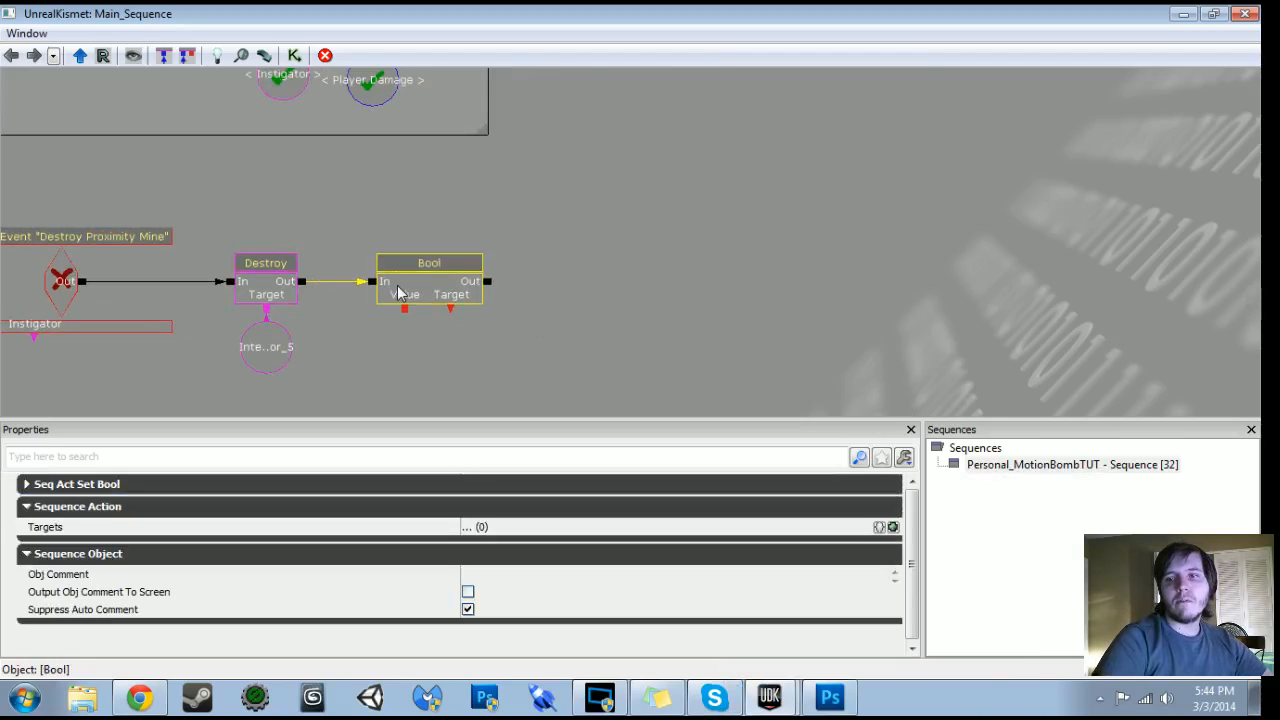
drag(387, 348, 404, 312)
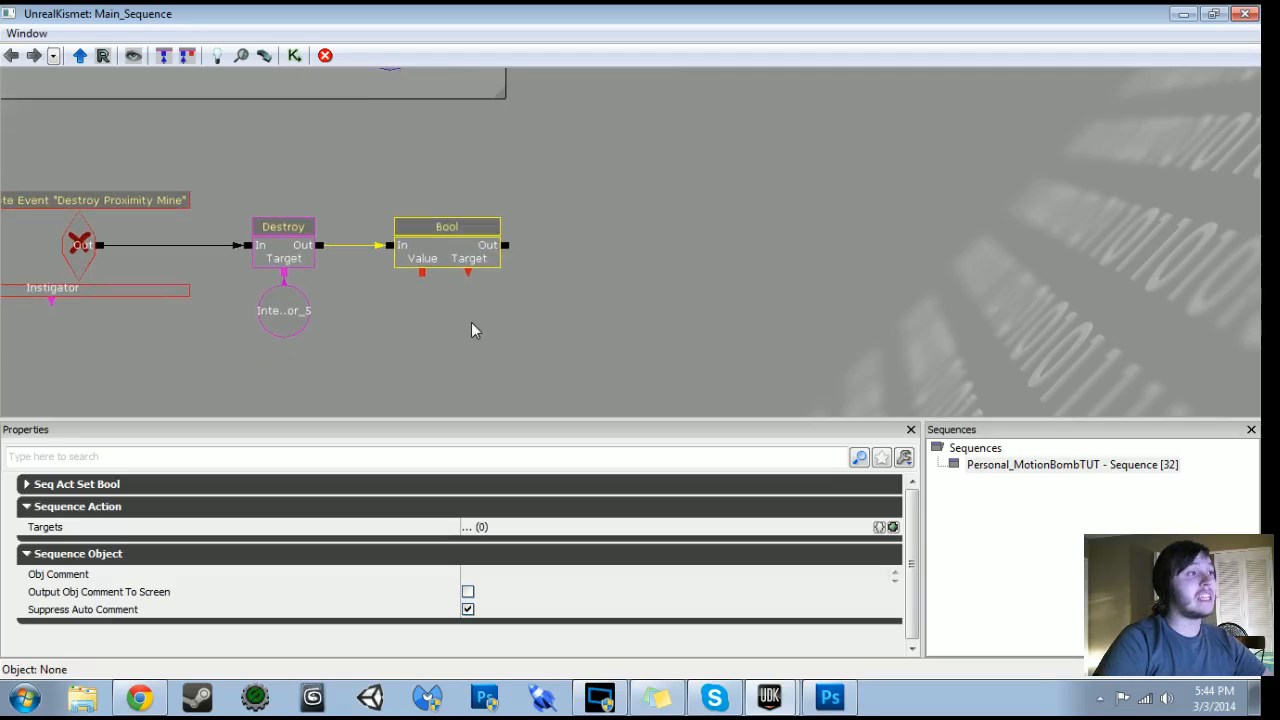
Duplicate the Instigator named variable and change the copy to type SeqVar_Bool with the variable name bIsProximityMineDestroyed
mouse_move(457, 189)
mouse_down()
mouse_move(757, 371)
mouse_move(860, 545)
mouse_move(520, 213)
mouse_up()
click(442, 147)
key(ctrl+c)
key(ctrl+v)
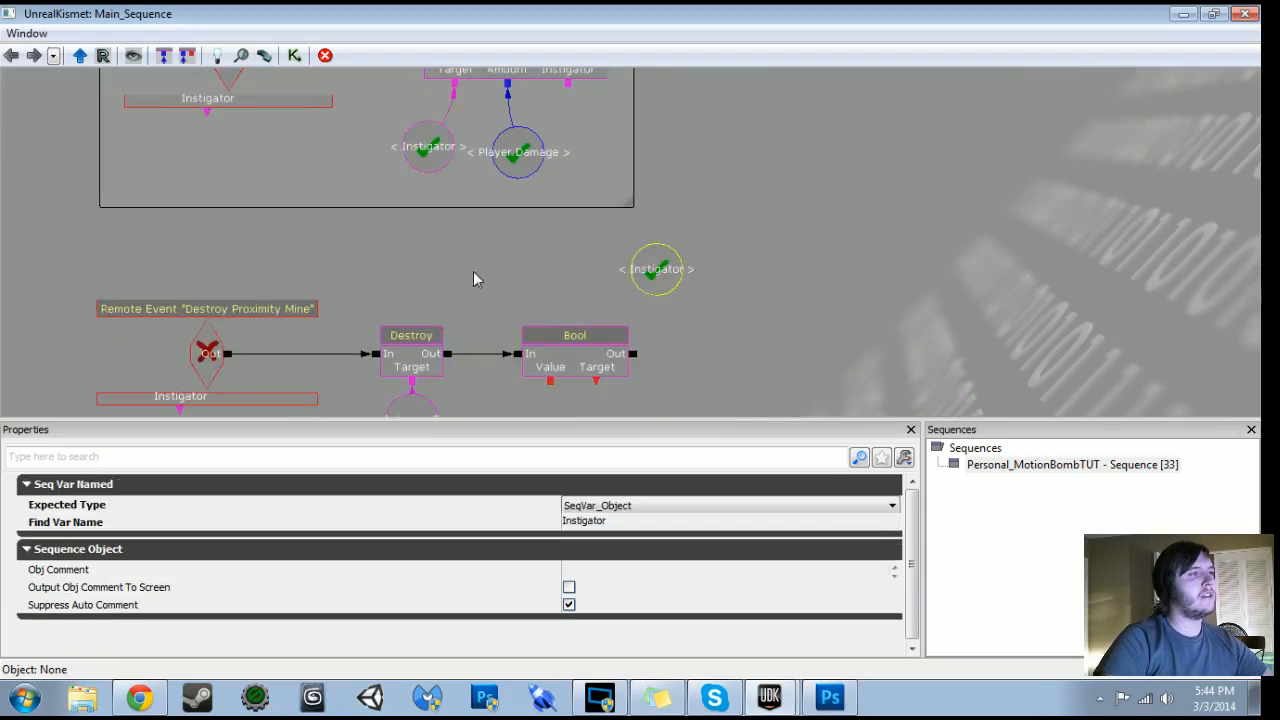
drag(608, 262, 539, 213)
click(626, 507)
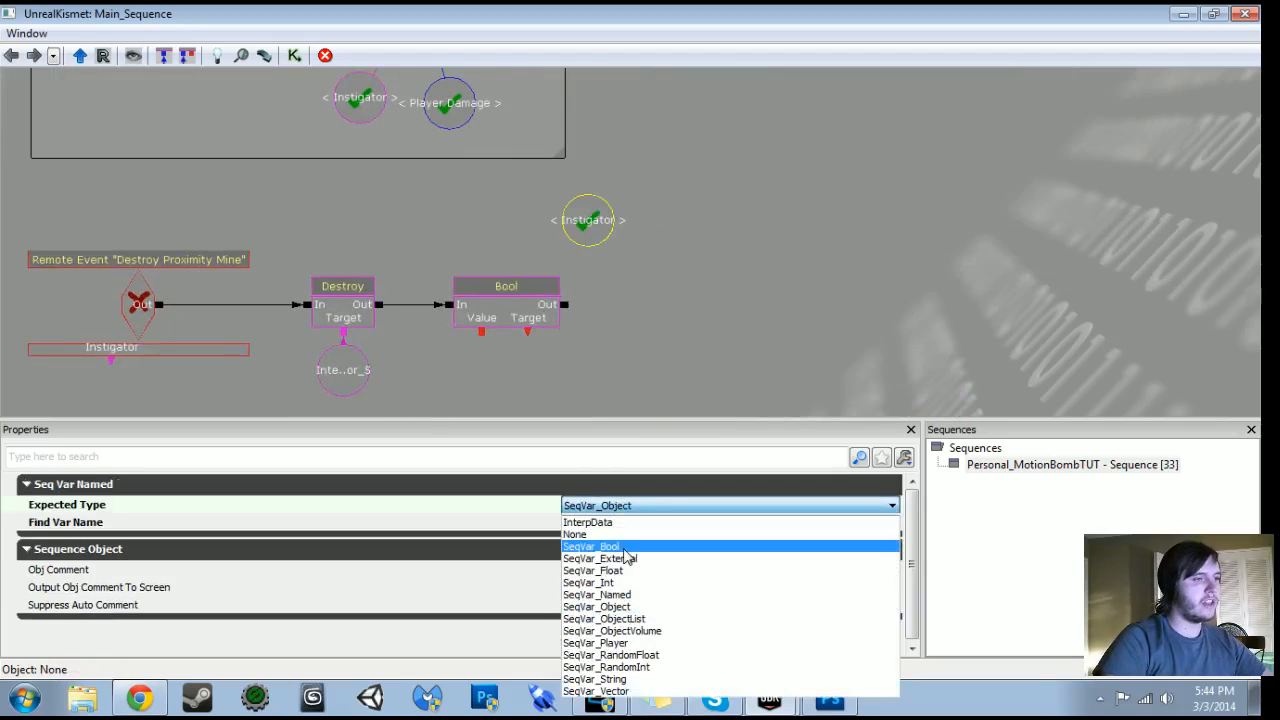
click(628, 552)
click(606, 524)
text(b)
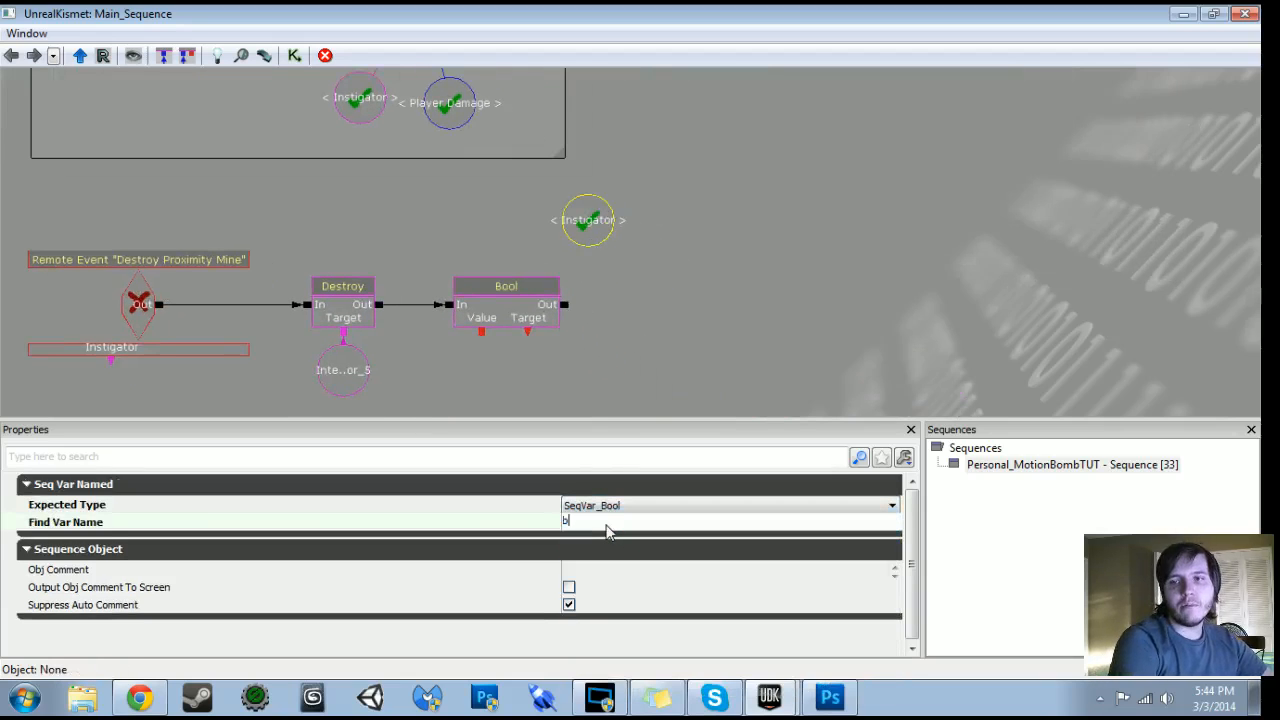
text(IsProximityMineDestroyed)
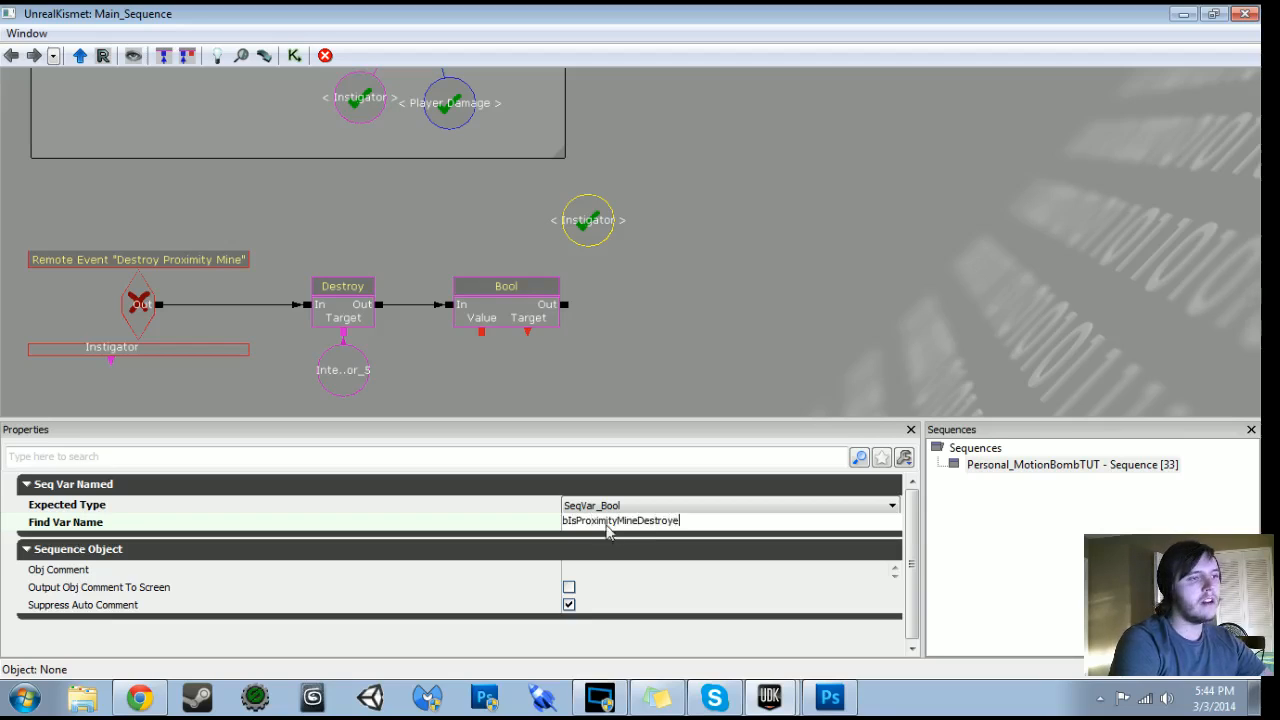
key(Return)
Place the bIsProximityMineDestroyed variable below the Bool action and link it as the action's Target
drag(590, 222, 535, 388)
drag(528, 333, 559, 385)
click(527, 390)
Create a new Bool variable on the Bool action's Value connector and set its b Value to 1
right_click(482, 333)
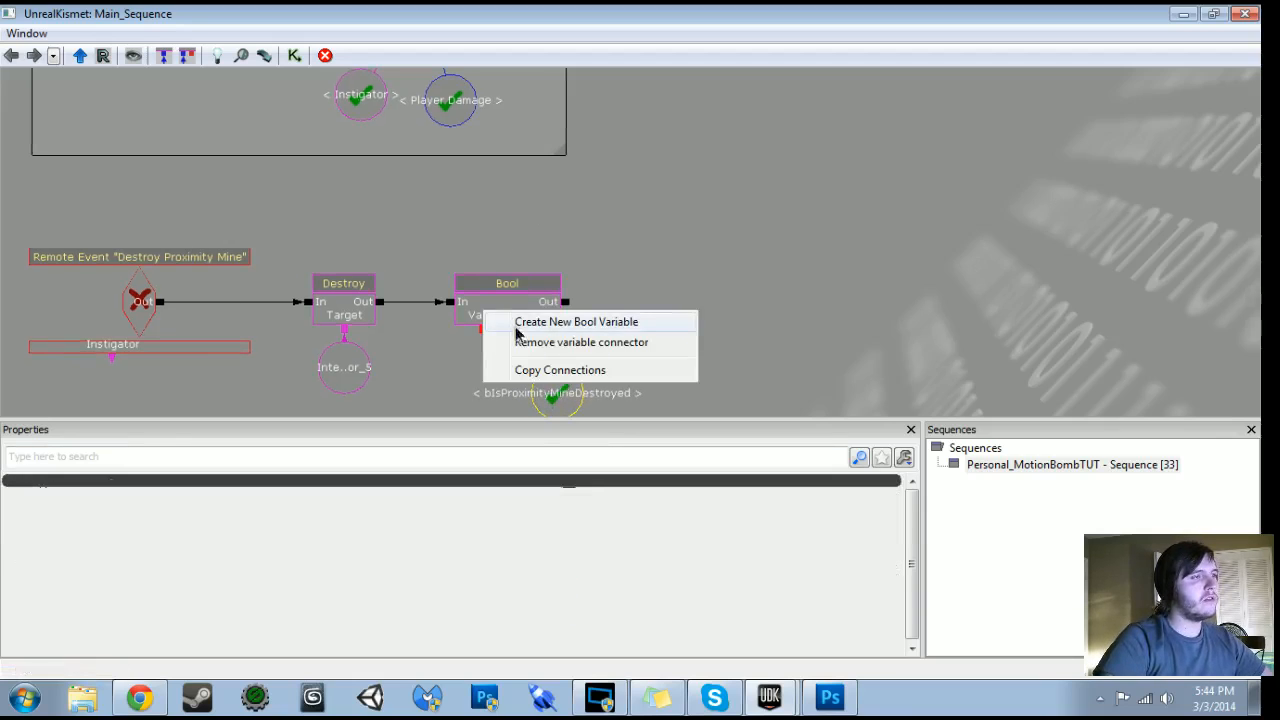
click(517, 325)
scroll(508, 310, up, 1)
drag(497, 338, 485, 316)
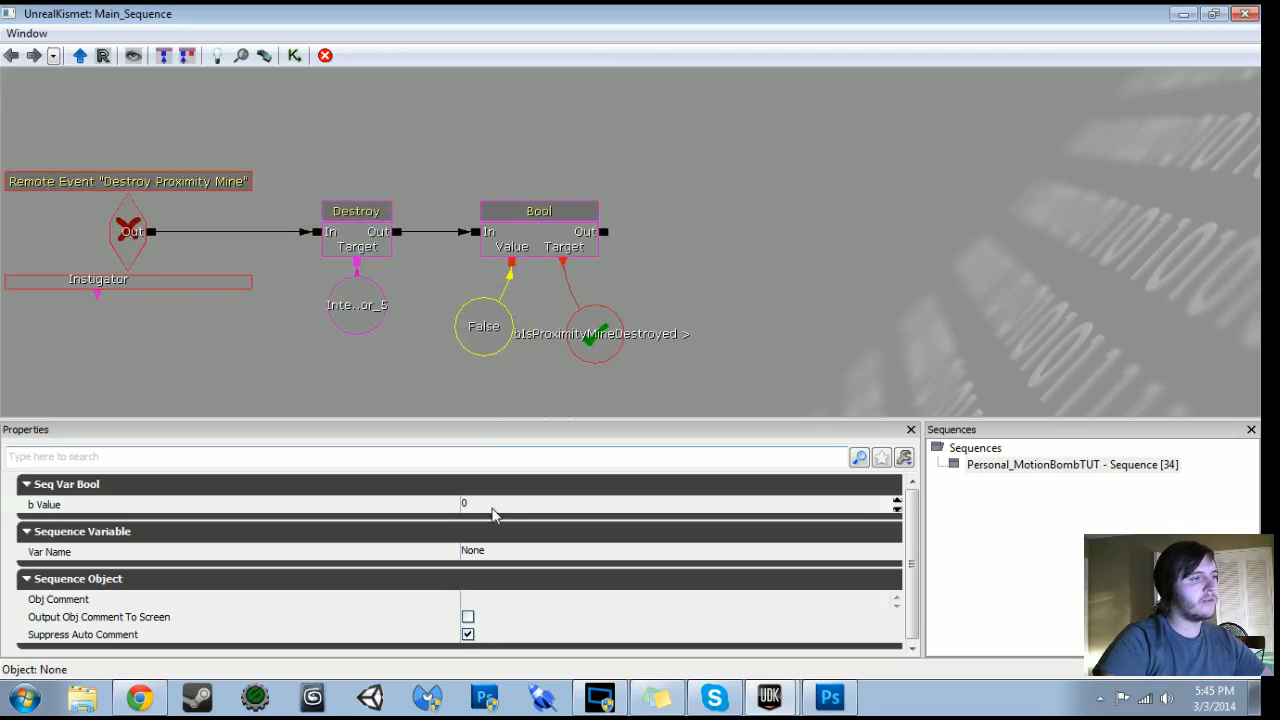
click(500, 505)
text(1)
key(Return)
scroll(389, 306, down, 2)
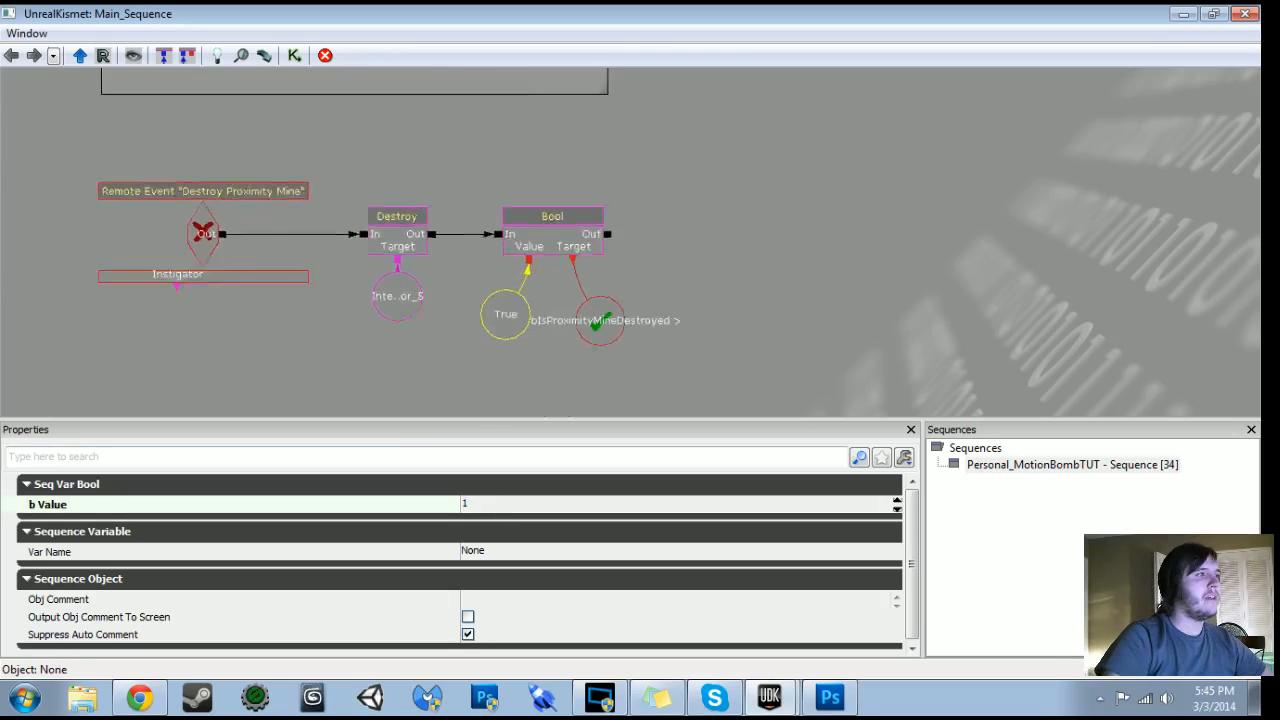
Wrap the whole Destroy Proximity Mine chain in a comment box titled "Destroy Proximity Mine on Explosion"
ctrl+alt+drag(171, 200, 814, 403)
text(c)
text(Destroy)
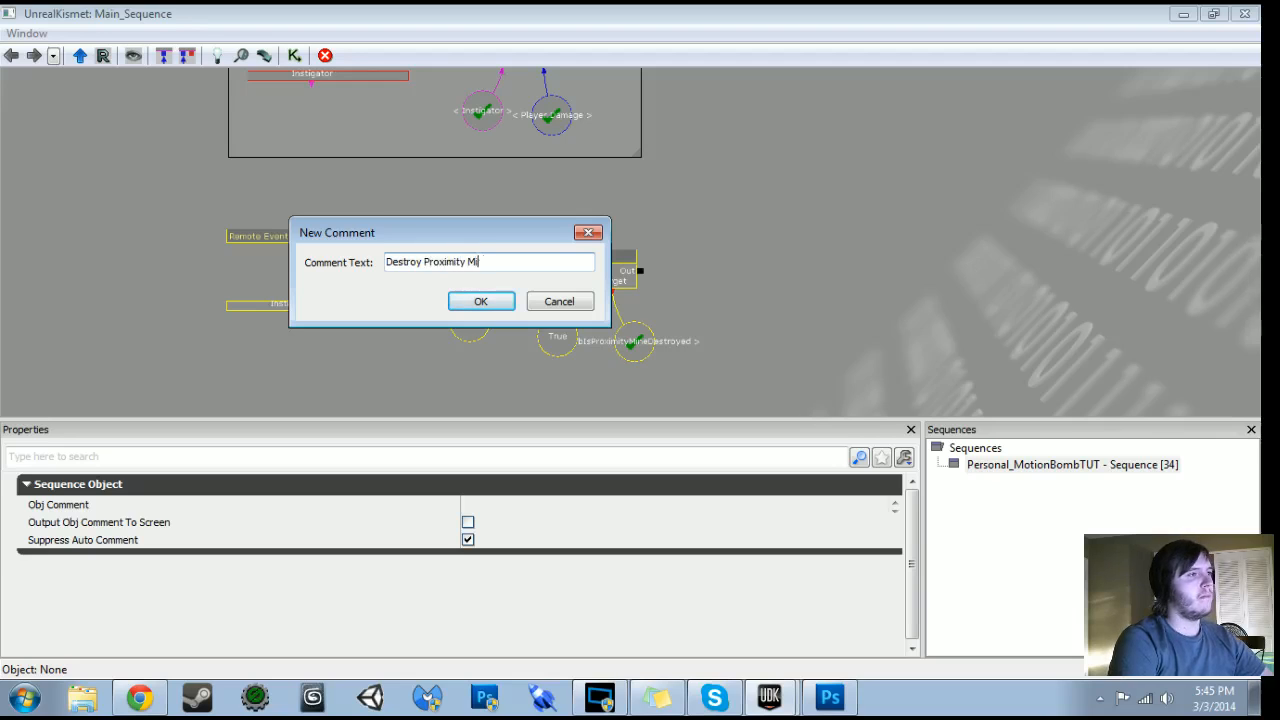
text( Proximity Mine on Explosion)
key(Return)
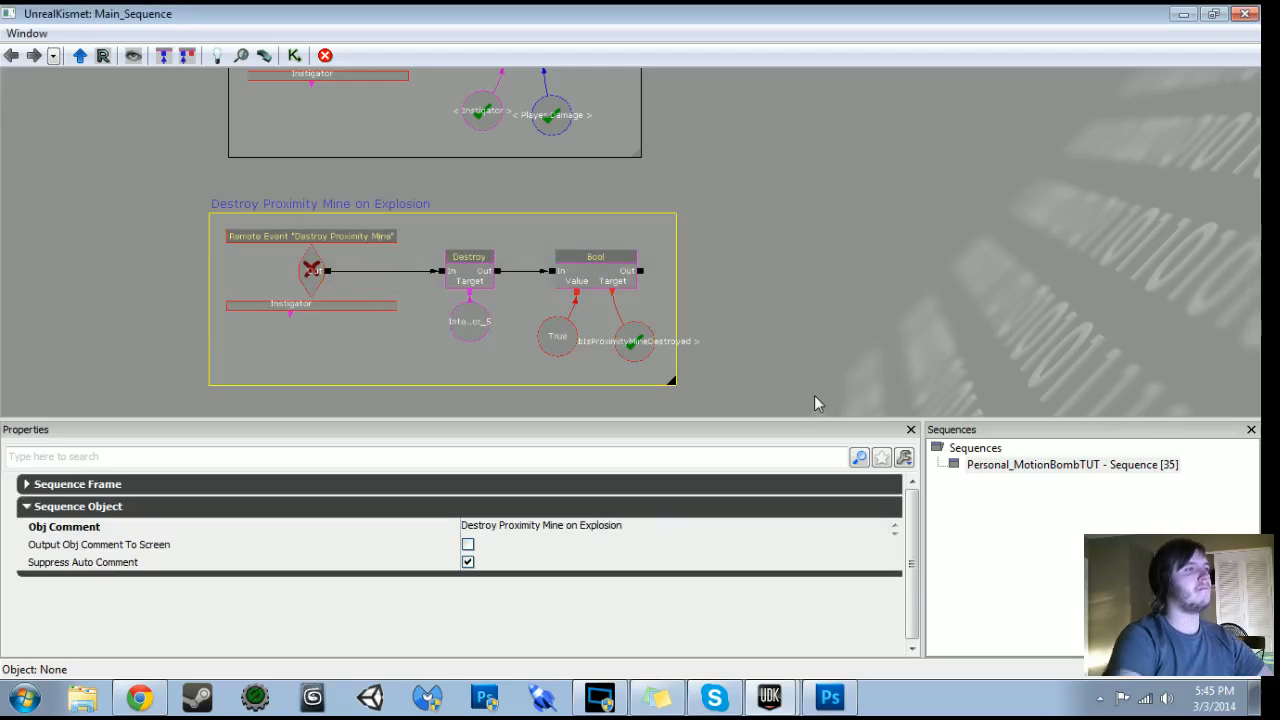
Move the commented Destroy Proximity Mine group up directly beneath the Modify Player Health Based on Distance box
click(174, 234)
ctrl+alt+drag(156, 191, 737, 405)
ctrl+drag(315, 235, 334, 212)
drag(749, 232, 674, 312)
scroll(767, 438, down, 5)
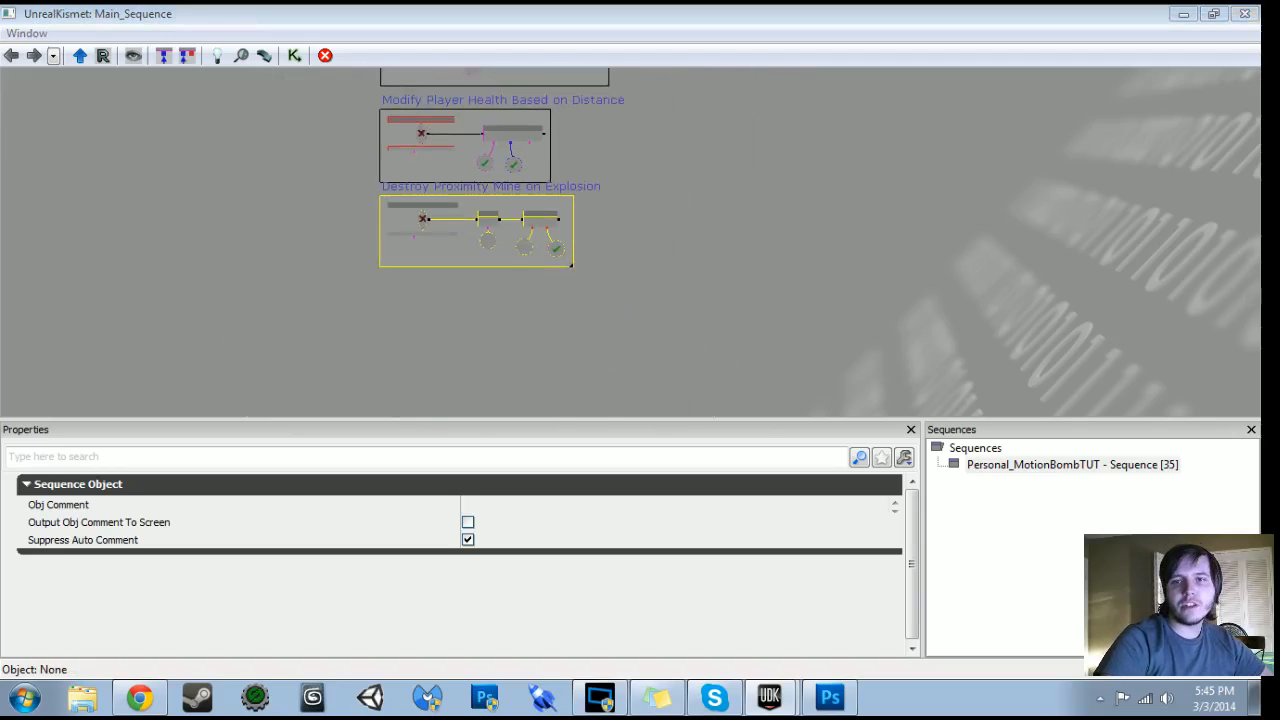
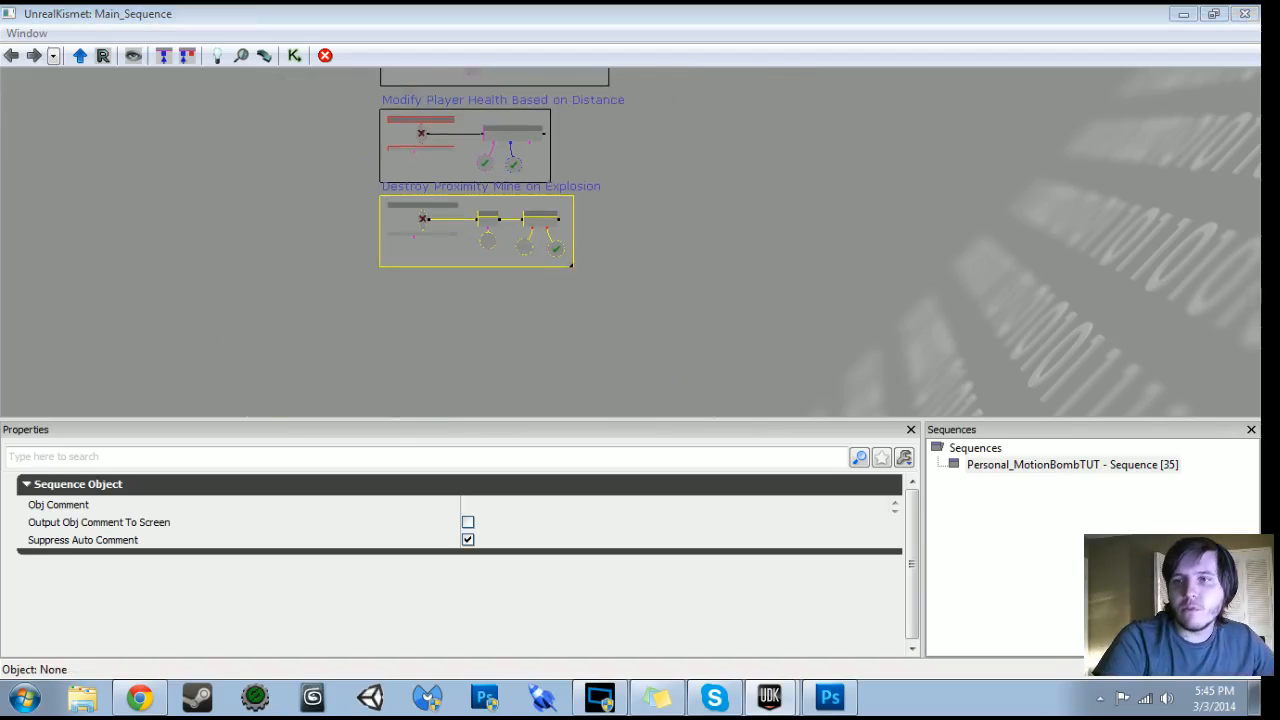
Add a Remote Event below the Destroy Proximity Mine group and name it UnhideProximityMine
drag(381, 303, 572, 262)
scroll(371, 277, up, 6)
right_click(294, 338)
mouse_move(444, 412)
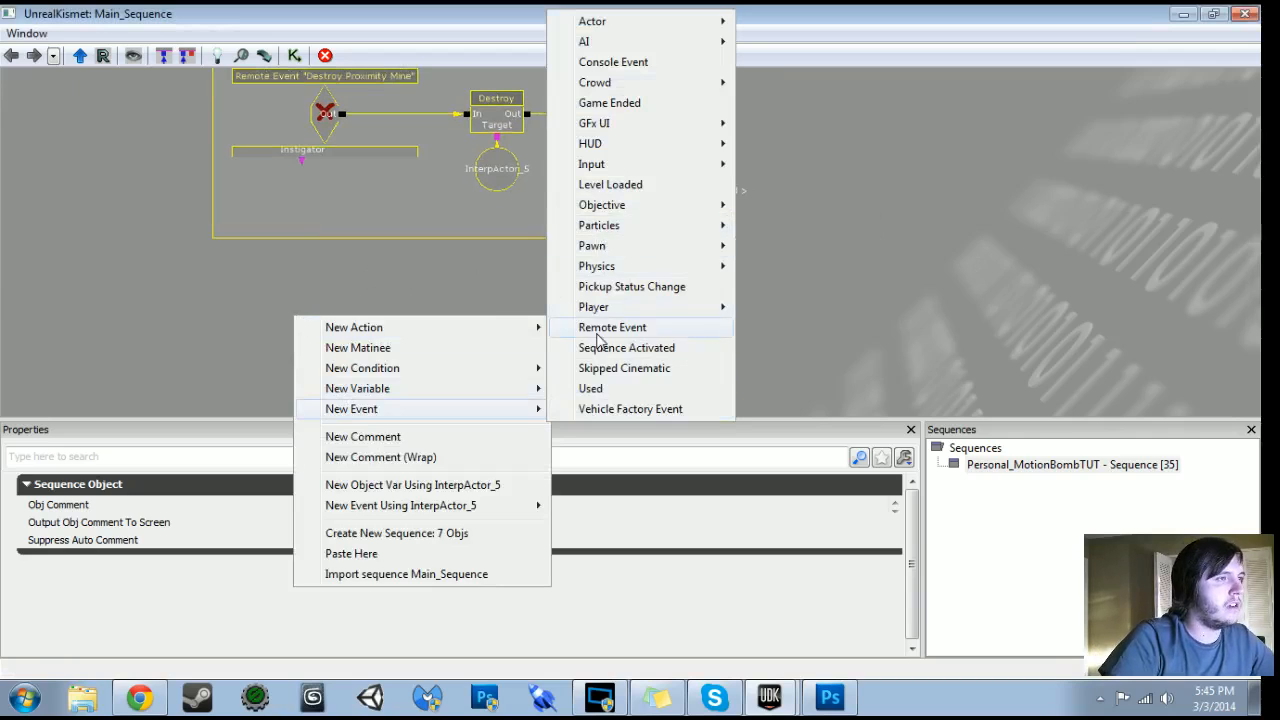
click(610, 327)
scroll(576, 249, up, 1)
drag(456, 340, 383, 283)
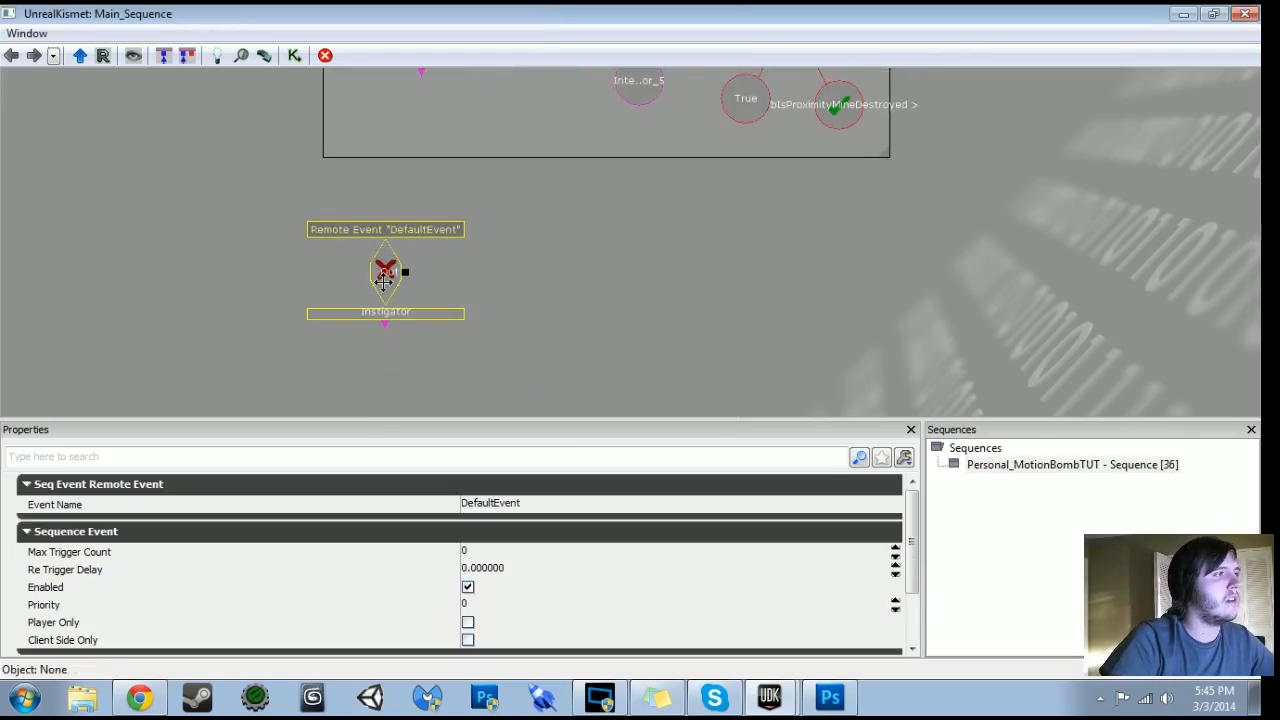
click(492, 507)
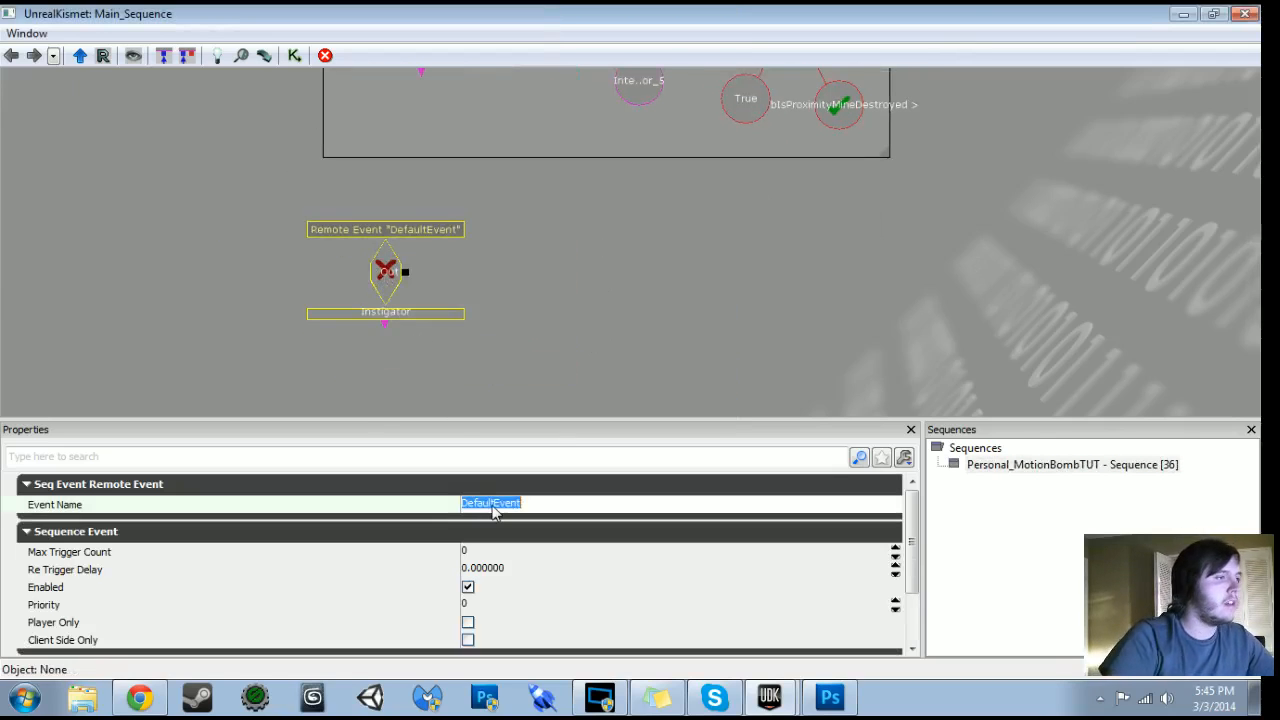
text(UnhideProximityMine)
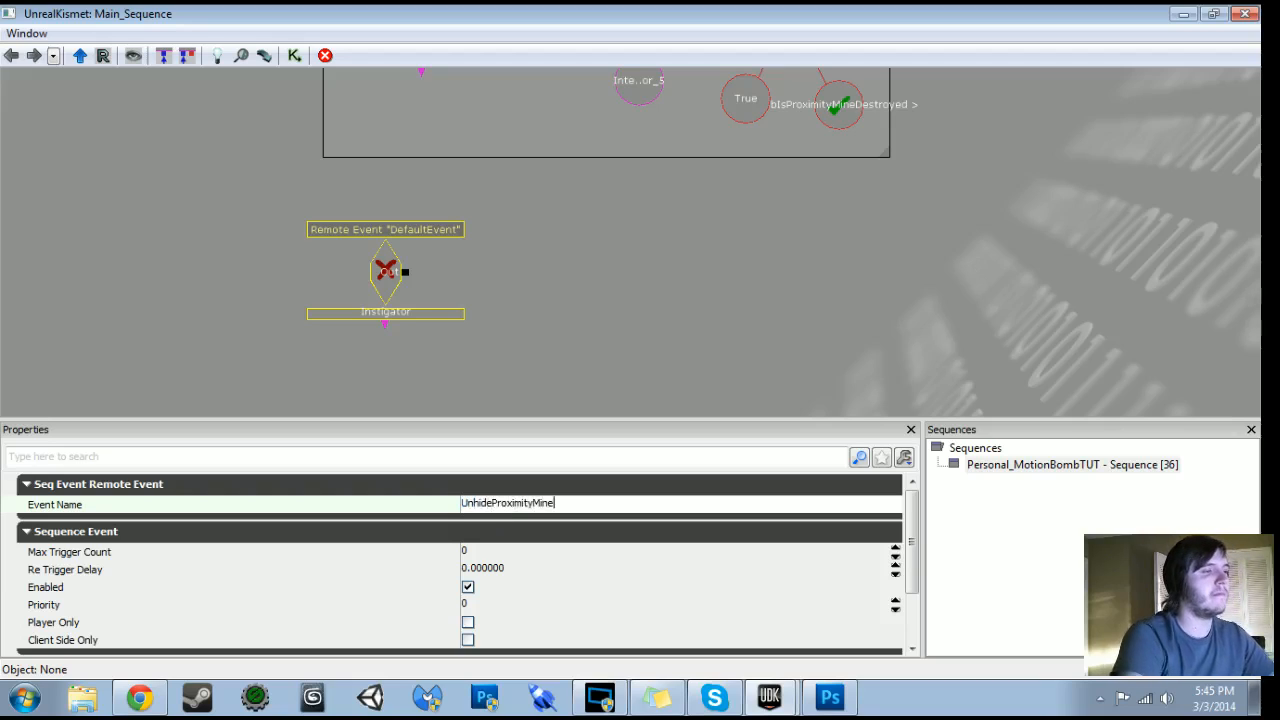
key(Return)
Add a Compare Bool condition triggered by the UnhideProximityMine event's output and align it with the event
drag(542, 292, 435, 300)
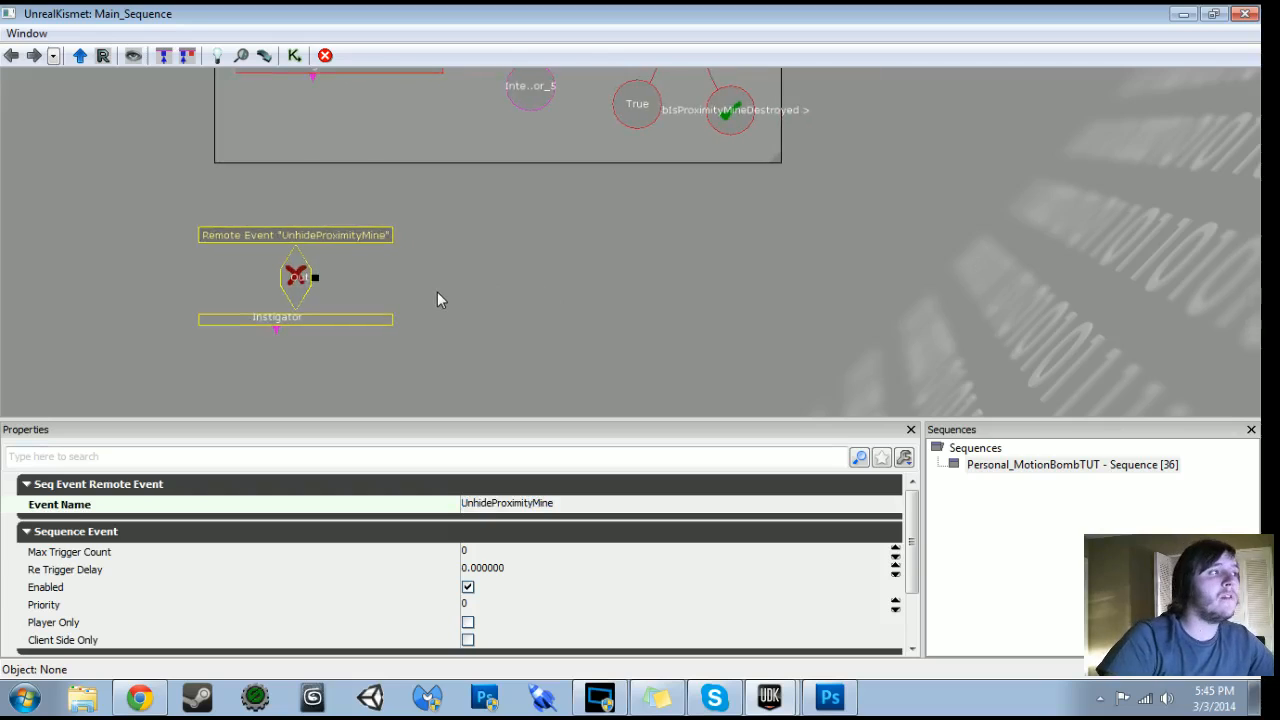
right_click(502, 266)
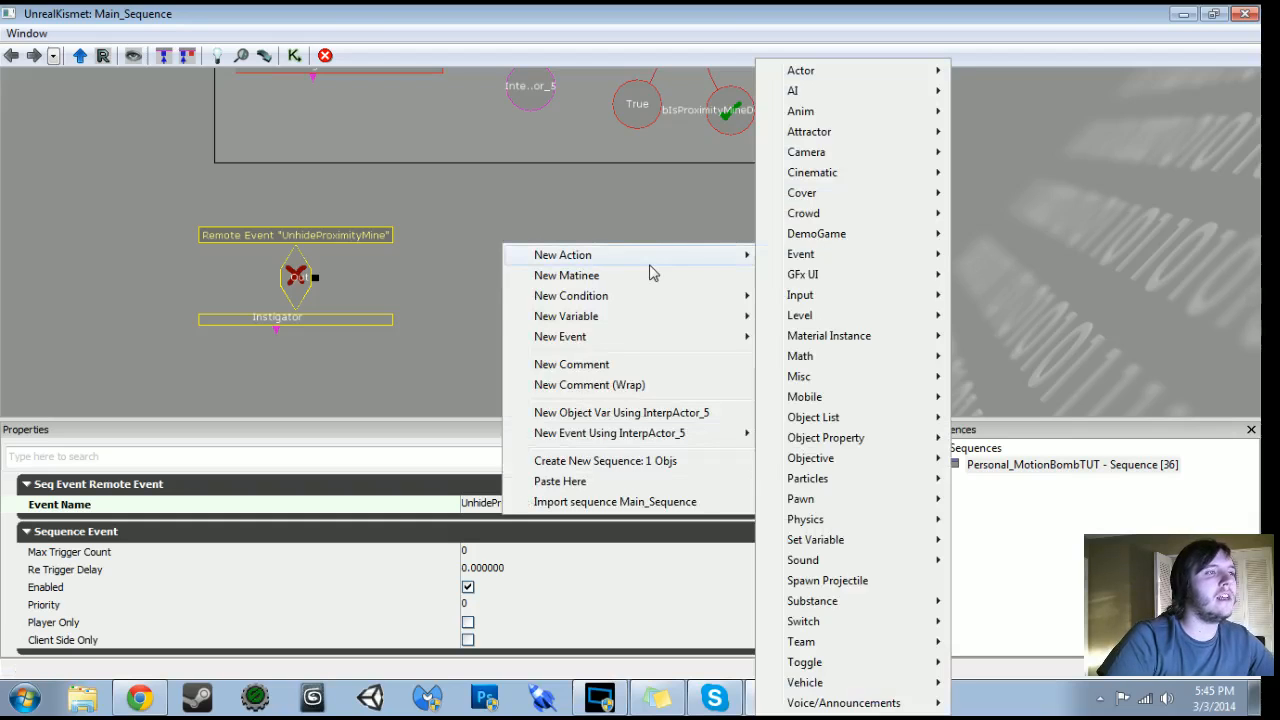
mouse_move(651, 295)
mouse_move(955, 298)
click(1038, 298)
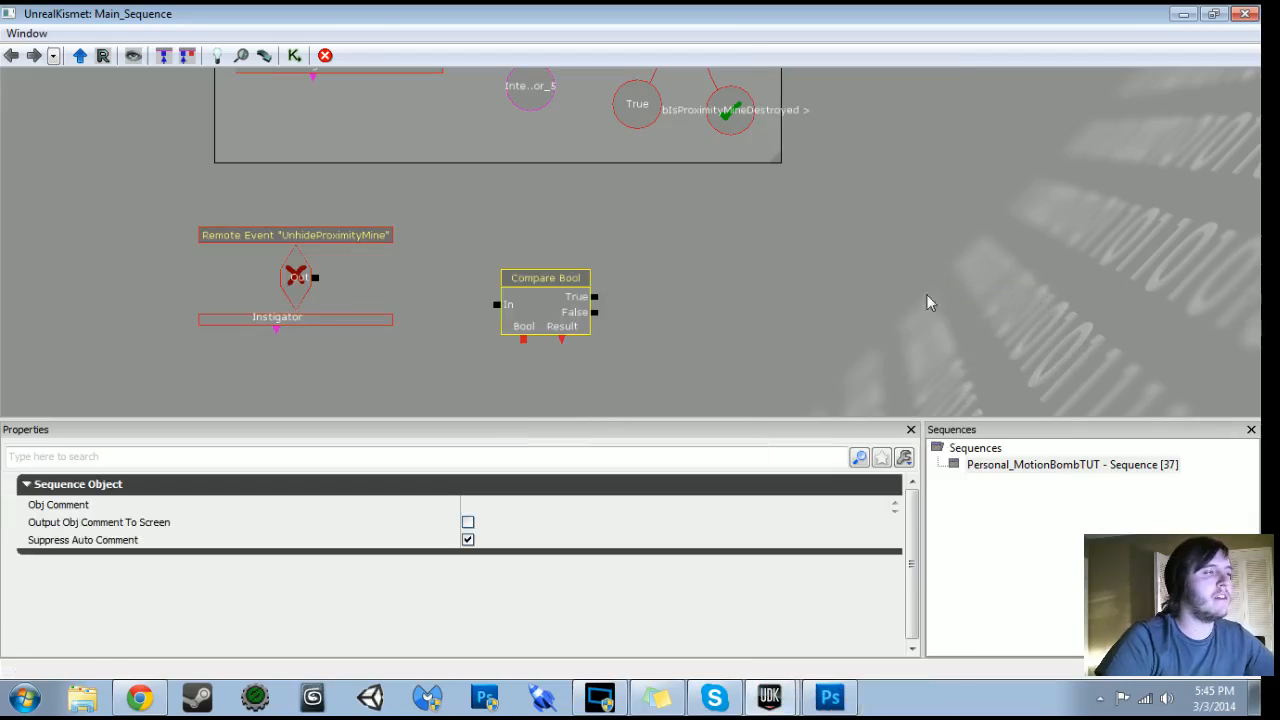
drag(325, 279, 366, 291)
mouse_move(356, 291)
mouse_down()
mouse_move(544, 319)
mouse_move(355, 291)
mouse_up()
click(562, 320)
ctrl+drag(562, 325, 521, 295)
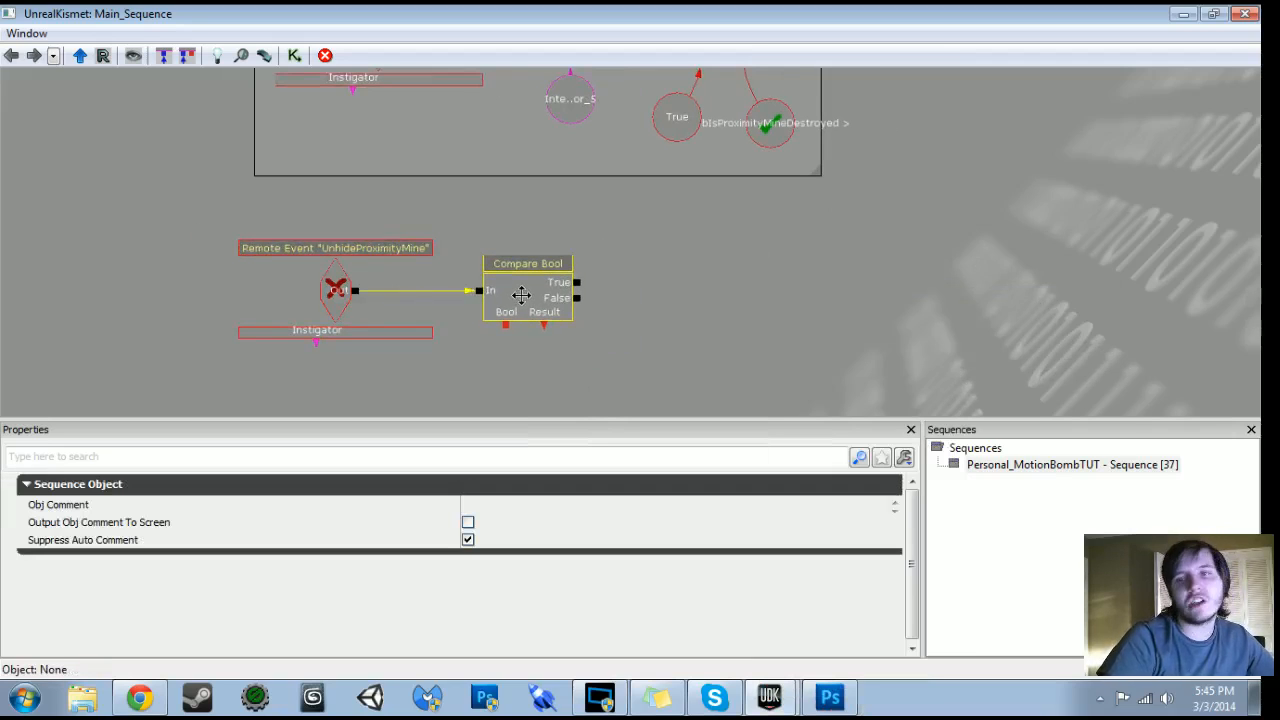
Duplicate the bIsProximityMineDestroyed variable, rename the copy bIsProximityMineHidden, and link it to Compare Bool's Bool input
click(763, 141)
key(ctrl+c)
key(ctrl+v)
drag(611, 275, 540, 330)
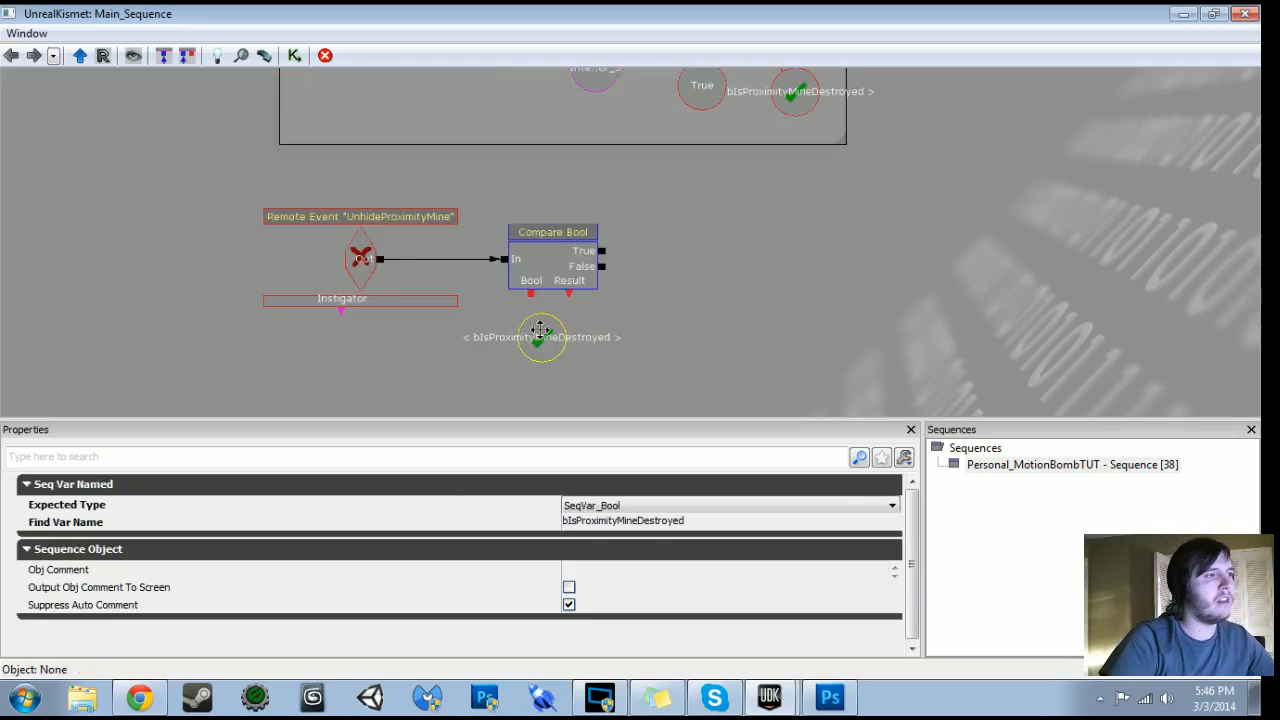
click(597, 528)
text(bIsProximityMine)
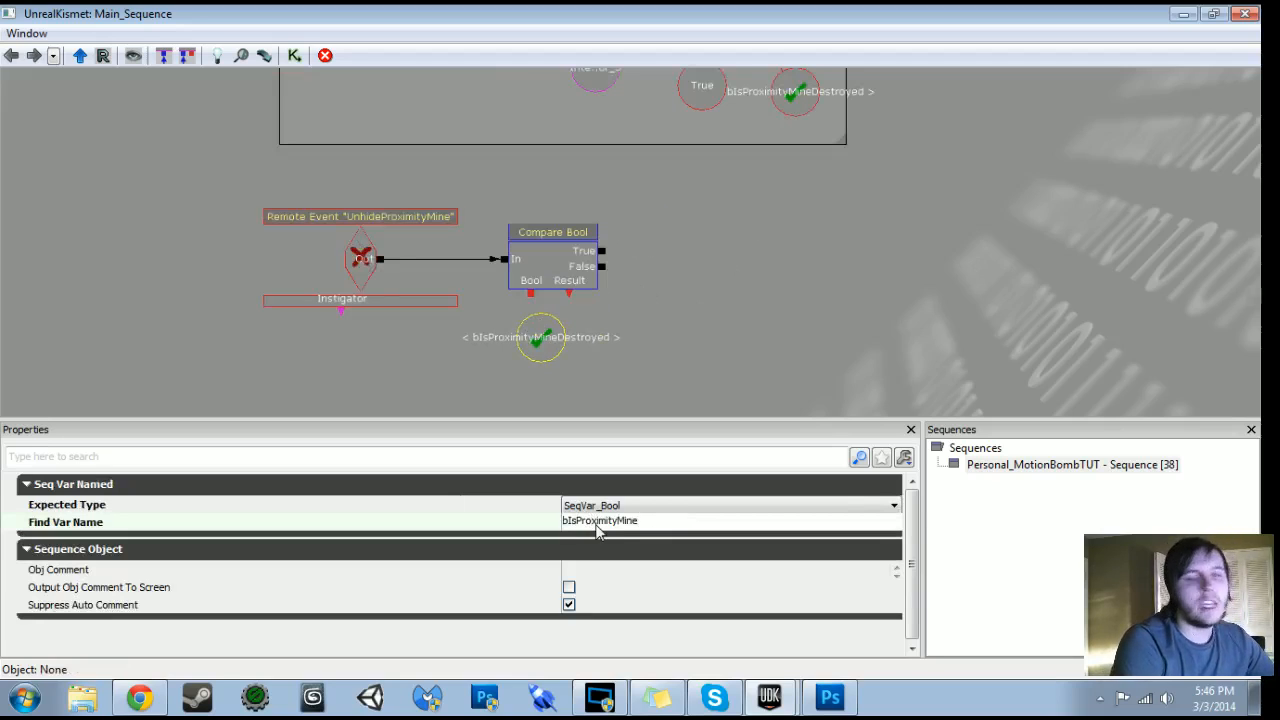
text(Hidden)
key(Return)
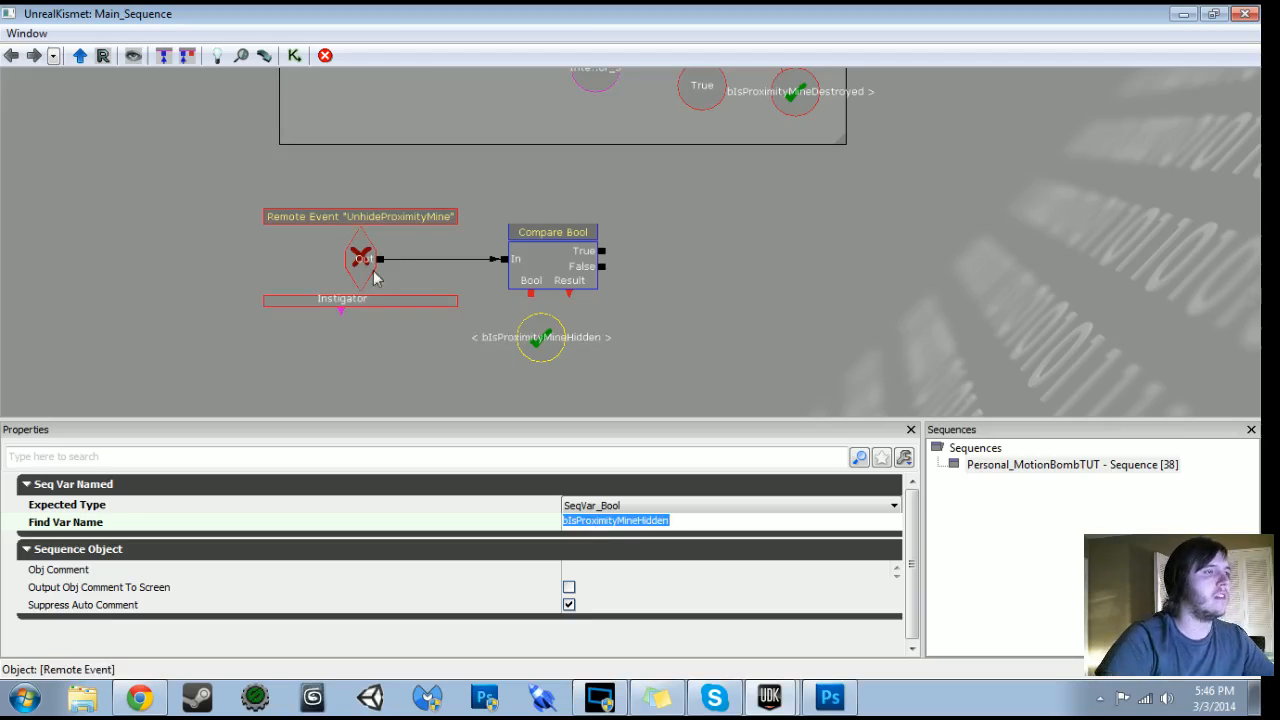
drag(530, 294, 538, 349)
Add a Toggle Hidden action and connect Compare Bool's True output to its UnHide input
drag(706, 304, 529, 351)
right_click(574, 272)
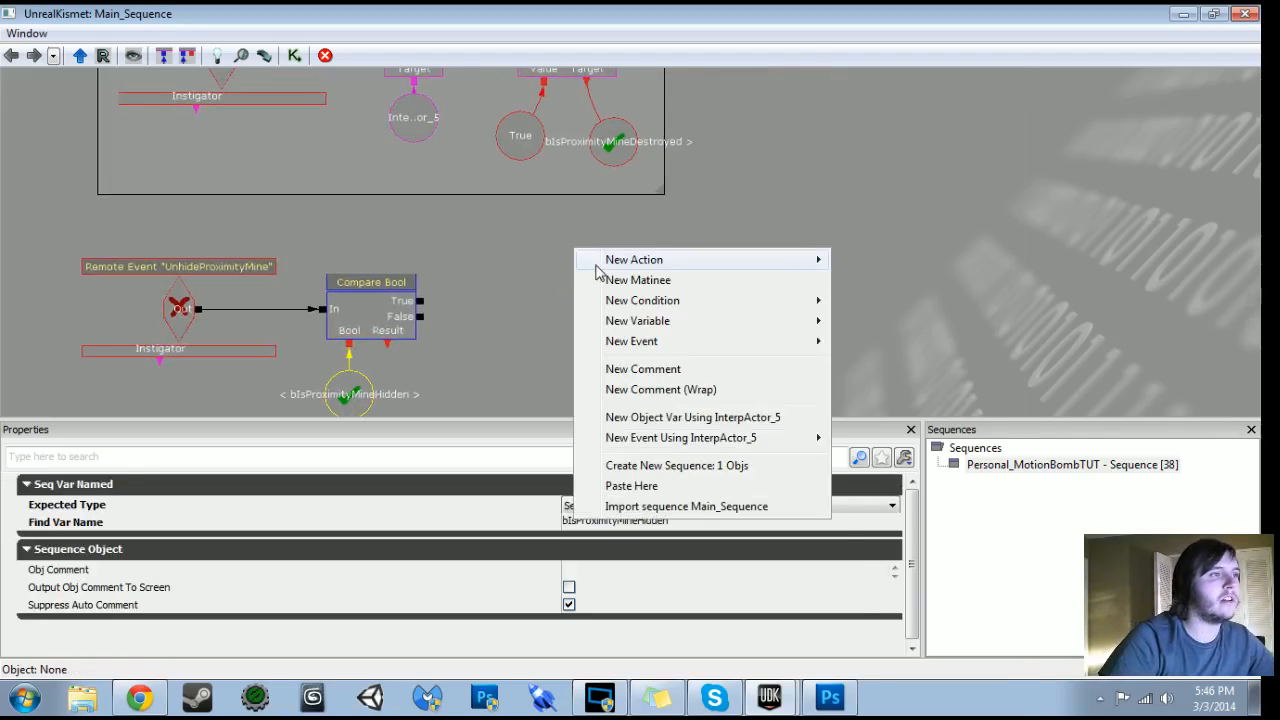
mouse_move(598, 266)
mouse_move(898, 668)
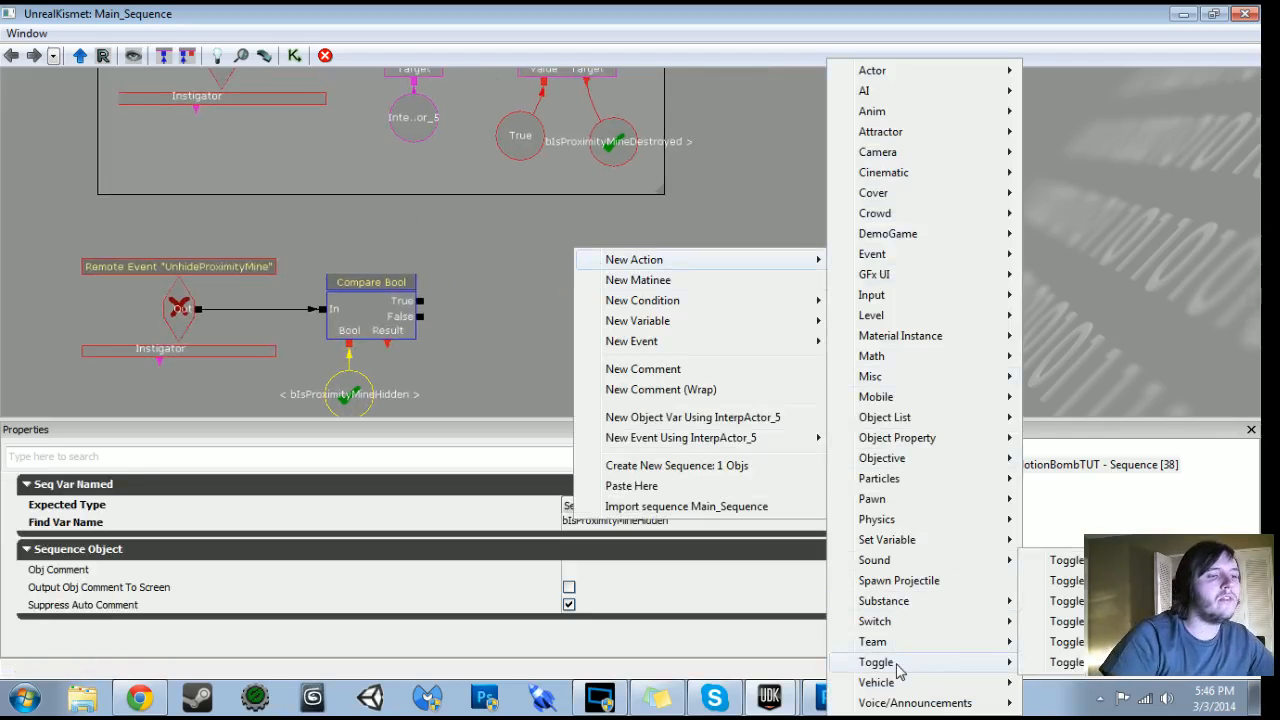
click(1045, 622)
drag(421, 301, 627, 301)
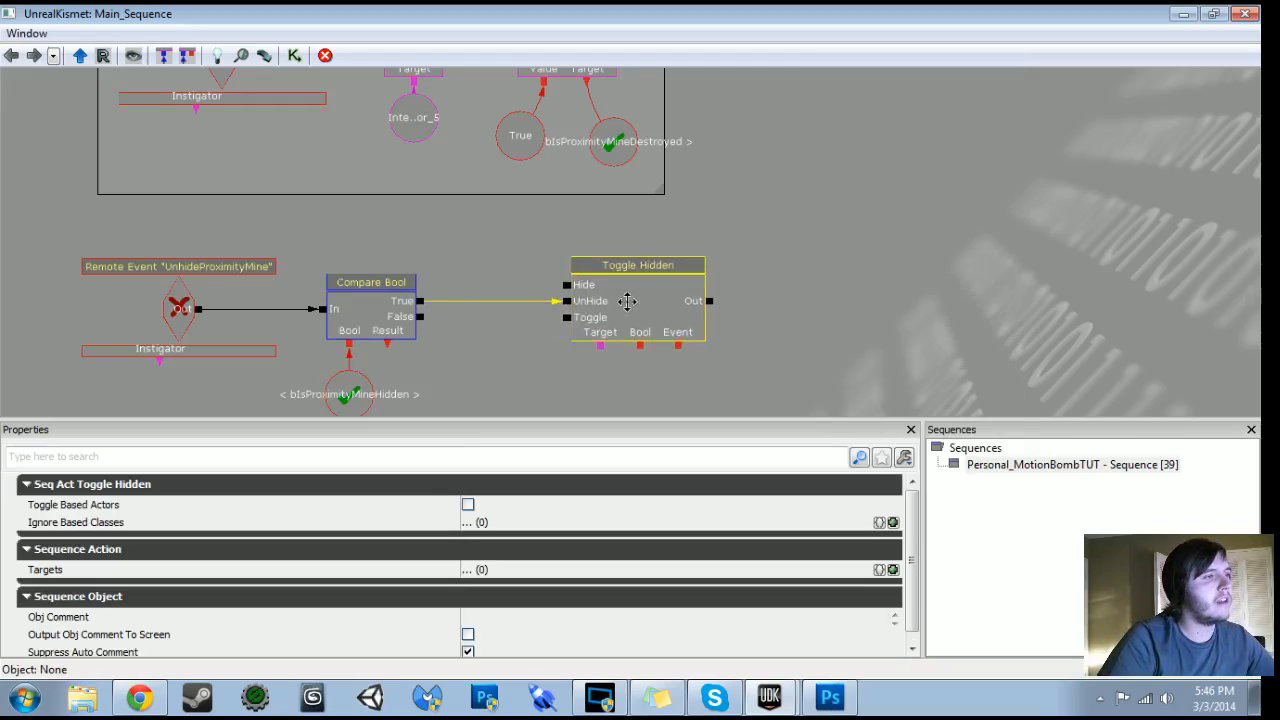
Duplicate the InterpActor_5 object variable below Toggle Hidden and link it as the action's Target
click(430, 133)
key(ctrl+c)
key(ctrl+v)
drag(650, 268, 597, 365)
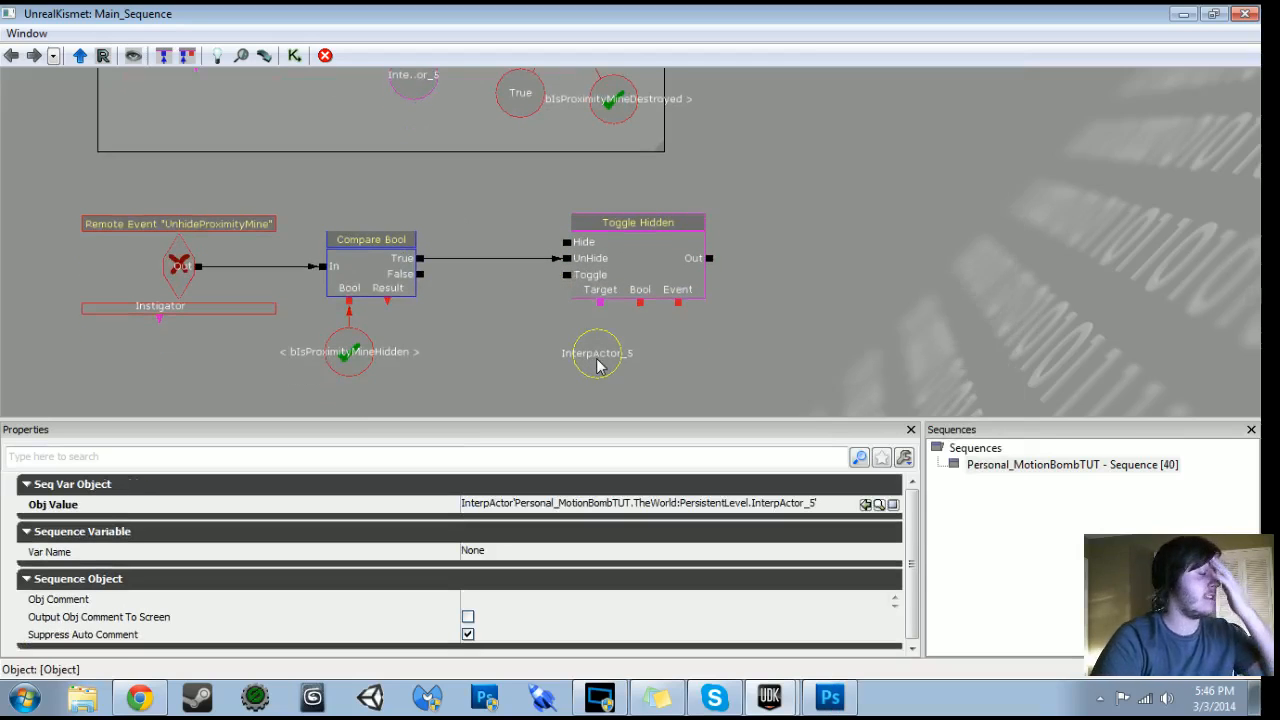
drag(600, 303, 598, 352)
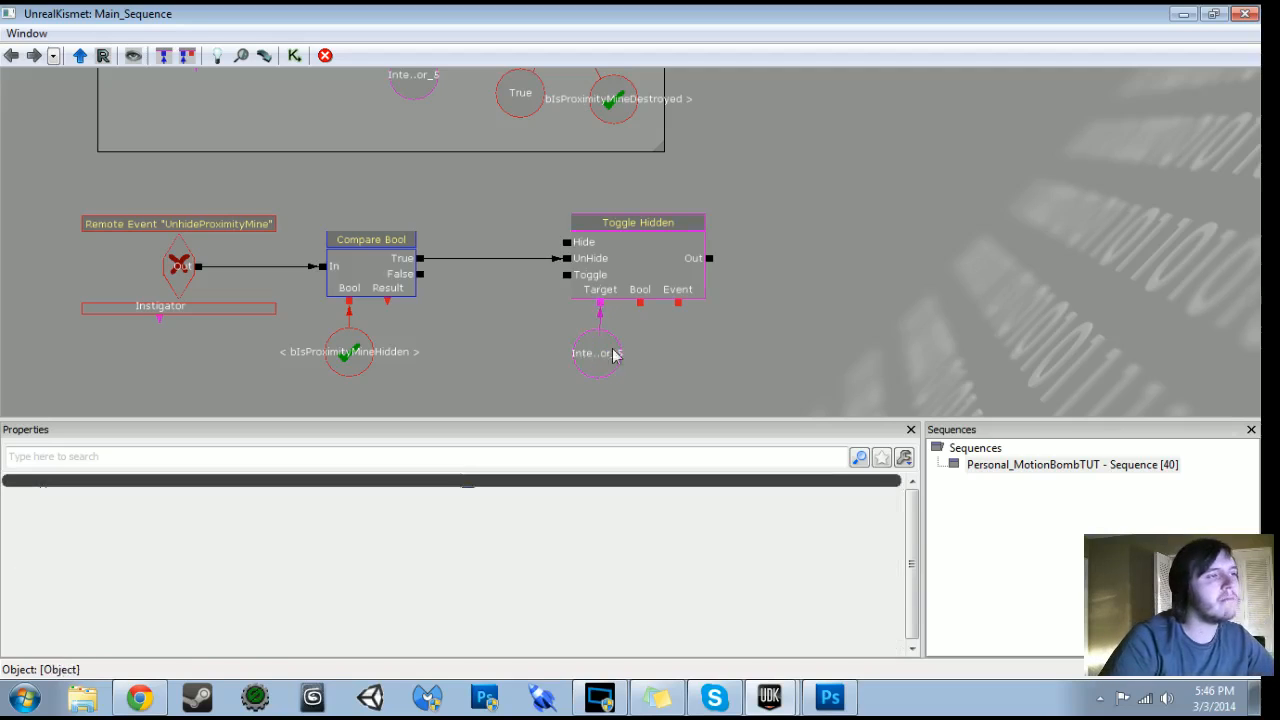
Add a Set Variable Bool action after Toggle Hidden and connect Toggle Hidden's output to its input
drag(741, 336, 696, 337)
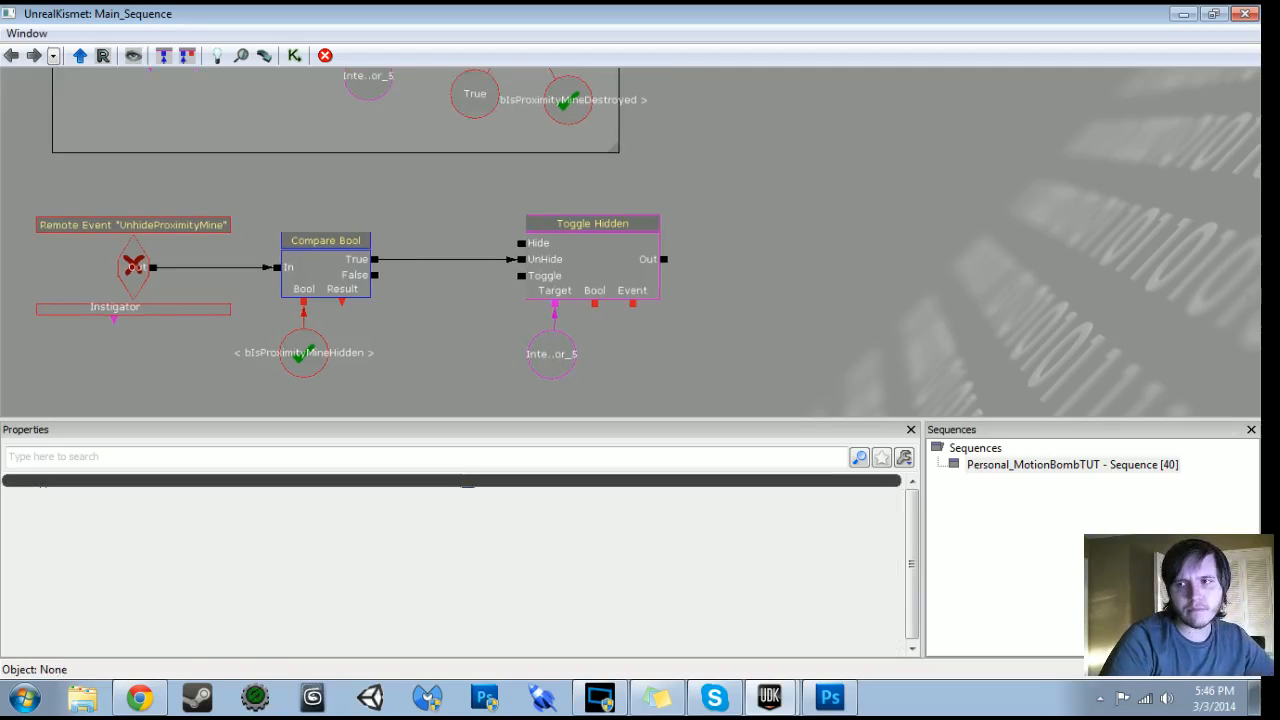
drag(870, 320, 731, 357)
right_click(630, 282)
mouse_move(683, 288)
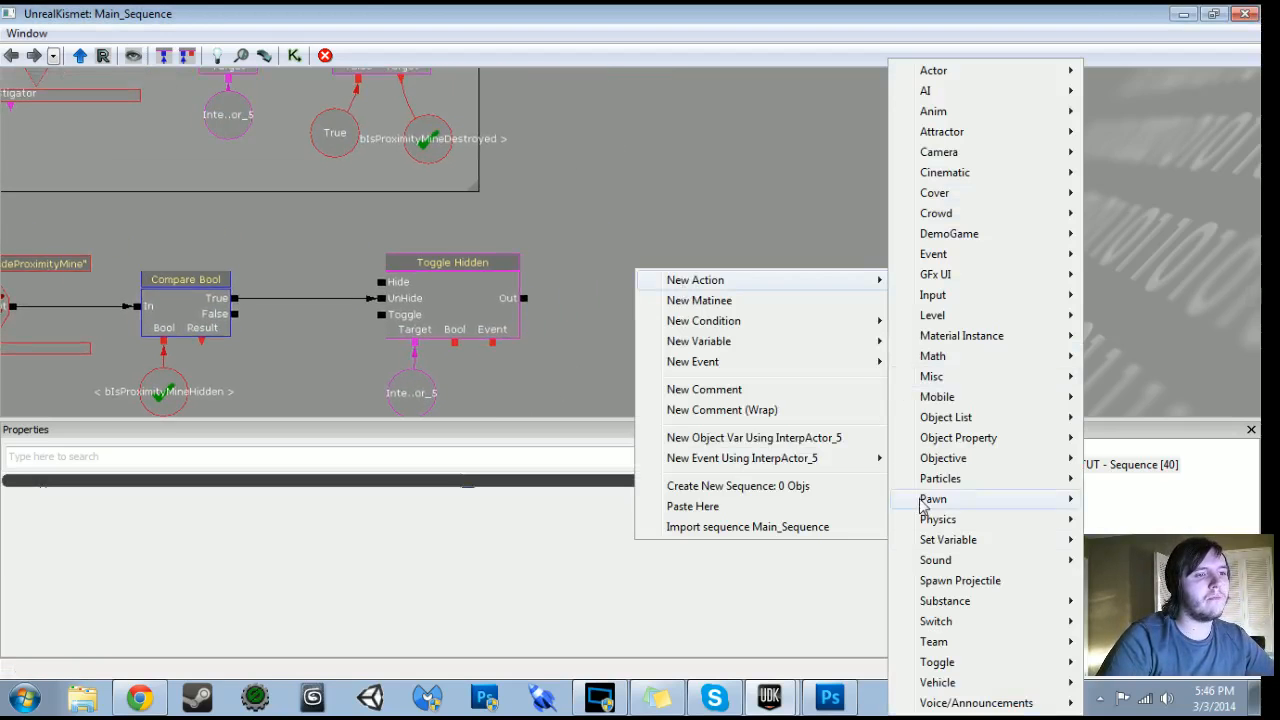
mouse_move(955, 545)
click(1110, 545)
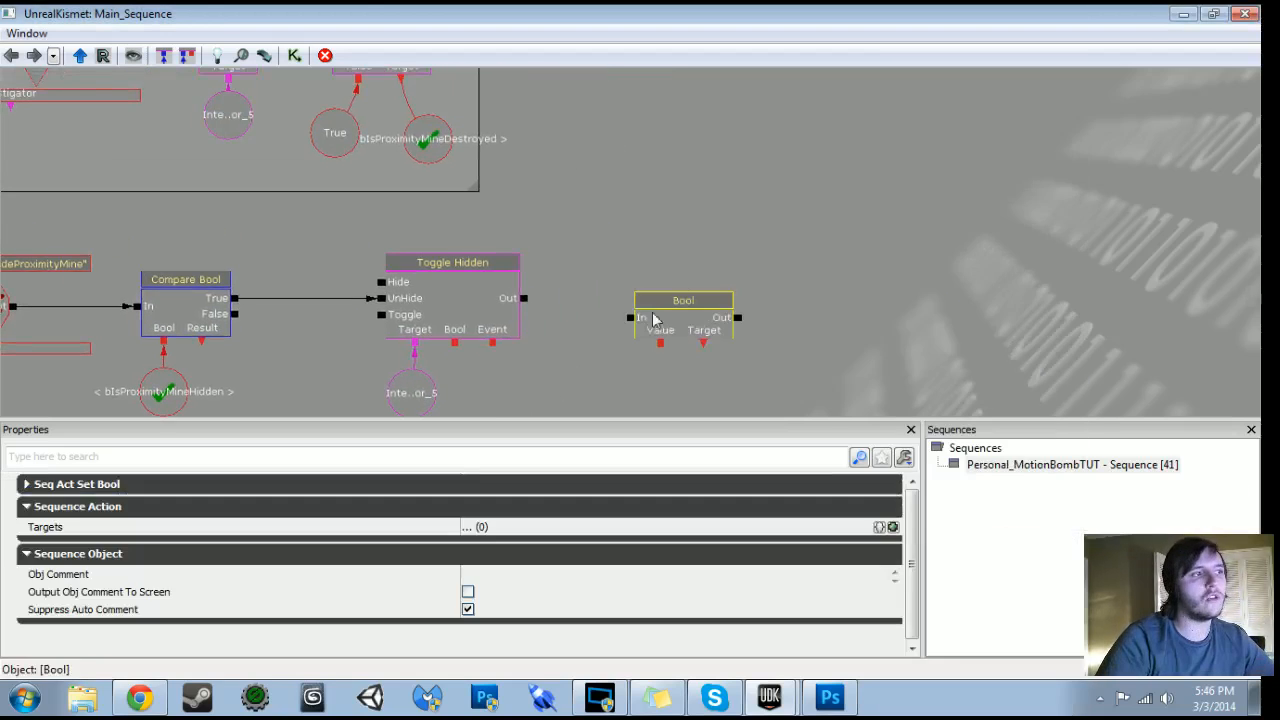
drag(523, 298, 643, 299)
click(671, 325)
Duplicate the bIsProximityMineHidden variable below the new Bool action and link it as the Target
drag(522, 384, 652, 286)
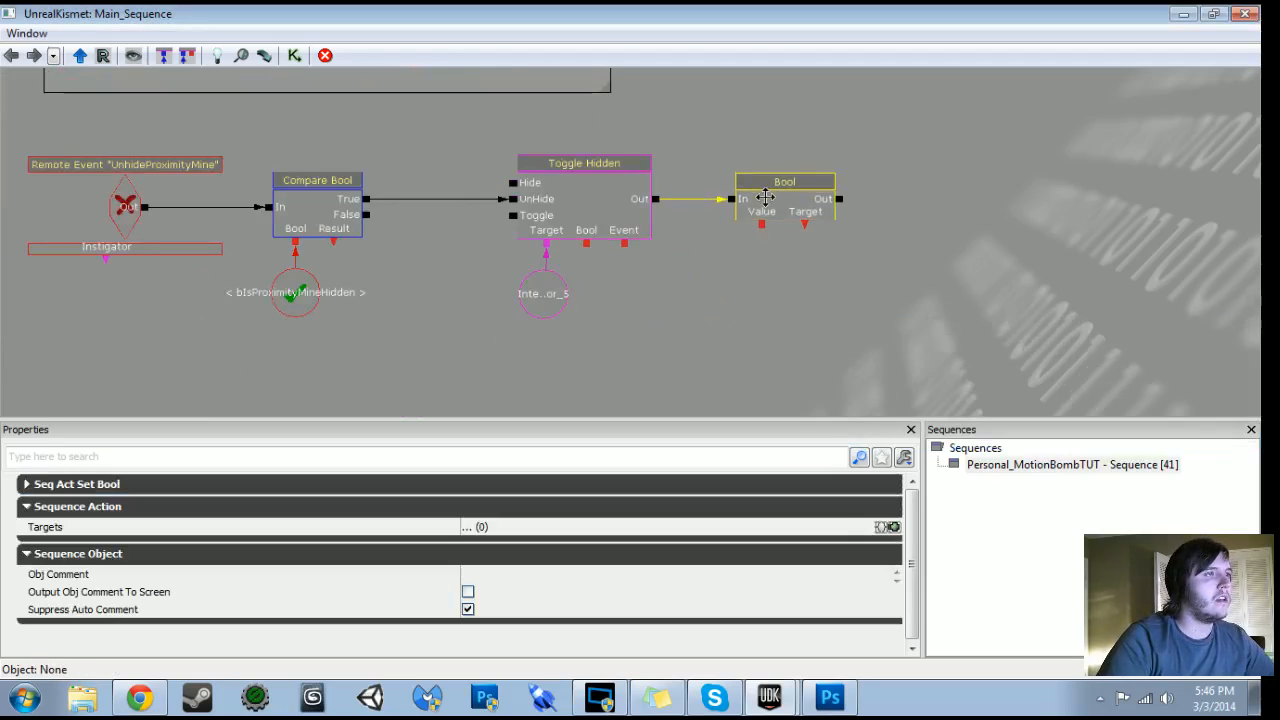
click(306, 303)
key(ctrl+c)
key(ctrl+v)
drag(647, 289, 590, 290)
drag(562, 226, 600, 280)
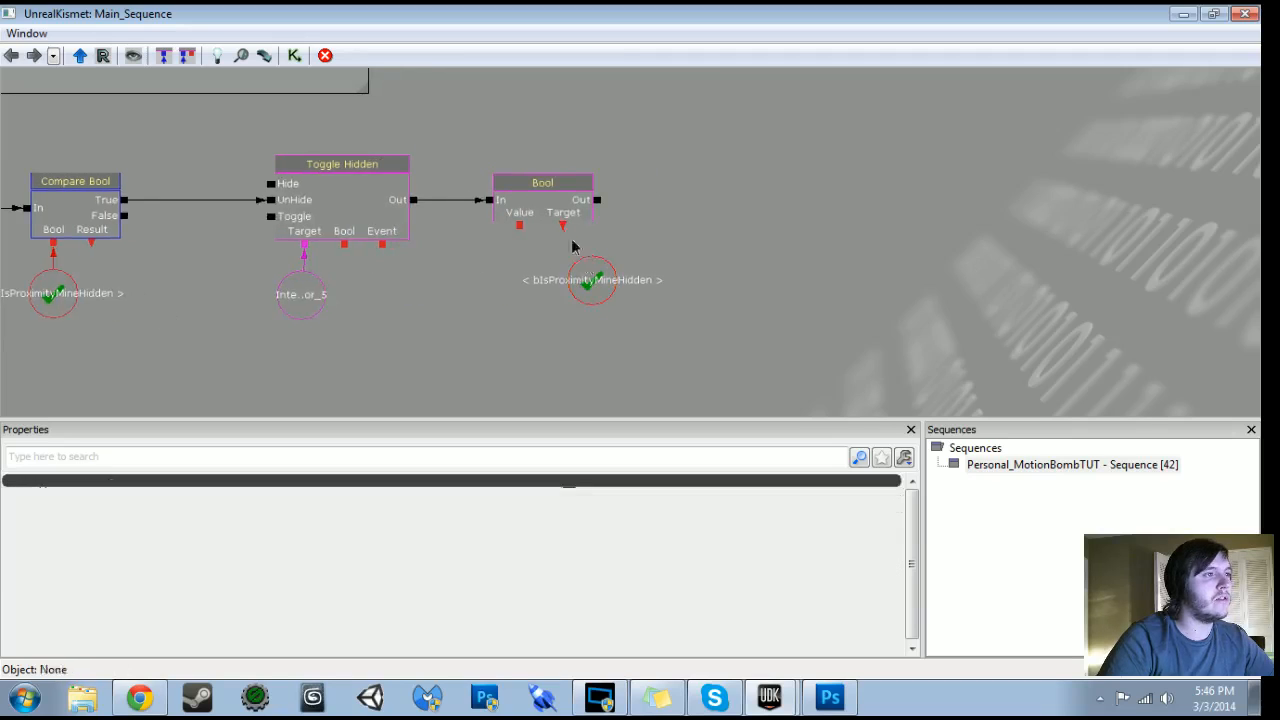
Create a False Bool variable on the new Bool action's Value connector and place it beside the Target variable
right_click(519, 226)
click(583, 214)
drag(522, 276, 486, 280)
drag(446, 342, 642, 321)
scroll(562, 371, down, 2)
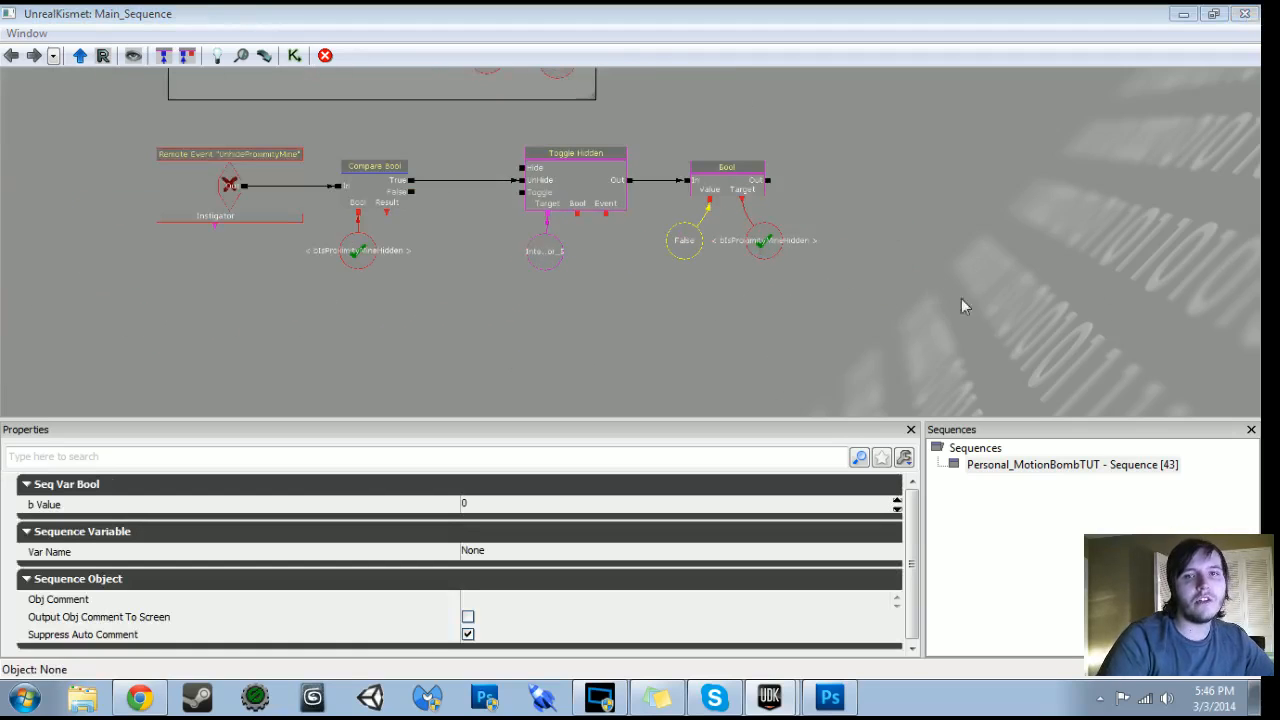
Duplicate the UnhideProximityMine remote event and place the copy below the original chain
click(229, 192)
key(ctrl+c)
key(ctrl+v)
scroll(212, 287, up, 4)
ctrl+drag(410, 122, 280, 253)
click(280, 253)
drag(380, 240, 550, 310)
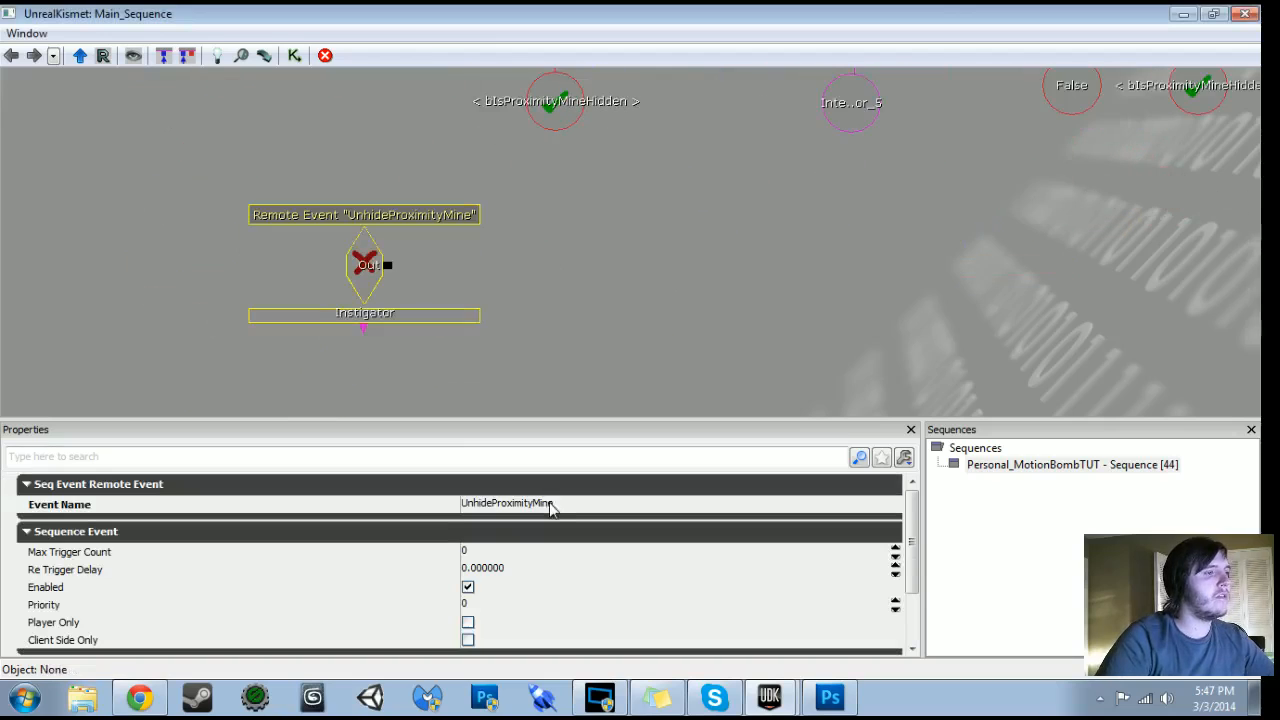
Rename the duplicated remote event as HideProximityMine
click(552, 505)
text(Hide)
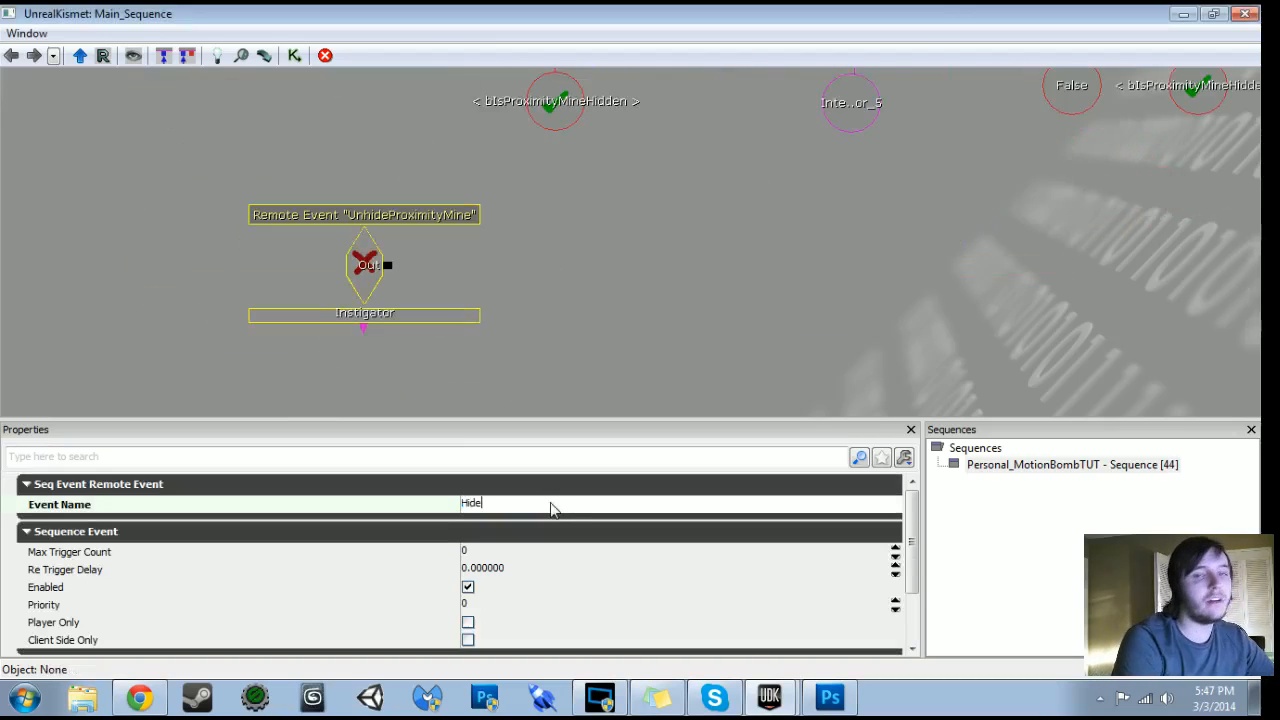
text(ProximityMi)
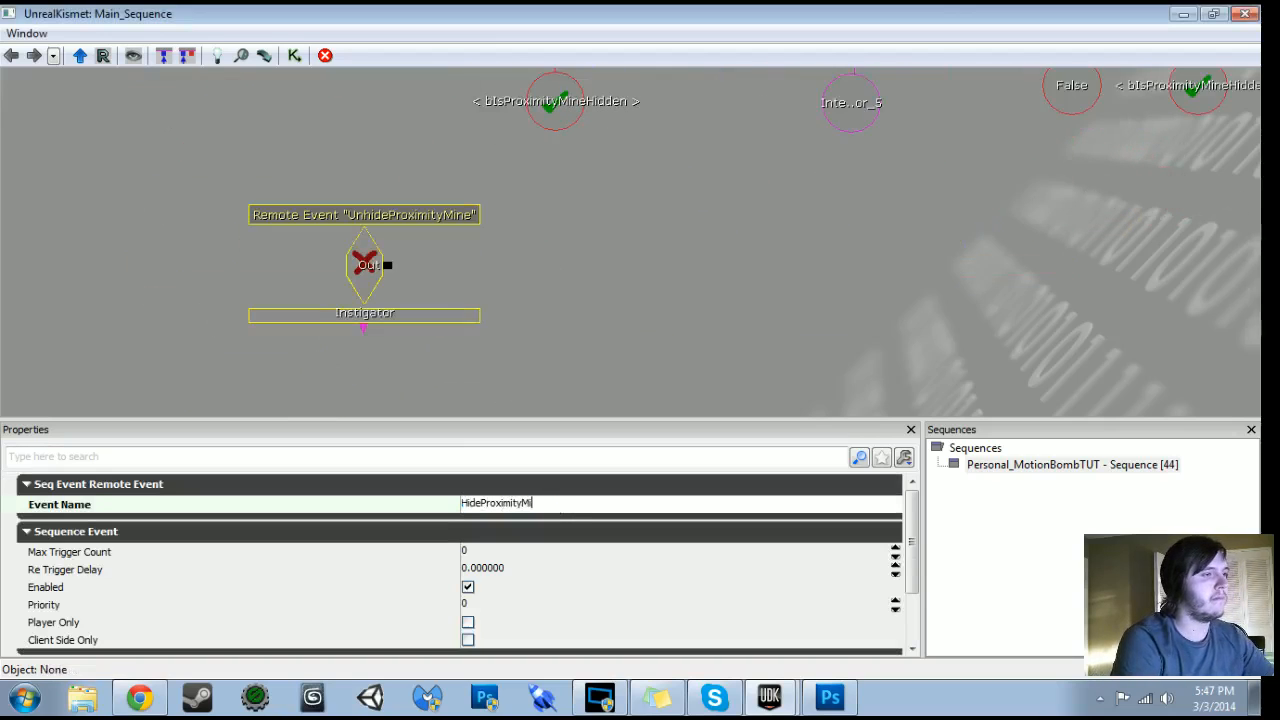
text(ne)
key(Return)
Duplicate the unhide chain's Compare Bool, Toggle Hidden and Bool nodes with their variables and place them beside the HideProximityMine event
drag(637, 249, 491, 340)
scroll(497, 263, down, 5)
ctrl+alt+drag(436, 161, 873, 299)
key(ctrl+v)
drag(475, 338, 496, 200)
ctrl+drag(665, 148, 478, 235)
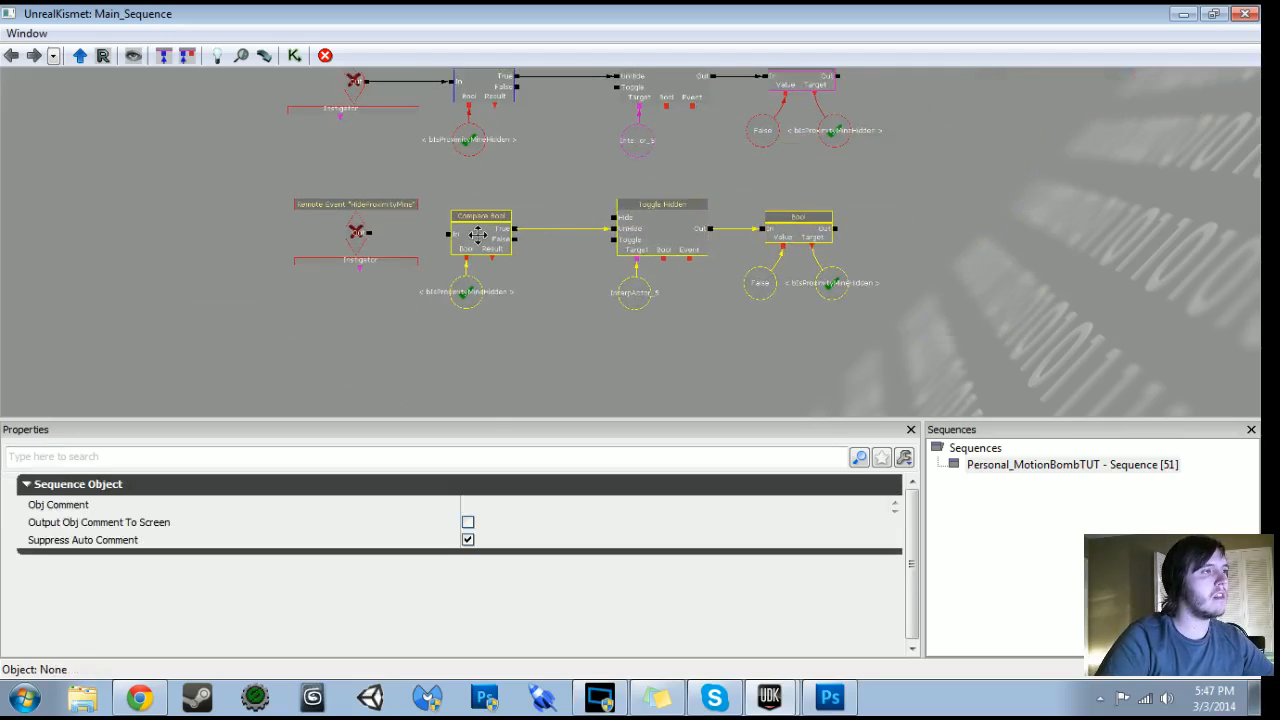
Connect the HideProximityMine event's output to the copied Compare Bool's input and align the event with it
scroll(287, 272, up, 3)
drag(240, 228, 345, 234)
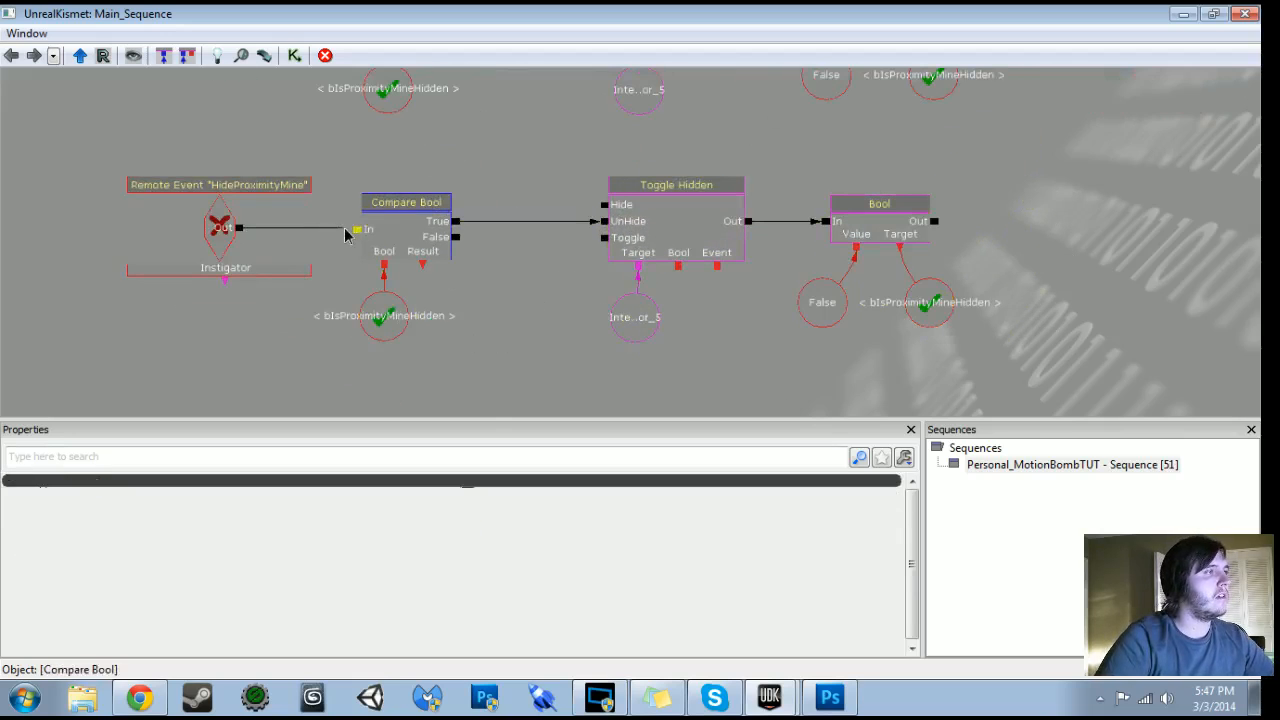
click(208, 221)
ctrl+drag(210, 224, 210, 223)
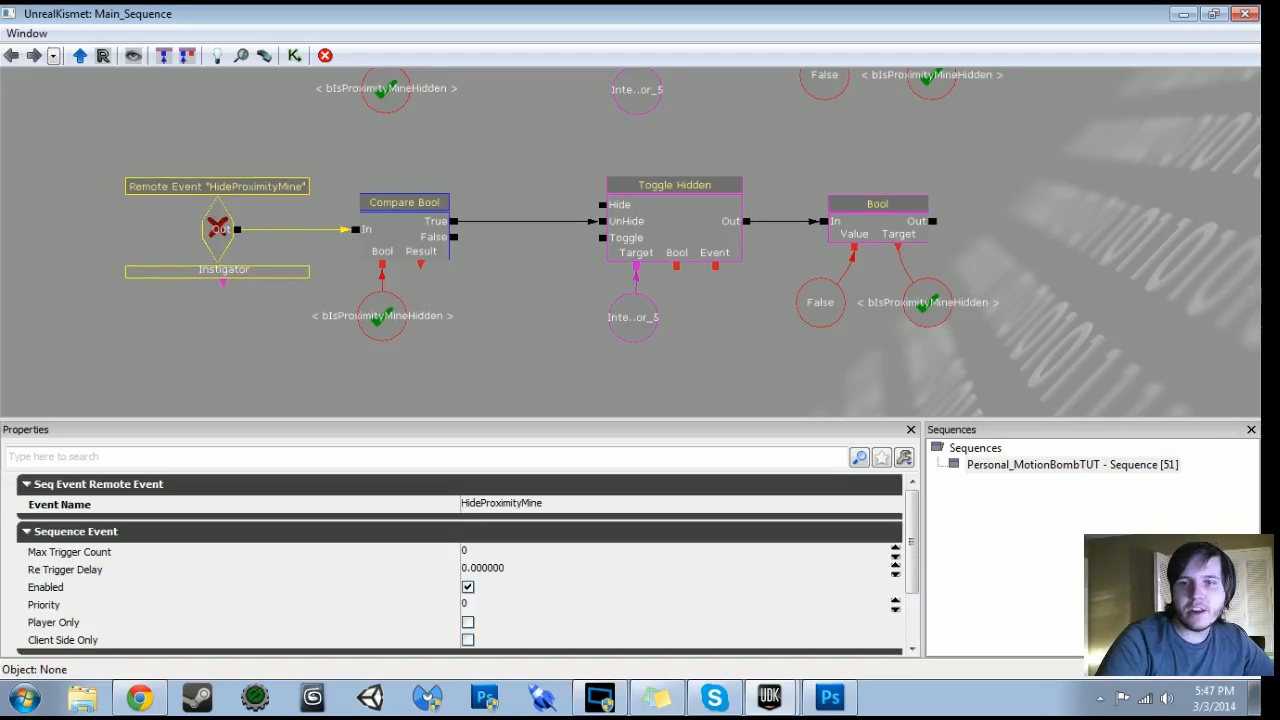
Break the copied Compare Bool's True link, connect False to Toggle Hidden's Hide input, and realign the nodes after it
alt+click(455, 225)
drag(507, 274, 428, 260)
ctrl+alt+drag(437, 150, 980, 405)
drag(372, 222, 905, 355)
ctrl+drag(625, 202, 620, 232)
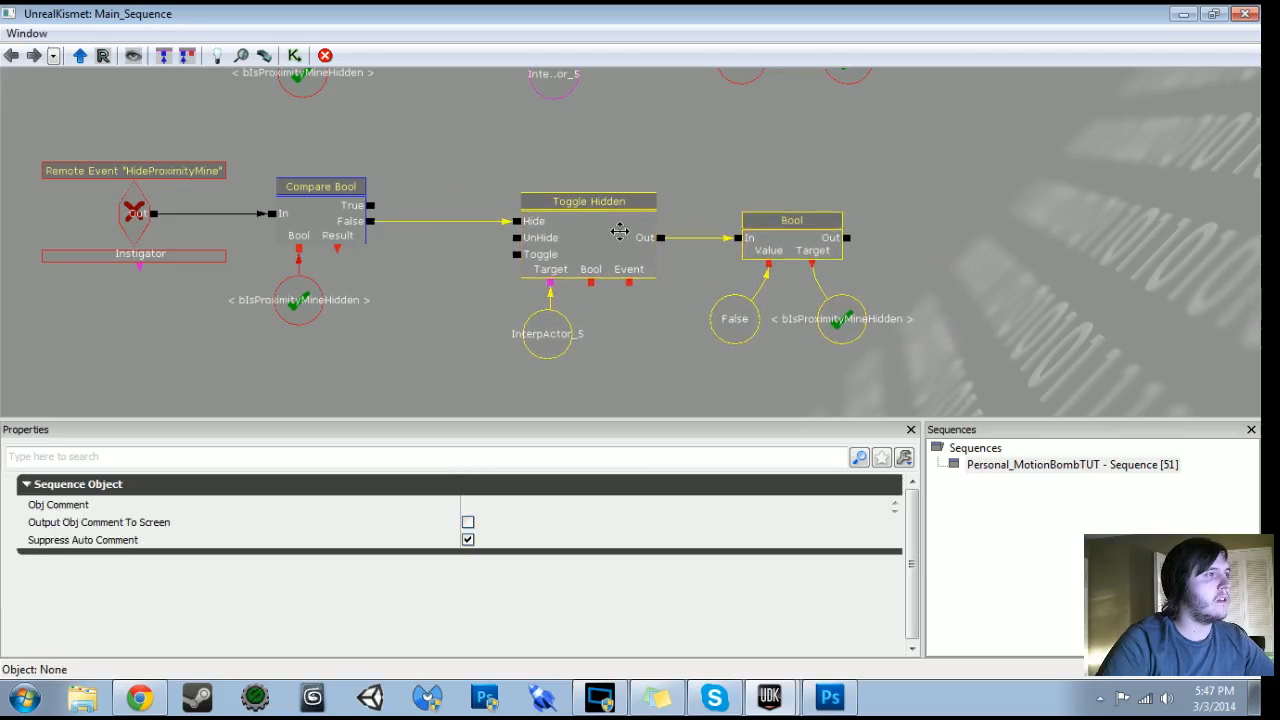
Set the hide chain's False variable on the Bool action's Value to 1 (True)
drag(640, 348, 491, 360)
click(526, 315)
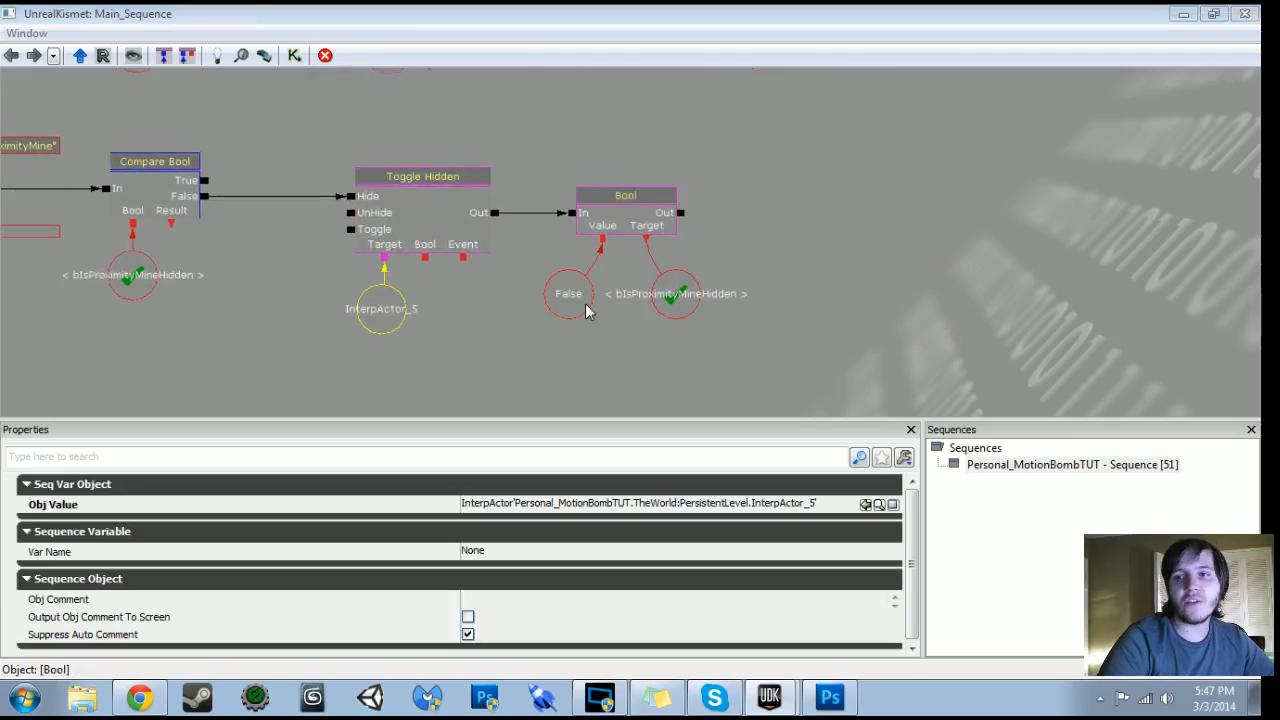
click(550, 306)
click(510, 505)
text(1)
key(Return)
click(527, 291)
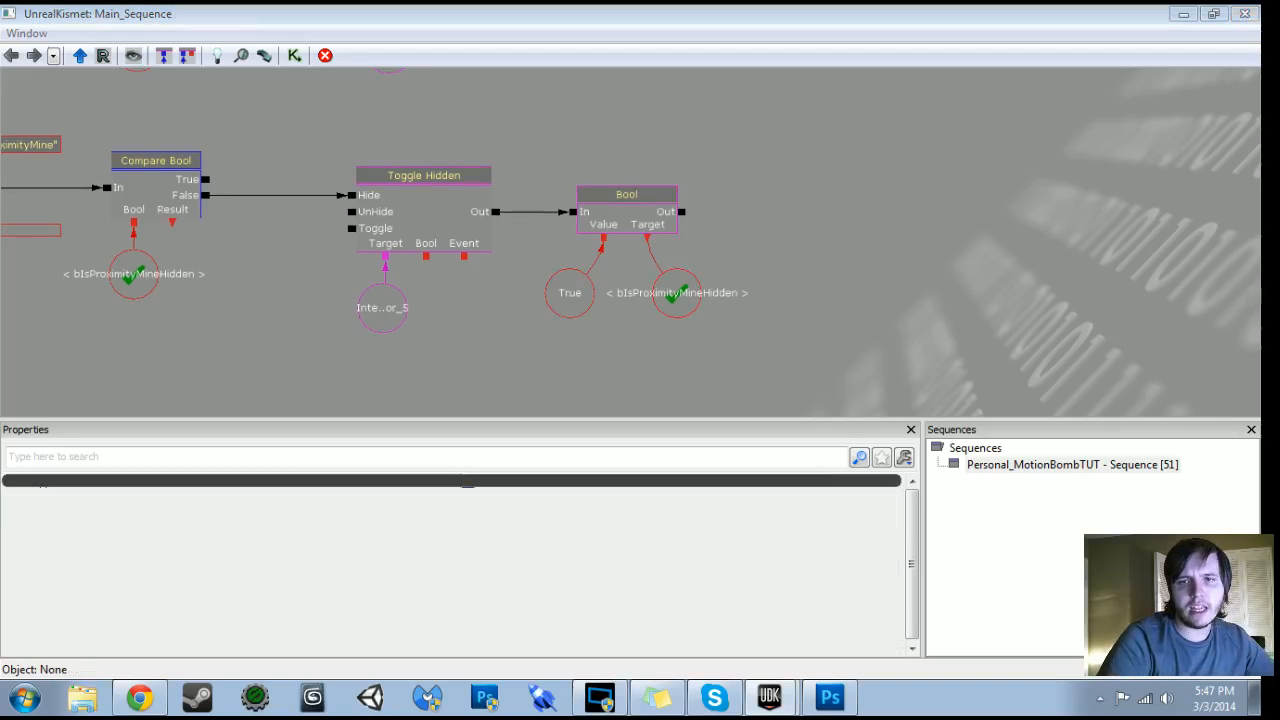
Bring the level viewport into view beside Kismet and select the trigger volume around the proximity mine
drag(786, 22, 1, 66)
right_drag(900, 370, 720, 375)
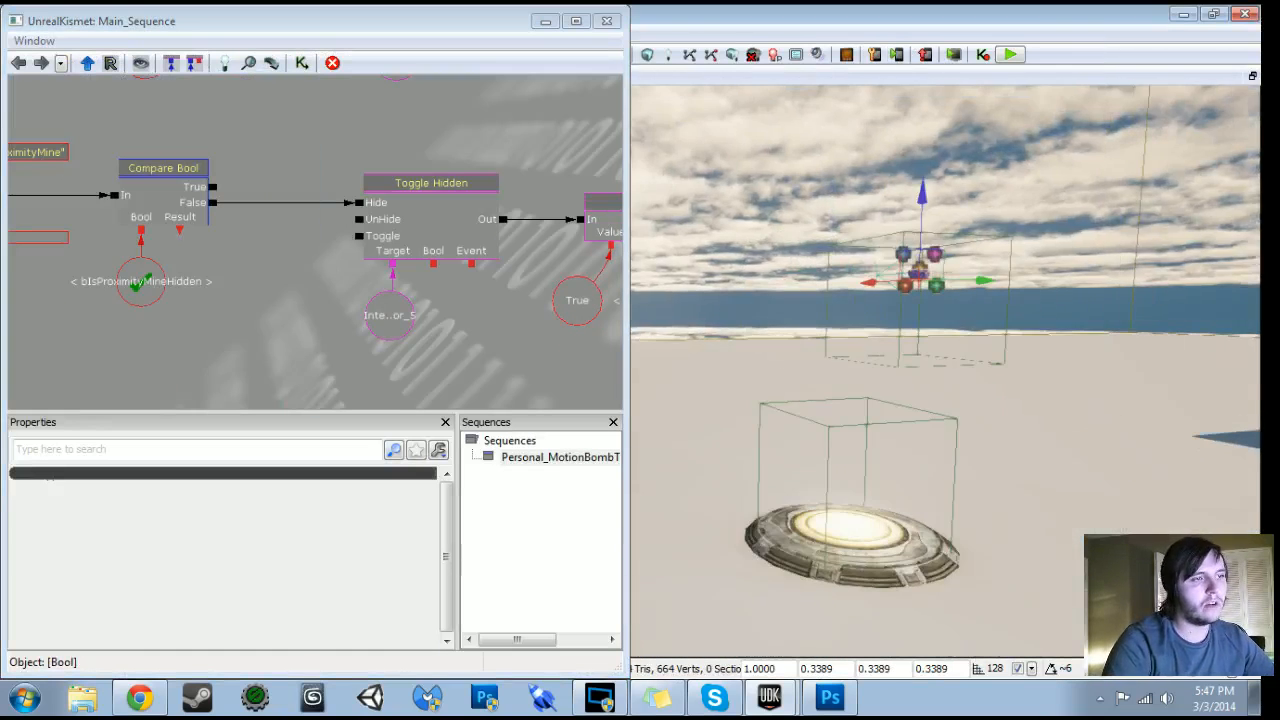
click(828, 462)
right_drag(828, 462, 880, 465)
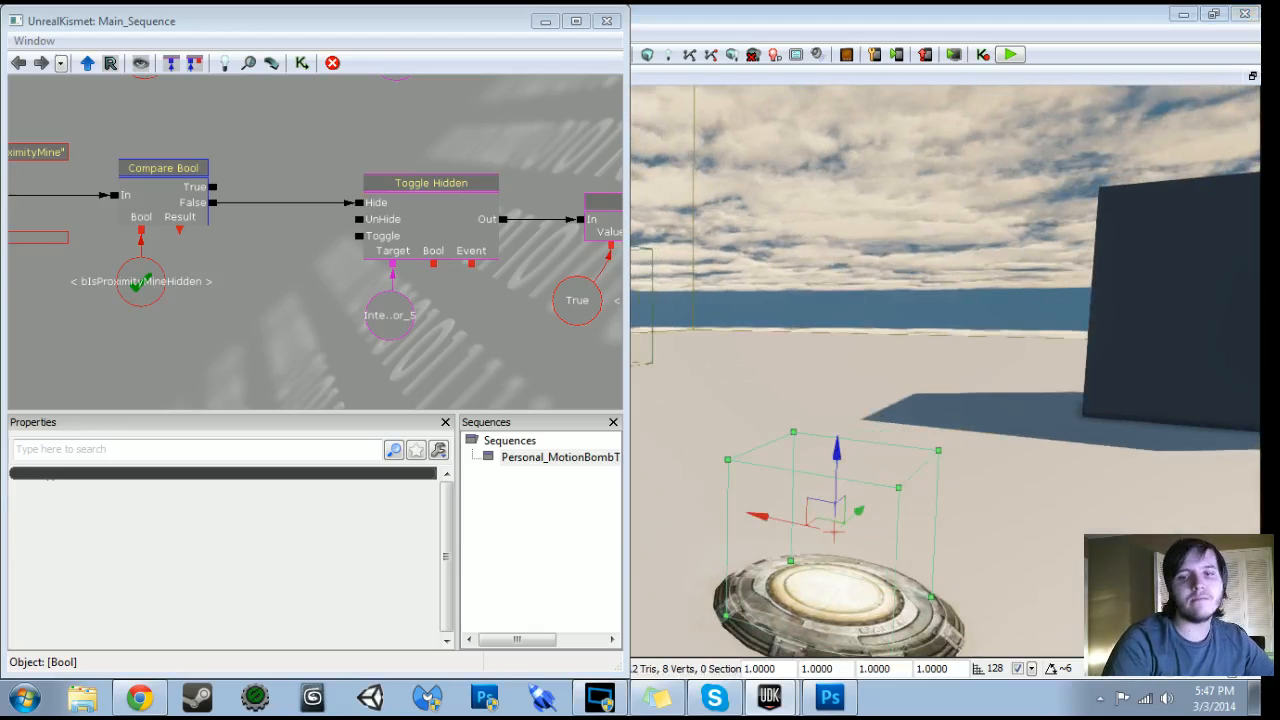
Add a Touch event using TriggerVolume_1 below the HideProximityMine chain
click(575, 20)
scroll(585, 325, down, 2)
drag(585, 325, 590, 400)
scroll(590, 400, up, 3)
drag(657, 317, 697, 291)
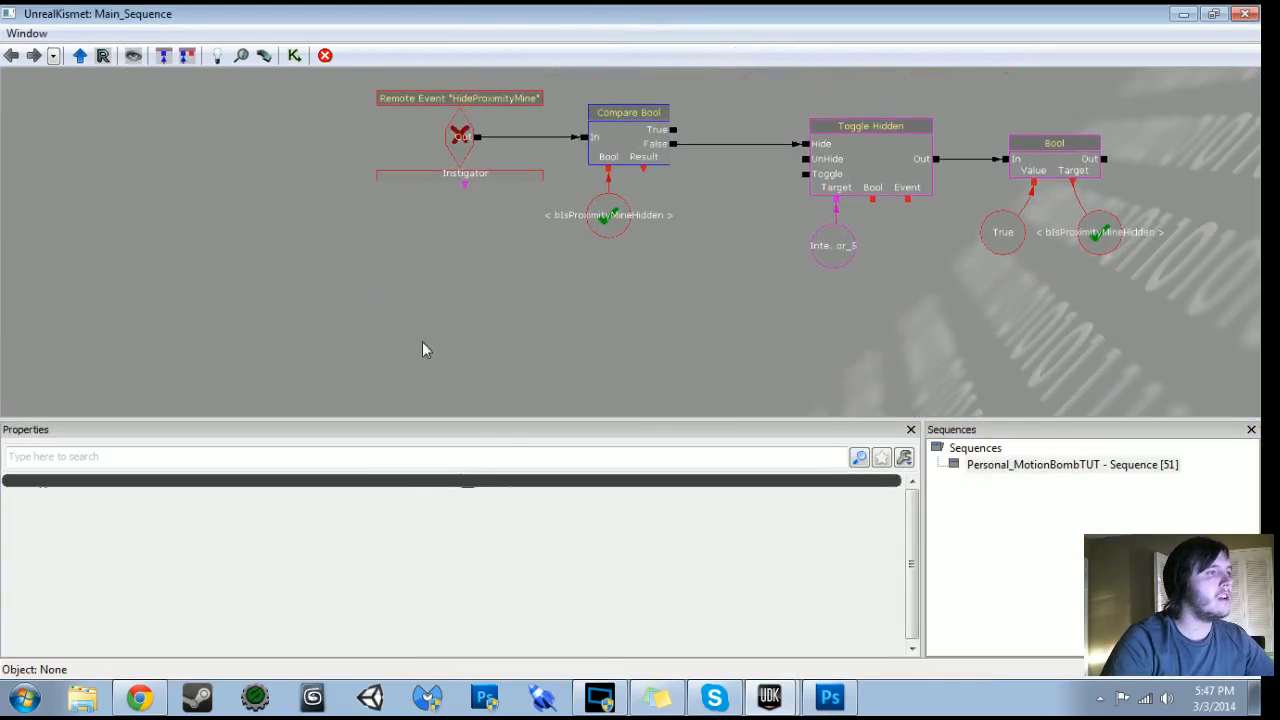
right_click(422, 342)
mouse_move(500, 512)
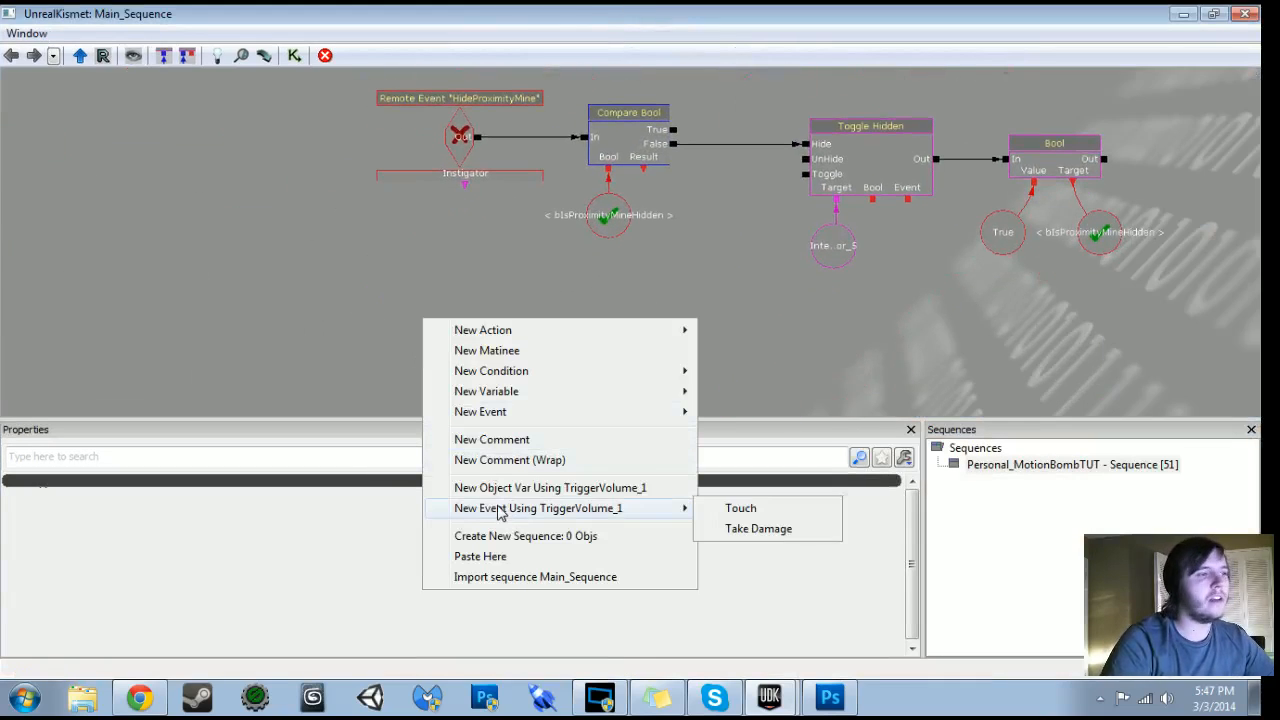
click(727, 511)
ctrl+drag(478, 398, 460, 364)
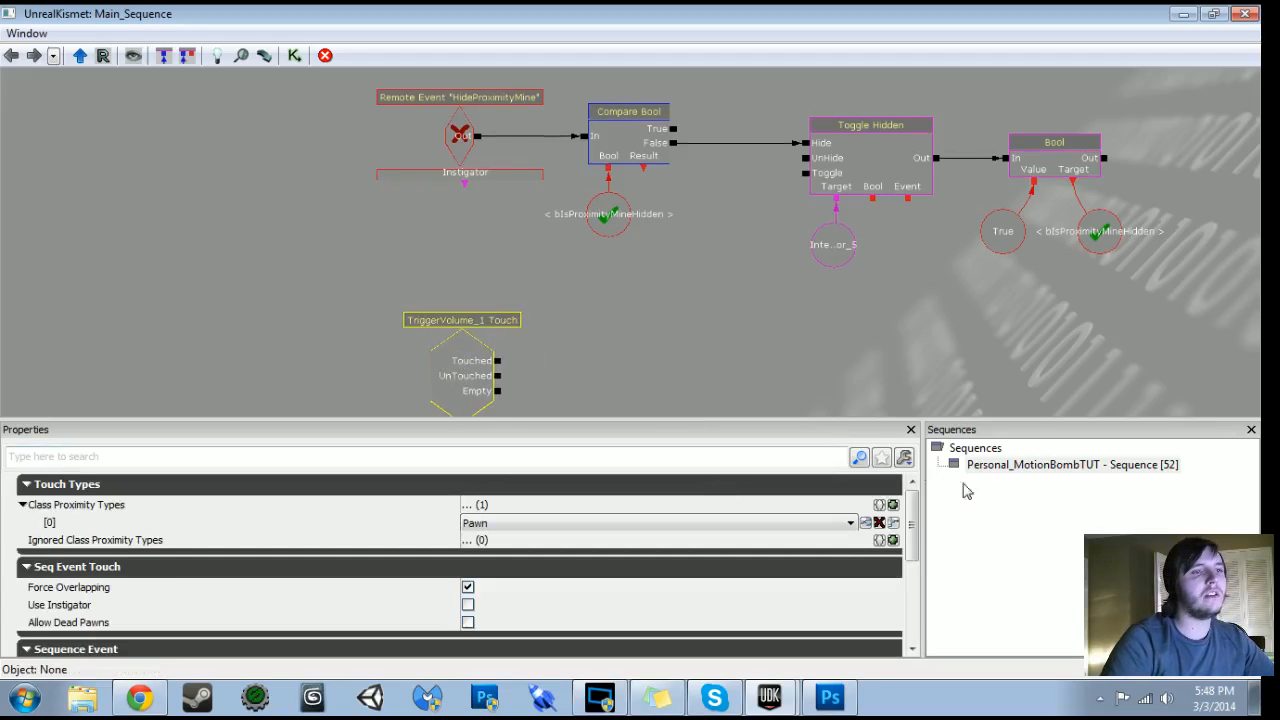
Set the Touch event's Max Trigger Count to 0 and adjust the event's placement
scroll(915, 525, down, 3)
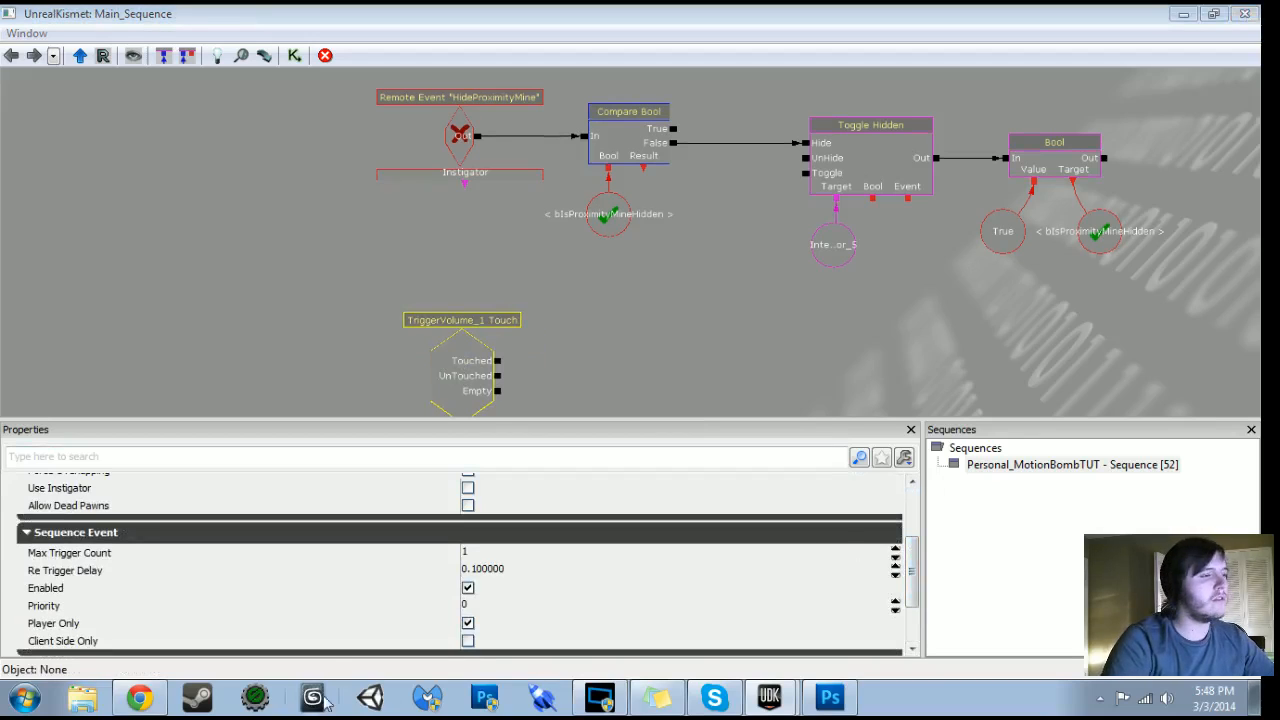
click(470, 553)
text(0)
key(Return)
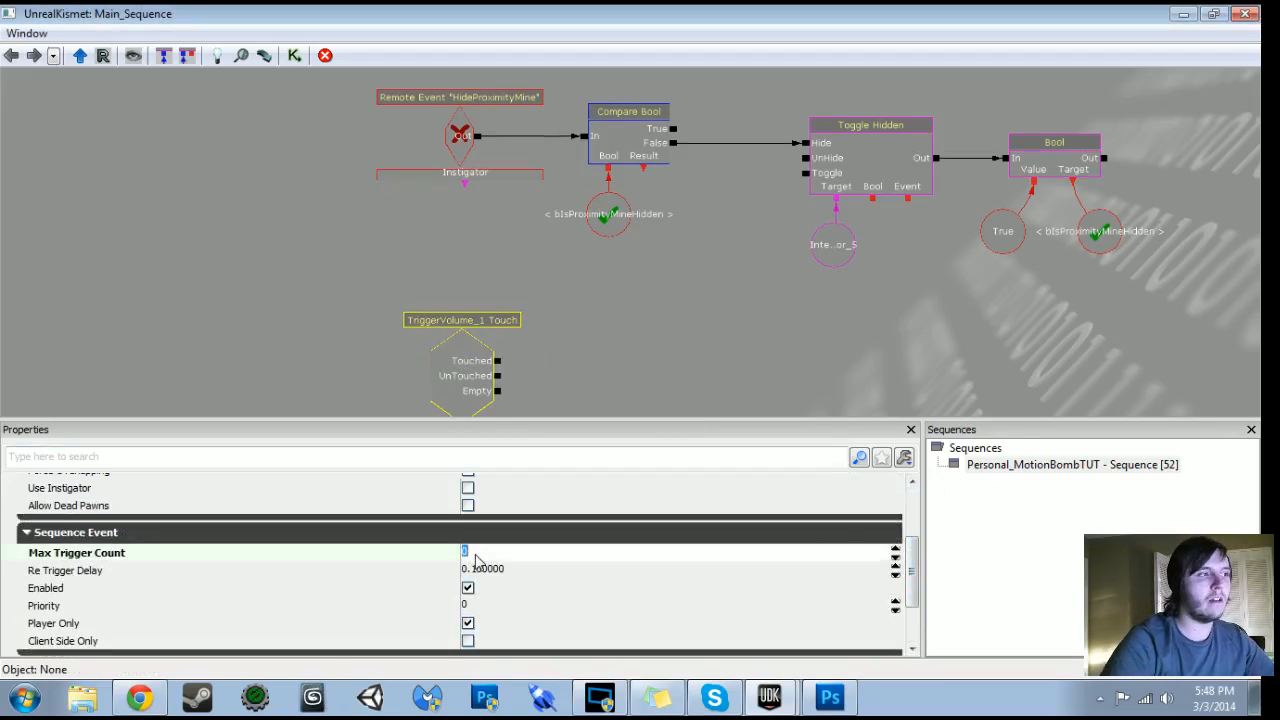
drag(568, 357, 515, 291)
scroll(376, 324, up, 3)
ctrl+drag(295, 300, 286, 304)
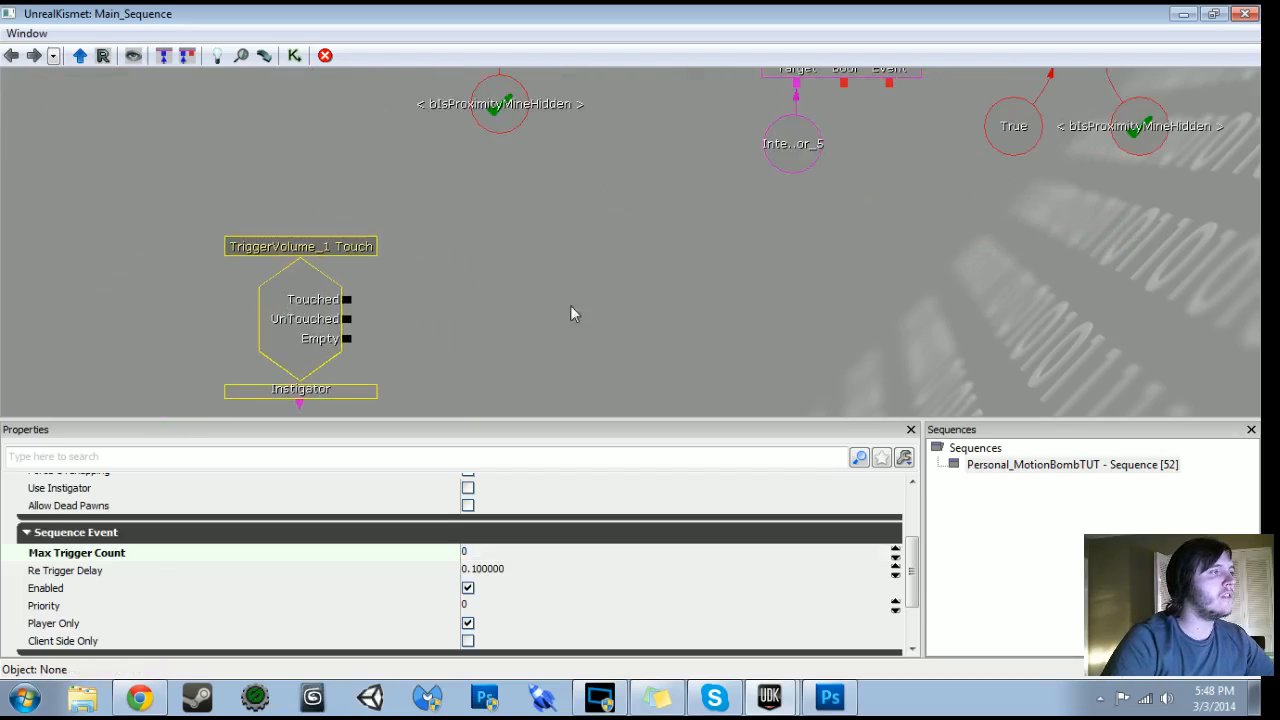
Add an Activate Remote Event action beside the Touch event and connect Touched to its input
scroll(568, 314, down, 1)
drag(568, 314, 503, 379)
right_click(446, 345)
mouse_move(563, 342)
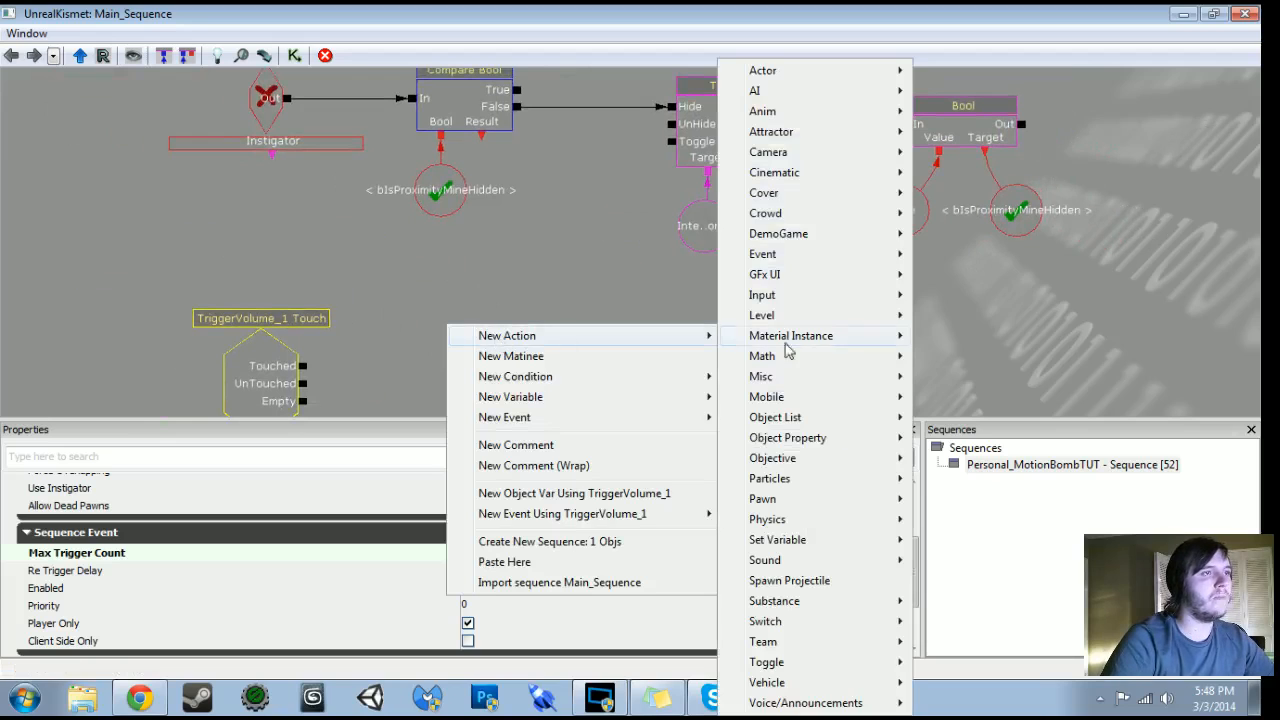
mouse_move(815, 254)
click(1000, 256)
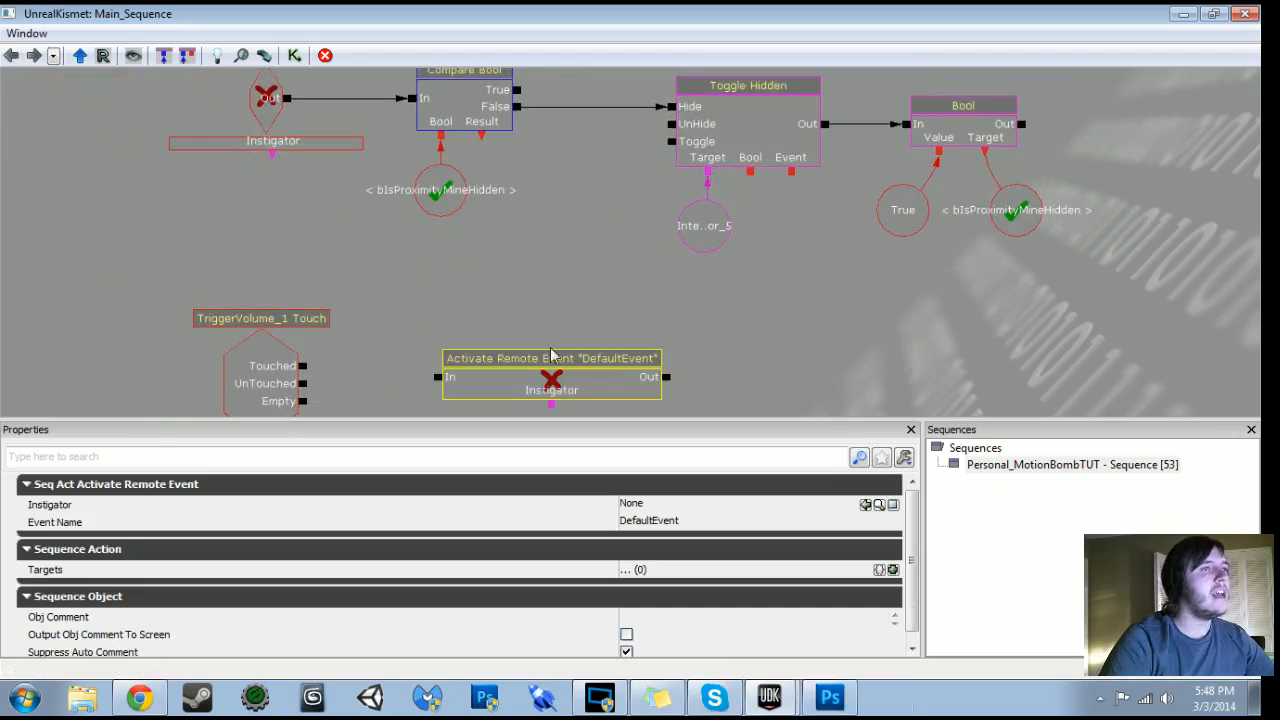
drag(303, 366, 510, 372)
click(503, 388)
drag(510, 291, 493, 322)
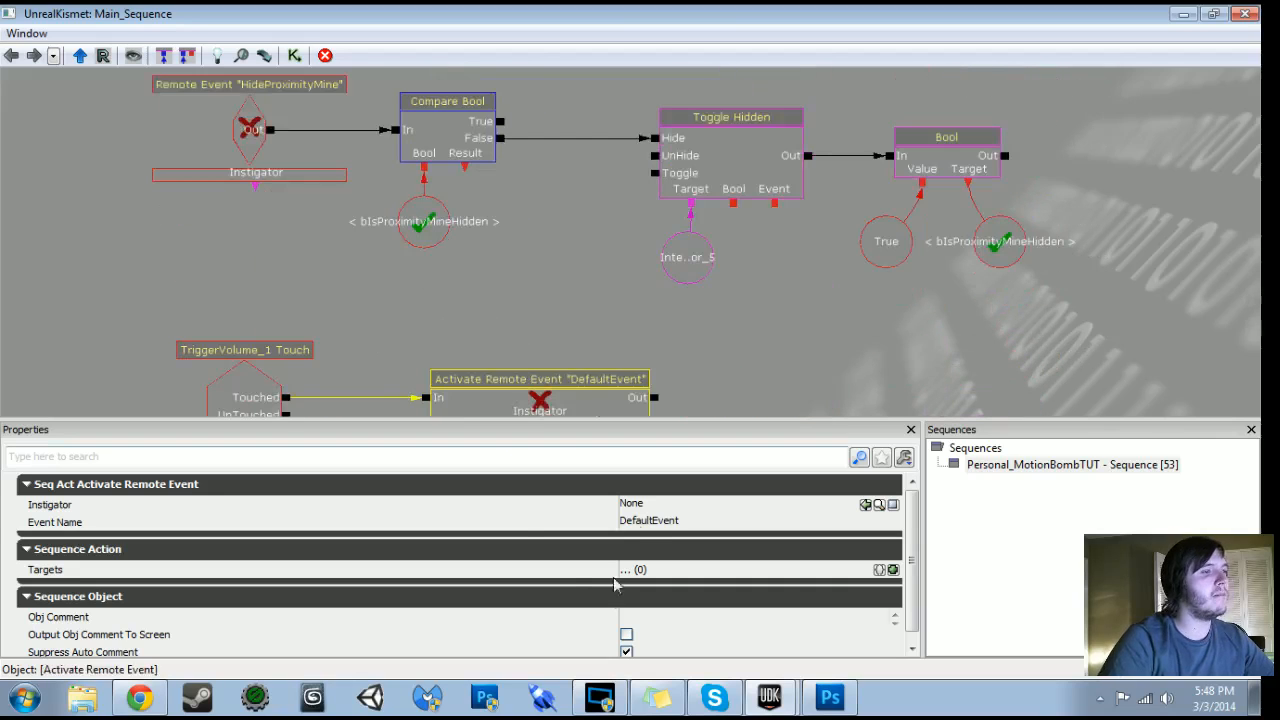
Set the Activate Remote Event action's event name to UnhideProximityMine and select the matching remote event to refresh its link status
click(643, 521)
text(UnhideProximityMine)
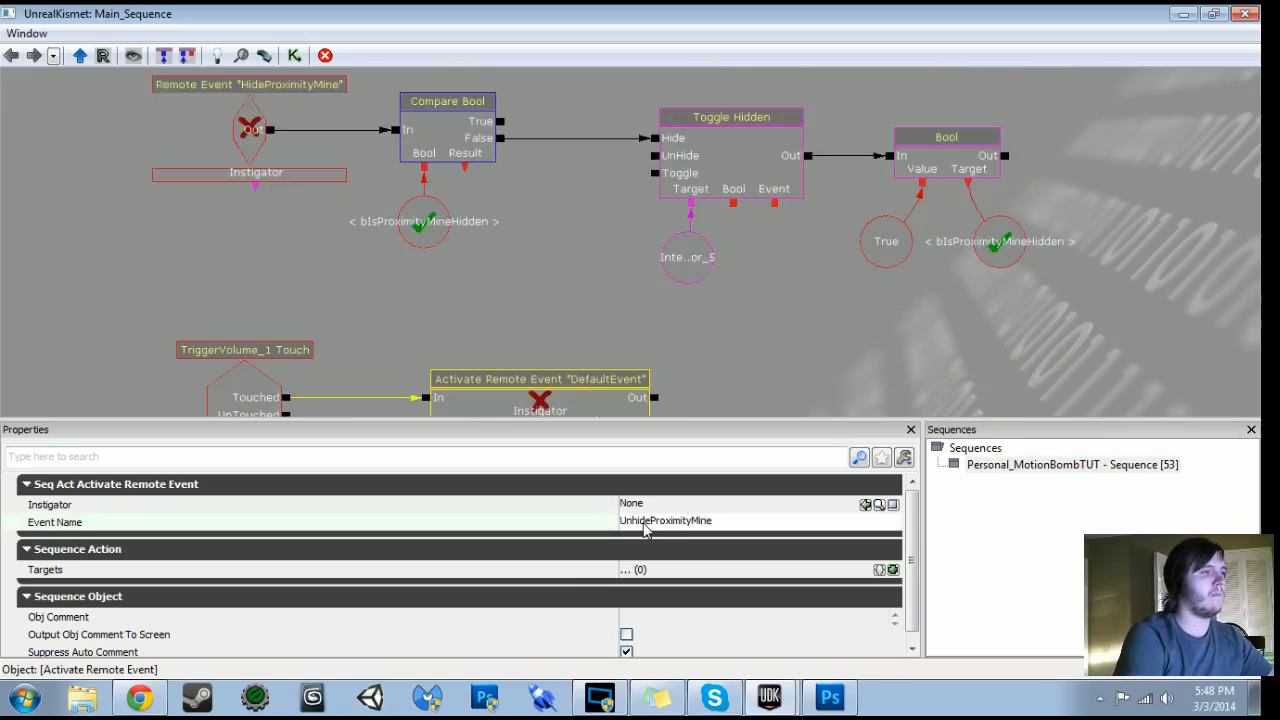
key(Return)
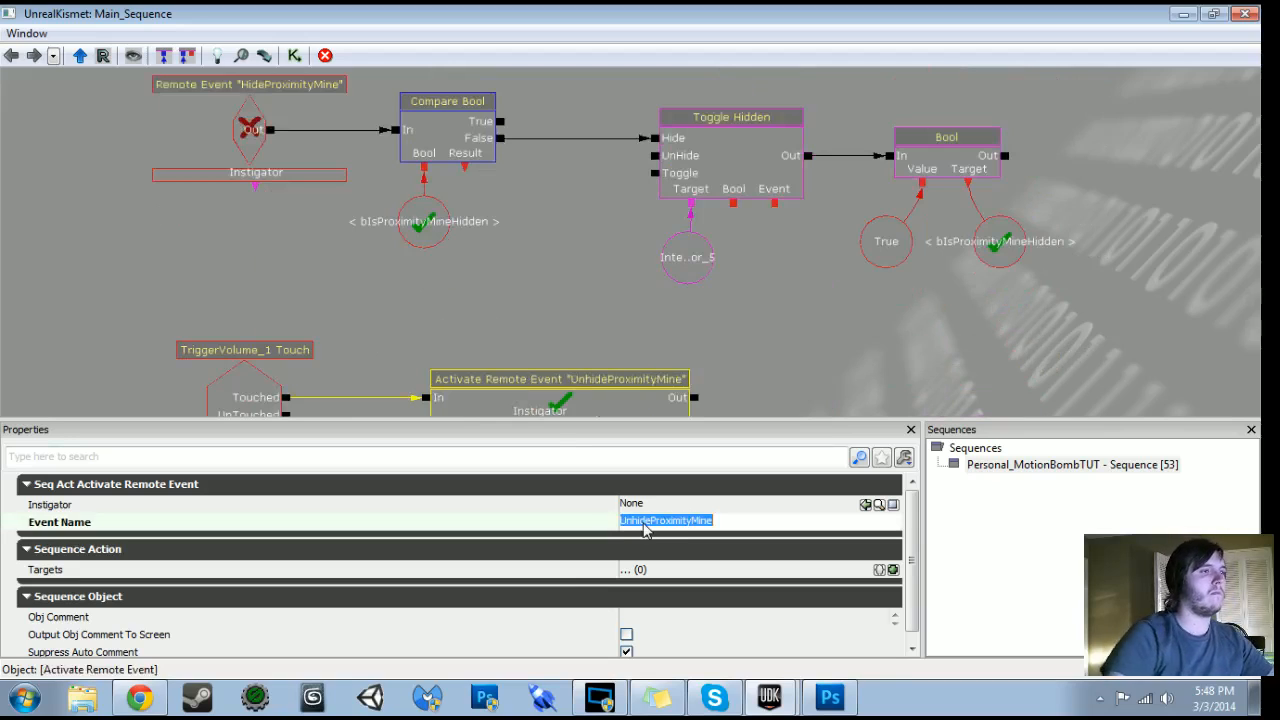
drag(543, 237, 565, 549)
click(274, 199)
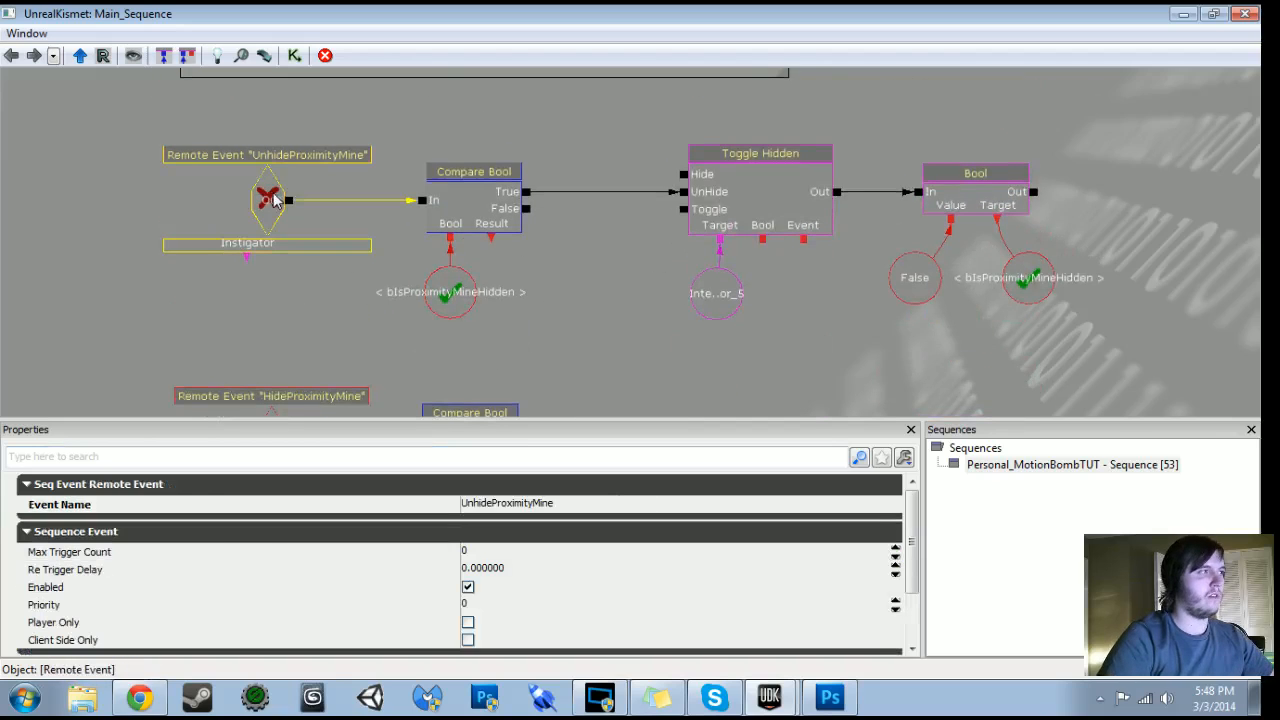
click(274, 199)
drag(344, 316, 331, 99)
drag(451, 394, 432, 333)
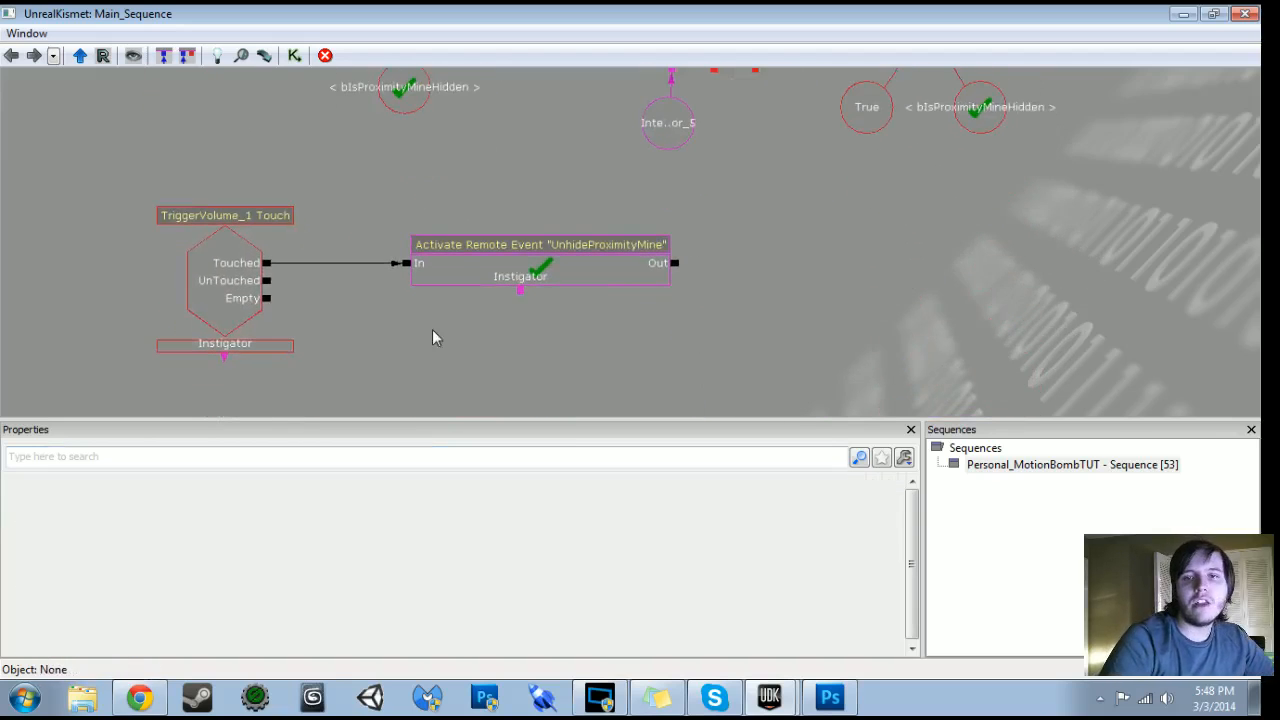
Set an activate delay of 5 on the Touch event's UnTouched output
right_click(267, 283)
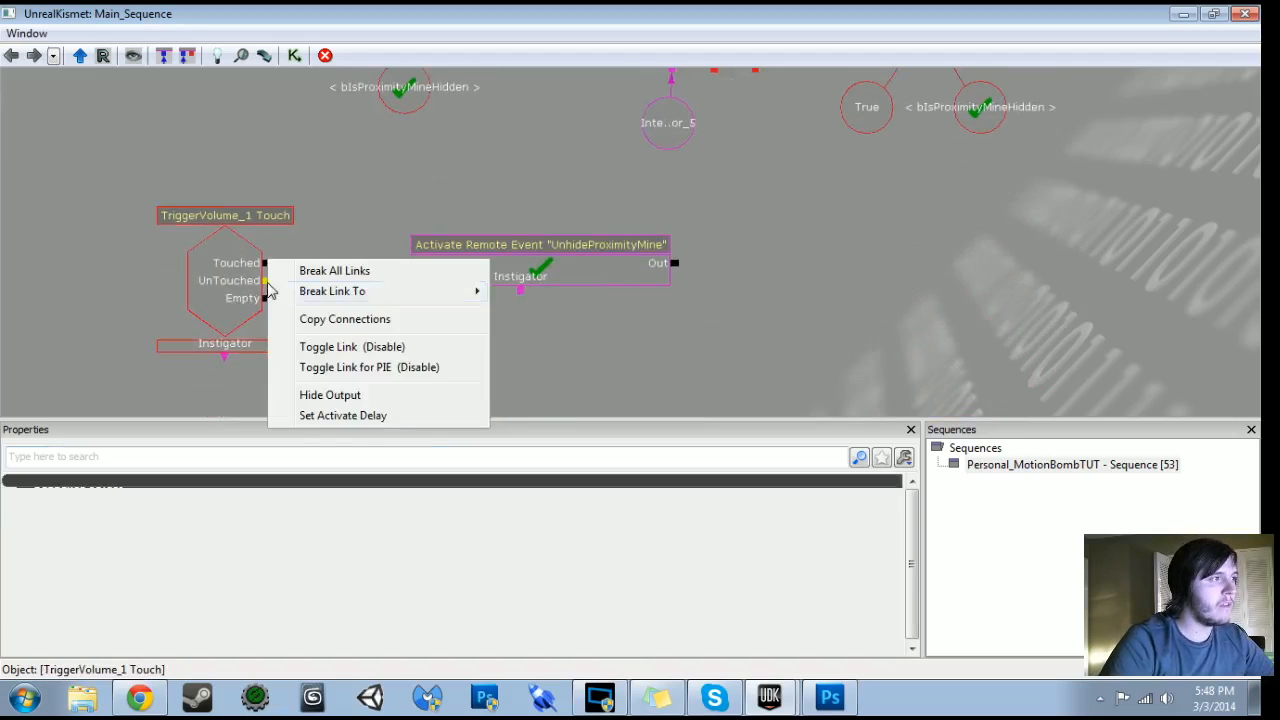
click(352, 416)
text(5)
key(Return)
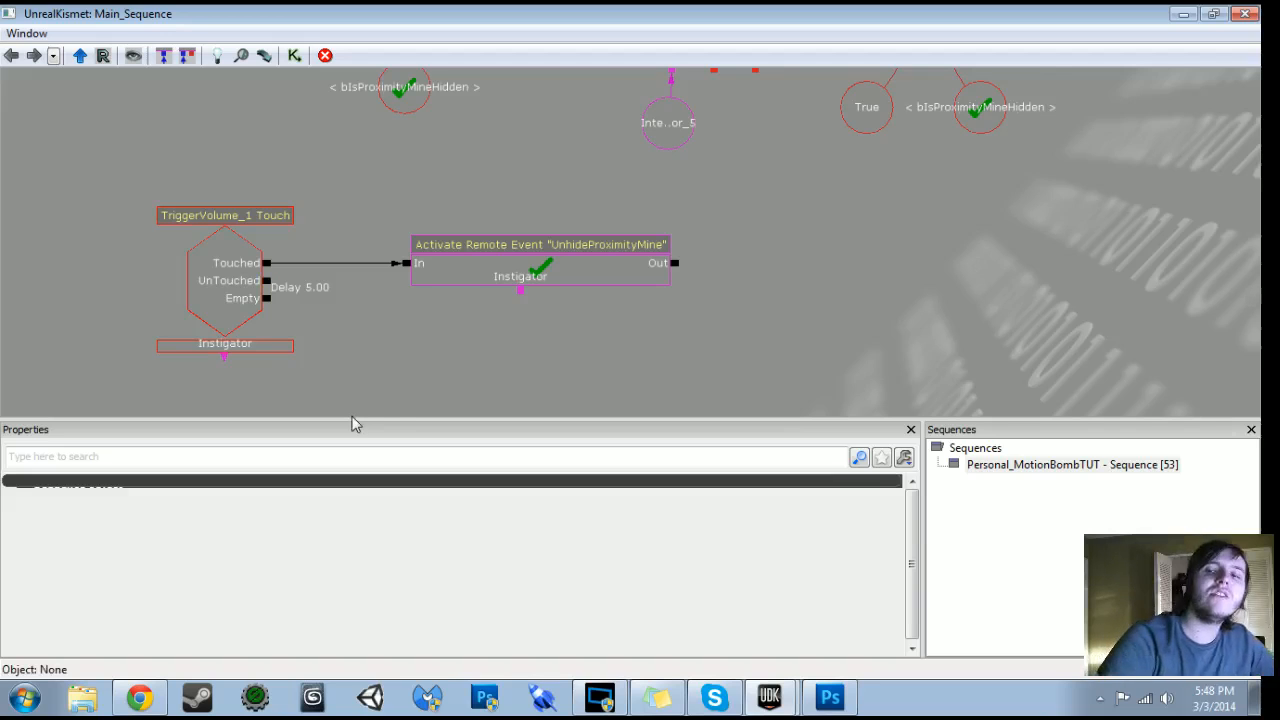
Duplicate the Activate Remote Event action and place the copy directly below the original
click(497, 274)
key(ctrl+c)
key(ctrl+v)
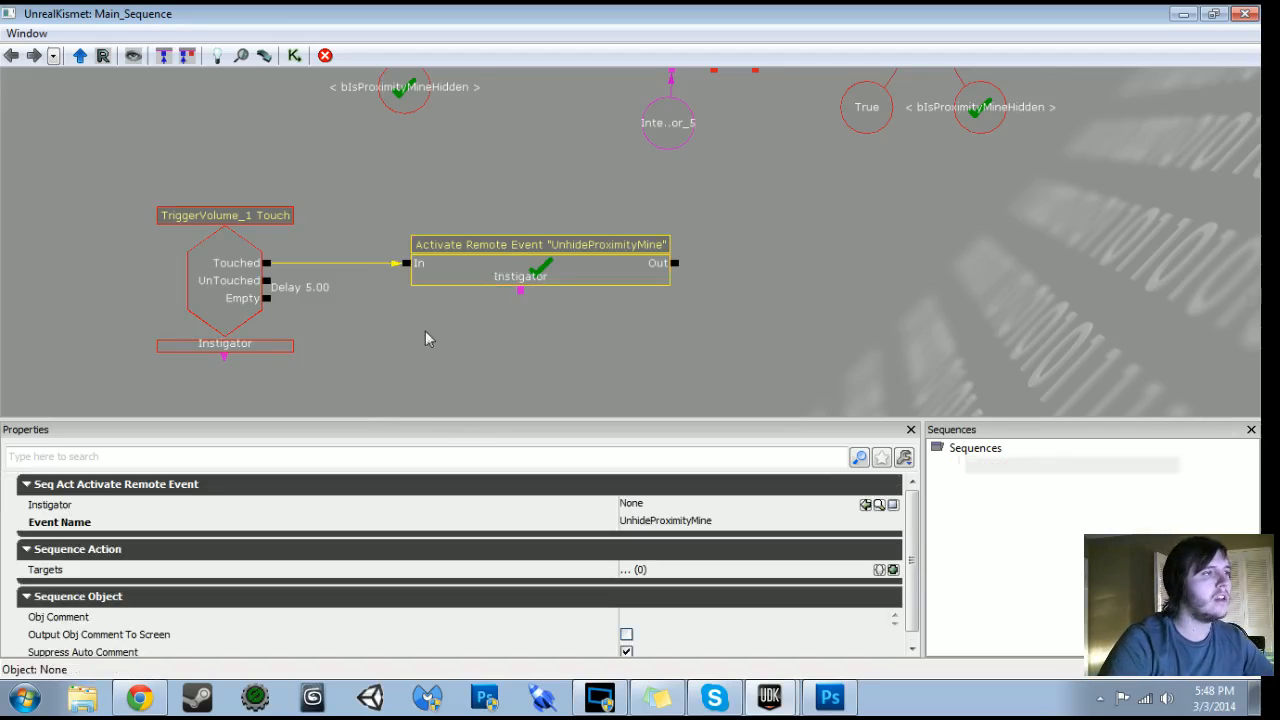
drag(425, 332, 438, 275)
drag(689, 230, 472, 318)
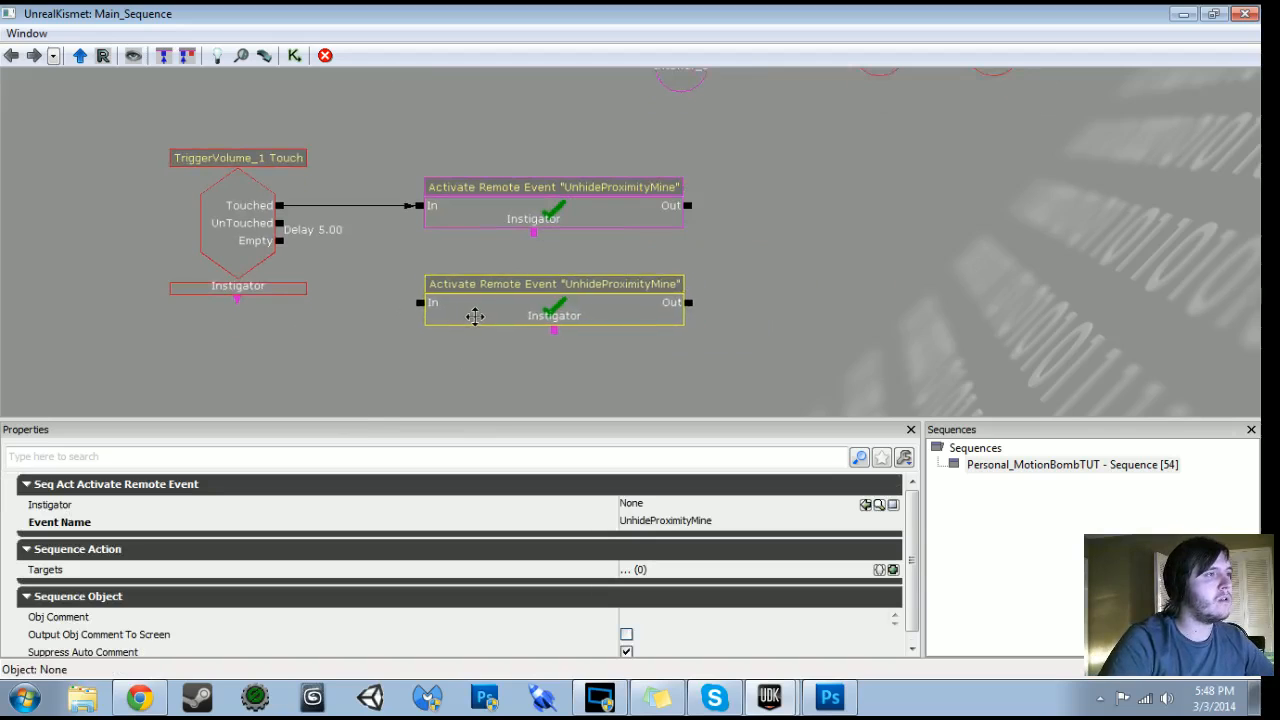
Set the duplicated Activate Remote Event action's event name to HideProximityMine
click(641, 522)
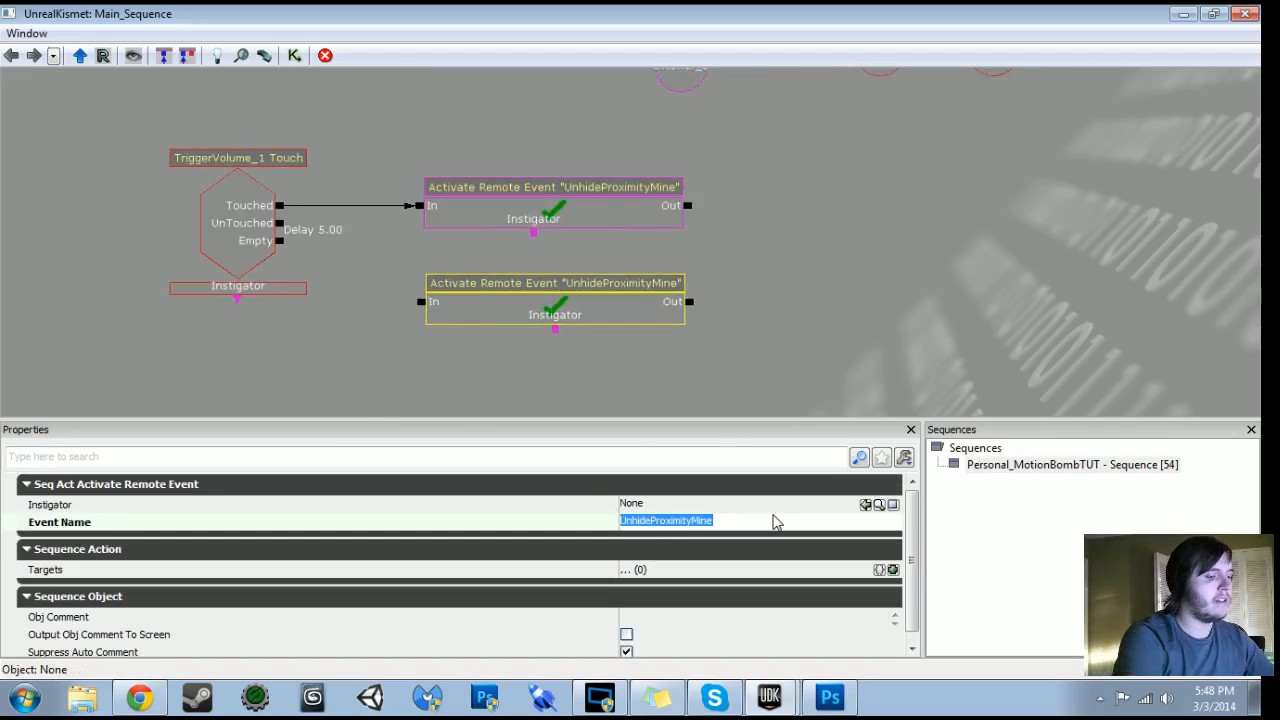
text(HideProx)
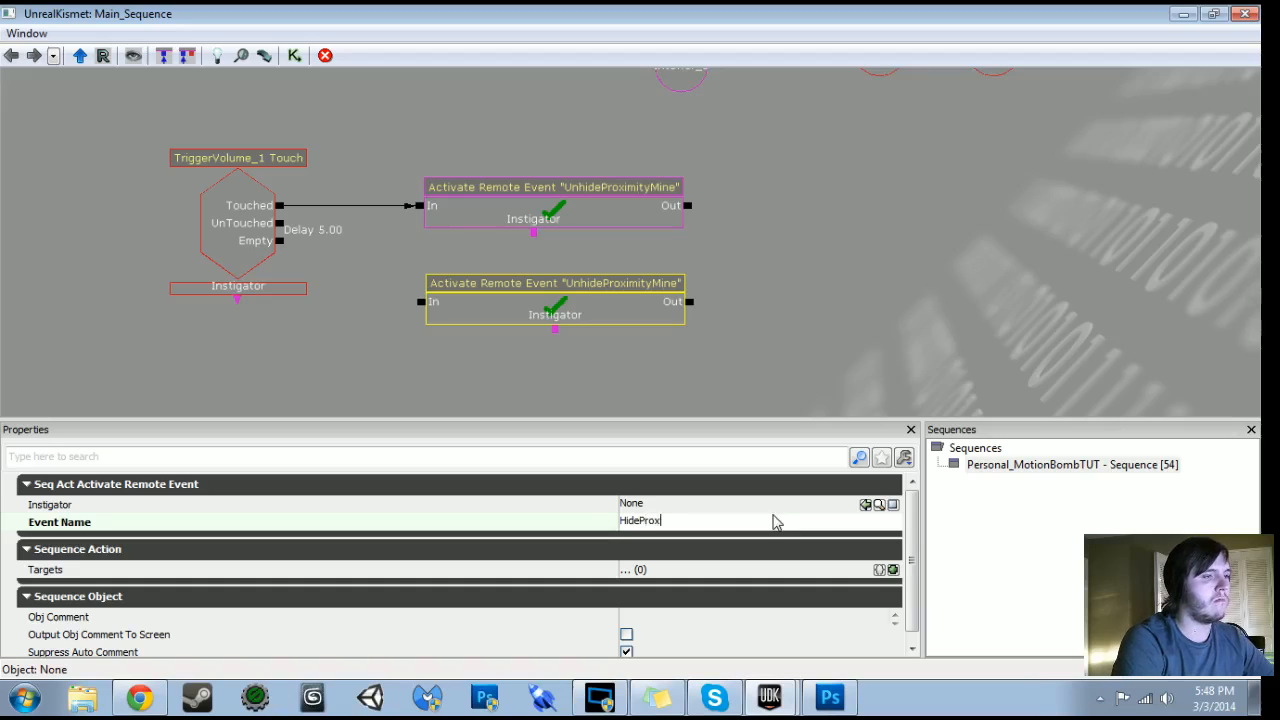
text(imityMine)
key(Return)
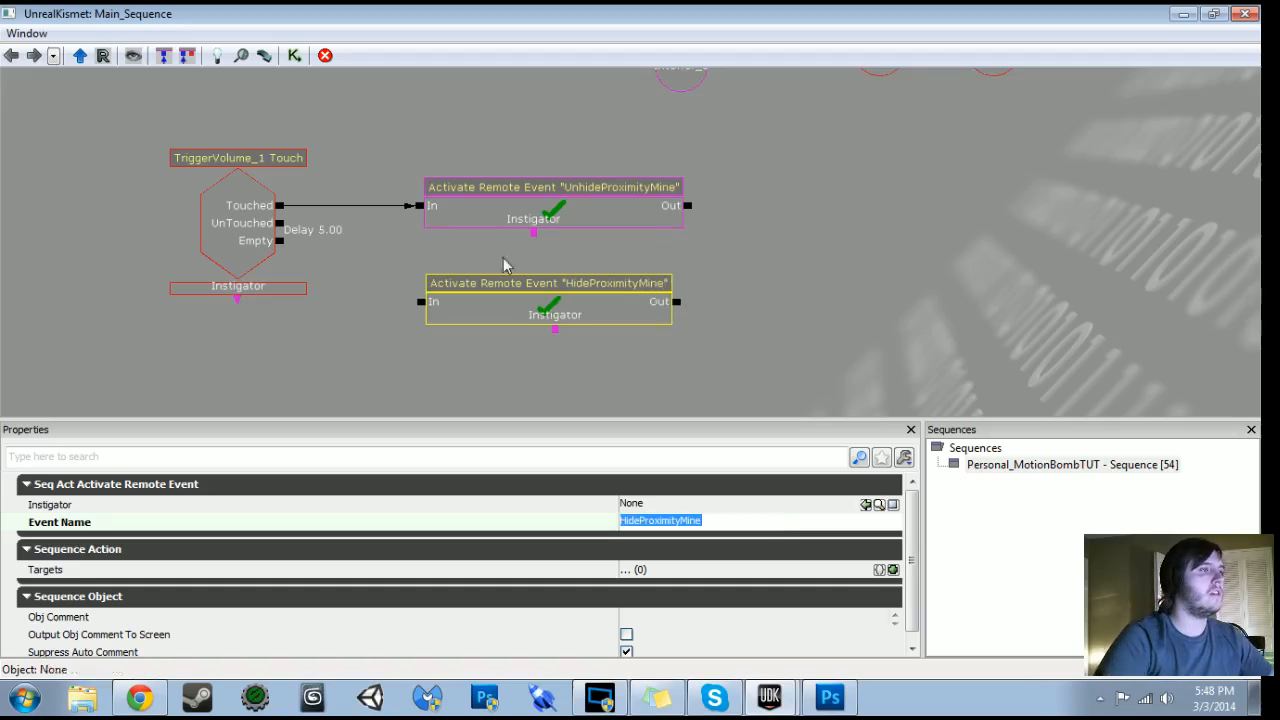
Connect UnTouched to the HideProximityMine action's input and select the matching remote event to refresh its link status
drag(280, 223, 419, 301)
drag(362, 132, 399, 409)
click(290, 223)
click(290, 223)
Select the unhide, hide and trigger volume Touch sequences and enclose them in a comment box titled "Toggle Visibility of Proximity Mine"
scroll(381, 360, down, 6)
drag(378, 358, 243, 293)
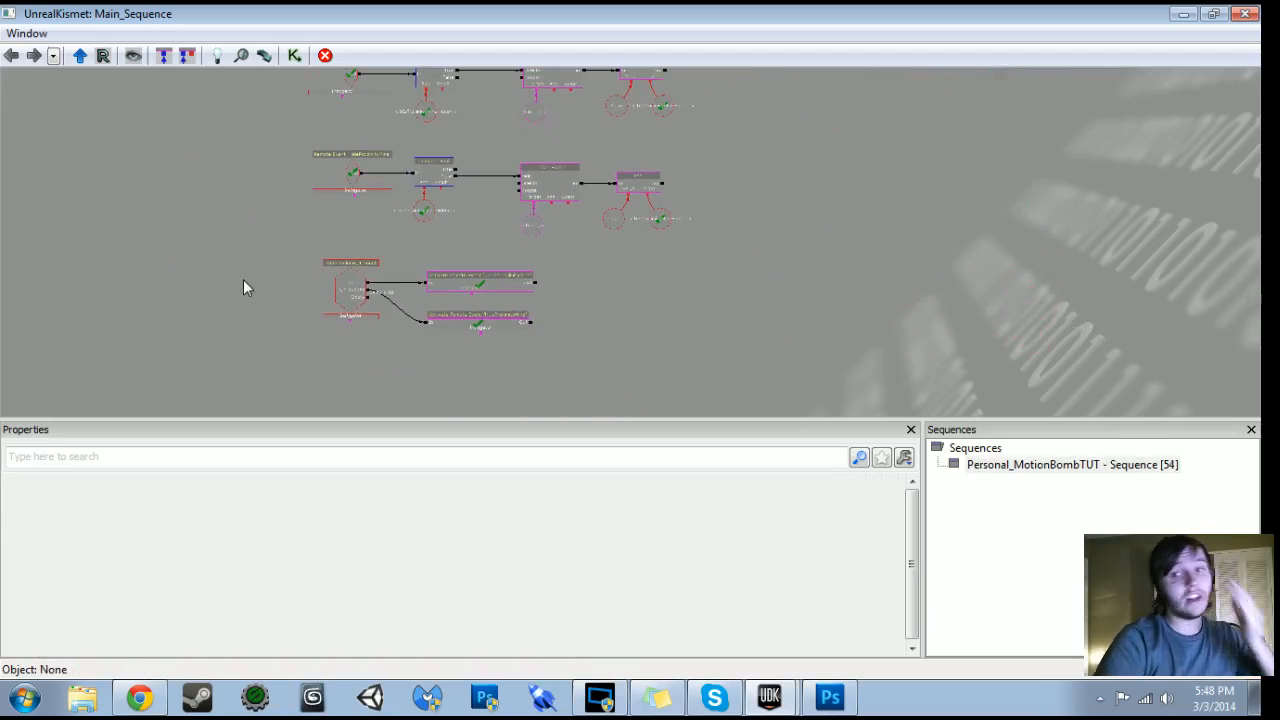
drag(243, 283, 244, 415)
scroll(246, 411, down, 1)
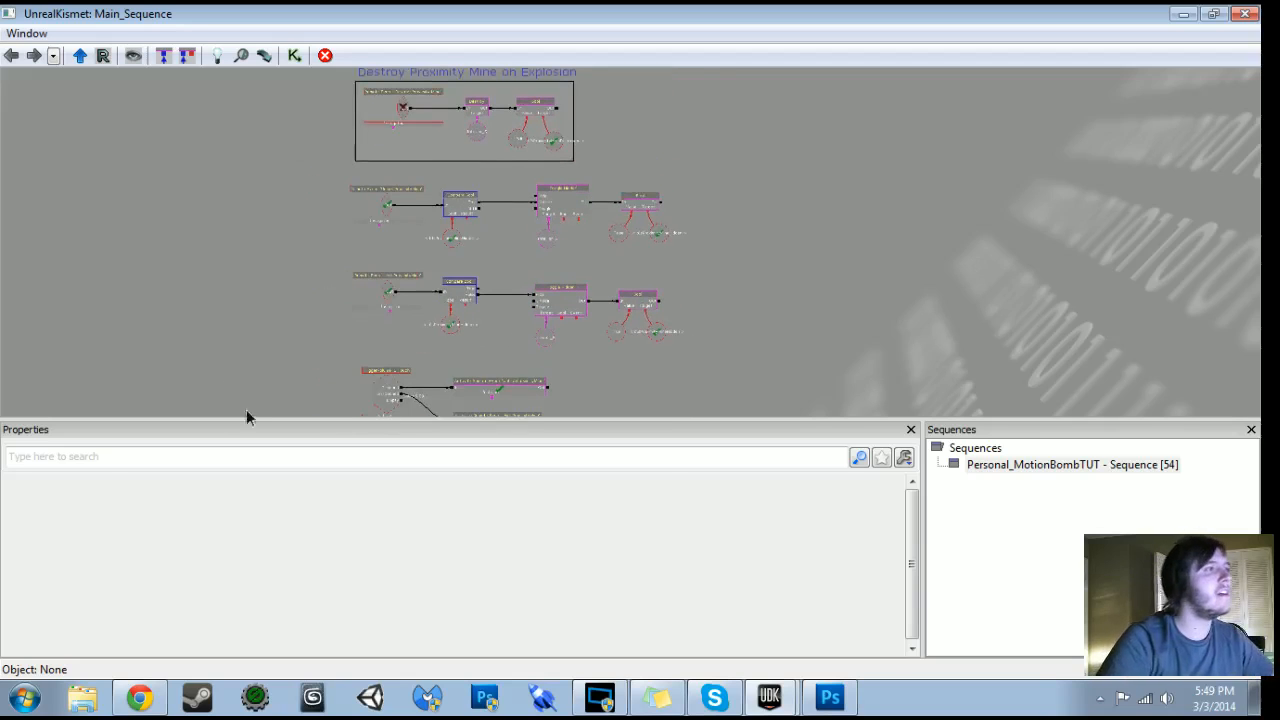
ctrl+alt+drag(303, 172, 734, 326)
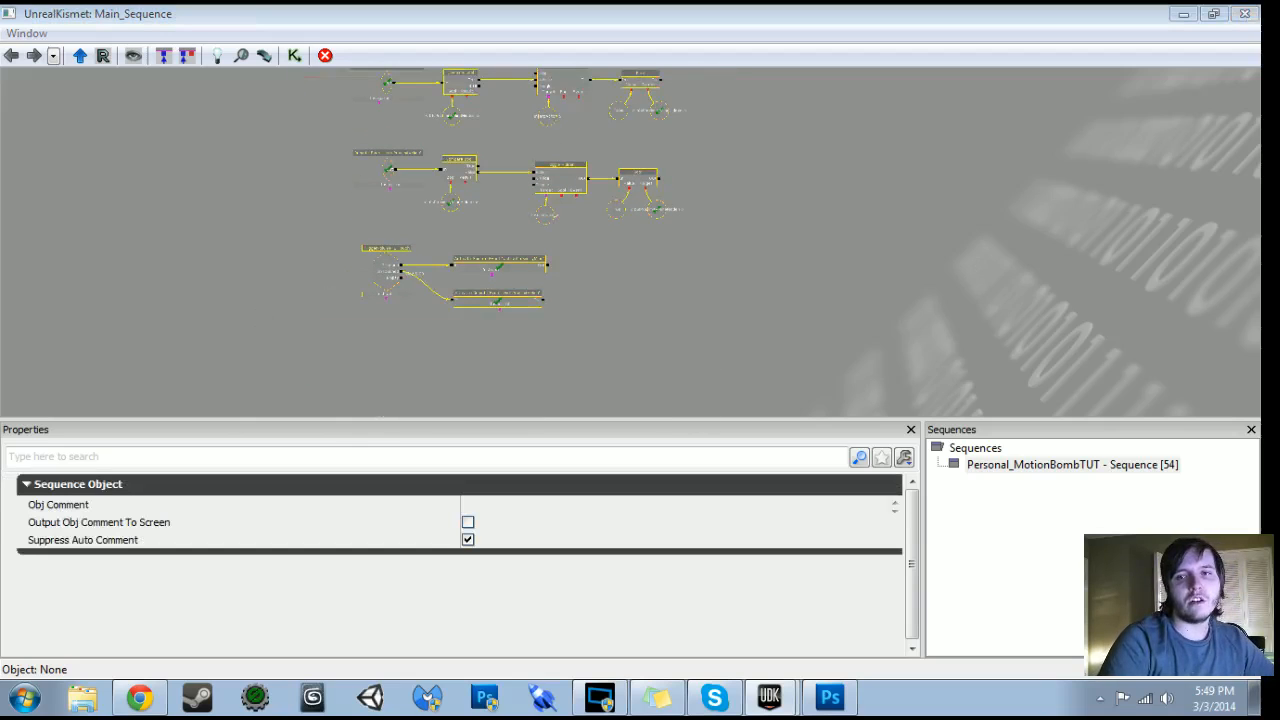
key(c)
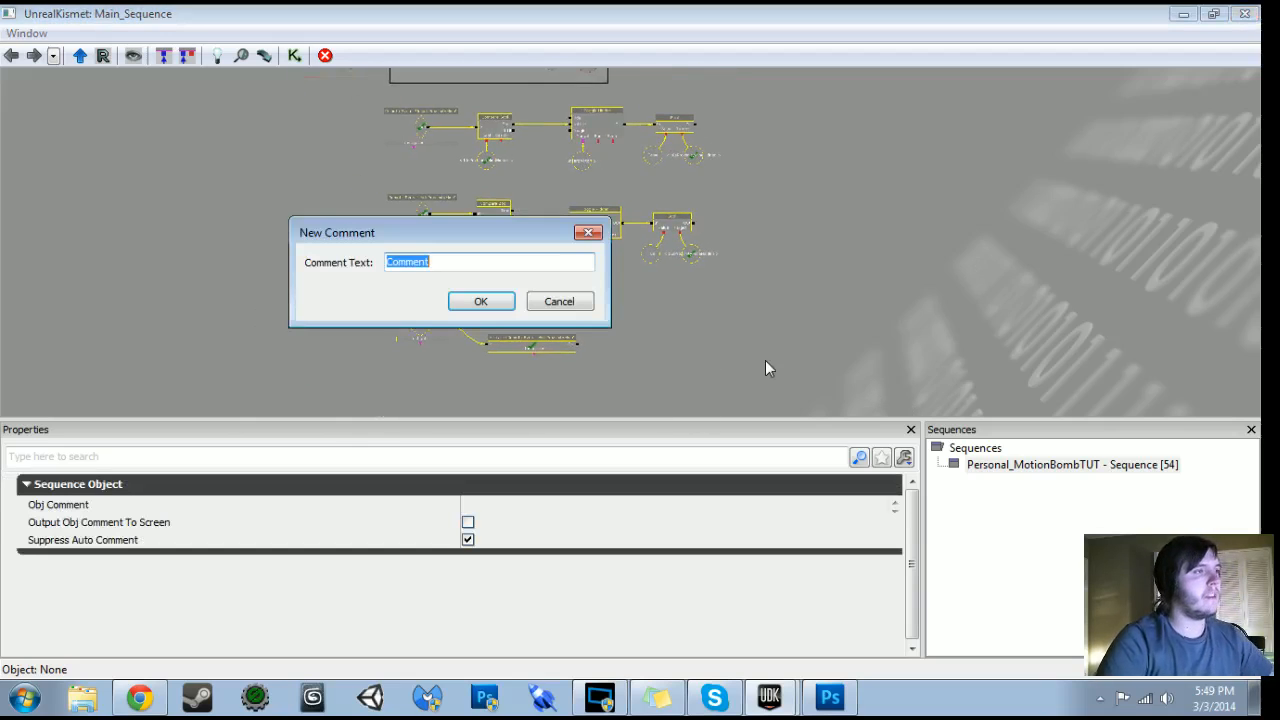
text(Tog)
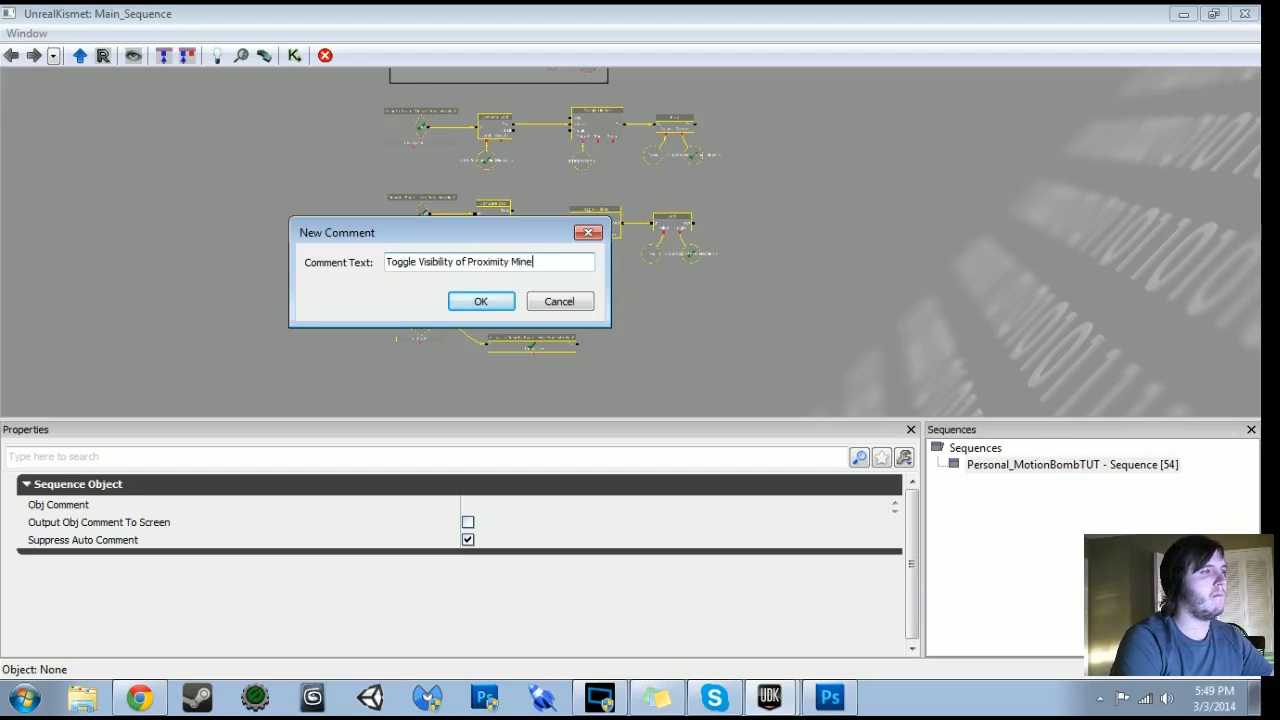
key(Return)
click(320, 125)
ctrl+alt+drag(328, 98, 806, 374)
scroll(325, 326, up, 3)
drag(338, 257, 368, 247)
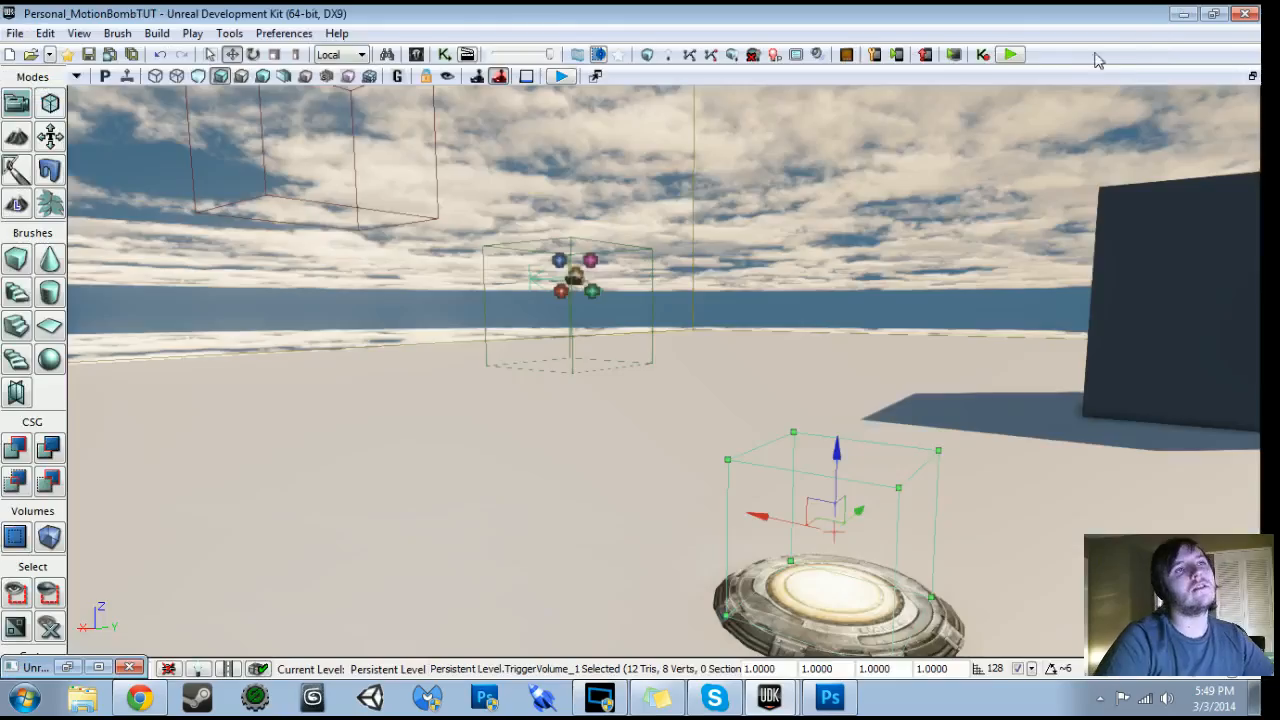
Playtest the level and read the full Kismet warnings in the in-game console, then end the preview
click(1010, 55)
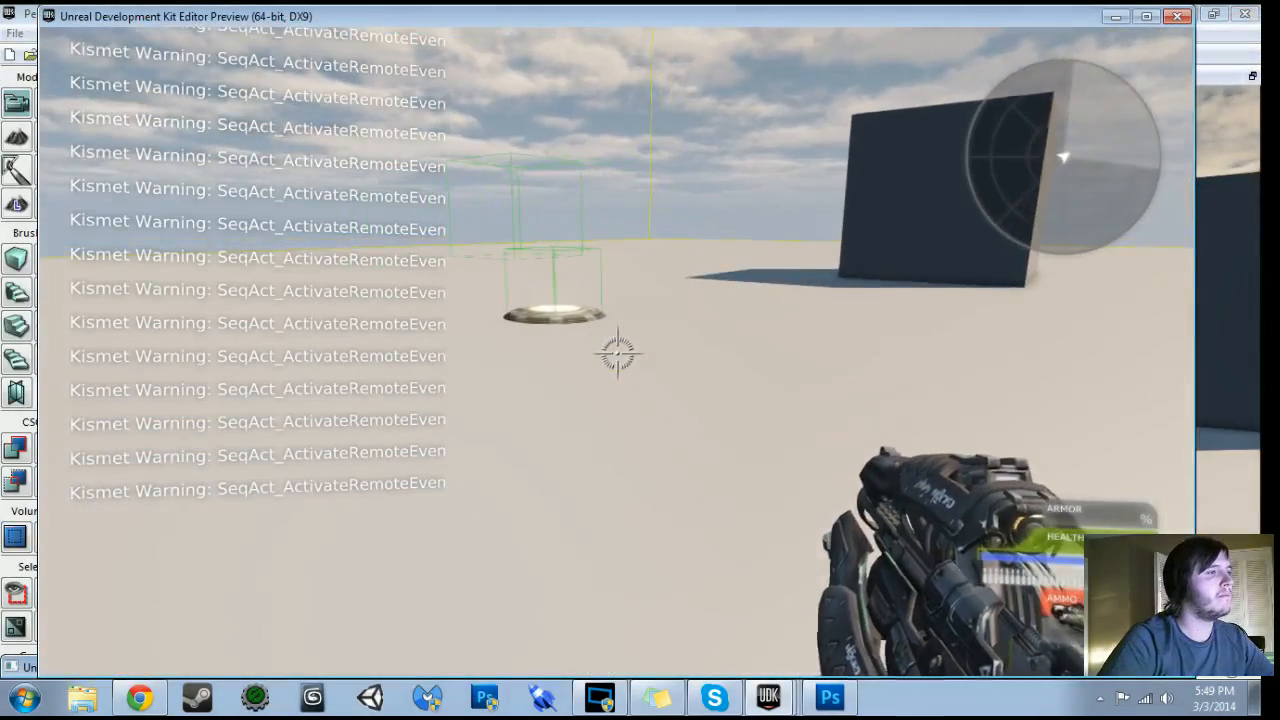
key(grave)
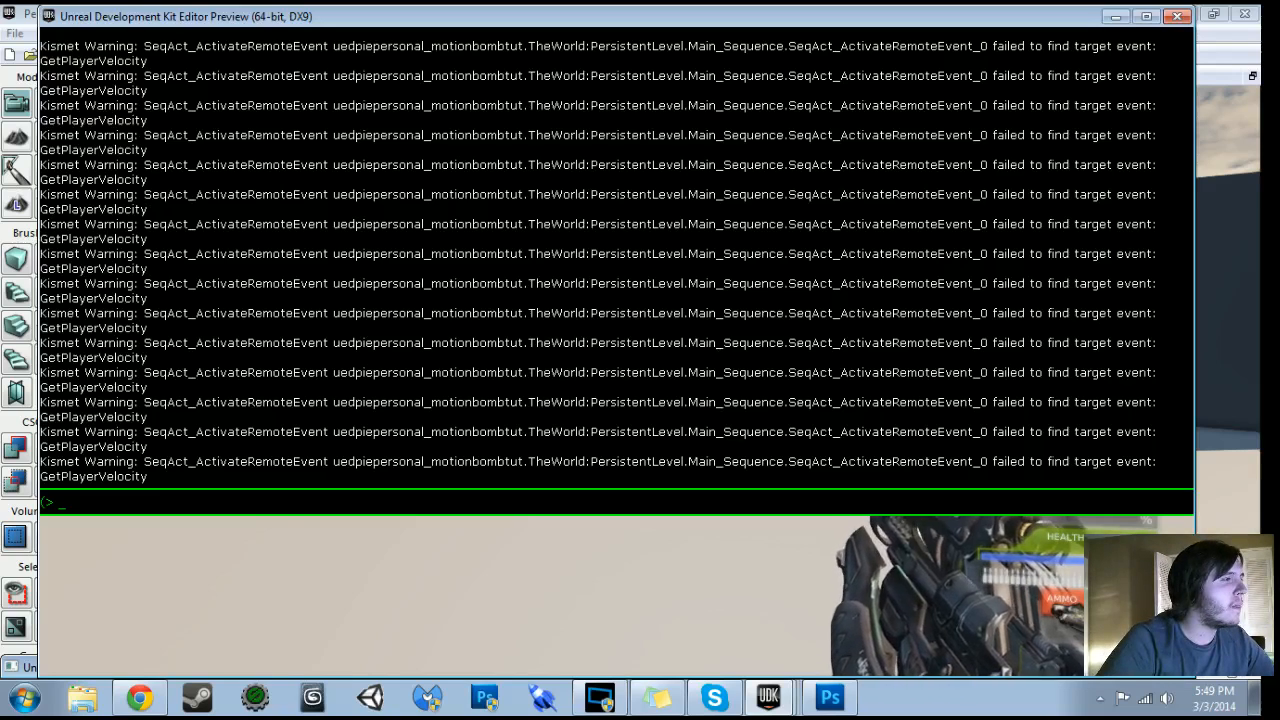
key(grave)
key(Escape)
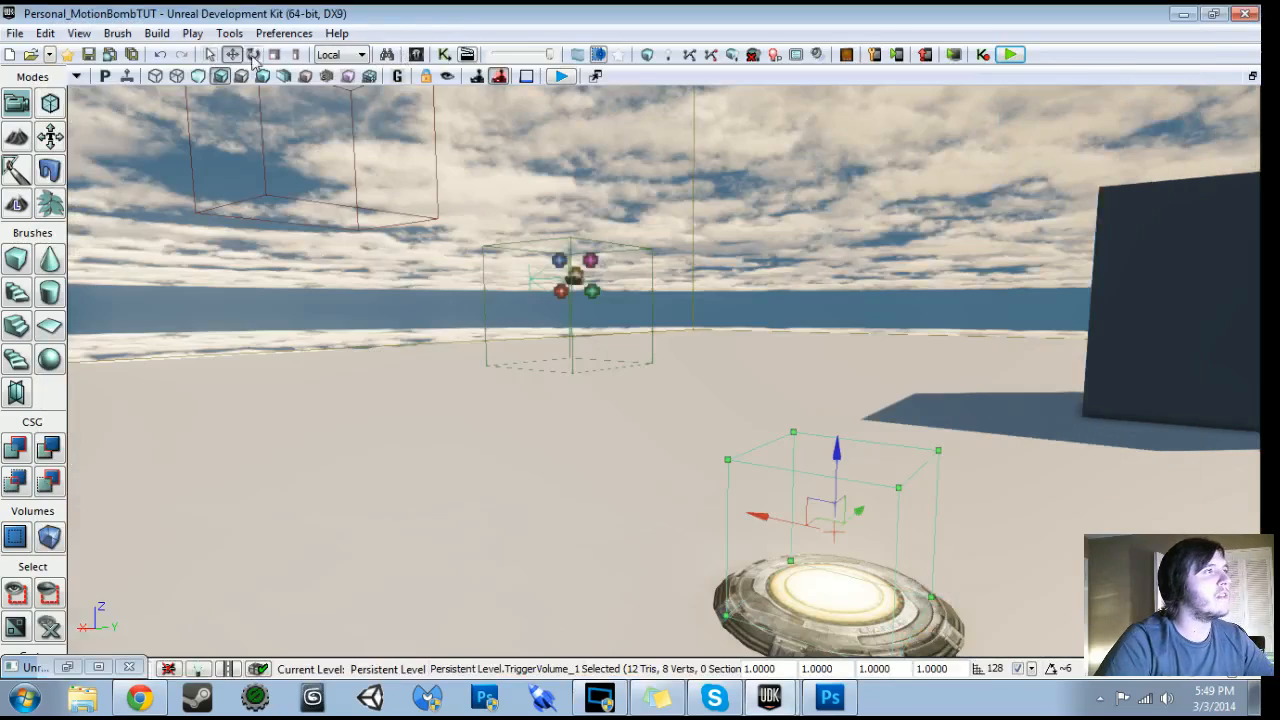
Break the link between the Level Loaded chain's Console Command and the GetPlayerVelocity Activate Remote Event in Kismet
click(447, 55)
drag(608, 180, 848, 593)
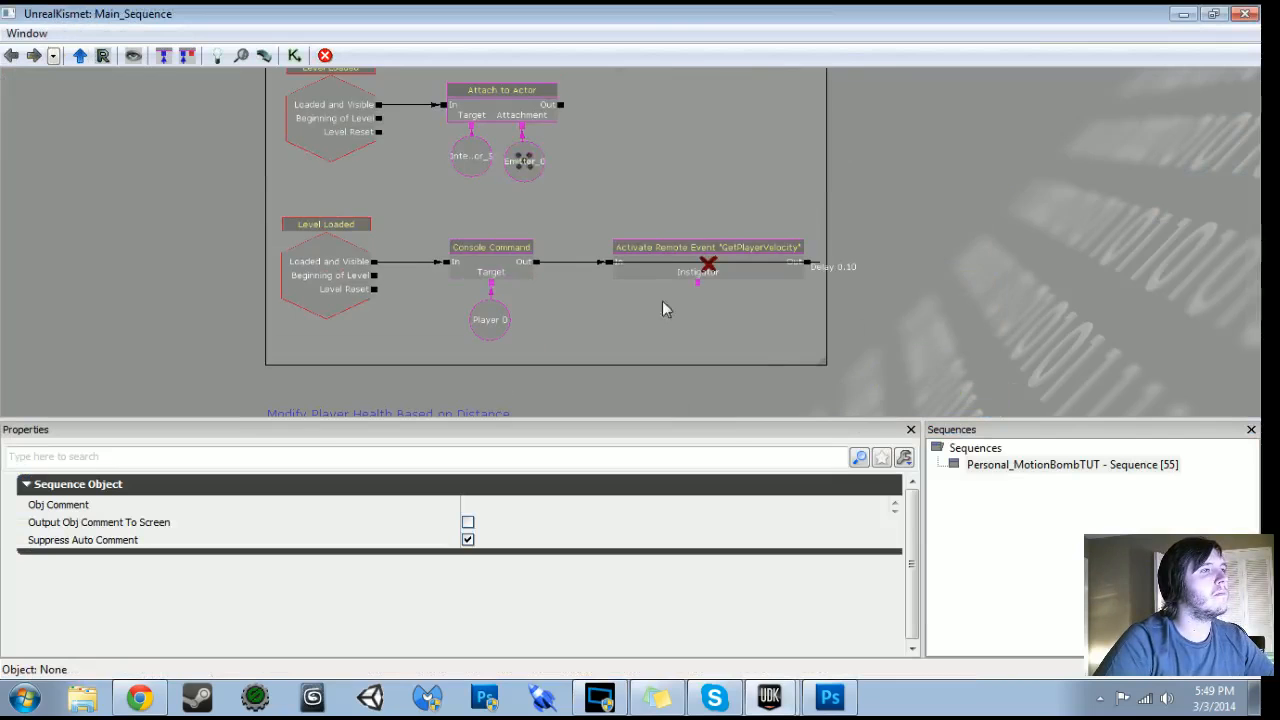
scroll(614, 245, up, 2)
alt+click(600, 272)
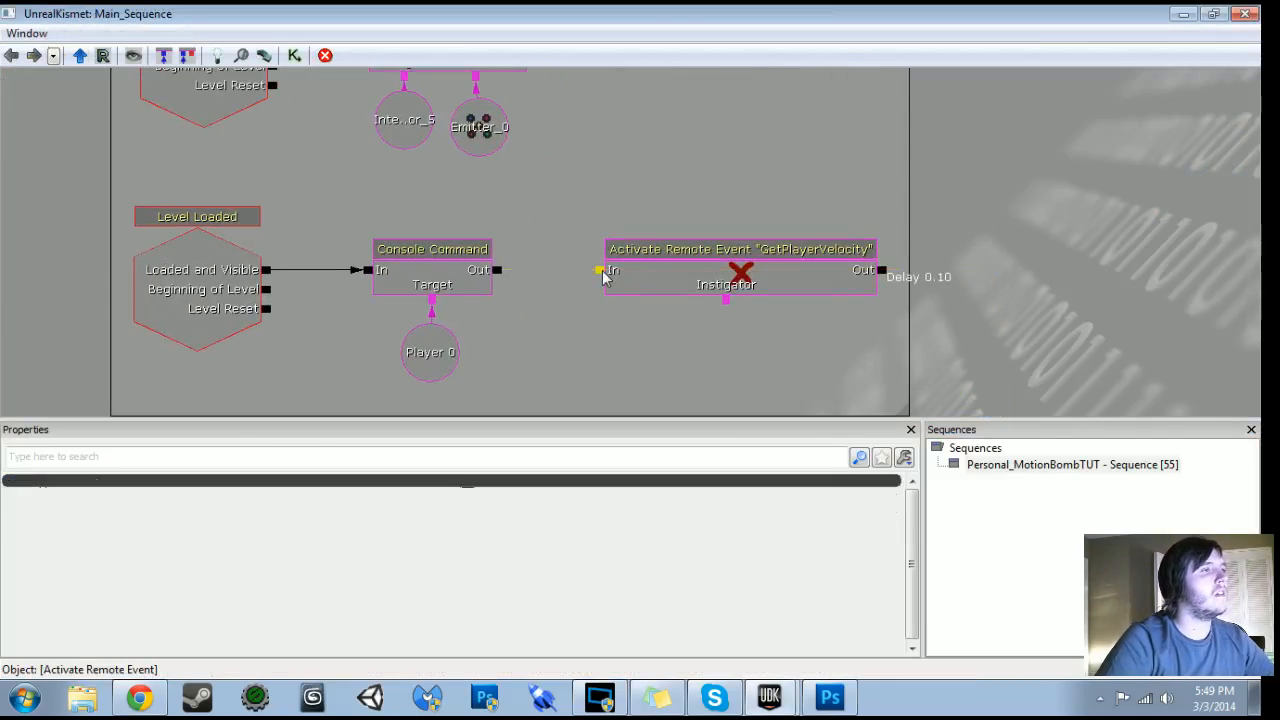
scroll(620, 255, down, 2)
click(1183, 14)
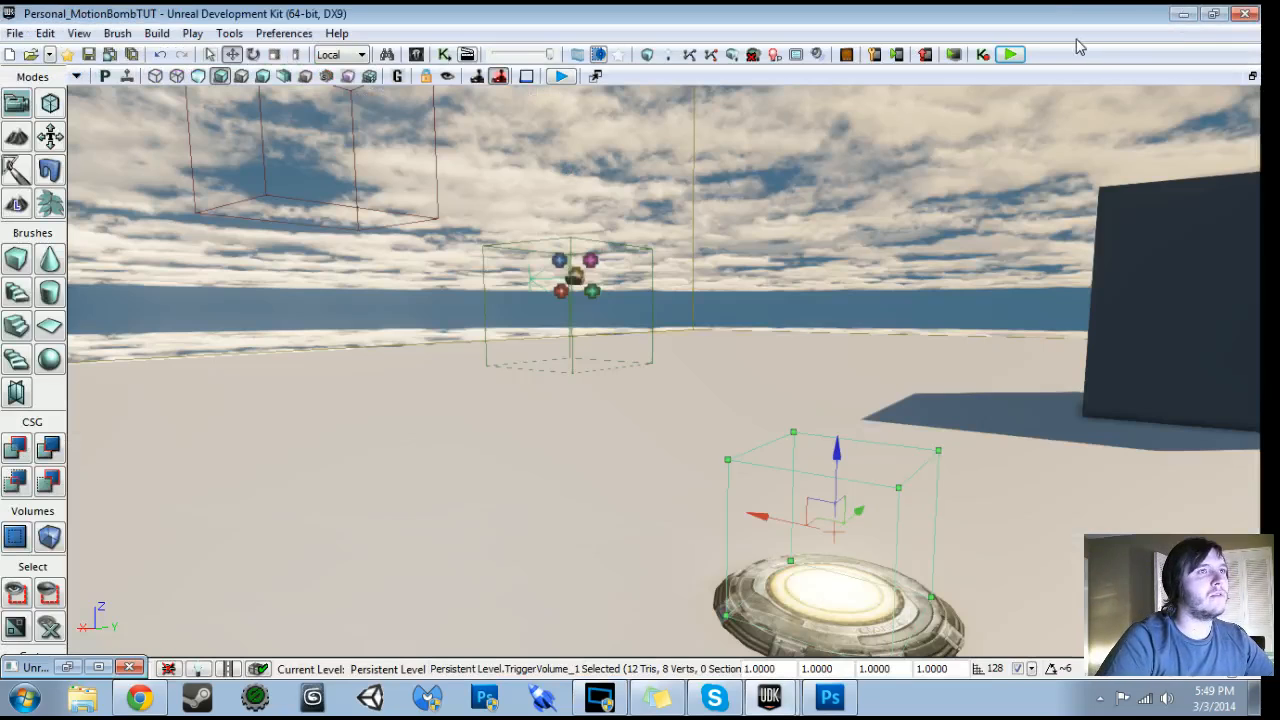
Playtest the mine's visibility by walking into its trigger volume and backing out, then return to the Kismet sequence
click(1010, 54)
key(w)
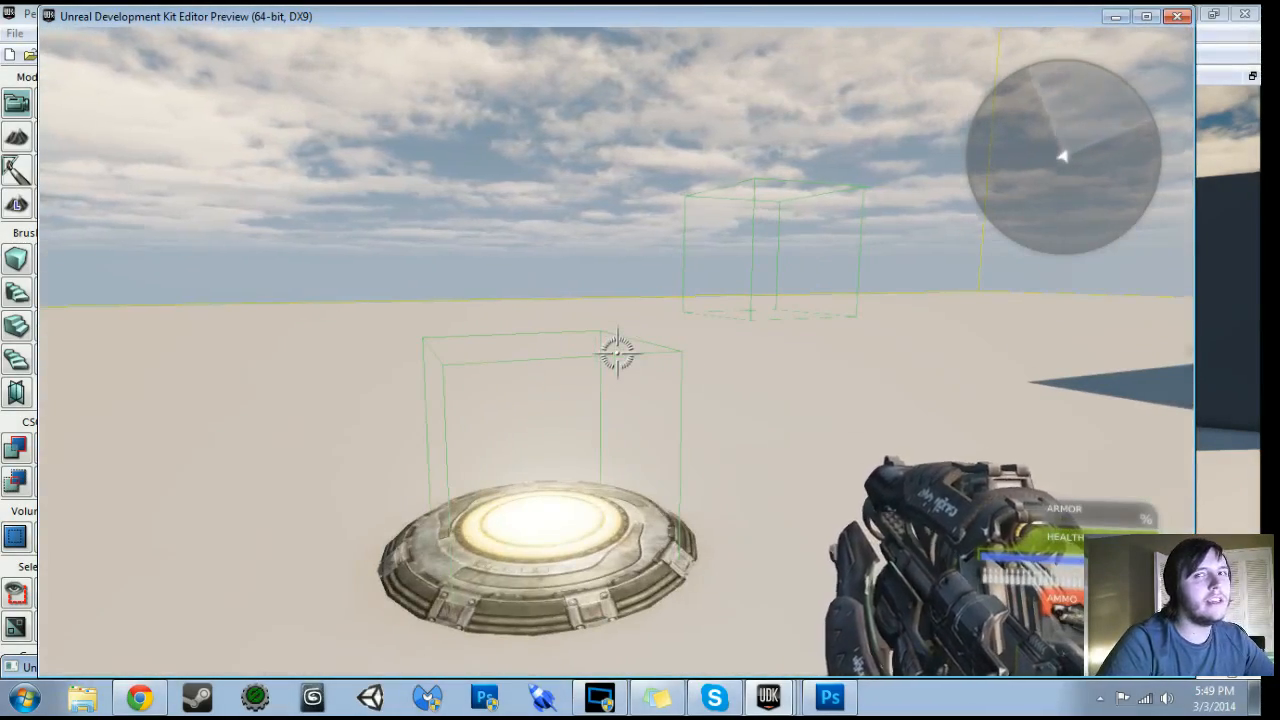
key(w)
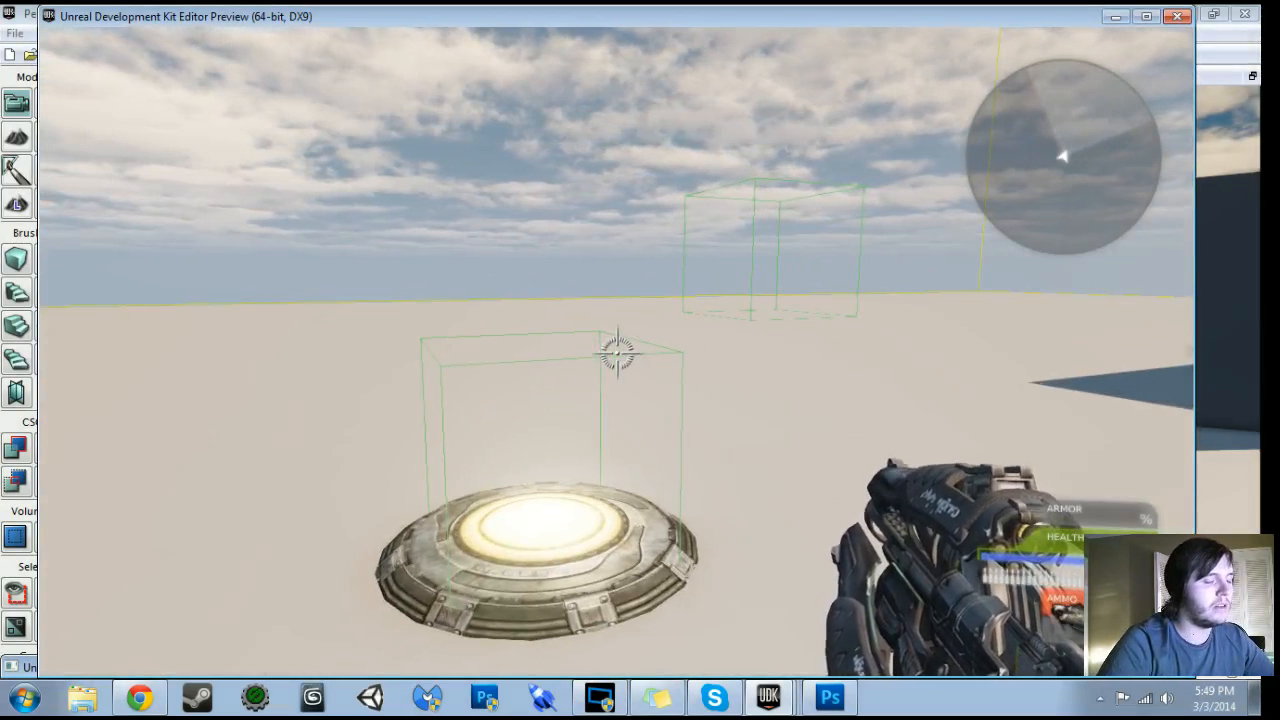
key(w)
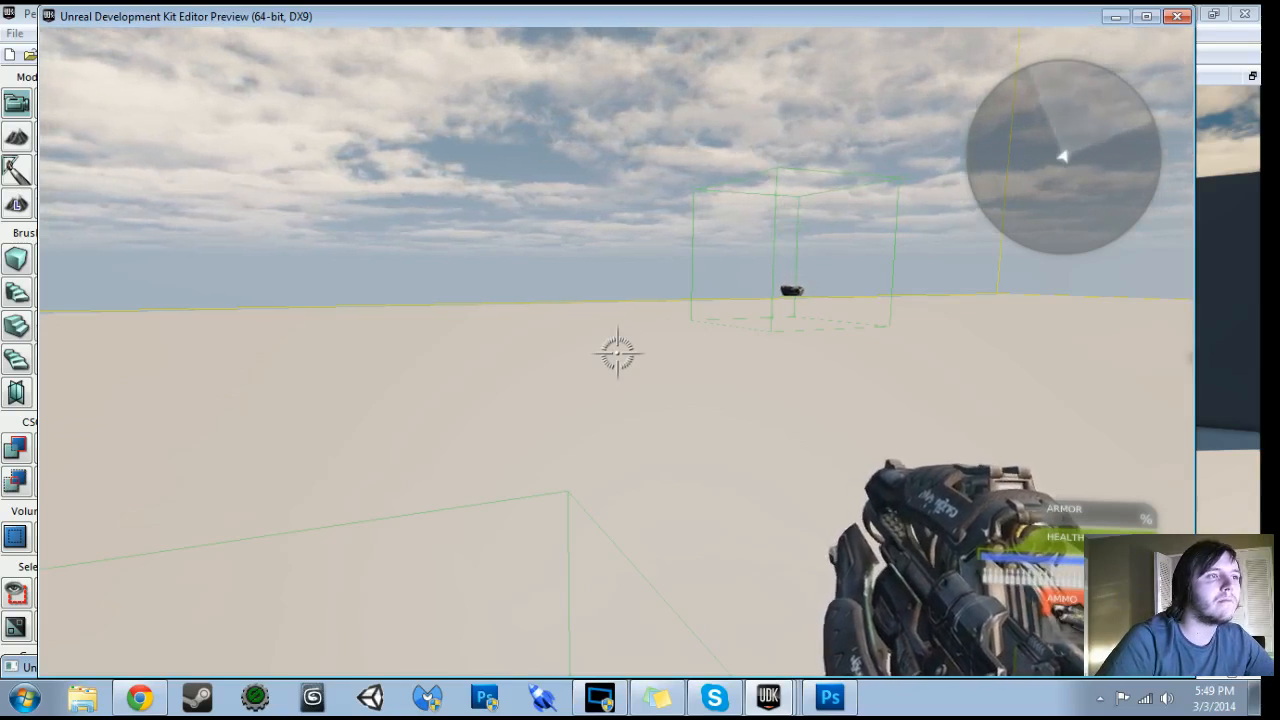
key(s)
key(s)
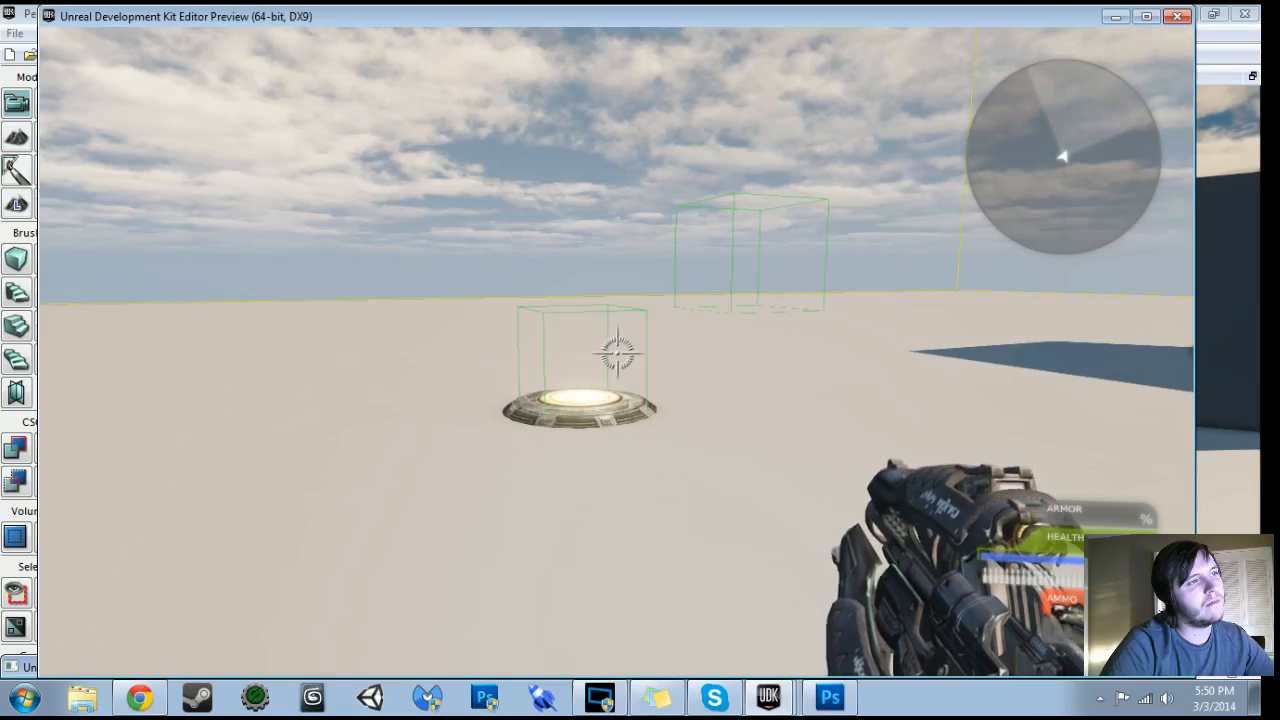
key(w)
key(d)
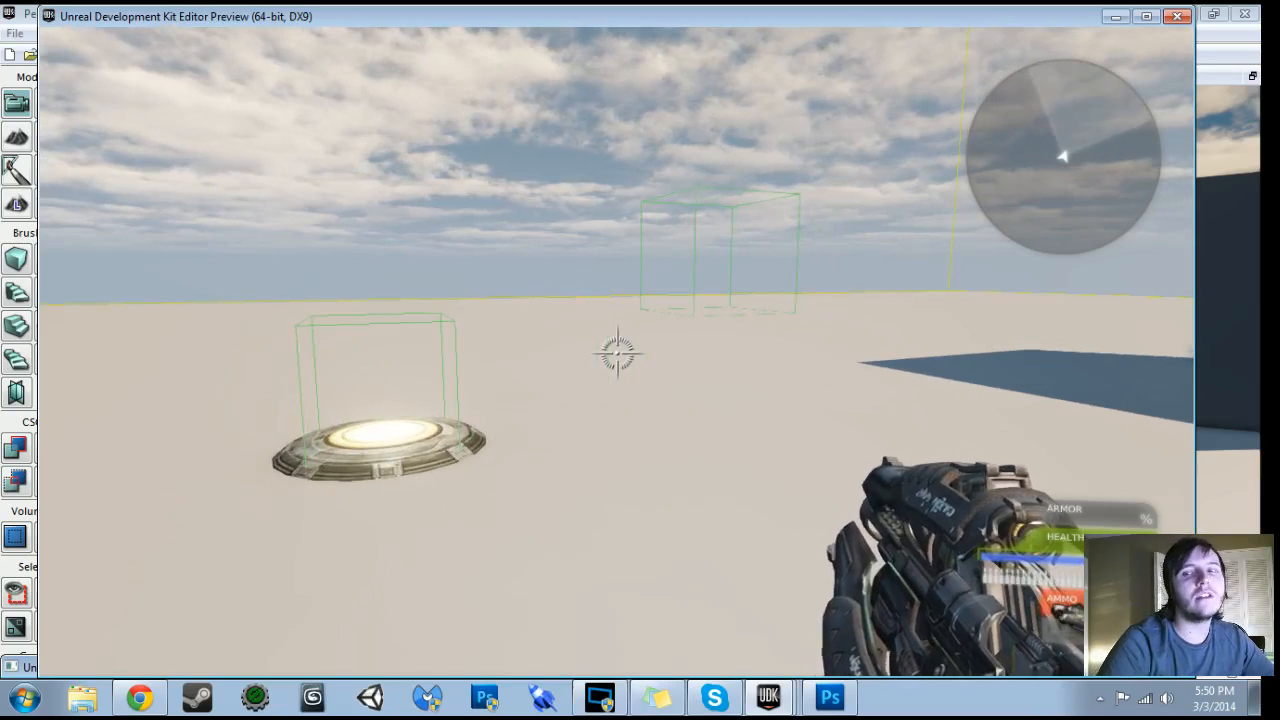
key(Escape)
click(444, 54)
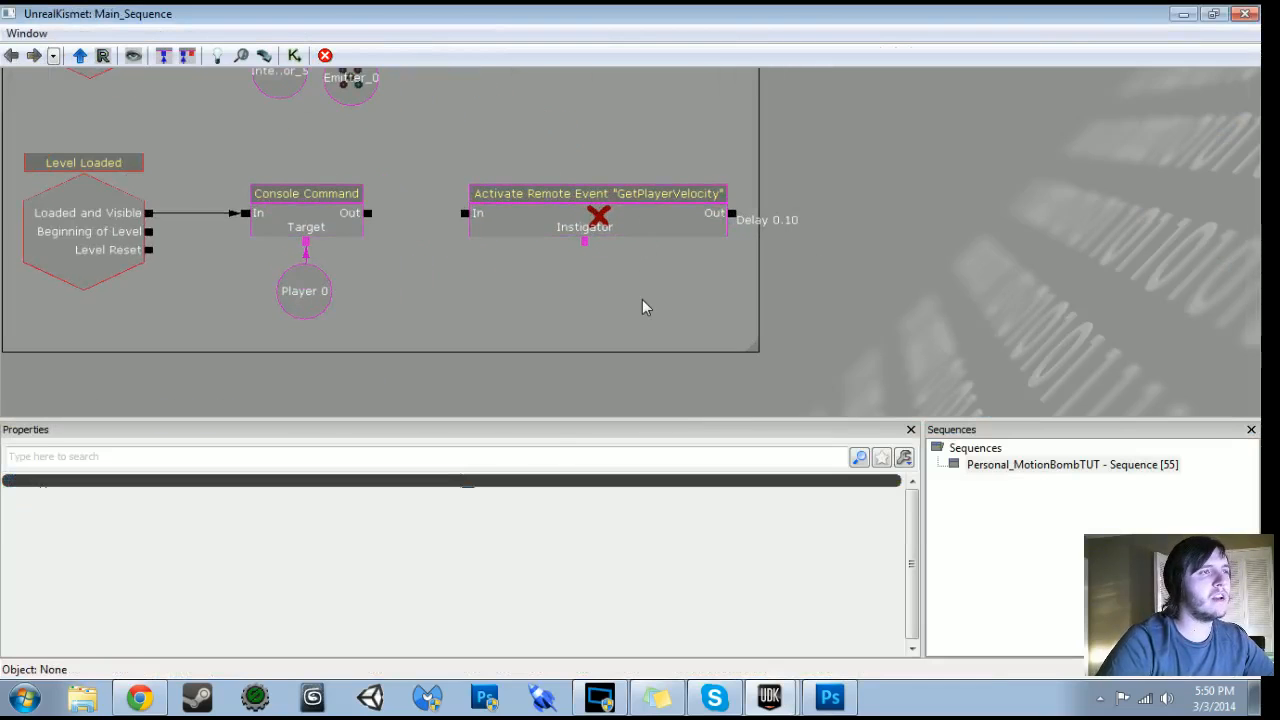
Bring the level viewport into view beside the Kismet graph and select the trigger volume around the mine
scroll(646, 306, down, 4)
scroll(646, 306, down, 1)
drag(646, 306, 641, 55)
drag(688, 335, 694, 80)
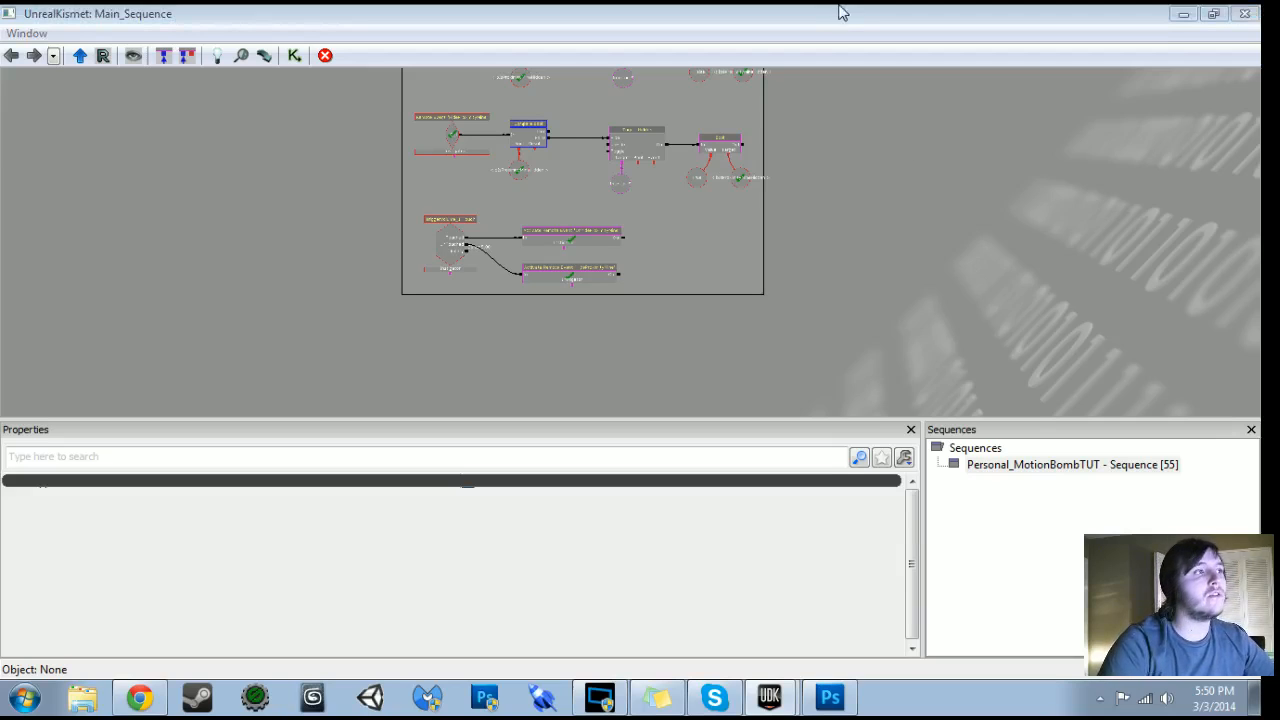
drag(846, 8, 1, 80)
drag(760, 430, 650, 370)
click(882, 345)
mouse_move(882, 345)
right_down()
mouse_move(950, 345)
mouse_move(885, 340)
right_up()
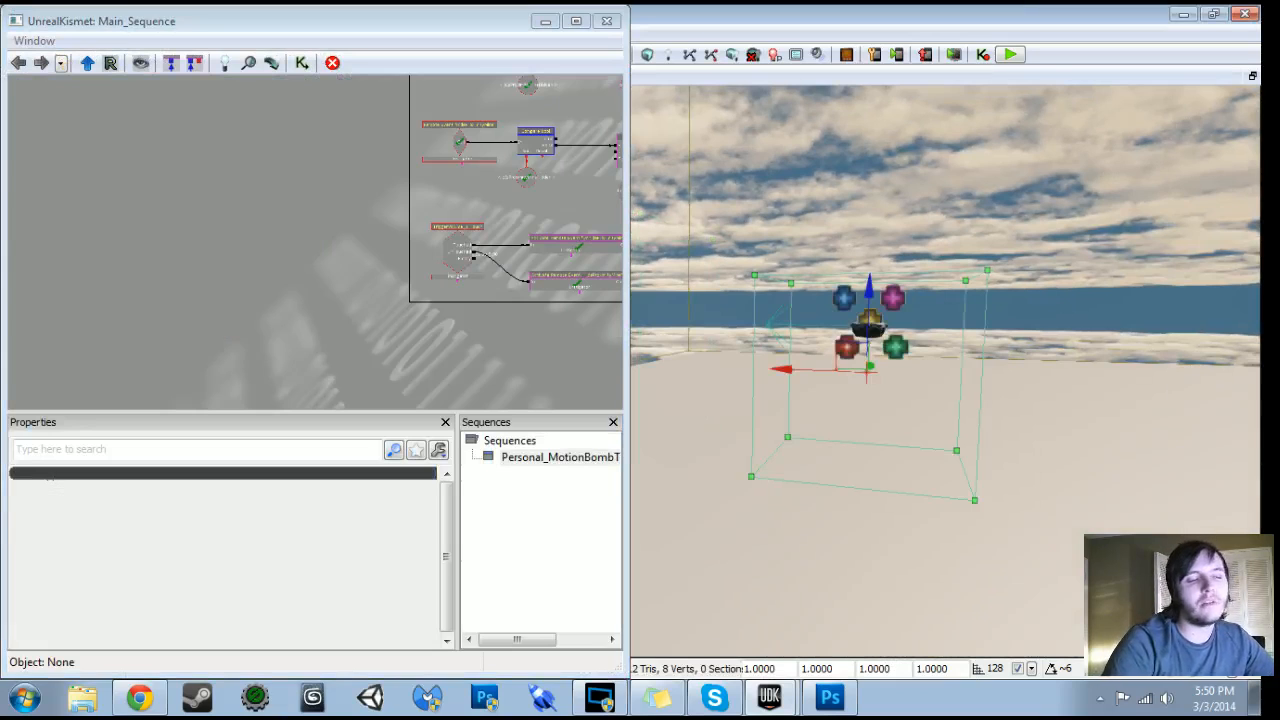
Add a Touch event for TriggerVolume_0 in the empty graph area below the last comment box
click(576, 20)
scroll(375, 308, up, 5)
drag(443, 368, 655, 348)
drag(450, 314, 480, 110)
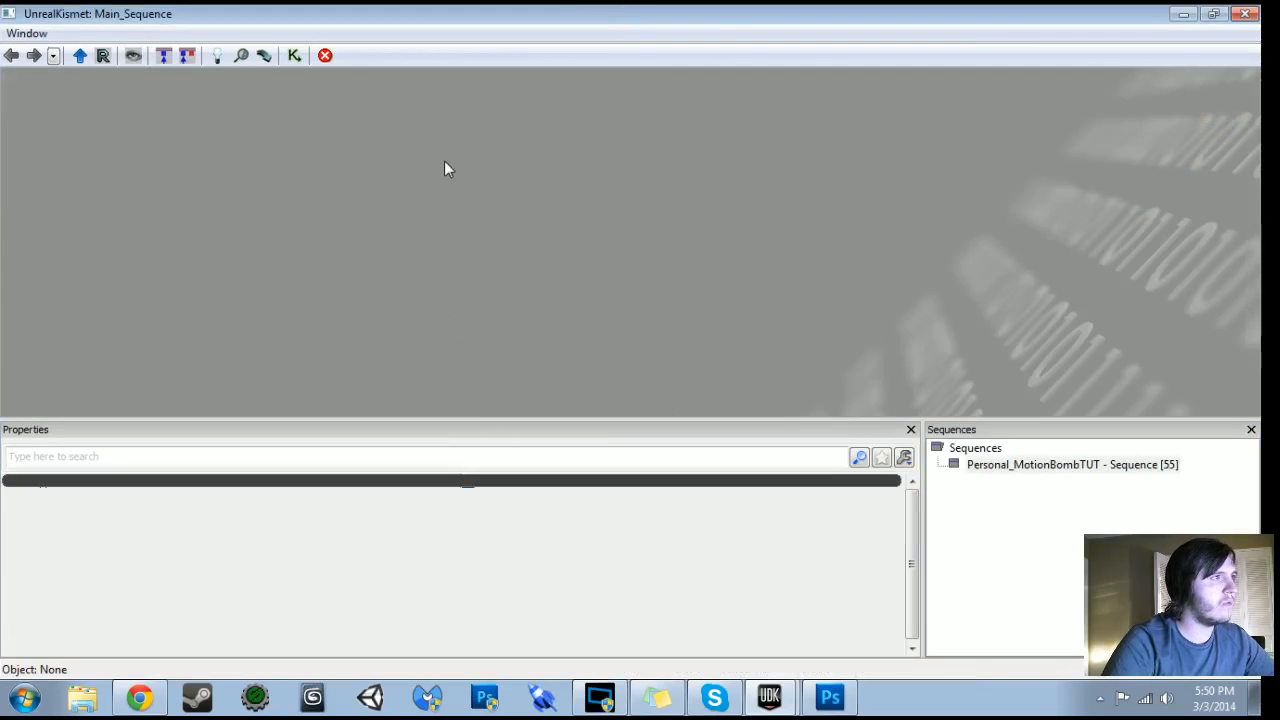
right_click(445, 163)
mouse_move(562, 330)
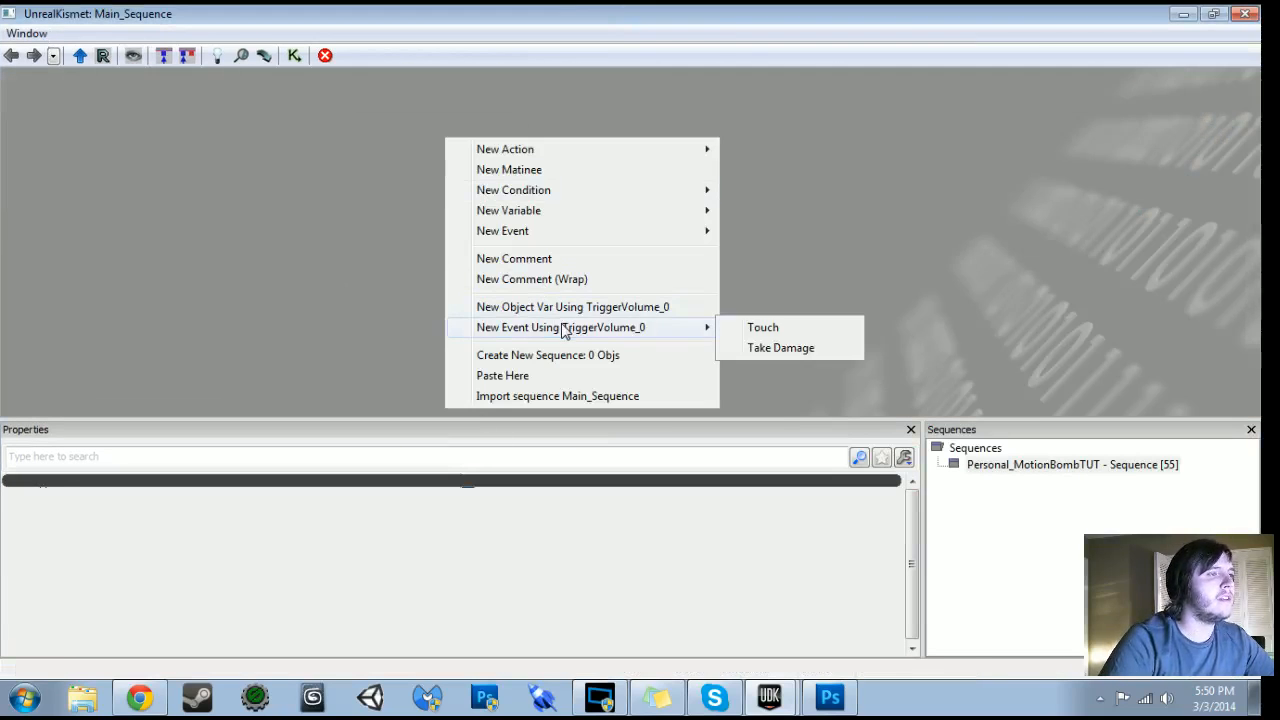
click(760, 330)
drag(737, 274, 740, 300)
drag(511, 313, 347, 347)
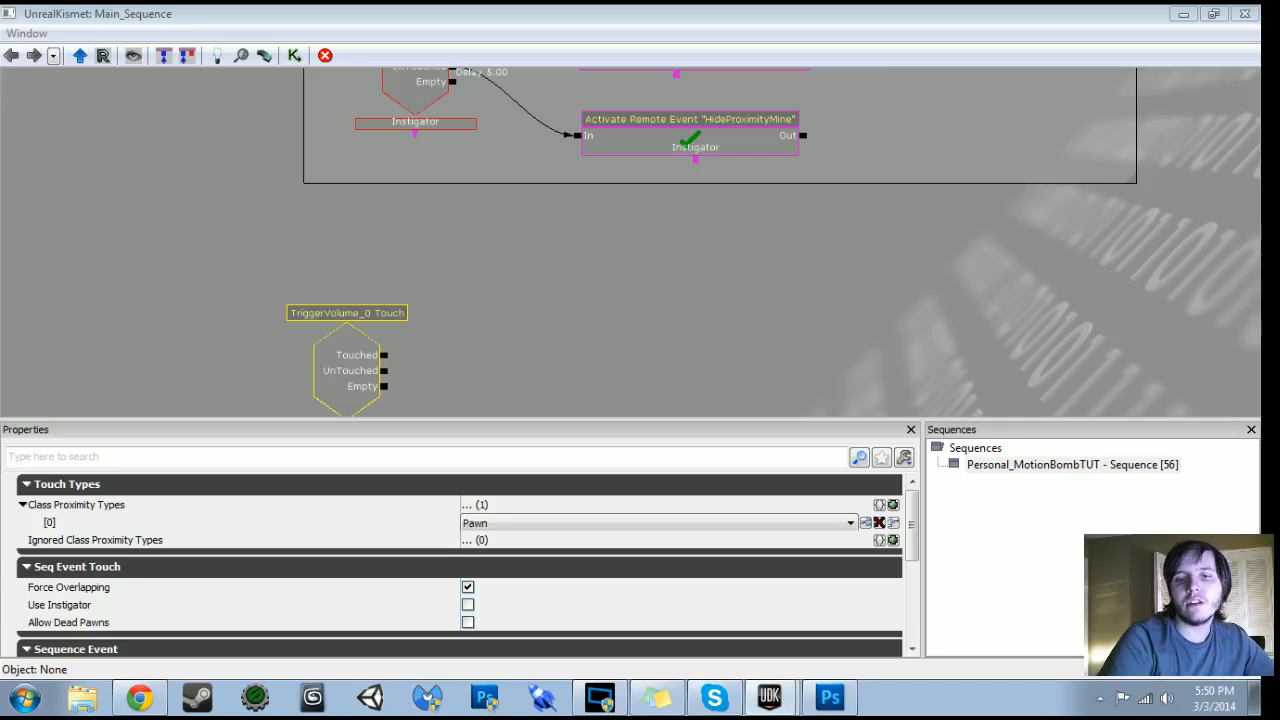
Set the TriggerVolume_0 Touch event's Max Trigger Count to 0
drag(473, 385, 470, 265)
scroll(733, 550, down, 2)
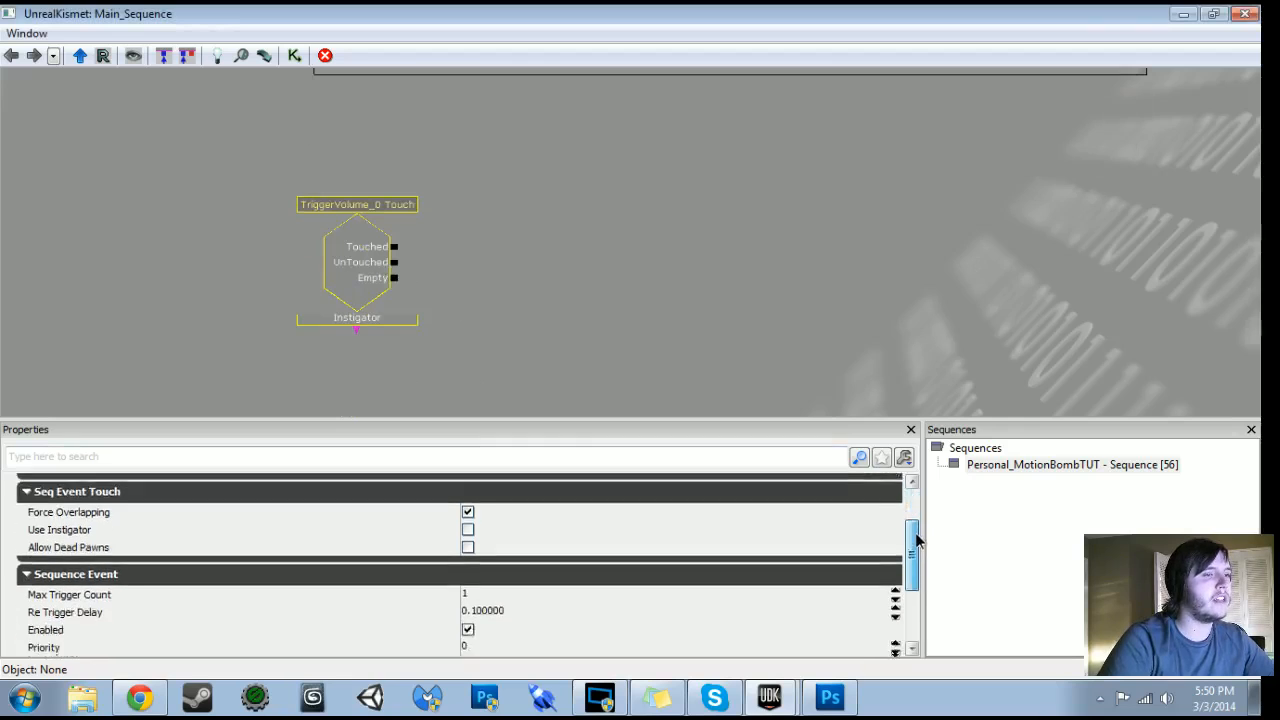
click(502, 558)
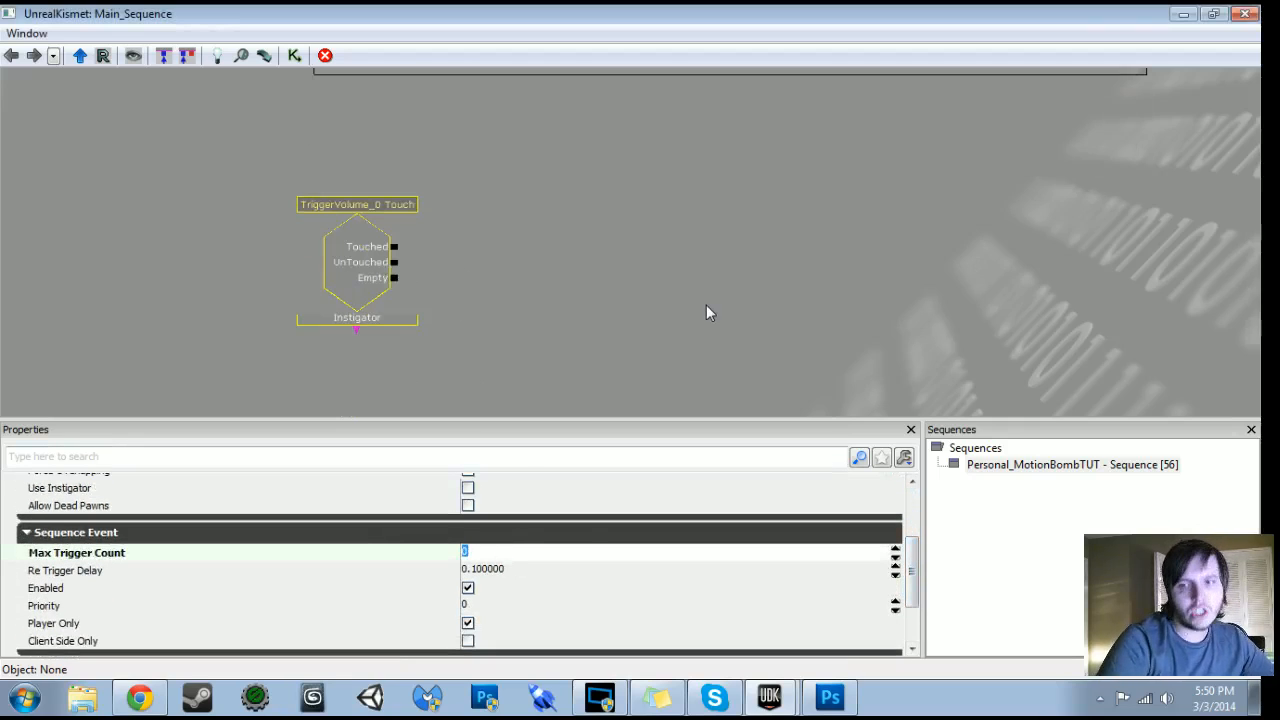
Duplicate the Instigator named variable from the Modify Player Health group and place the copy below the TriggerVolume_0 Touch event
drag(461, 218, 487, 180)
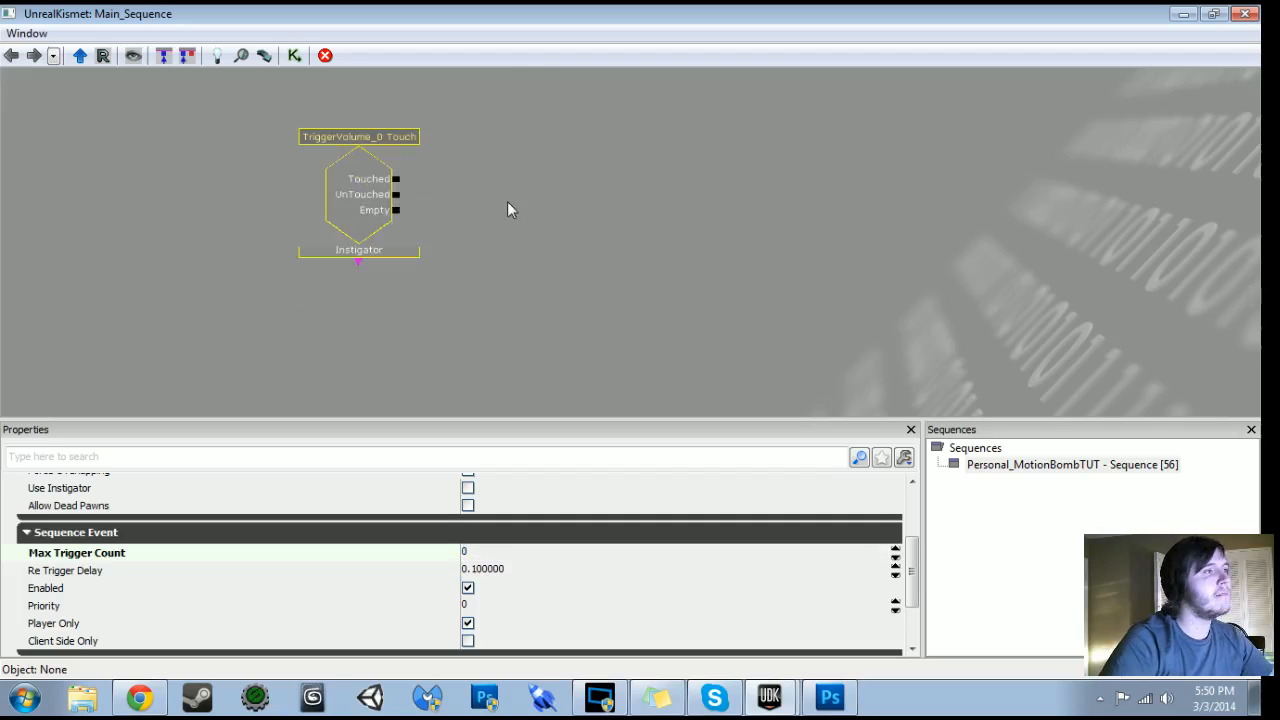
drag(573, 246, 525, 378)
scroll(574, 268, down, 5)
mouse_move(585, 110)
mouse_down()
mouse_move(507, 350)
mouse_move(485, 355)
mouse_up()
scroll(485, 355, up, 5)
mouse_move(500, 150)
mouse_down()
mouse_move(519, 355)
mouse_move(512, 345)
mouse_up()
click(474, 236)
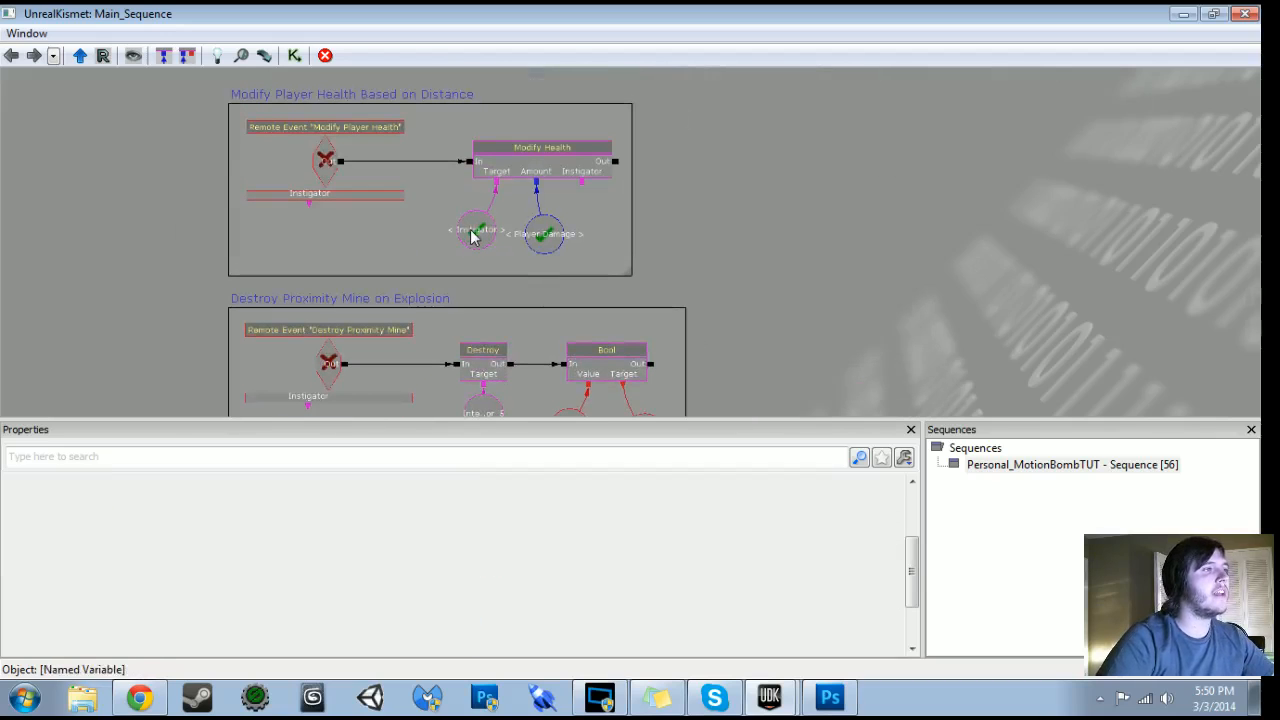
key(ctrl+c)
key(ctrl+v)
drag(416, 247, 430, 95)
ctrl+drag(654, 118, 267, 374)
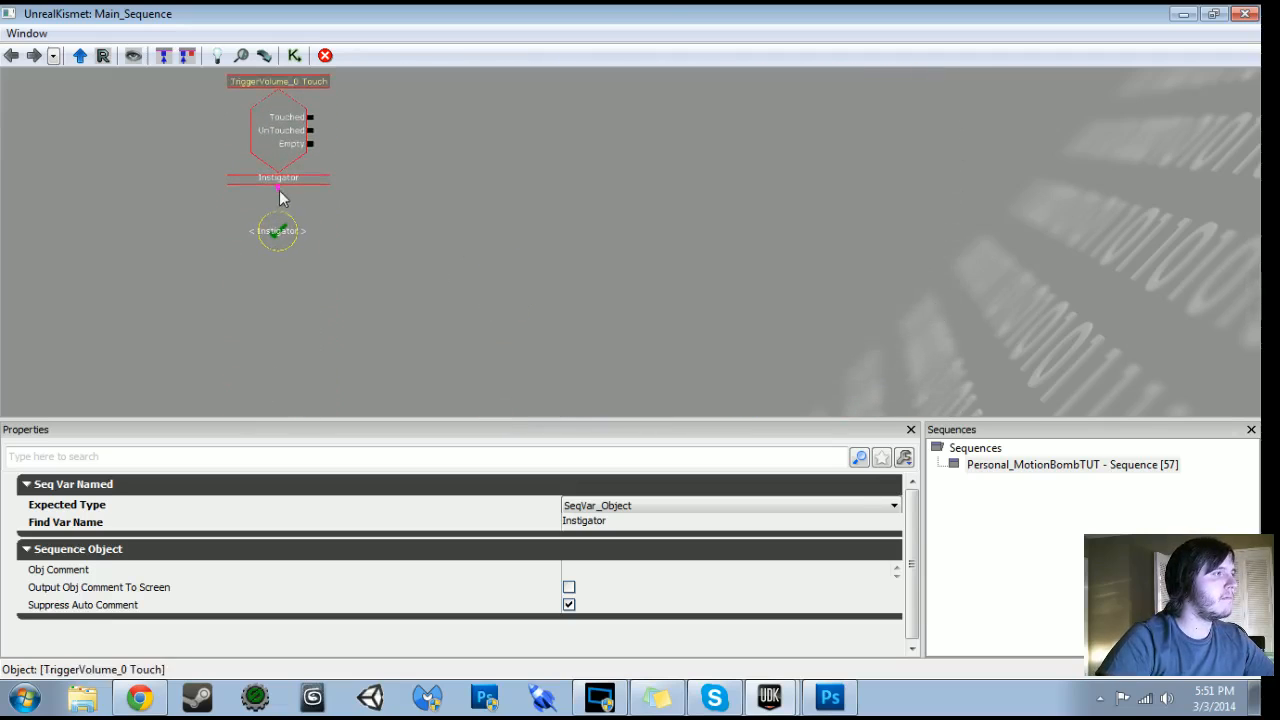
Link the Touch event's Instigator connector to the copied Instigator named variable
drag(278, 188, 280, 226)
drag(463, 219, 528, 335)
scroll(530, 332, up, 2)
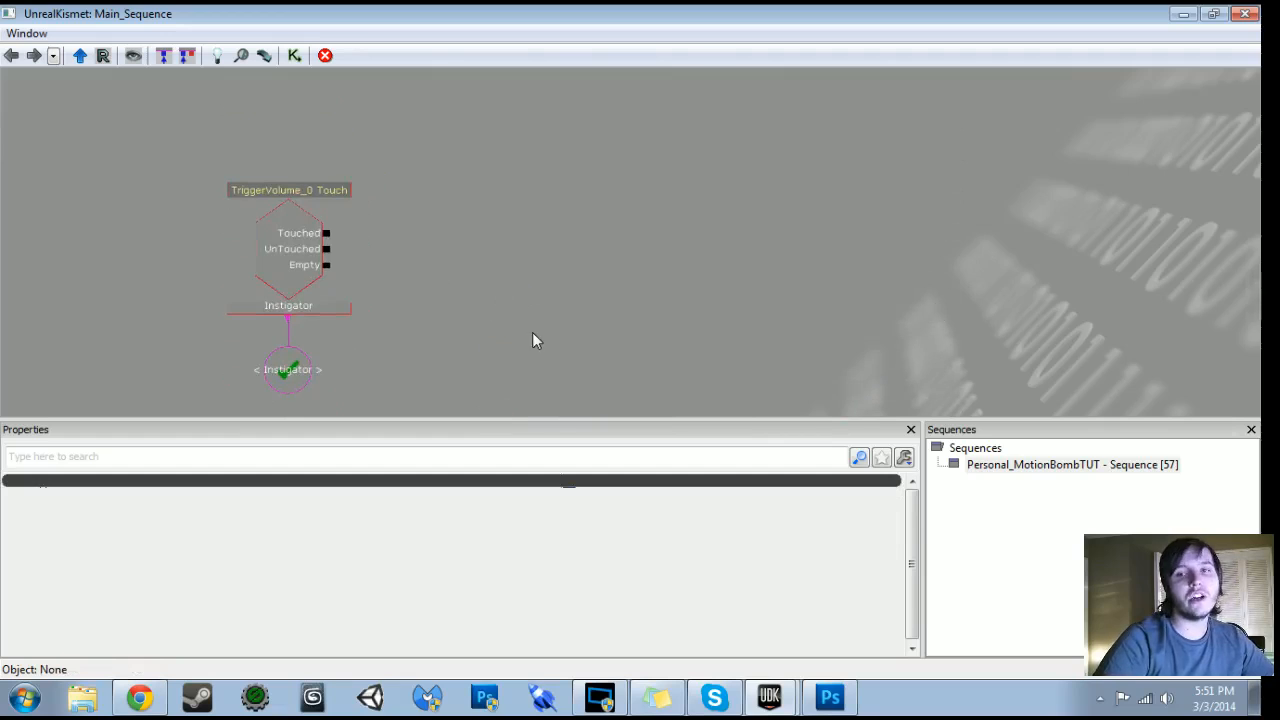
Add a Set Variable Bool action beside the Touch event and connect the Touched output to its In
drag(578, 264, 498, 282)
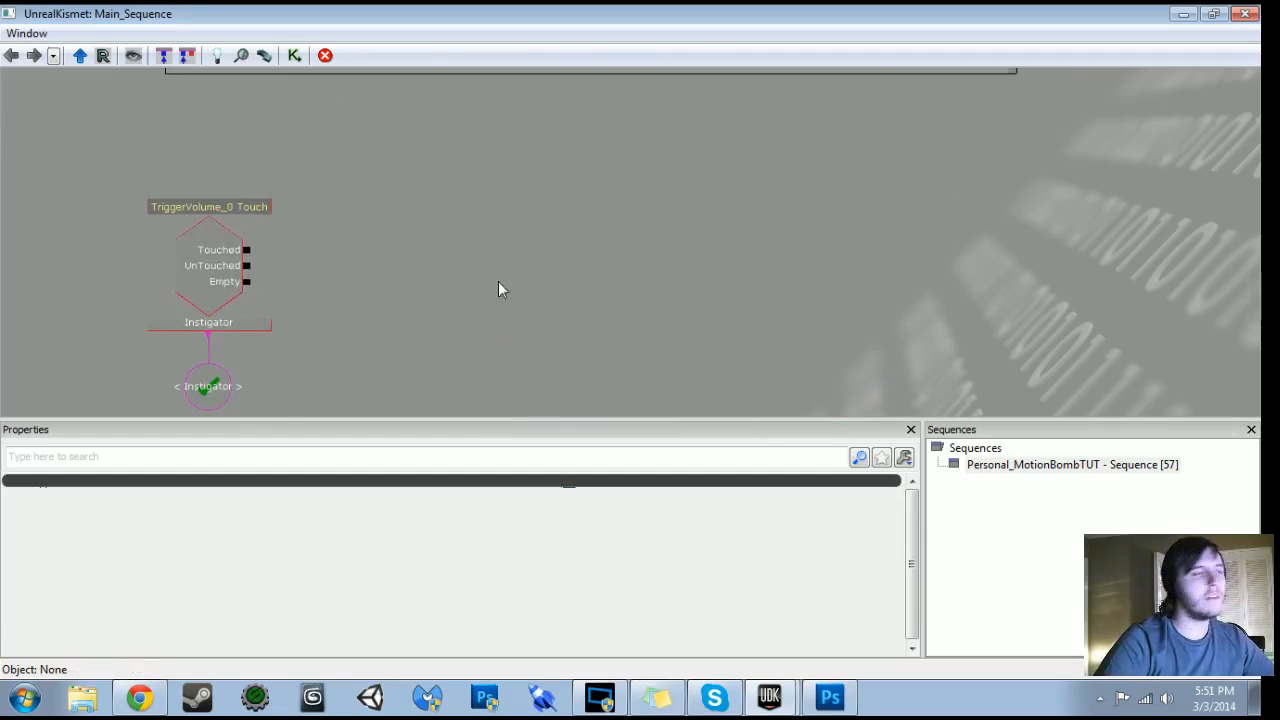
right_click(414, 201)
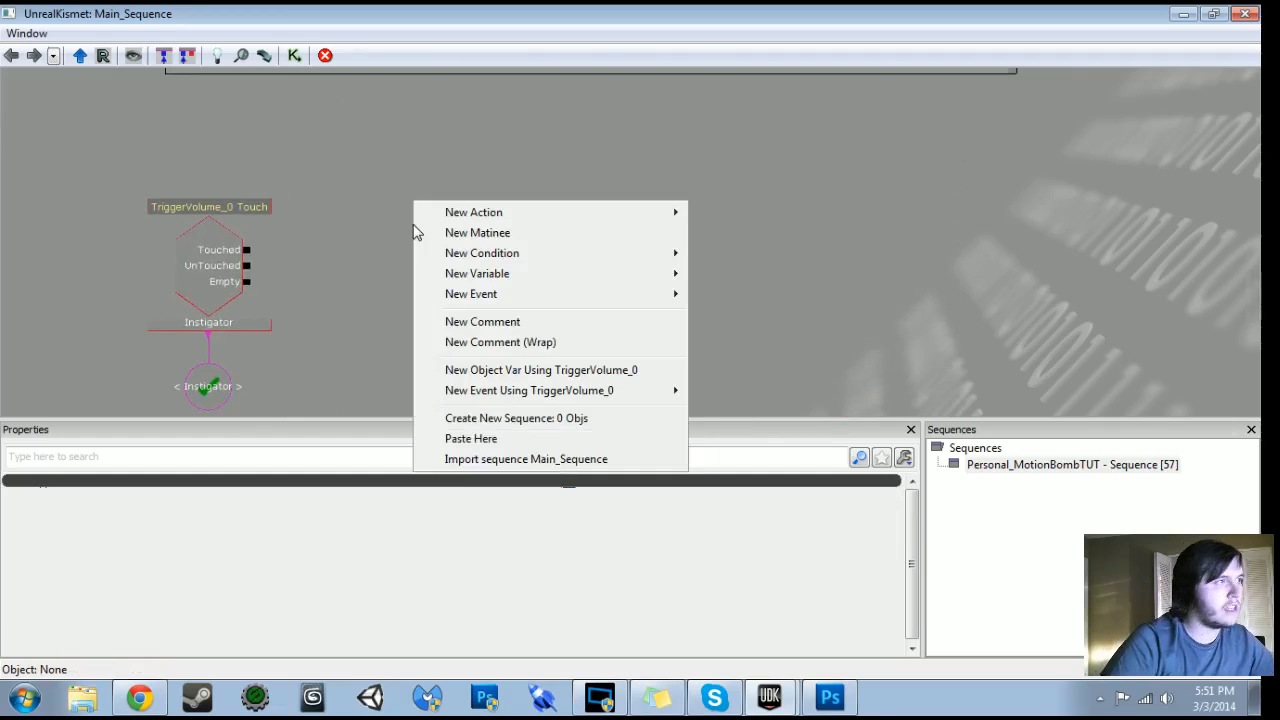
mouse_move(459, 210)
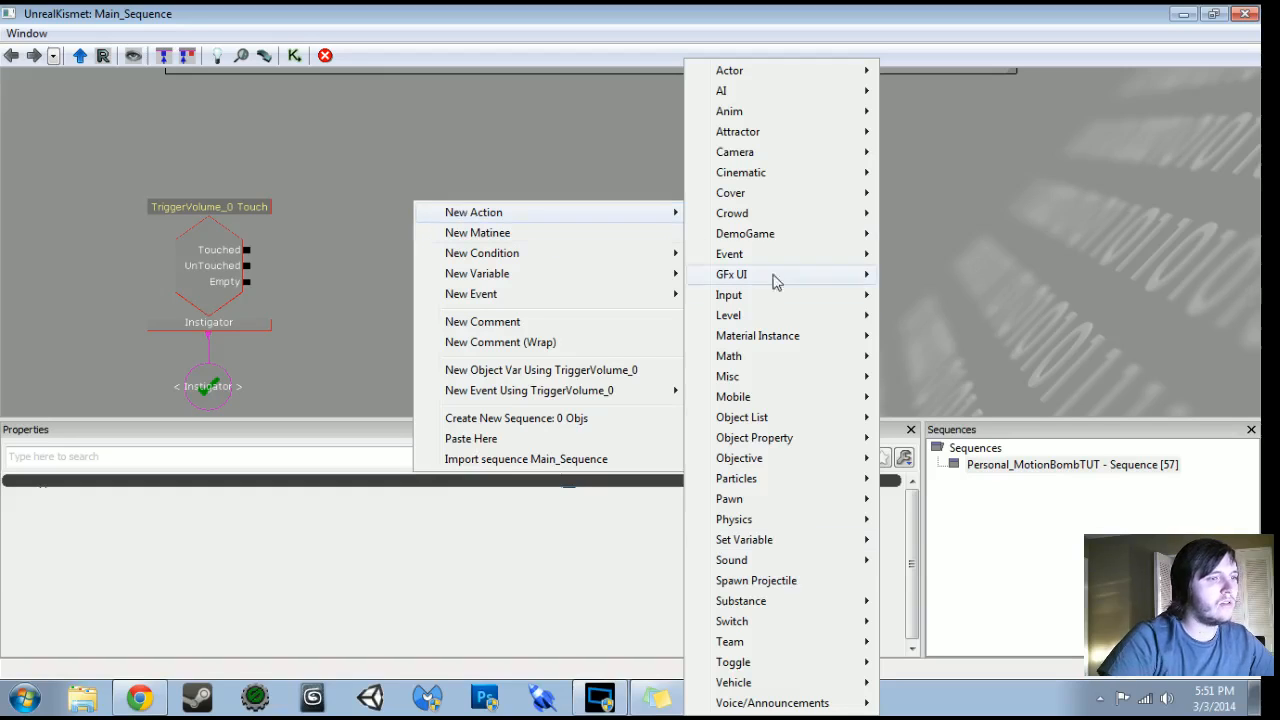
mouse_move(783, 539)
click(915, 540)
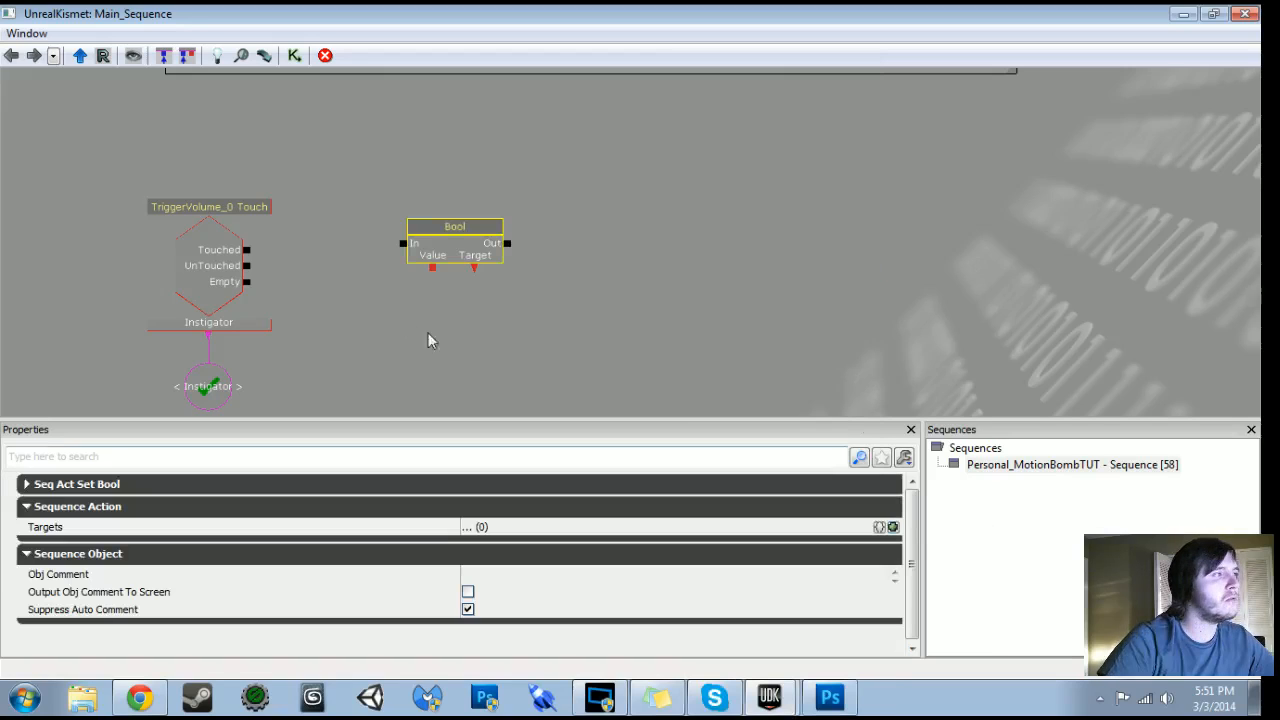
drag(247, 249, 463, 246)
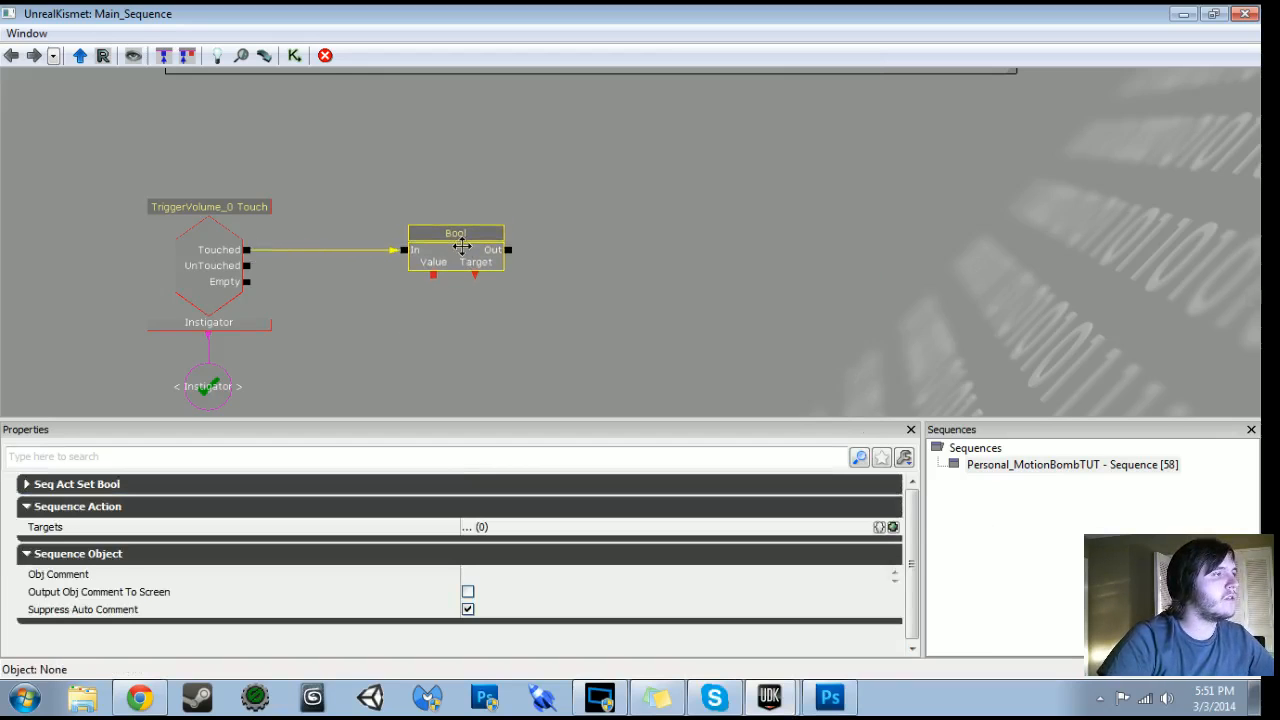
Check the bool names in the Variables group, then duplicate the bIsProximityMineHidden named variable and place the copy below the new Bool action
scroll(497, 197, down, 5)
drag(497, 197, 686, 585)
drag(566, 200, 571, 715)
scroll(680, 200, up, 6)
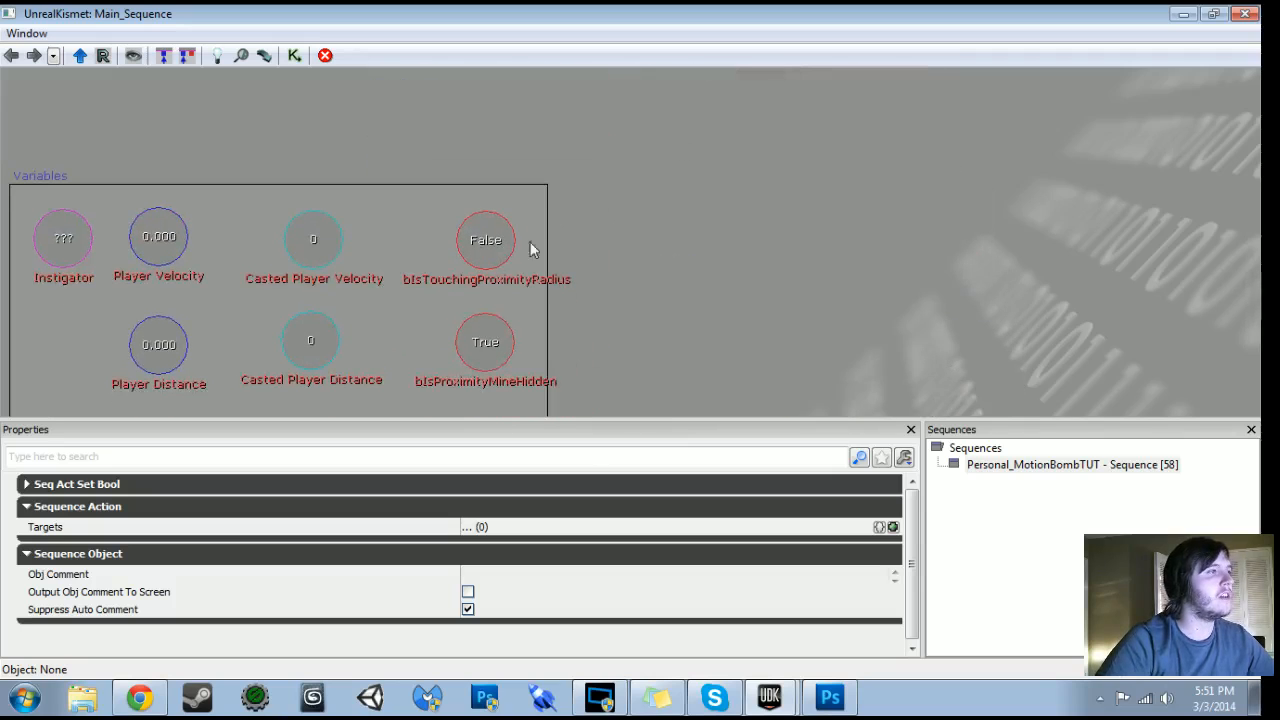
scroll(600, 248, down, 5)
drag(600, 248, 590, 210)
scroll(813, 235, up, 8)
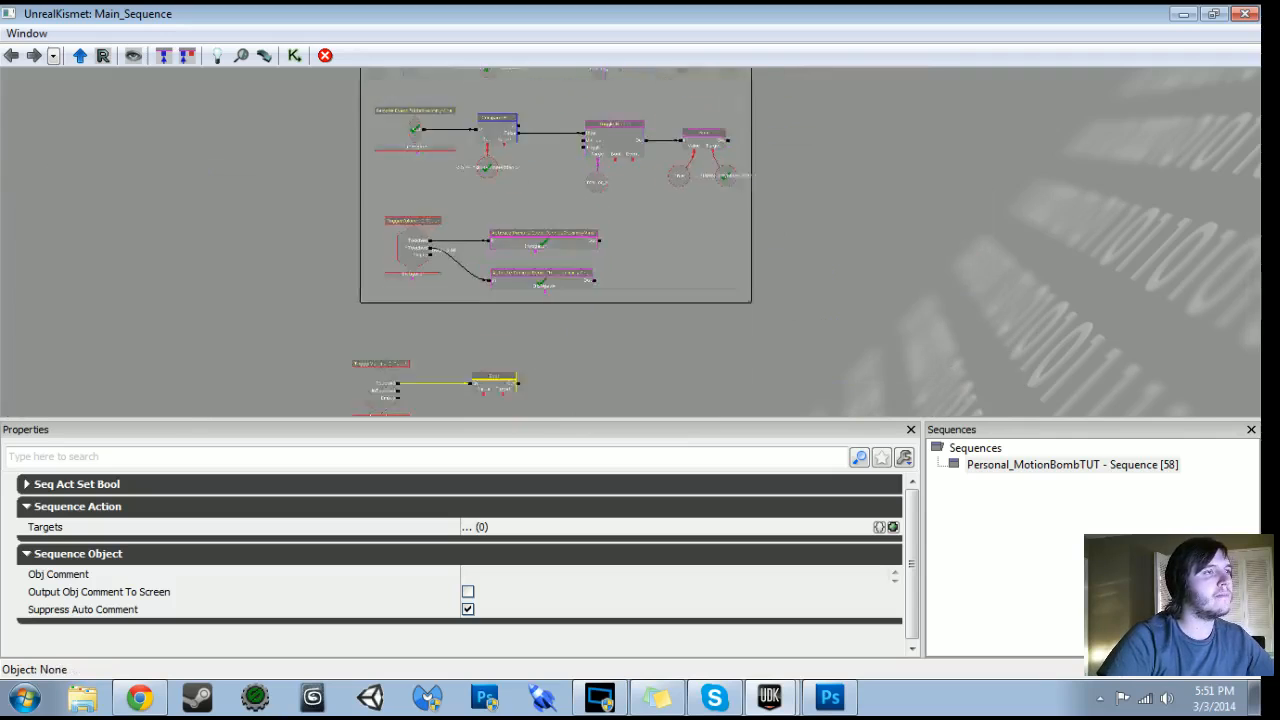
click(811, 131)
key(ctrl+c)
key(ctrl+v)
drag(657, 279, 784, 155)
ctrl+drag(788, 133, 547, 347)
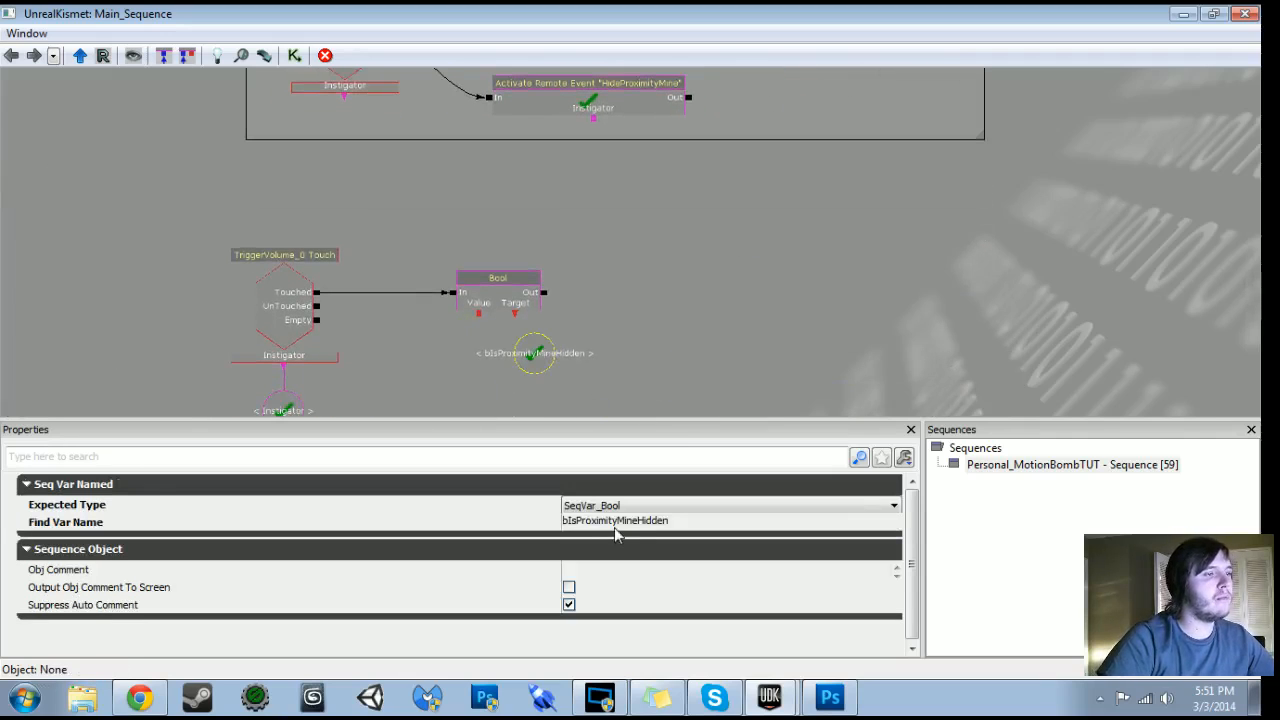
Change the copied named variable's Find Var Name to bIsTouchingProximityRadius and link it to the Bool action's Target
click(616, 526)
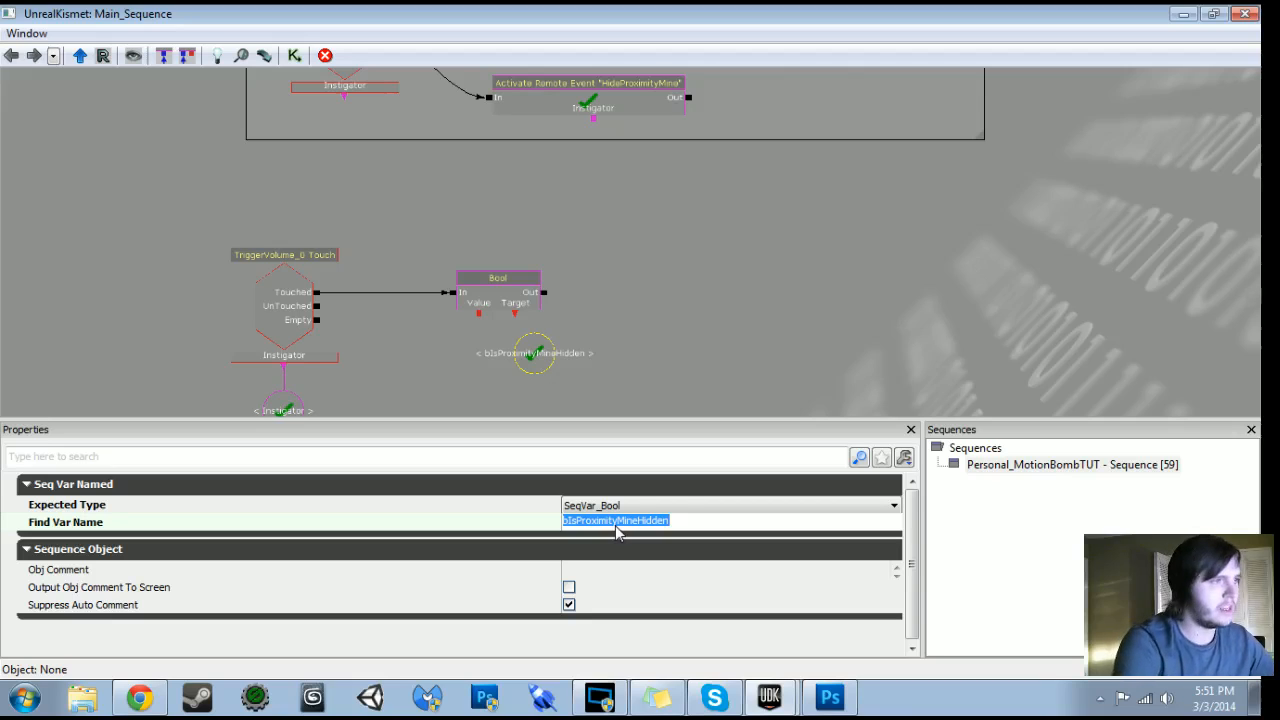
text(b)
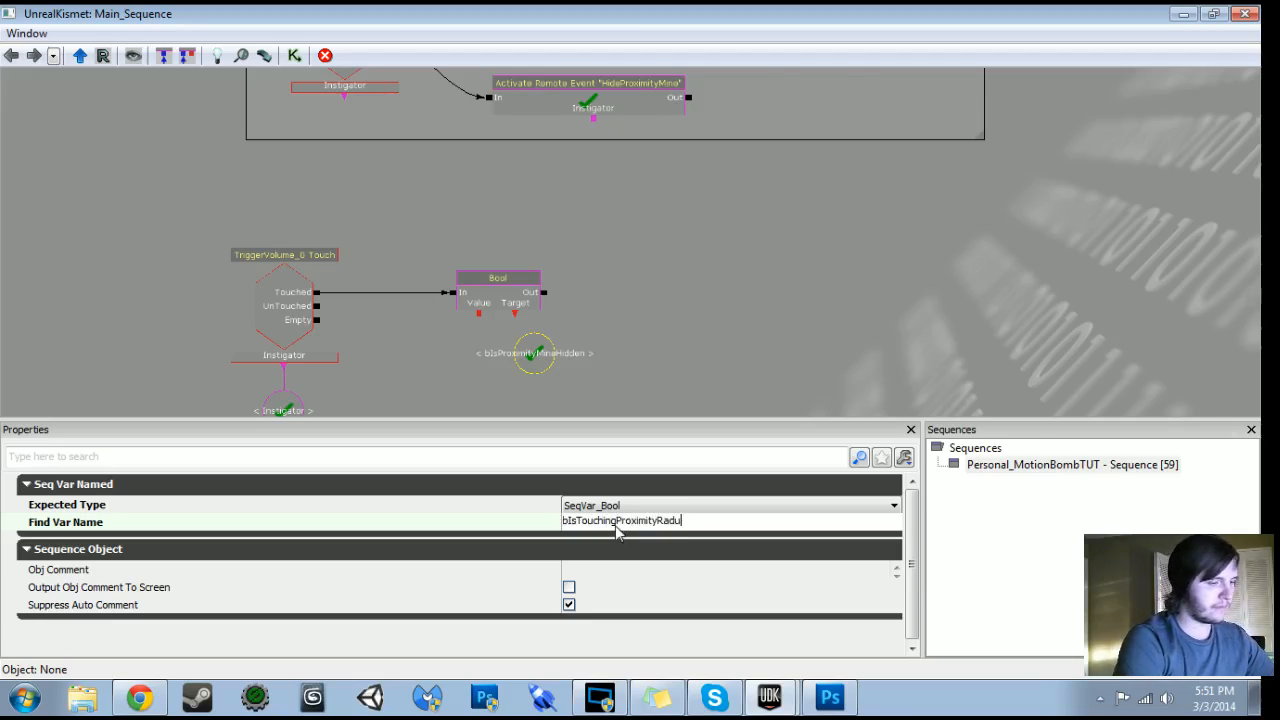
text(IsTouchingProximityRadius)
key(Return)
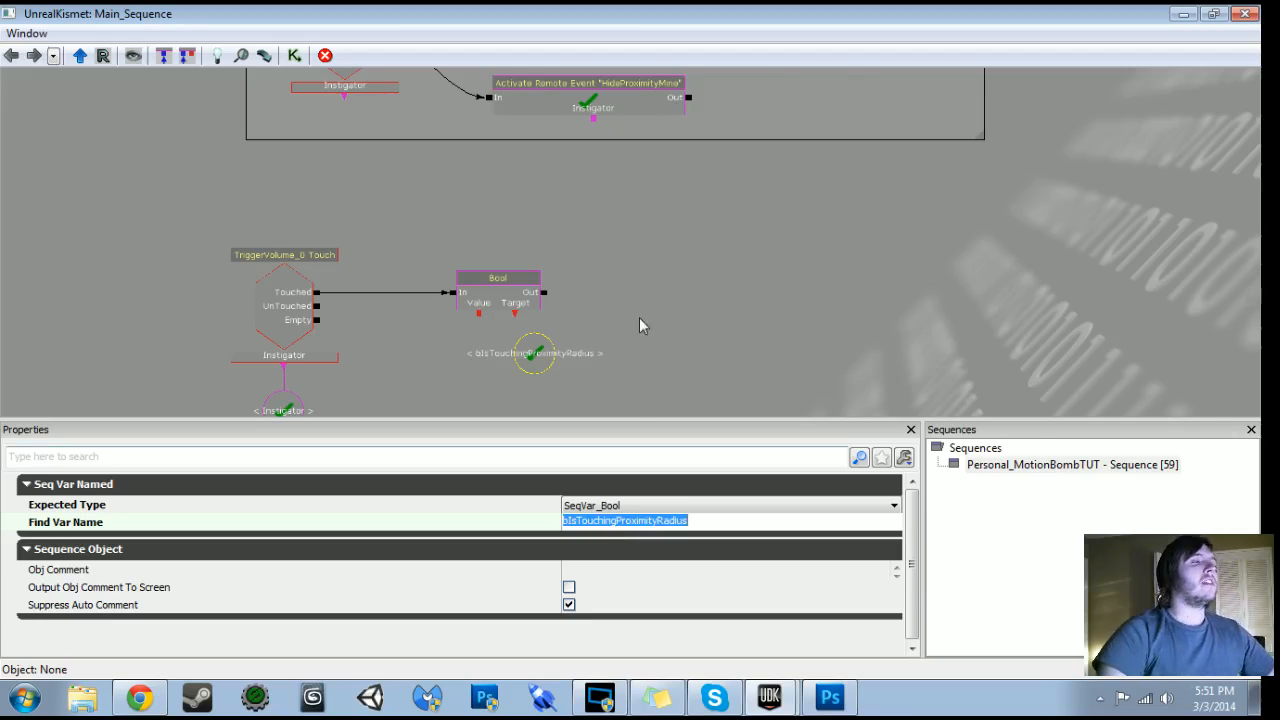
scroll(640, 323, up, 3)
drag(480, 234, 512, 300)
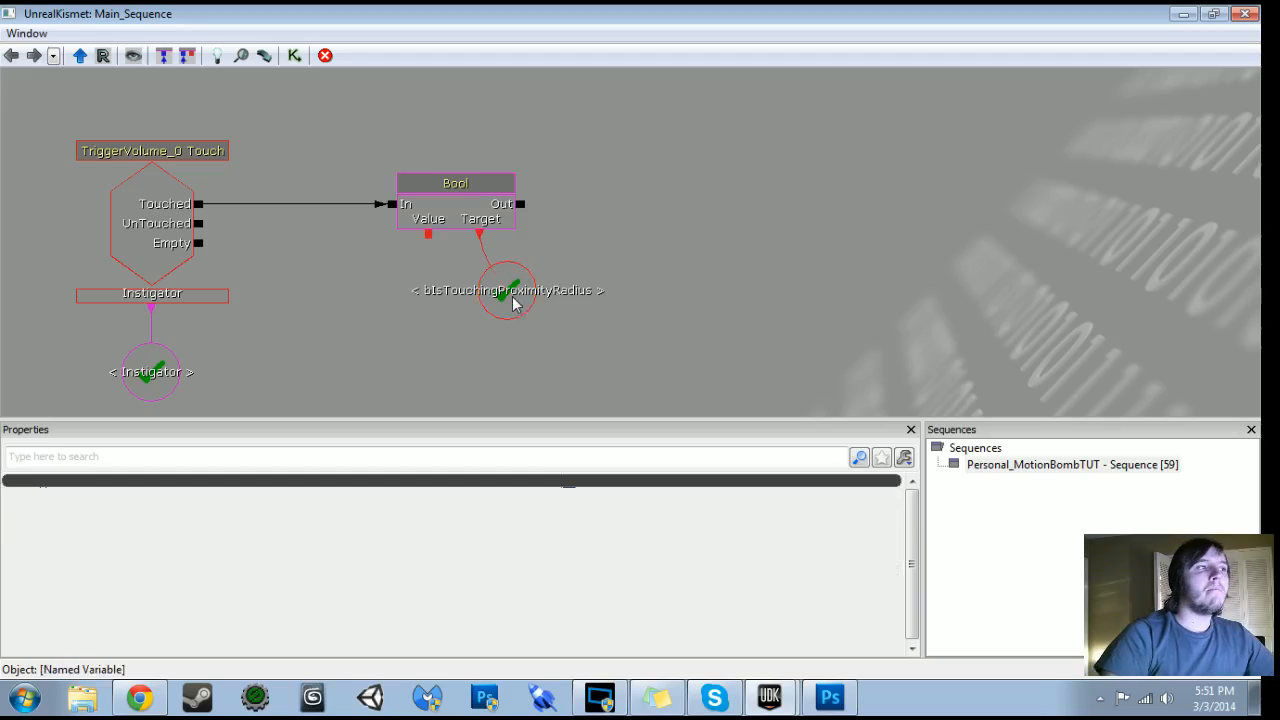
Create a bool variable on the Bool action's Value connector and set its b Value to 1
right_click(428, 240)
click(455, 223)
drag(437, 289, 385, 295)
click(527, 508)
text(1)
key(Return)
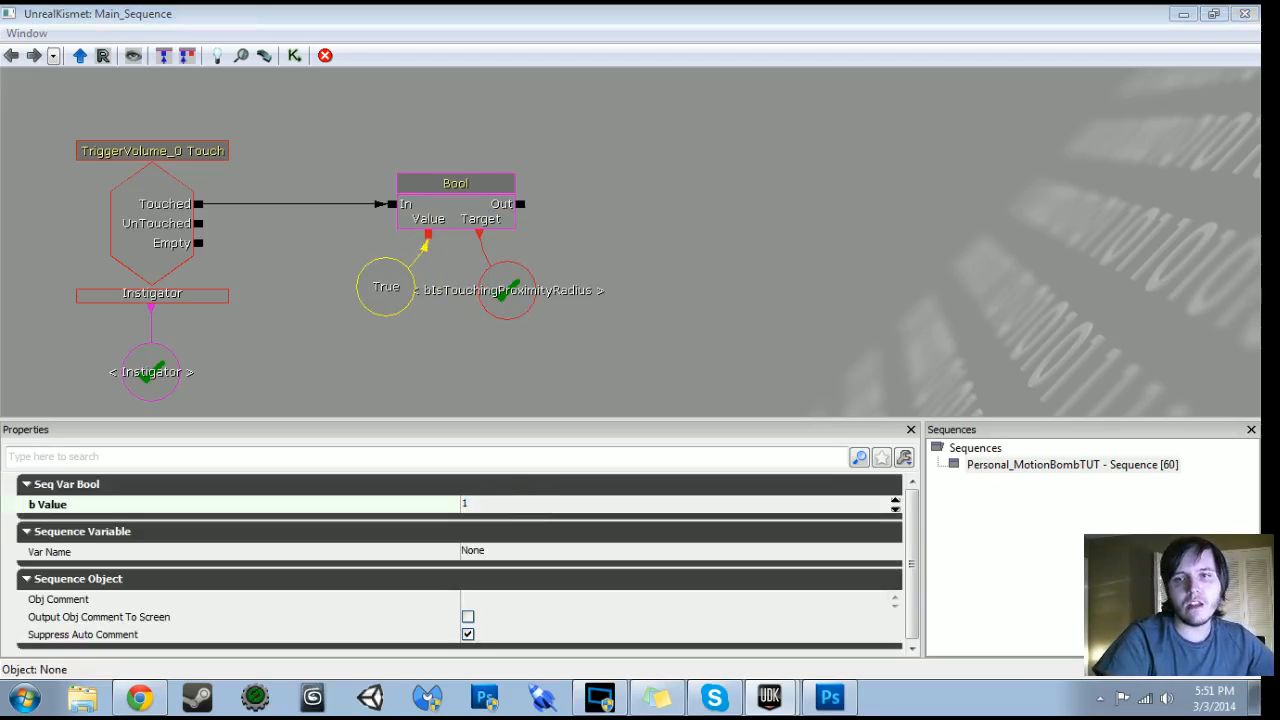
Duplicate the Bool action with its two variables below the original and connect the Touch event's UnTouched output to the copy
click(372, 150)
ctrl+alt+drag(366, 128, 618, 355)
key(ctrl+c)
key(ctrl+v)
drag(478, 362, 493, 268)
ctrl+drag(737, 155, 466, 268)
drag(219, 128, 408, 287)
Set the b Value of the duplicated Bool action's value variable to 0
click(535, 385)
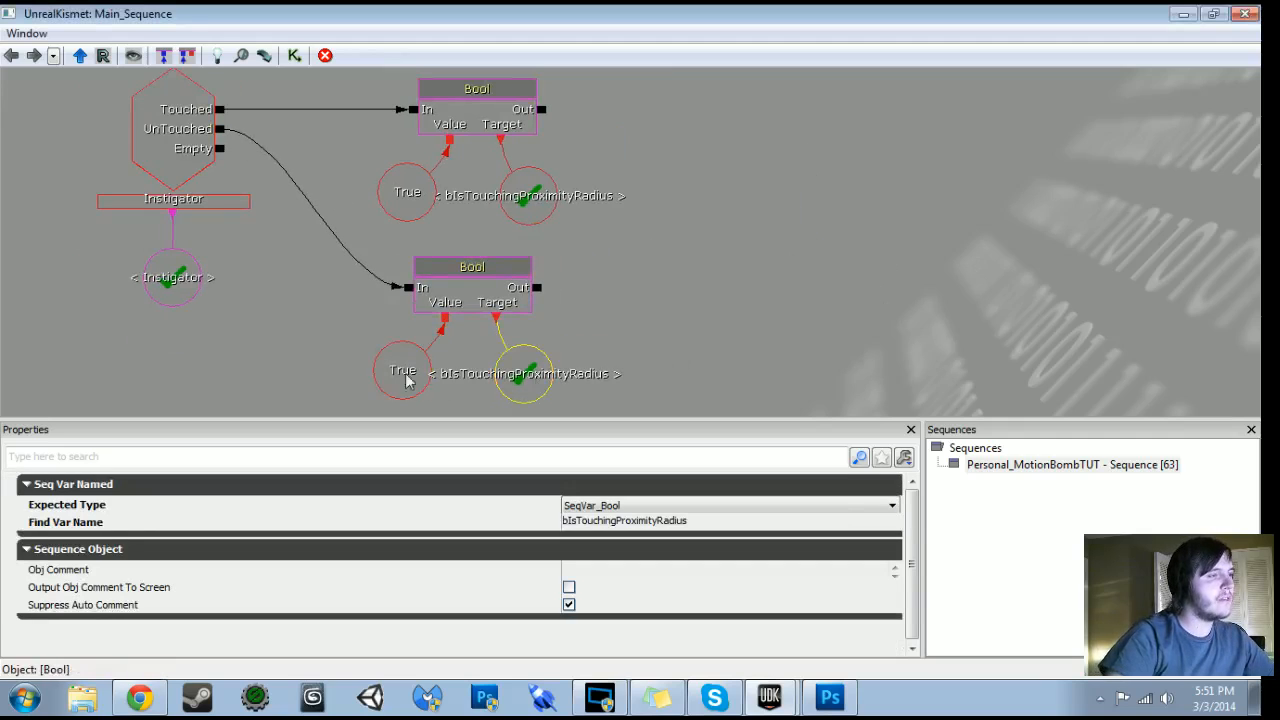
click(418, 376)
click(567, 503)
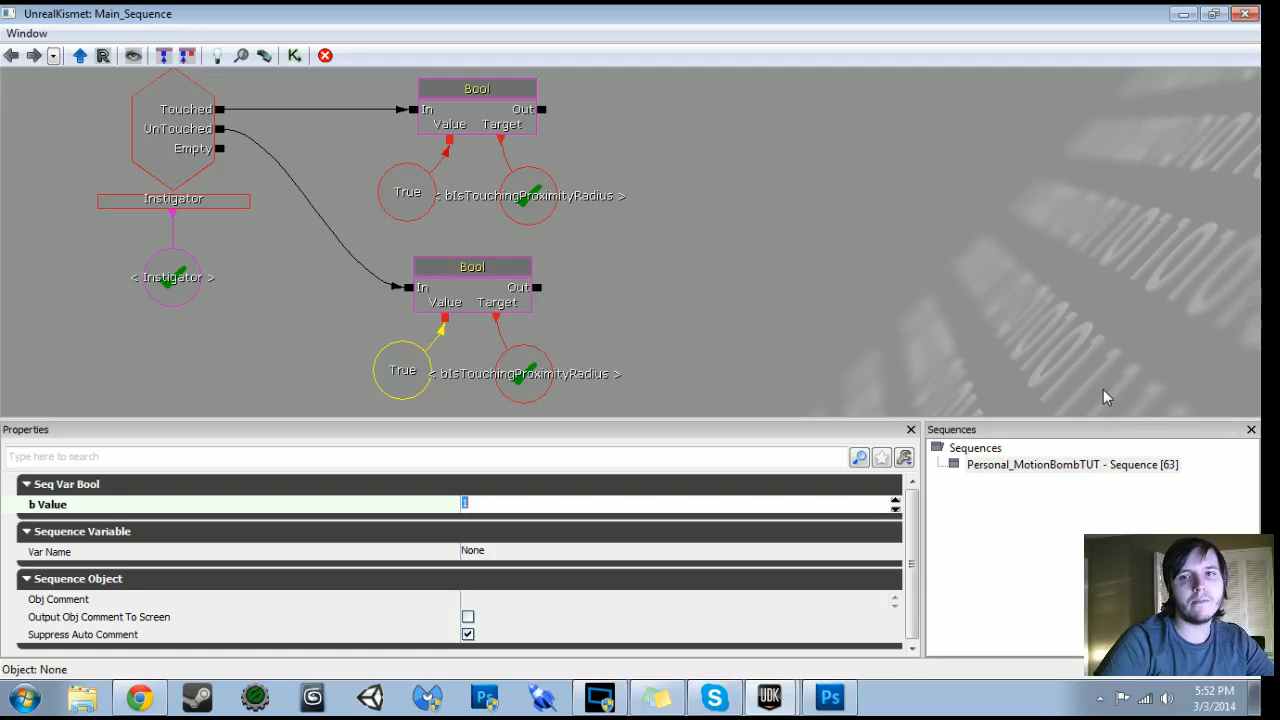
text(0)
key(Return)
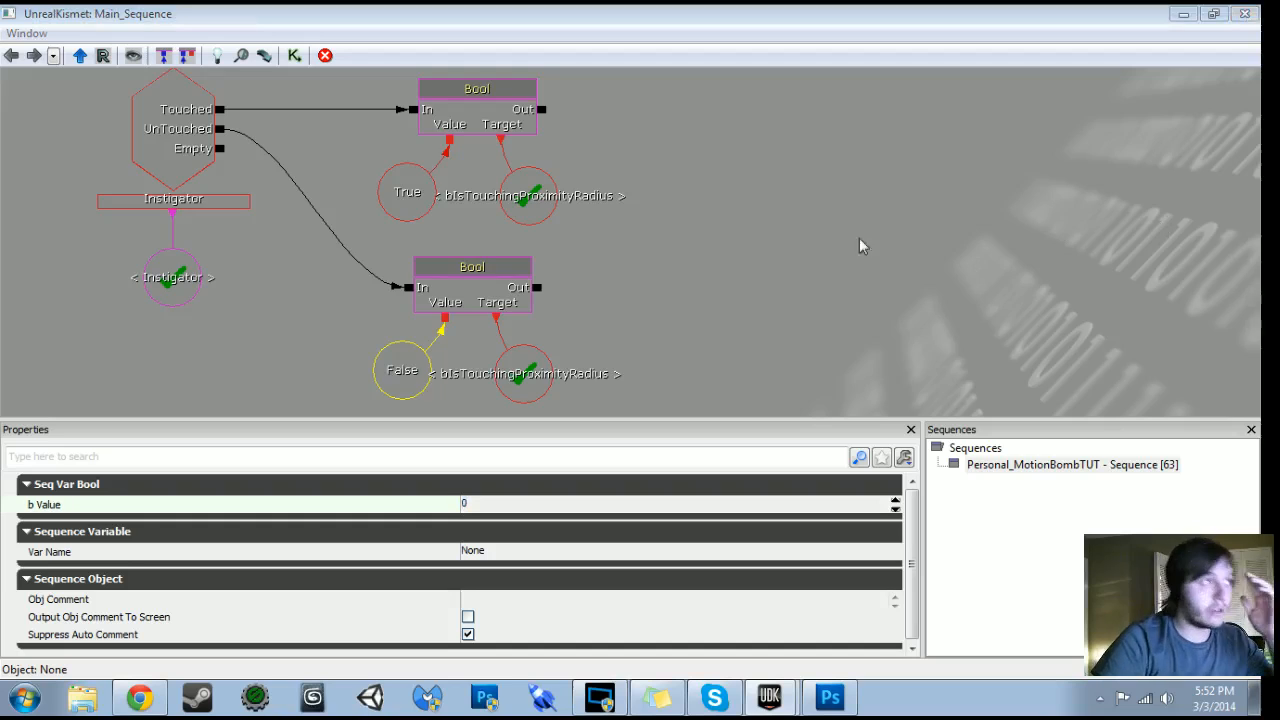
Add a Remote Event named GetPlayerVelocity and position it below the touch event nodes
drag(862, 246, 895, 362)
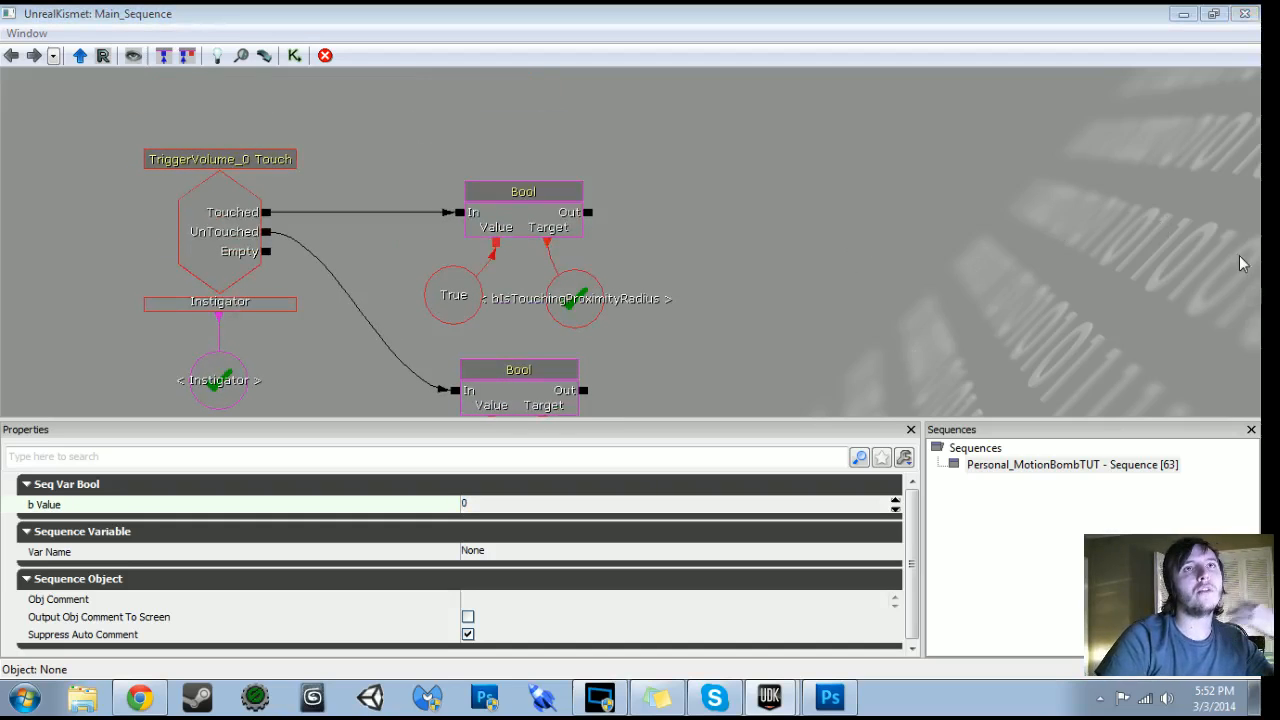
scroll(938, 261, down, 2)
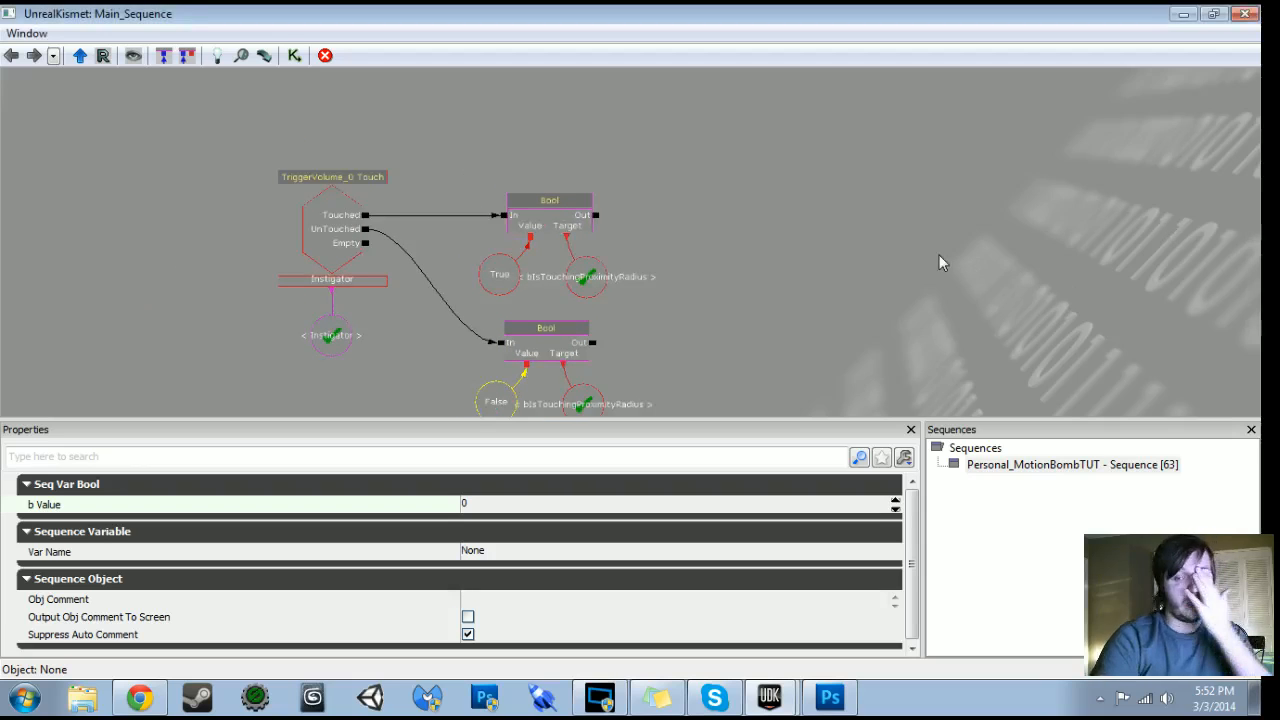
ctrl+alt+drag(209, 141, 126, 184)
drag(209, 208, 286, 137)
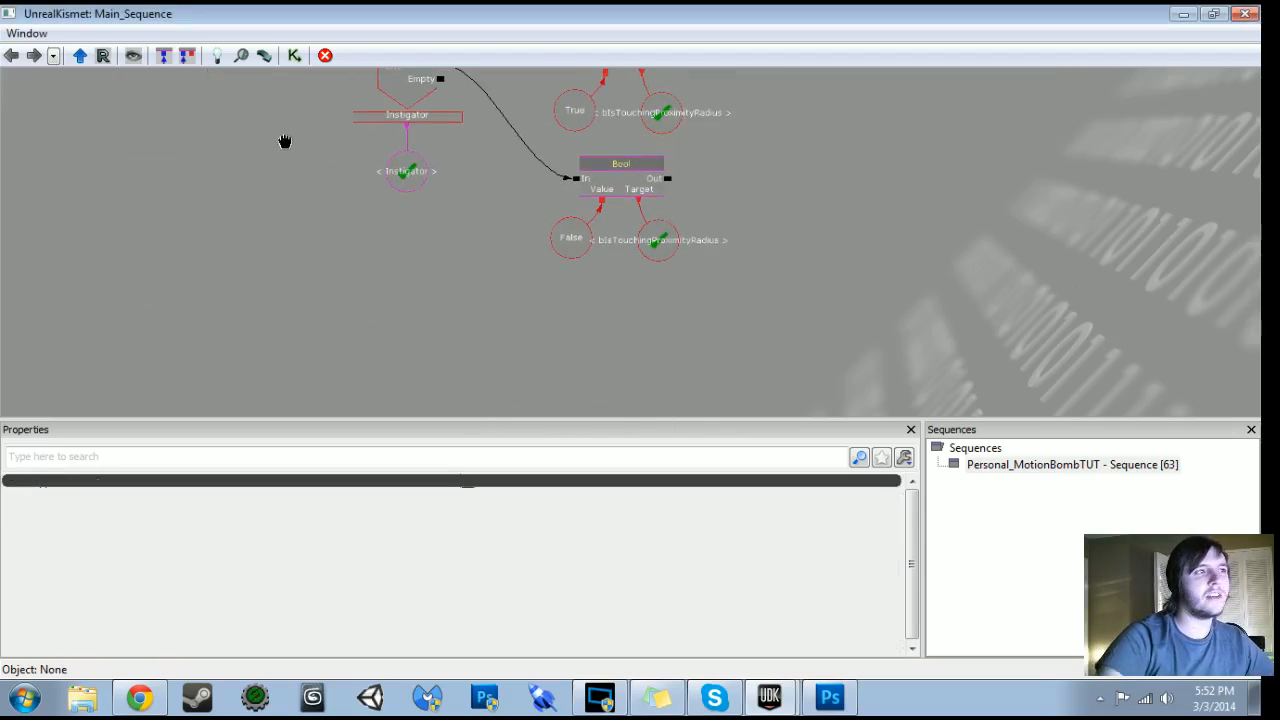
right_click(400, 320)
mouse_move(467, 393)
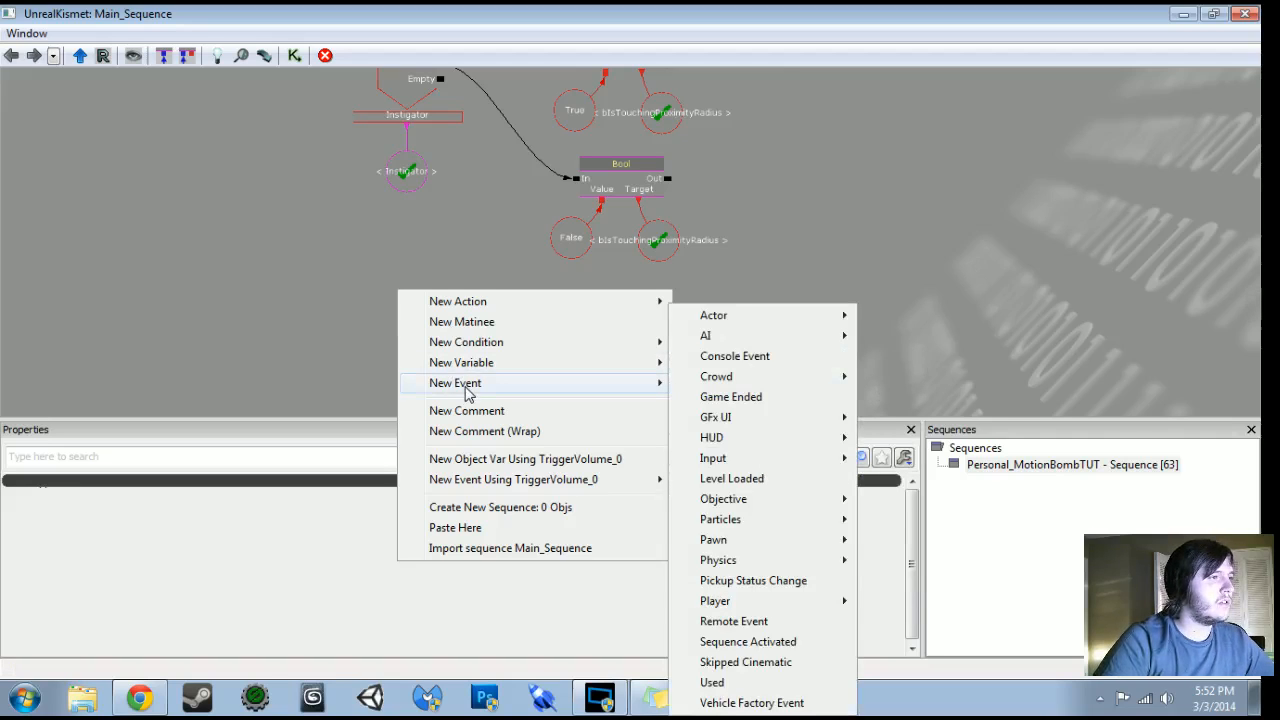
click(722, 621)
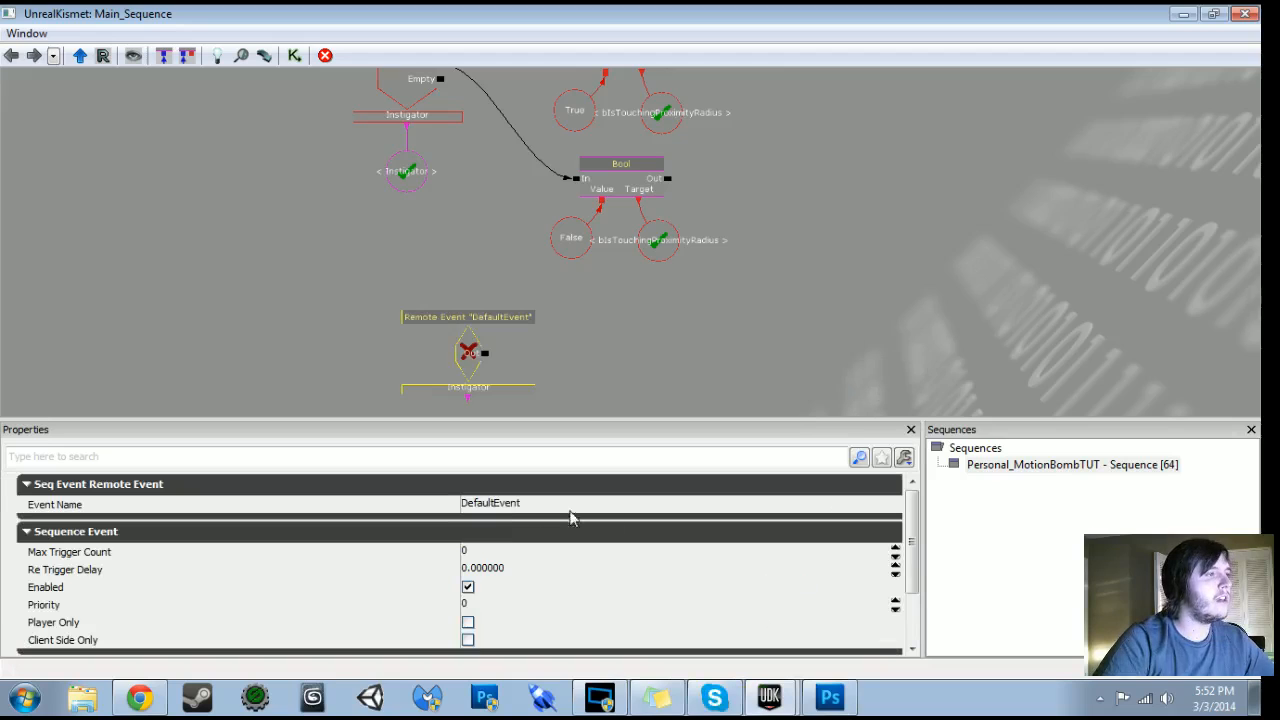
click(507, 512)
text(GetPlayerVelocity)
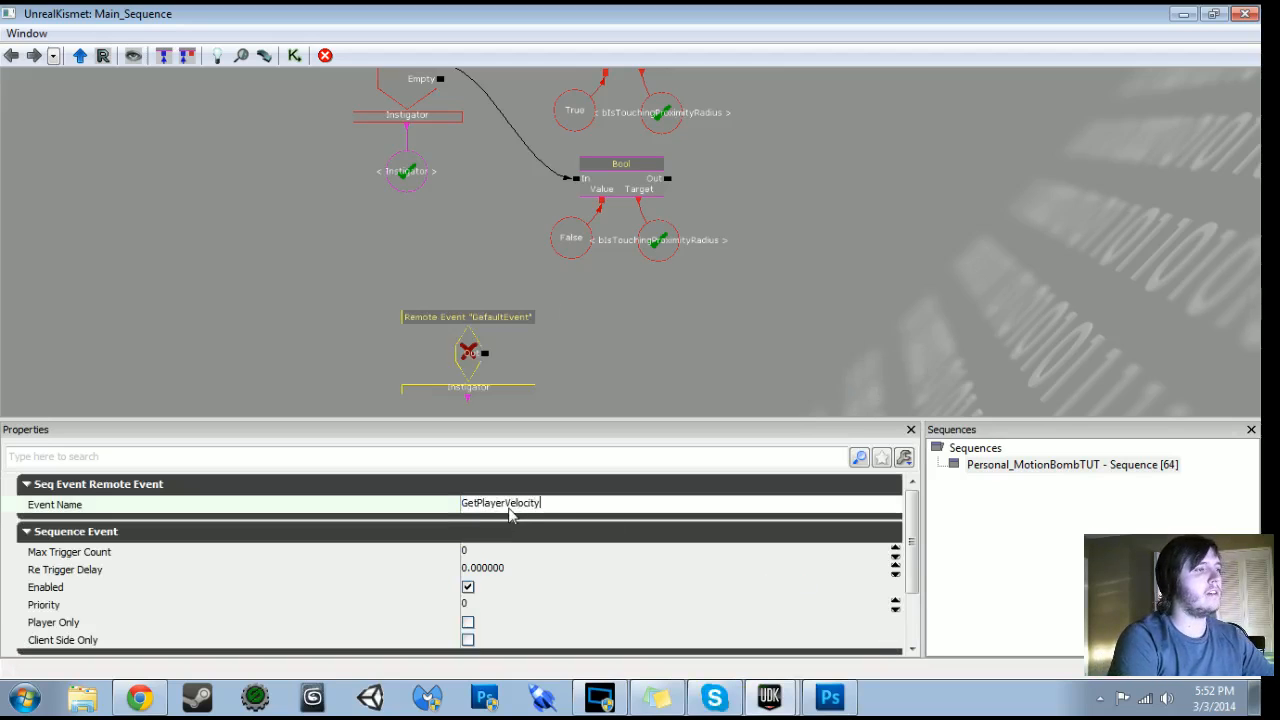
key(Return)
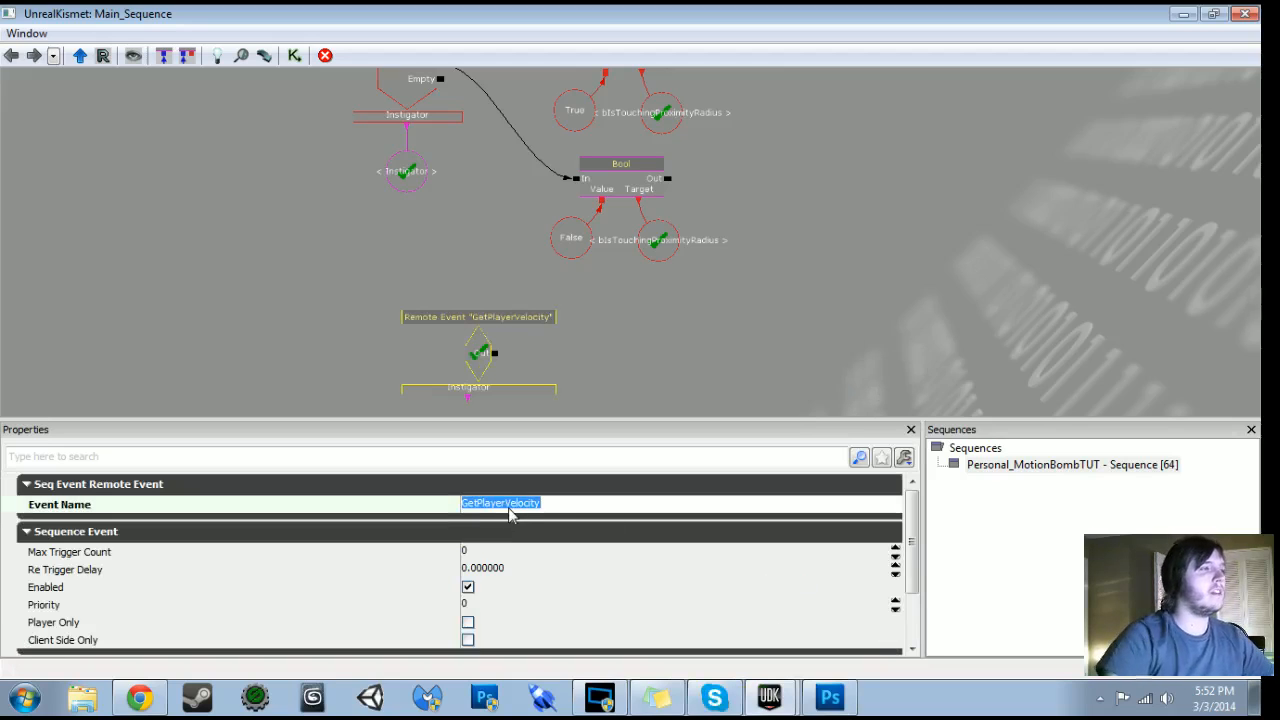
drag(471, 356, 420, 370)
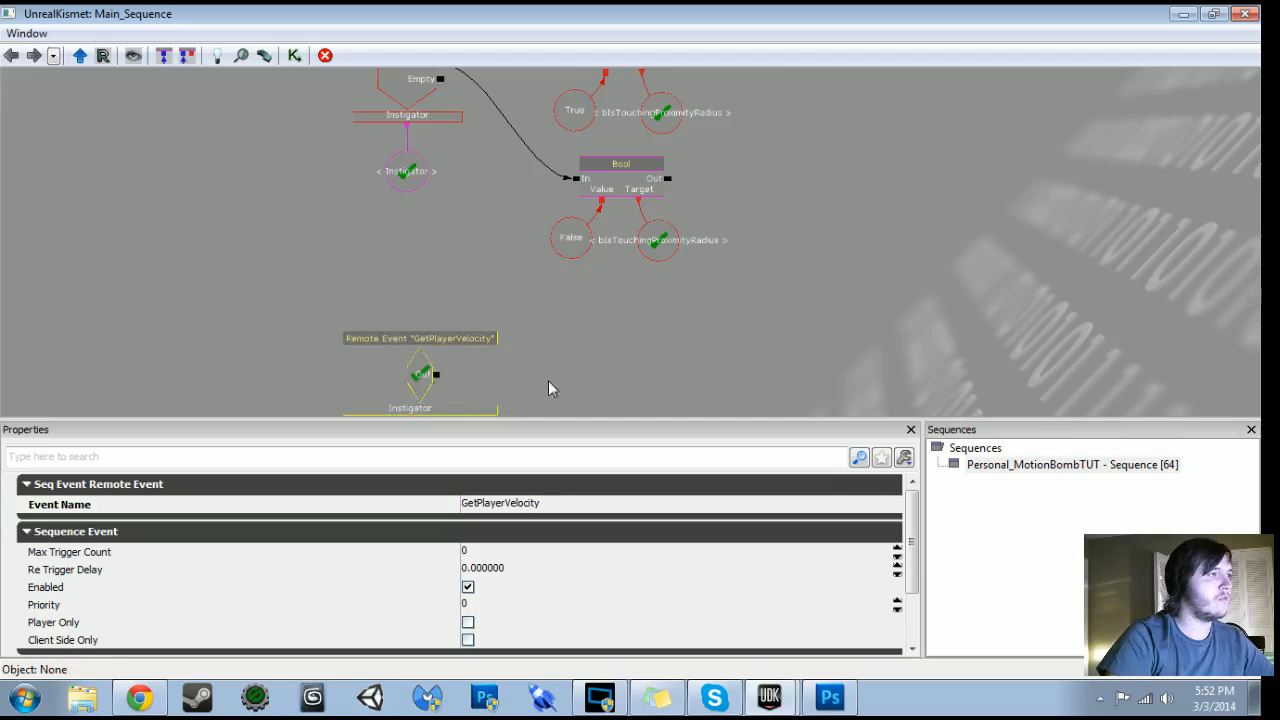
Connect the Console Command's Out to the Activate Remote Event "GetPlayerVelocity" action and loop that action's Out back to its In
scroll(650, 378, down, 7)
drag(714, 370, 776, 69)
scroll(728, 190, up, 6)
scroll(776, 69, up, 5)
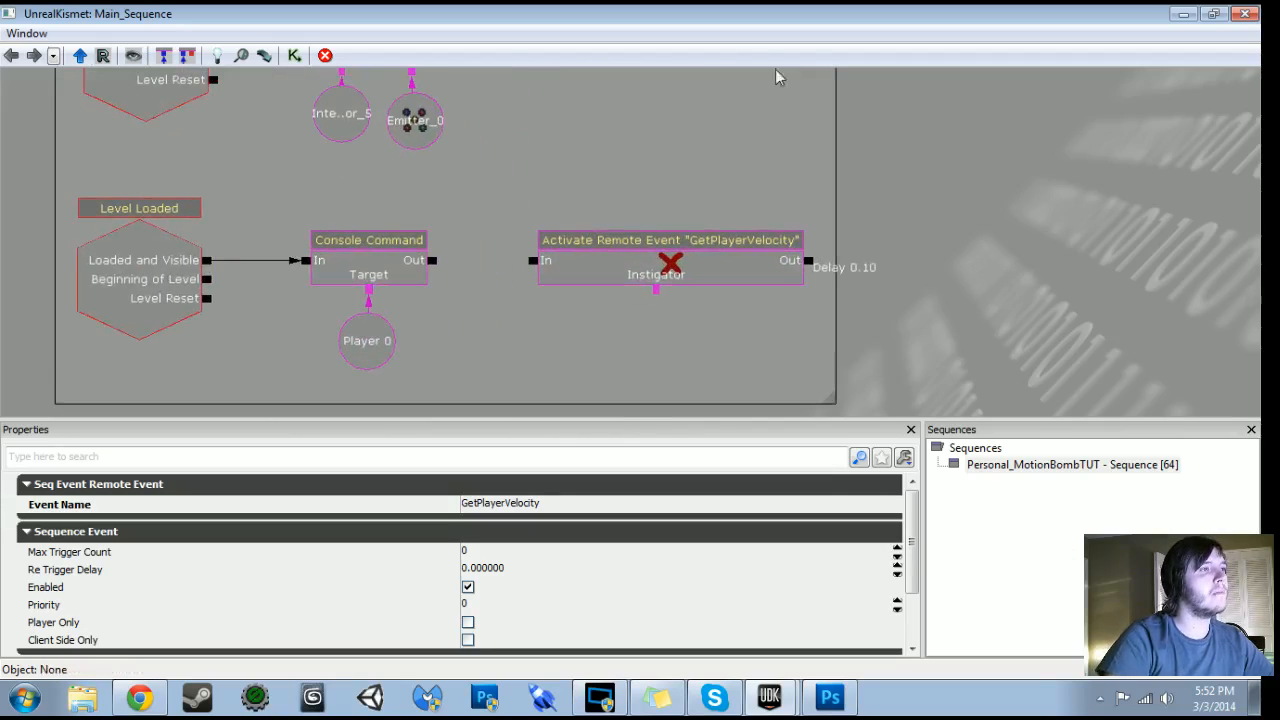
drag(432, 260, 533, 260)
click(630, 270)
ctrl+click(630, 264)
drag(807, 260, 531, 262)
scroll(526, 340, down, 7)
scroll(524, 404, up, 7)
Add a Compare Bool condition beside the Remote Event "GetPlayerVelocity" and connect the event's Out to its In
drag(526, 340, 532, 130)
scroll(527, 250, down, 7)
drag(560, 400, 568, 153)
drag(573, 213, 548, 293)
scroll(587, 410, up, 5)
drag(587, 414, 588, 414)
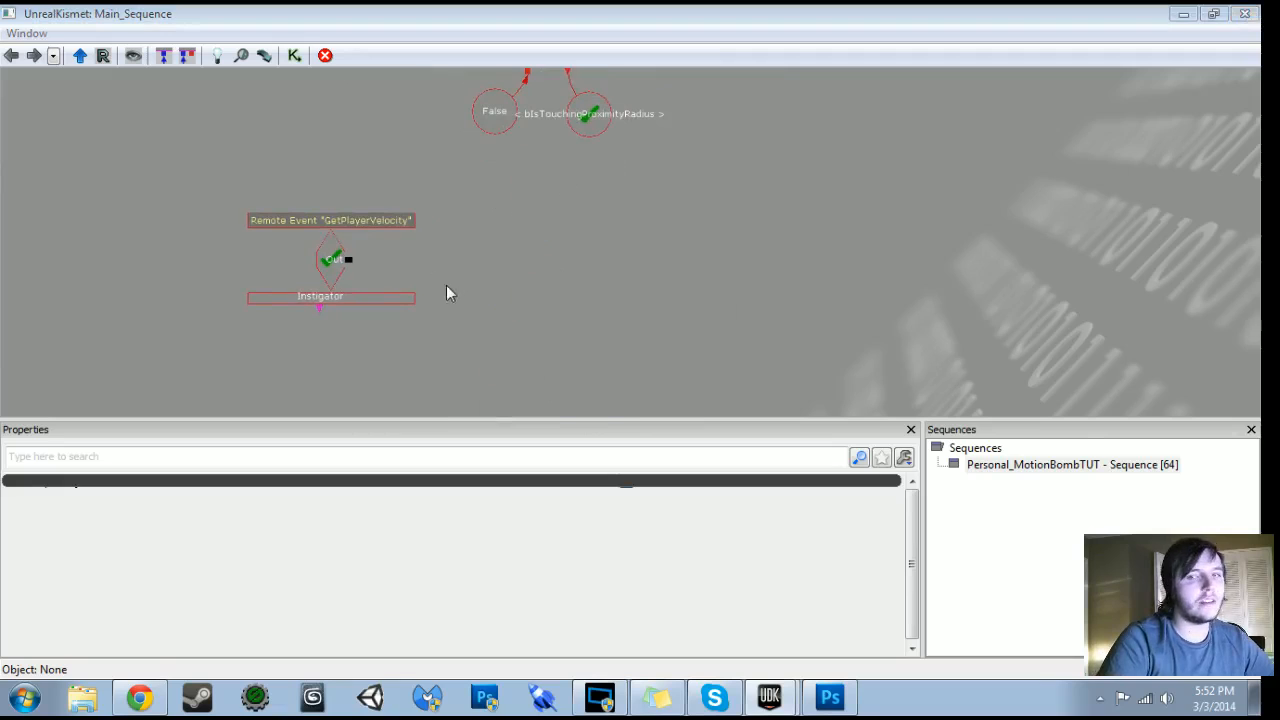
scroll(446, 293, up, 2)
right_click(468, 262)
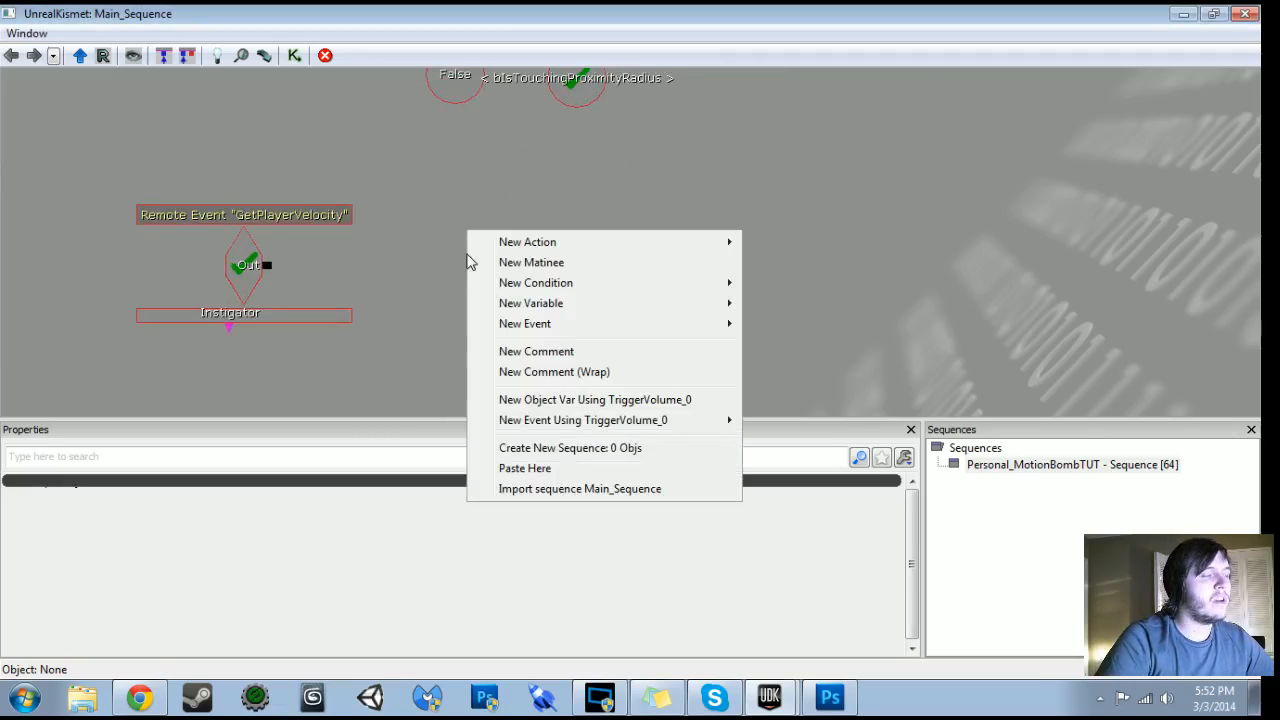
mouse_move(548, 248)
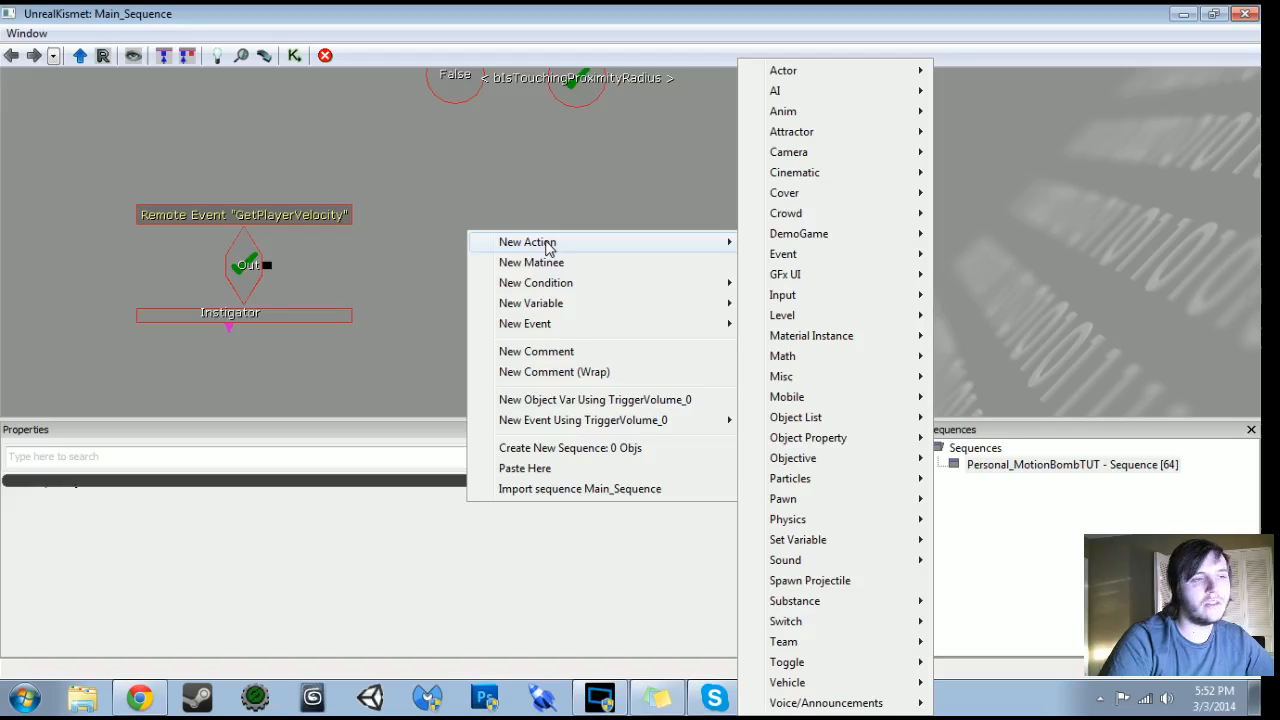
mouse_move(552, 286)
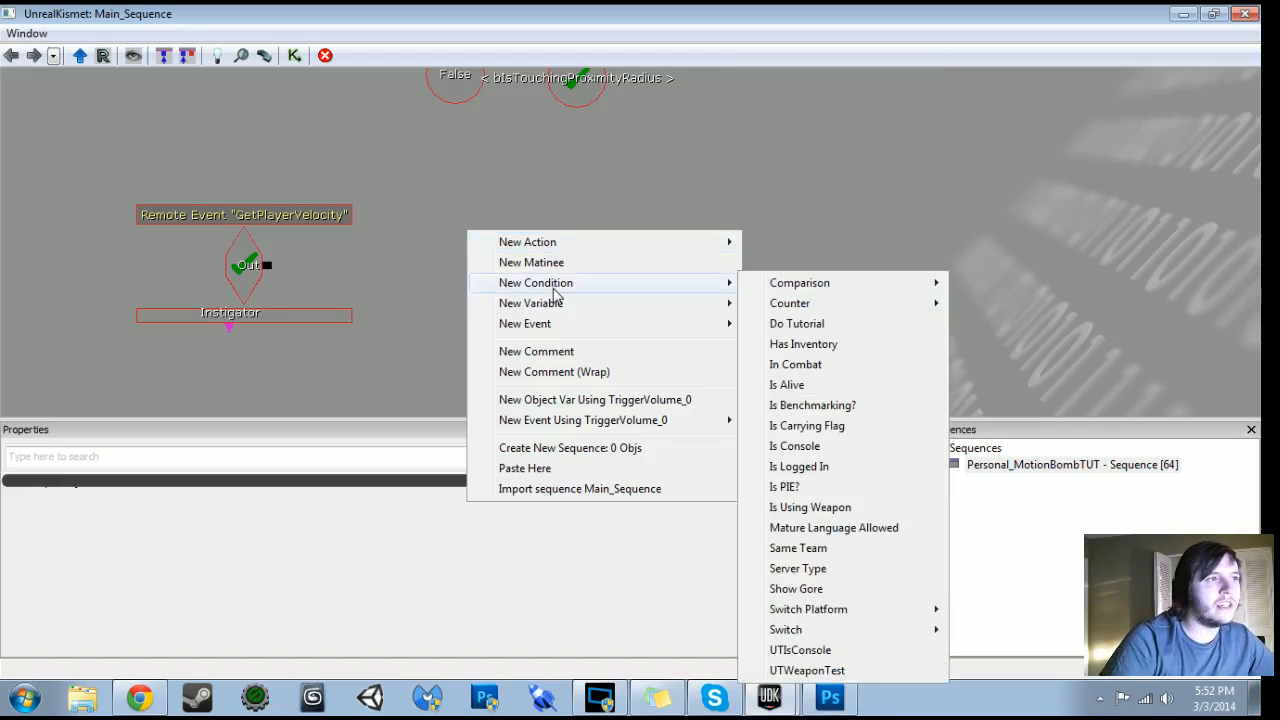
mouse_move(843, 283)
click(1006, 288)
drag(277, 270, 311, 267)
drag(302, 263, 530, 270)
Duplicate the bIsTouchingProximityRadius named variable below Compare Bool and connect it to the condition's Bool connector
drag(714, 274, 682, 361)
click(583, 189)
key(ctrl+c)
key(ctrl+v)
drag(560, 294, 591, 212)
ctrl+drag(702, 195, 514, 374)
drag(509, 309, 520, 360)
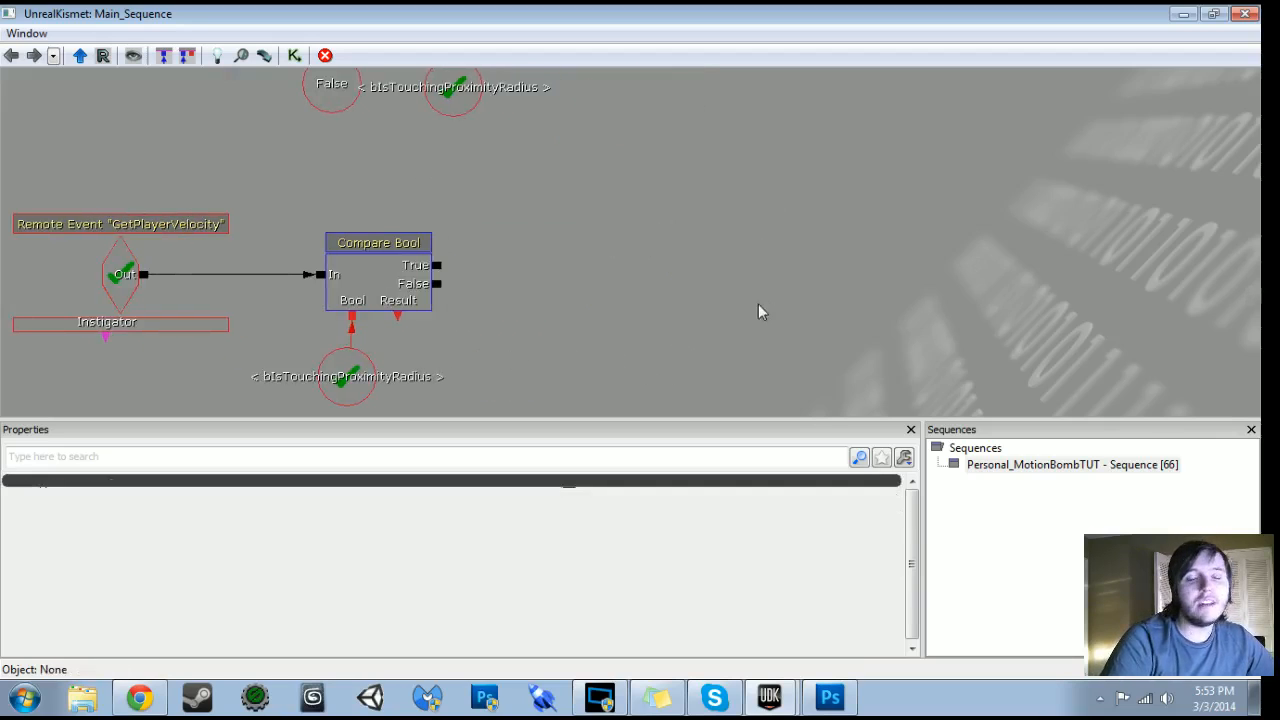
Add a Get Velocity action, connect Compare Bool's True output to its In, and align it with the condition
drag(760, 311, 557, 318)
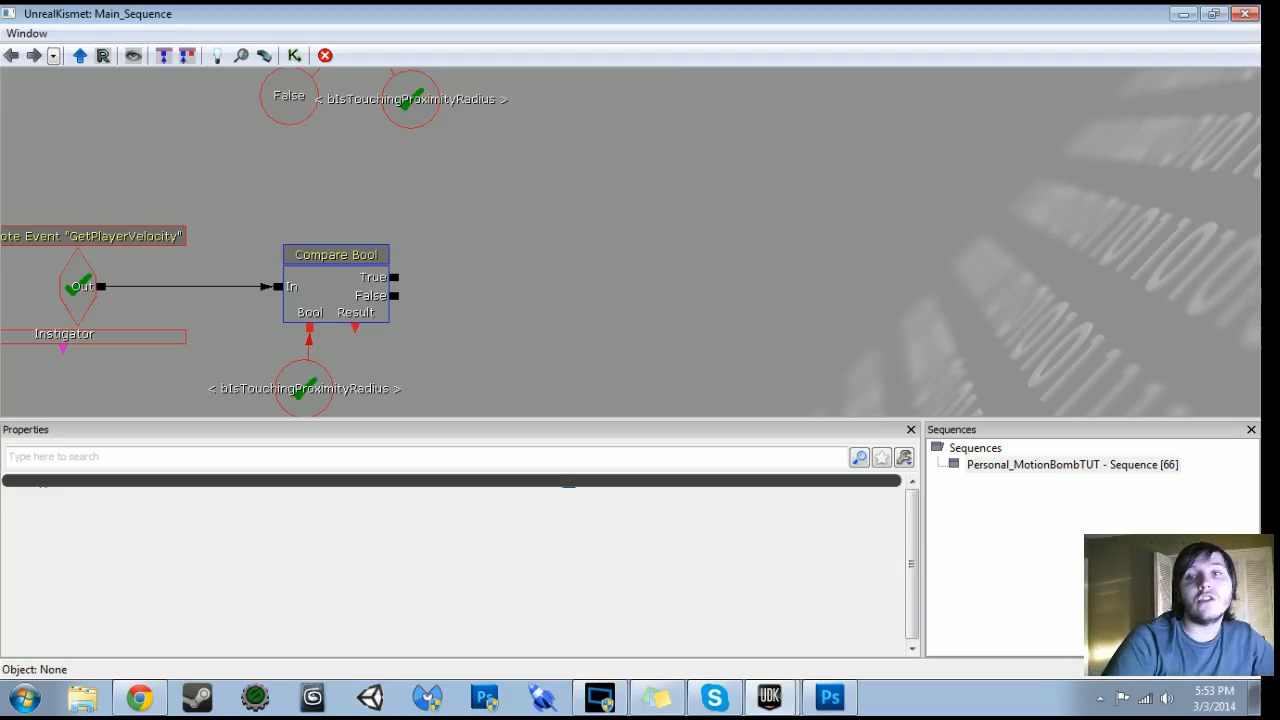
right_click(508, 276)
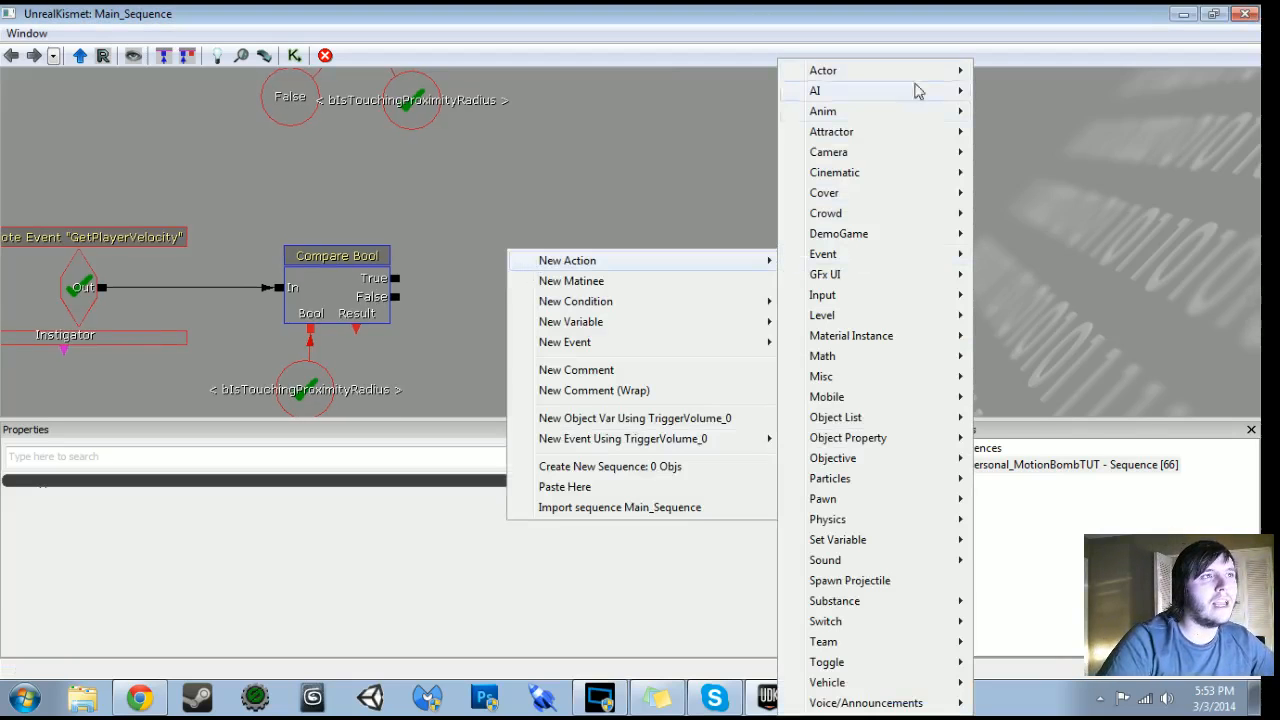
mouse_move(900, 70)
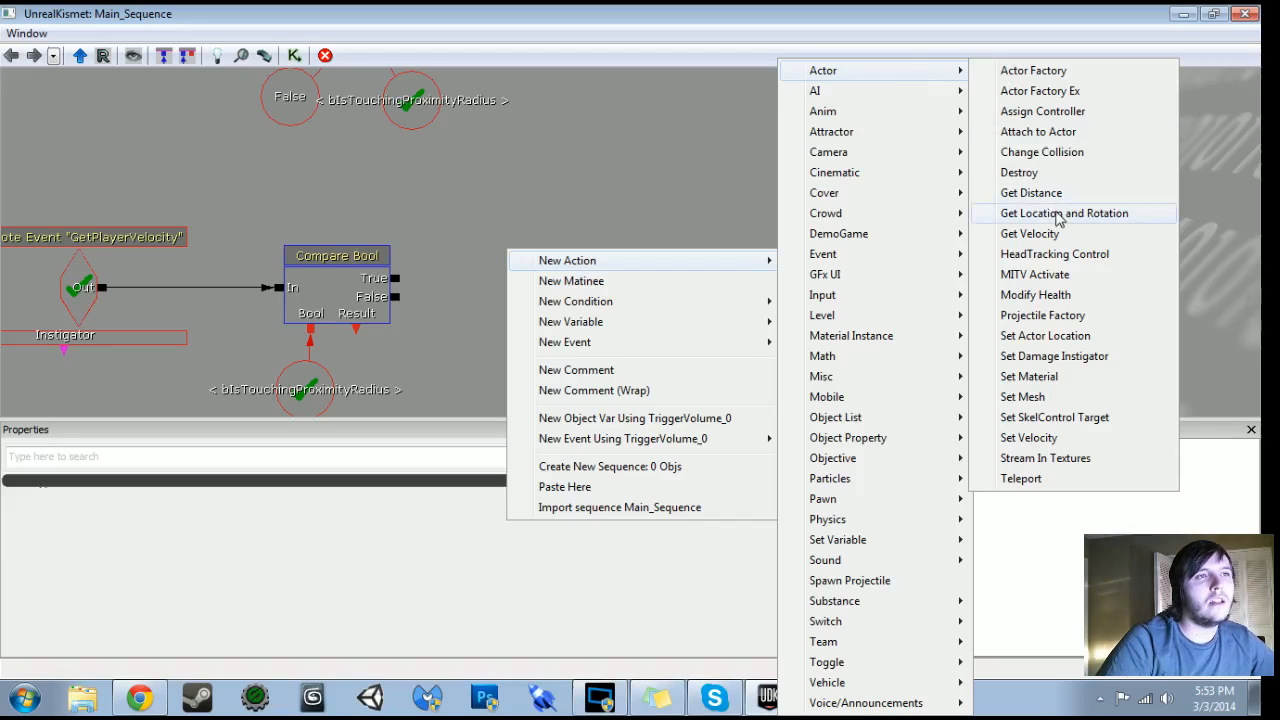
click(1030, 233)
drag(396, 281, 500, 302)
ctrl+drag(592, 313, 590, 288)
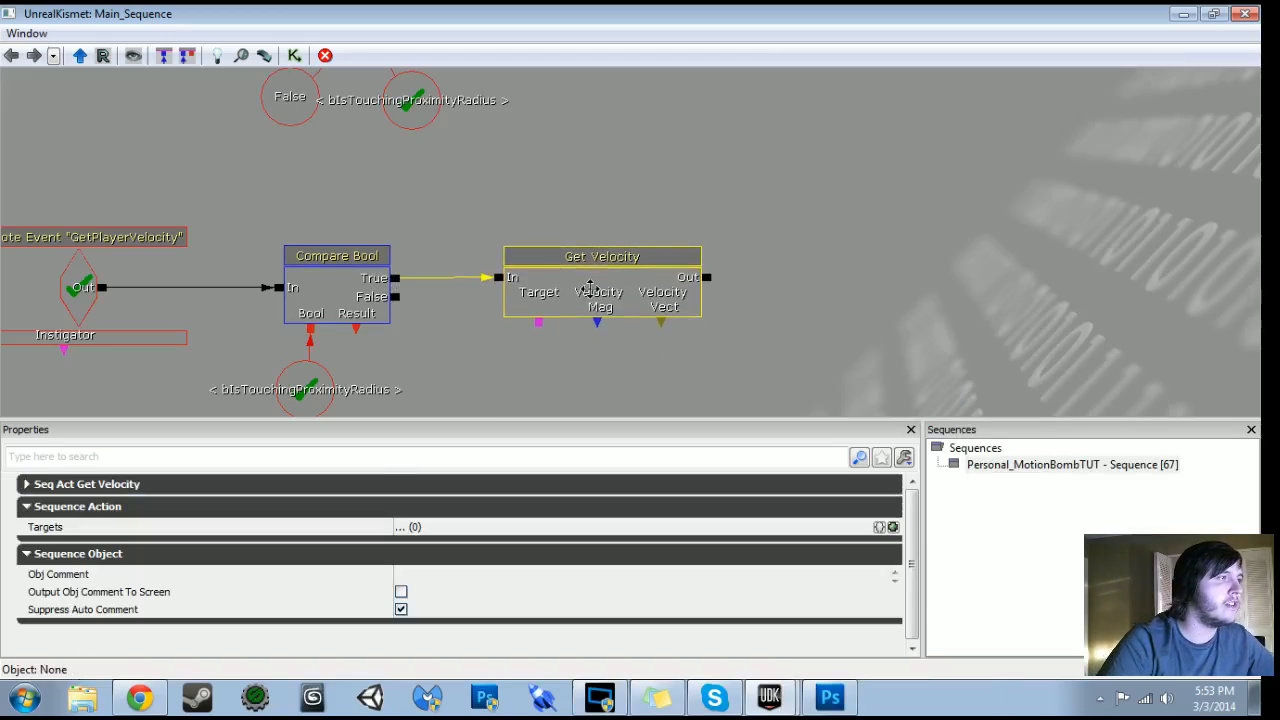
scroll(545, 330, down, 1)
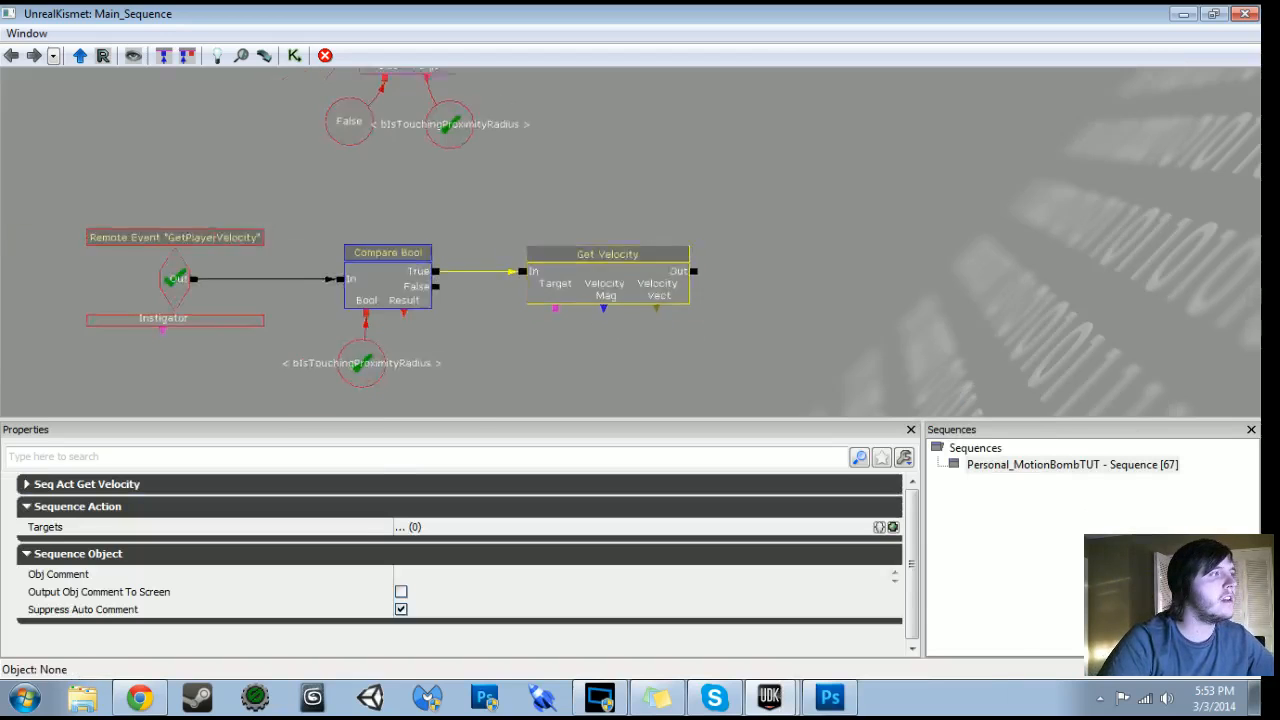
Duplicate the Instigator named variable below Get Velocity and connect it to the action's Target connector
drag(449, 138, 586, 411)
click(294, 317)
key(ctrl+c)
key(ctrl+v)
drag(612, 358, 491, 343)
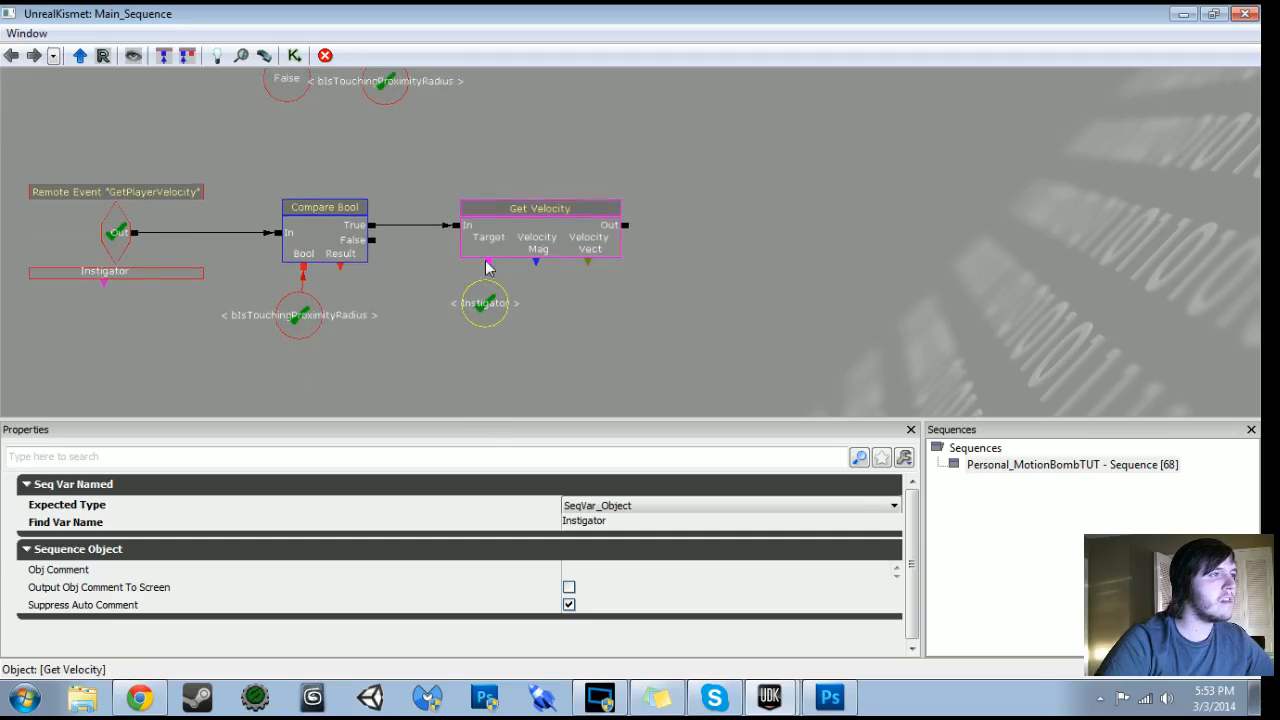
drag(489, 264, 615, 371)
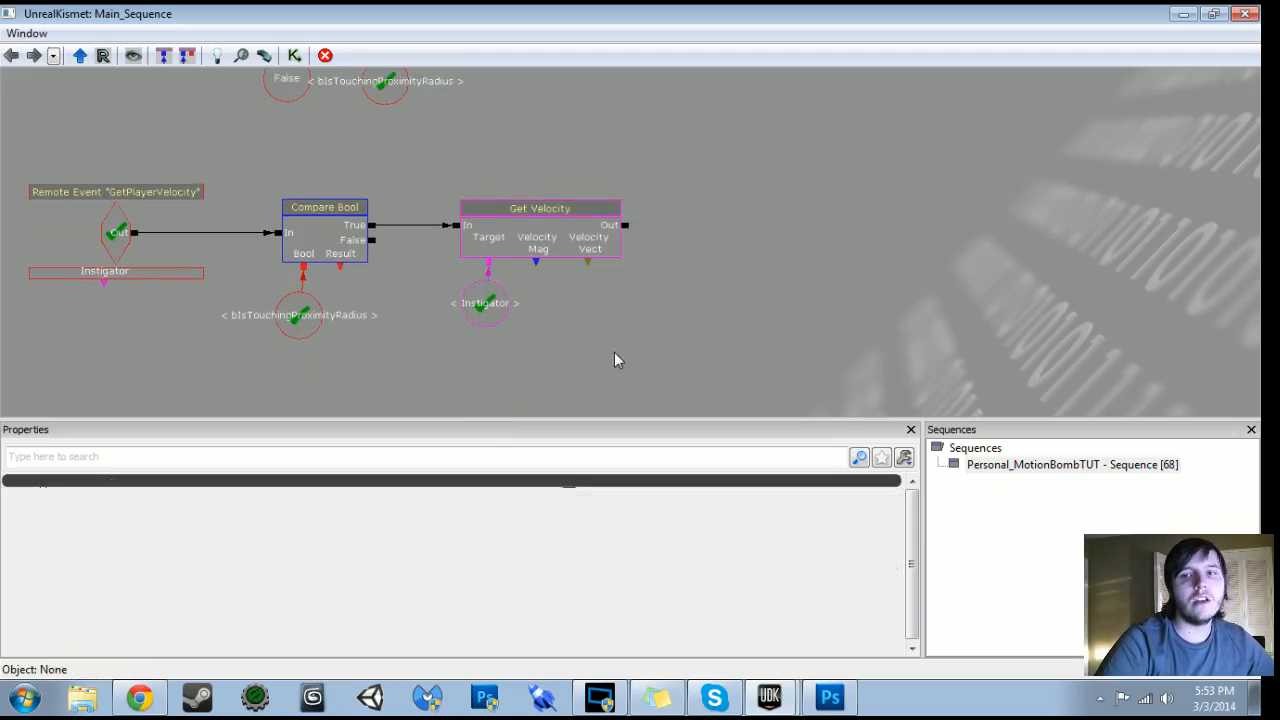
Copy the Player Damage named variable from the existing logic and place the duplicate below Get Velocity
scroll(588, 343, down, 6)
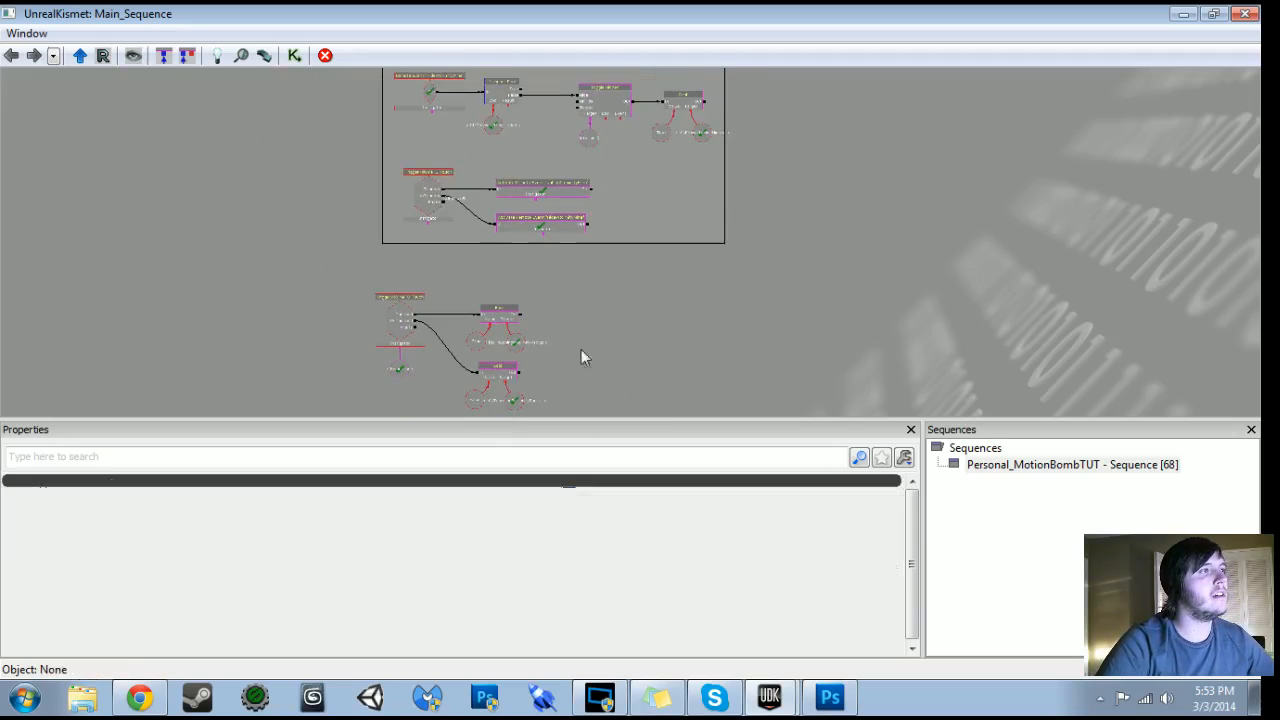
drag(614, 294, 602, 410)
scroll(614, 294, up, 4)
mouse_move(602, 160)
mouse_down()
mouse_move(725, 383)
mouse_move(733, 437)
mouse_up()
scroll(630, 243, up, 3)
scroll(630, 243, down, 3)
scroll(746, 408, up, 3)
drag(740, 231, 735, 187)
click(516, 301)
key(ctrl+c)
key(ctrl+v)
drag(582, 294, 518, 197)
ctrl+drag(601, 171, 586, 386)
Set the copied float variable's Find Var Name to Player Velocity and connect Get Velocity's Velocity Mag to it
click(640, 521)
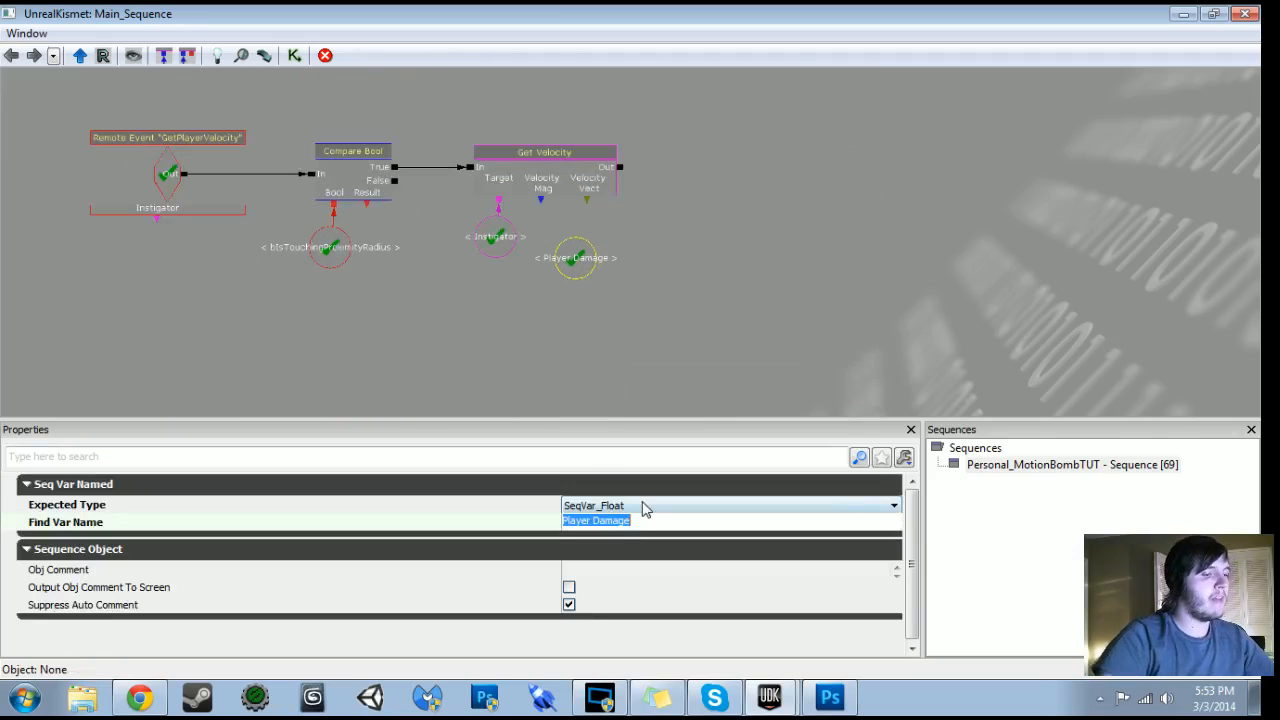
text(Player Velocity)
key(Return)
drag(540, 199, 585, 266)
click(581, 250)
Add a Cast To Int action, connect Get Velocity's Out to its In, and link Player Velocity to its Int connector
drag(795, 234, 715, 320)
right_click(650, 248)
mouse_move(744, 262)
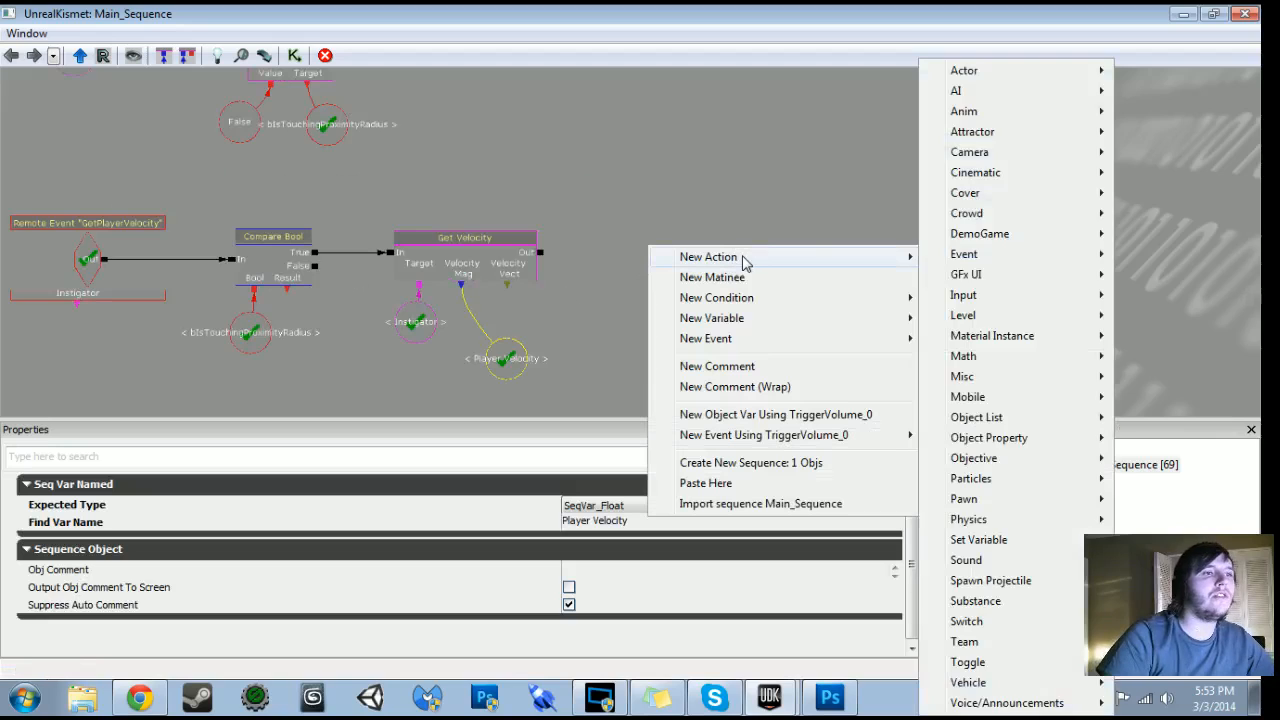
mouse_move(998, 362)
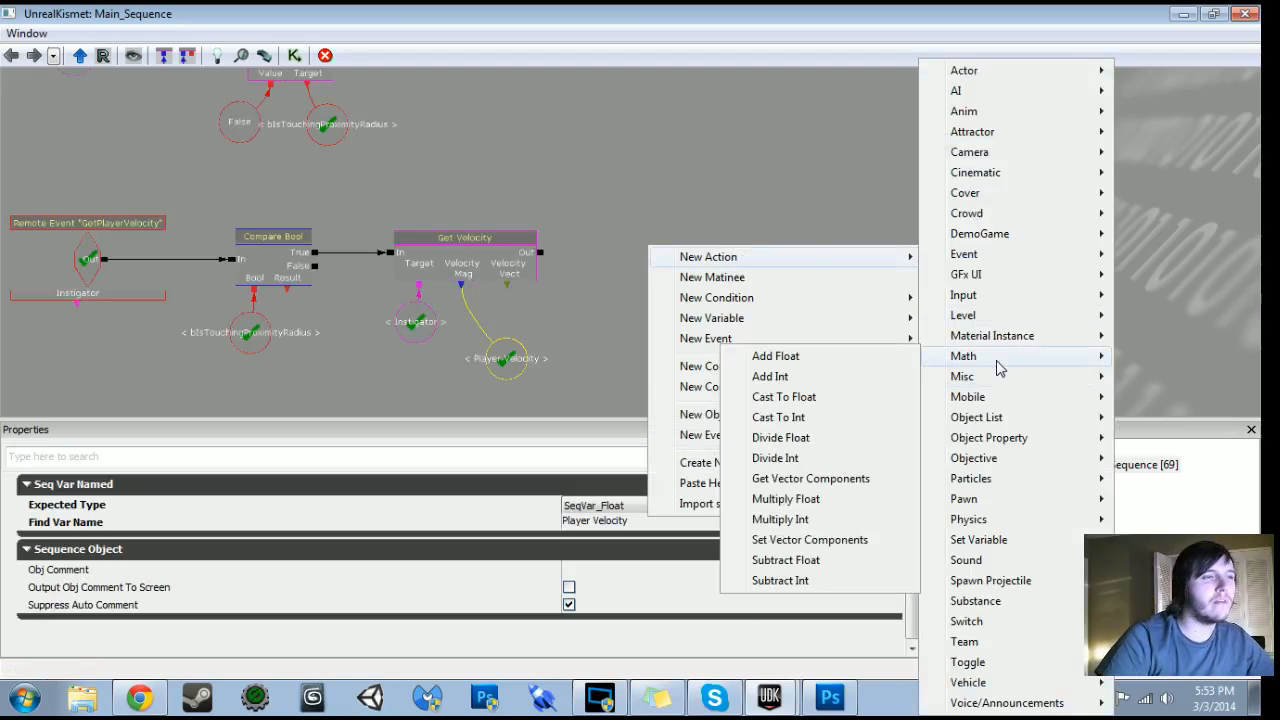
click(809, 420)
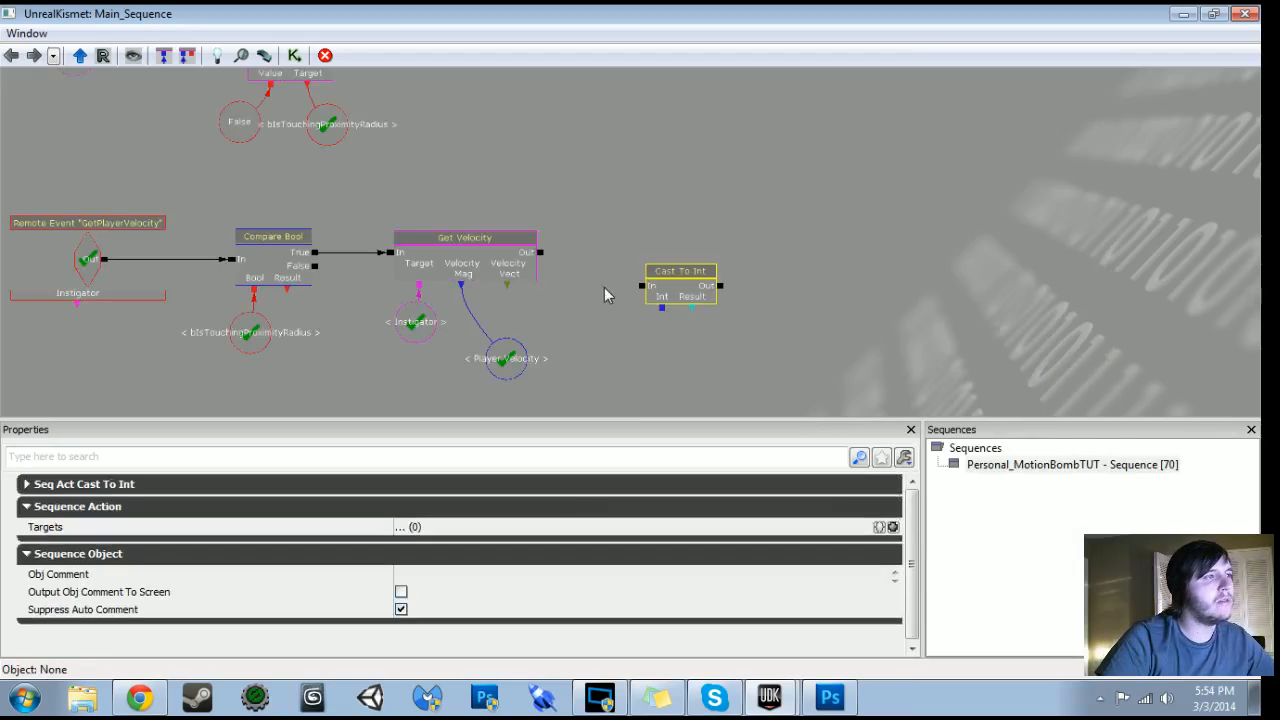
drag(540, 252, 503, 390)
scroll(614, 258, up, 3)
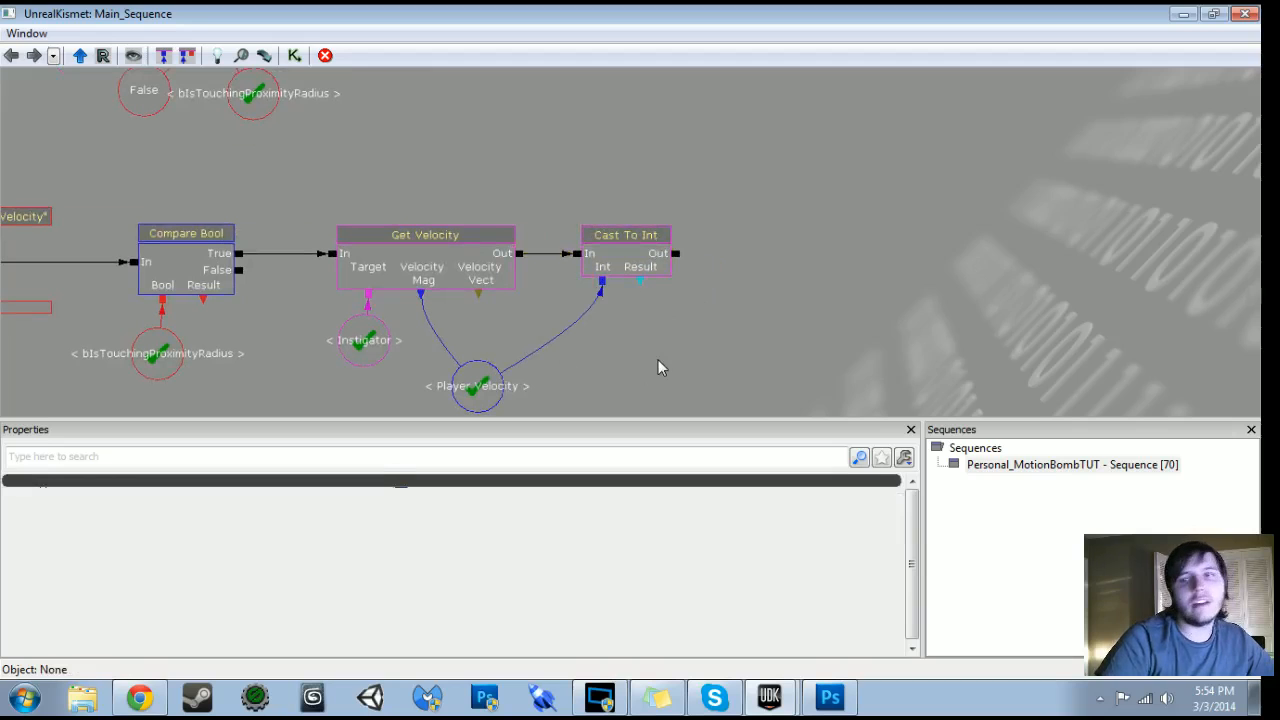
Duplicate the Player Velocity named variable below Cast To Int and set the copy's Expected Type to SeqVar_Int
click(456, 400)
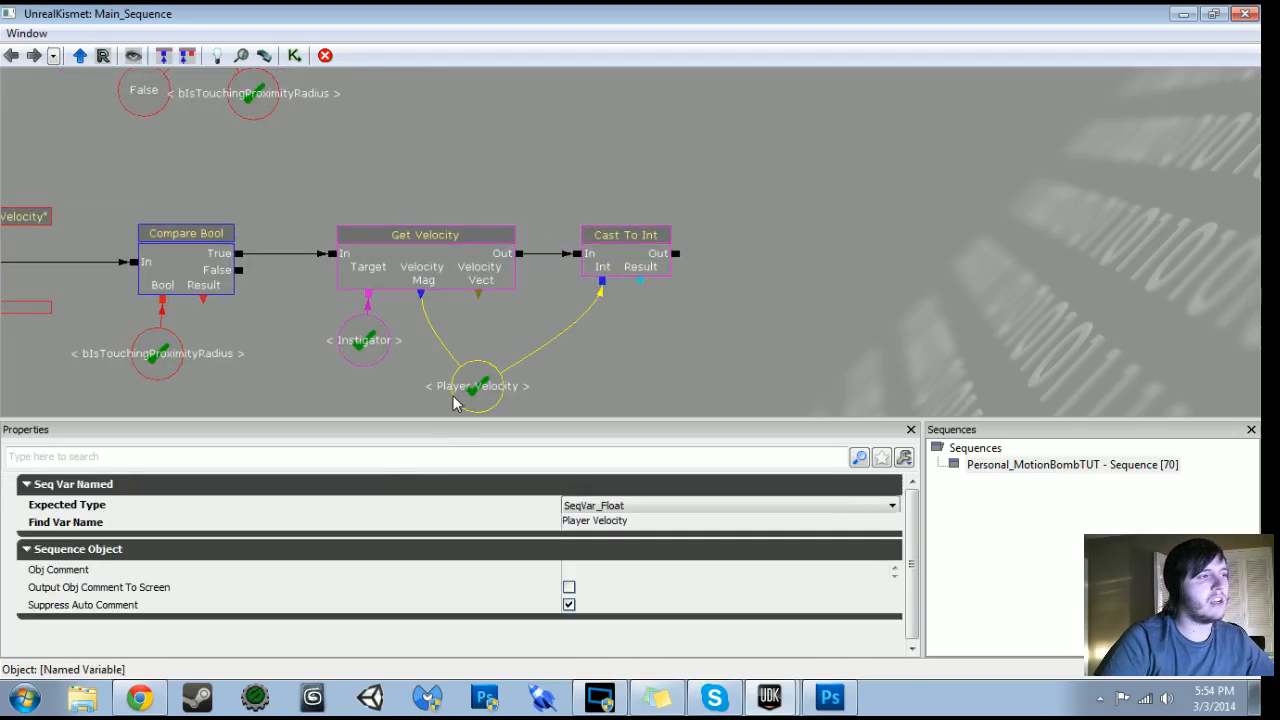
key(ctrl+v)
ctrl+drag(685, 282, 688, 359)
click(652, 506)
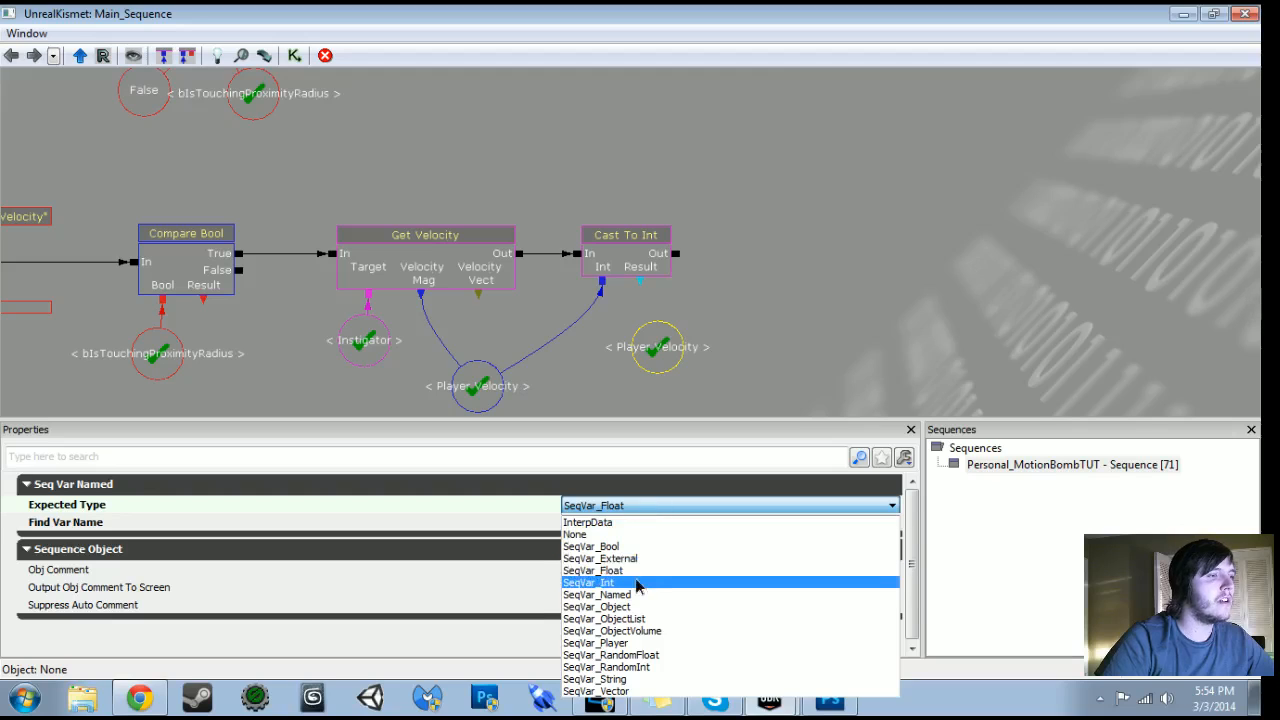
click(641, 585)
Set the duplicated variable's Find Var Name to Casted Player Velocity and connect it to Cast To Int's Result
click(627, 530)
text(Cast)
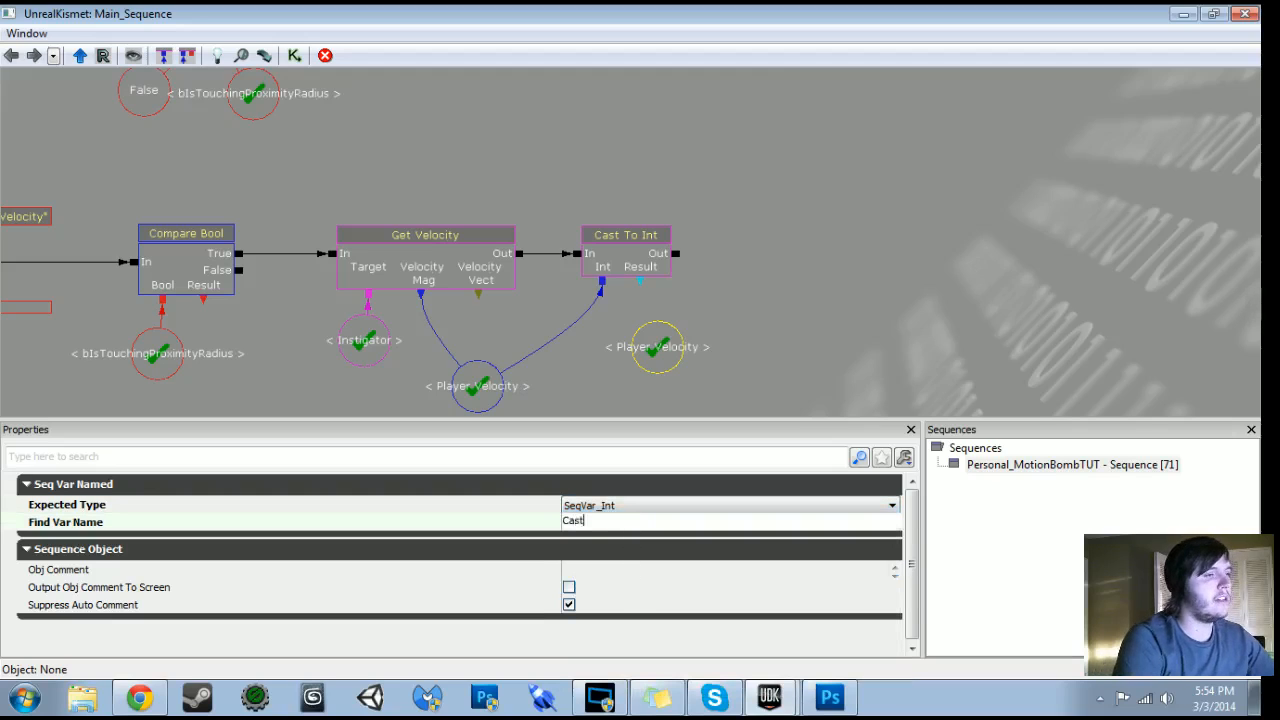
text(ed Player Velocit)
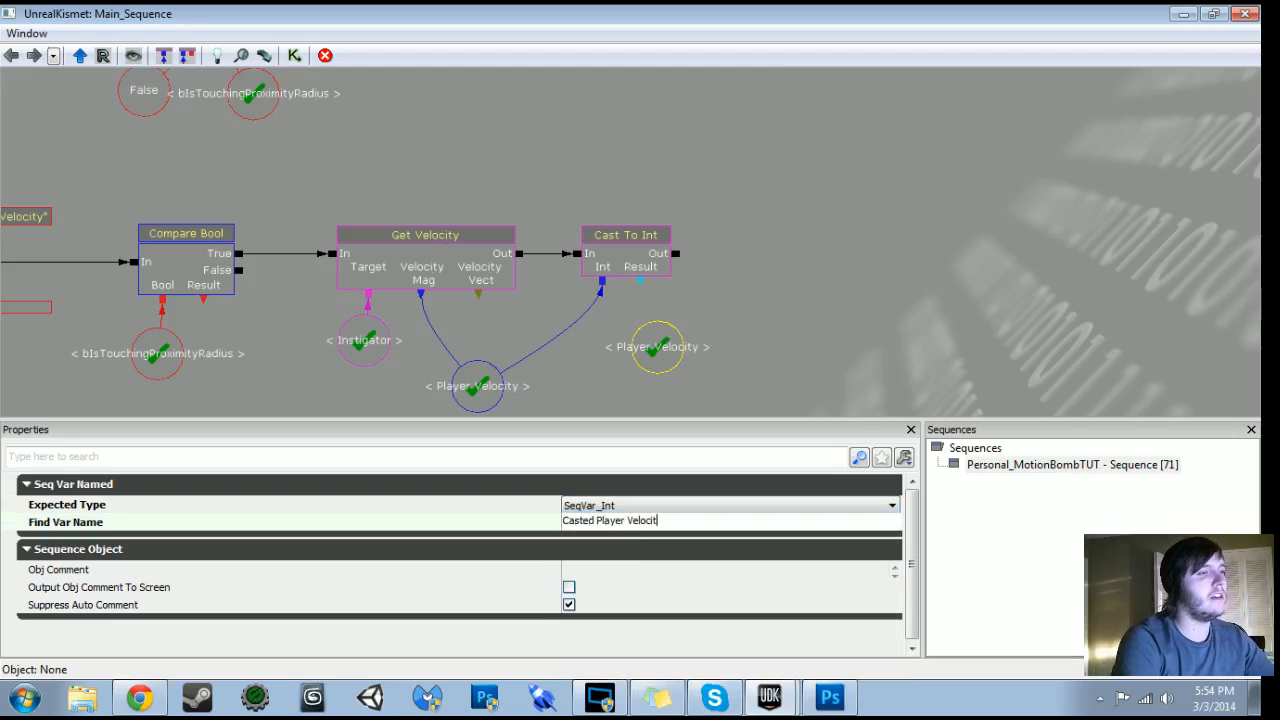
text(y)
key(Return)
click(752, 346)
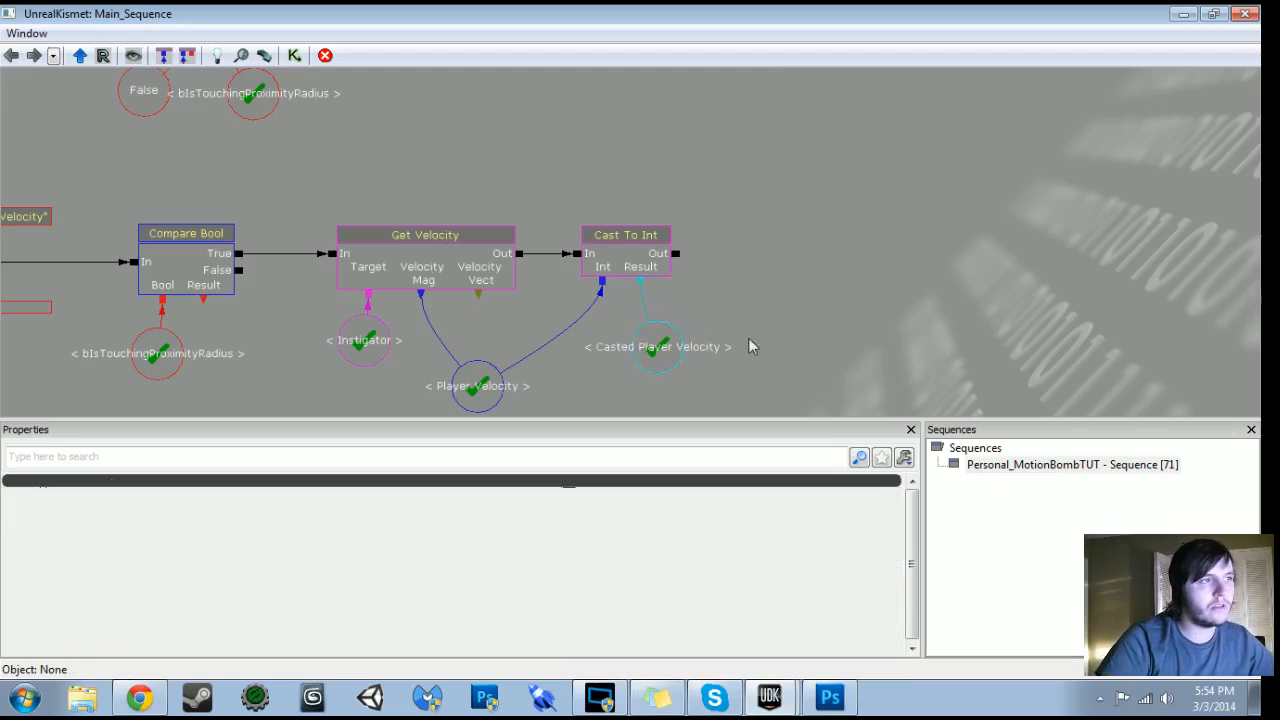
drag(777, 317, 702, 312)
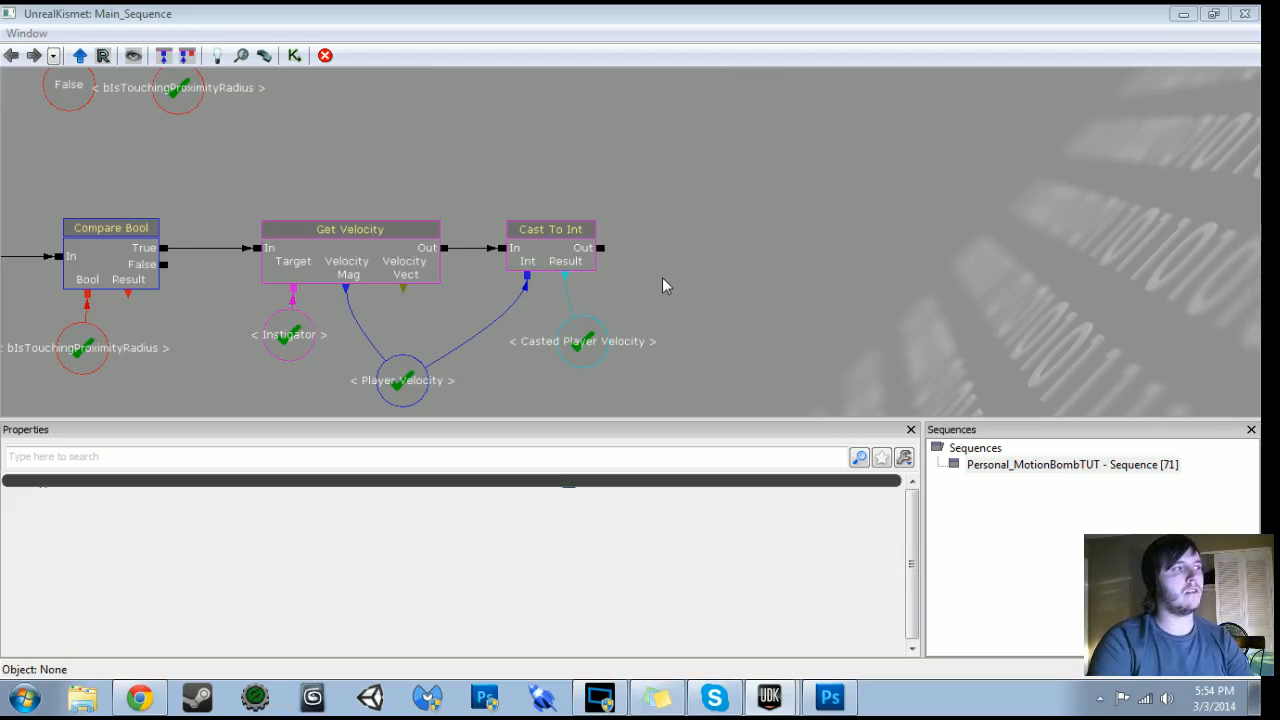
Duplicate the Activate Remote Event "GetPlayerVelocity" action and move the copy outside the comment box
click(685, 264)
scroll(685, 264, down, 6)
drag(688, 240, 745, 560)
drag(755, 90, 815, 455)
scroll(720, 343, up, 4)
click(646, 235)
key(ctrl+c)
key(ctrl+v)
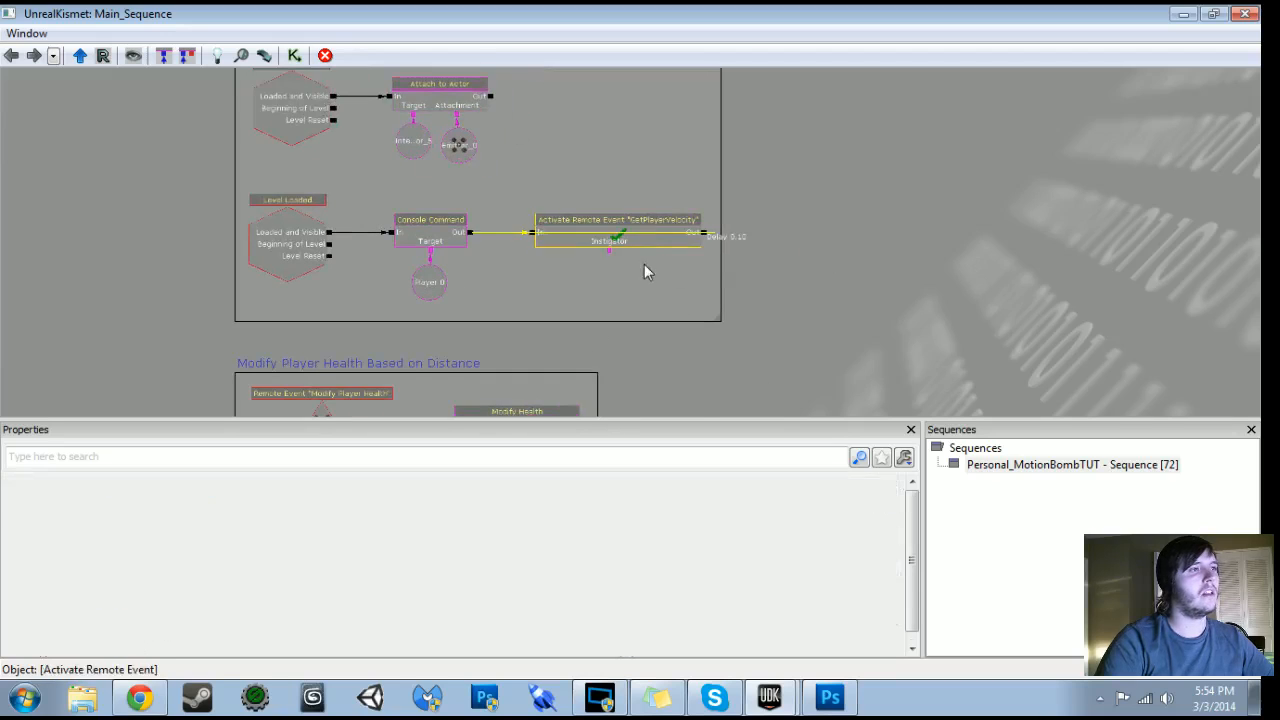
drag(799, 265, 852, 345)
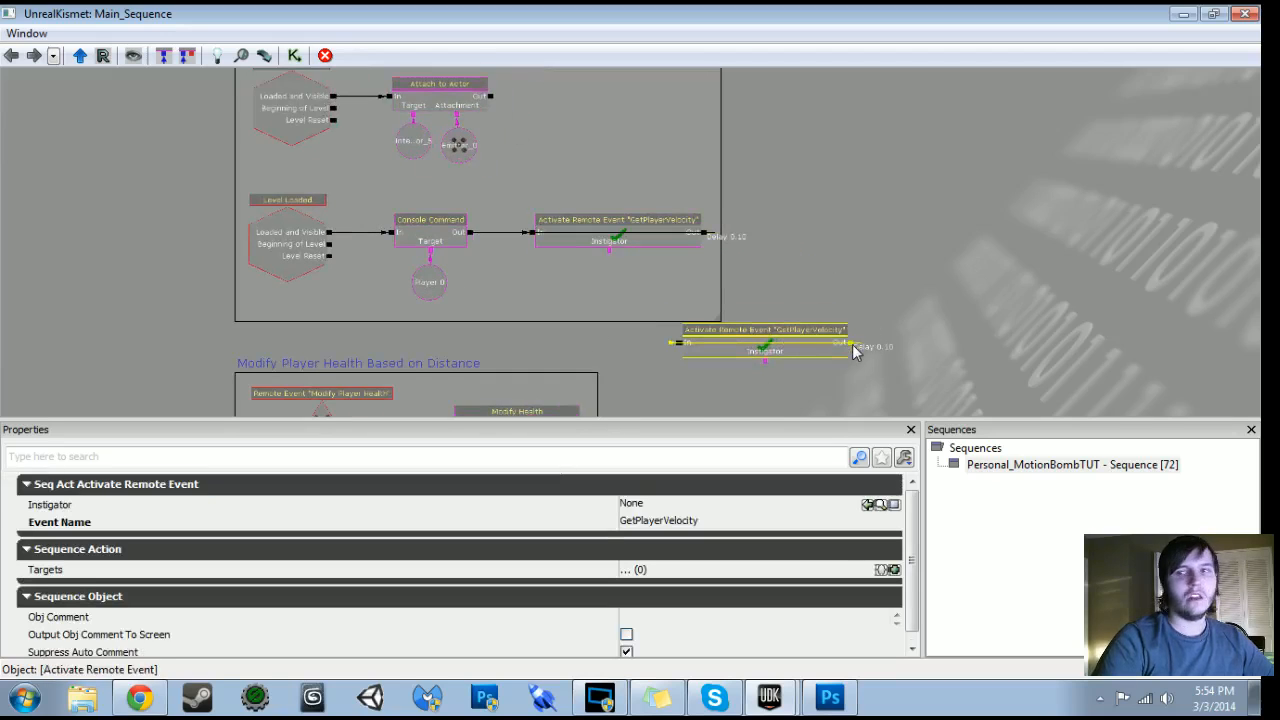
Remove the duplicated remote event action's self-loop link and set its Out delay to 0
click(855, 350)
right_click(852, 344)
click(900, 476)
text(0)
key(Return)
Move the duplicated Activate Remote Event action beside Cast To Int and connect Cast To Int's Out to its In
click(790, 331)
ctrl+drag(785, 358, 903, 387)
drag(820, 306, 635, 335)
scroll(632, 325, up, 4)
drag(537, 280, 590, 281)
click(655, 300)
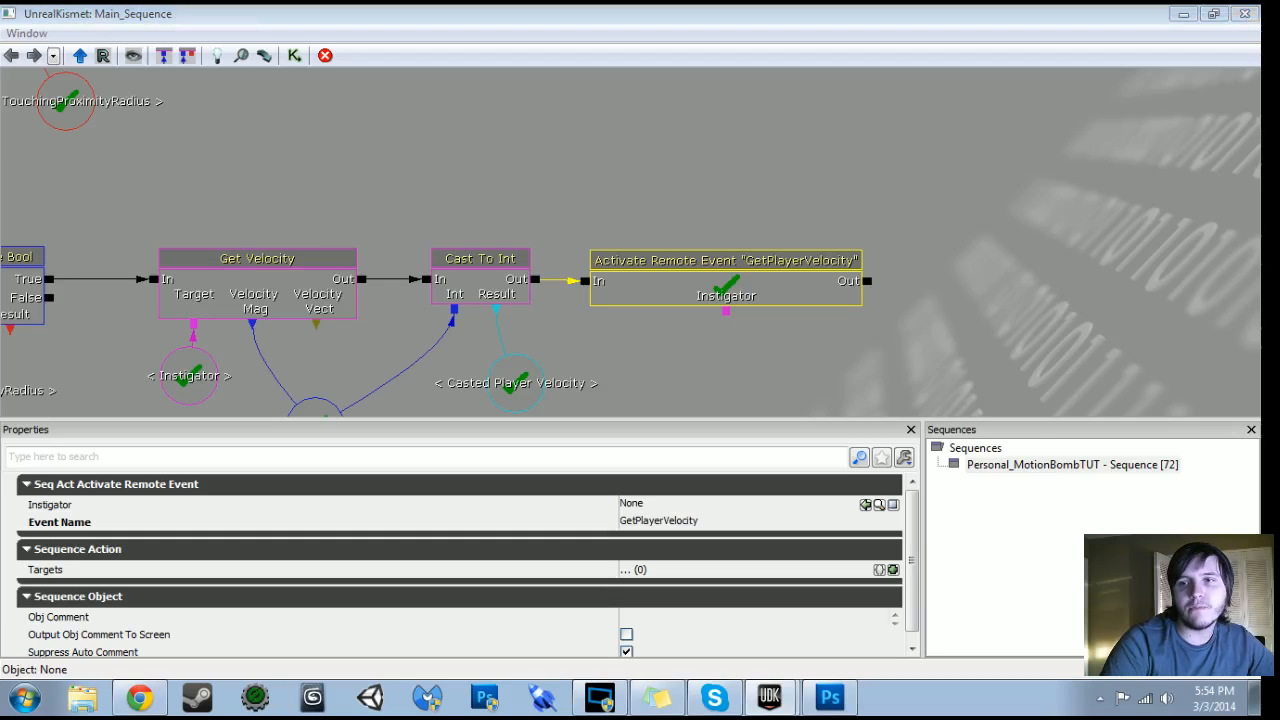
Add a Compare Int condition and connect the duplicated Activate Remote Event action's Out to its In
drag(829, 349, 561, 354)
right_click(727, 261)
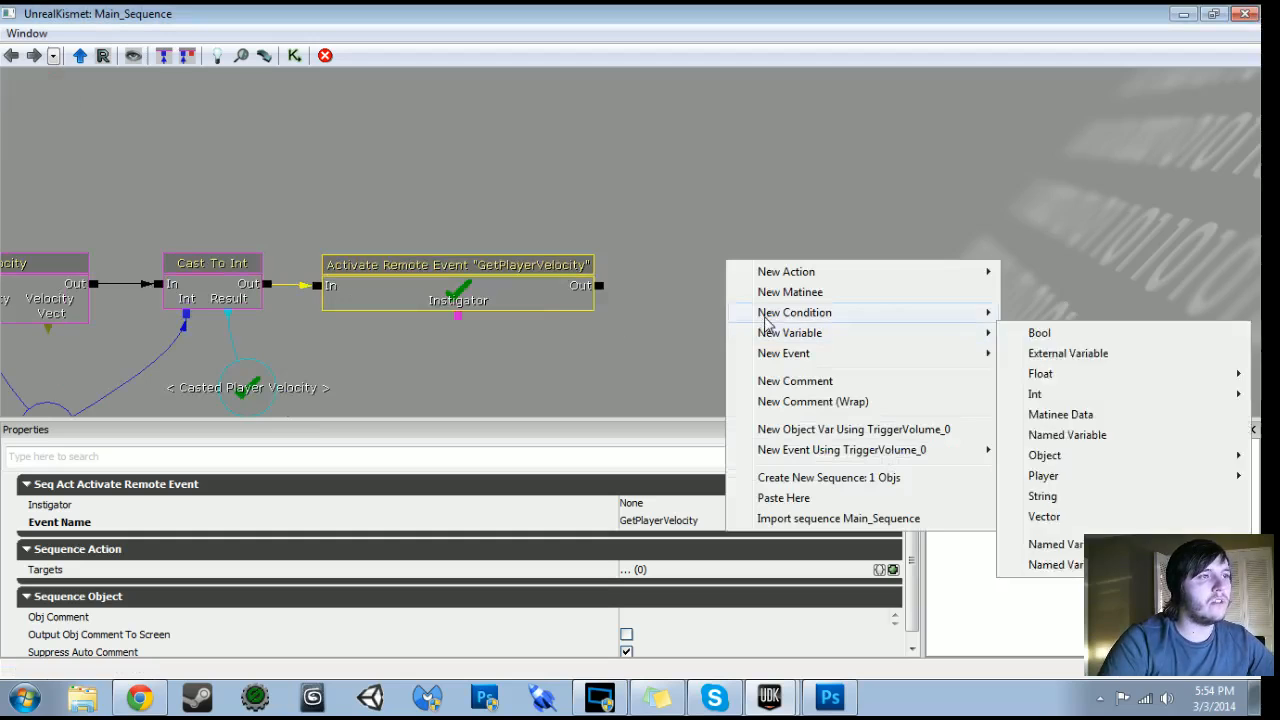
mouse_move(767, 318)
mouse_move(1090, 315)
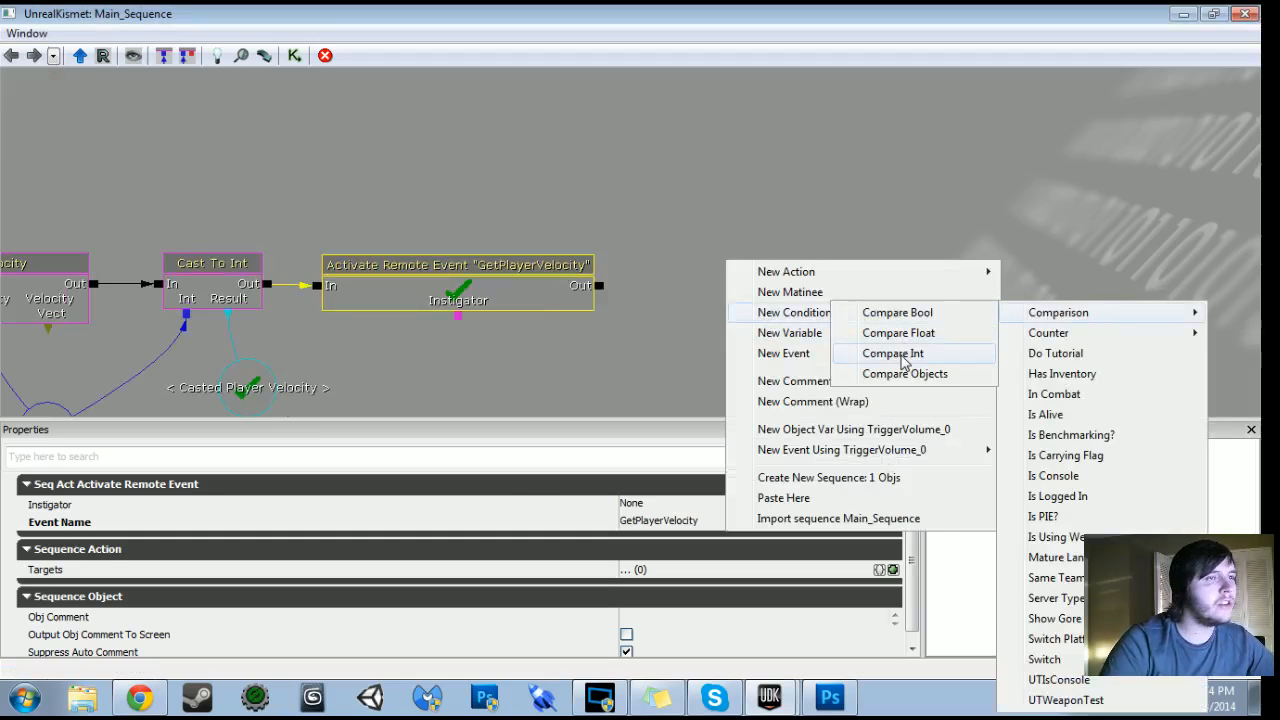
click(903, 354)
drag(677, 340, 575, 230)
drag(499, 183, 639, 201)
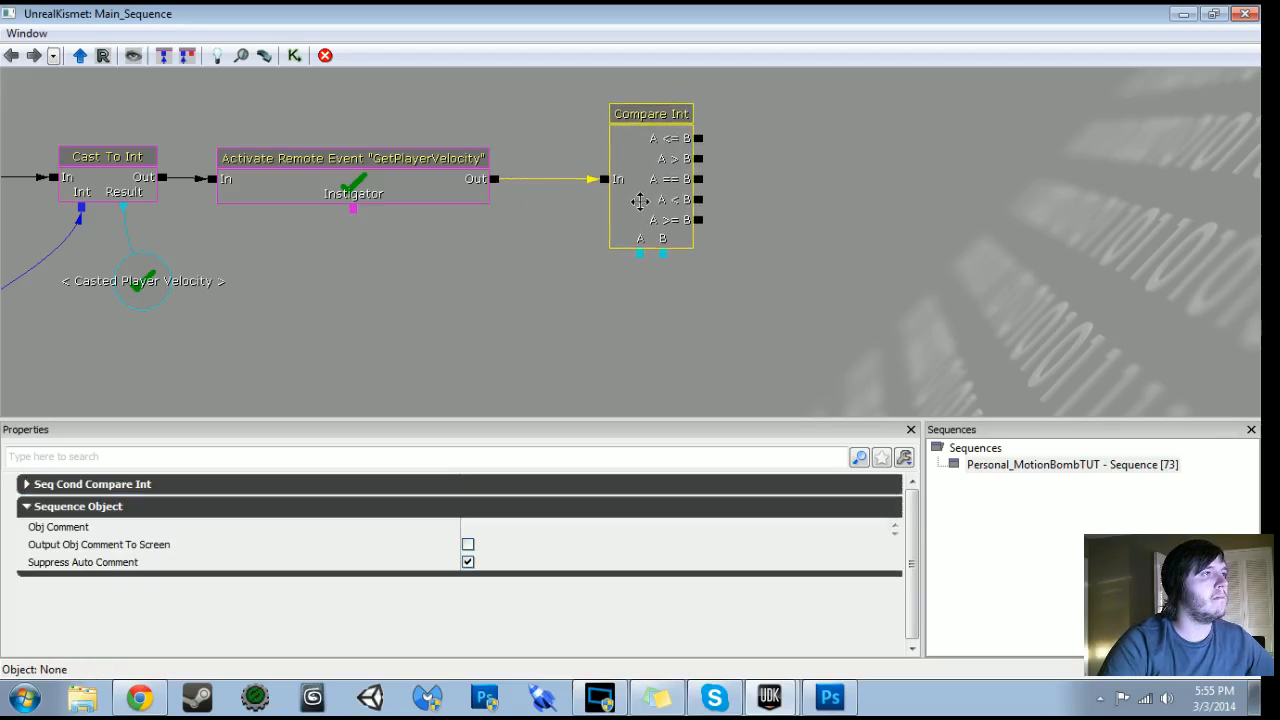
Duplicate the Casted Player Velocity variable below Compare Int and connect it to the condition's A connector
drag(517, 277, 557, 281)
click(175, 290)
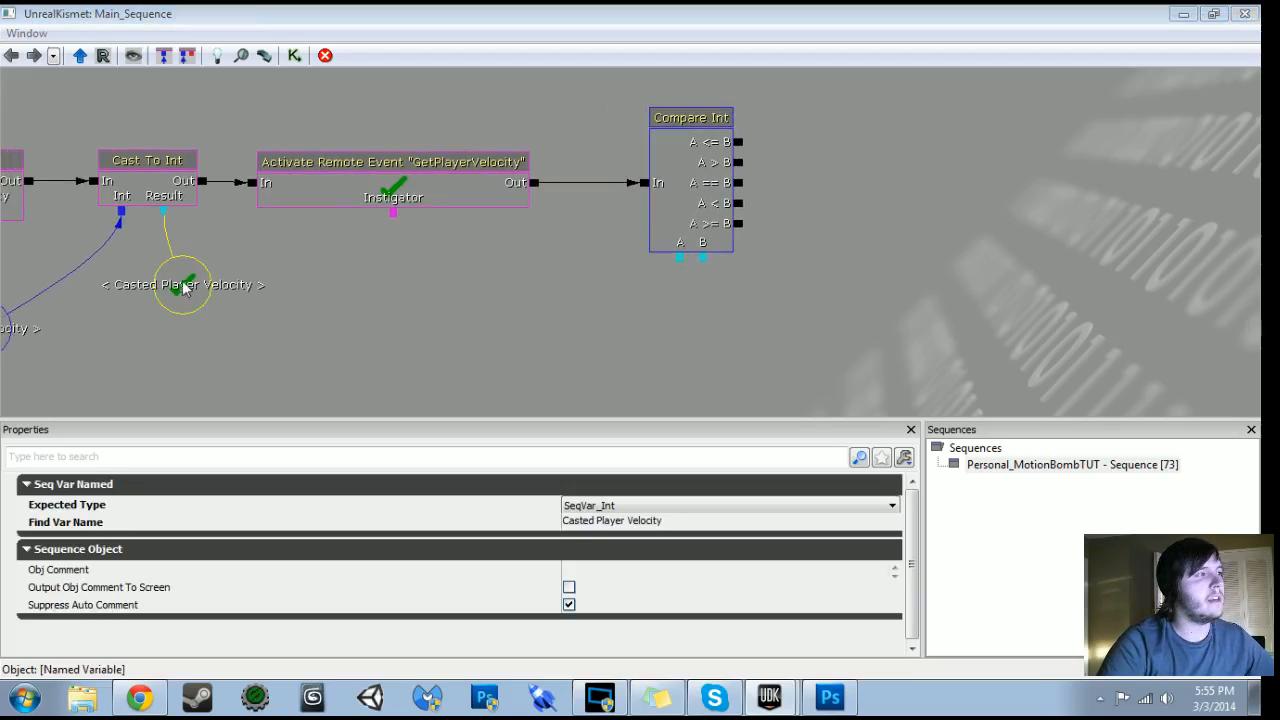
key(ctrl+v)
ctrl+drag(658, 282, 646, 309)
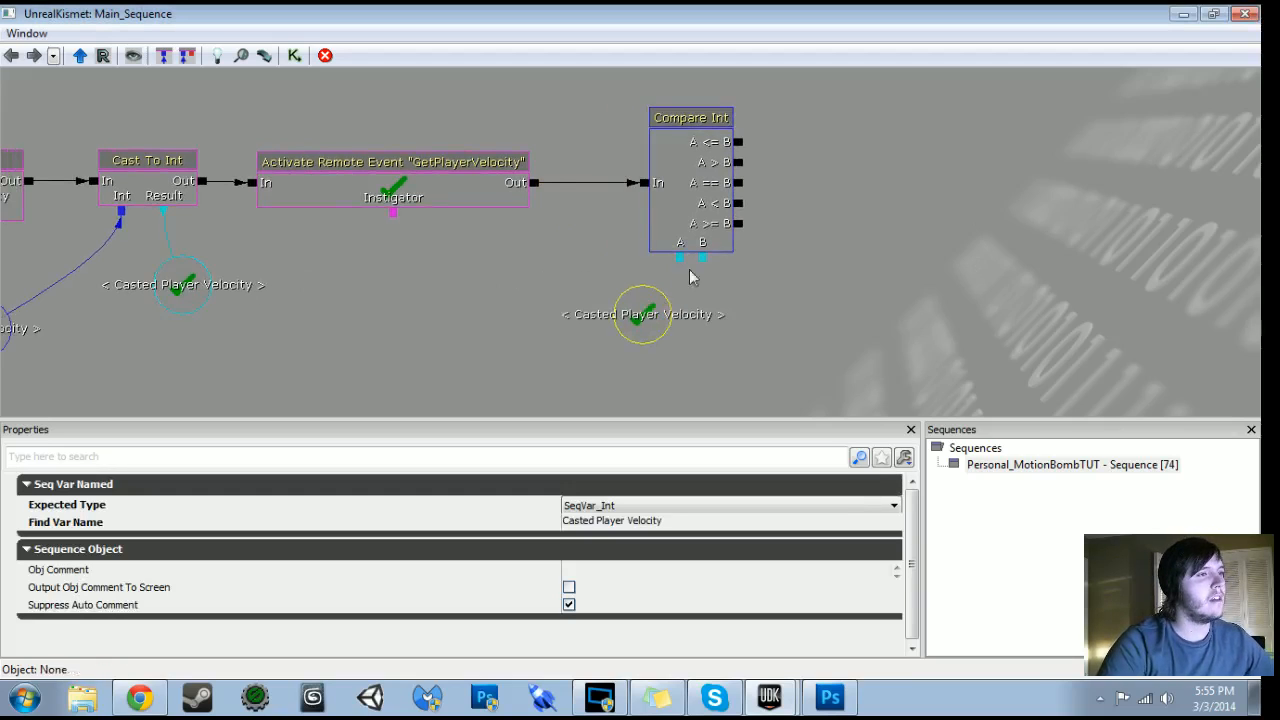
drag(680, 259, 649, 308)
Create an int variable on Compare Int's B connector and set its Int Value to 178
right_click(702, 262)
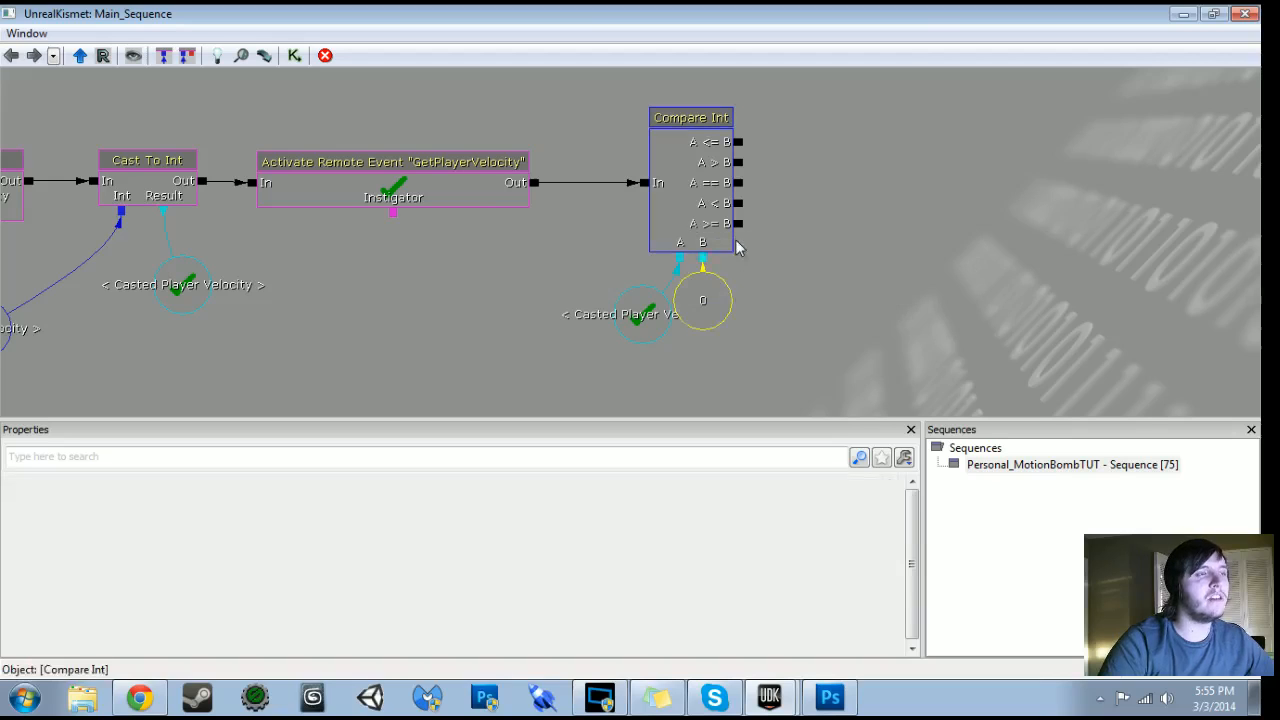
click(823, 246)
click(500, 505)
text(178)
key(Return)
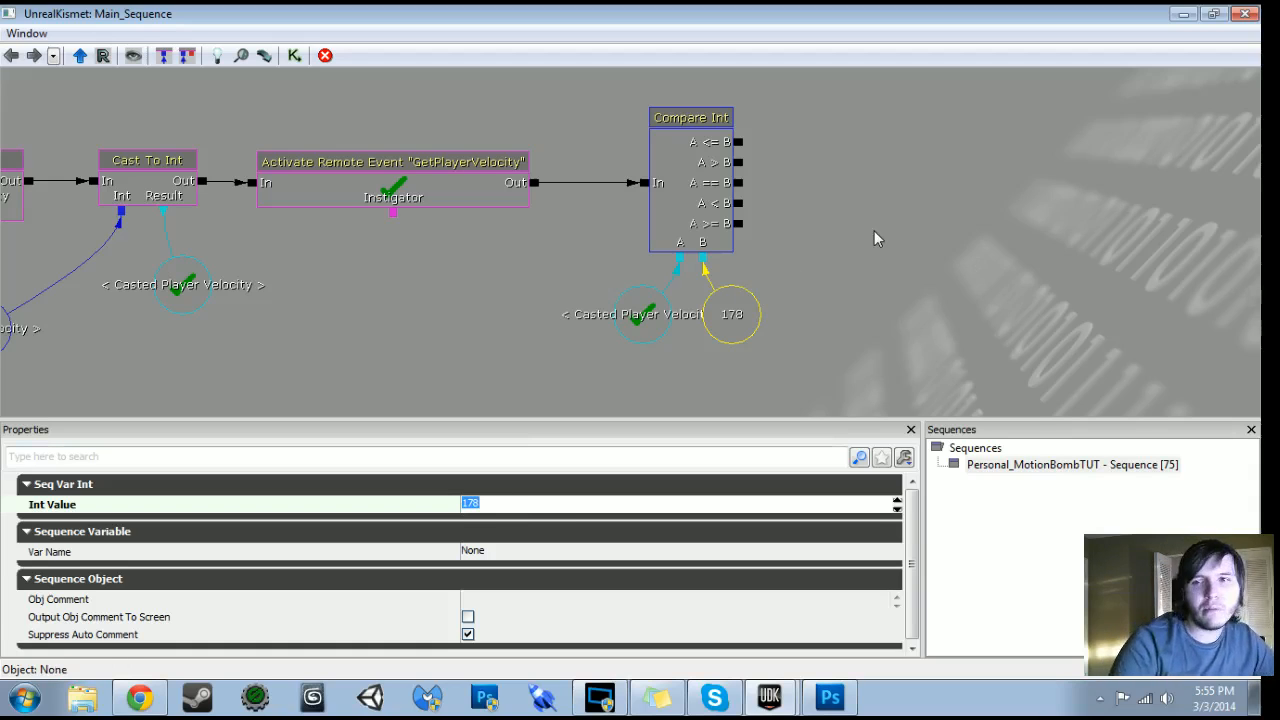
Add a Toggle action beside Compare Int and connect the condition's A > B output to the Toggle's Turn Off input
drag(894, 251, 698, 314)
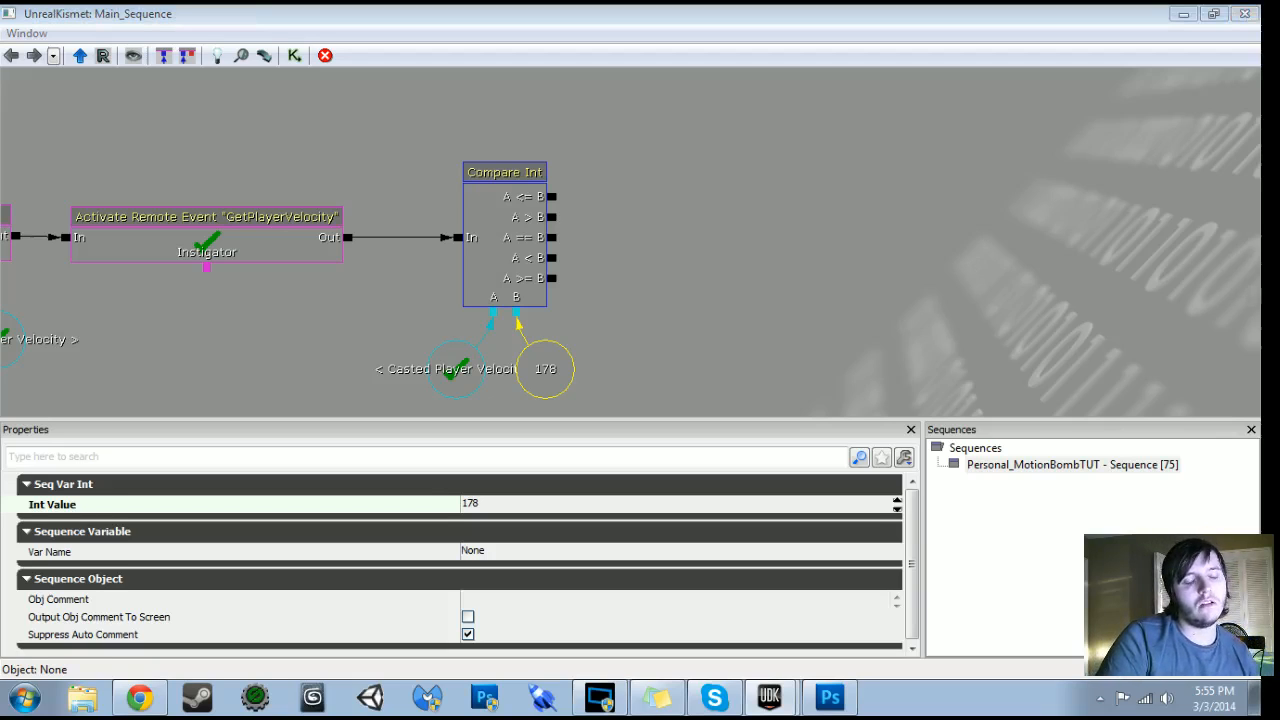
right_click(712, 278)
mouse_move(777, 257)
mouse_move(1040, 662)
click(835, 560)
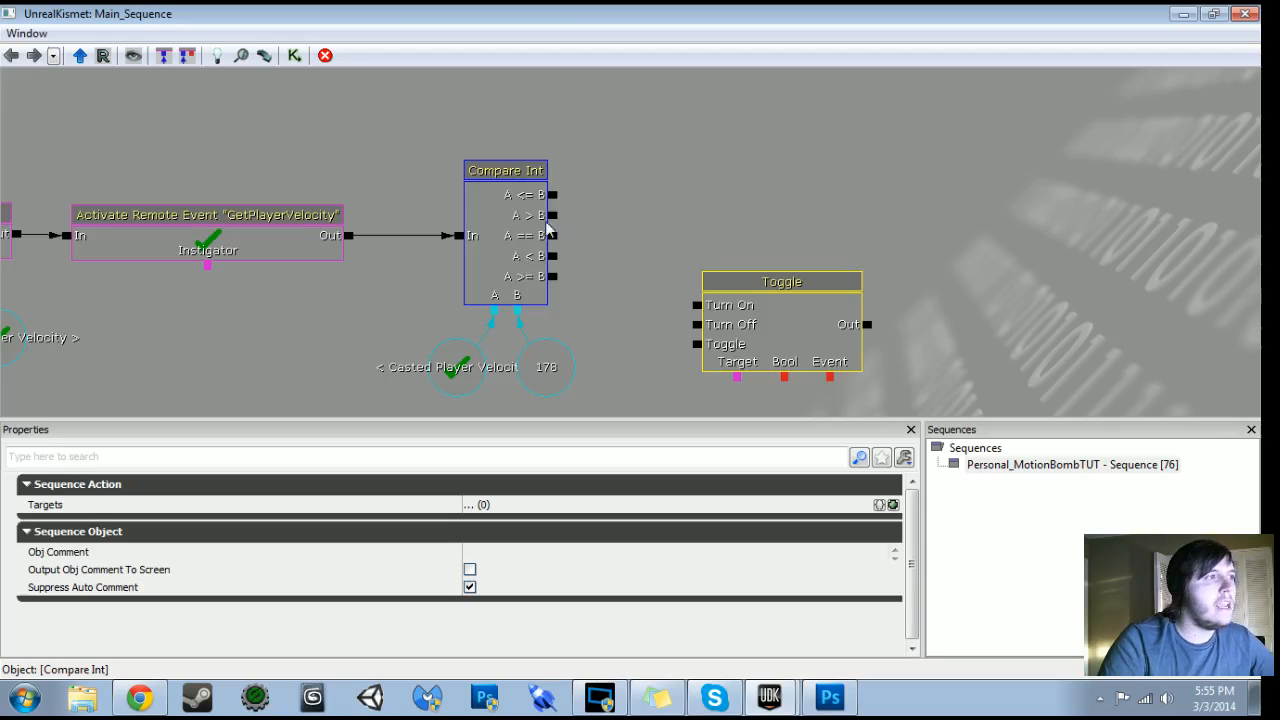
drag(552, 215, 696, 323)
click(802, 354)
drag(779, 353, 769, 237)
Connect the Toggle's Event connector to the TriggerVolume_1 Touch event
scroll(800, 317, down, 6)
drag(800, 317, 1038, 617)
drag(640, 240, 454, 96)
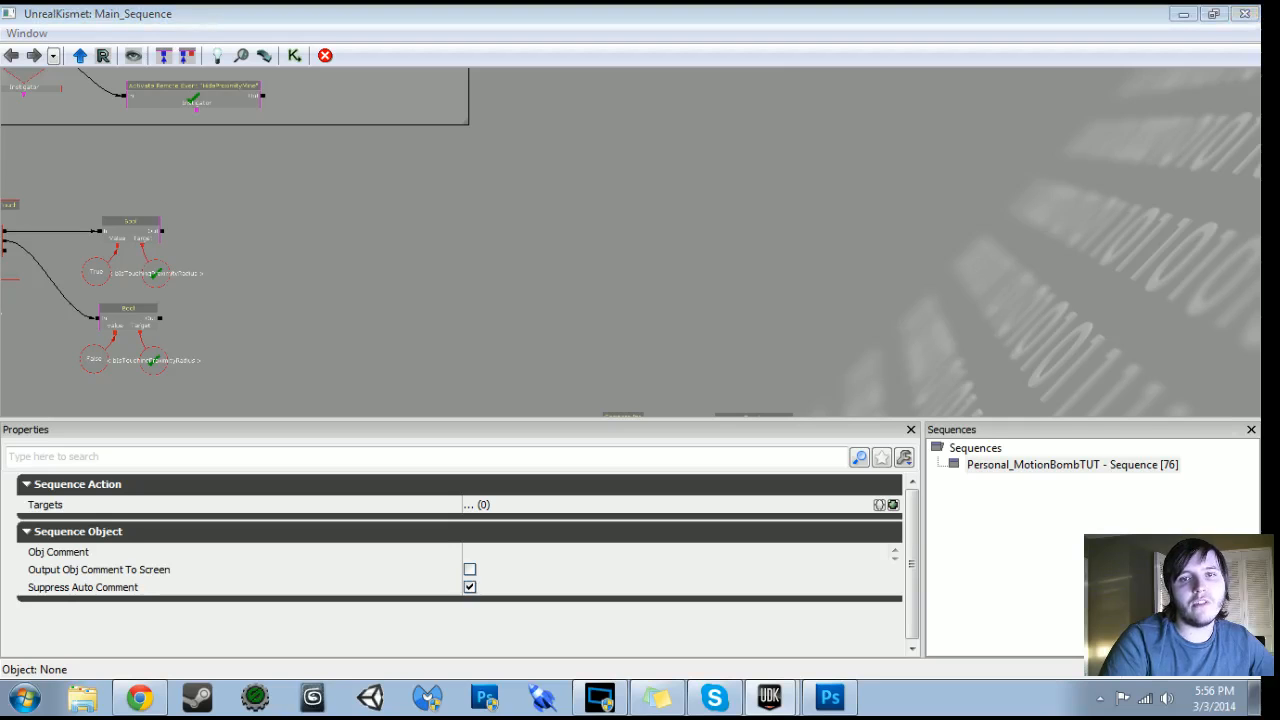
scroll(762, 400, up, 5)
drag(750, 363, 605, 297)
scroll(762, 402, down, 7)
scroll(630, 238, up, 4)
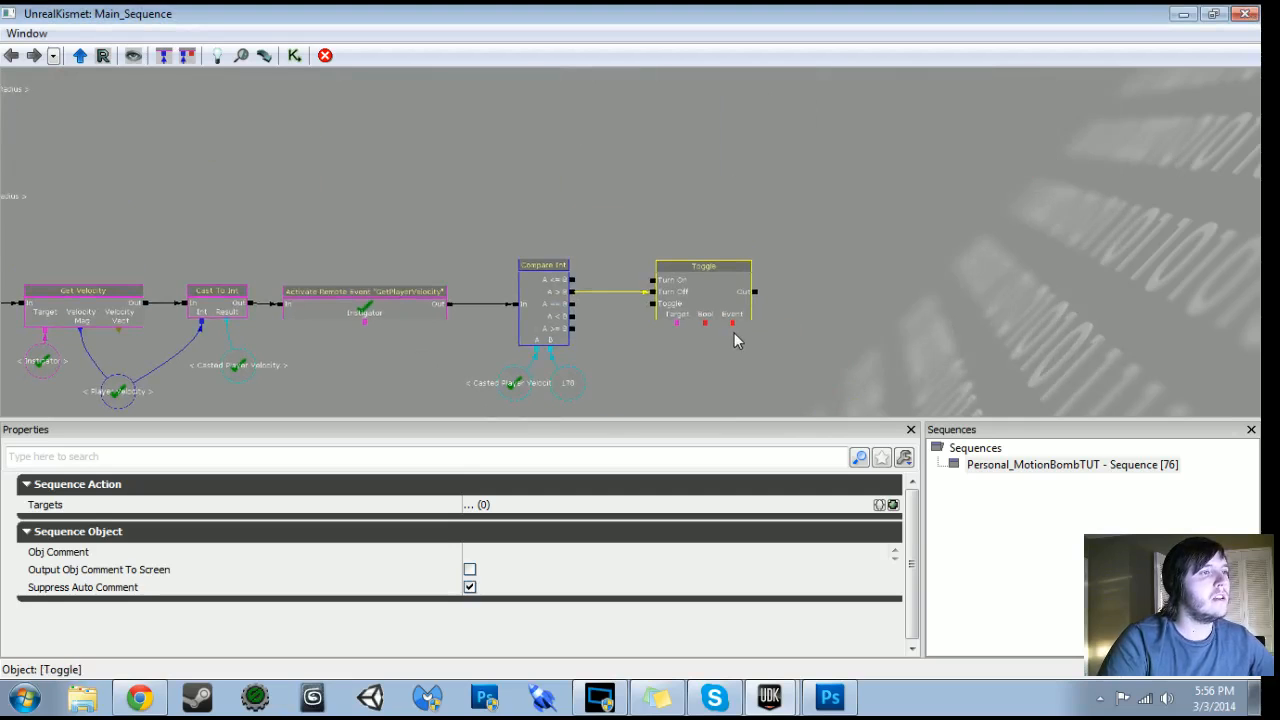
drag(732, 323, 223, 166)
scroll(335, 357, down, 4)
drag(286, 370, 17, 68)
scroll(537, 198, up, 4)
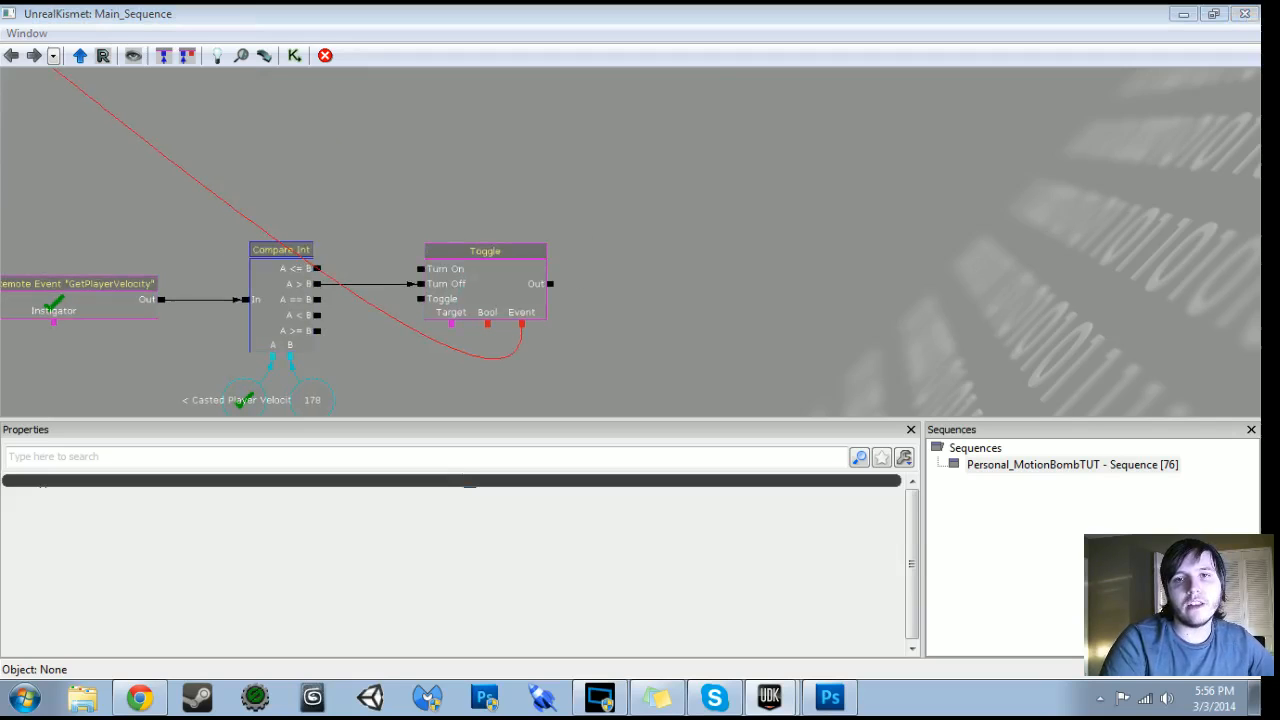
Link the Toggle's Event connector to the proximity radius touch event as well
drag(383, 343, 1176, 369)
scroll(420, 260, down, 5)
drag(980, 388, 492, 230)
scroll(492, 230, up, 5)
drag(598, 249, 121, 188)
drag(640, 419, 614, 363)
scroll(528, 262, down, 4)
scroll(528, 262, up, 5)
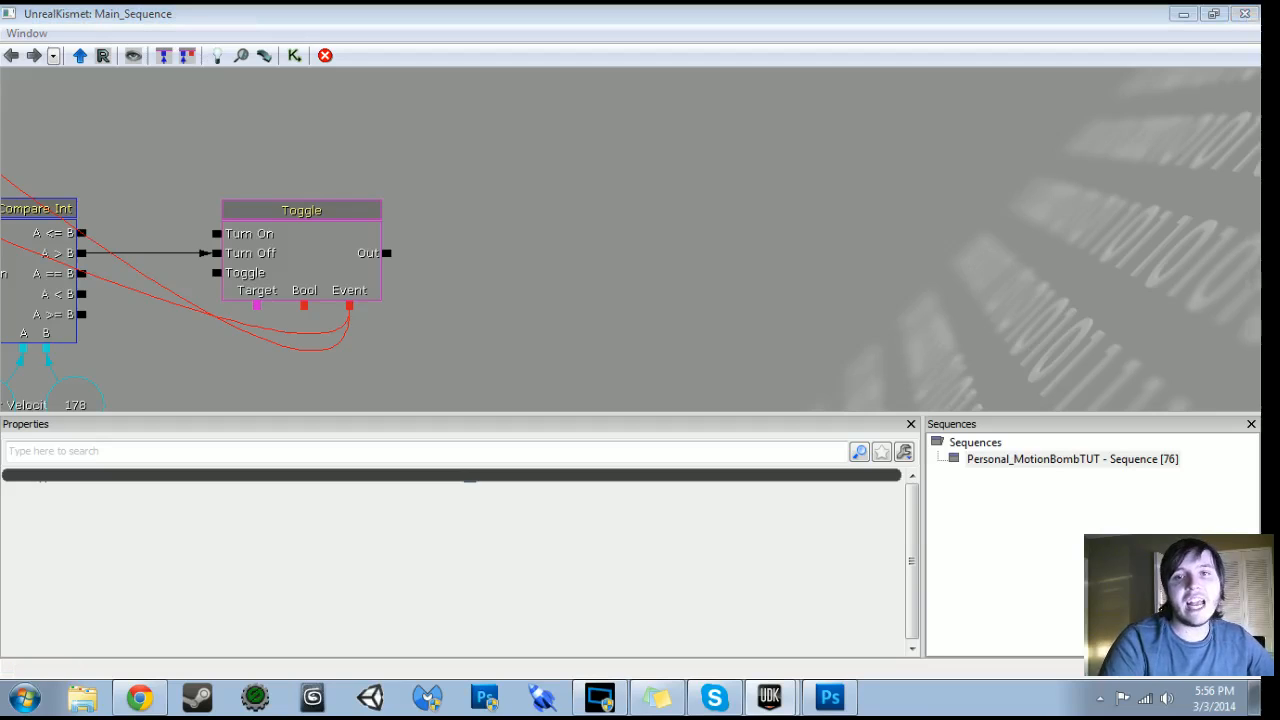
Duplicate the UnhideProximityMine Activate Remote Event action above the Toggle and connect Compare Int's A > B output to its In
drag(552, 261, 791, 350)
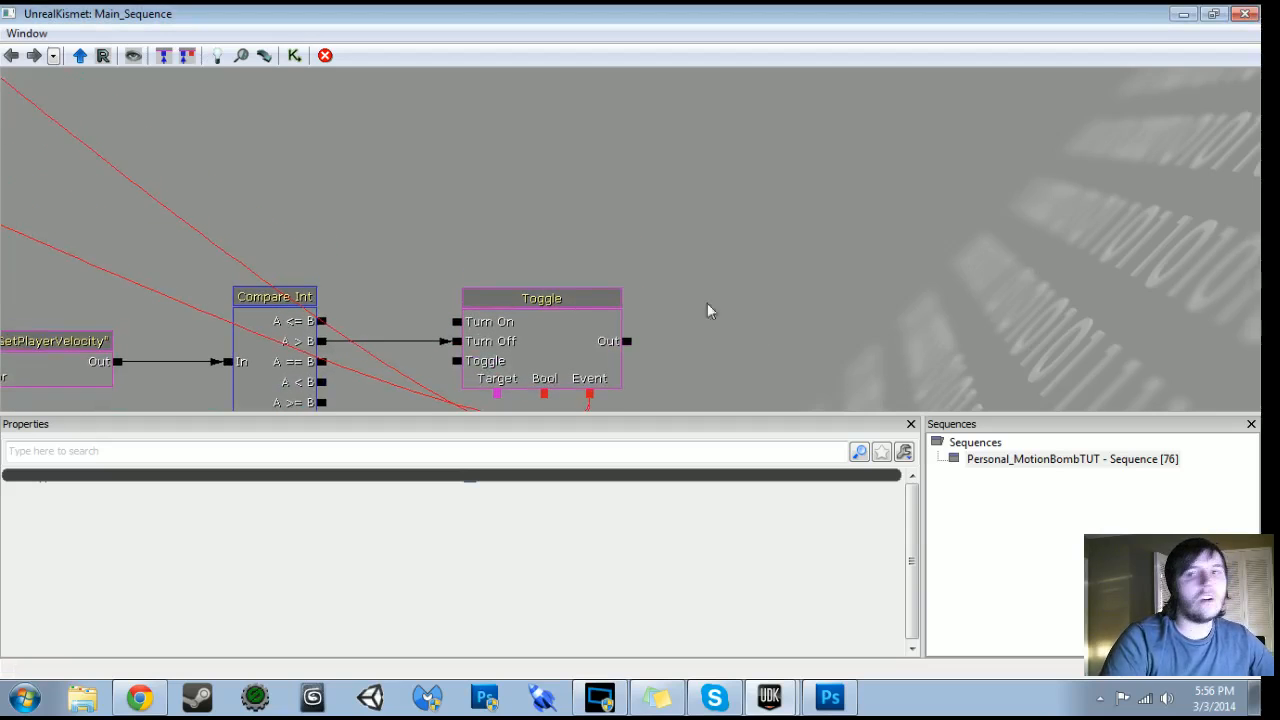
scroll(441, 221, down, 5)
drag(441, 226, 1051, 612)
scroll(1050, 600, up, 5)
click(574, 246)
key(ctrl+c)
key(ctrl+v)
drag(600, 318, 323, 161)
ctrl+drag(490, 113, 870, 203)
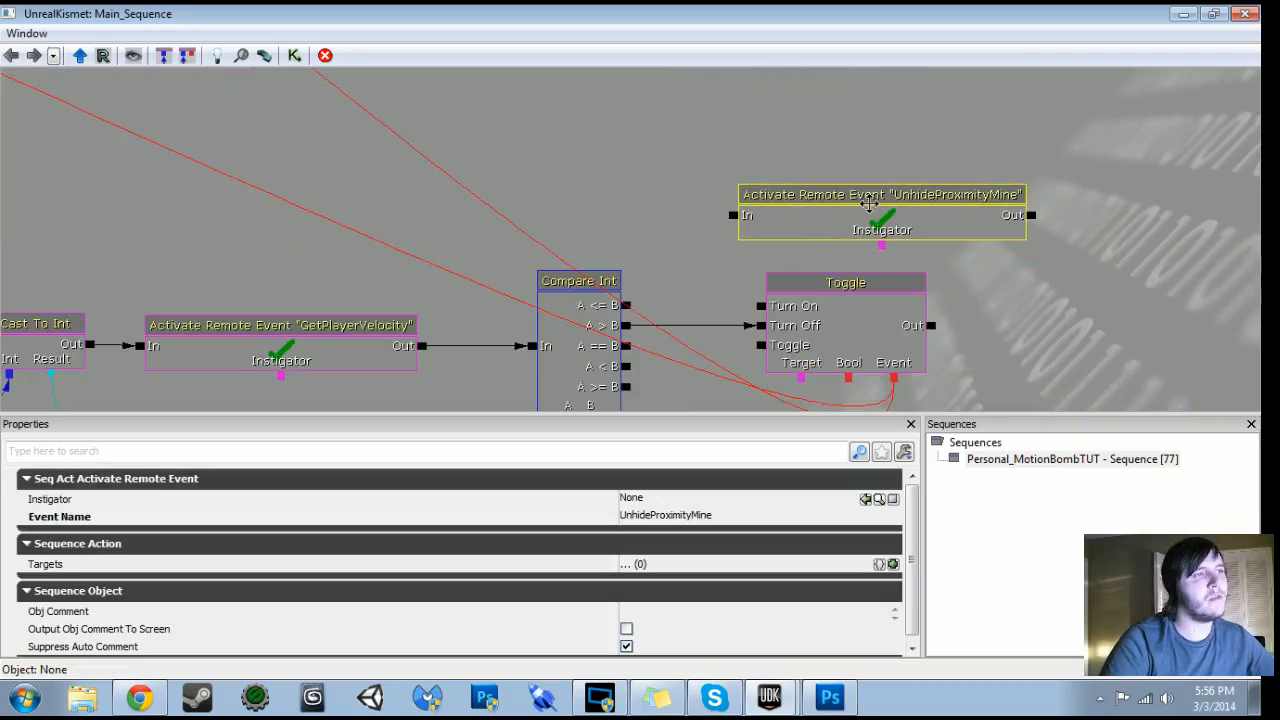
drag(626, 325, 726, 218)
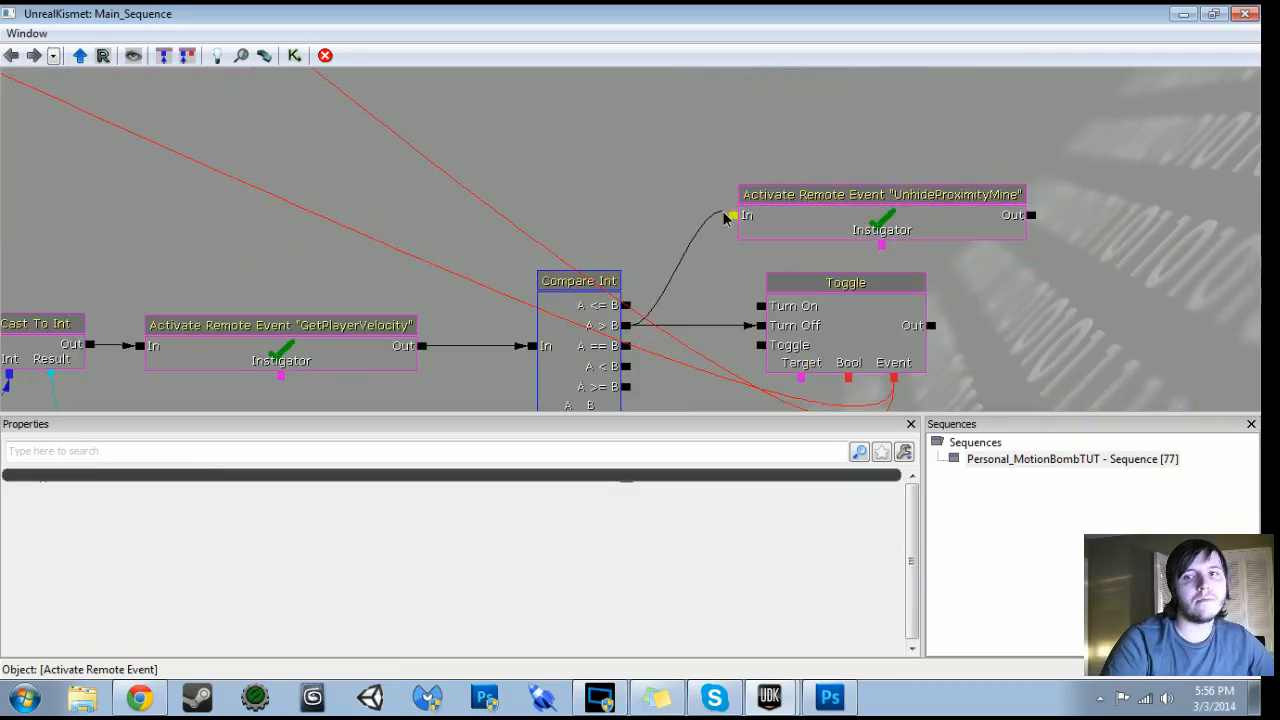
drag(726, 218, 731, 216)
Set an activate delay of 1.0 on the Toggle's Out connector
drag(1137, 337, 775, 223)
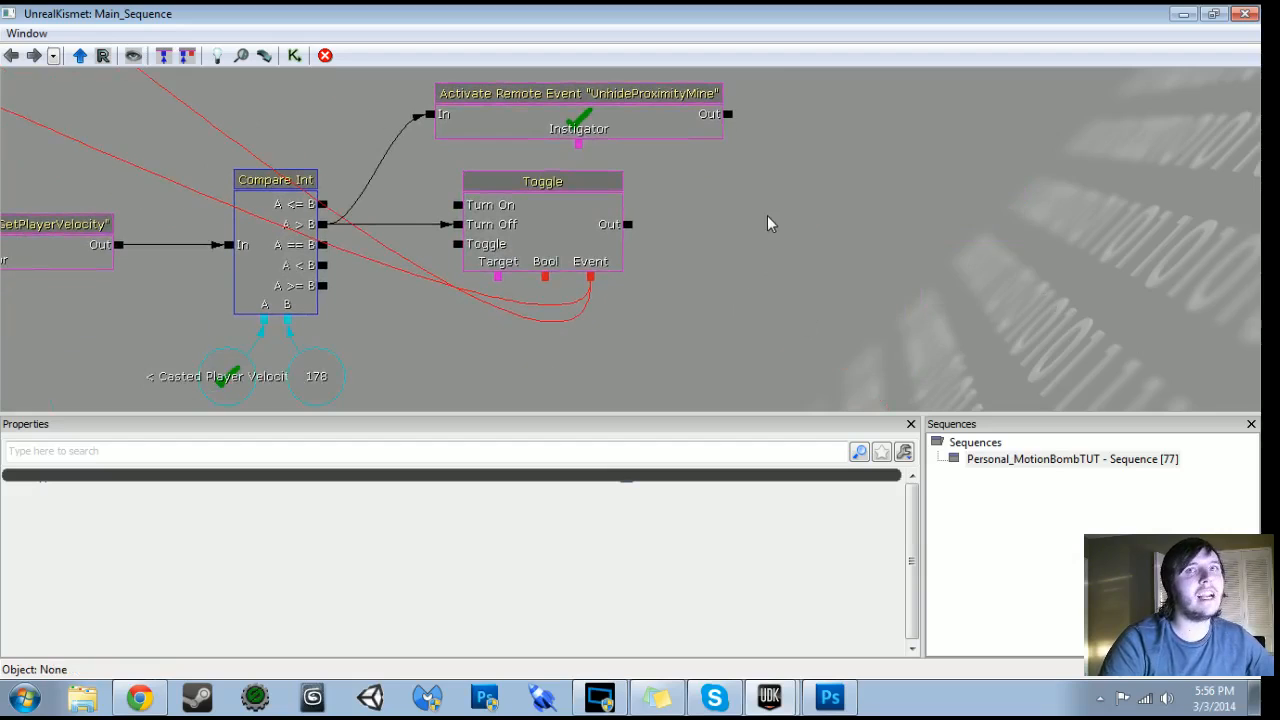
right_click(628, 228)
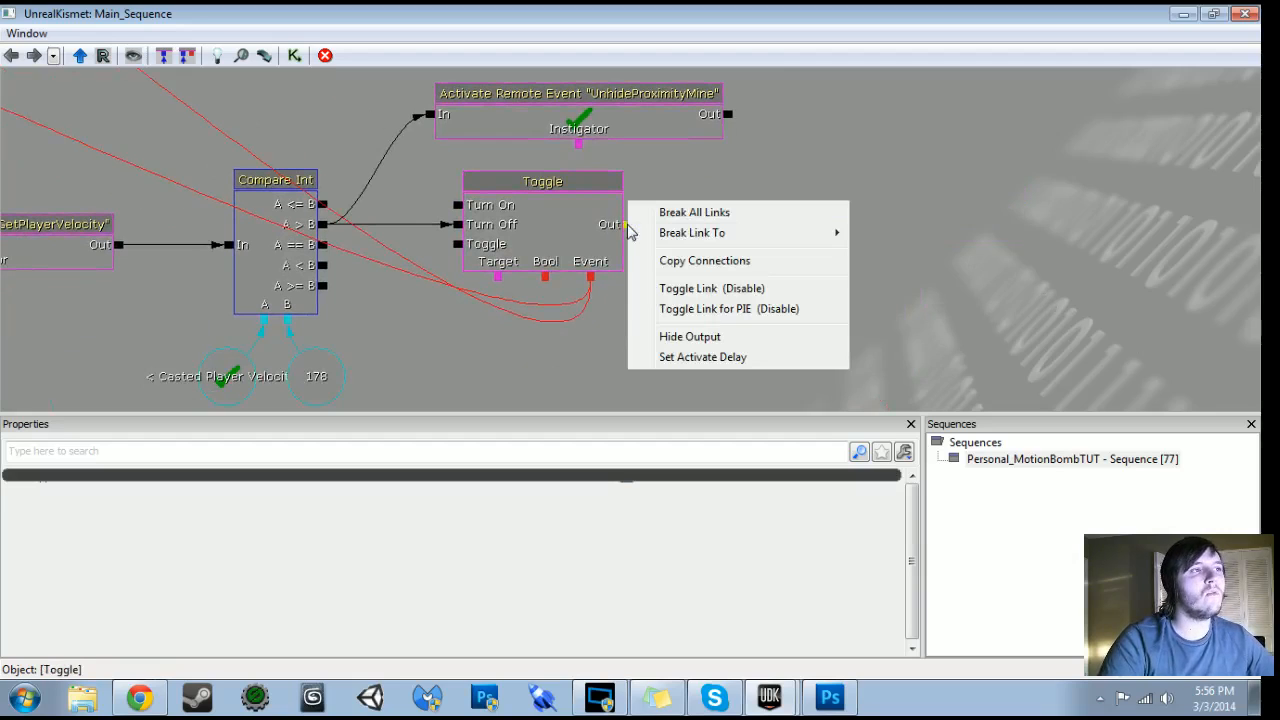
click(705, 357)
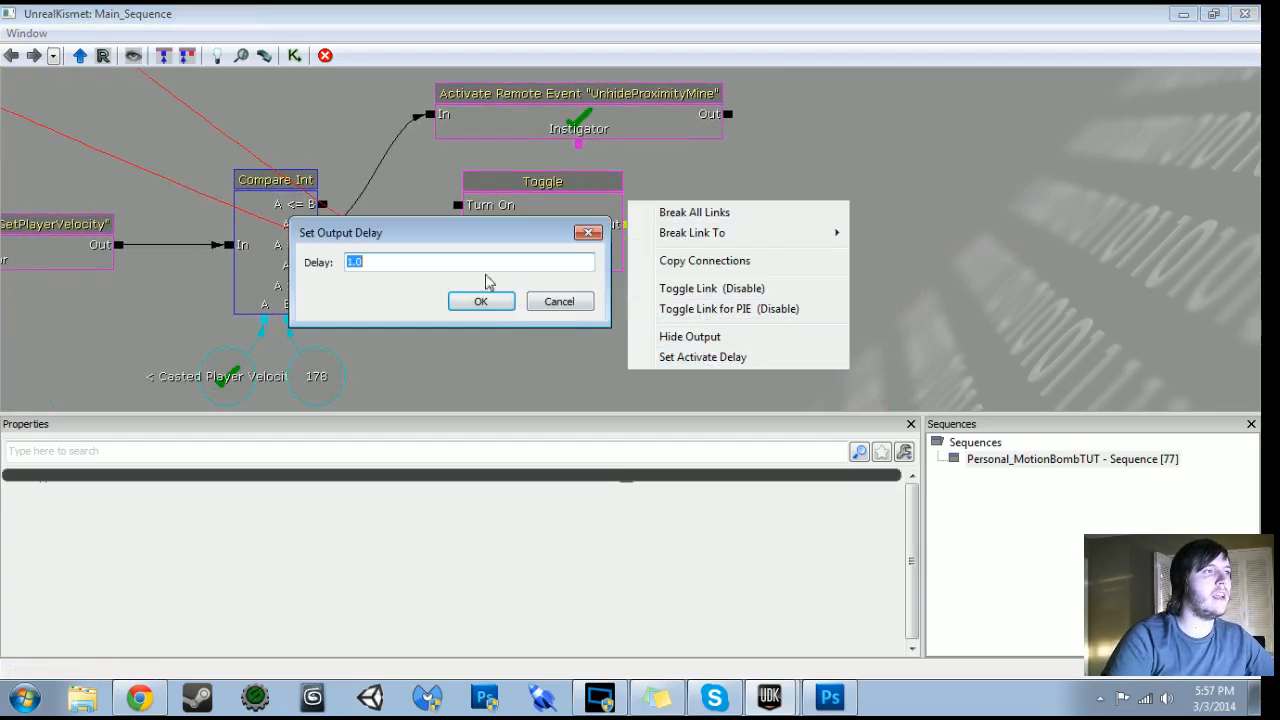
click(487, 299)
drag(611, 310, 456, 348)
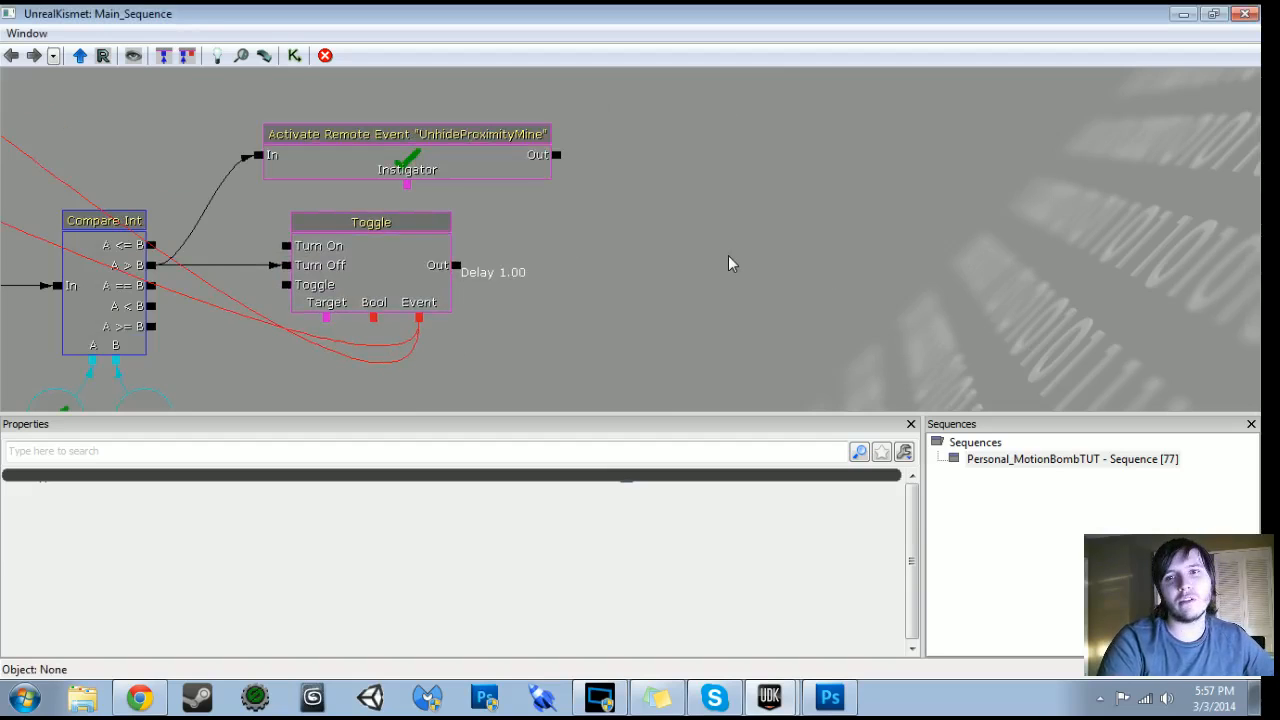
Add a Get Distance action beside the Toggle and connect the Toggle's Out to its In
drag(751, 289, 560, 295)
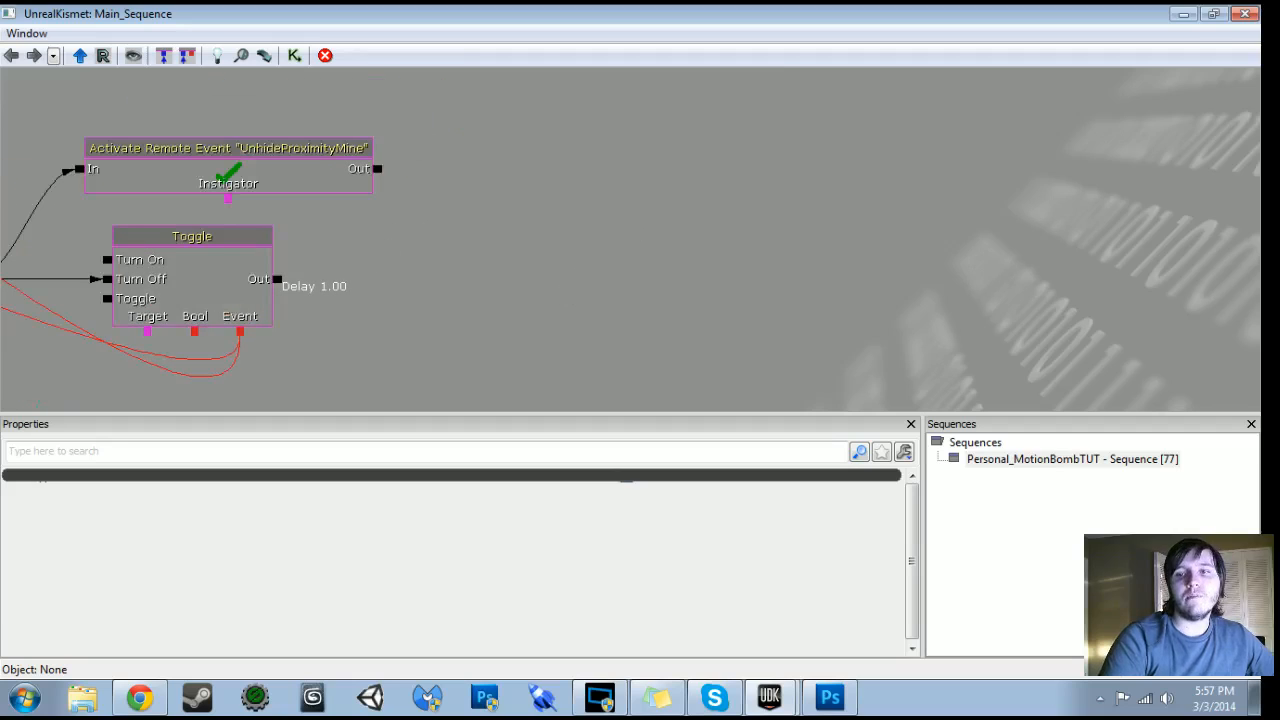
drag(466, 209, 508, 253)
right_click(524, 262)
mouse_move(600, 267)
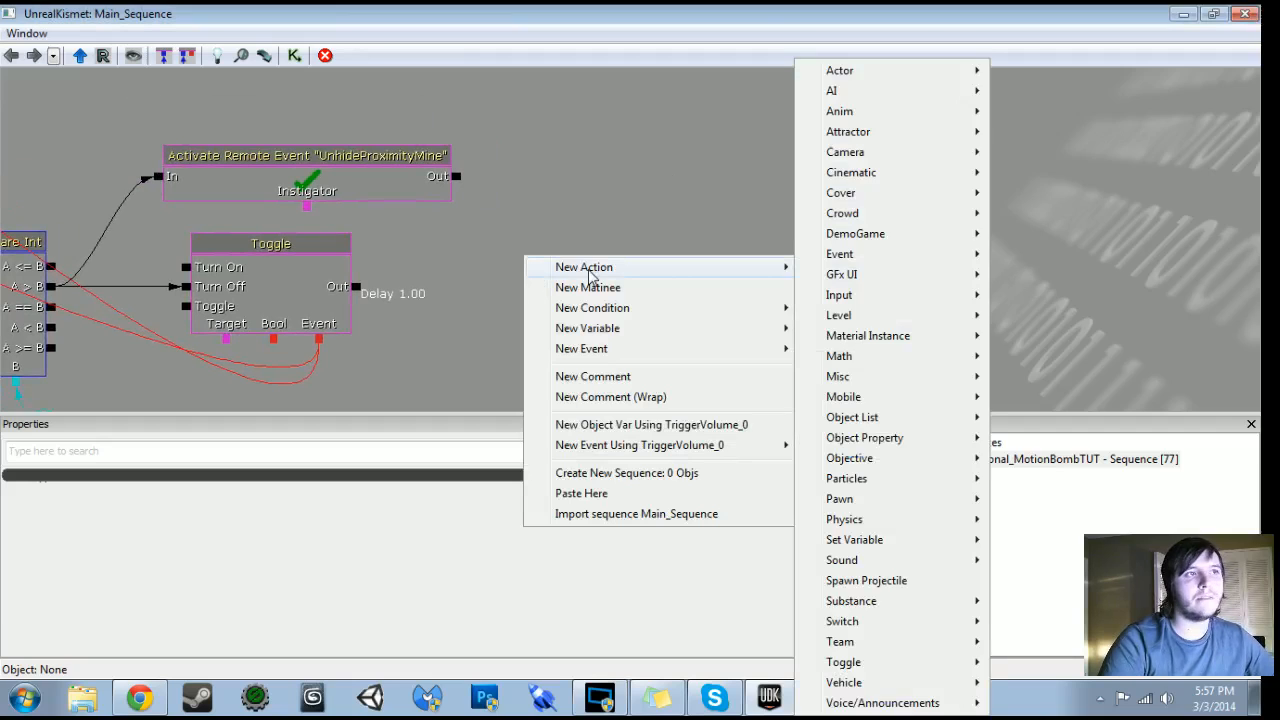
mouse_move(907, 80)
click(1046, 192)
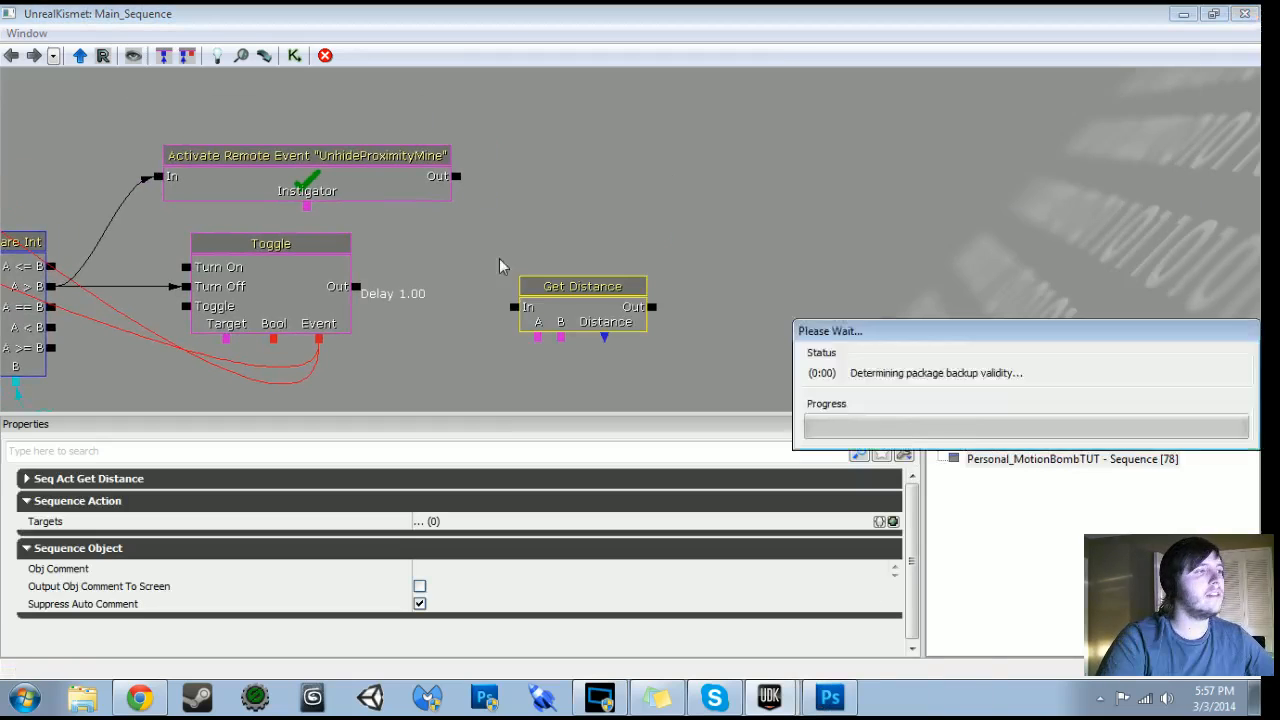
drag(356, 286, 539, 295)
Duplicate the named Instigator variable and place the copy below Get Distance
drag(417, 357, 1122, 304)
scroll(951, 274, down, 2)
scroll(648, 310, down, 2)
drag(948, 303, 1246, 295)
click(564, 303)
key(ctrl+c)
key(ctrl+v)
drag(542, 347, 46, 360)
ctrl+drag(144, 281, 974, 285)
Duplicate the InterpActor_5 variable below Get Distance, with the Instigator copy linked to connector A and InterpActor_5 to B
scroll(974, 285, down, 3)
drag(763, 214, 1109, 525)
scroll(600, 240, up, 3)
drag(706, 127, 706, 163)
click(697, 163)
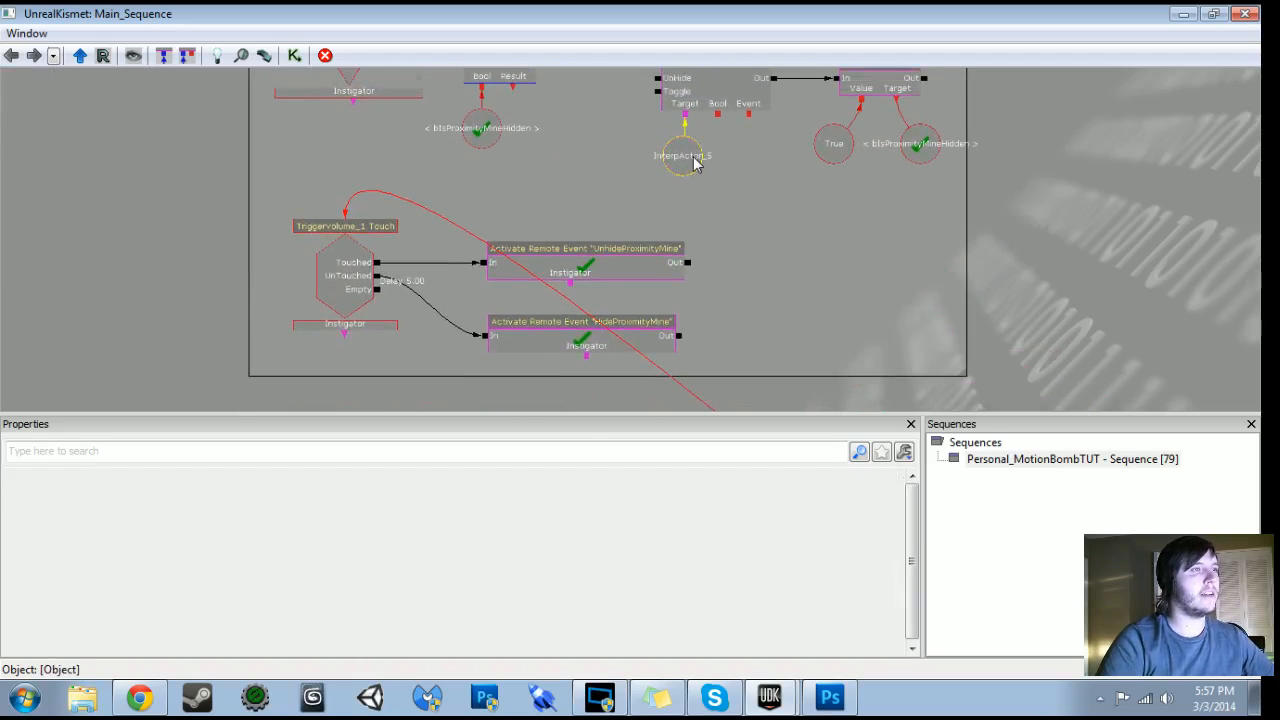
key(ctrl+c)
key(ctrl+v)
drag(836, 268, 293, 160)
ctrl+drag(110, 172, 1010, 262)
drag(1003, 212, 642, 274)
click(1030, 264)
scroll(1003, 256, up, 3)
click(745, 340)
click(669, 330)
key(ctrl+c)
key(ctrl+v)
ctrl+drag(656, 280, 731, 329)
key(Delete)
Duplicate the Instigator variable below Get Distance and place the copy beside the InterpActor_5 variable
click(611, 290)
key(ctrl+c)
key(ctrl+v)
ctrl+drag(642, 292, 725, 344)
Set the copied variable's expected type to SeqVar_Float and name to Player Distance, and link it to Get Distance's Distance connector
click(627, 500)
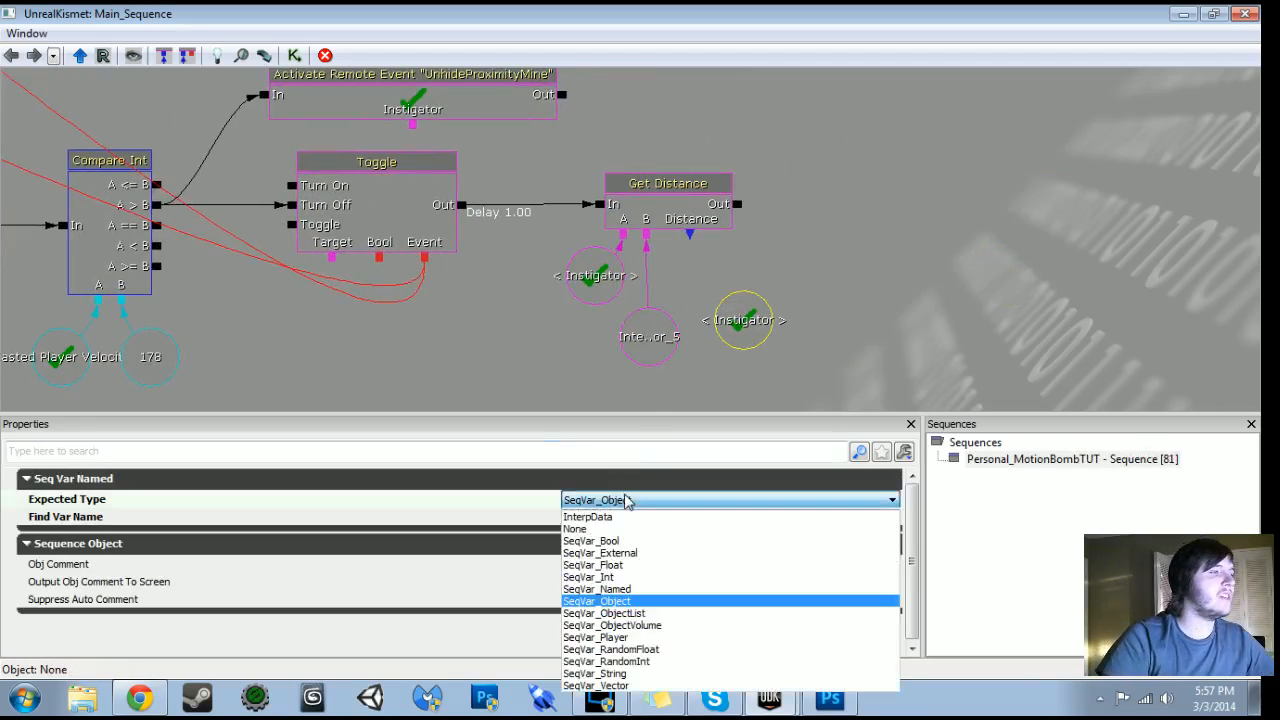
click(634, 565)
click(612, 516)
text(Pla)
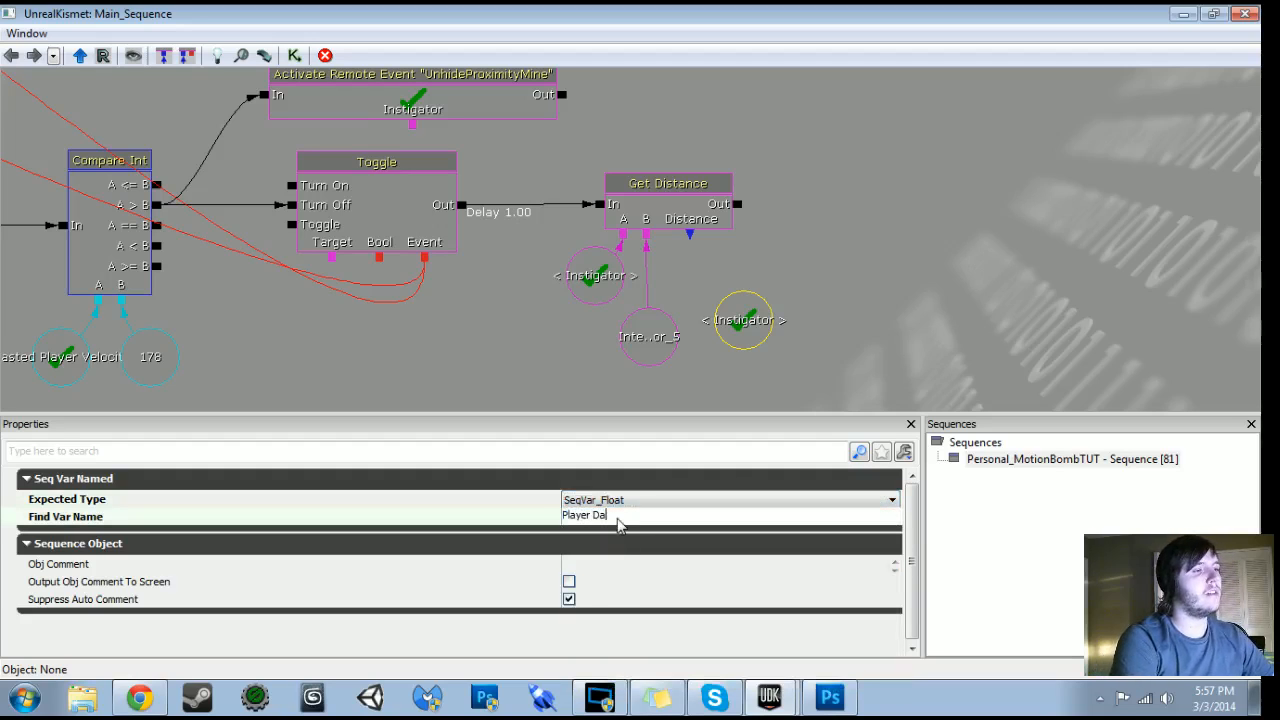
text(yer Distance)
key(Return)
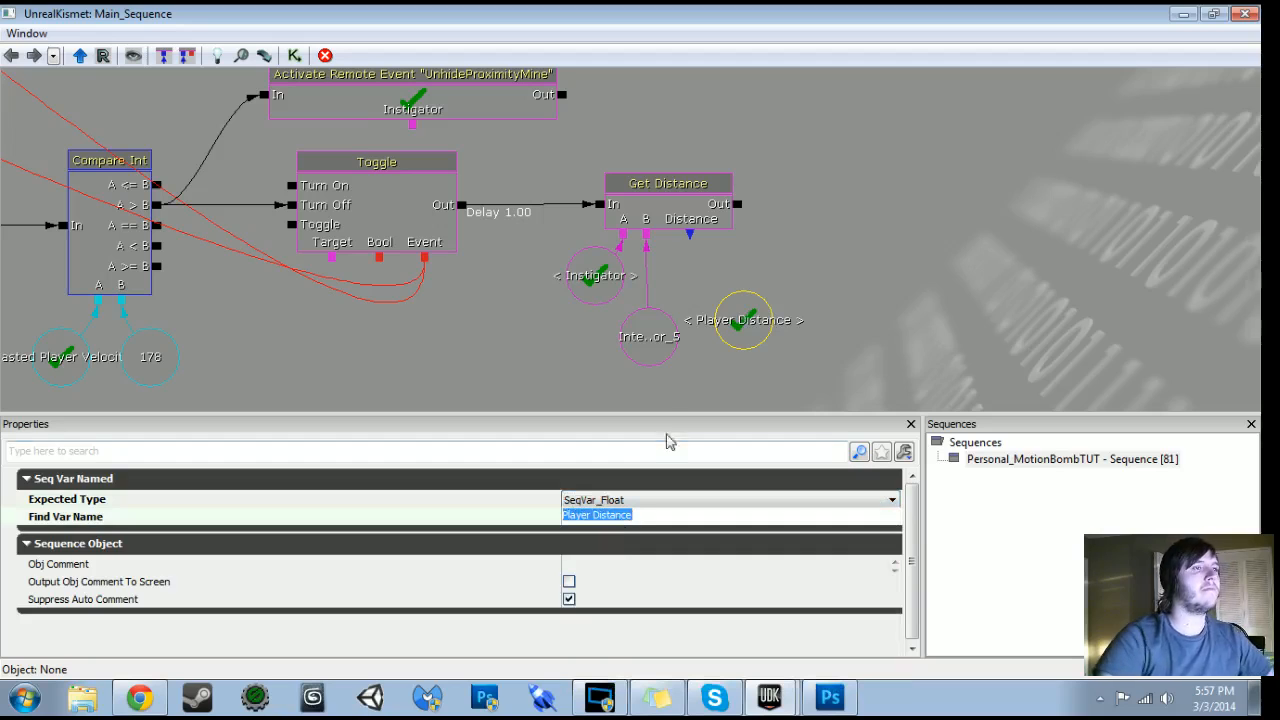
drag(689, 236, 728, 308)
click(728, 308)
Add a Cast To Int action fed by Get Distance's Out and connect its Int connector to the Player Distance variable
drag(907, 279, 507, 294)
right_click(542, 230)
mouse_move(591, 243)
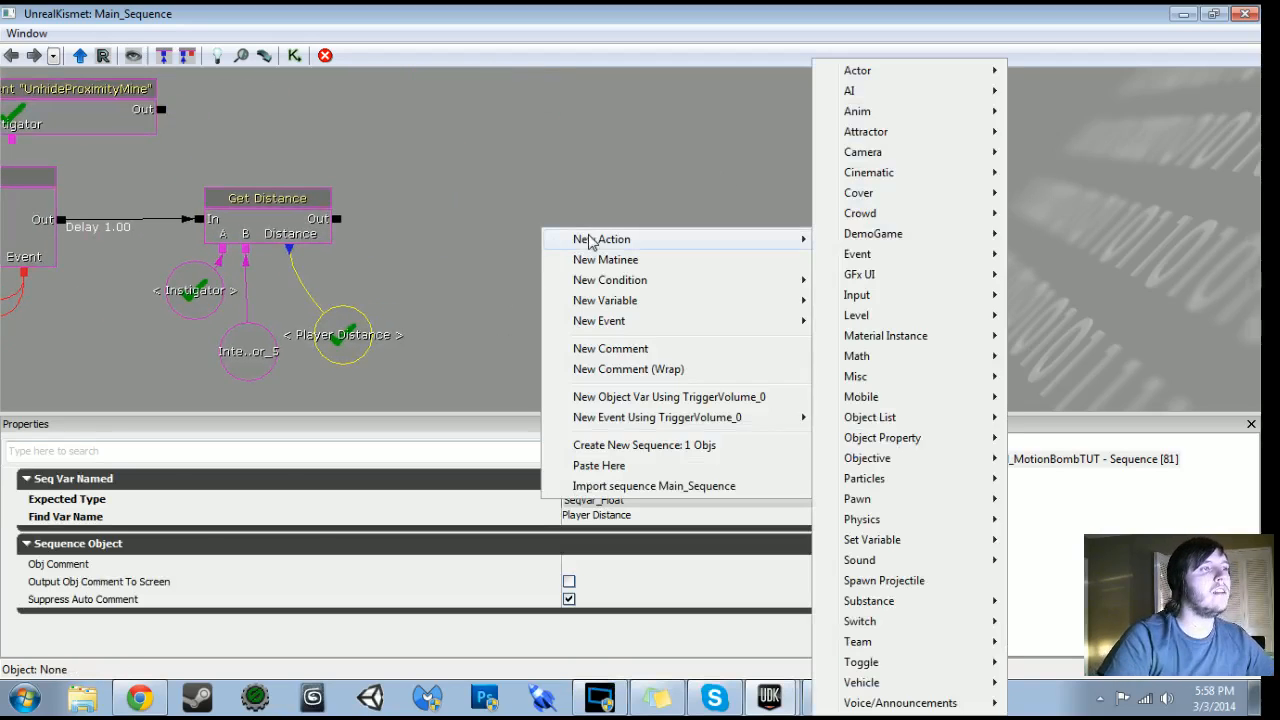
mouse_move(856, 356)
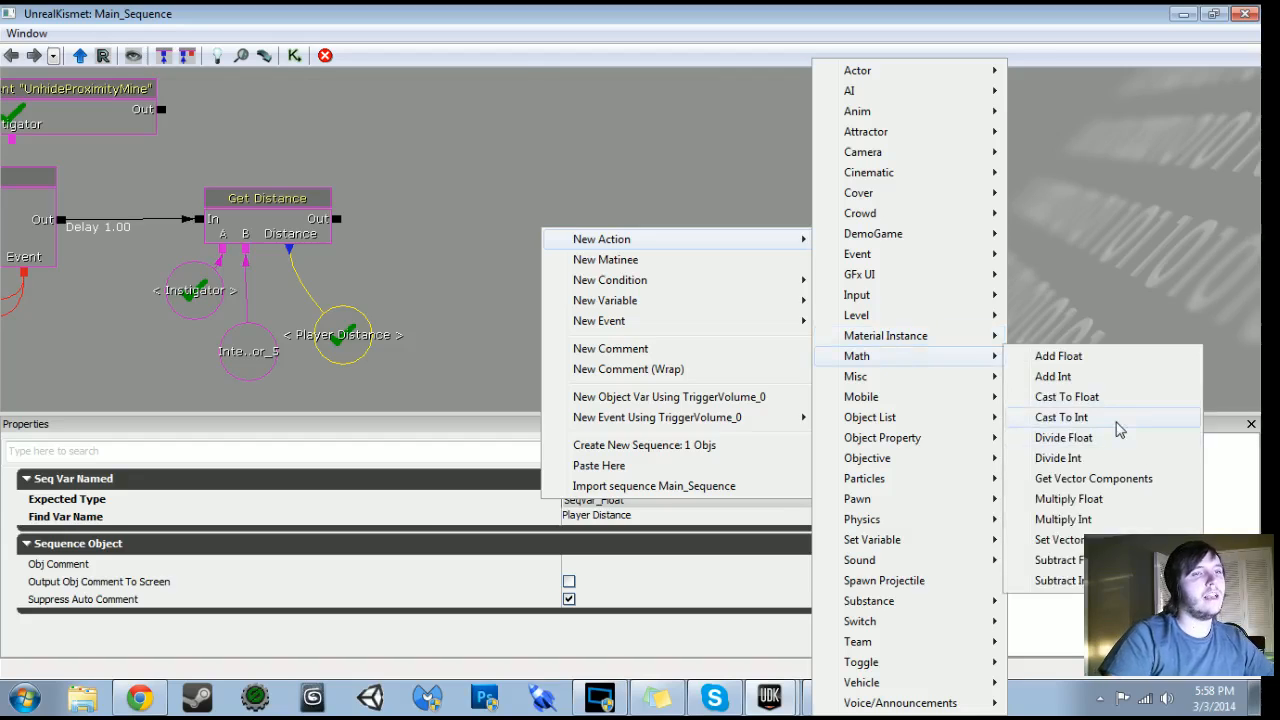
click(1122, 423)
drag(337, 219, 352, 332)
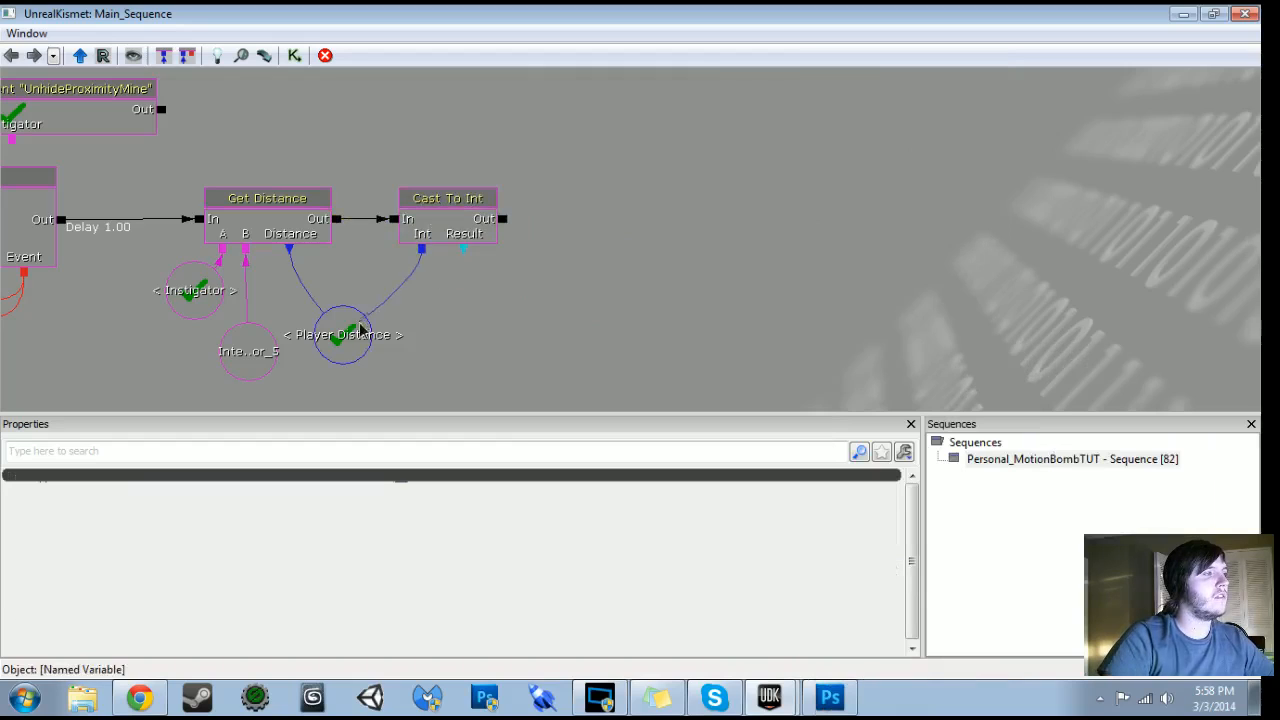
Duplicate the Player Distance variable and place the copy below Cast To Int
click(360, 336)
key(ctrl+c)
key(ctrl+v)
ctrl+drag(643, 272, 455, 323)
Make the copied variable a SeqVar_Int named Casted Player Distance and connect Cast To Int's Result to it
click(616, 500)
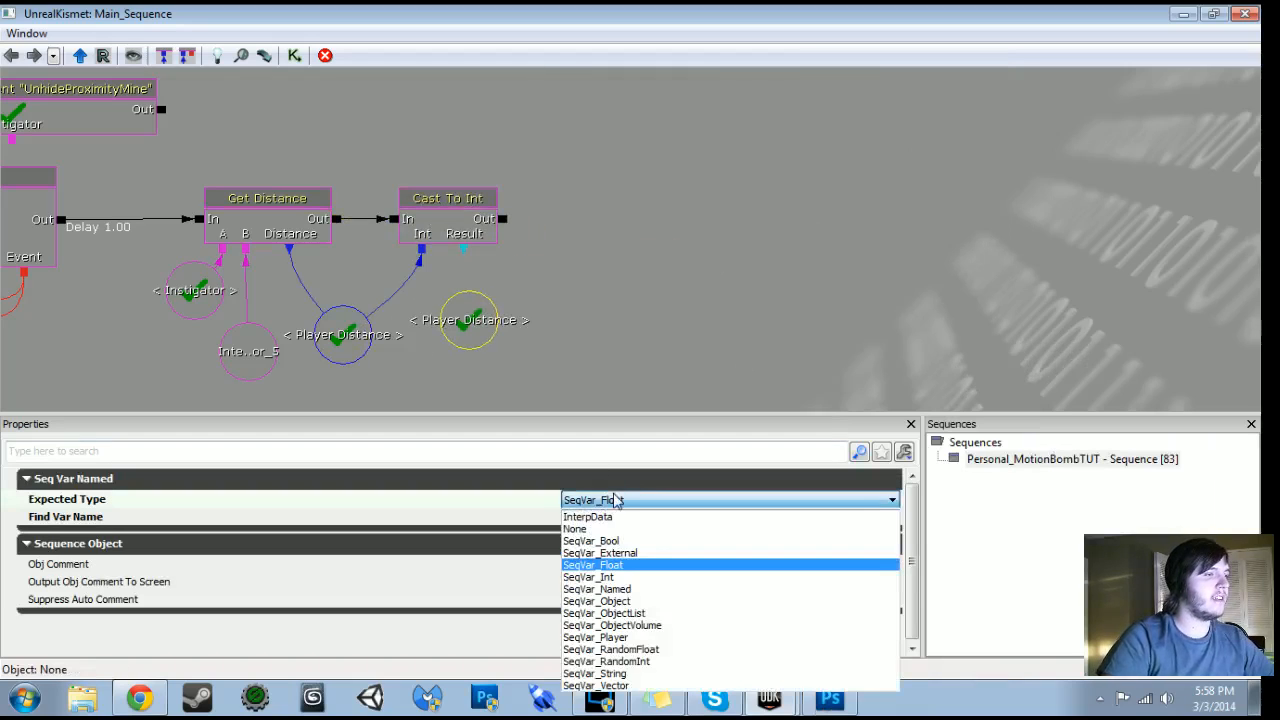
click(614, 593)
click(616, 502)
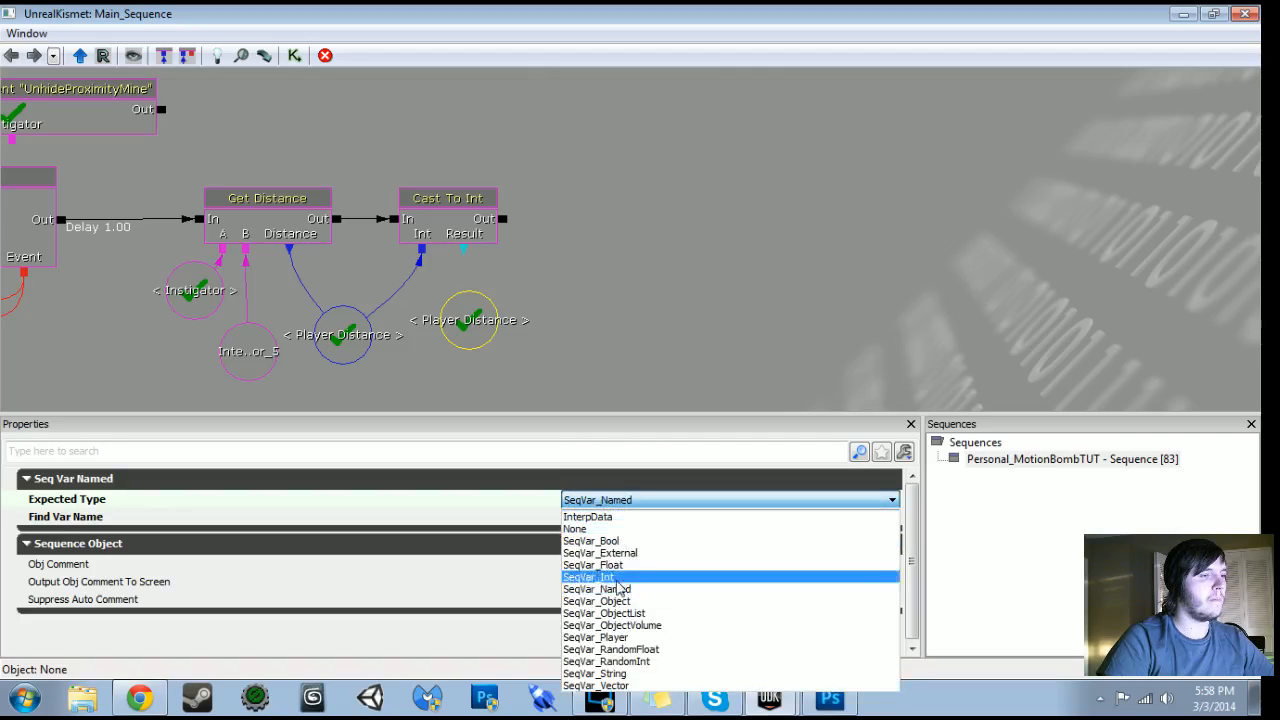
click(603, 556)
click(602, 518)
text(Caste)
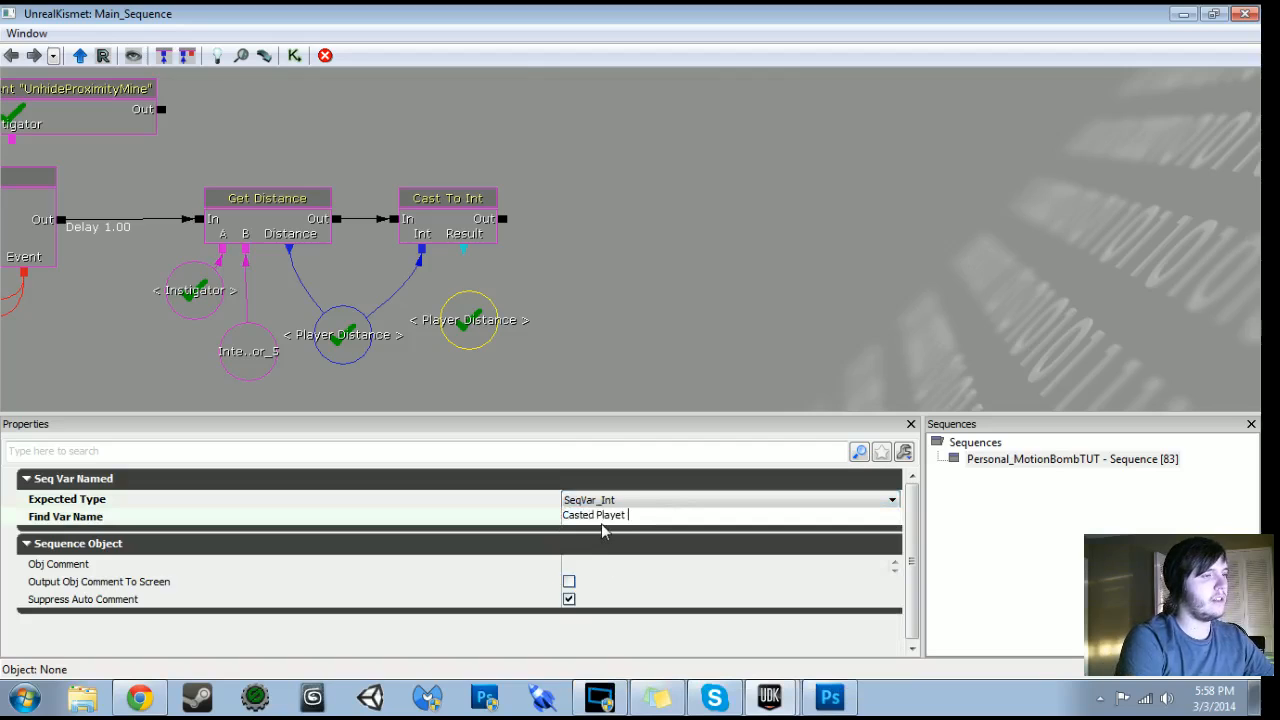
text(d Player Distance)
key(Return)
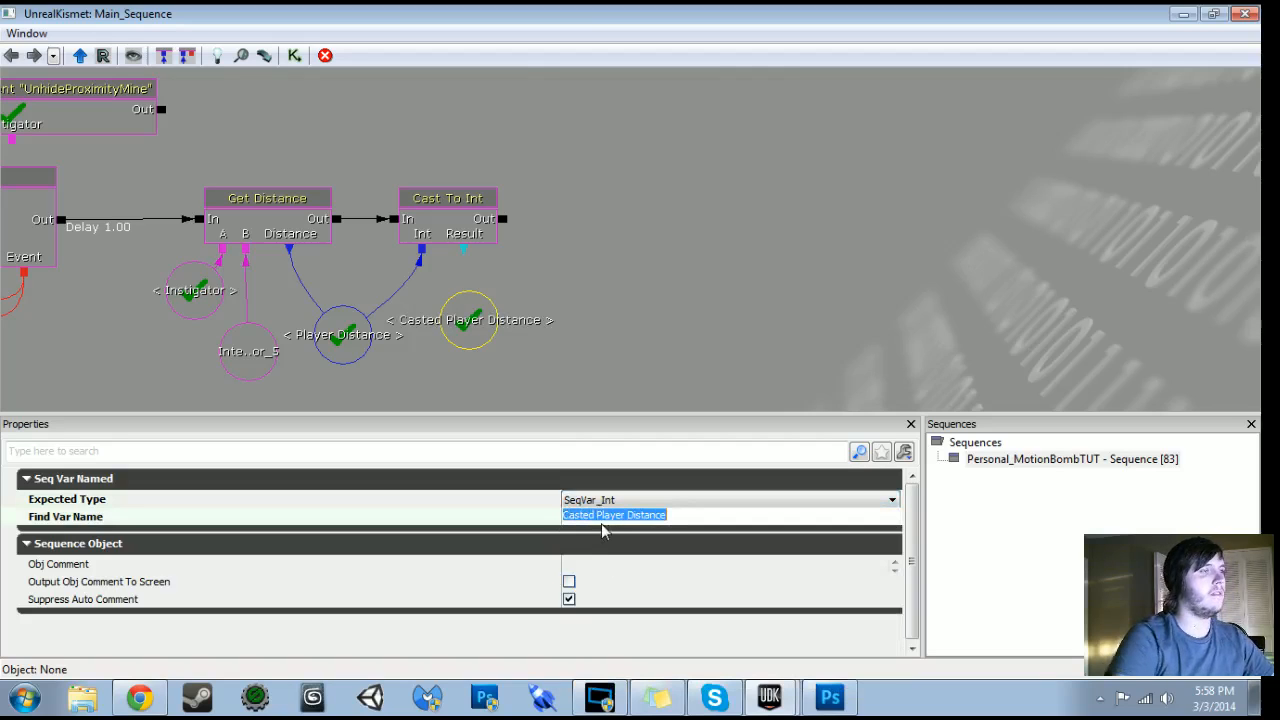
drag(465, 251, 470, 304)
Add a Compare Int condition beside the distance Cast To Int and connect the cast's Out to its In
drag(632, 268, 547, 298)
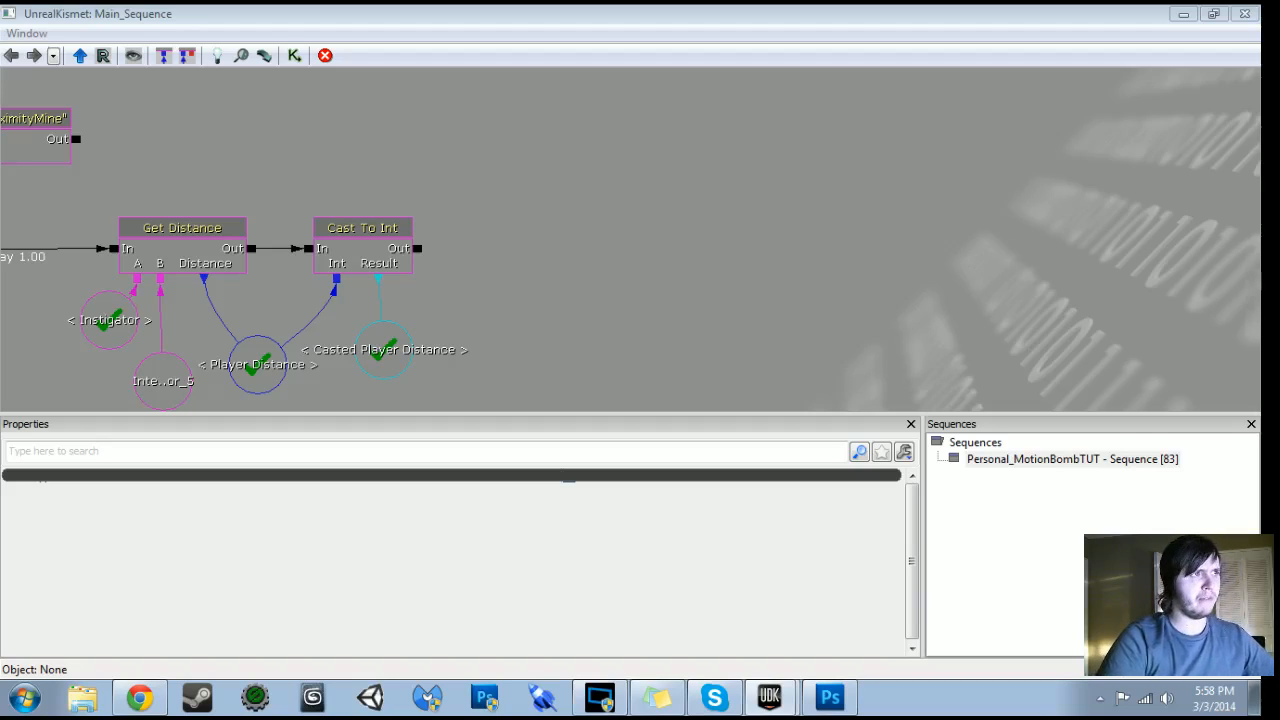
right_click(626, 268)
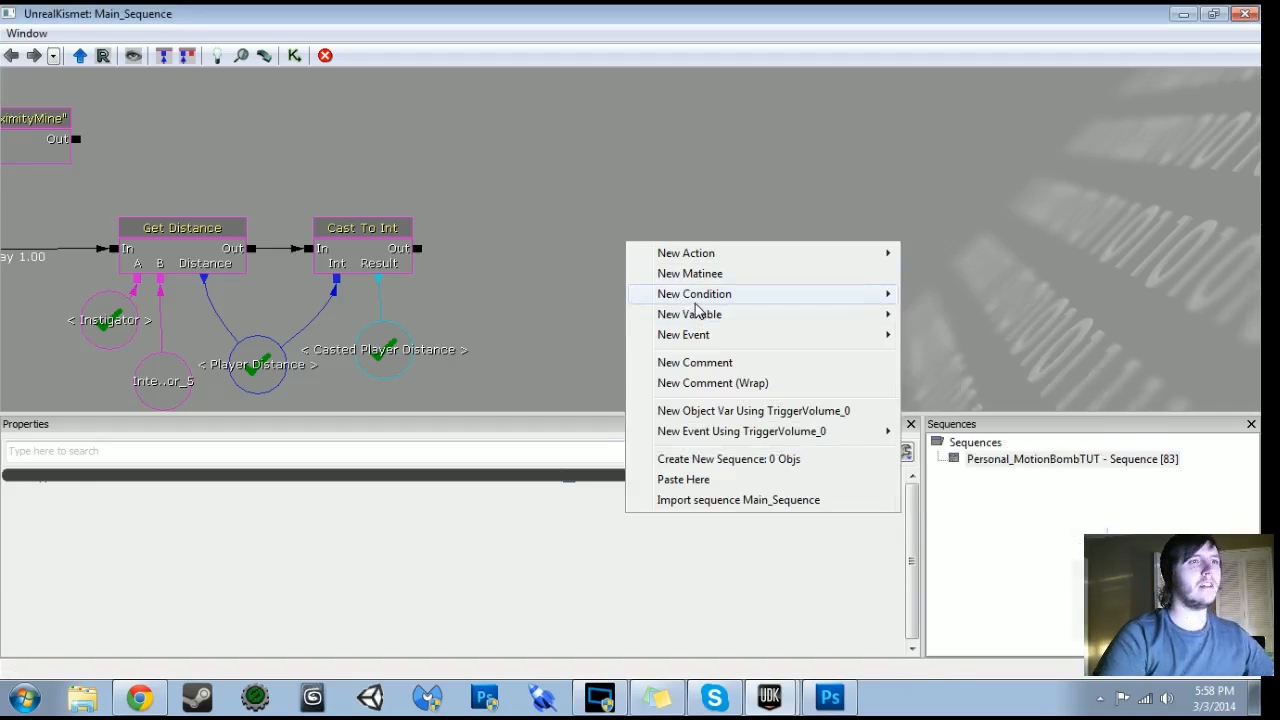
mouse_move(697, 300)
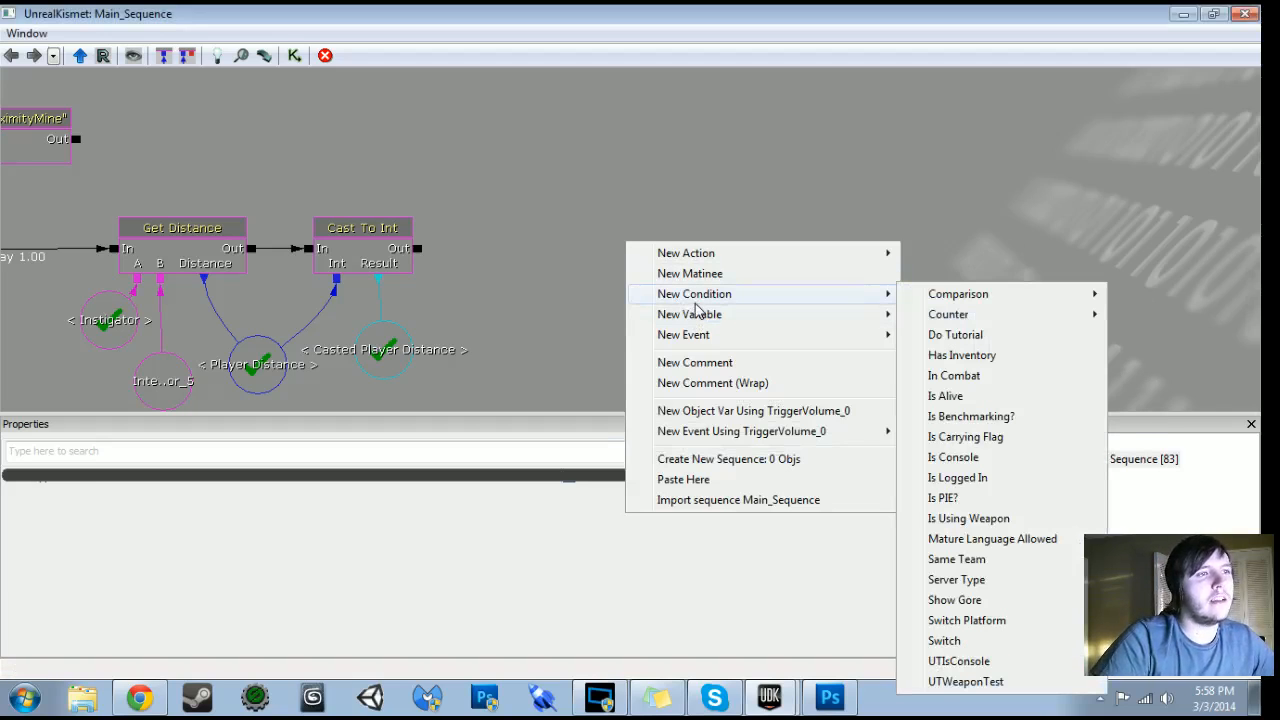
mouse_move(1071, 289)
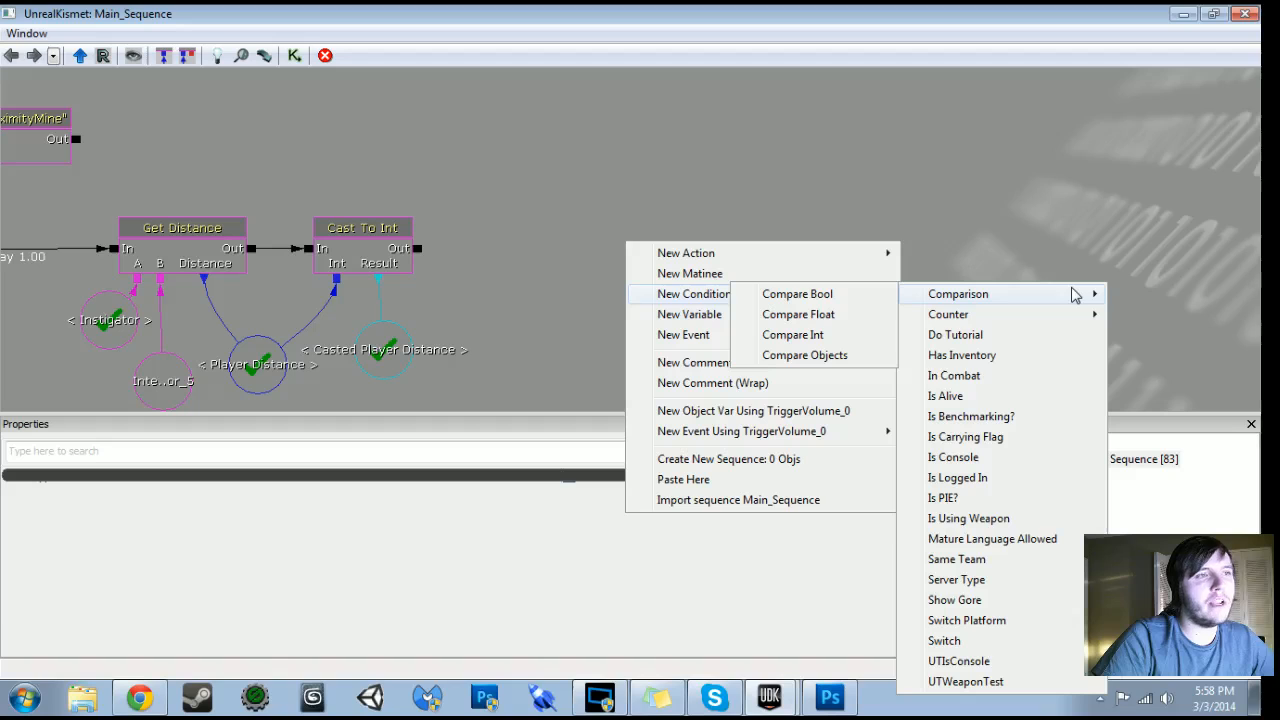
click(812, 337)
click(606, 704)
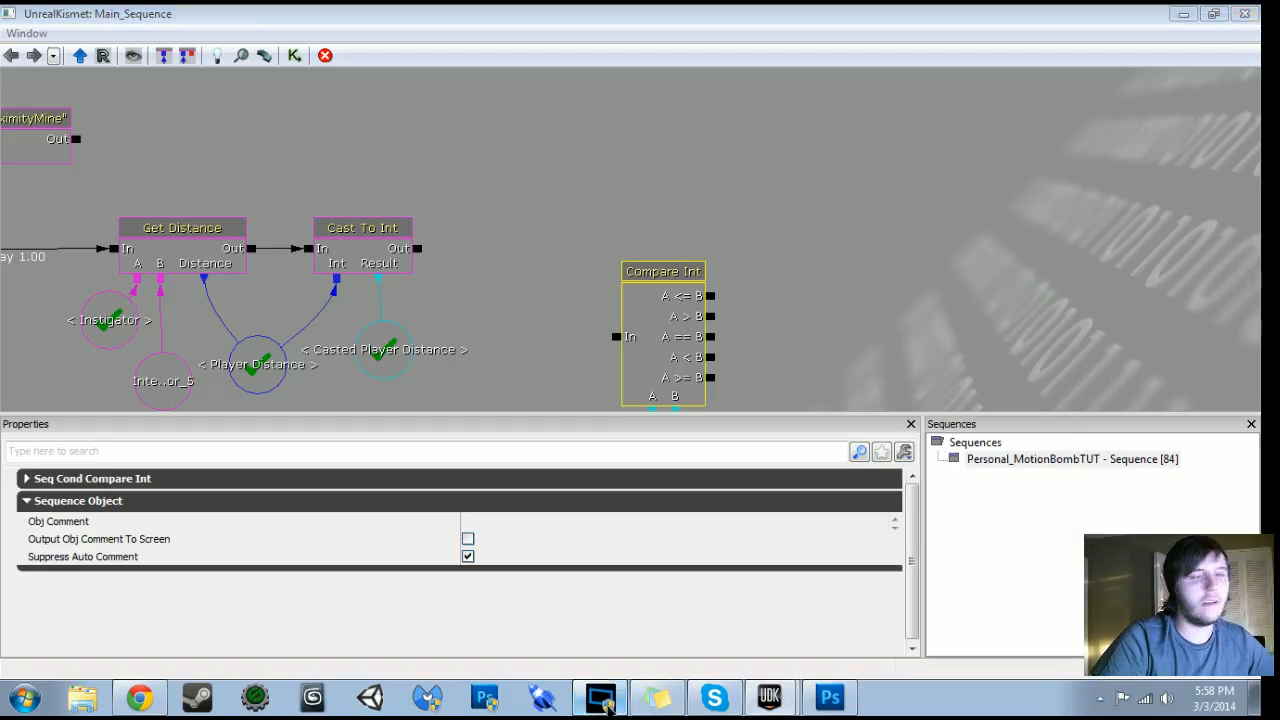
click(606, 706)
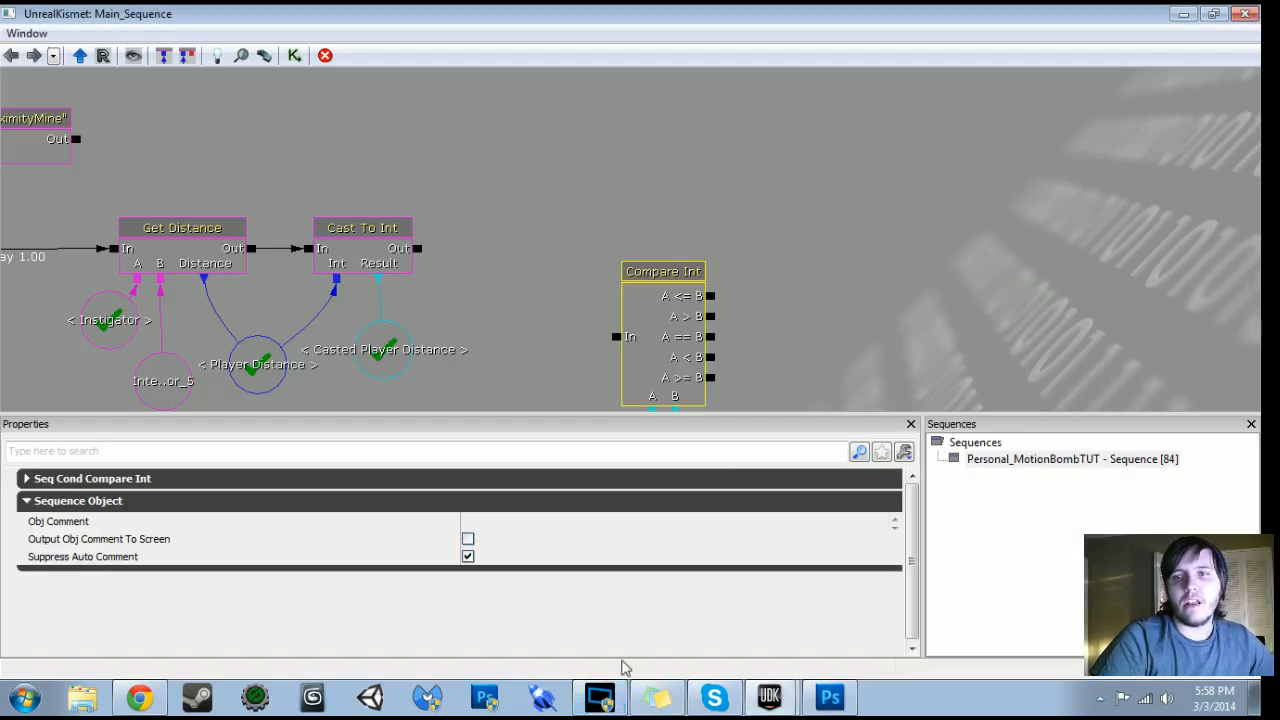
ctrl+drag(660, 340, 565, 253)
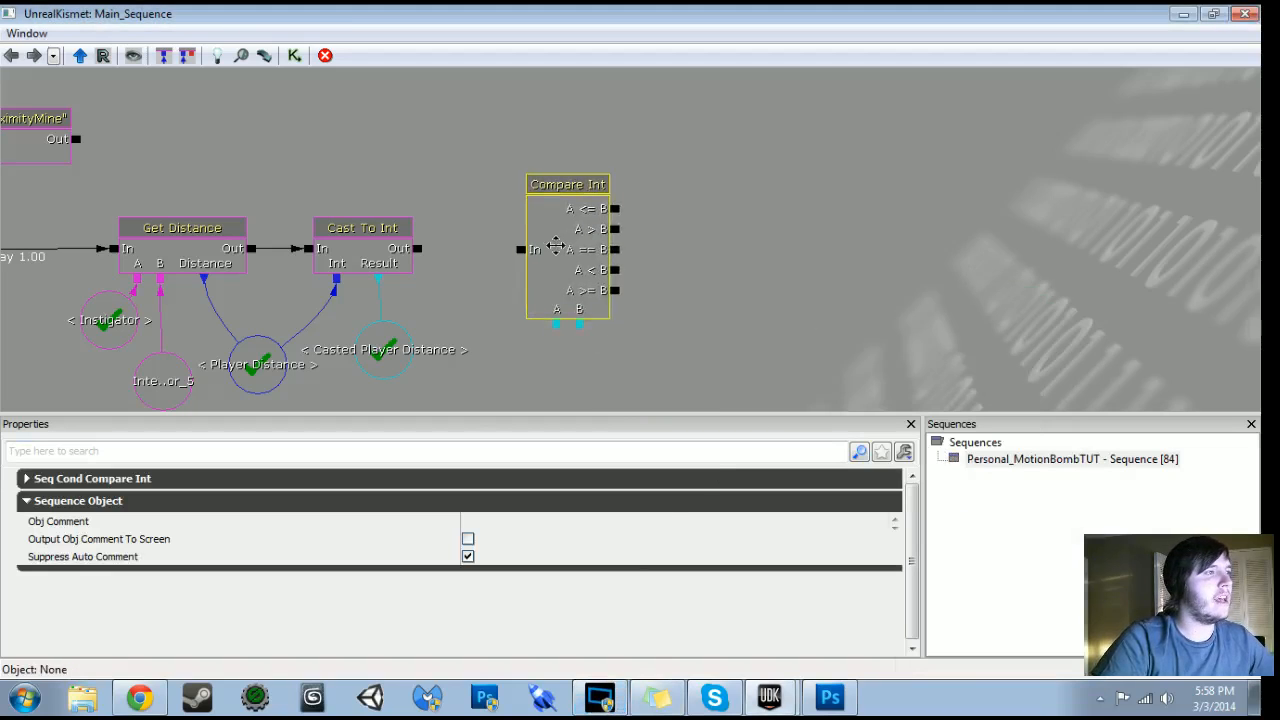
drag(417, 248, 521, 249)
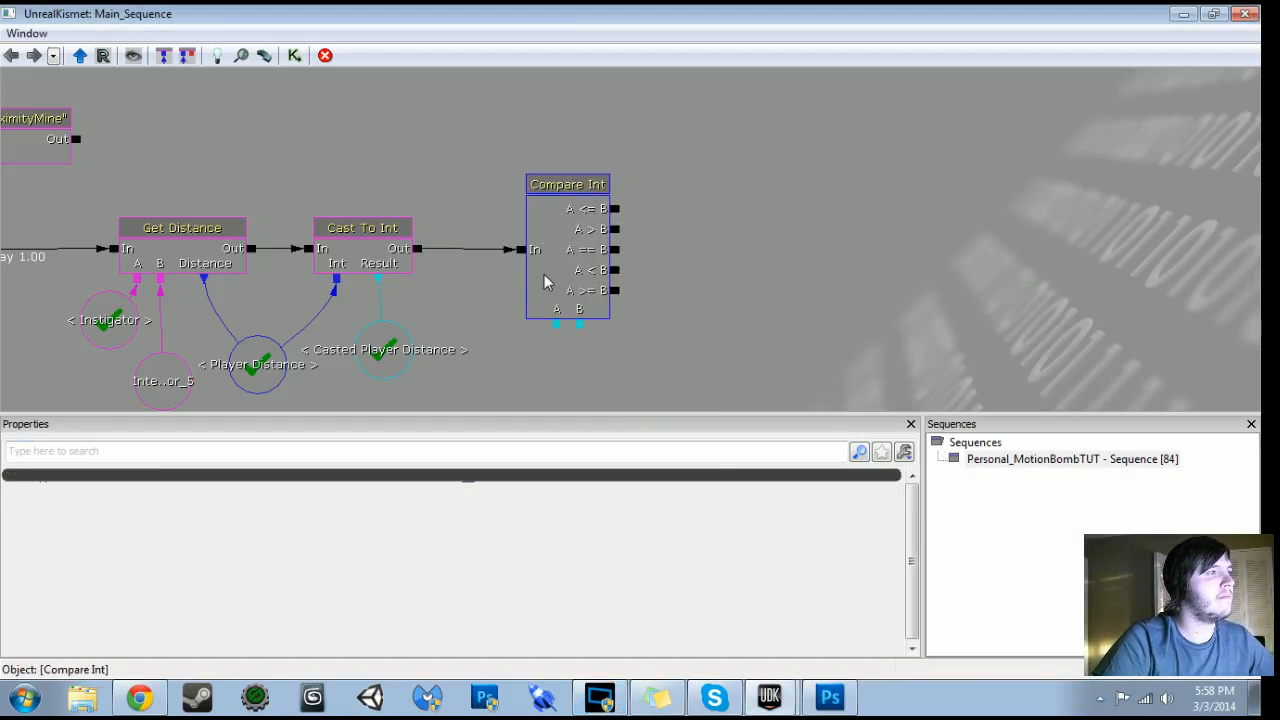
Duplicate the Casted Player Distance variable, place the copy below Compare Int and connect it to the condition's A connector
click(549, 277)
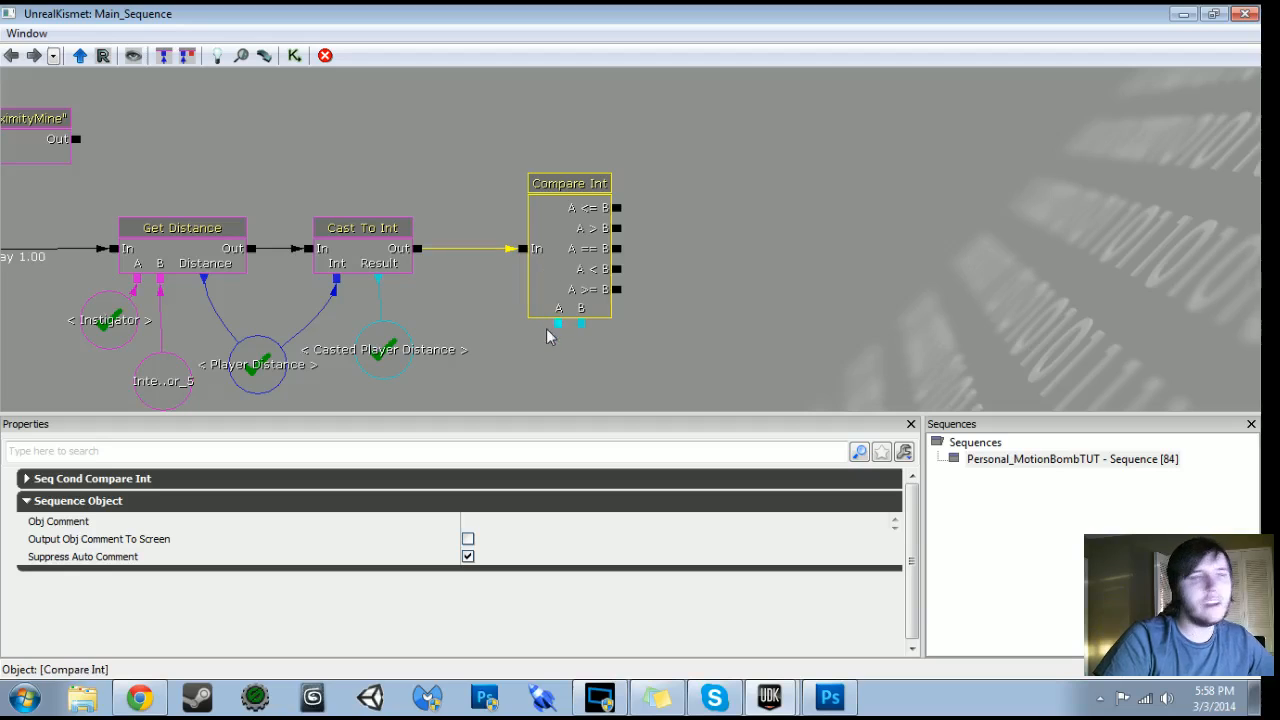
click(400, 358)
key(ctrl+c)
key(ctrl+v)
drag(355, 338, 334, 260)
ctrl+drag(643, 198, 507, 320)
drag(537, 246, 499, 319)
Create an Int variable on Compare Int's B connector, below the condition, and set its Int Value to 300
right_click(560, 253)
click(650, 234)
ctrl+drag(560, 288, 628, 348)
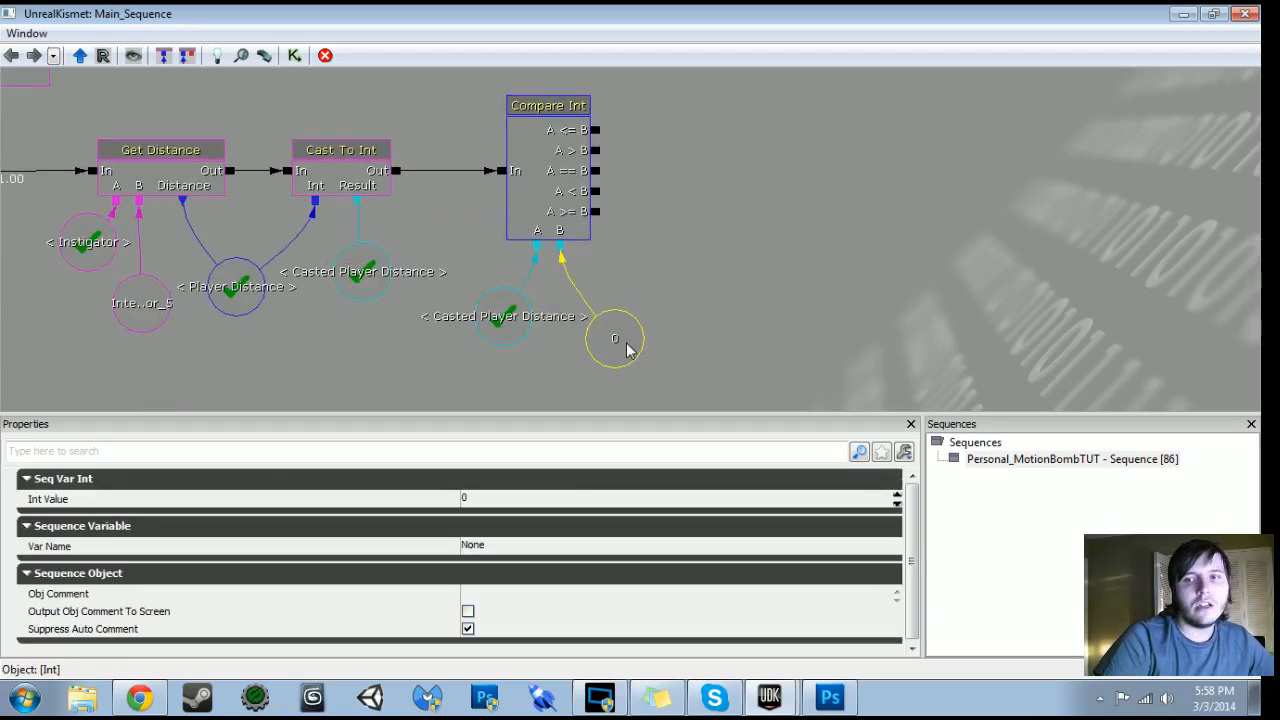
click(545, 503)
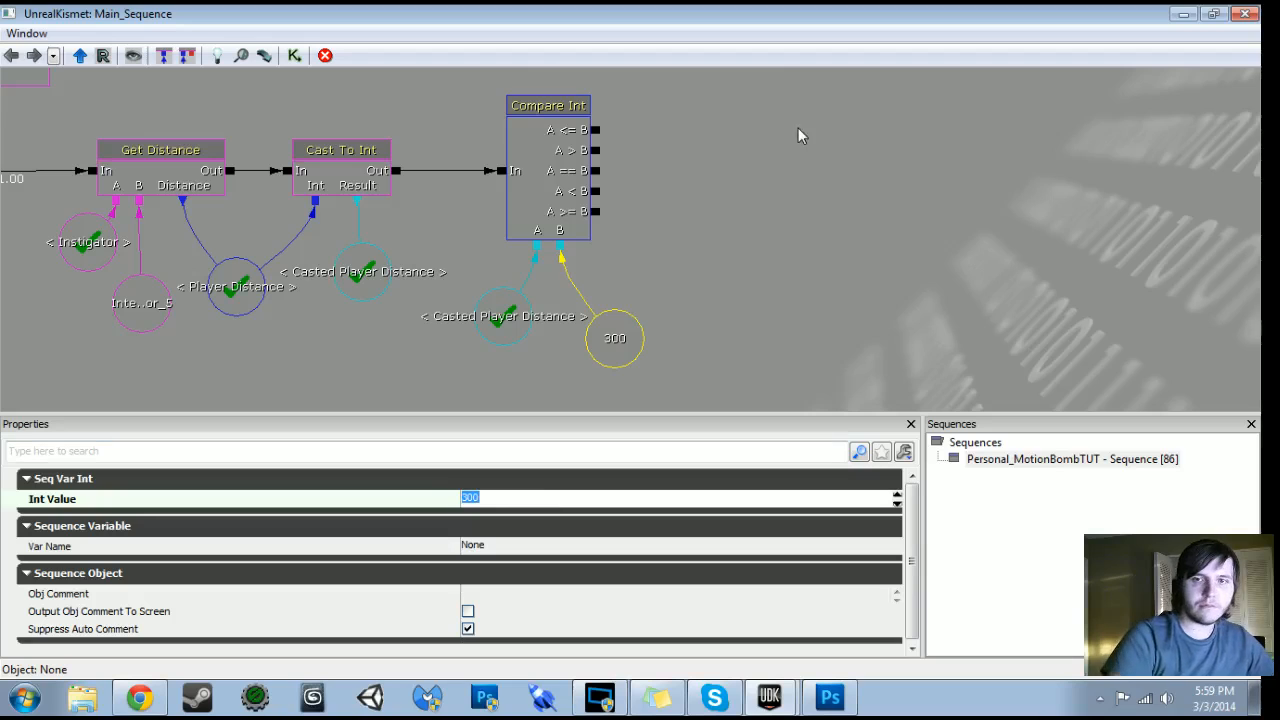
Duplicate the Compare Int condition and place the unlinked copy beside the original
drag(1009, 158, 932, 237)
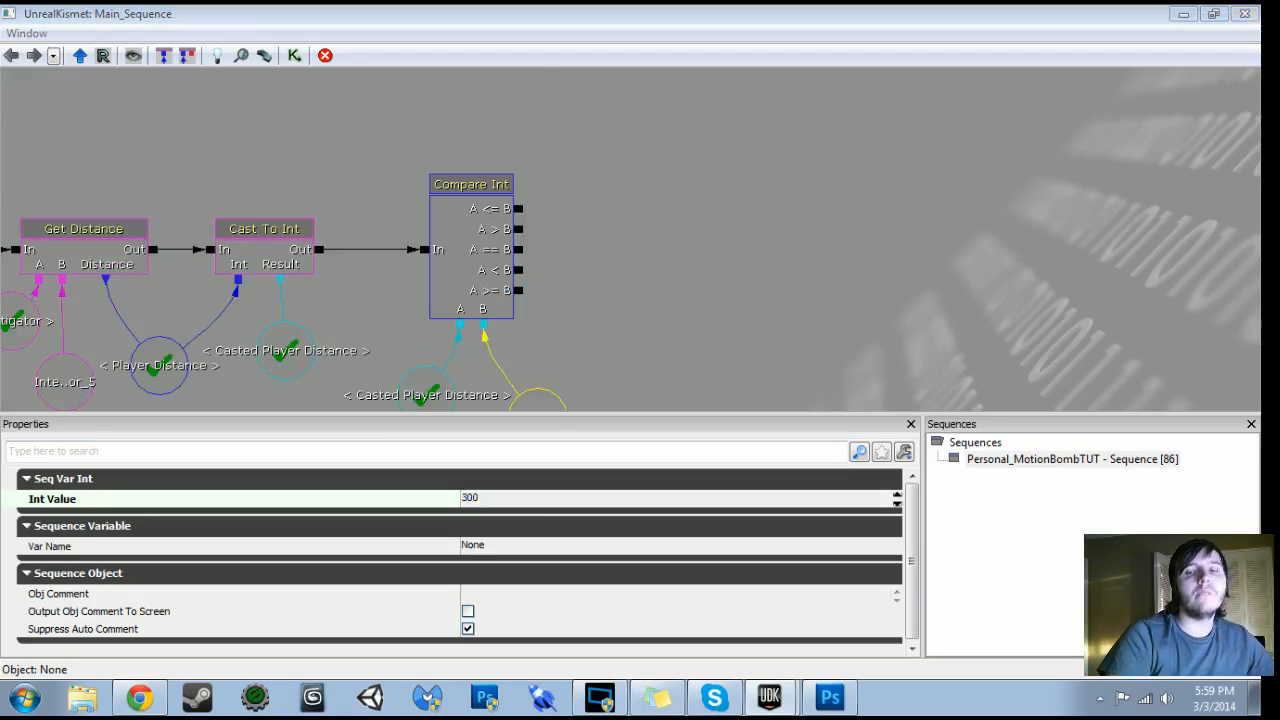
drag(670, 328, 586, 283)
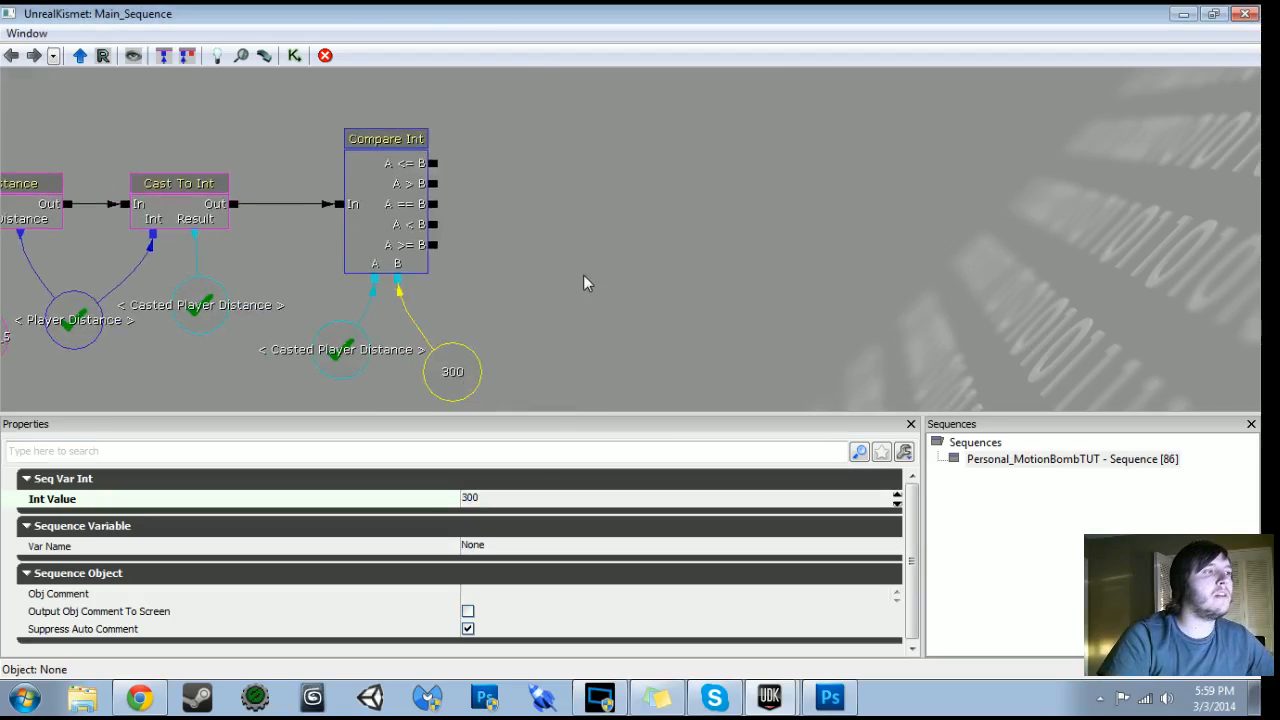
click(420, 183)
key(ctrl+c)
key(ctrl+v)
ctrl+drag(684, 330, 659, 236)
alt+click(637, 300)
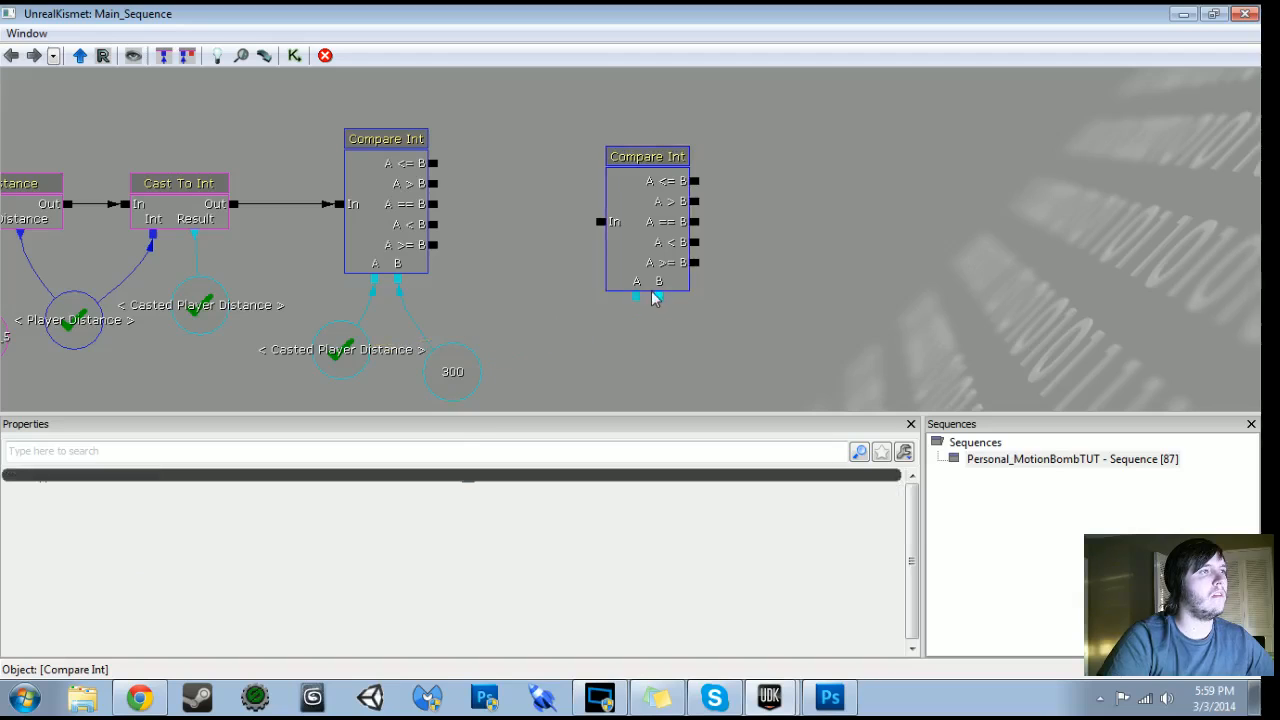
Duplicate the Casted Player Distance variable and connect the copy to the second Compare Int's A connector
click(340, 349)
key(ctrl+c)
key(ctrl+v)
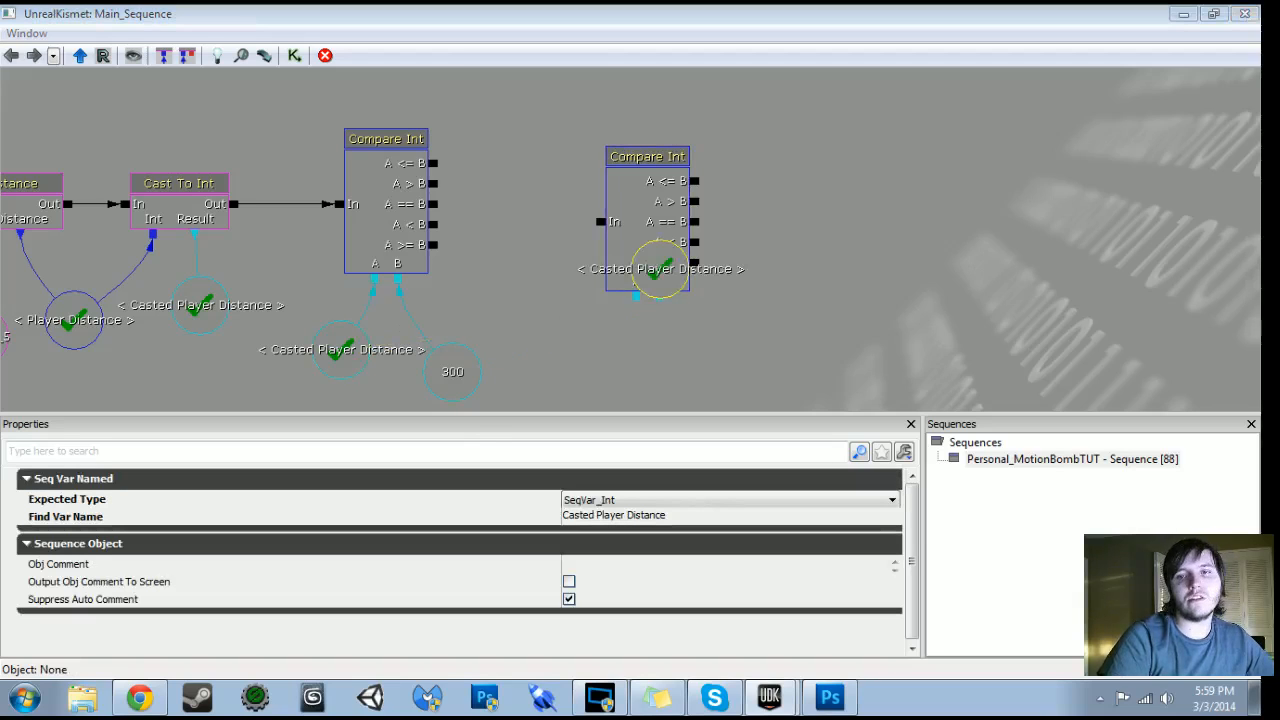
ctrl+drag(646, 276, 594, 349)
drag(636, 297, 612, 336)
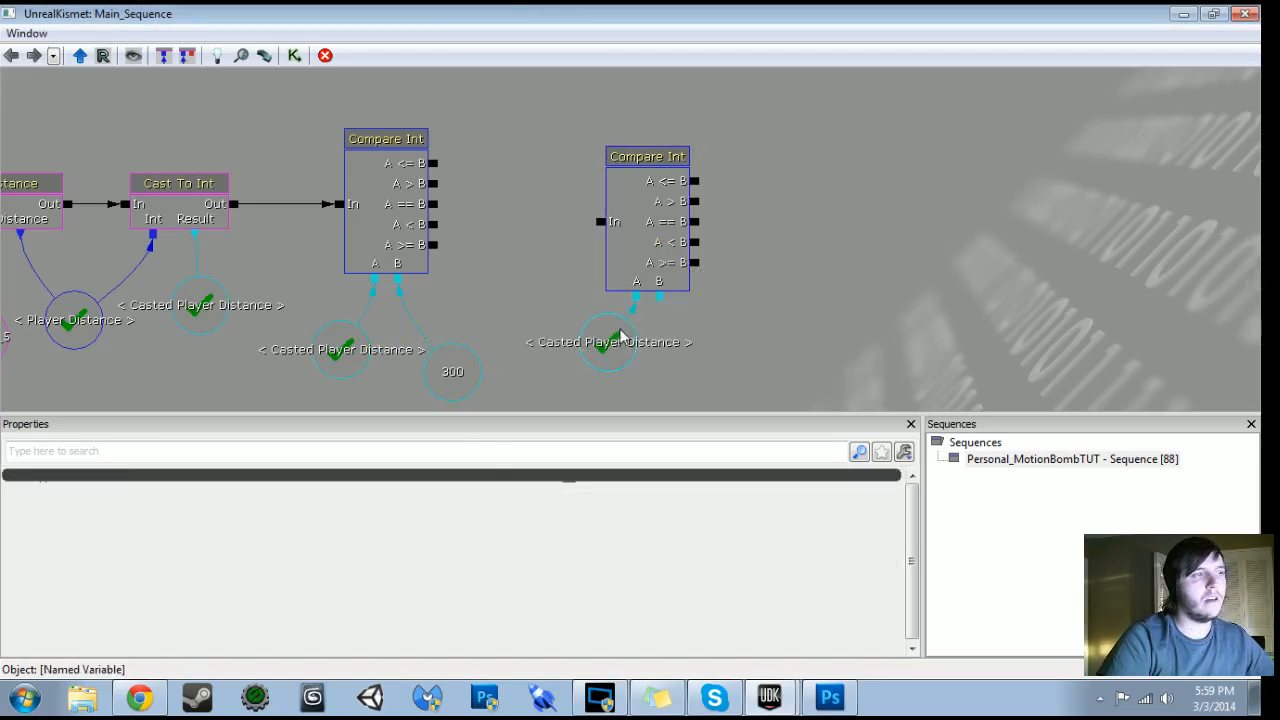
Duplicate the 300 Int variable near the second Compare Int
click(453, 377)
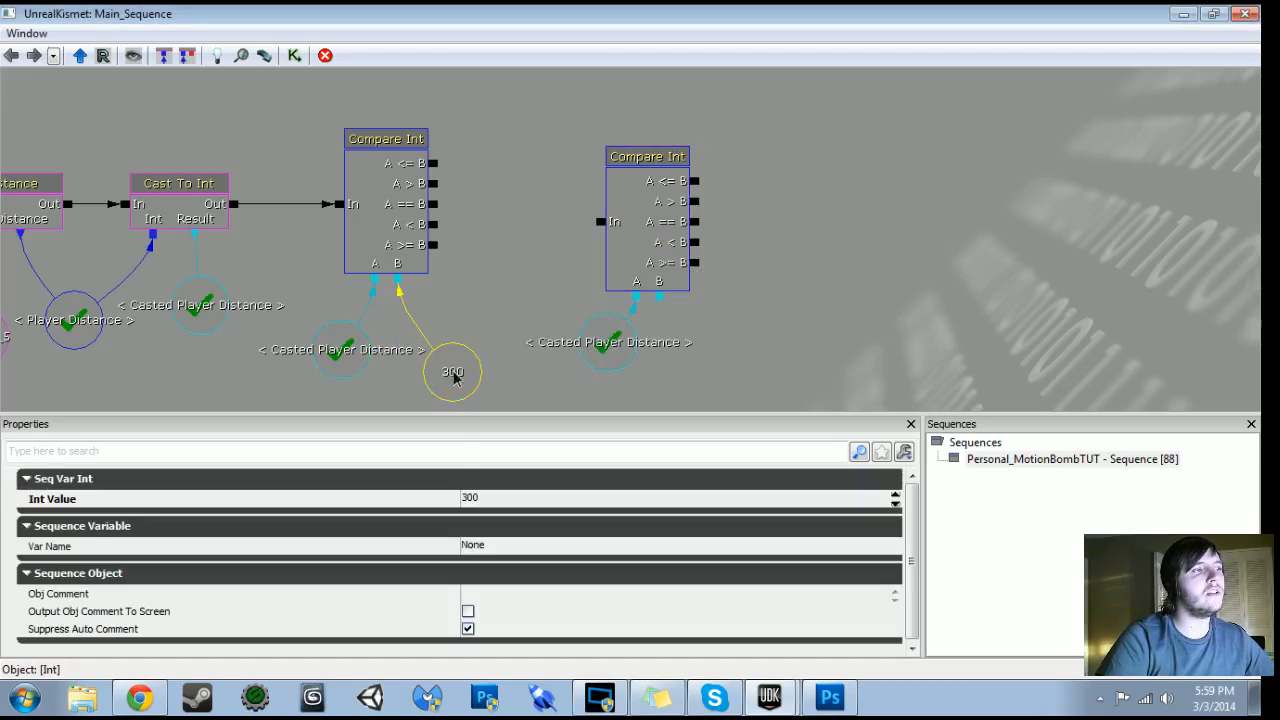
drag(487, 372, 483, 295)
key(ctrl+c)
key(ctrl+v)
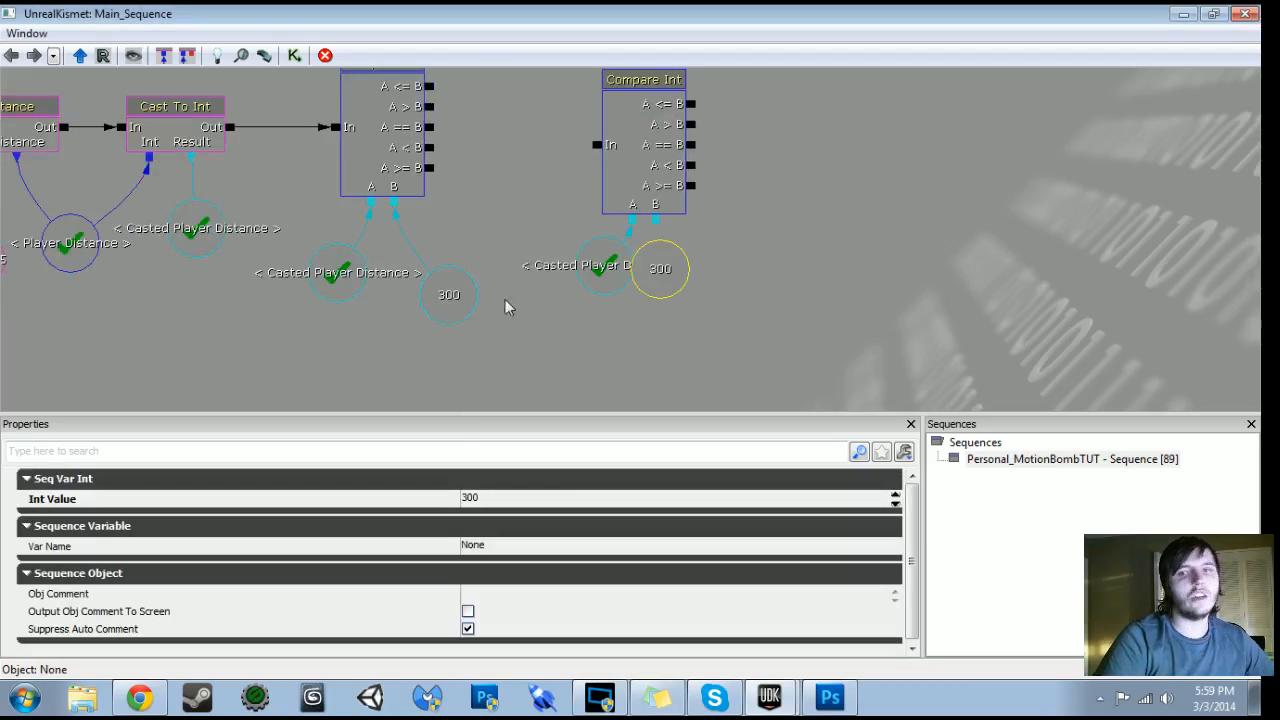
Set the copied Int variable's value to 200 and connect it to the second Compare Int's B connector
click(559, 484)
click(559, 486)
click(574, 503)
text(200)
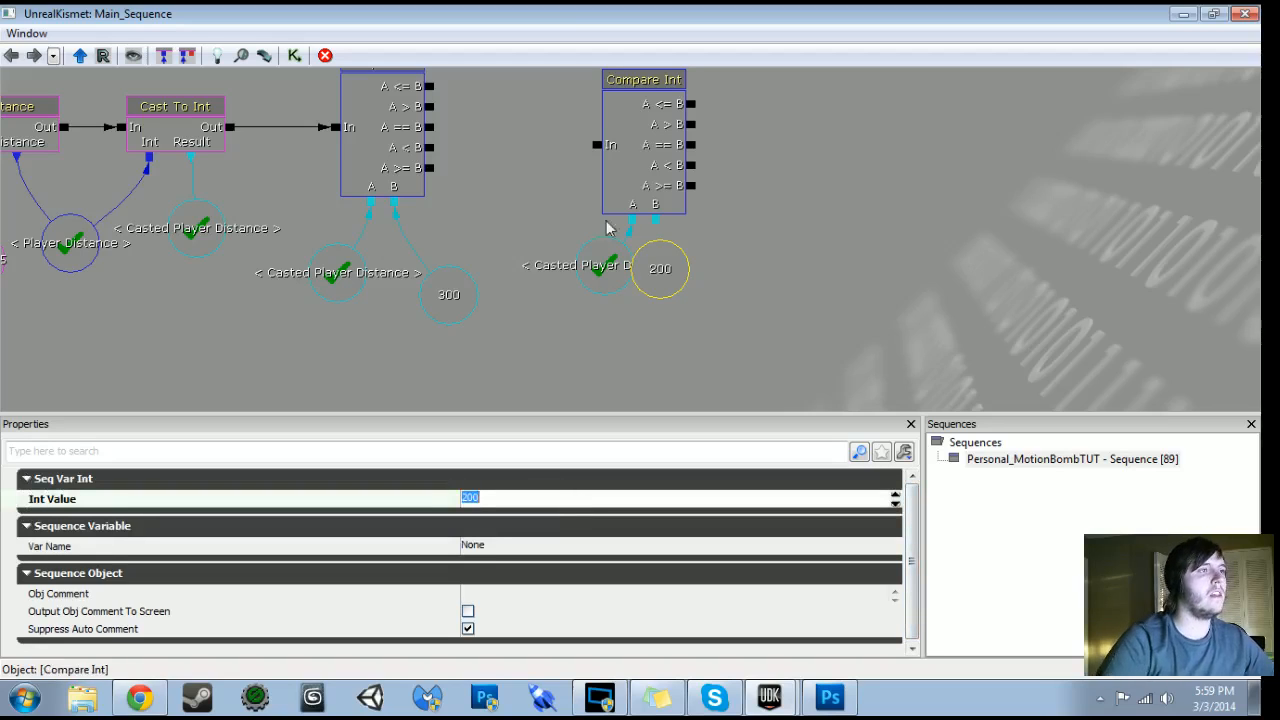
drag(659, 264, 687, 267)
drag(687, 267, 695, 361)
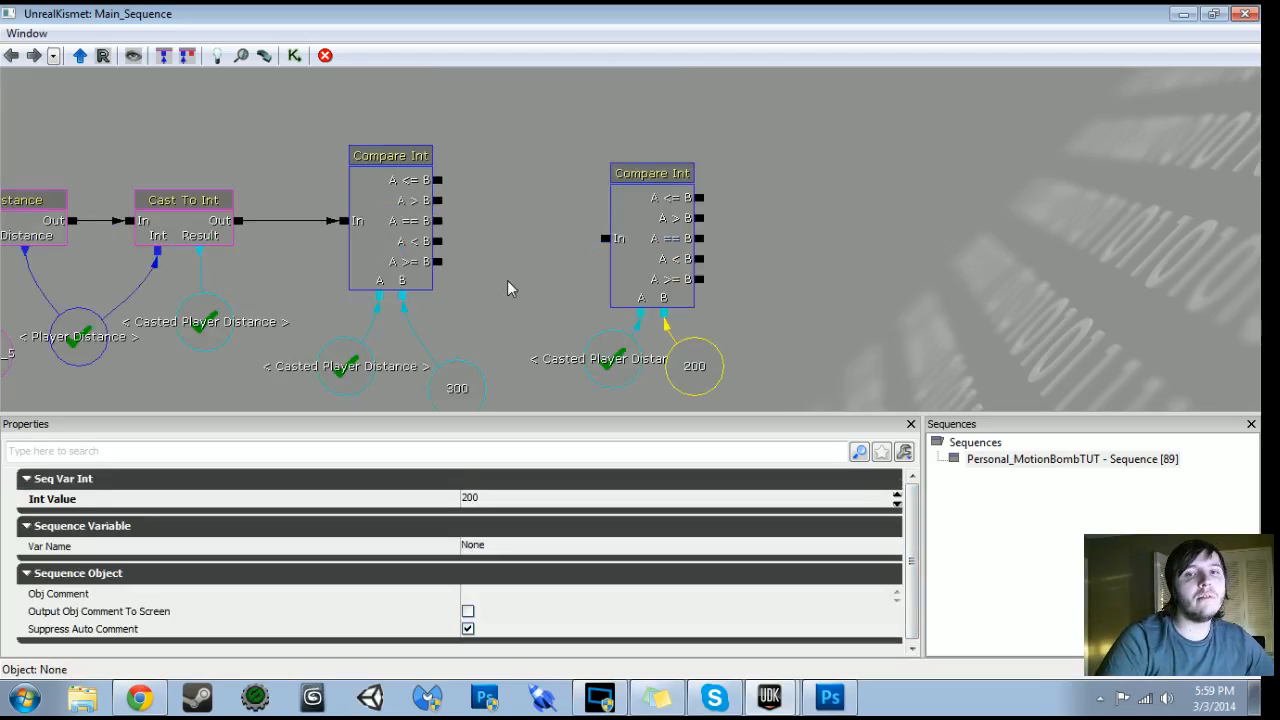
Connect the first Compare Int's A < B output to the second Compare Int's In
drag(437, 241, 604, 238)
ctrl+alt+drag(562, 133, 794, 398)
ctrl+drag(651, 246, 649, 283)
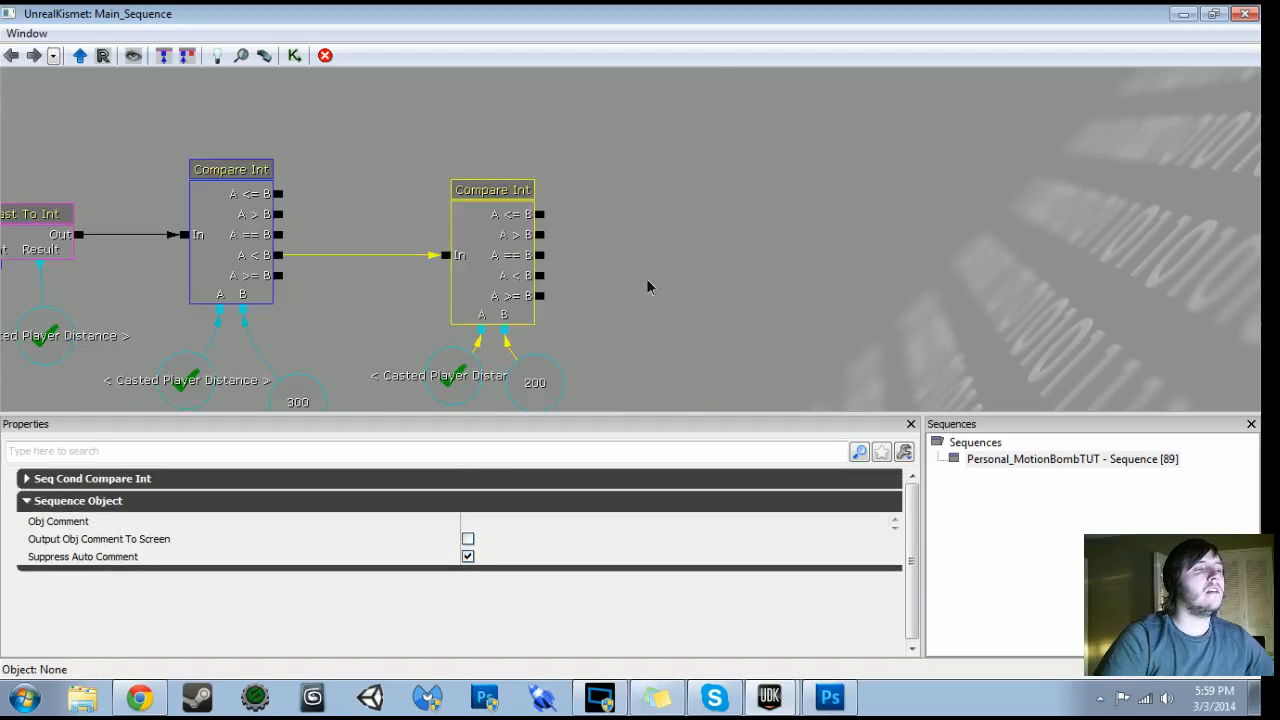
click(647, 287)
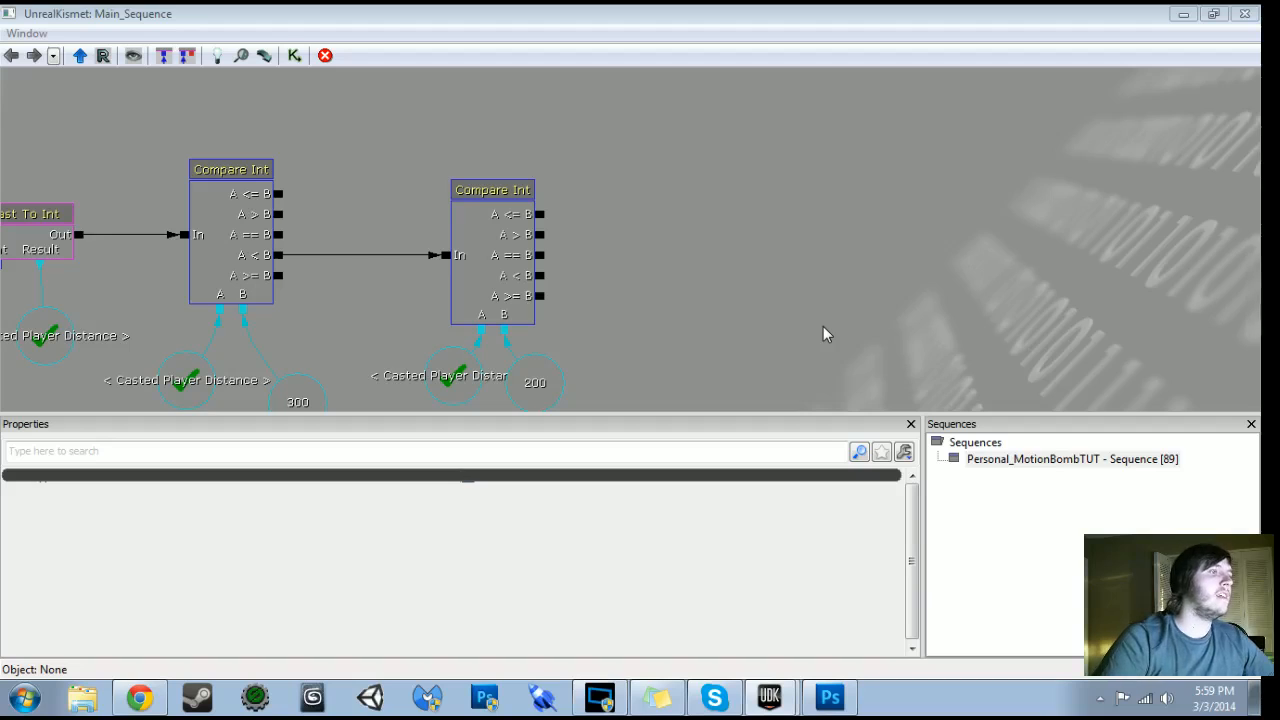
Add a Set Variable Float action beside the second Compare Int and connect that condition's A < B output to its In
drag(687, 287, 543, 286)
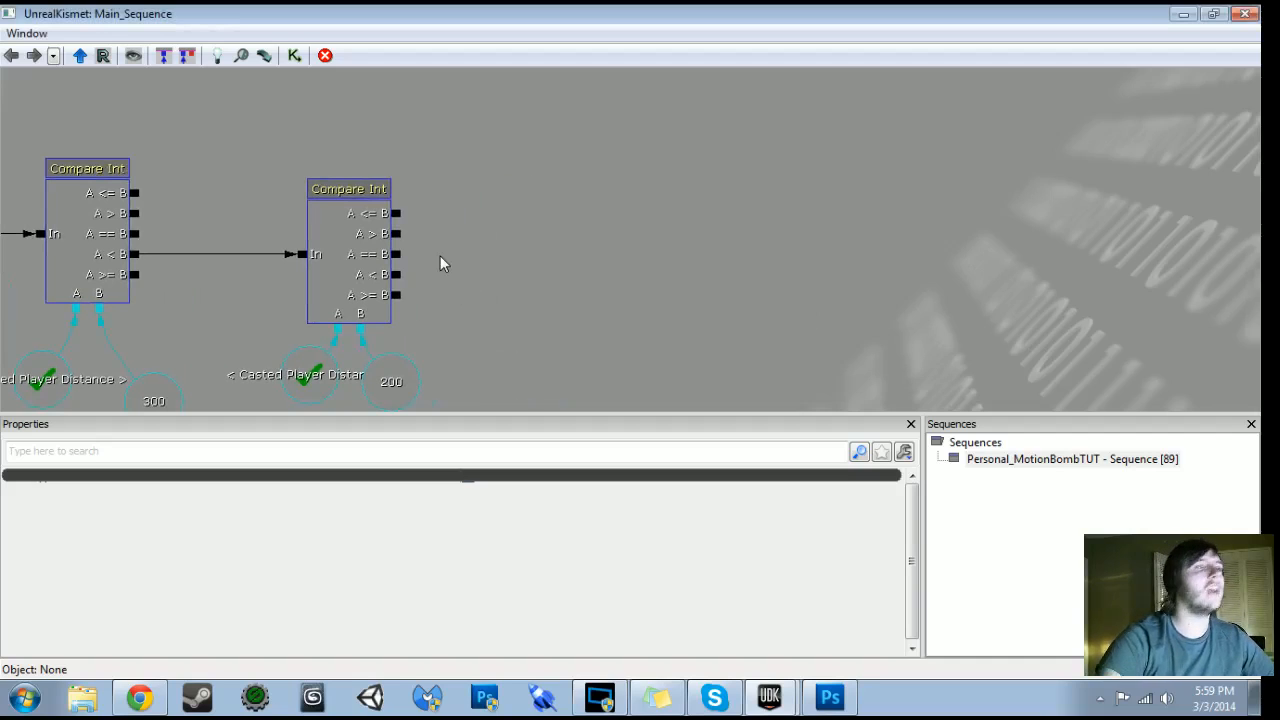
right_click(505, 255)
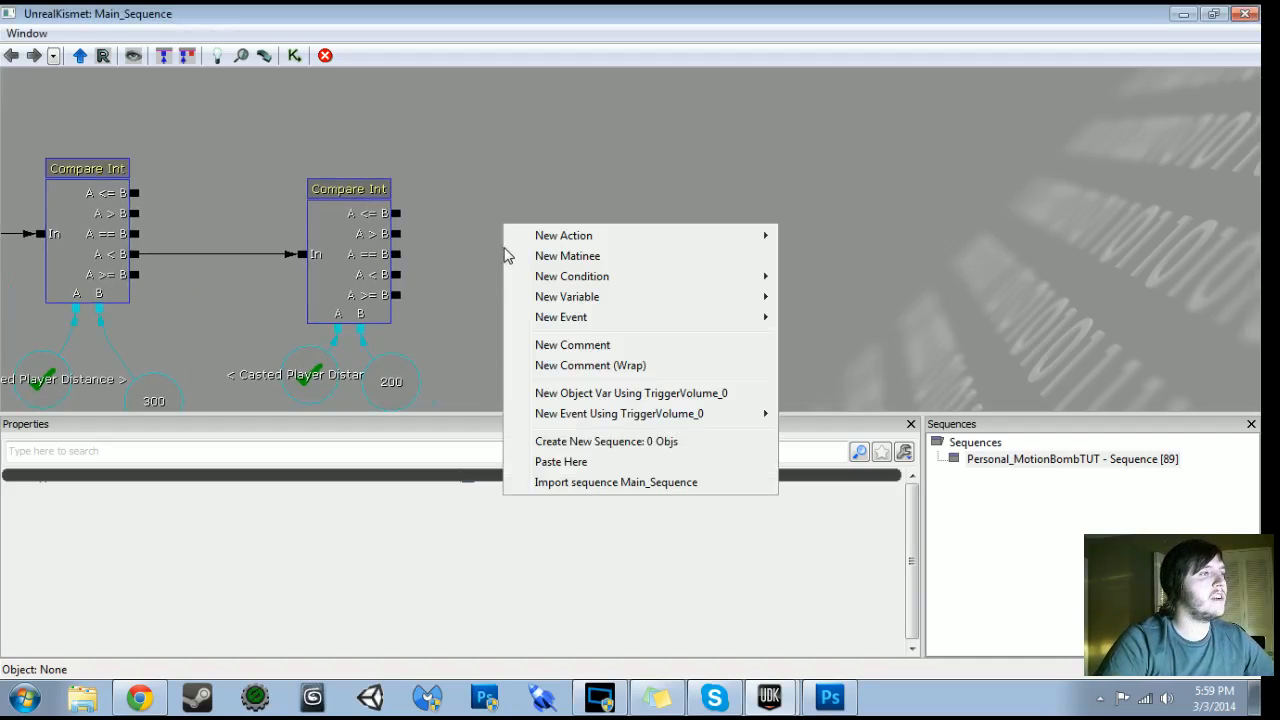
mouse_move(650, 236)
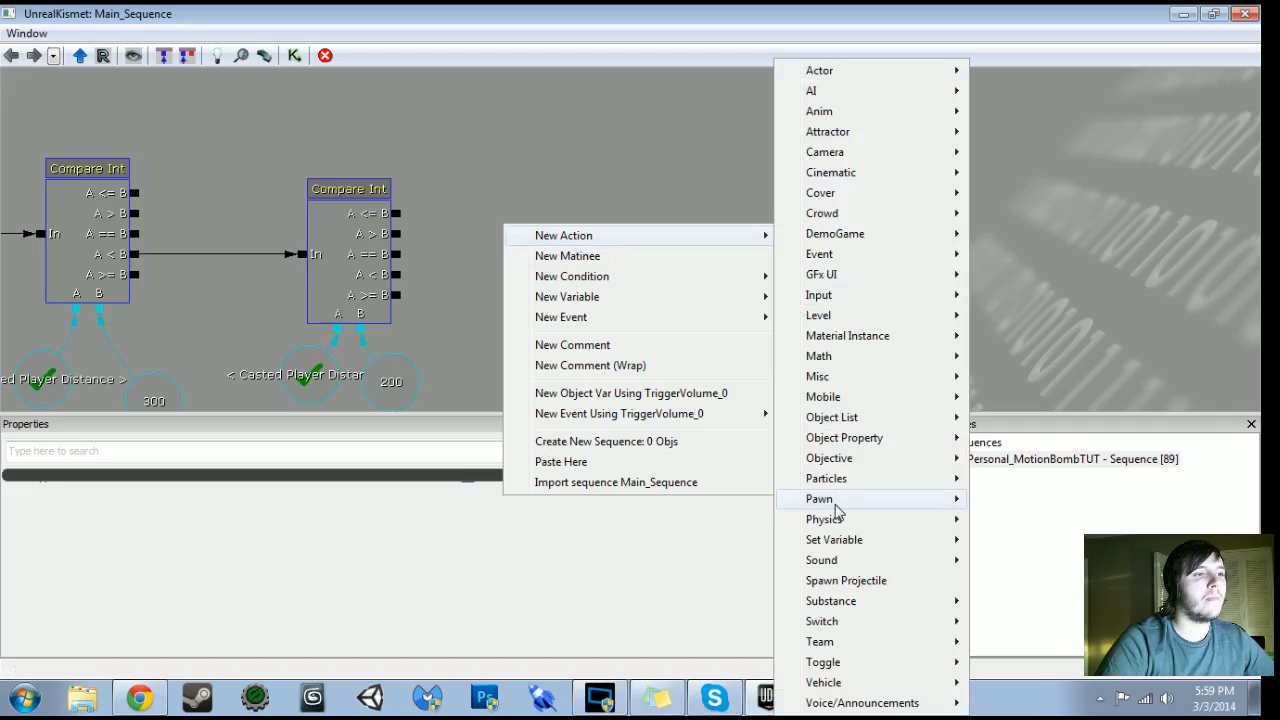
mouse_move(845, 545)
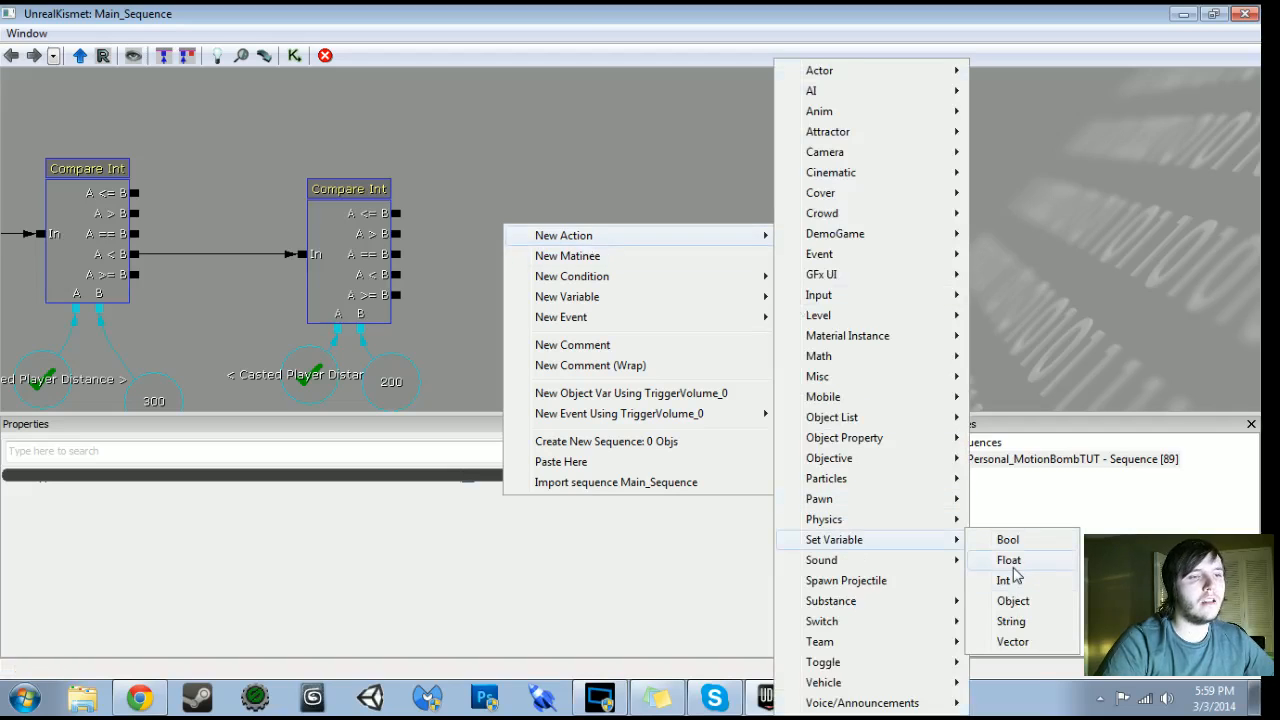
click(1010, 562)
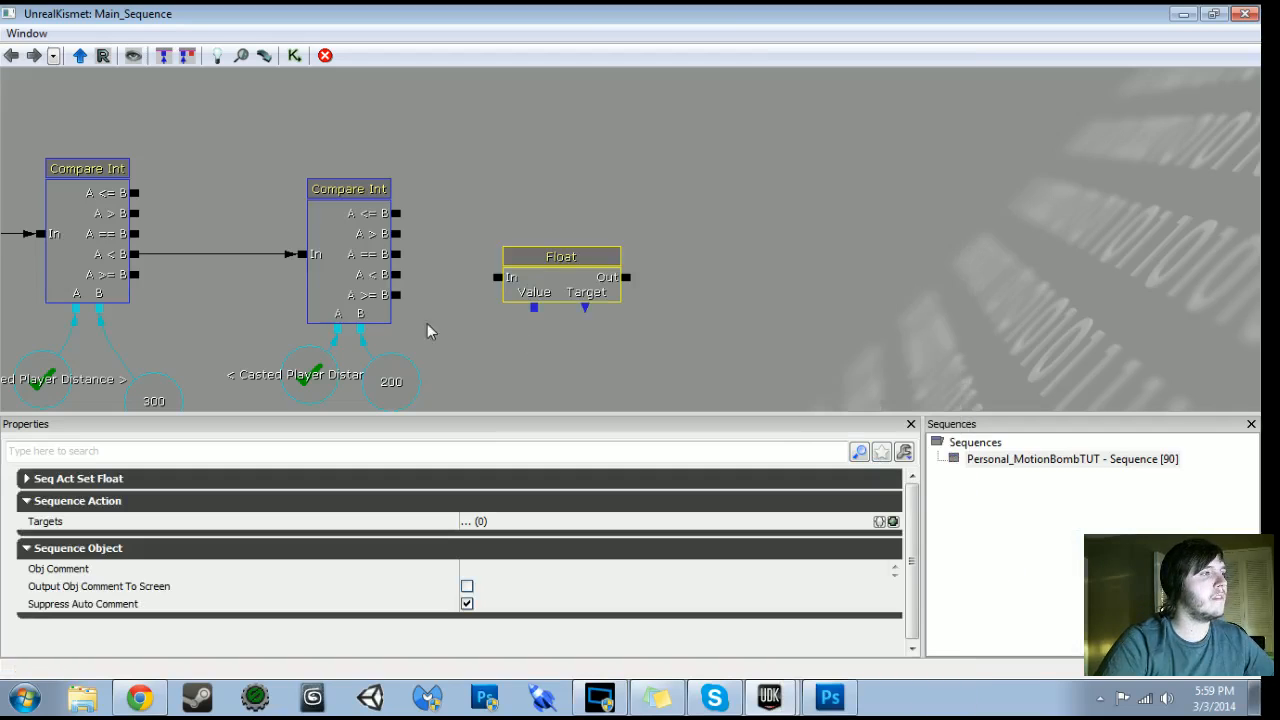
drag(398, 282, 566, 280)
Duplicate the Casted Player Distance variable below the Float action
drag(606, 346, 646, 371)
click(308, 327)
key(ctrl+c)
key(ctrl+v)
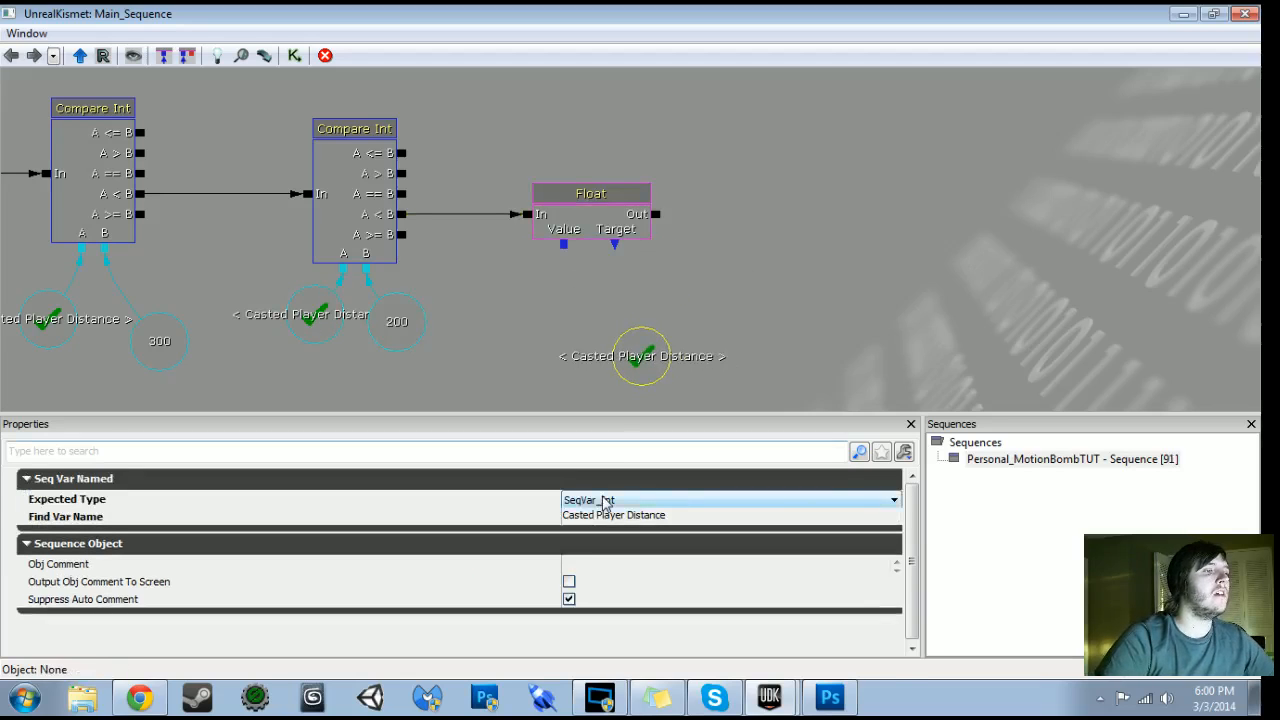
Make the copied variable a SeqVar_Float named Player Damage and connect the Float action's Target to it
click(603, 500)
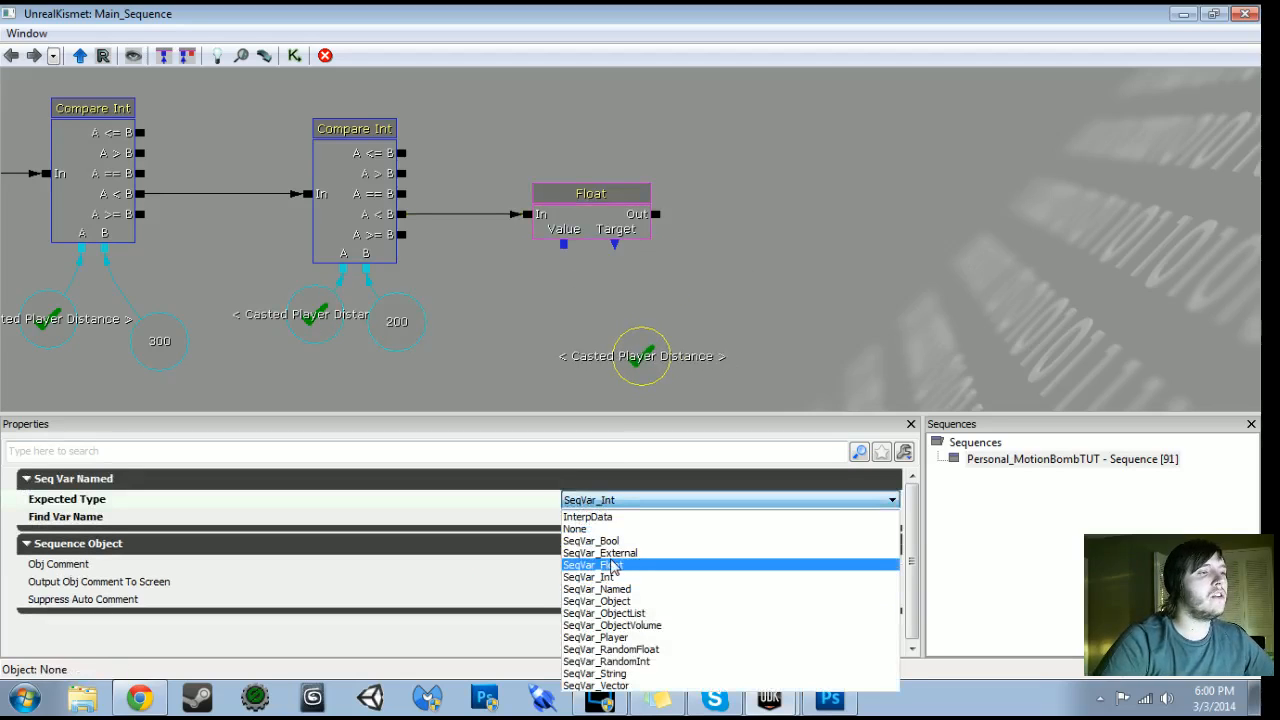
click(612, 565)
click(603, 516)
text(Pla)
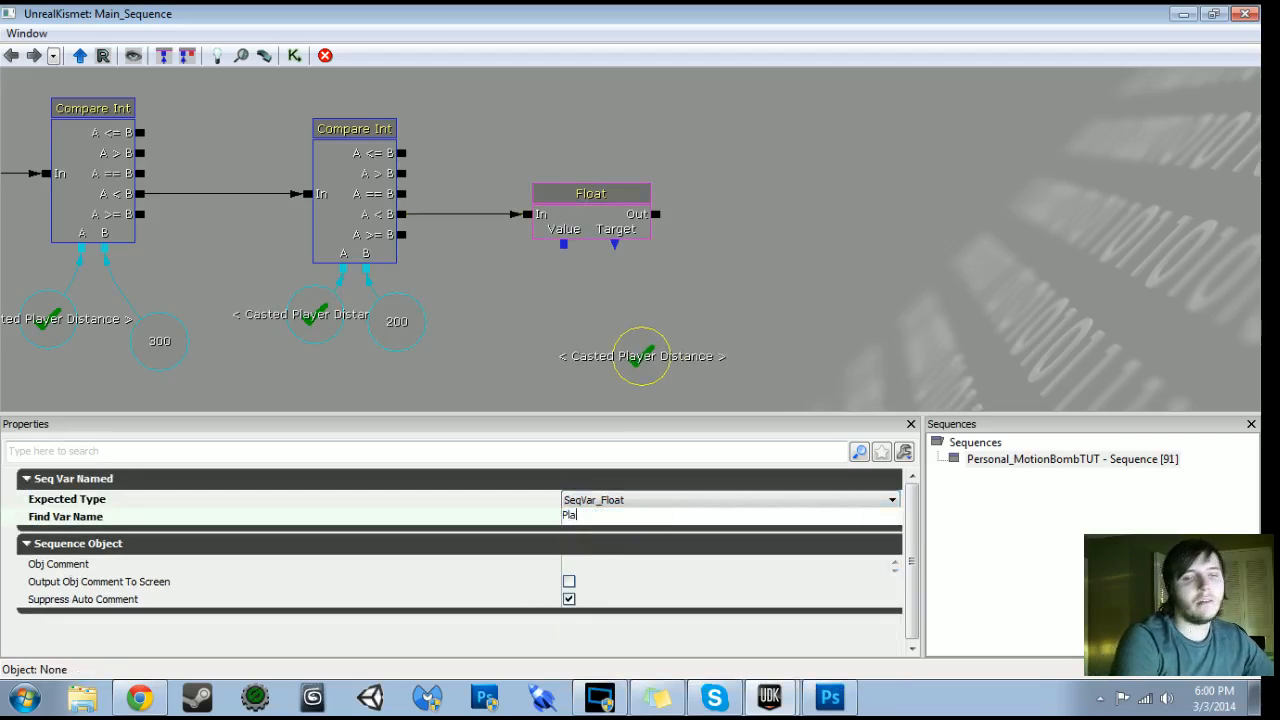
text(yer Damage)
key(Return)
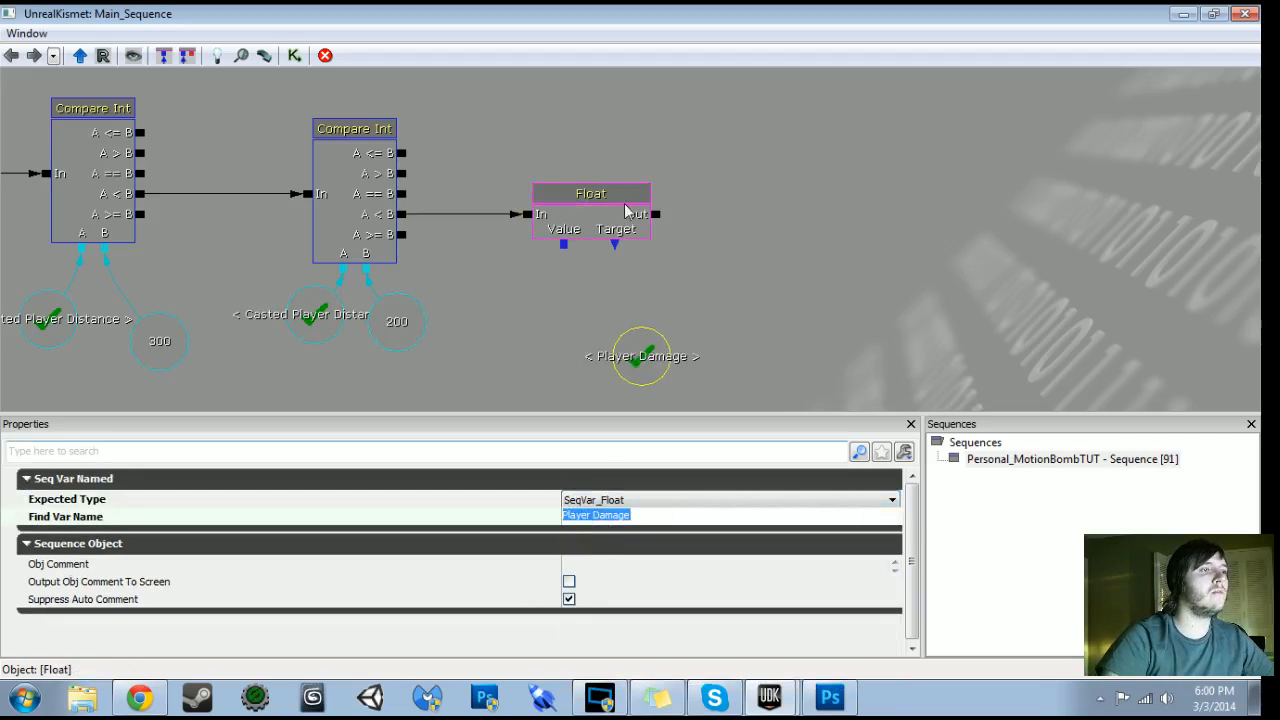
drag(614, 244, 655, 328)
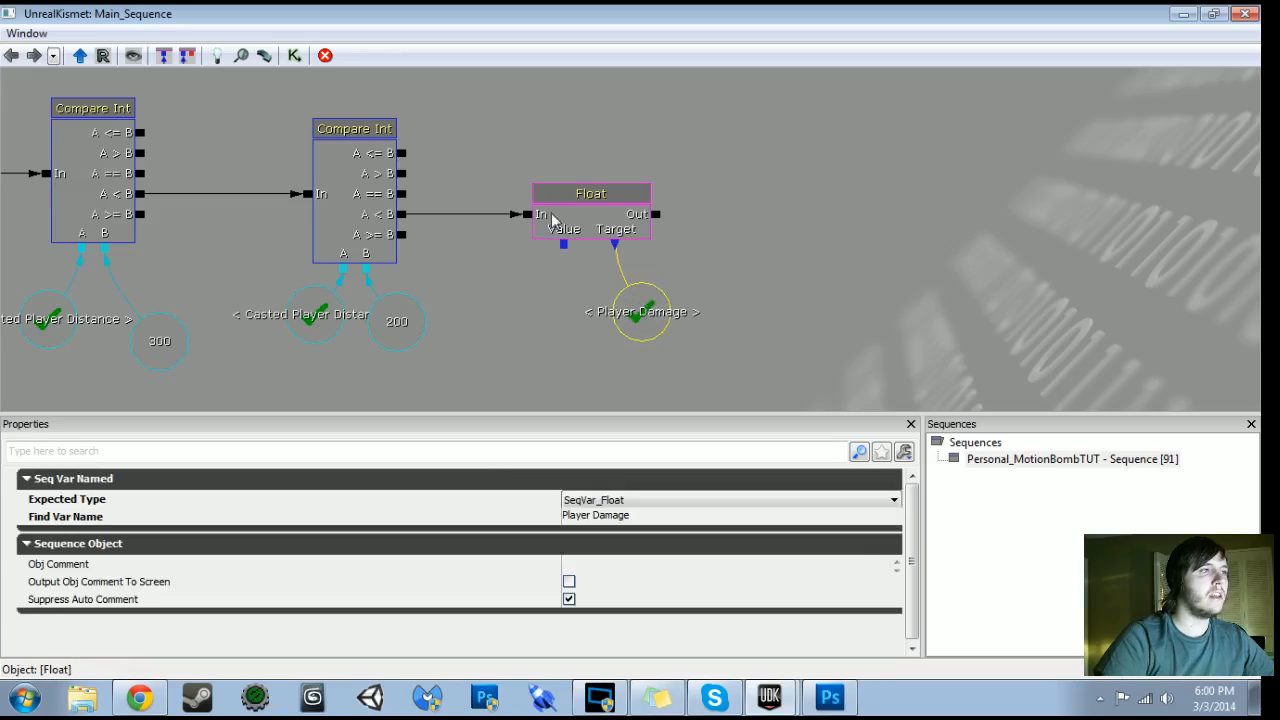
Create a Float variable on the Float action's Value connector and set its Float Value to 200
right_click(565, 245)
click(640, 234)
click(505, 498)
text(200)
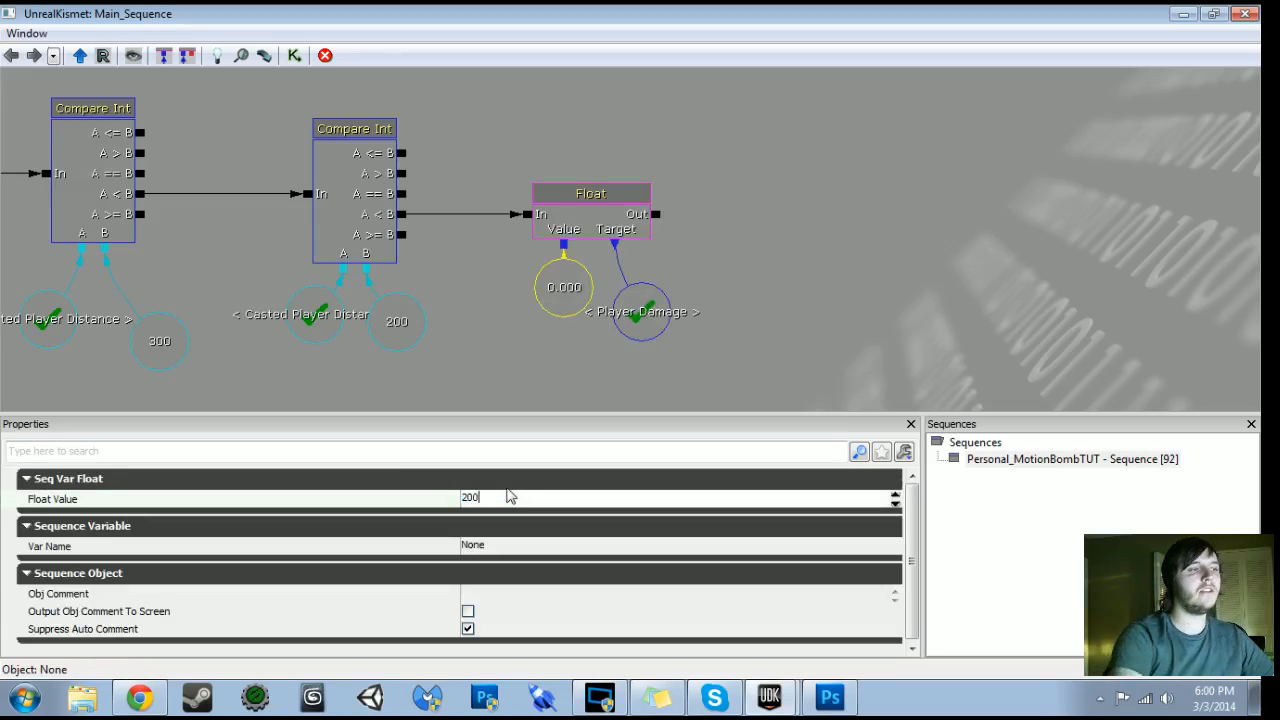
key(Return)
Add an Activate Remote Event action with the event name Modify Player Health and connect the Float action's Out to its In
drag(948, 266, 766, 346)
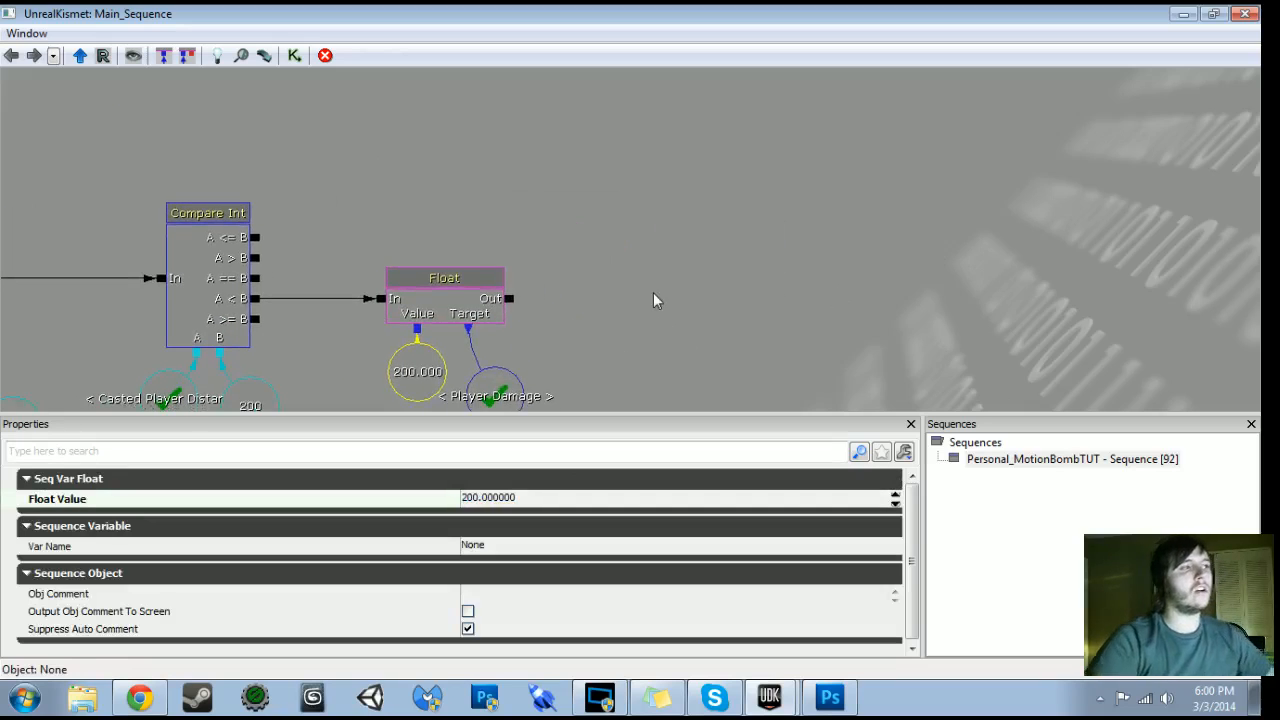
drag(655, 302, 561, 303)
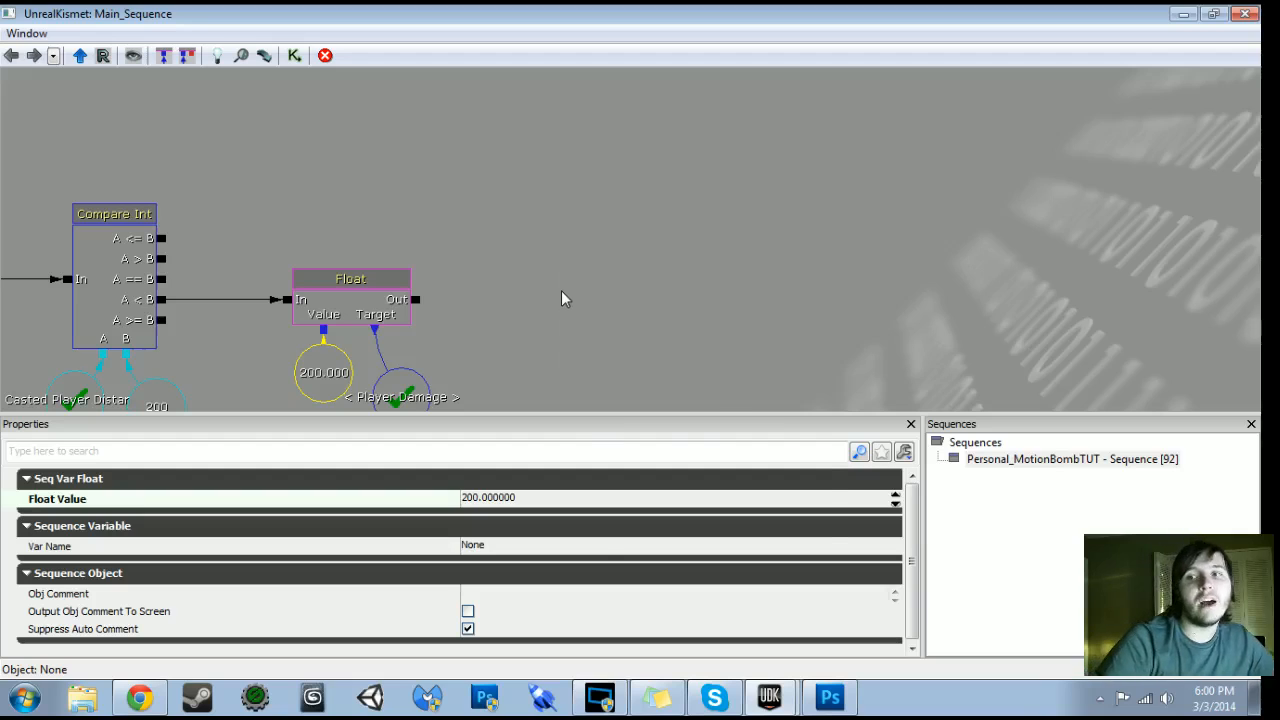
right_click(561, 298)
mouse_move(607, 281)
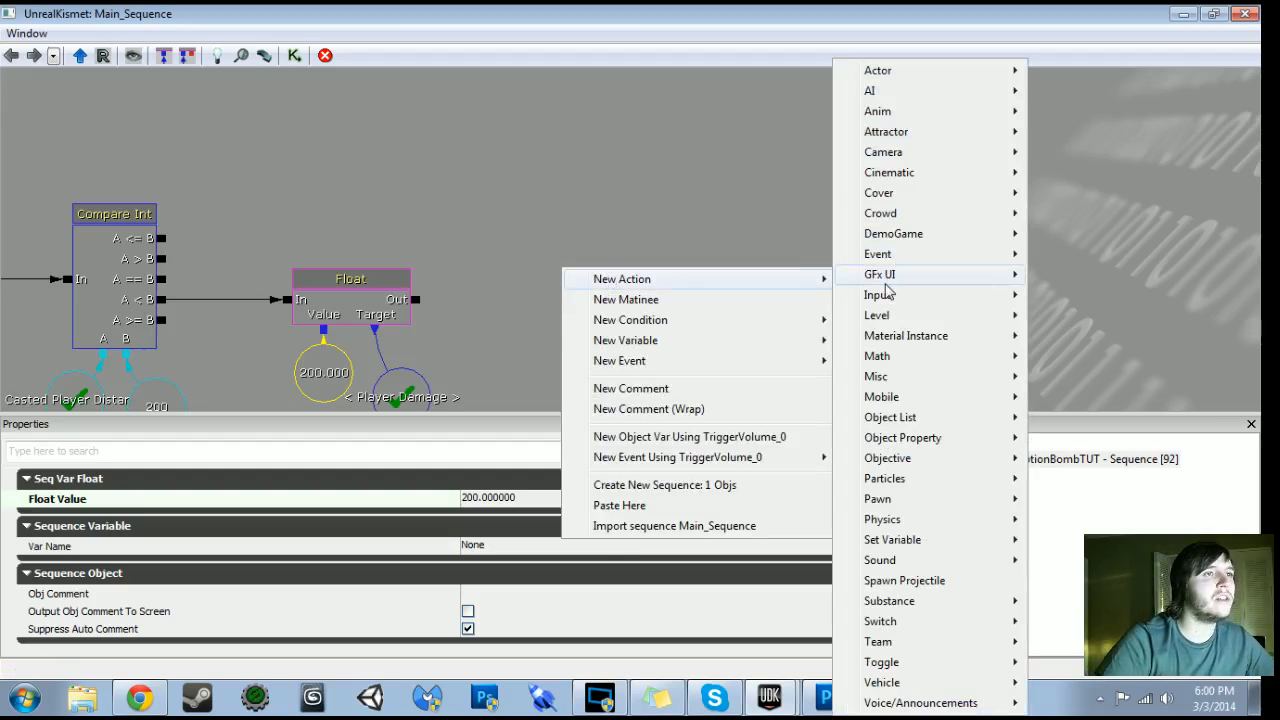
mouse_move(884, 258)
click(1070, 262)
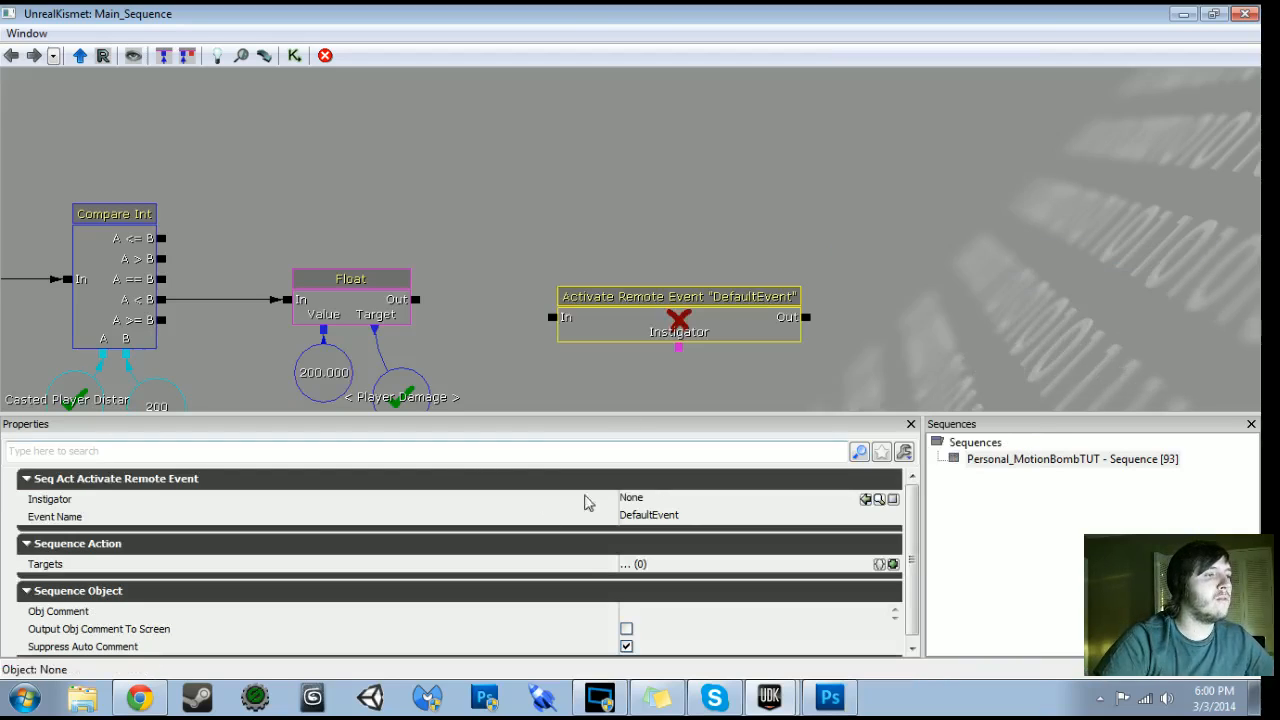
click(681, 516)
text(Modifi)
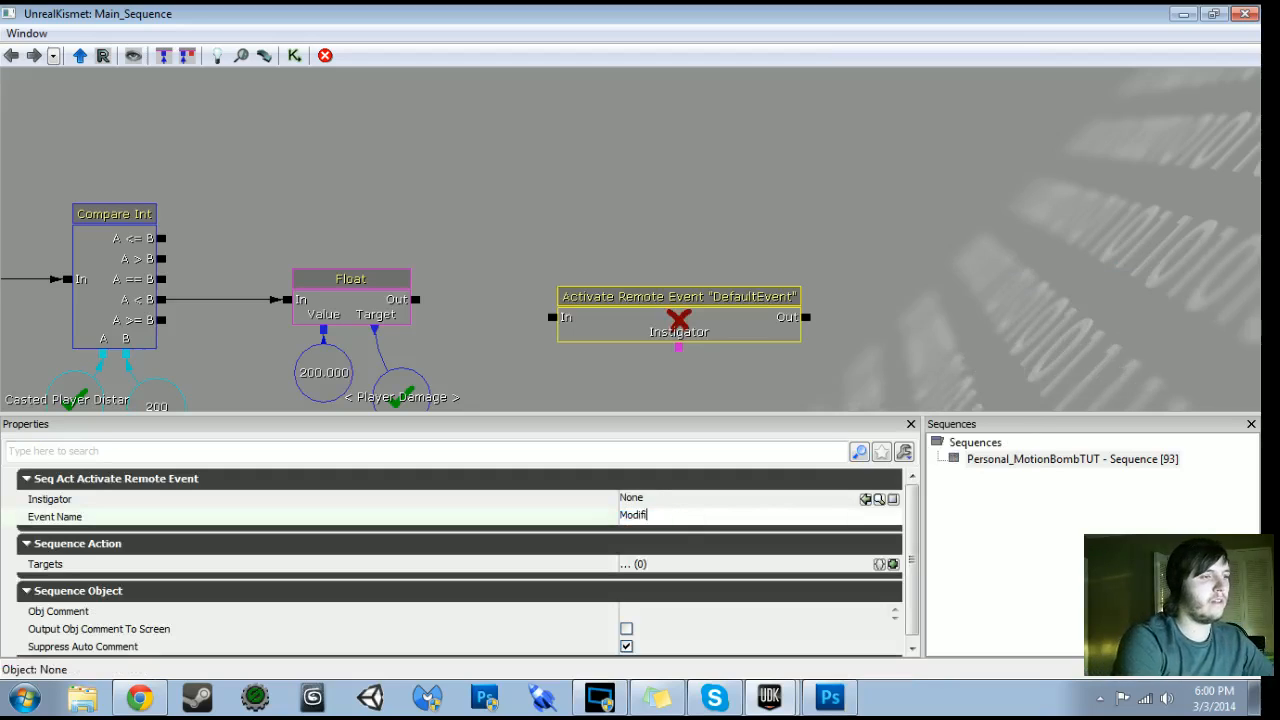
key(BackSpace)
text(y Player Health)
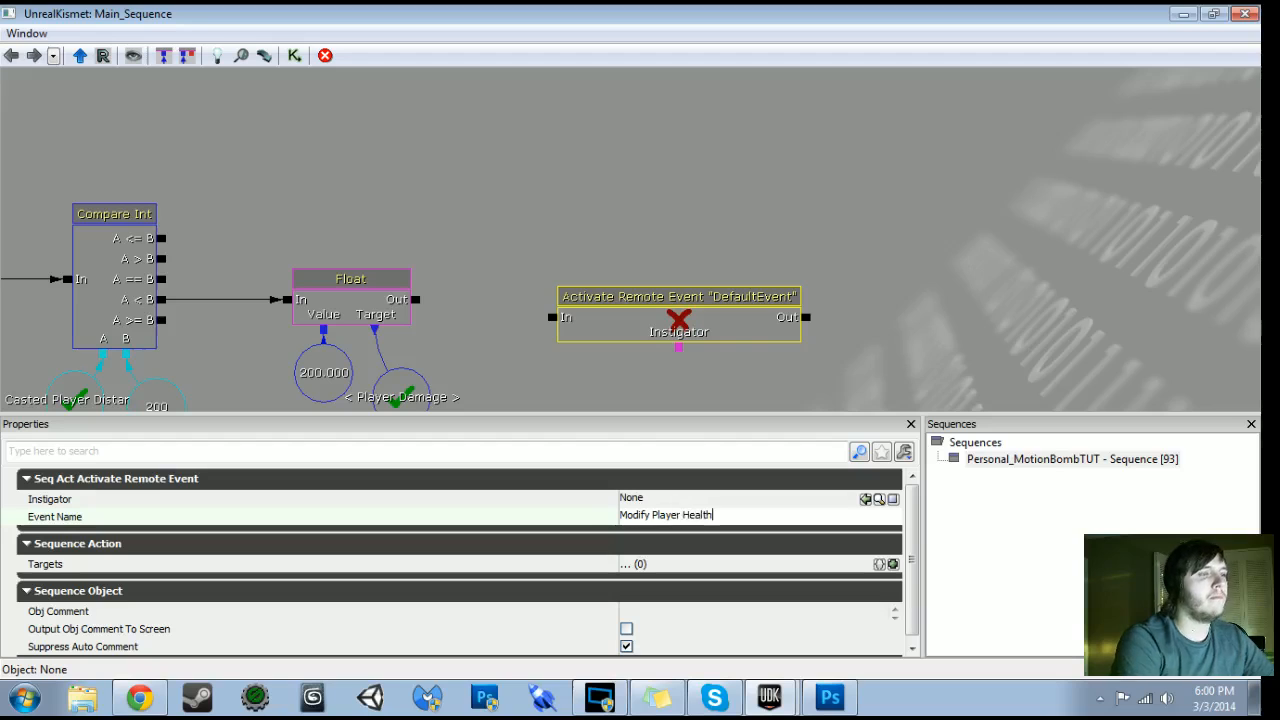
key(Return)
drag(415, 299, 612, 295)
Find the remote event in the Modify Player Health Based on Distance block, delete it and undo the deletion
scroll(612, 296, down, 5)
drag(650, 140, 893, 395)
scroll(891, 391, down, 3)
drag(560, 190, 930, 350)
scroll(928, 352, up, 3)
drag(718, 170, 795, 313)
scroll(795, 313, up, 3)
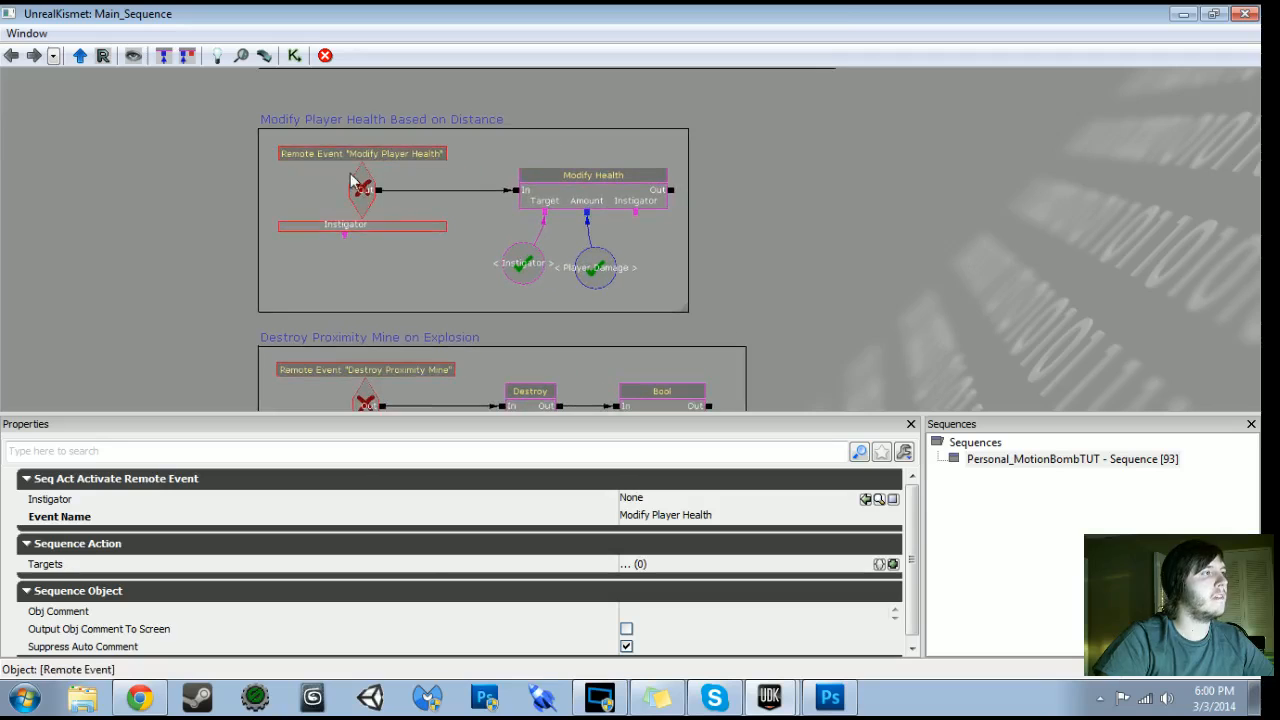
click(352, 178)
key(Delete)
key(ctrl+z)
Duplicate the Float action with its variables and the Modify Player Health activation, and place the copies above the originals
scroll(474, 264, down, 5)
drag(474, 264, 101, 72)
drag(674, 406, 297, 248)
scroll(389, 240, up, 3)
scroll(295, 247, up, 3)
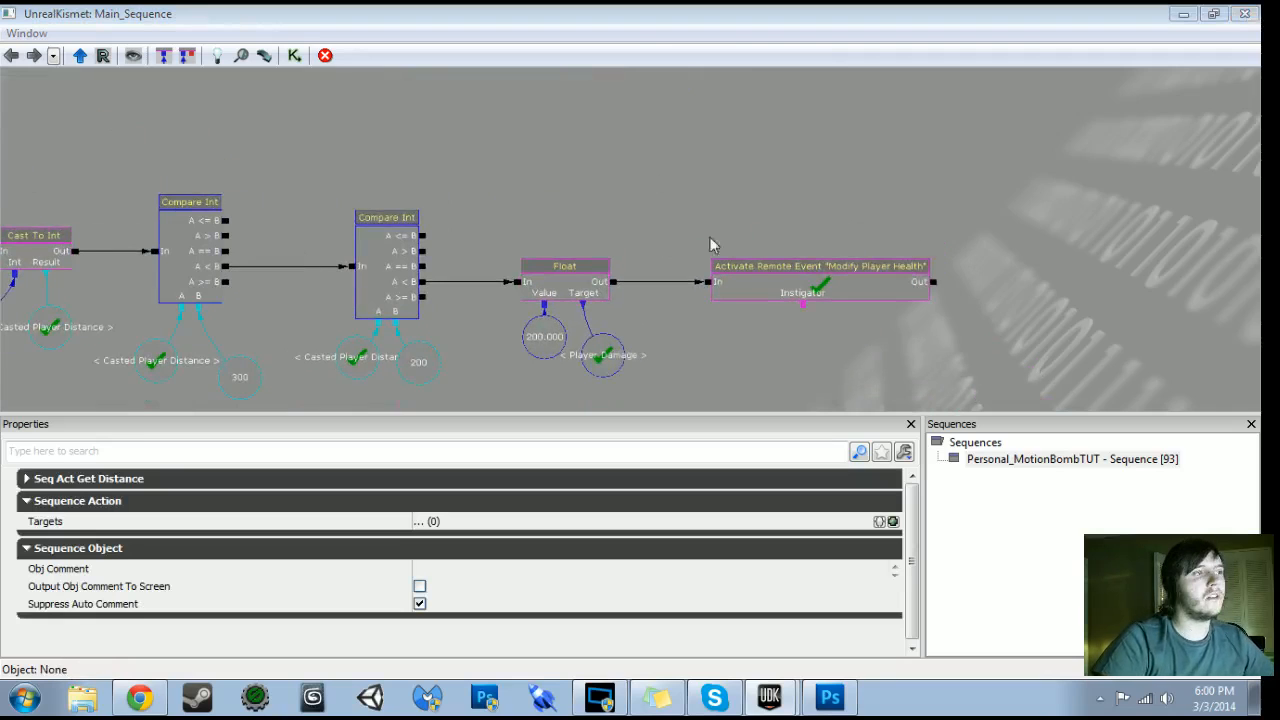
click(514, 205)
ctrl+alt+drag(514, 200, 920, 386)
key(ctrl+c)
key(ctrl+v)
ctrl+drag(703, 305, 591, 176)
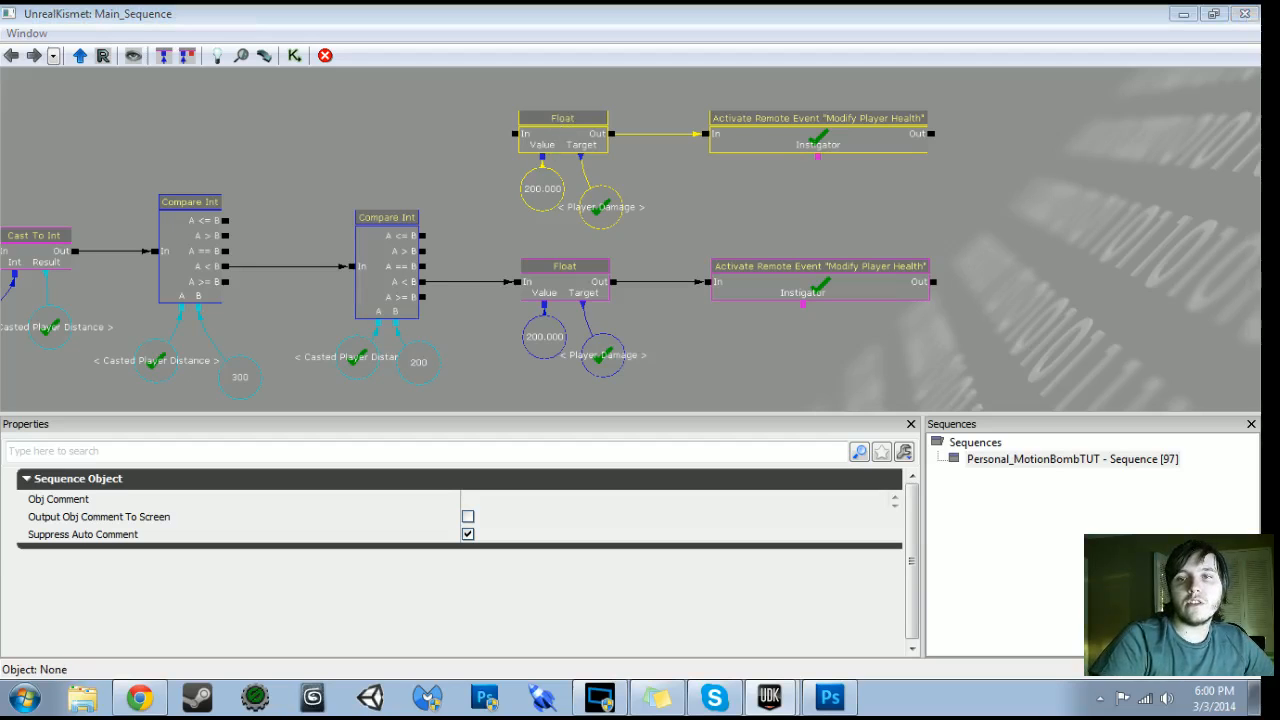
drag(446, 246, 634, 216)
scroll(622, 214, up, 3)
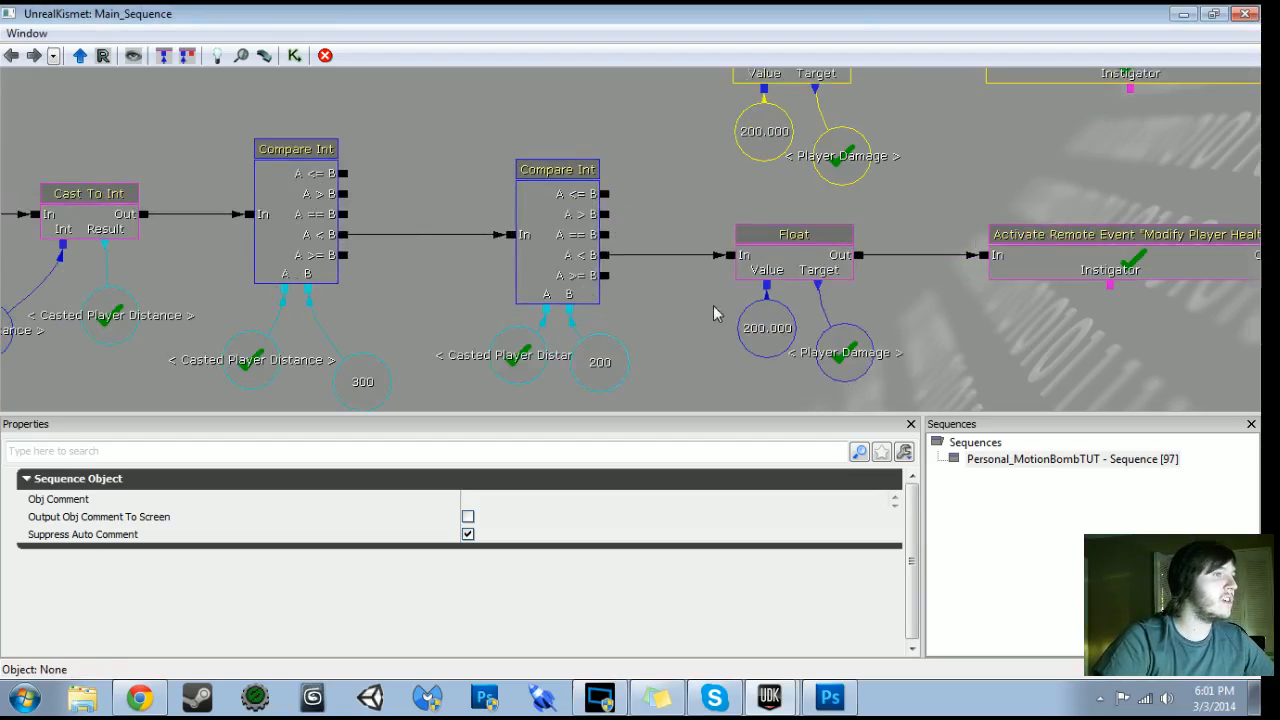
Connect the A > B output of the second Compare Int to the In of the copied Float action
drag(713, 305, 540, 413)
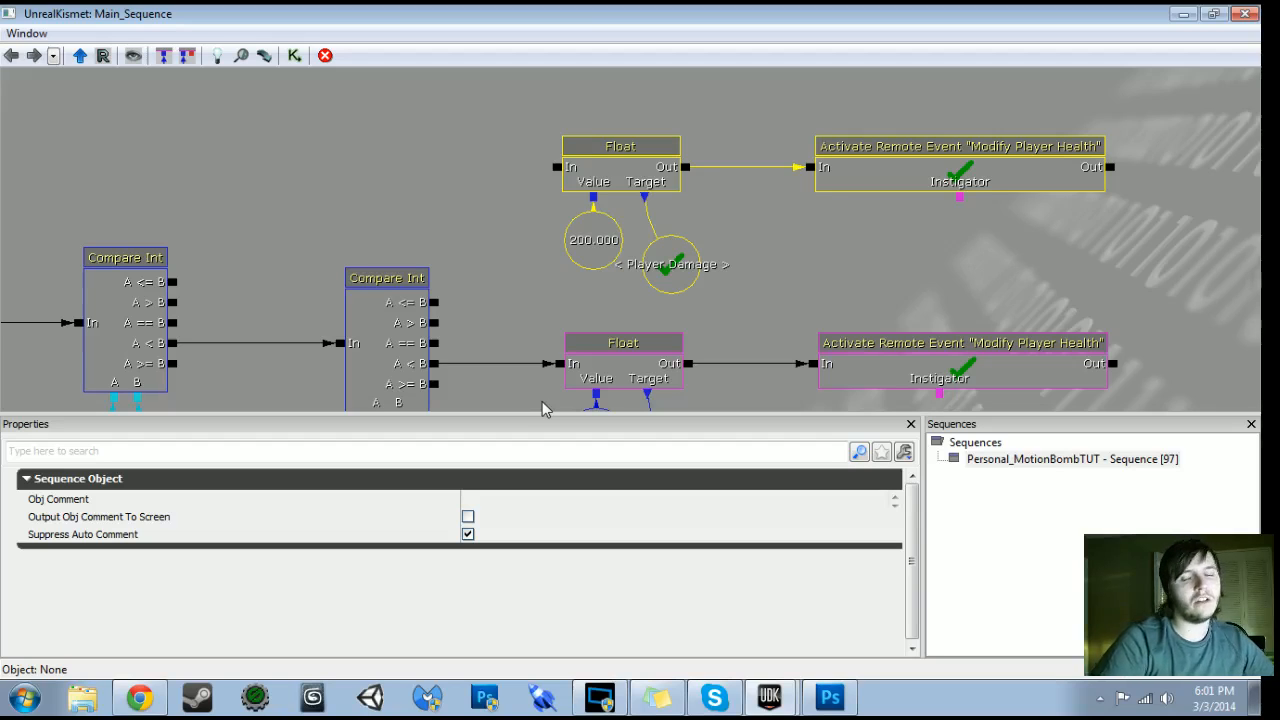
drag(503, 326, 486, 294)
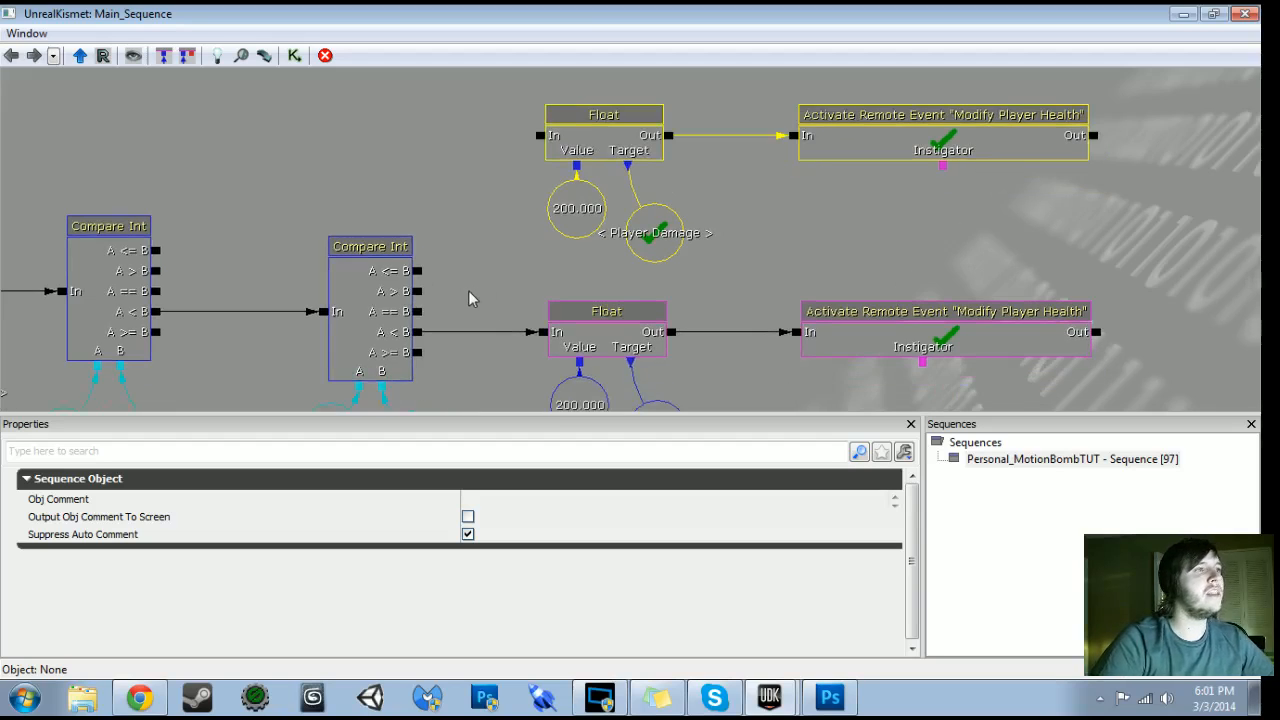
drag(418, 291, 531, 141)
drag(588, 262, 550, 280)
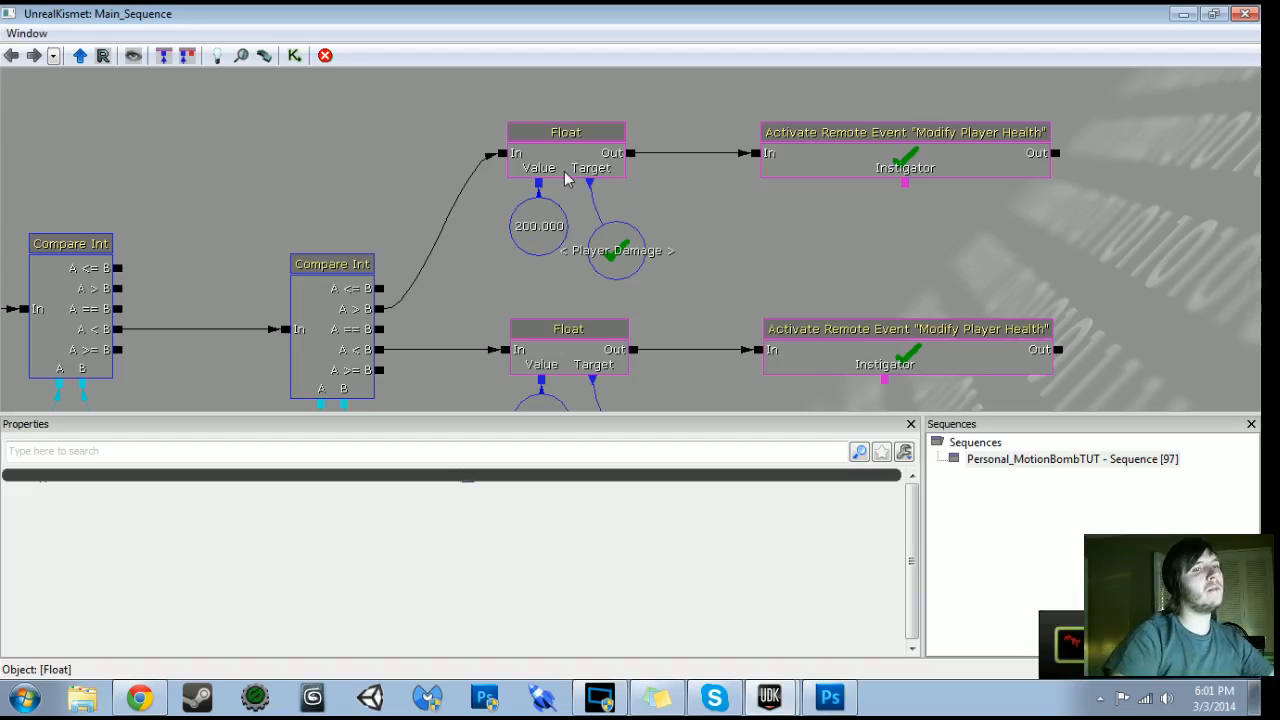
Set the Float Value of the variable on the upper Float action's Value connector to 50
click(547, 234)
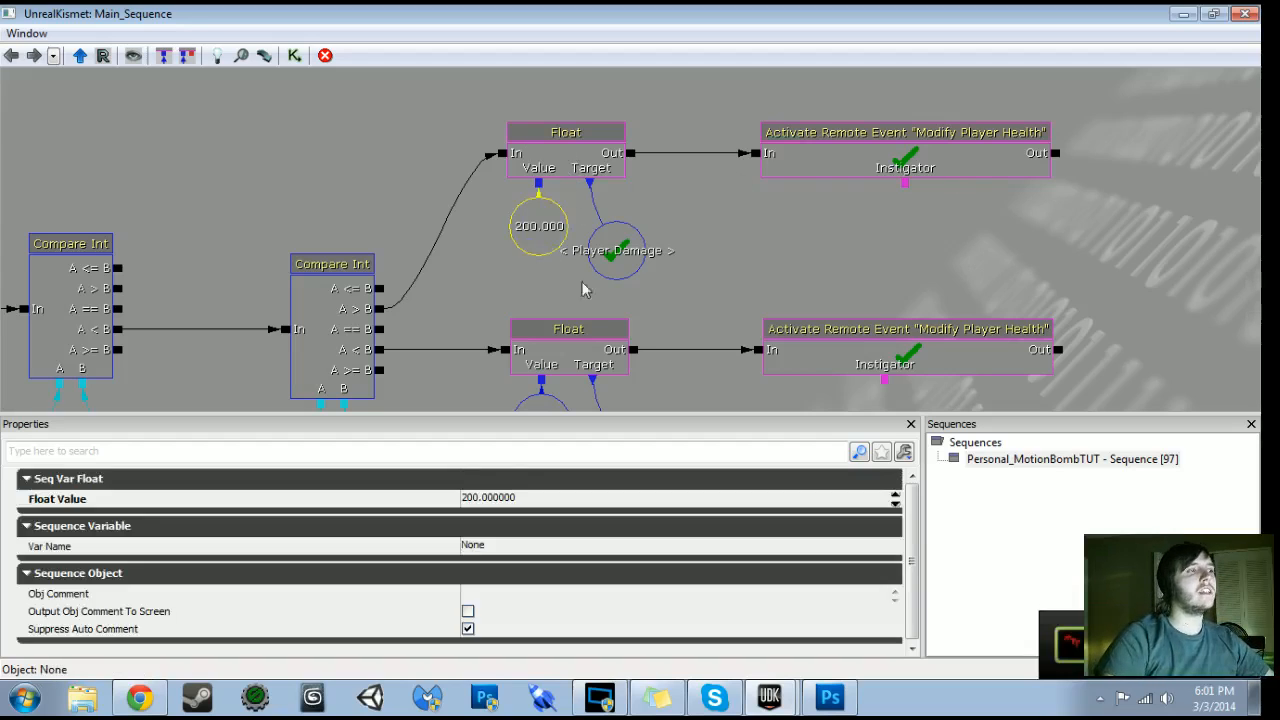
drag(718, 318, 702, 247)
click(475, 497)
double_click(475, 497)
text(5)
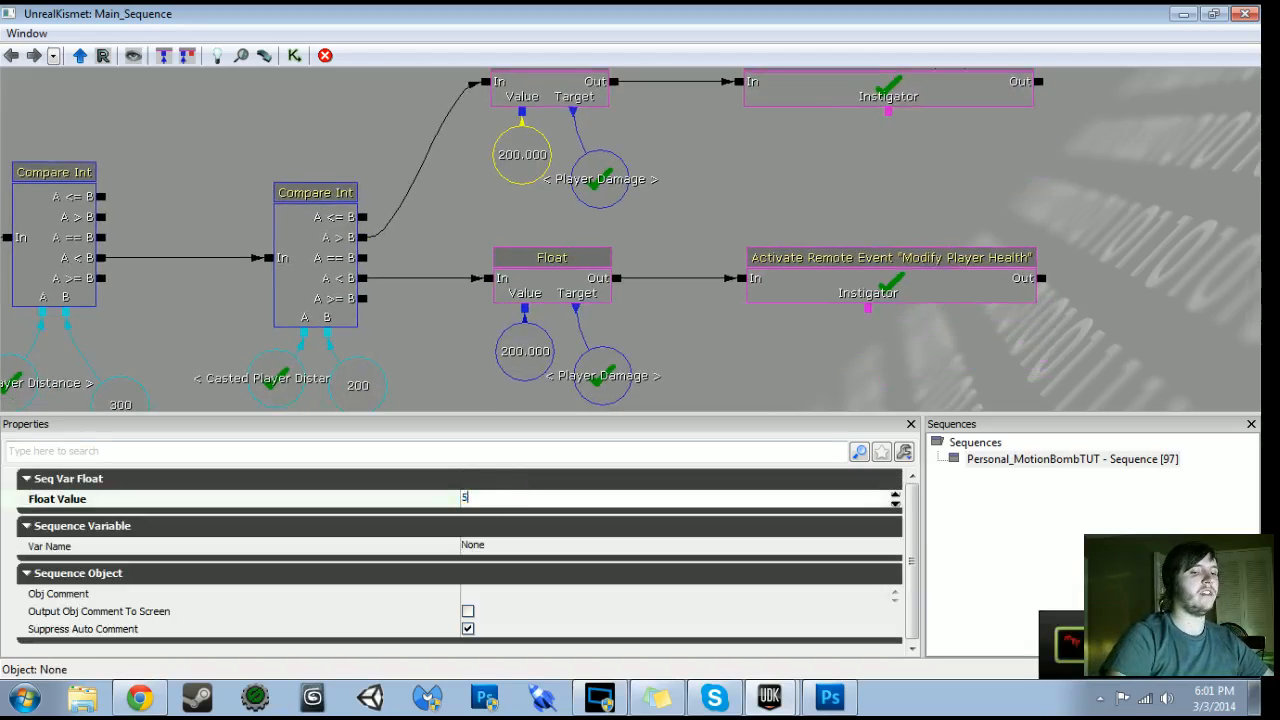
text(0)
key(Return)
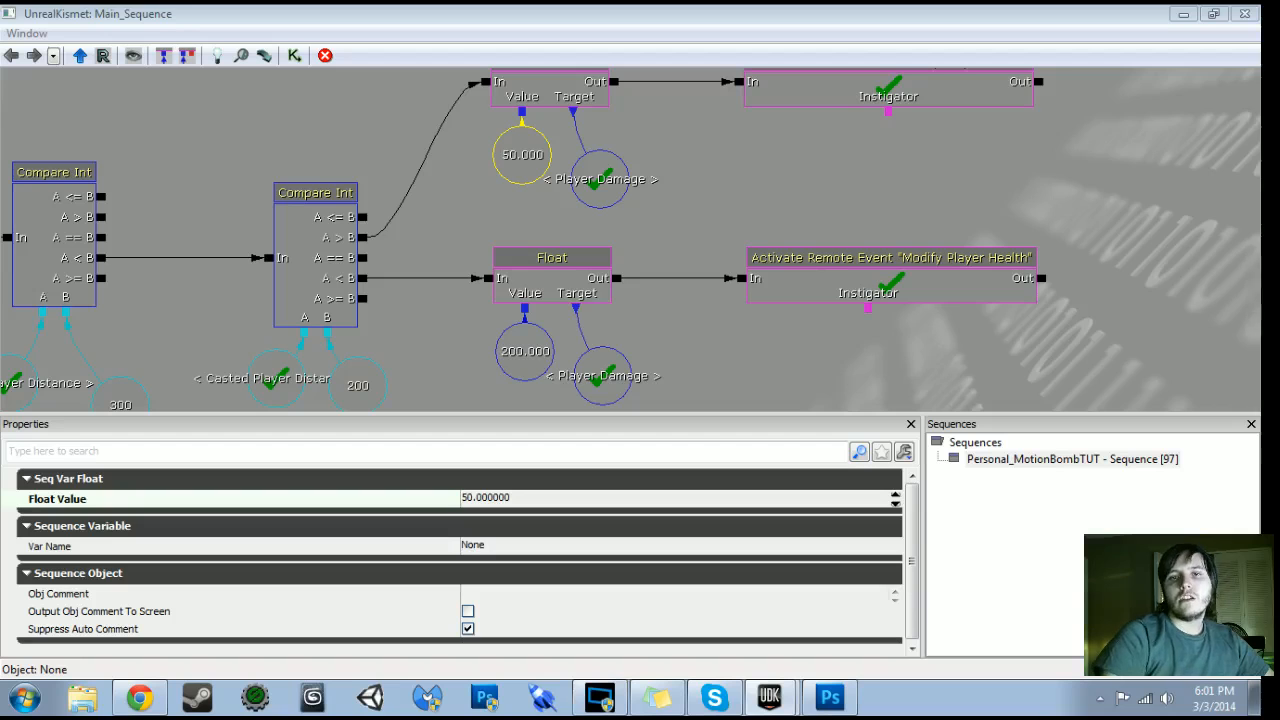
Review the Kismet chain from the player velocity comparison through the distance comparisons to the two Modify Player Health activations
scroll(752, 365, down, 7)
drag(755, 332, 1077, 336)
scroll(820, 328, up, 8)
drag(815, 326, 192, 320)
drag(574, 337, 295, 340)
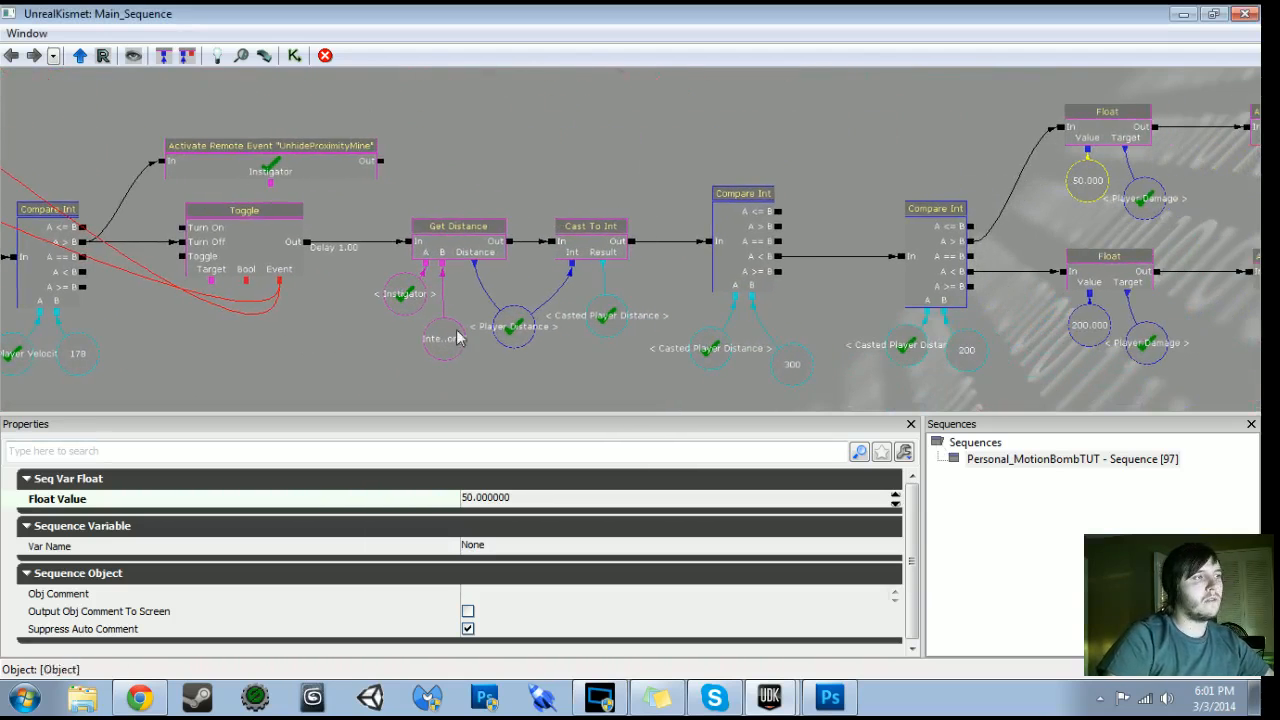
drag(615, 371, 24, 398)
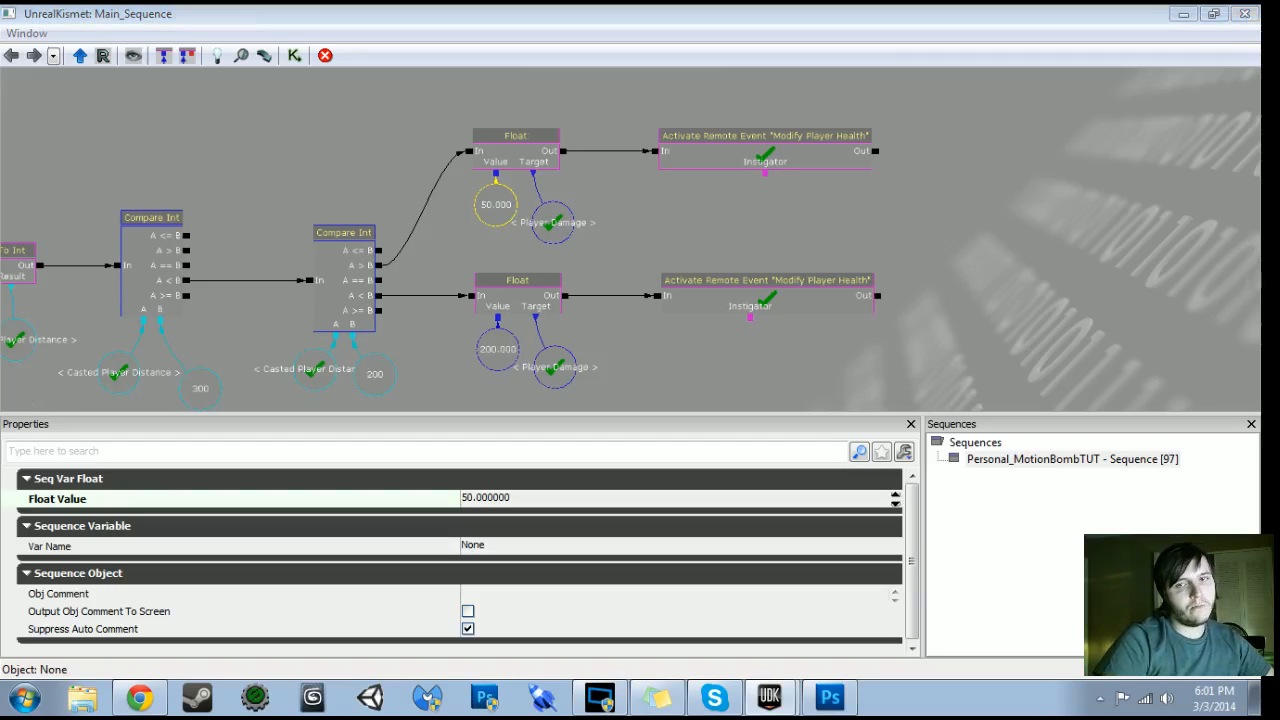
scroll(692, 238, down, 7)
scroll(966, 238, up, 6)
drag(685, 240, 1048, 238)
drag(661, 186, 873, 190)
scroll(873, 190, up, 3)
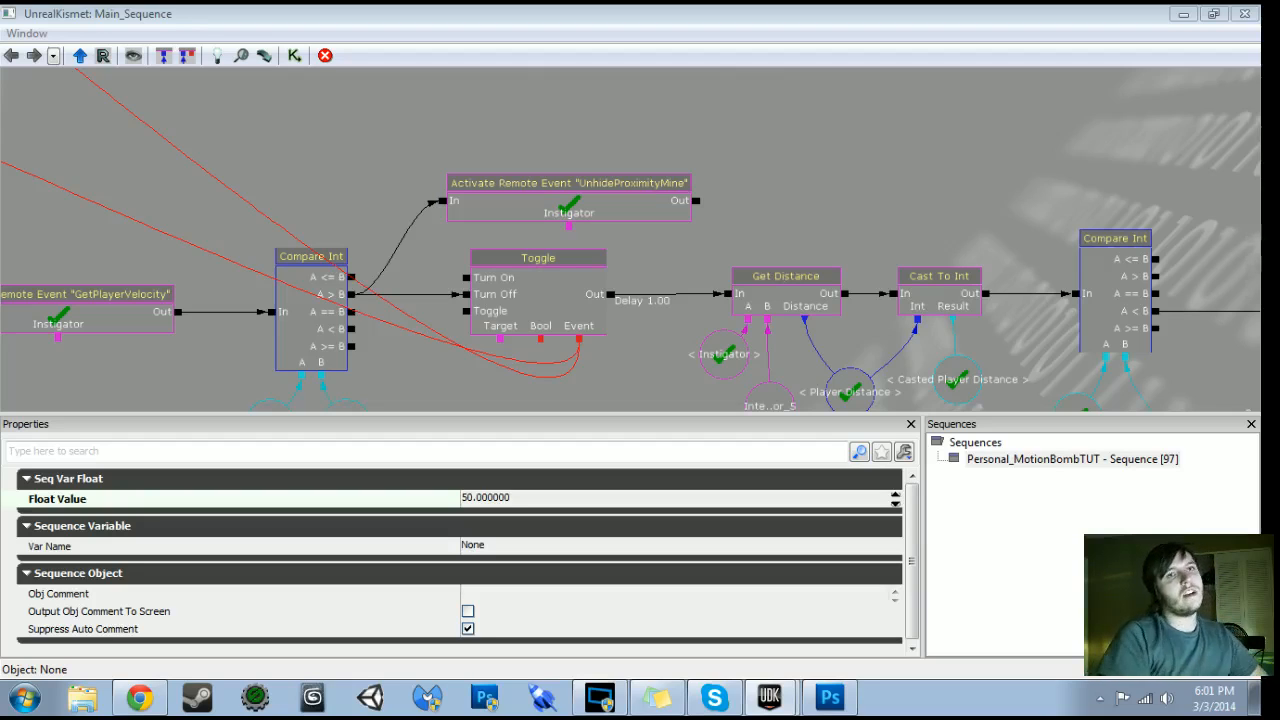
drag(862, 178, 807, 220)
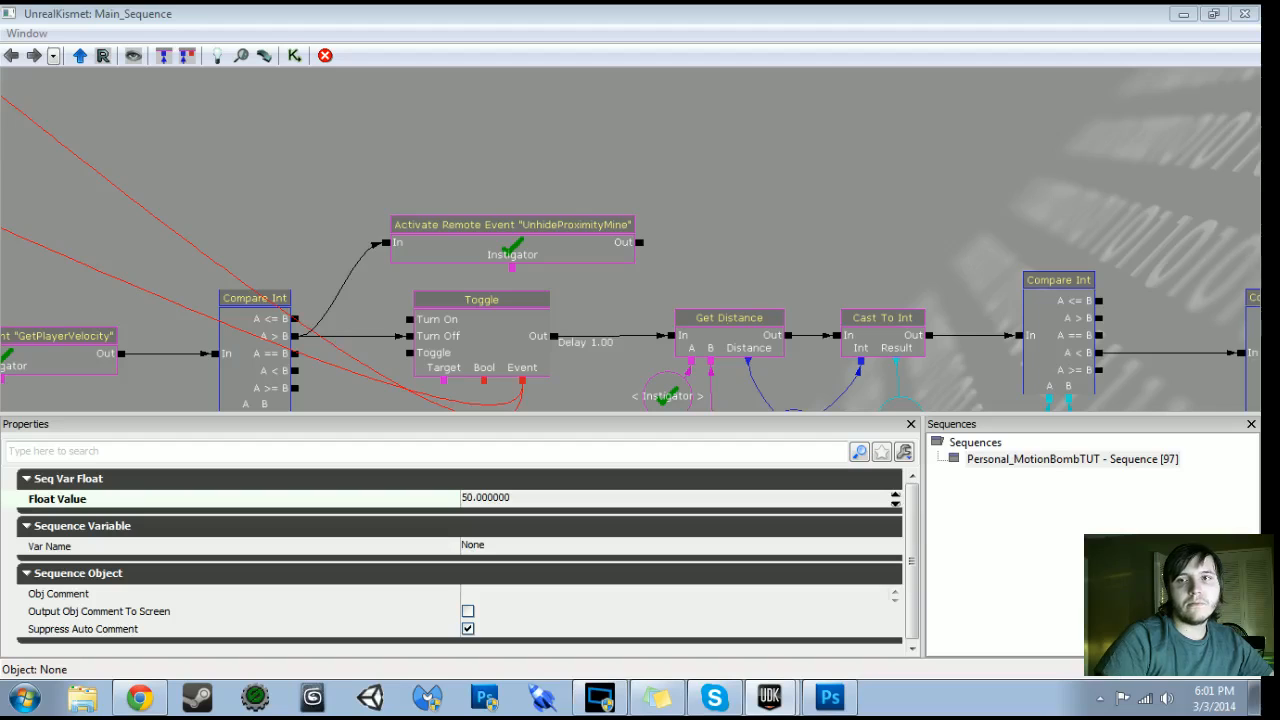
Add a new Toggle action above the Get Distance action
drag(655, 236, 531, 217)
right_click(531, 218)
mouse_move(566, 200)
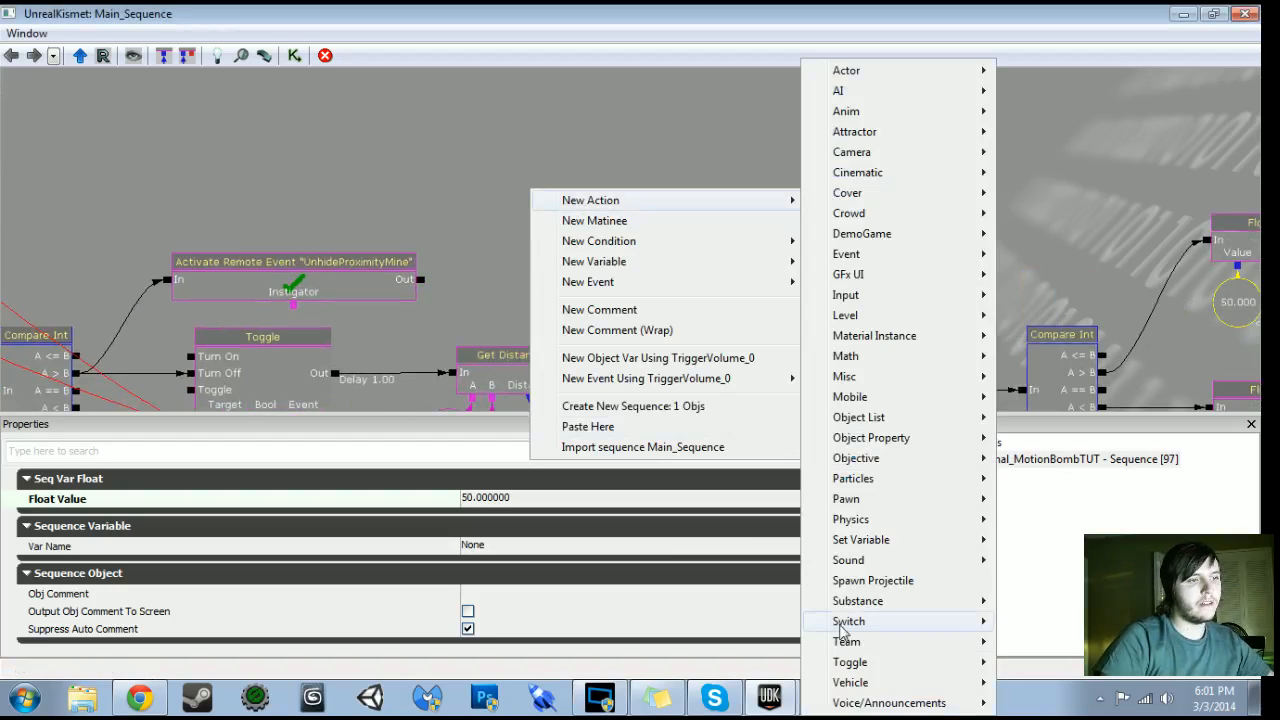
mouse_move(971, 663)
click(1040, 560)
drag(569, 253, 543, 253)
Create an Emitter_0 object variable on the new Toggle's Target and connect the existing Toggle's Out to the new one's Turn On
drag(503, 332, 525, 304)
drag(632, 13, 2, 18)
click(846, 300)
mouse_move(846, 300)
mouse_down()
mouse_move(832, 272)
mouse_move(844, 292)
mouse_up()
click(566, 26)
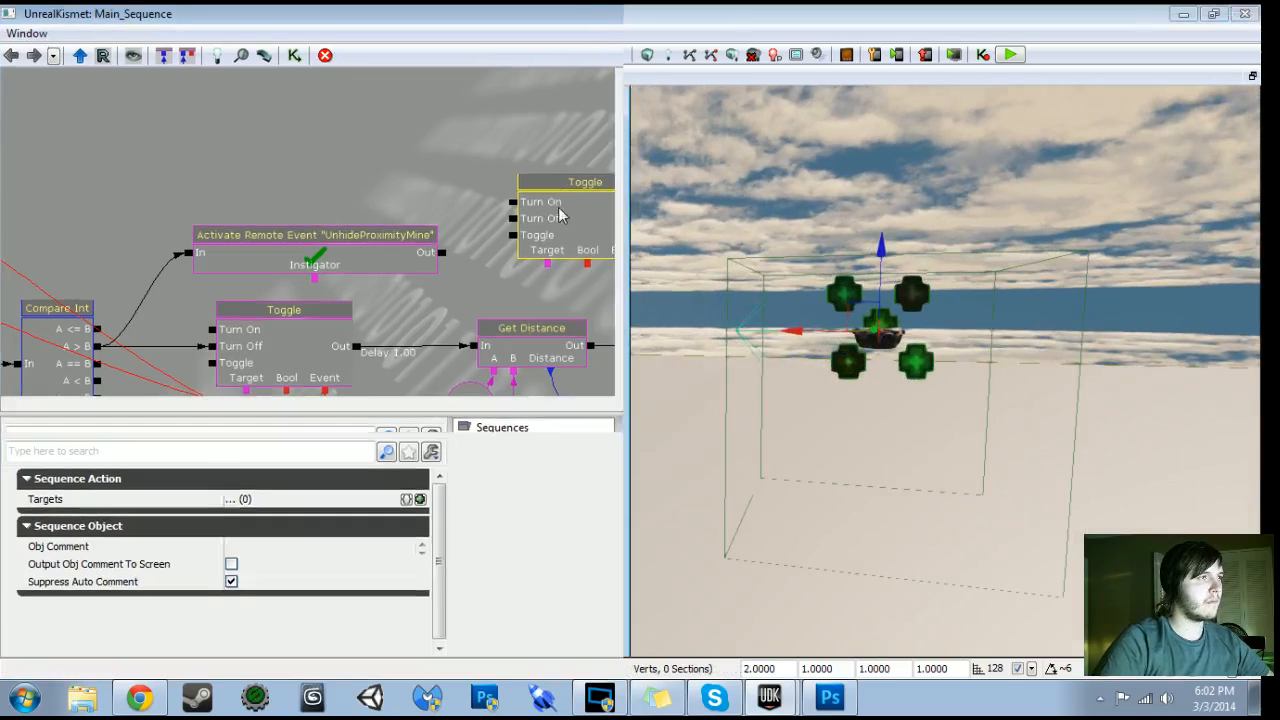
right_click(549, 262)
click(577, 277)
drag(560, 228, 562, 182)
click(673, 253)
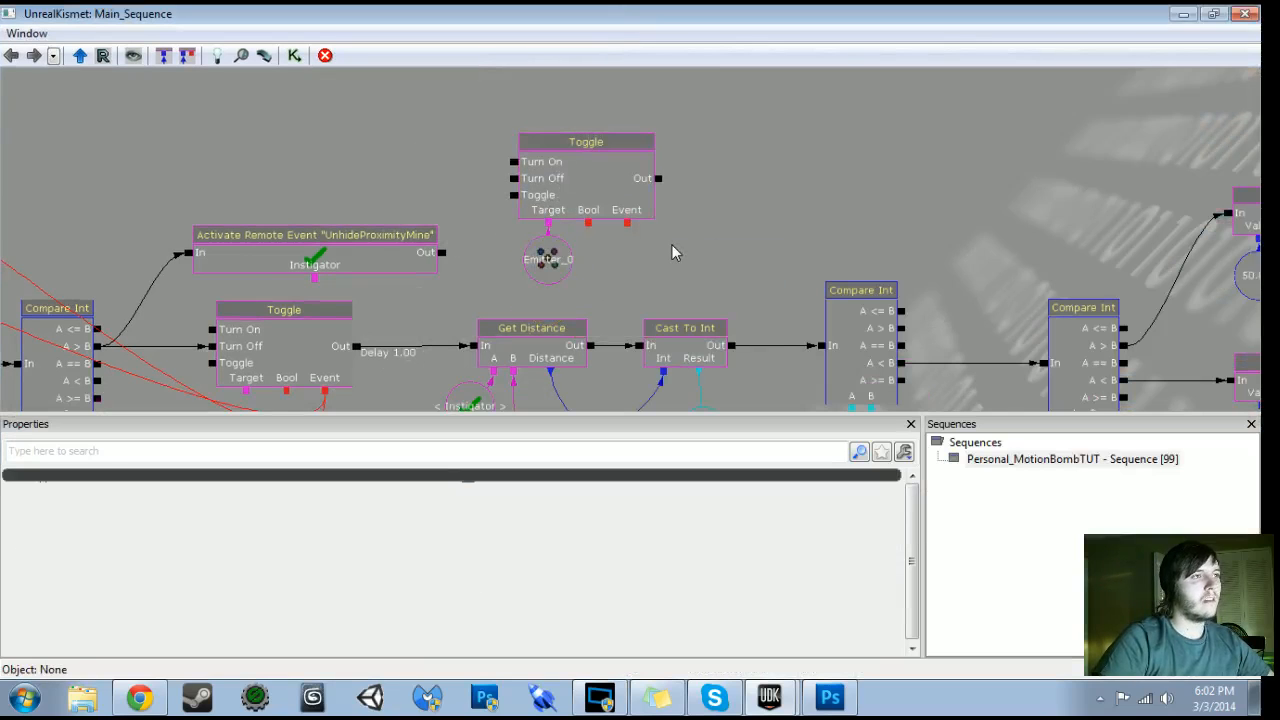
drag(480, 308, 487, 189)
drag(362, 227, 512, 255)
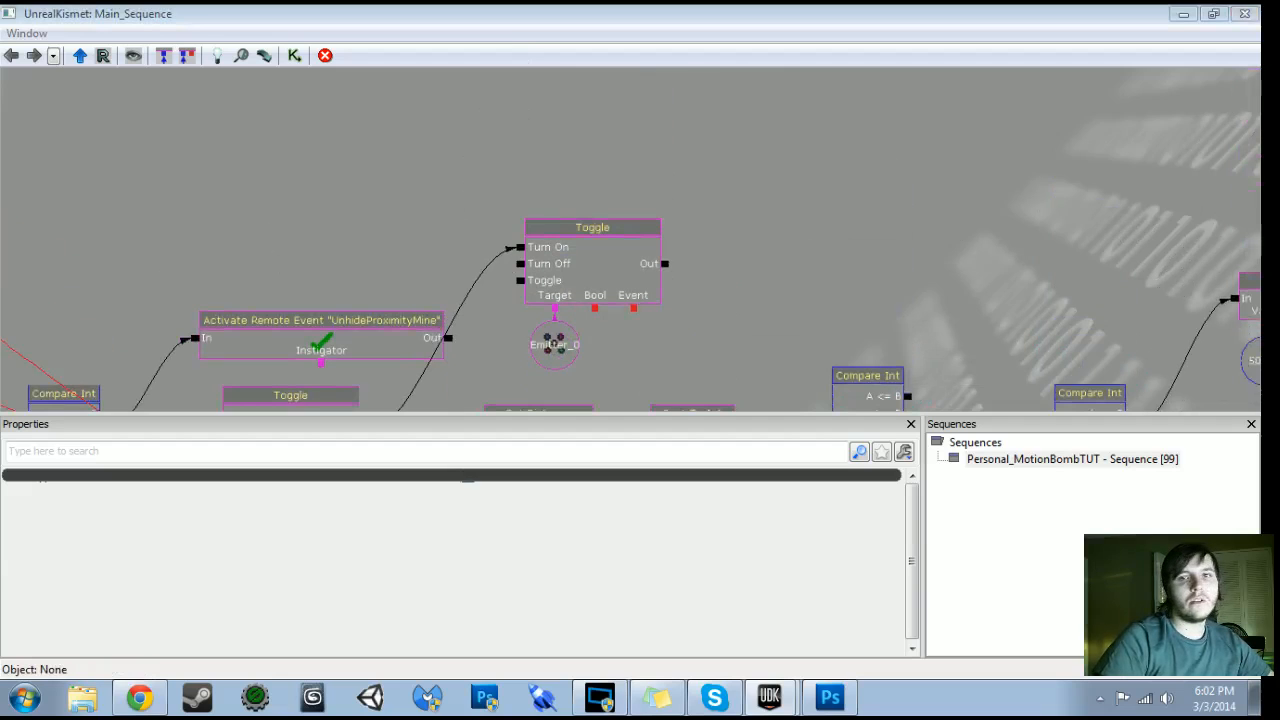
Add a Remote Event named Destroy Proximity Mine Effects and connect its Out to the emitter Toggle's Turn On
right_click(398, 166)
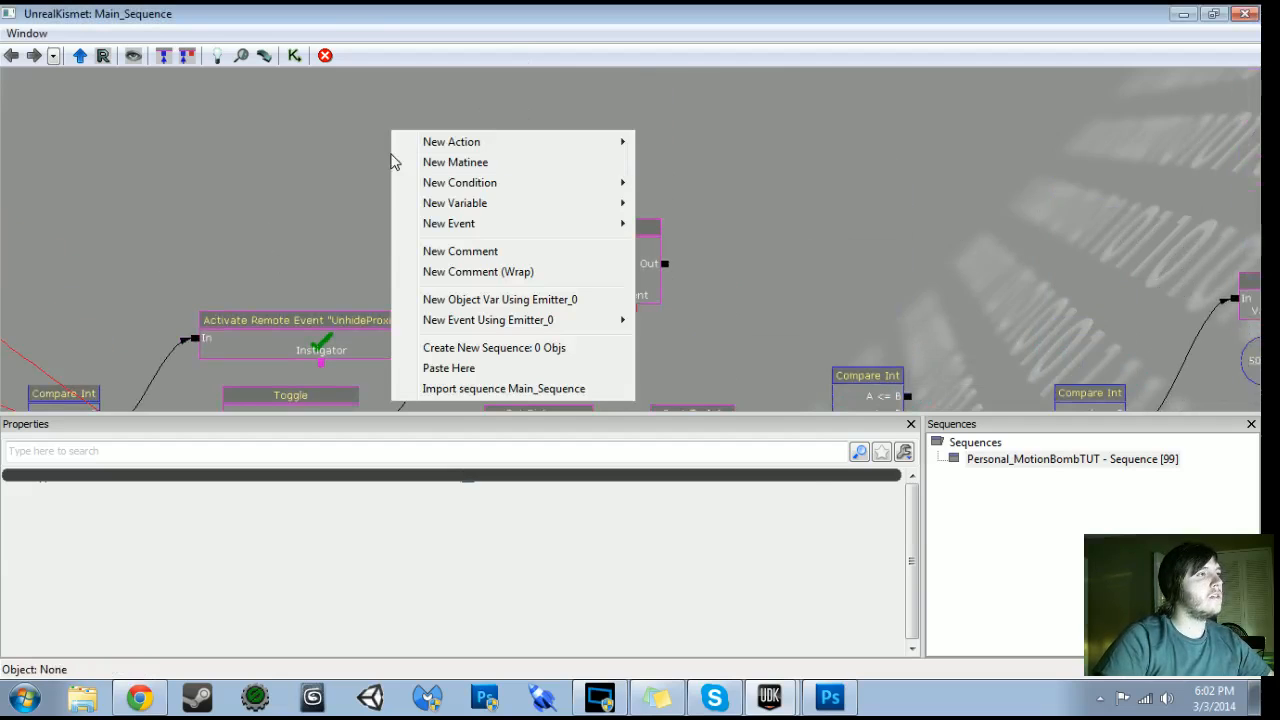
mouse_move(443, 223)
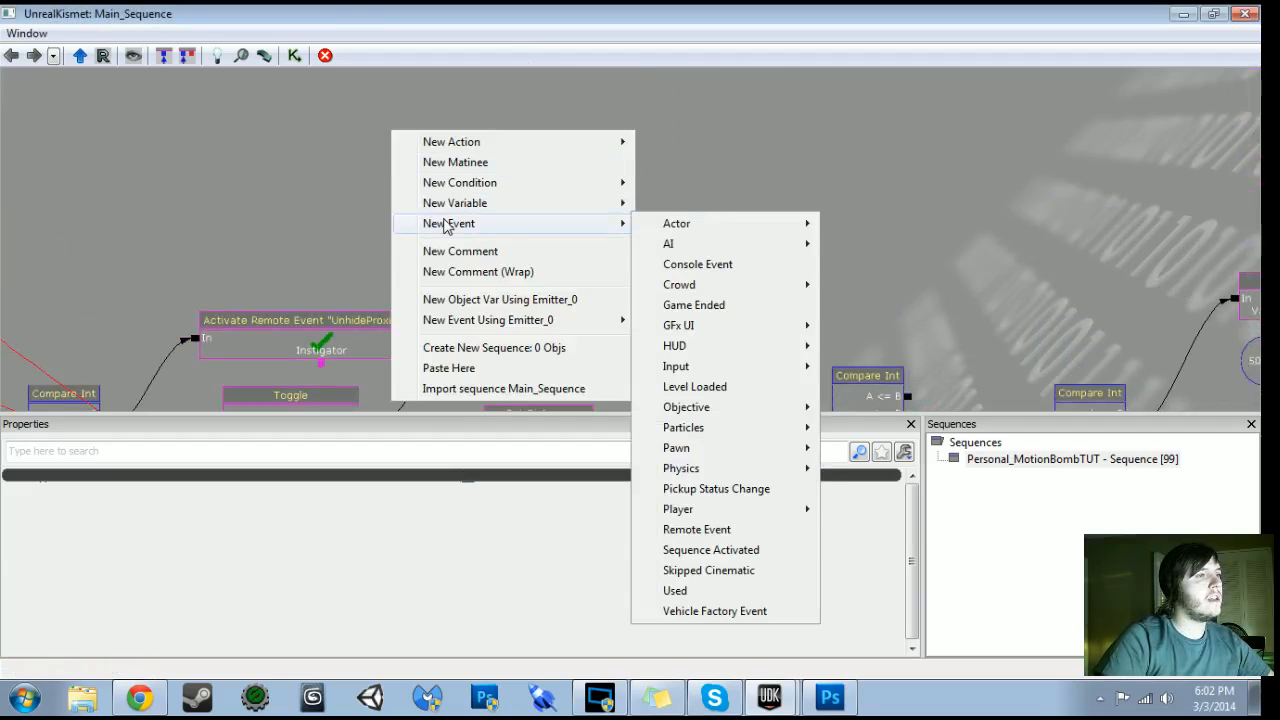
click(711, 530)
click(512, 498)
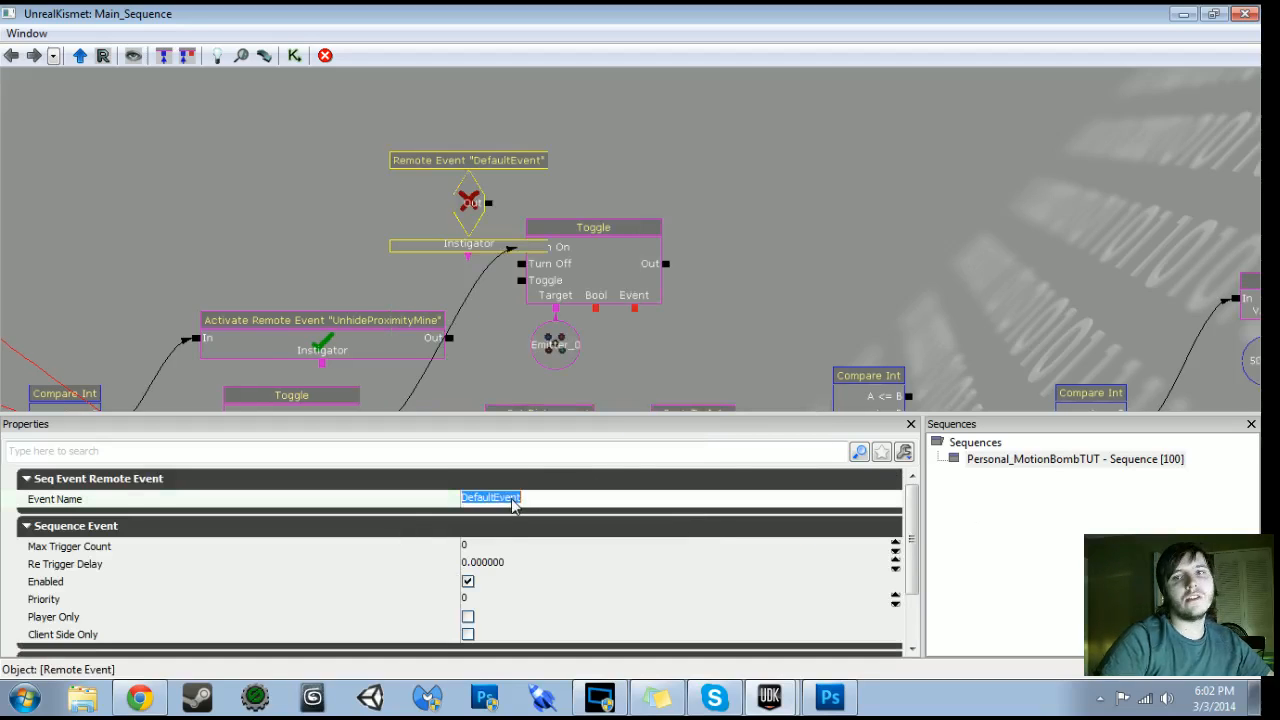
text(Destroy Proximit)
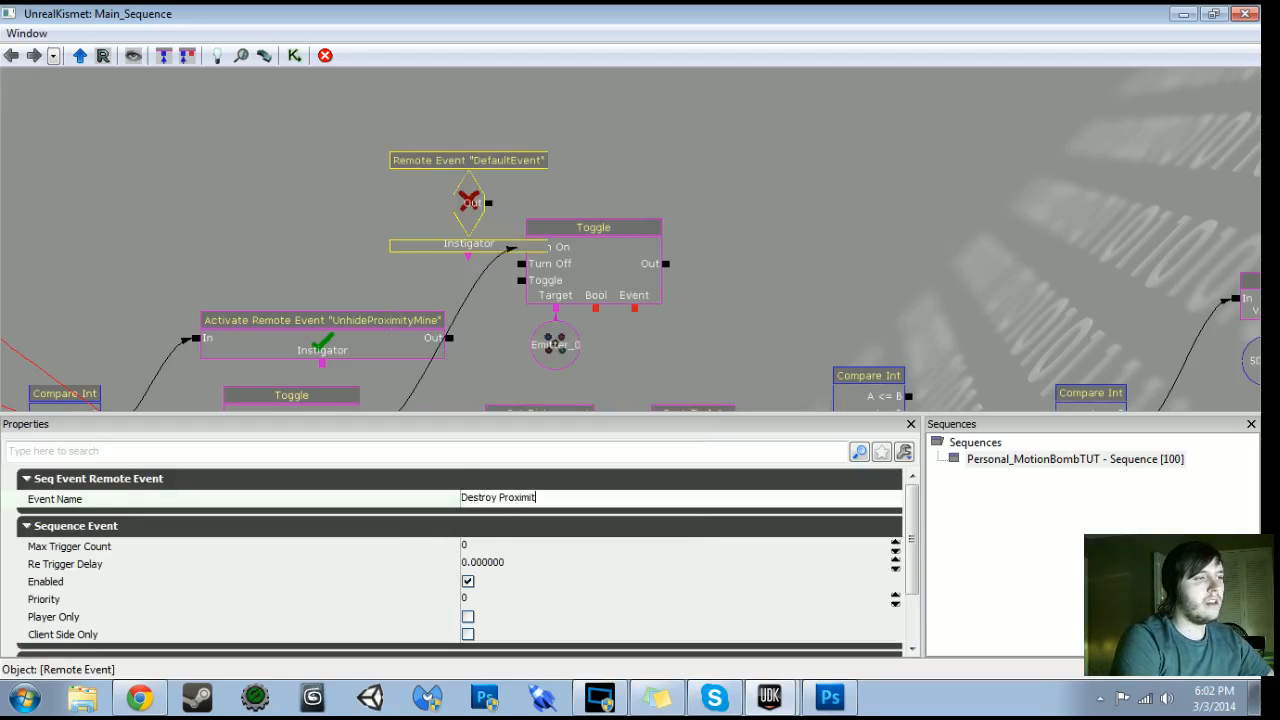
text(y Mine Effec)
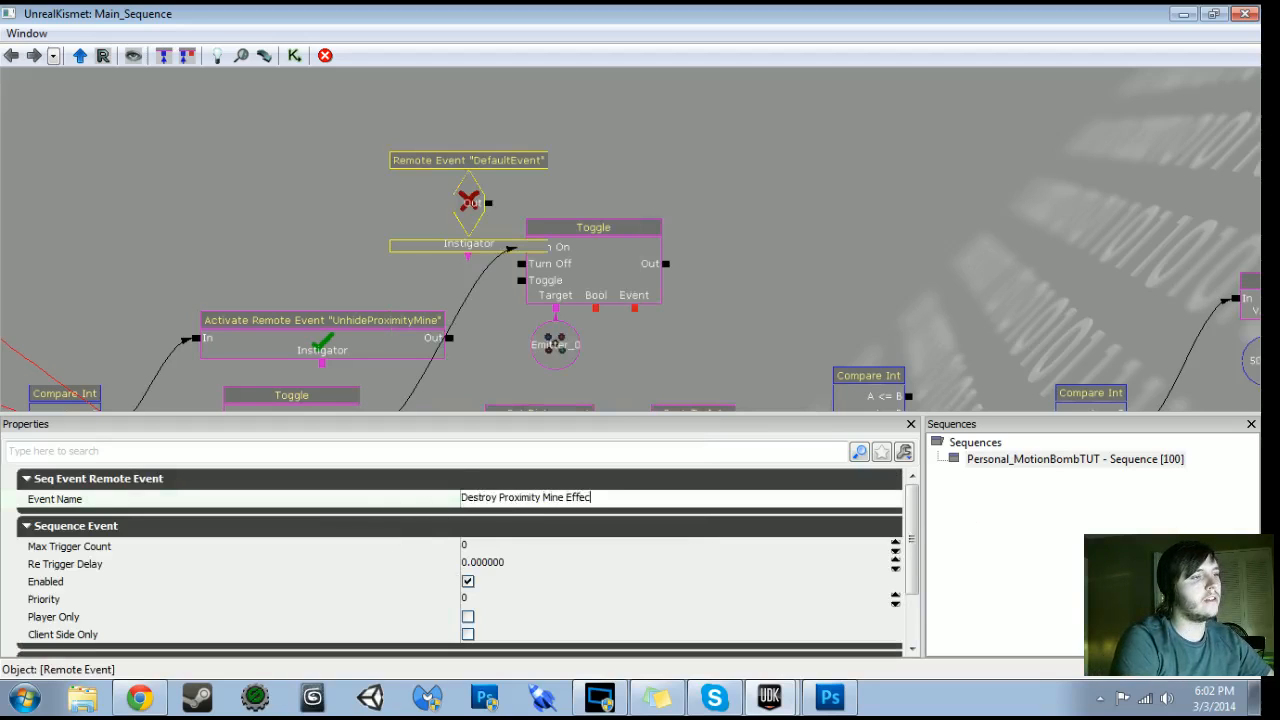
text(ts)
key(Return)
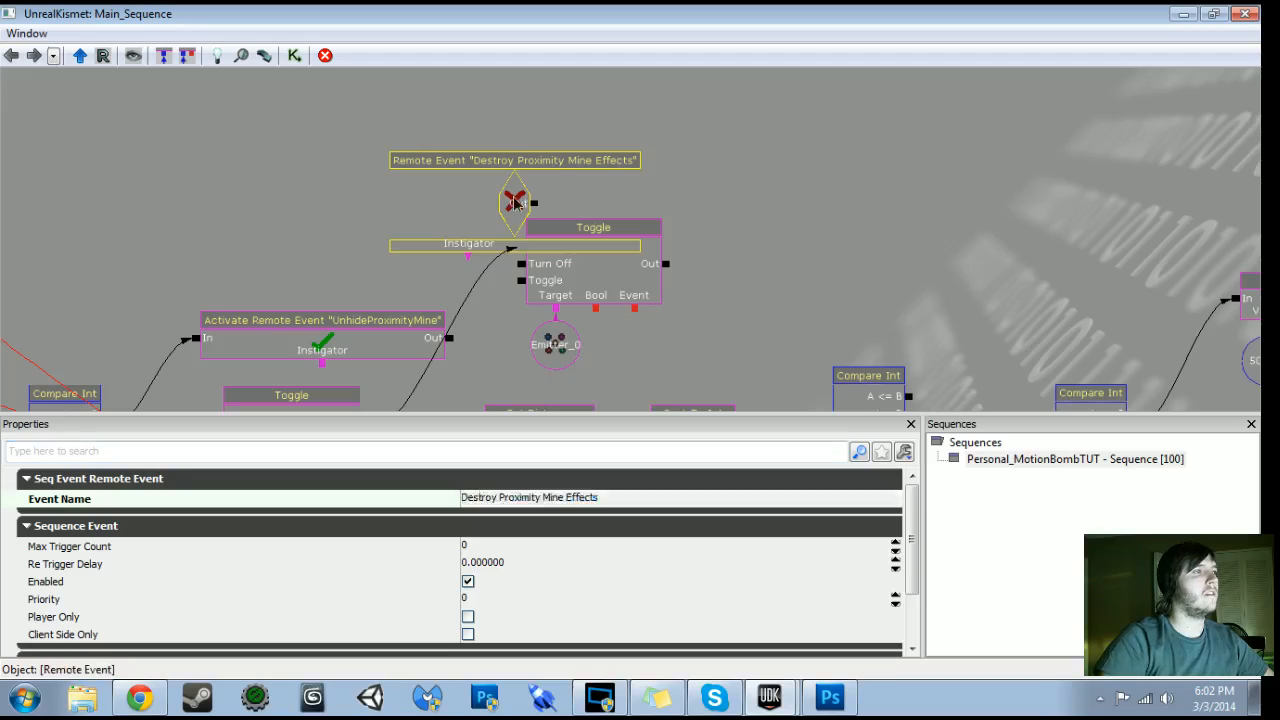
drag(514, 200, 513, 247)
drag(737, 243, 464, 250)
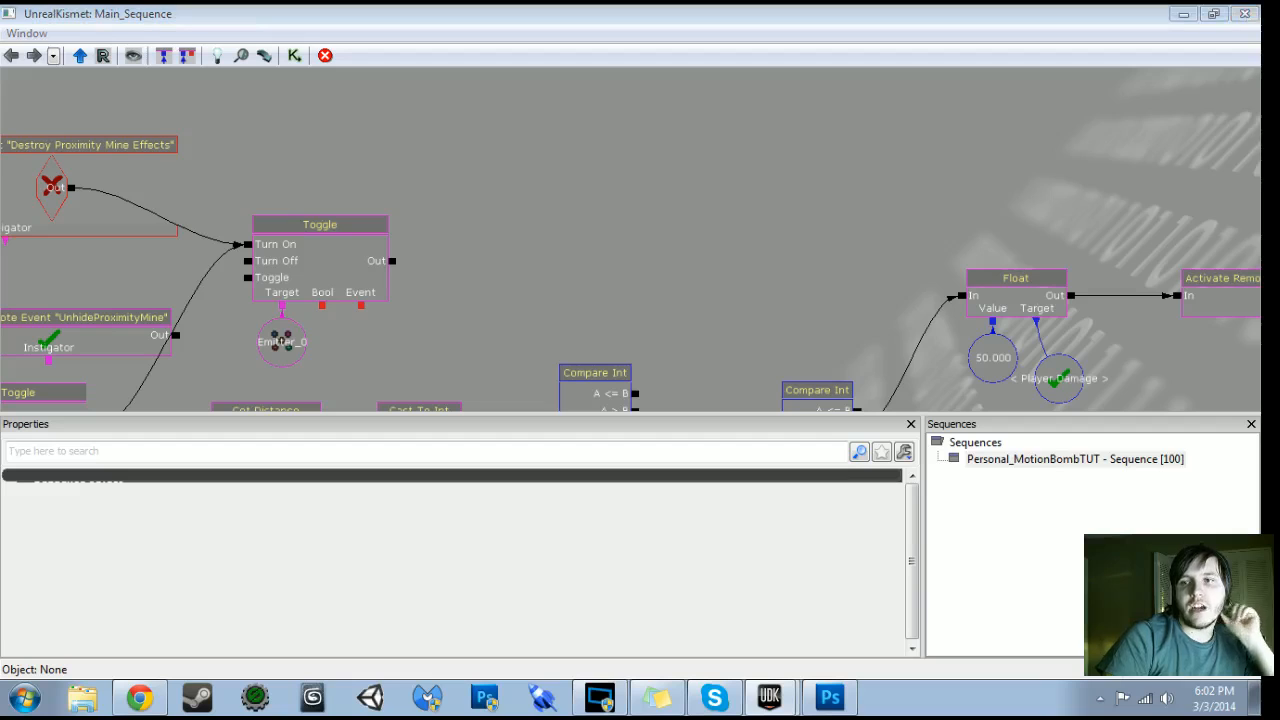
Add a Play Sound action beside the emitter Toggle, connect the Toggle's Out to Play, and line the action up
drag(546, 242, 443, 234)
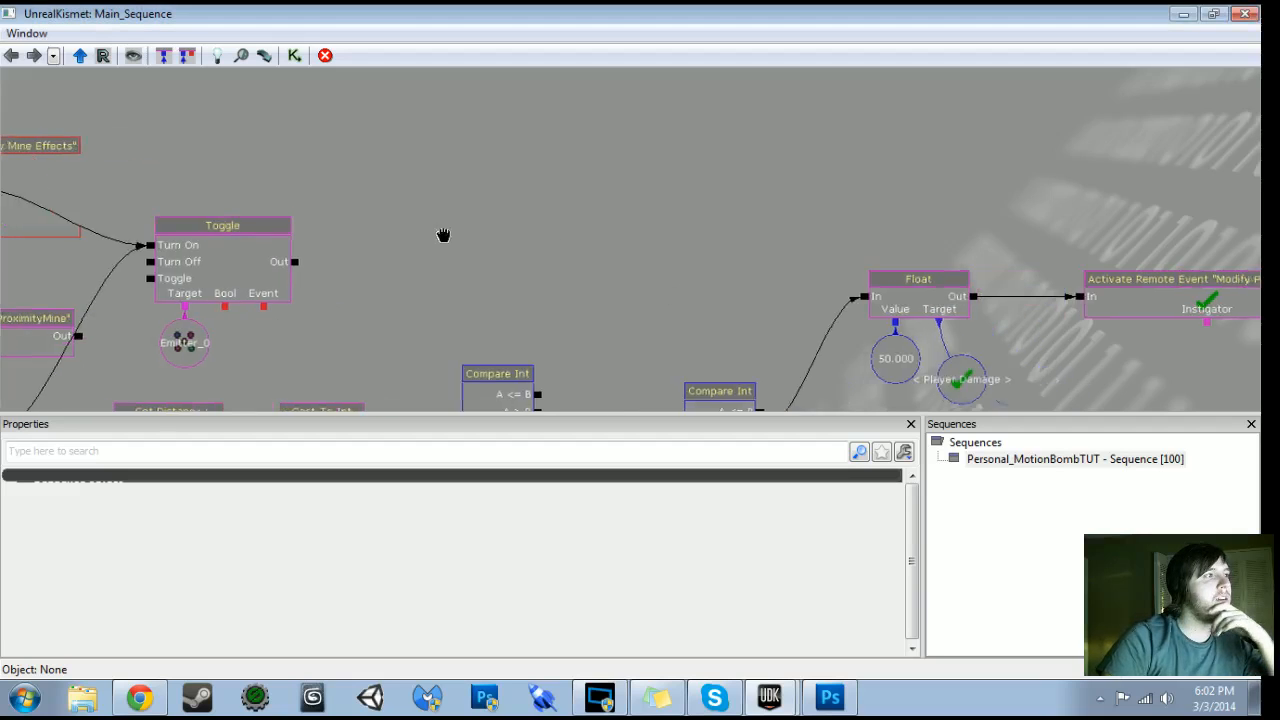
right_click(409, 176)
mouse_move(465, 196)
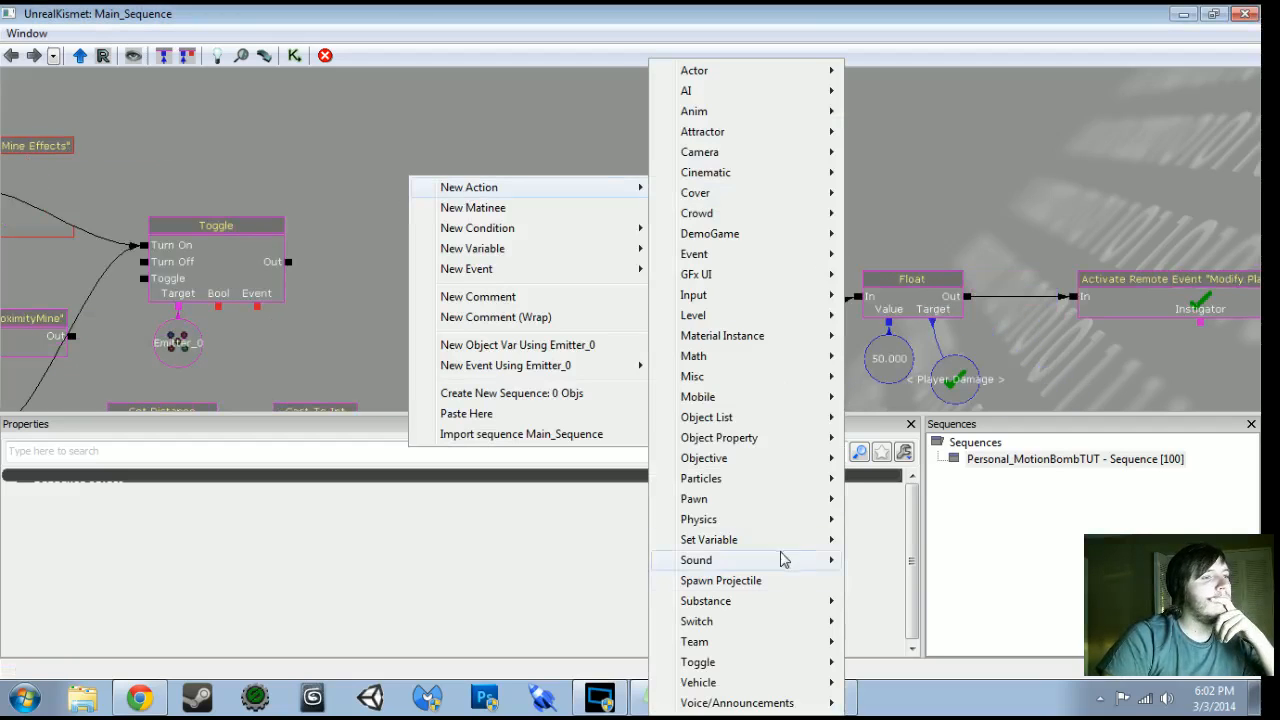
mouse_move(776, 567)
click(922, 621)
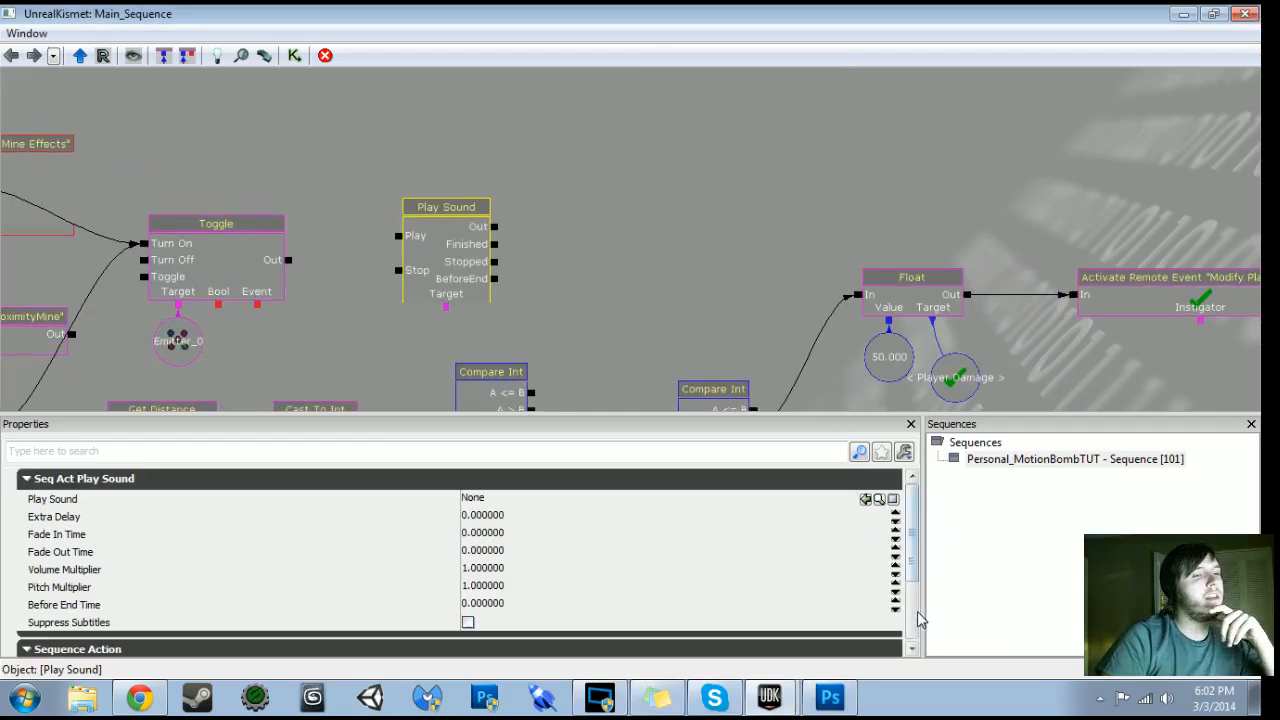
mouse_move(288, 260)
mouse_down()
mouse_move(400, 252)
mouse_move(398, 237)
mouse_up()
ctrl+drag(442, 240, 442, 263)
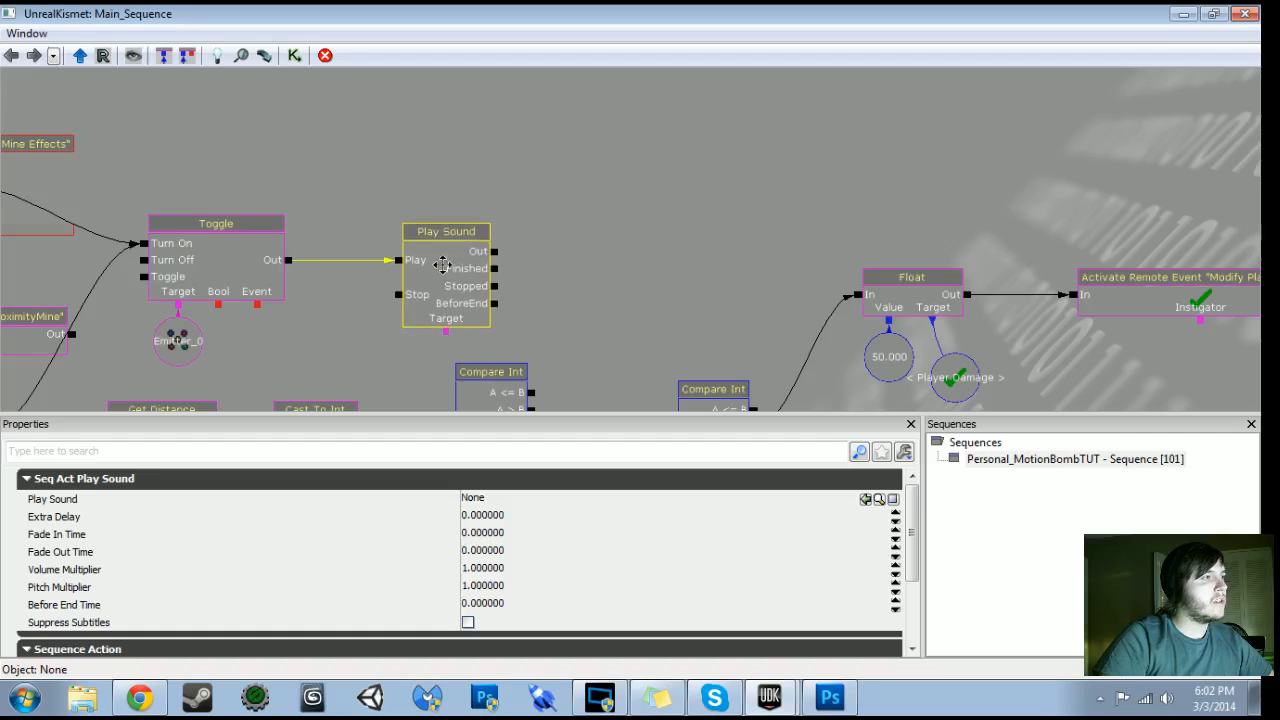
Duplicate the Emitter_0 object variable and connect the copy to the Play Sound action's Target
click(198, 342)
key(ctrl+c)
key(ctrl+v)
drag(632, 276, 376, 295)
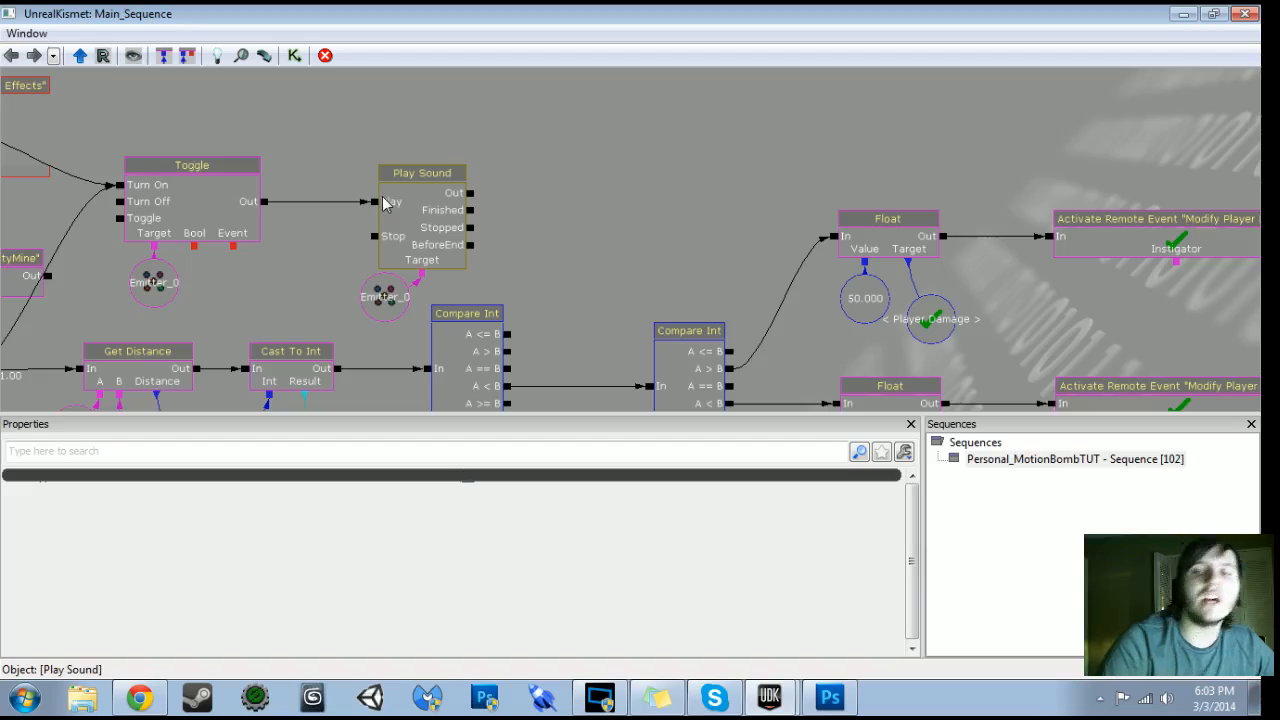
click(380, 294)
Search the Content Browser's sound cues for "explosion" and select A_Weapon_SR_ComboExplosionCue
click(1183, 14)
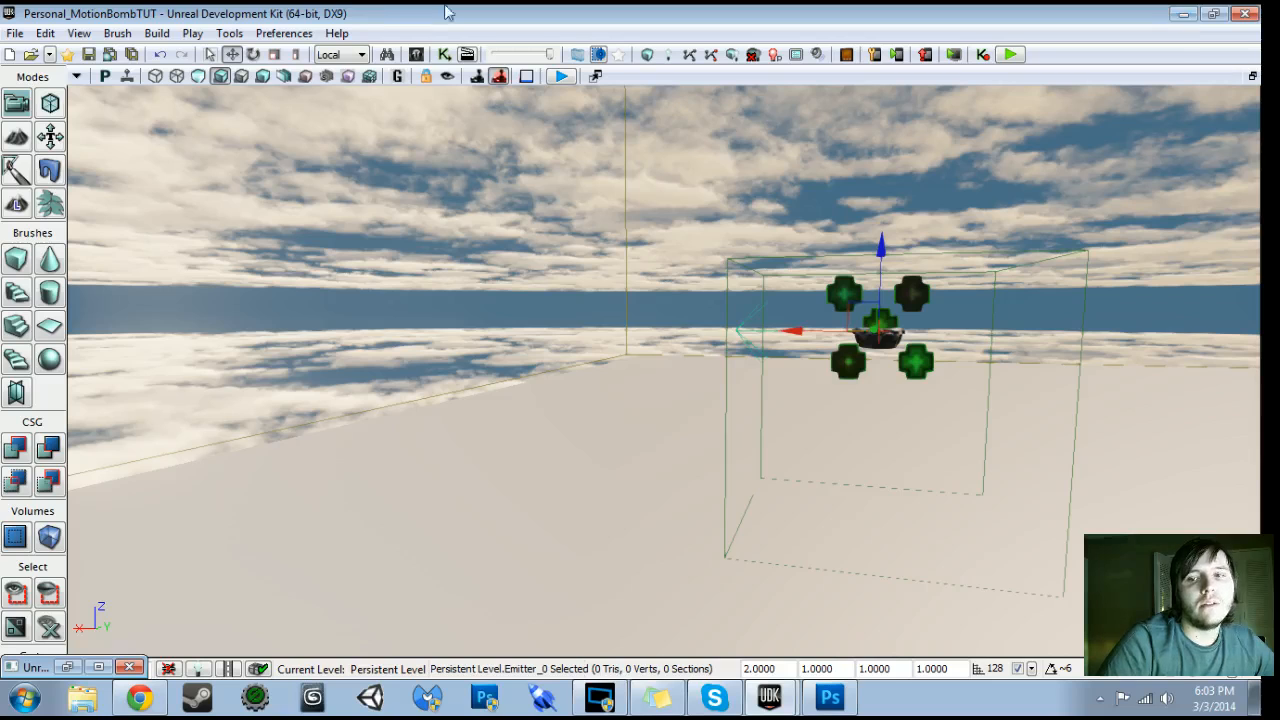
click(416, 54)
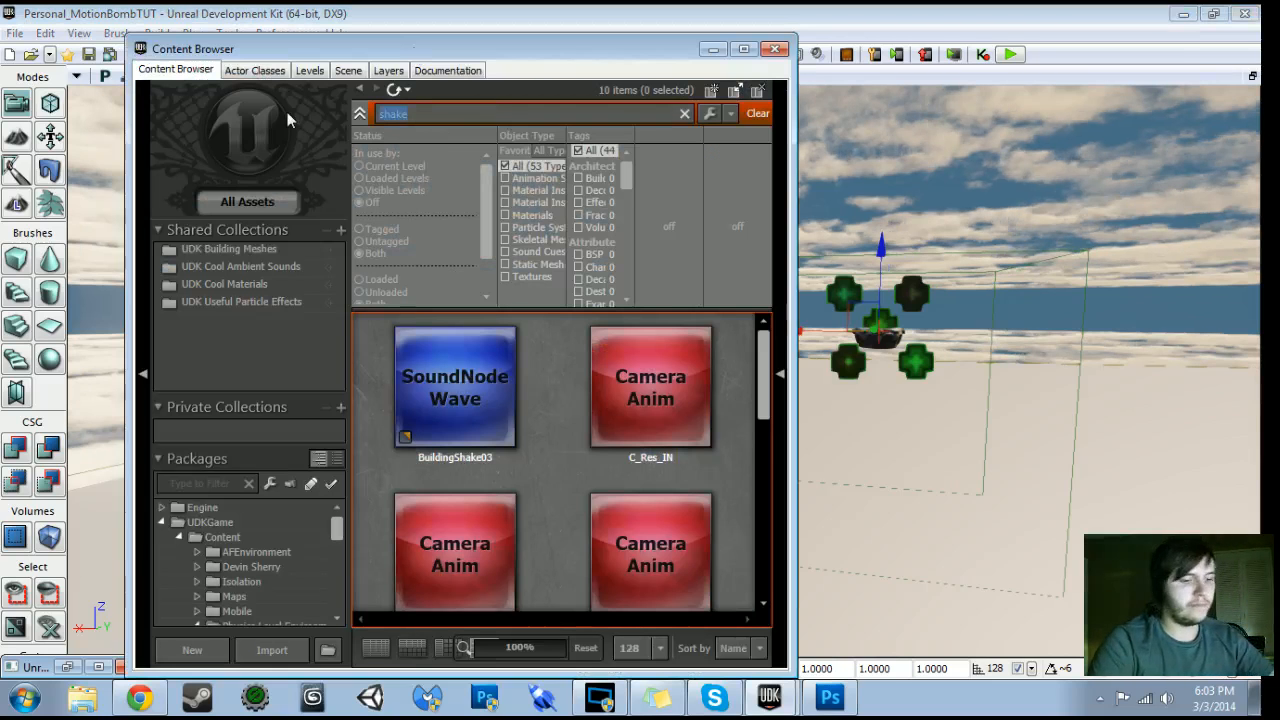
key(BackSpace)
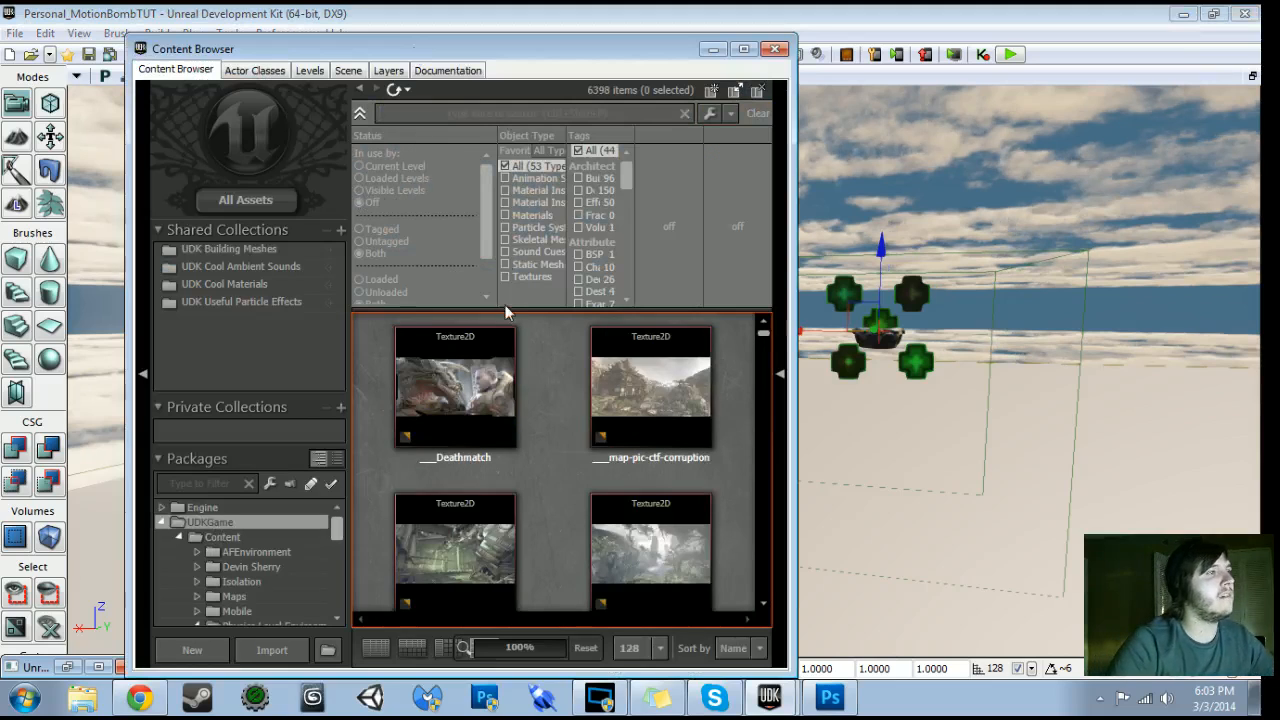
click(505, 252)
text(explosion)
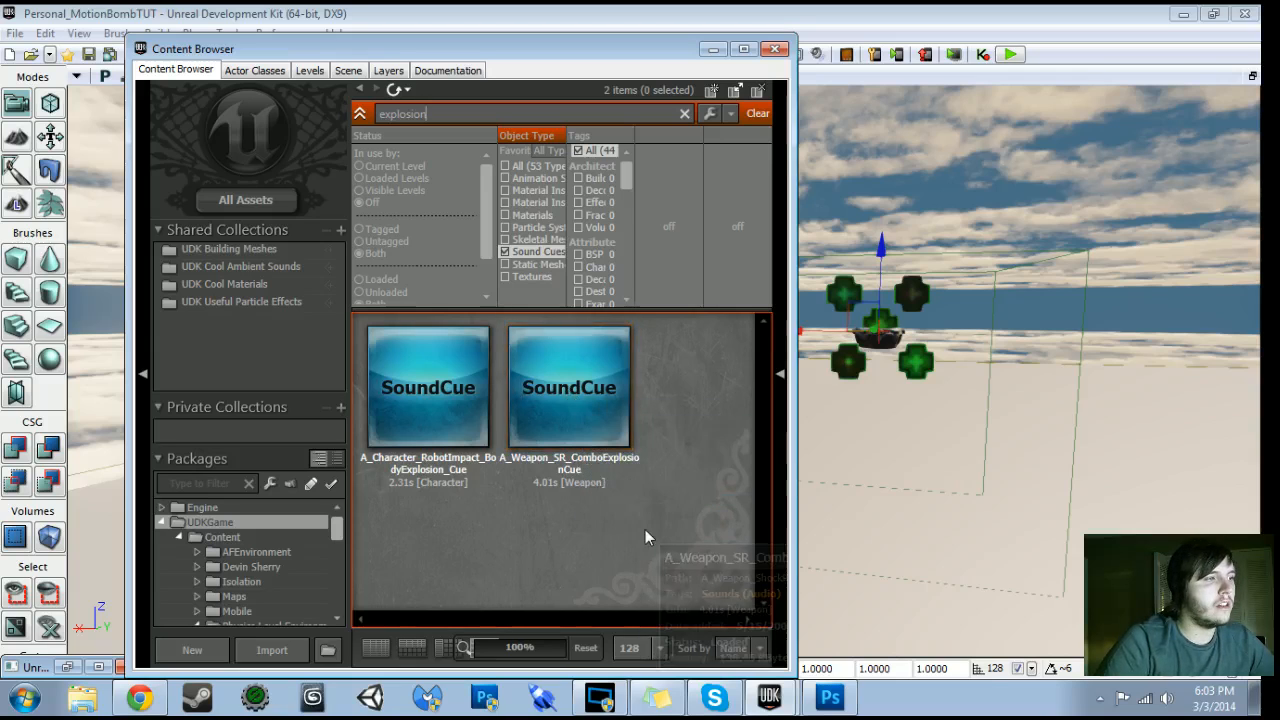
click(589, 405)
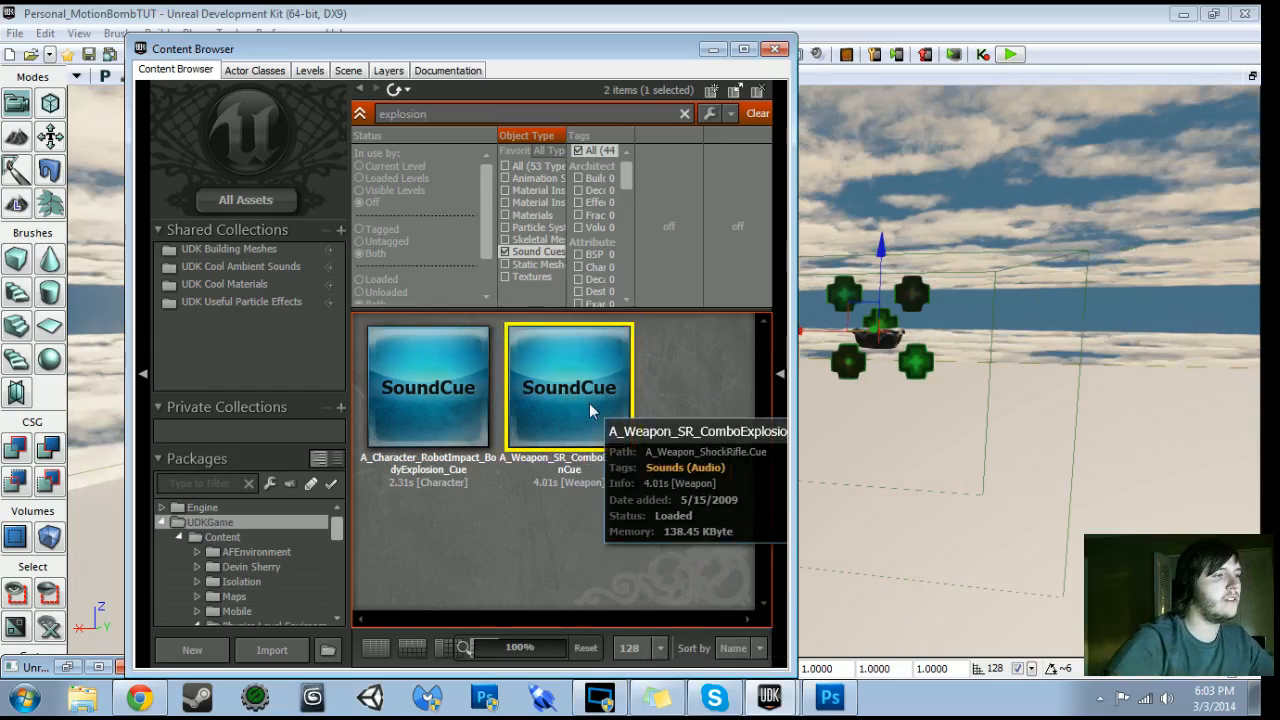
Return to Kismet and assign the selected explosion cue to the Play Sound action's Play Sound property
click(775, 49)
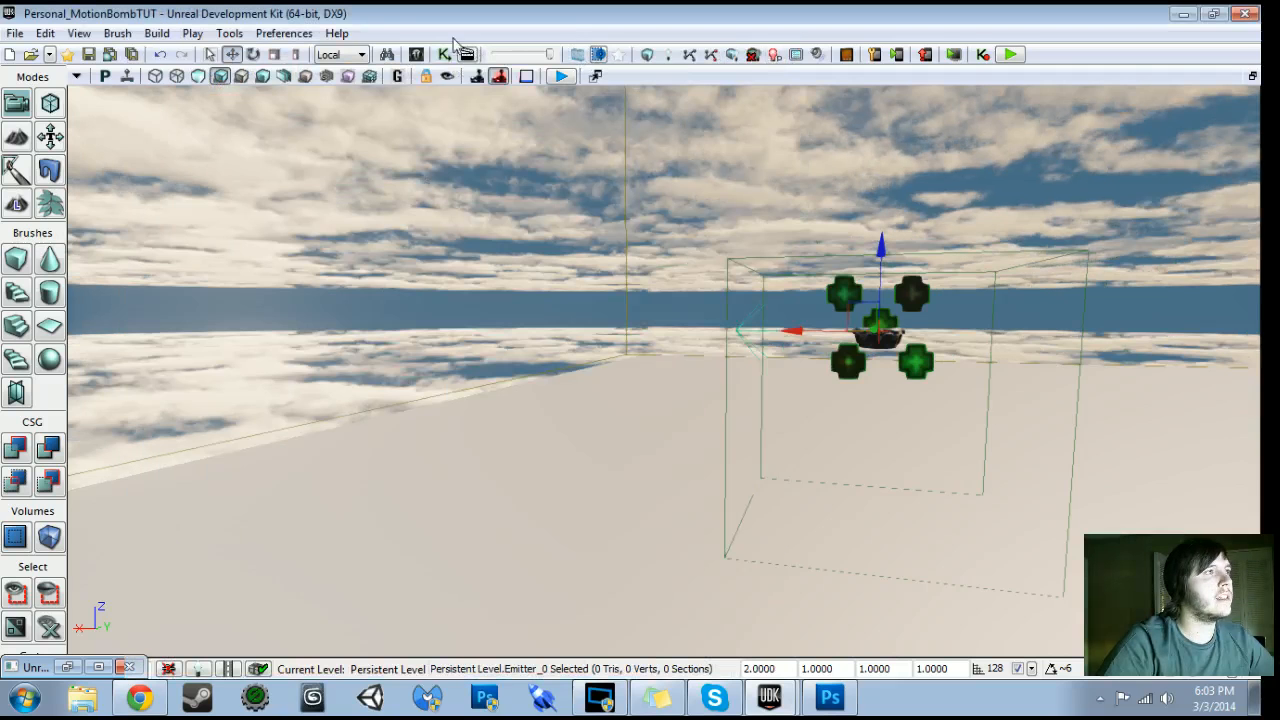
click(444, 54)
click(438, 163)
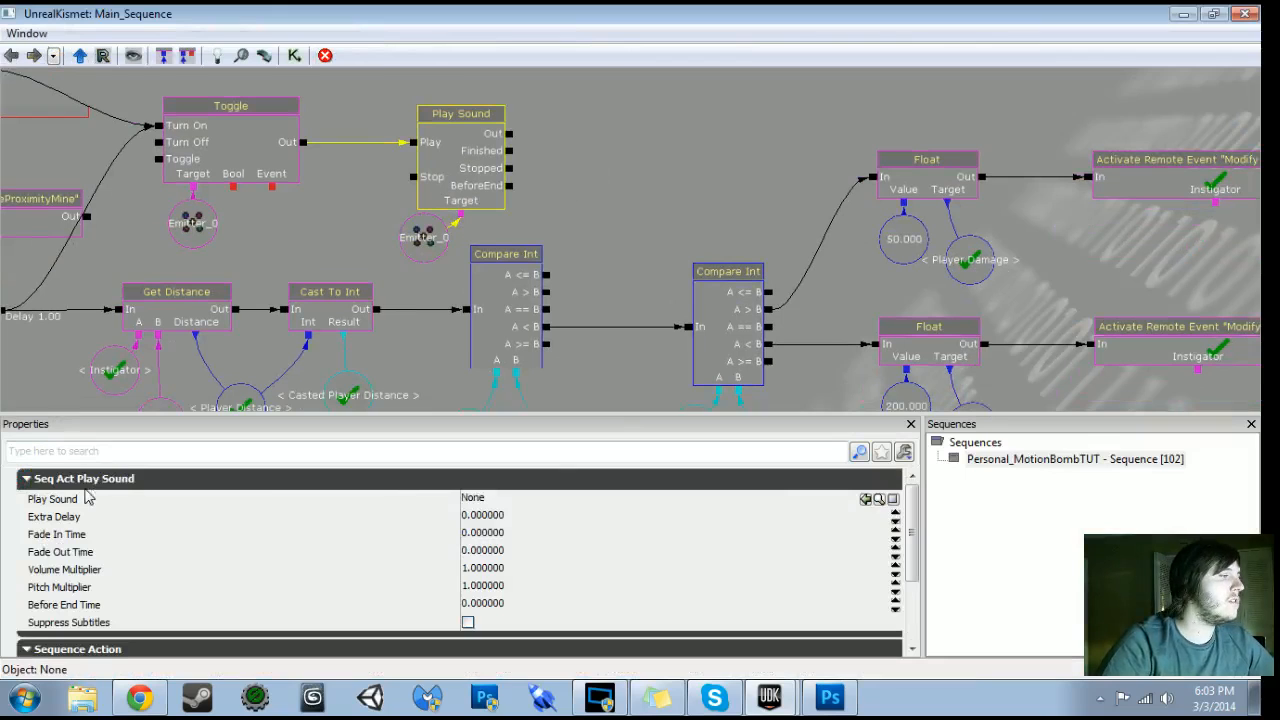
click(866, 499)
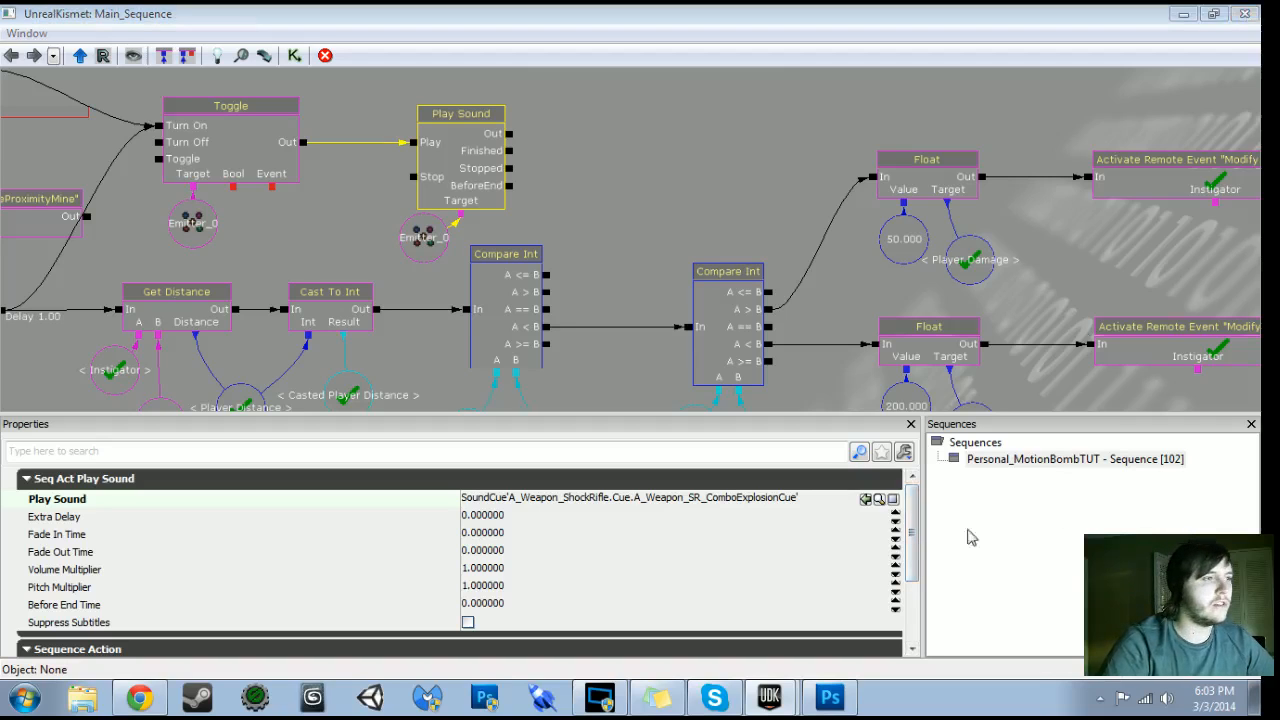
drag(652, 199, 542, 283)
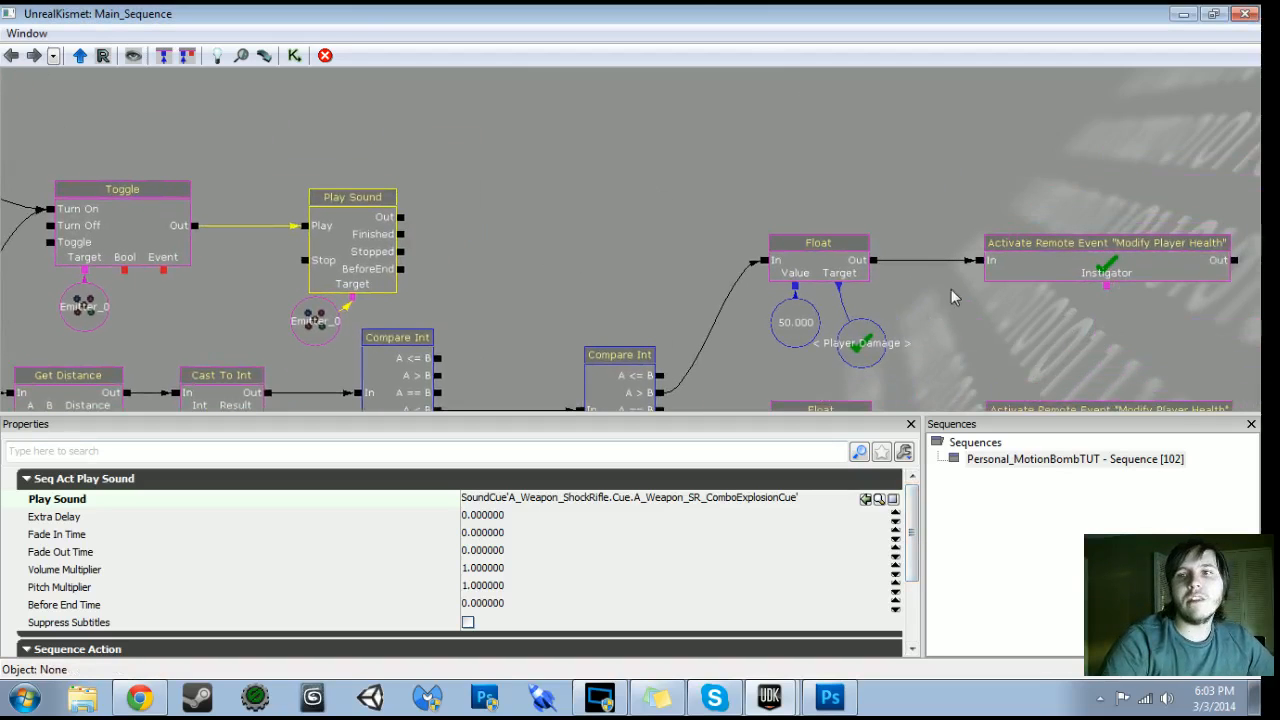
Add an Activate Remote Event action beside Play Sound and set its Event Name to "Destroy Proximity Mine Mesh"
right_click(497, 198)
mouse_move(537, 213)
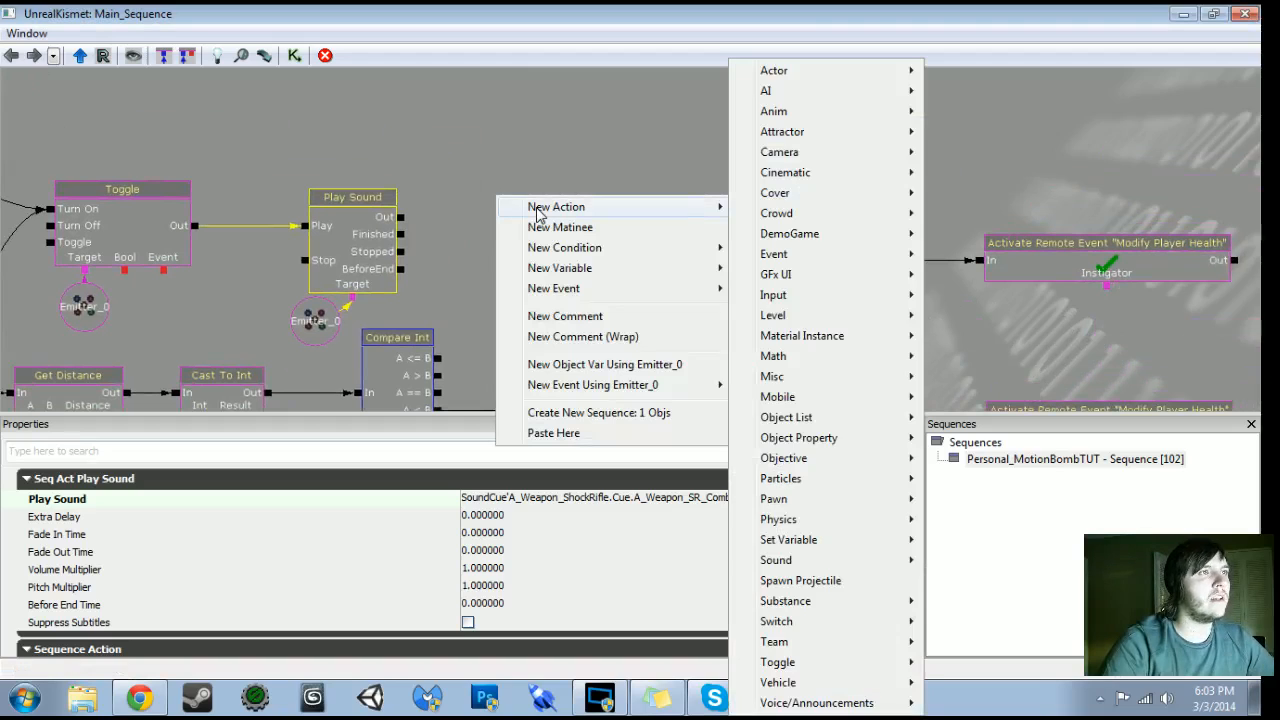
mouse_move(830, 258)
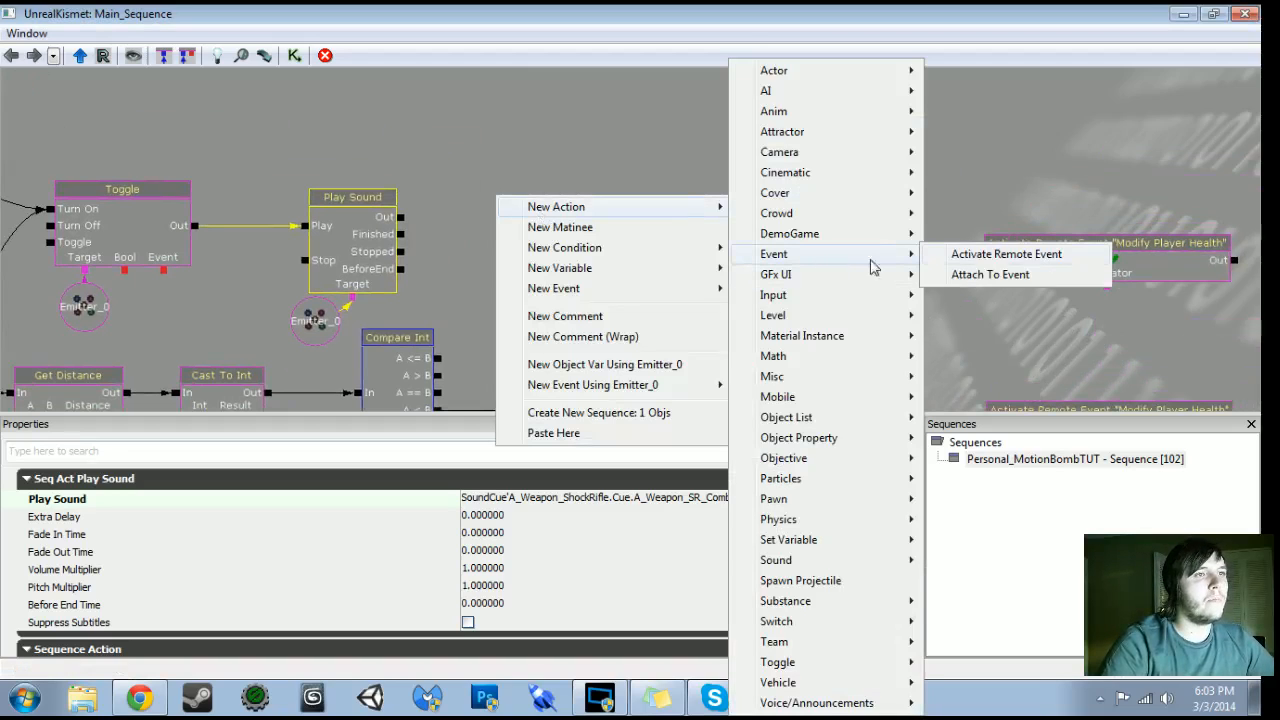
click(1000, 254)
click(671, 517)
text(Destroy P)
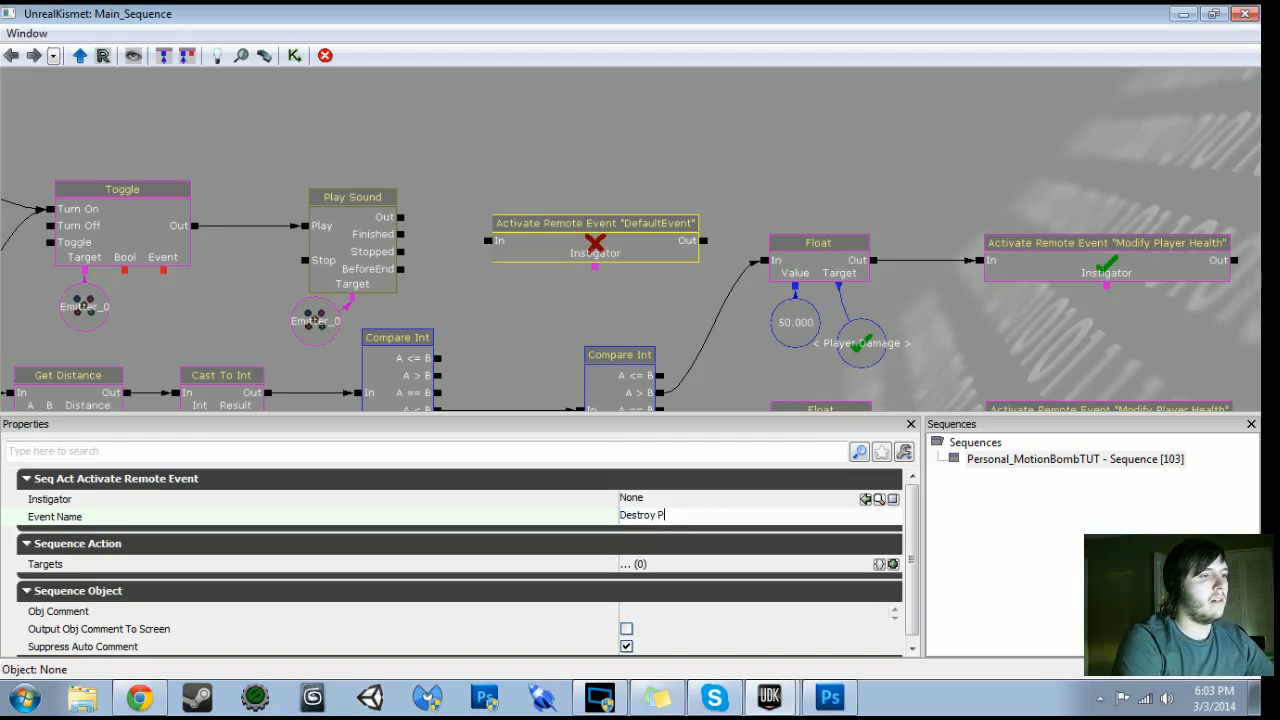
text(roximity Mine Mesh)
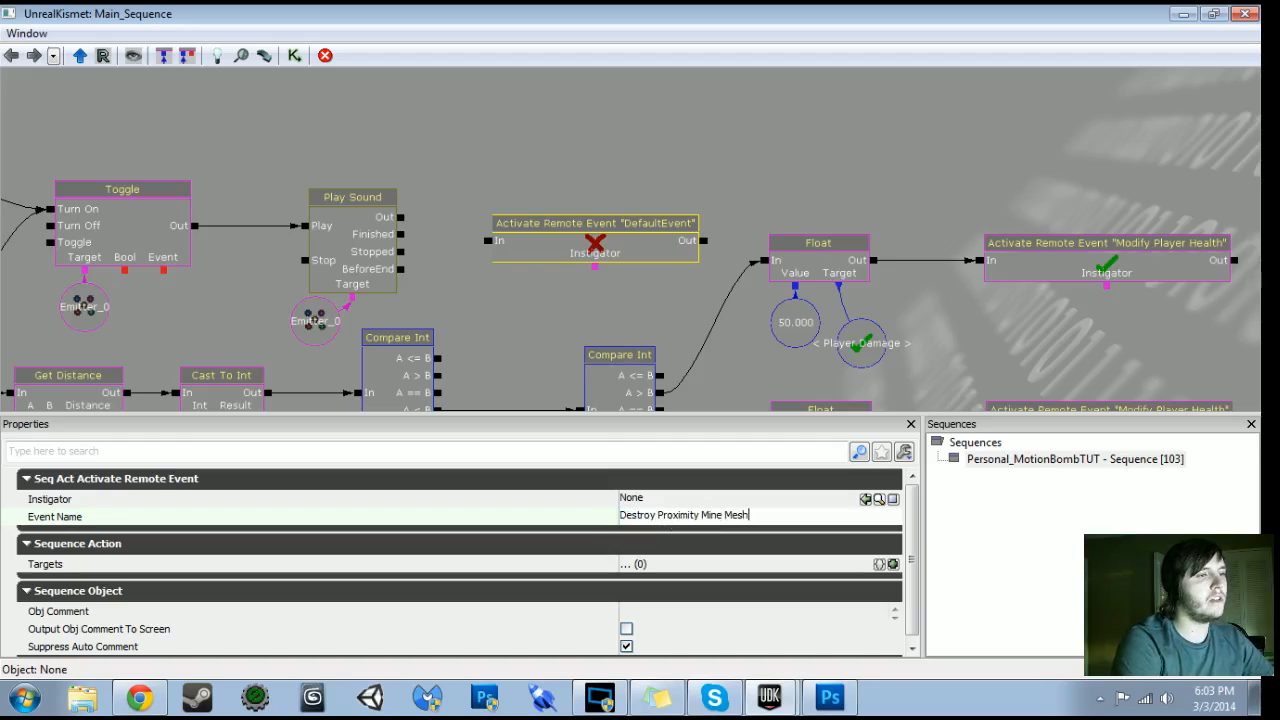
key(Return)
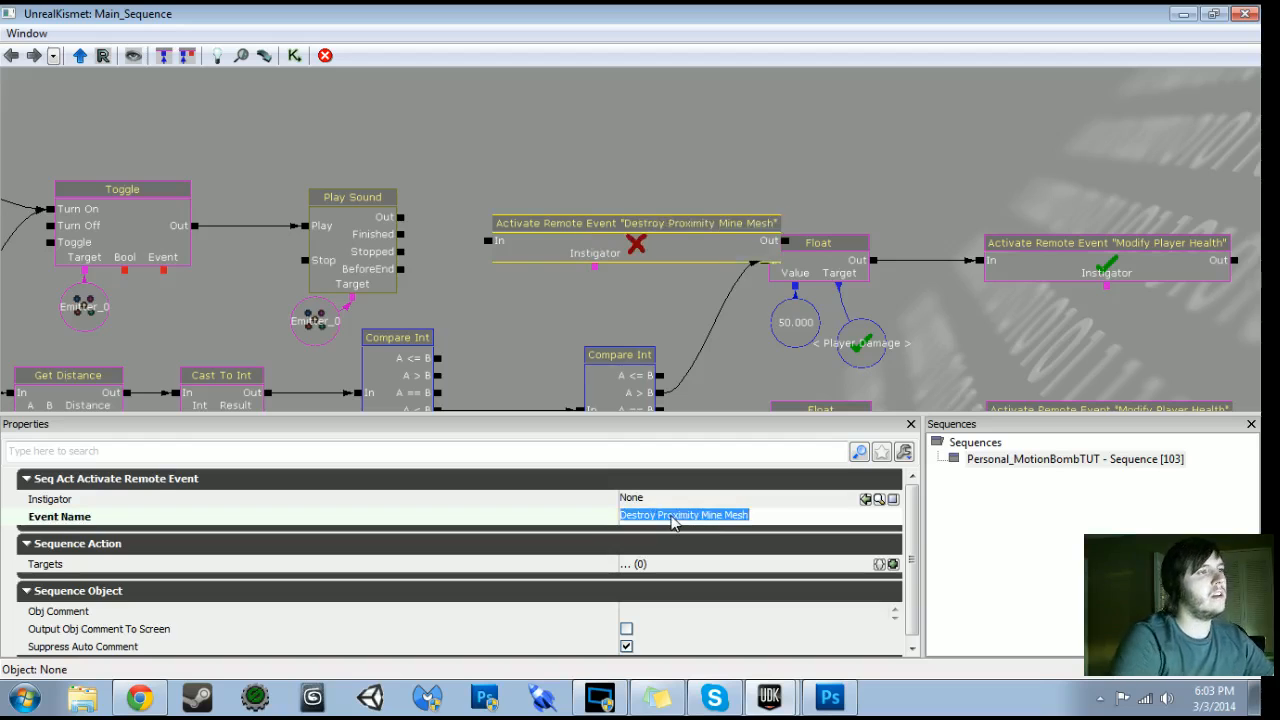
Check the existing remote events and shorten the new action's Event Name to "Destroy Proximity Mine"
scroll(677, 151, down, 4)
drag(890, 384, 982, 438)
scroll(979, 367, up, 4)
drag(979, 367, 1078, 700)
drag(1100, 640, 526, 300)
drag(691, 314, 333, 10)
drag(622, 253, 54, 227)
click(760, 515)
drag(760, 515, 722, 518)
key(BackSpace)
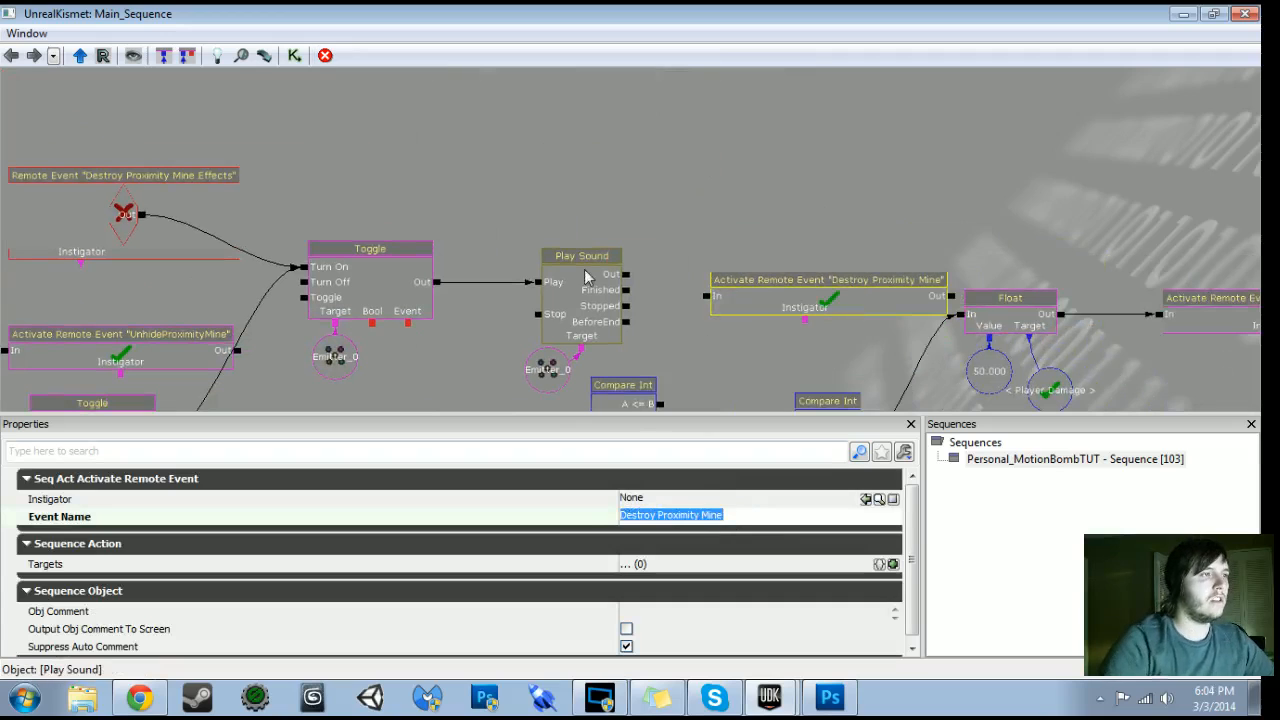
Connect Play Sound's Out to the Destroy Proximity Mine activation and refresh the matching remote event in the explosion group
drag(626, 274, 766, 274)
click(780, 296)
scroll(691, 357, down, 6)
mouse_move(691, 357)
mouse_down()
mouse_move(836, 256)
mouse_move(979, 350)
mouse_move(979, 498)
mouse_up()
scroll(979, 350, up, 3)
scroll(638, 243, up, 2)
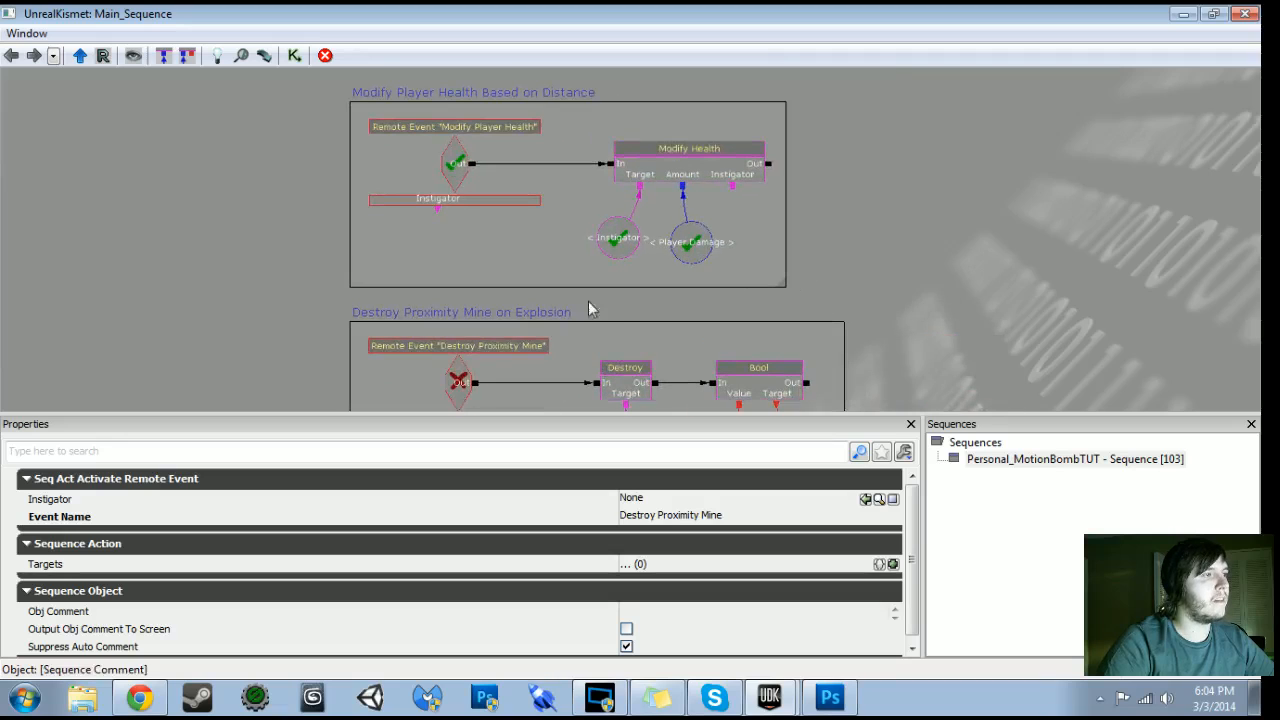
click(459, 383)
ctrl+click(461, 384)
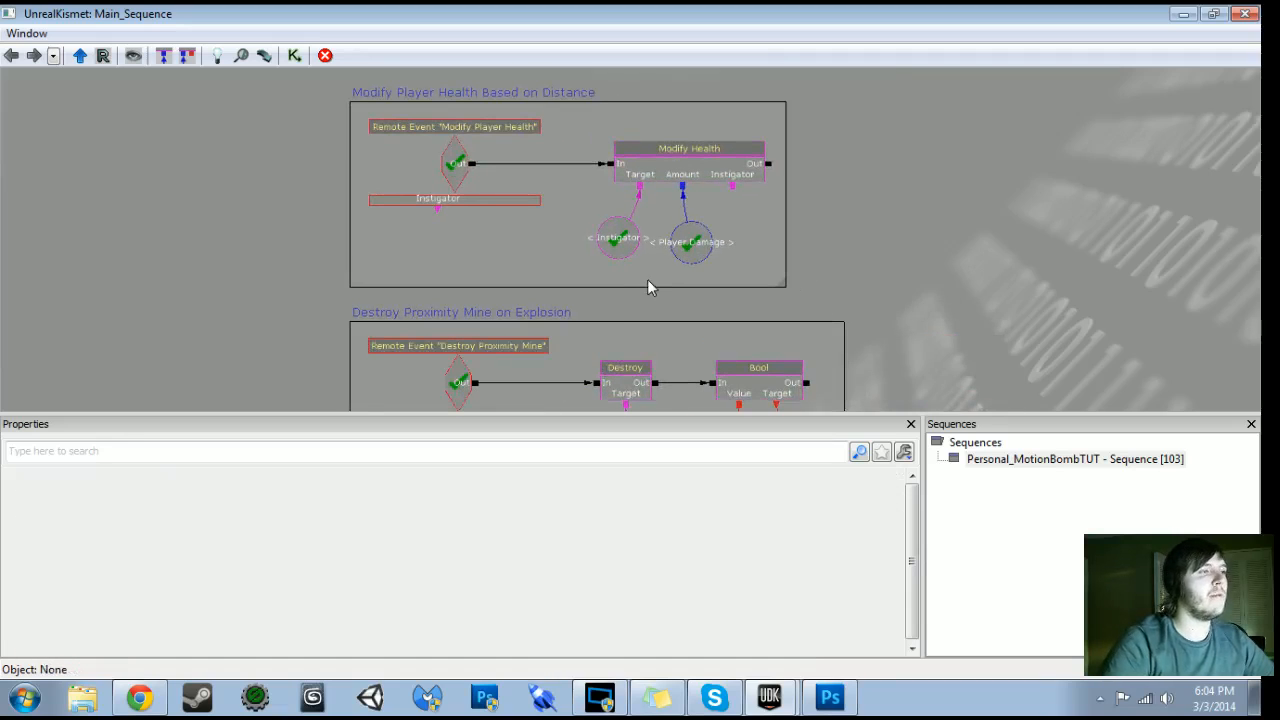
drag(648, 281, 468, 105)
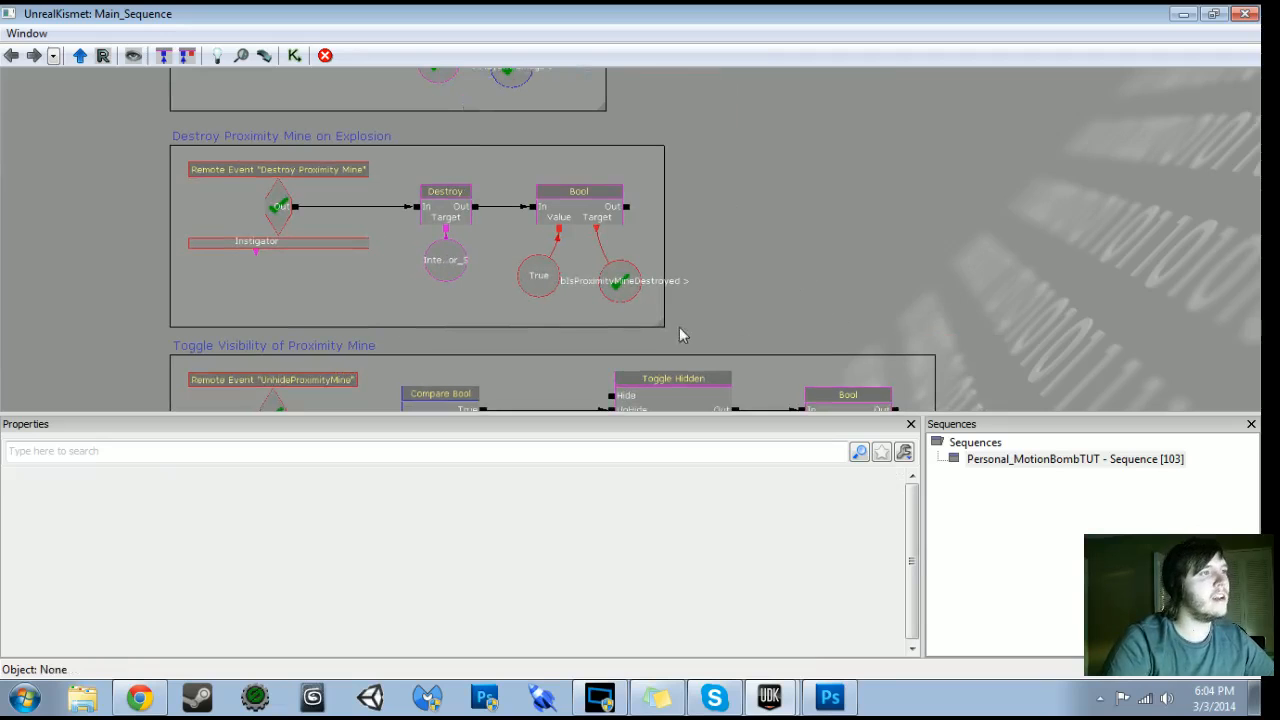
drag(726, 283, 737, 291)
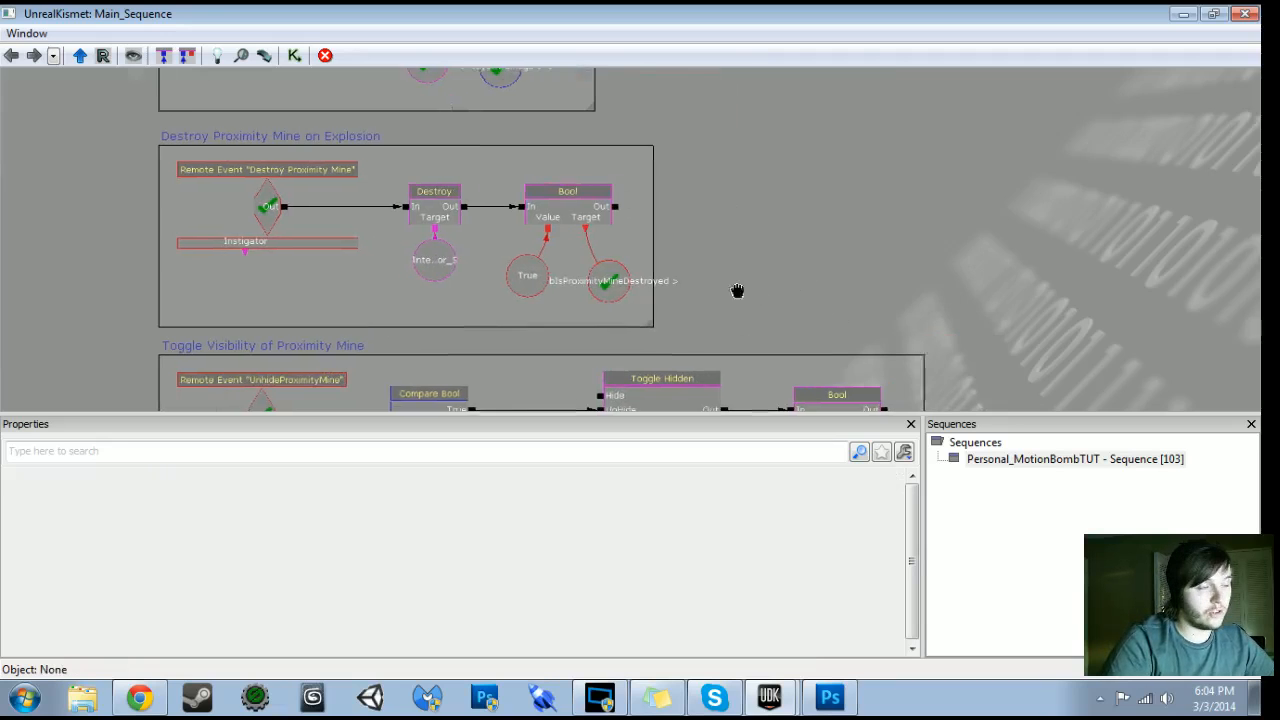
Select all the ungrouped main mine nodes and wrap them in a comment titled "Main Logic for Proximity Mine"
scroll(737, 291, down, 7)
drag(466, 277, 358, 77)
scroll(414, 119, up, 1)
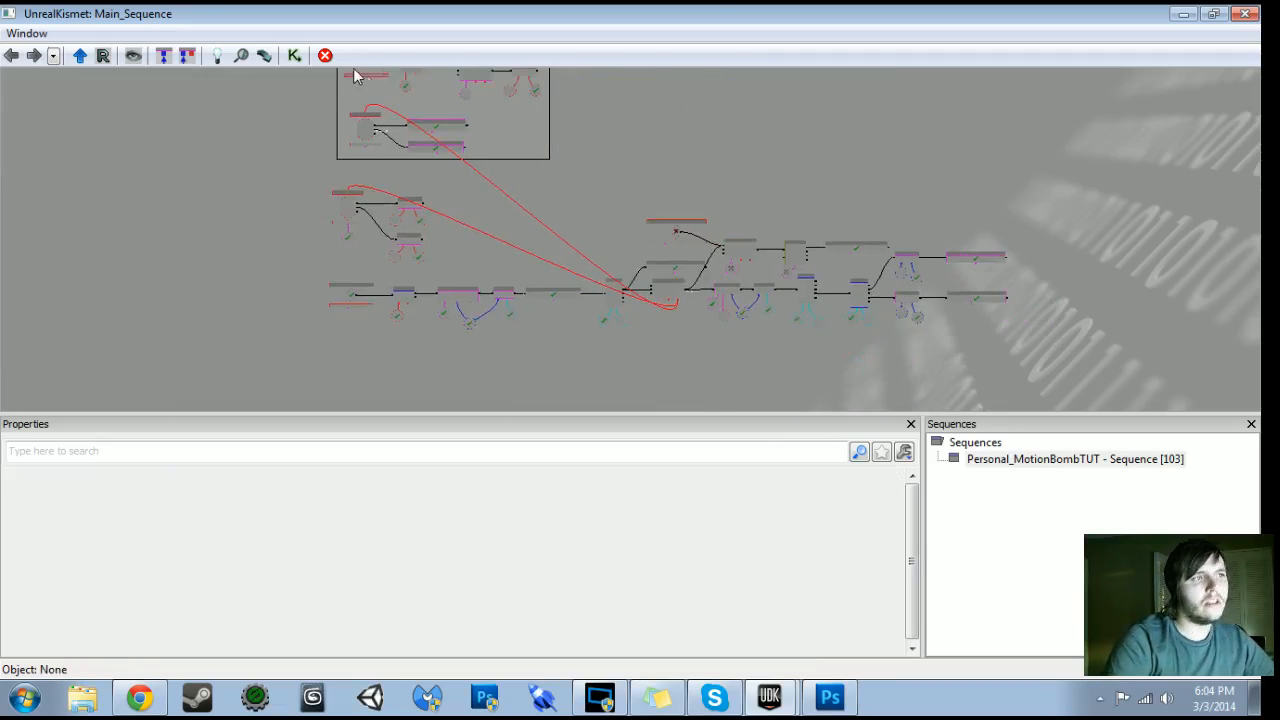
scroll(717, 192, up, 4)
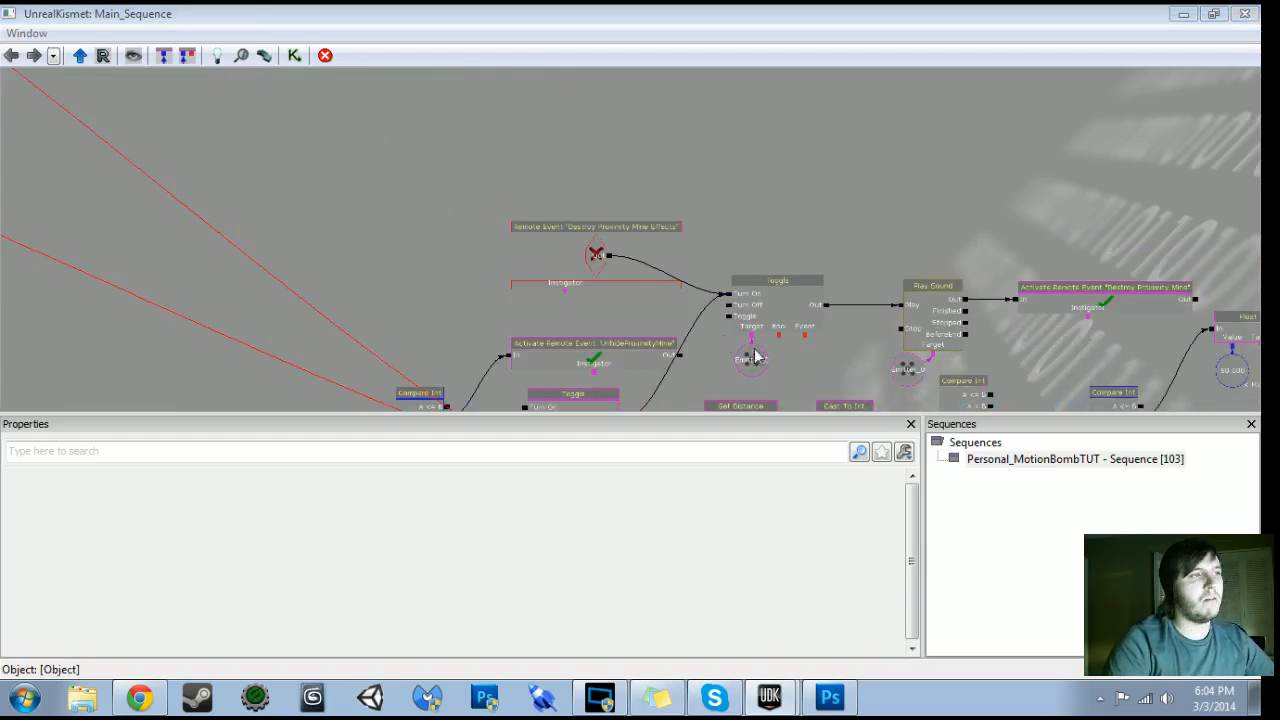
scroll(306, 253, down, 5)
ctrl+alt+drag(301, 188, 914, 338)
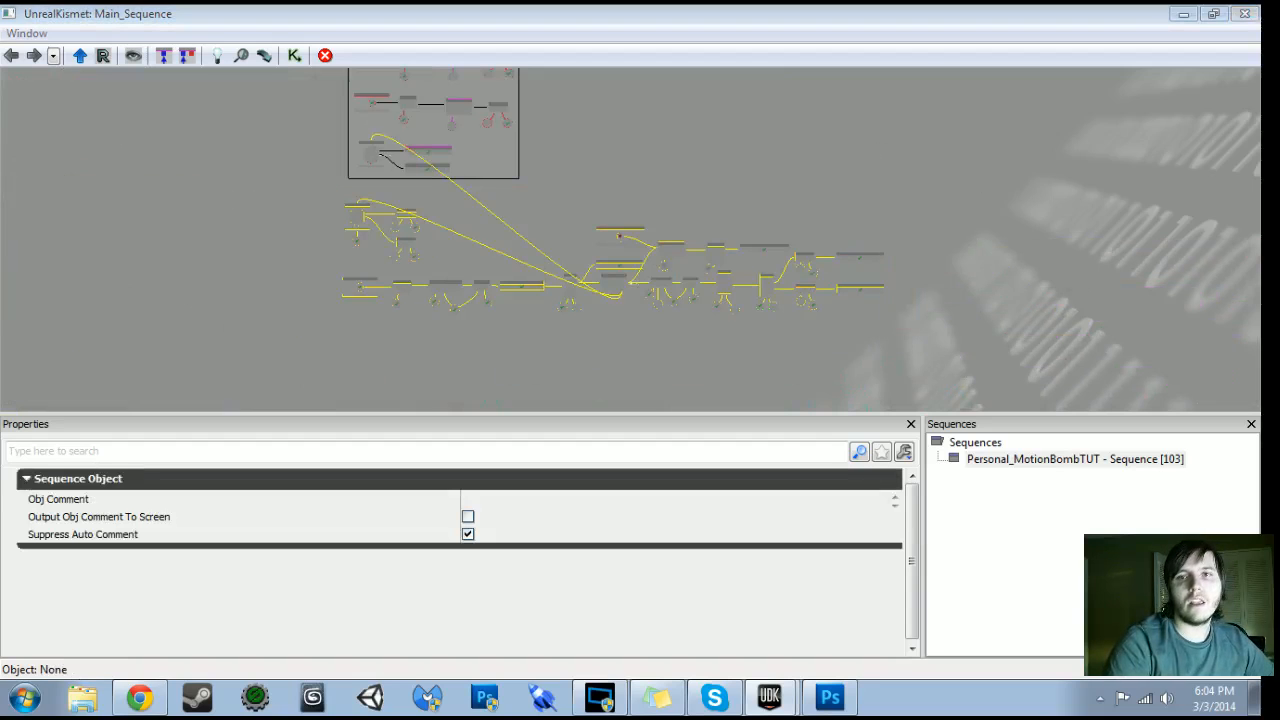
scroll(532, 360, up, 4)
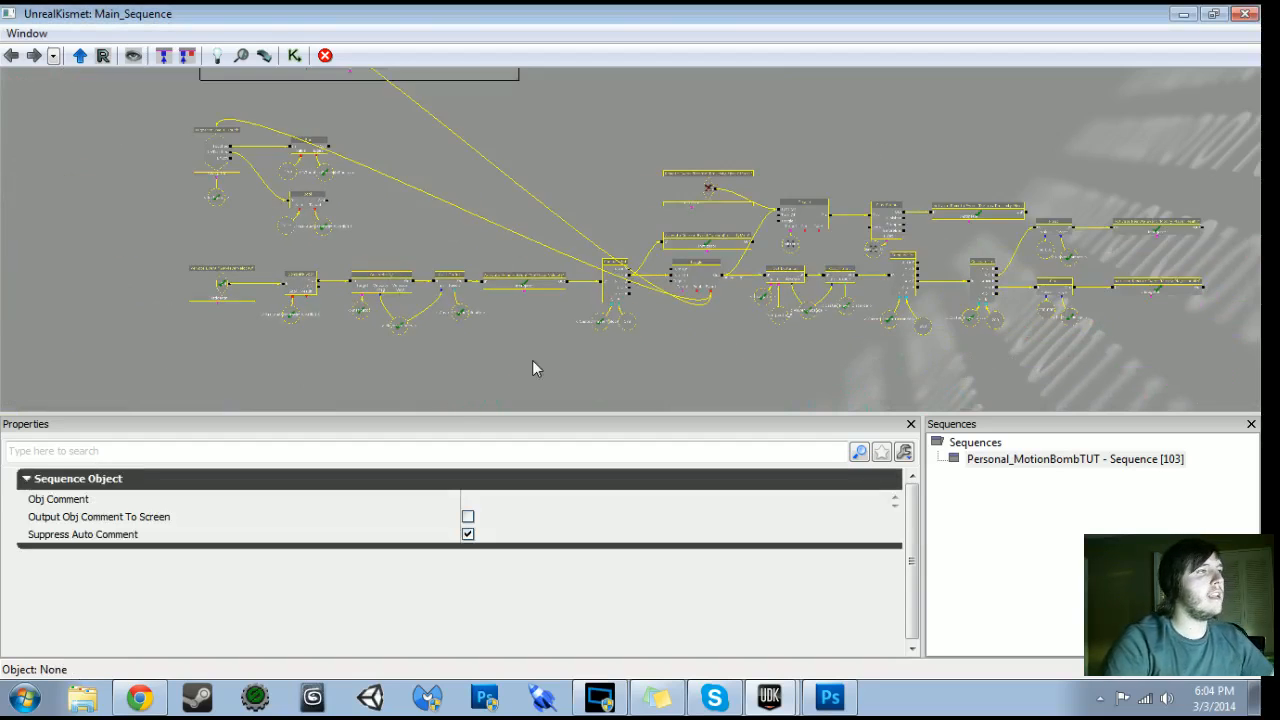
text(cMiain )
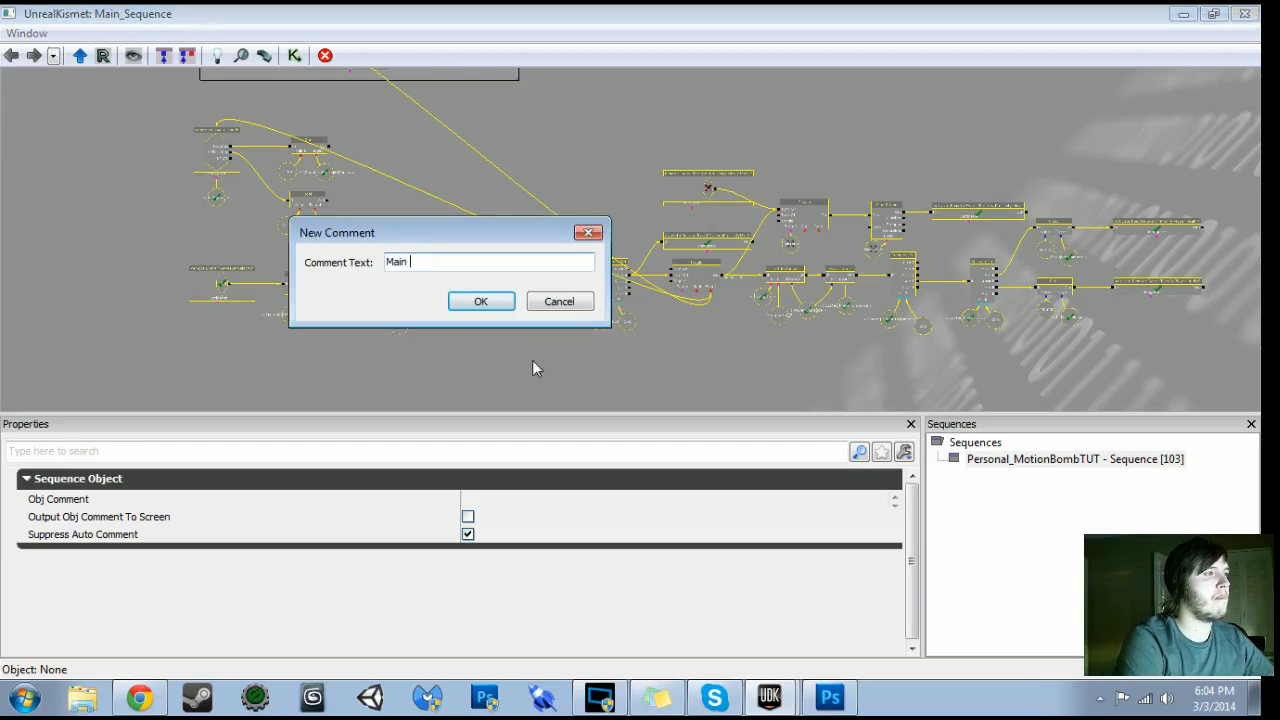
text(Logic for Proximity Mine)
key(Return)
Select the Main Logic for Proximity Mine comment with its nodes and align it beneath the comment box above
ctrl+alt+drag(130, 102, 1129, 359)
drag(658, 368, 1088, 550)
scroll(658, 368, up, 5)
ctrl+drag(514, 337, 541, 316)
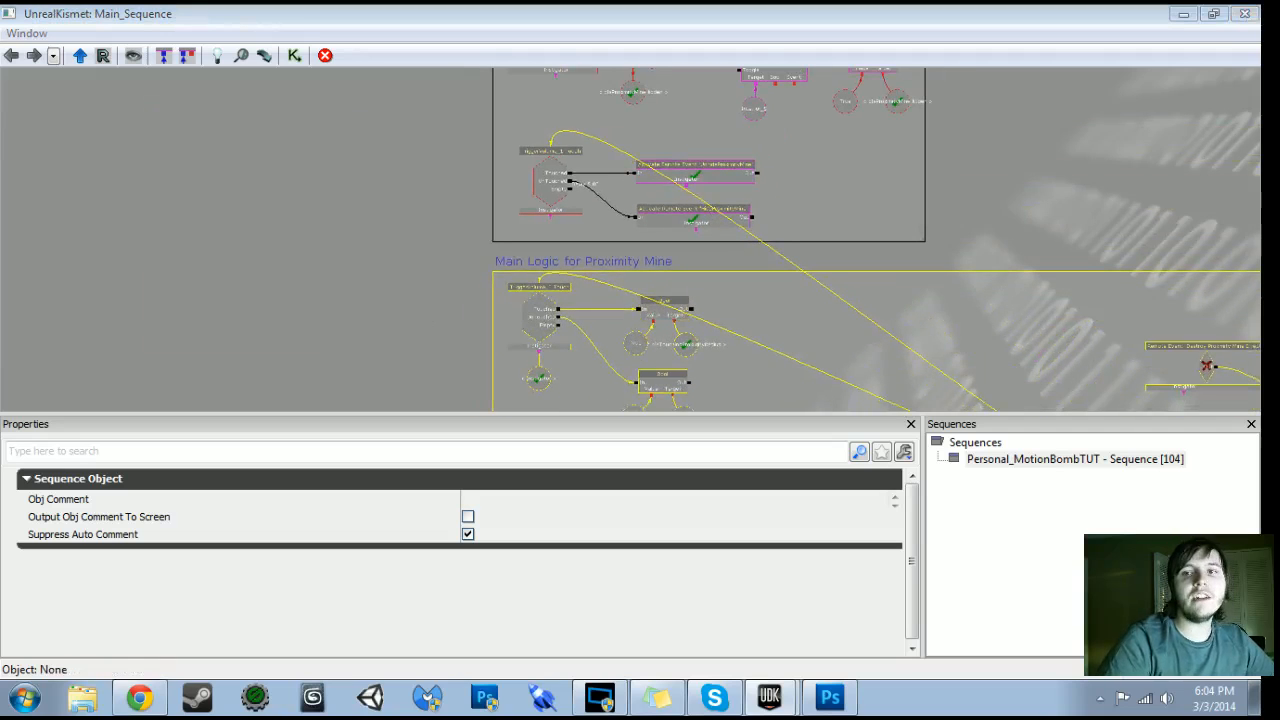
drag(731, 331, 684, 1)
scroll(731, 331, up, 2)
scroll(731, 331, up, 1)
scroll(607, 288, up, 2)
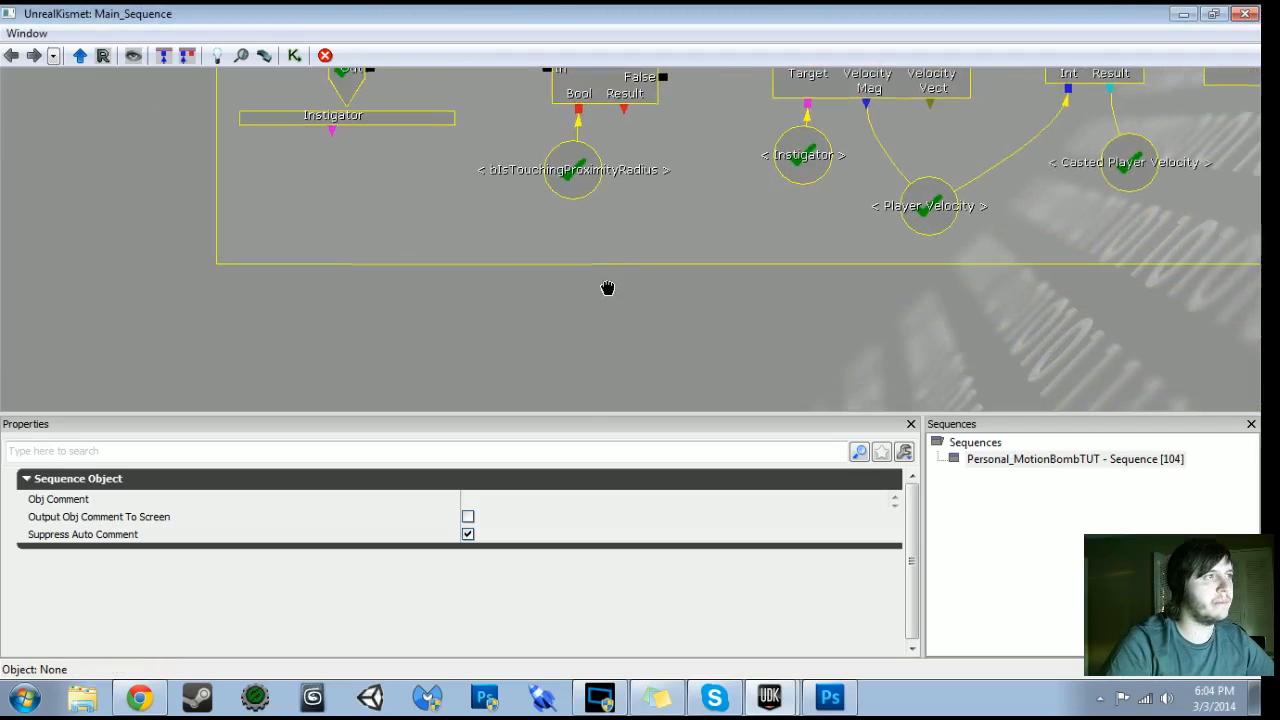
scroll(607, 289, down, 8)
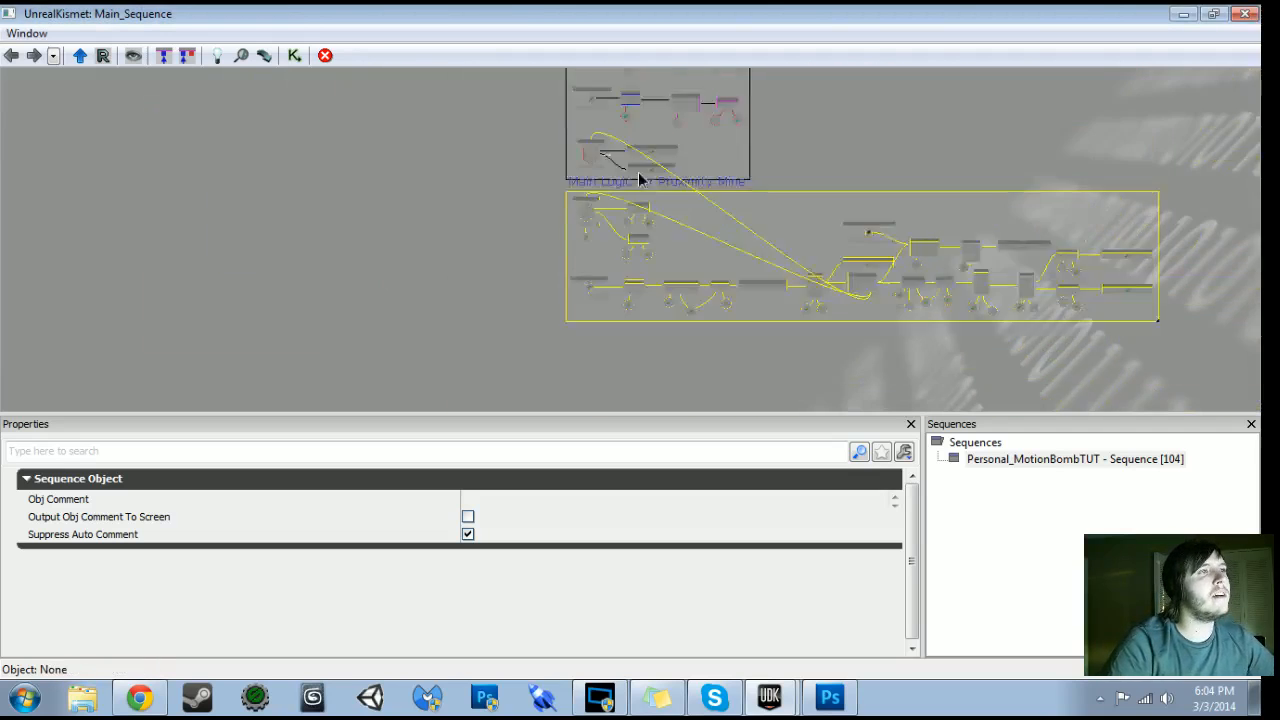
drag(607, 289, 643, 134)
drag(640, 385, 638, 237)
Shrink the Kismet window to uncover the level viewport and select the proximity mine mesh there
scroll(638, 237, up, 6)
drag(636, 90, 620, 290)
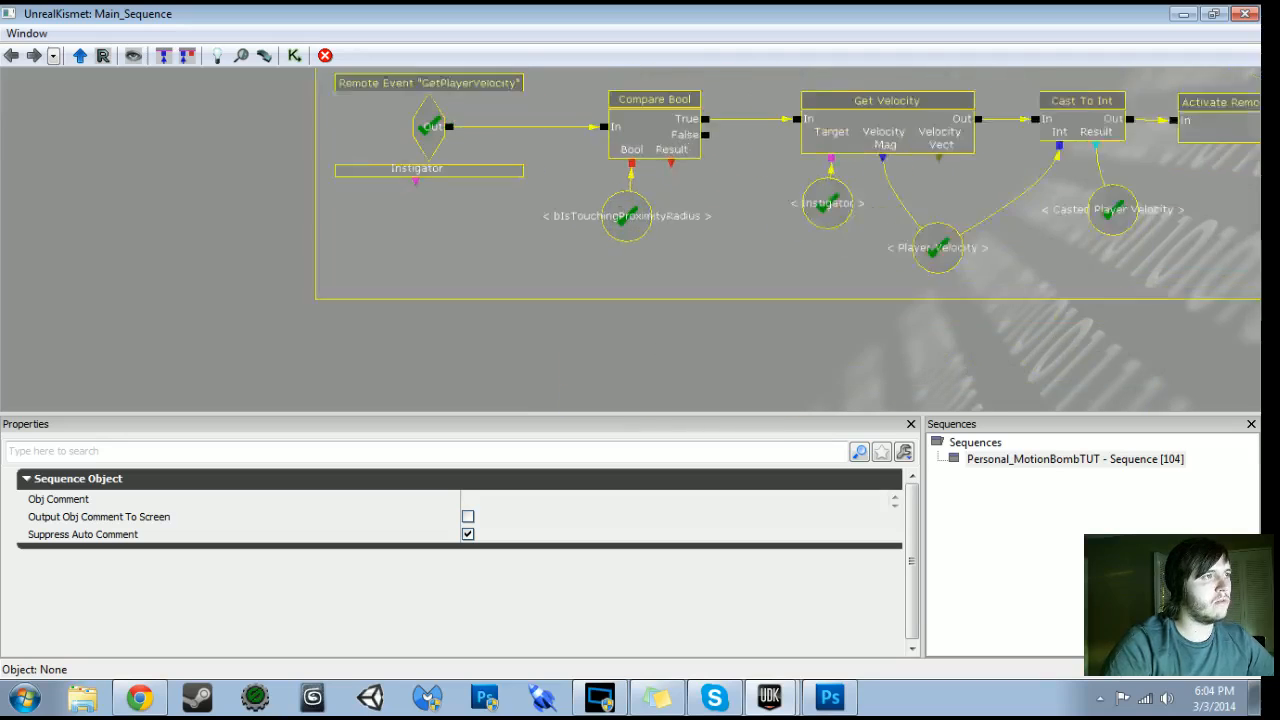
scroll(620, 237, up, 2)
double_click(537, 20)
drag(537, 20, 2, 24)
drag(950, 450, 975, 390)
click(946, 384)
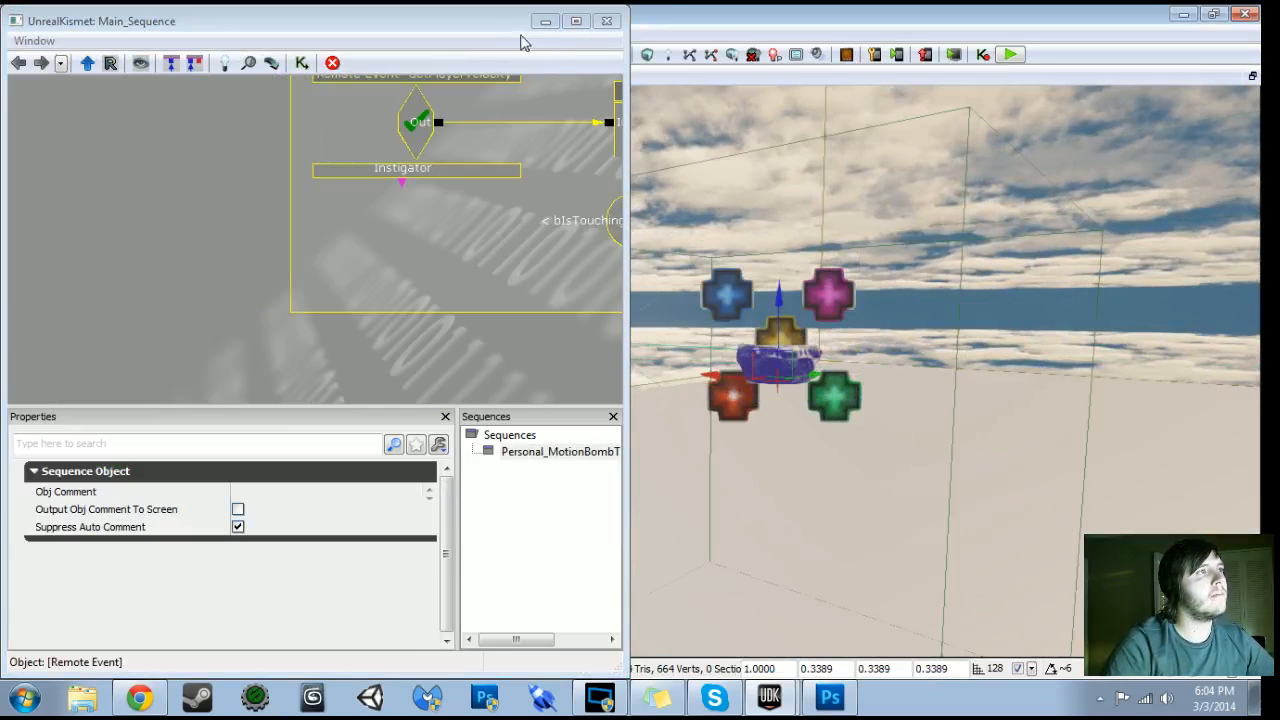
Maximize Kismet and add a Take Damage event for InterpActor_5 below the main logic box
click(562, 23)
click(575, 21)
drag(466, 297, 503, 274)
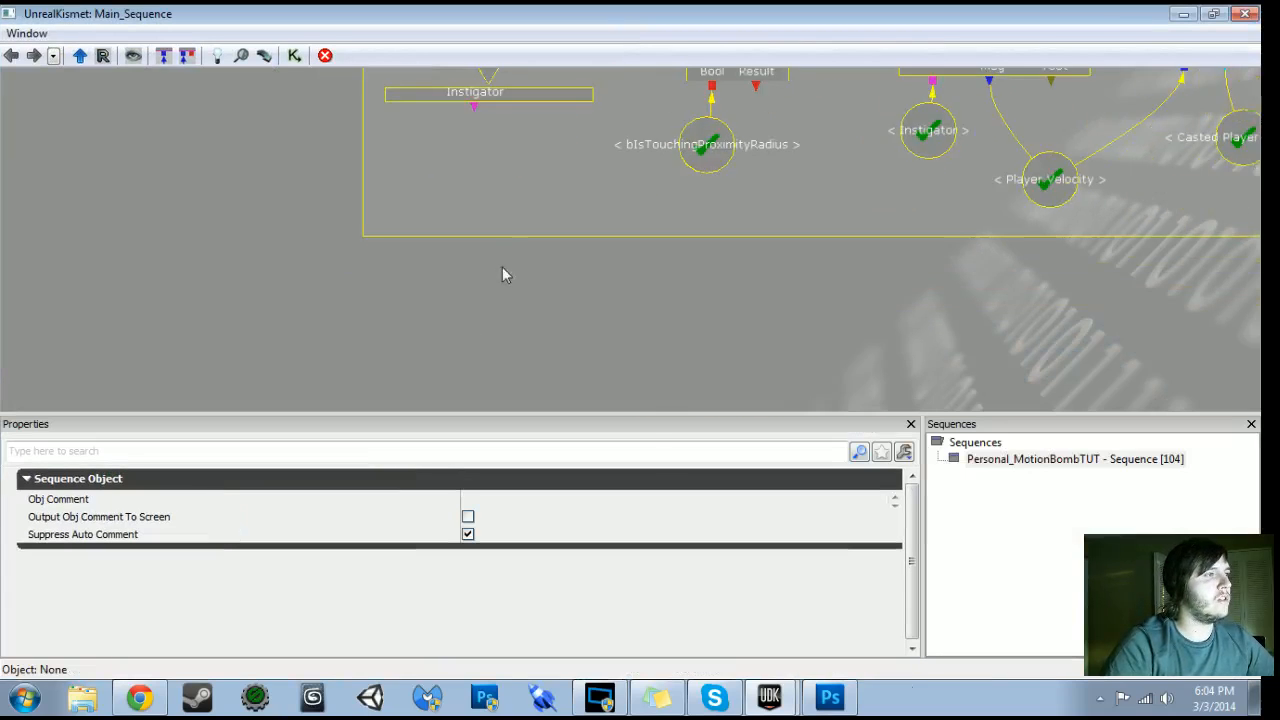
right_click(397, 283)
mouse_move(486, 450)
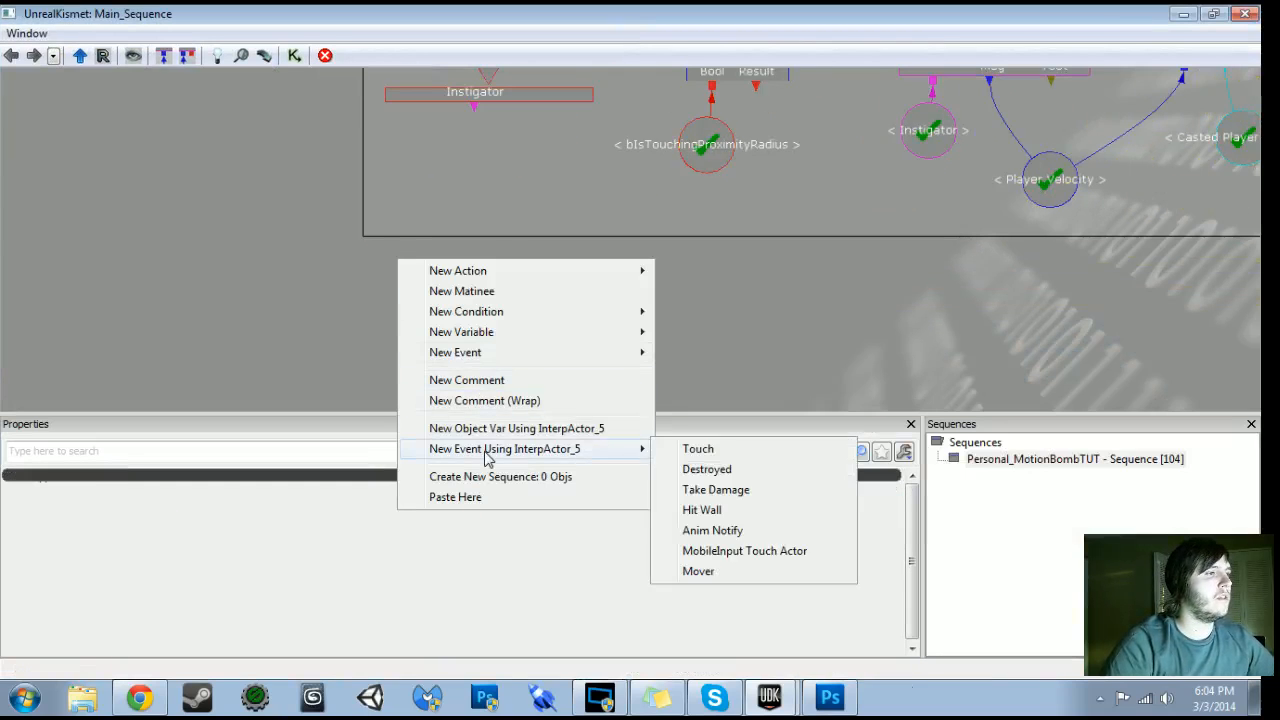
click(718, 490)
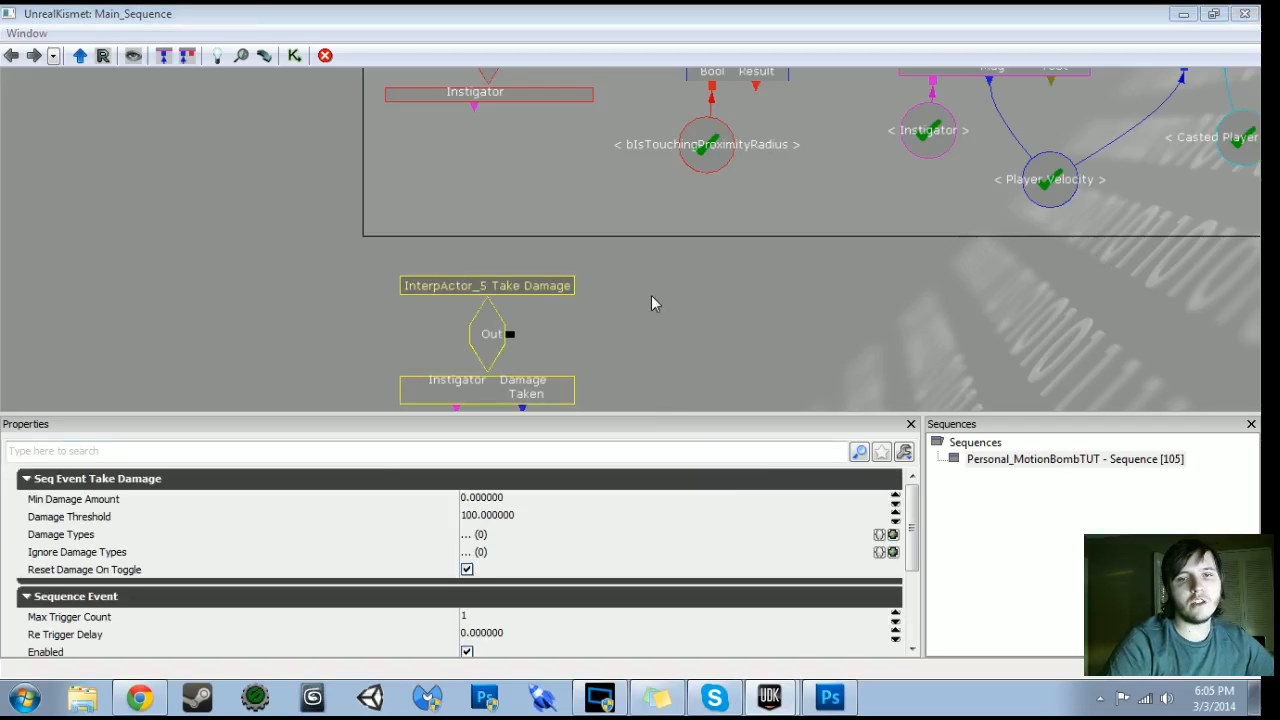
Set the Take Damage event's Damage Threshold to 50 and reposition the event below the main logic box
drag(651, 300, 626, 234)
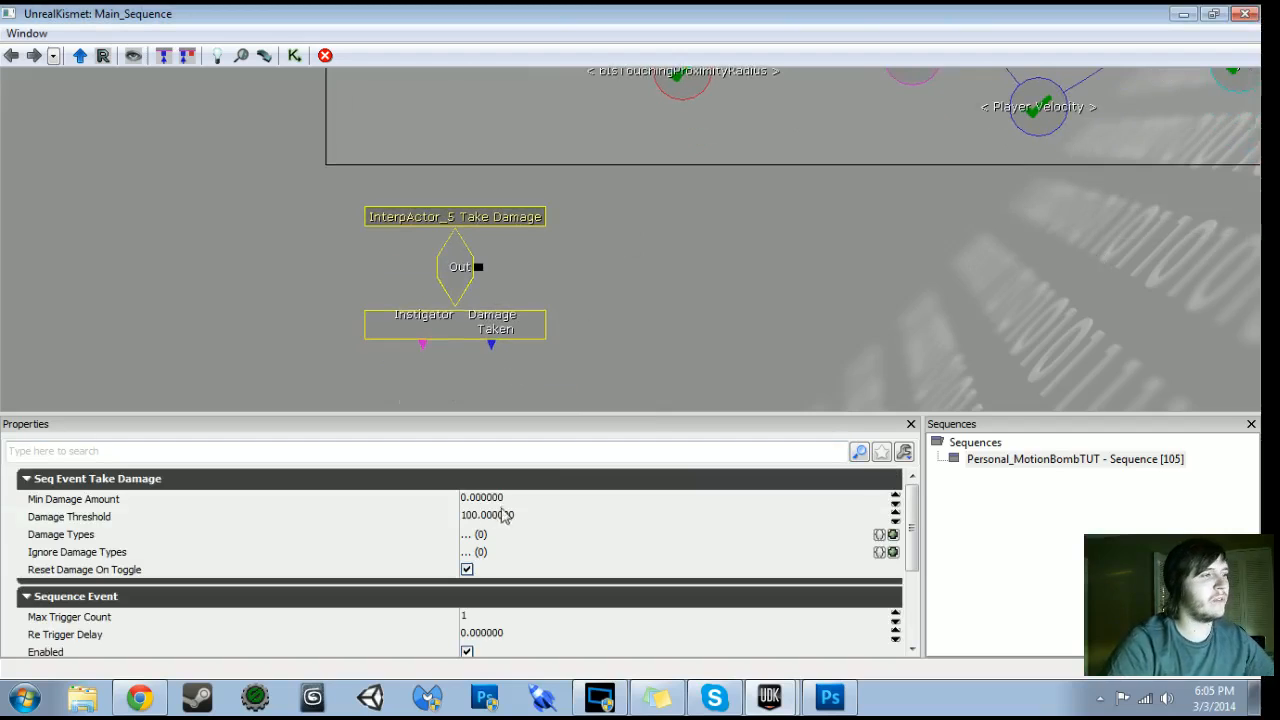
click(488, 516)
text(50)
key(Return)
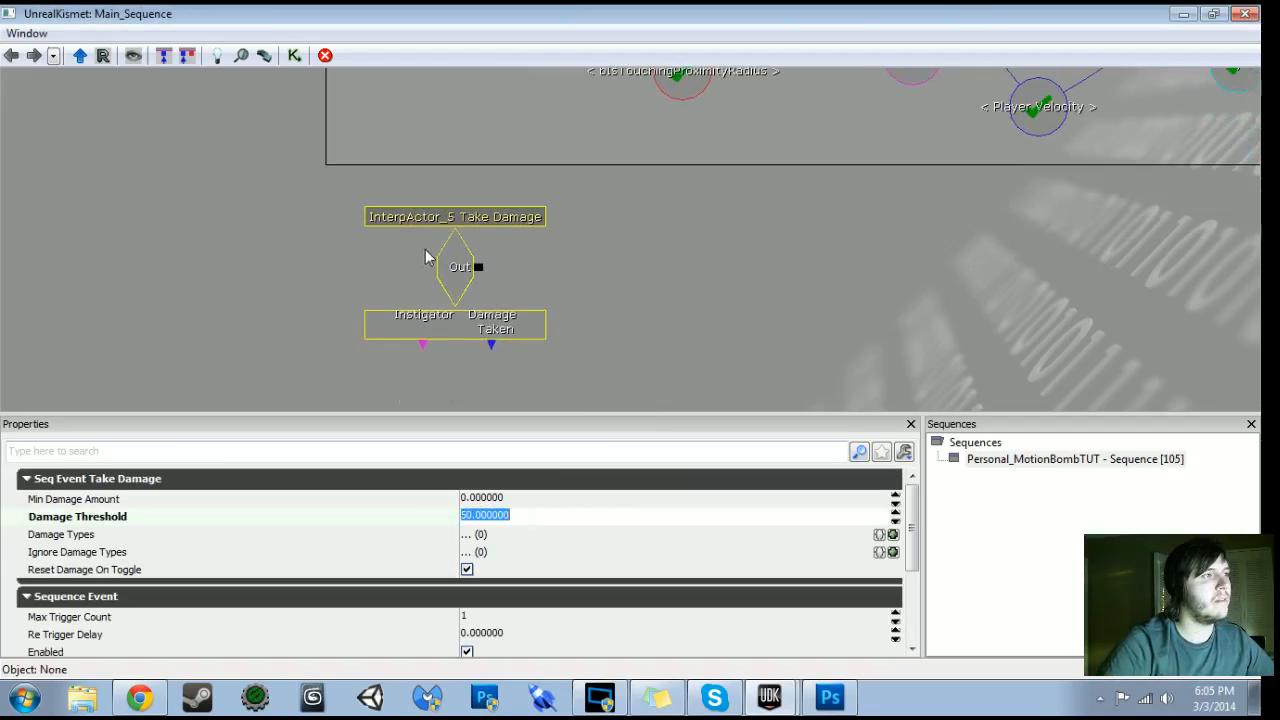
click(429, 257)
drag(449, 260, 384, 314)
Uncover the level viewport and inspect the mine mesh's collision settings by filtering its properties for "coll"
drag(838, 14, 2, 225)
drag(880, 420, 910, 320)
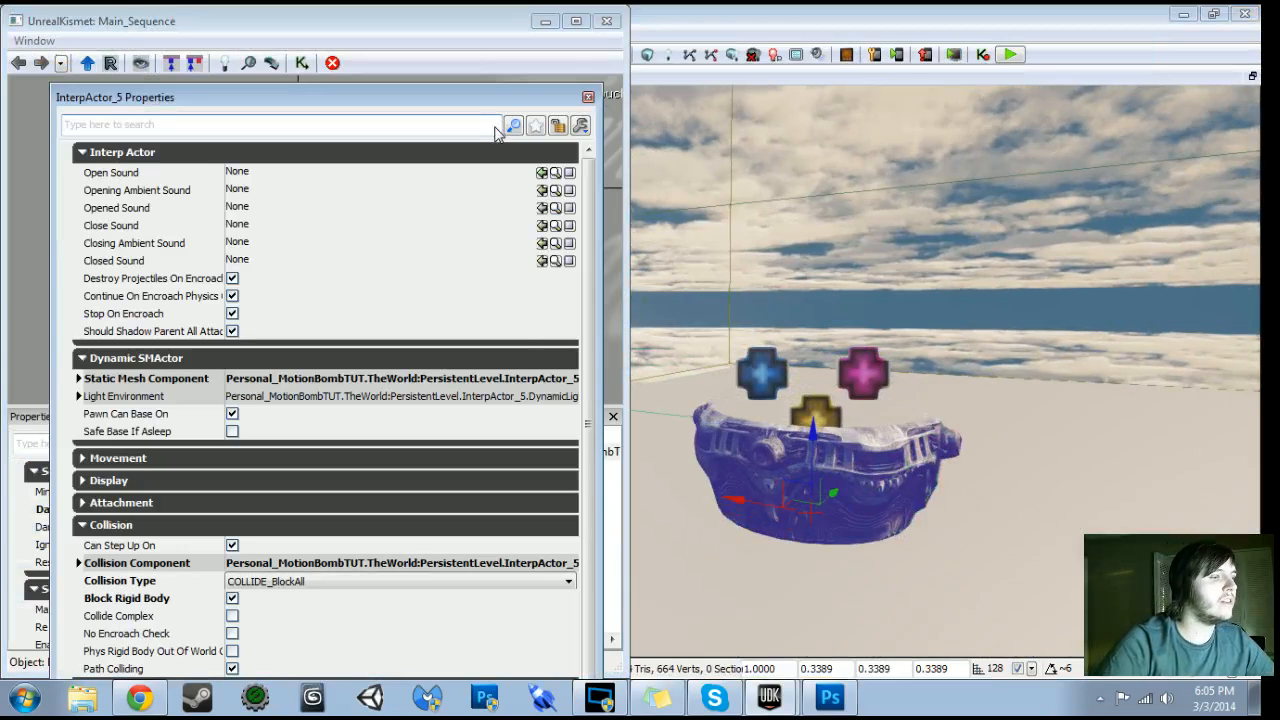
text(coll)
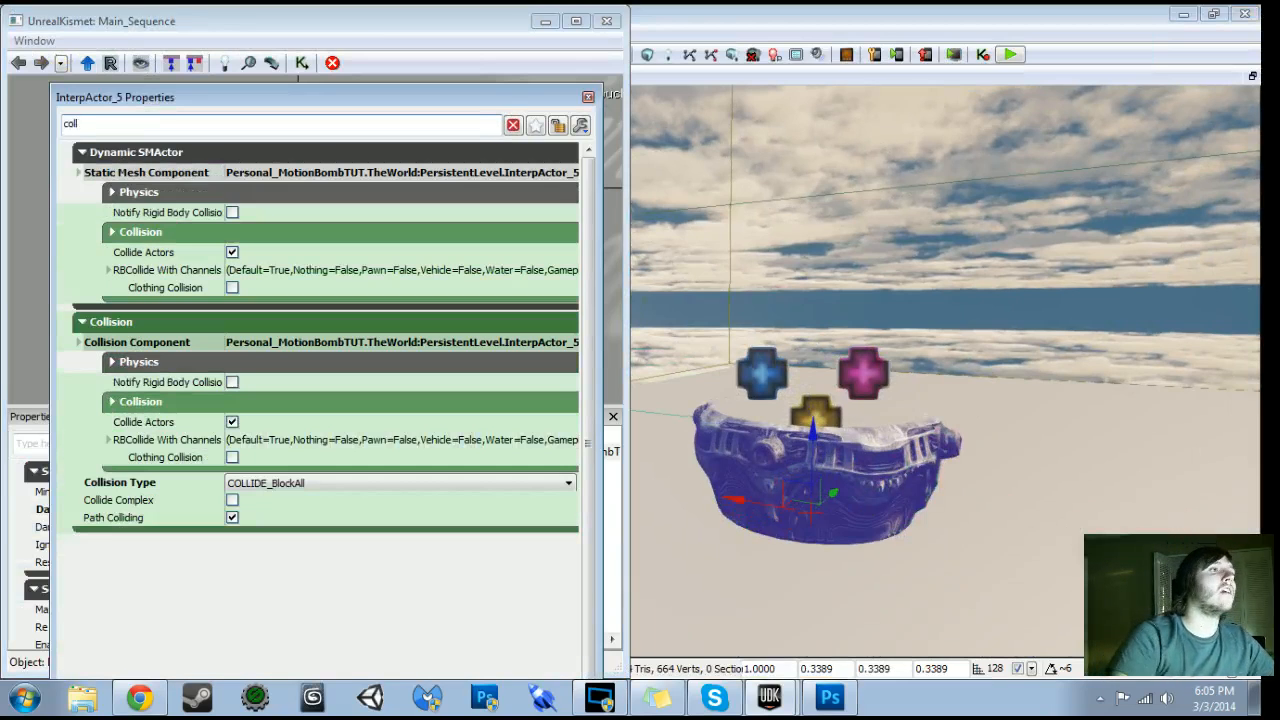
click(588, 97)
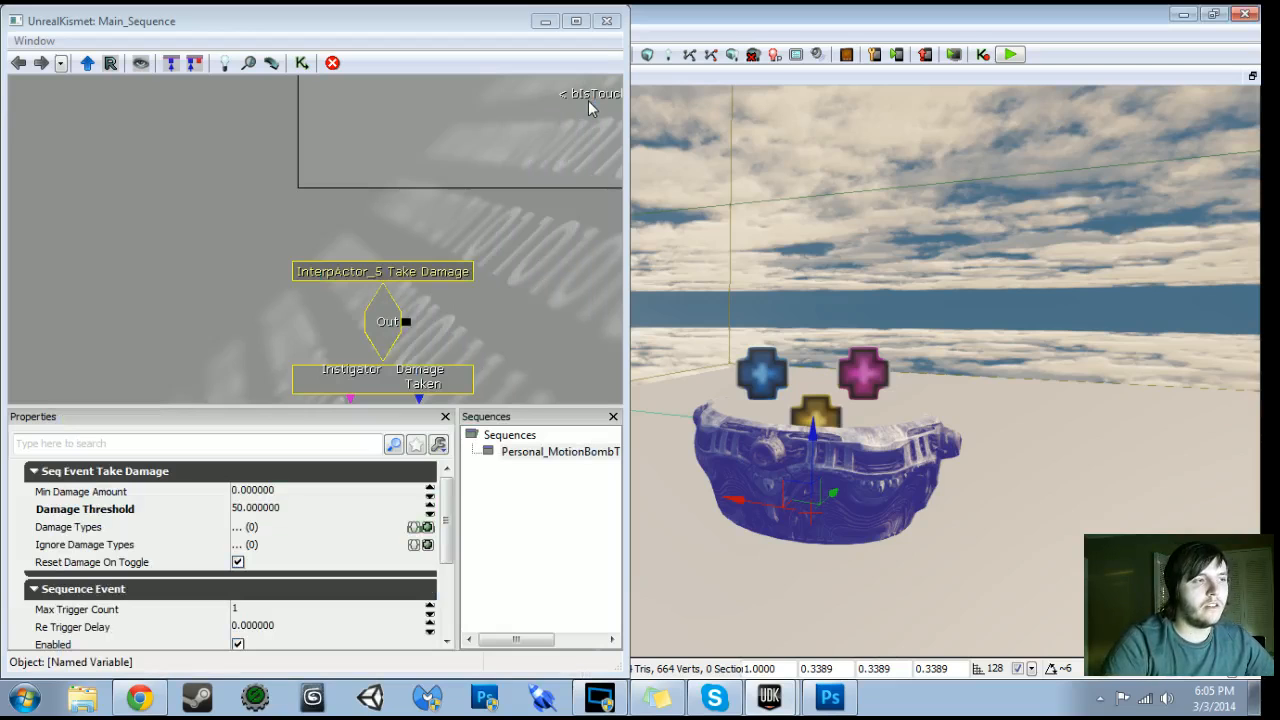
Add an Activate Remote Event action named "Destroy Proximity Mine Effects", connect the Take Damage event's Out to it, and line it up
drag(400, 380, 138, 325)
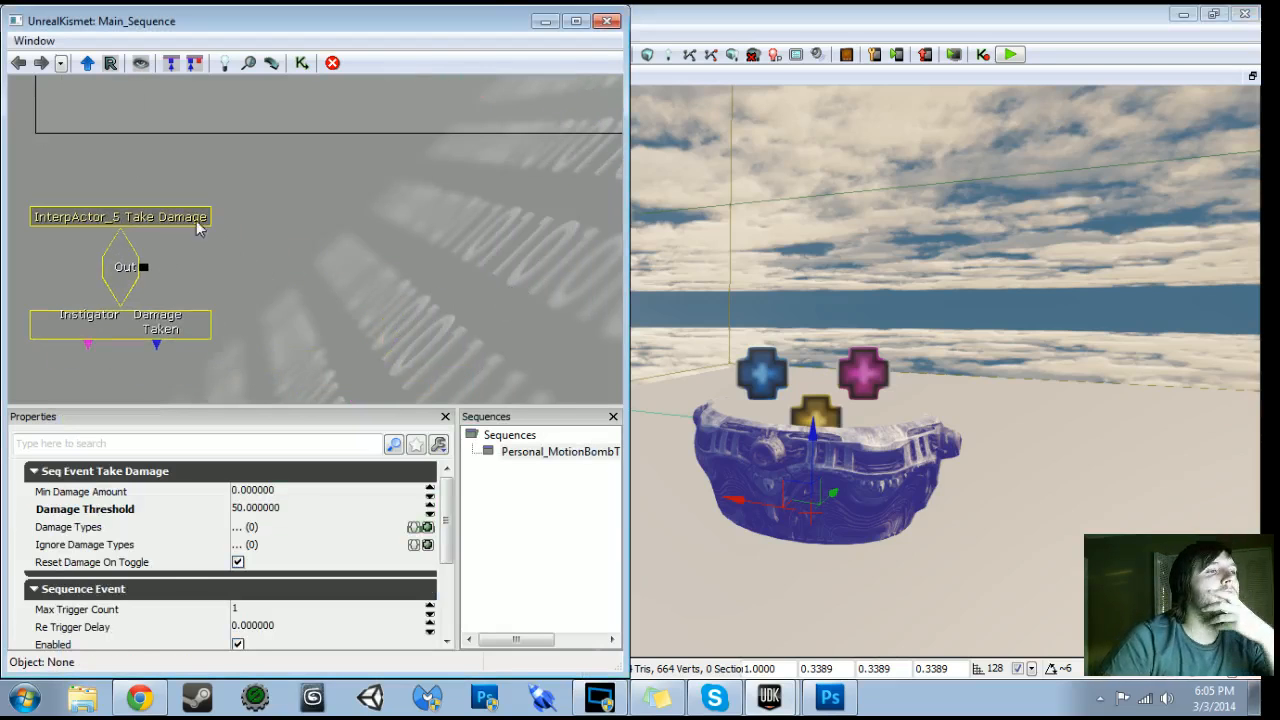
click(576, 20)
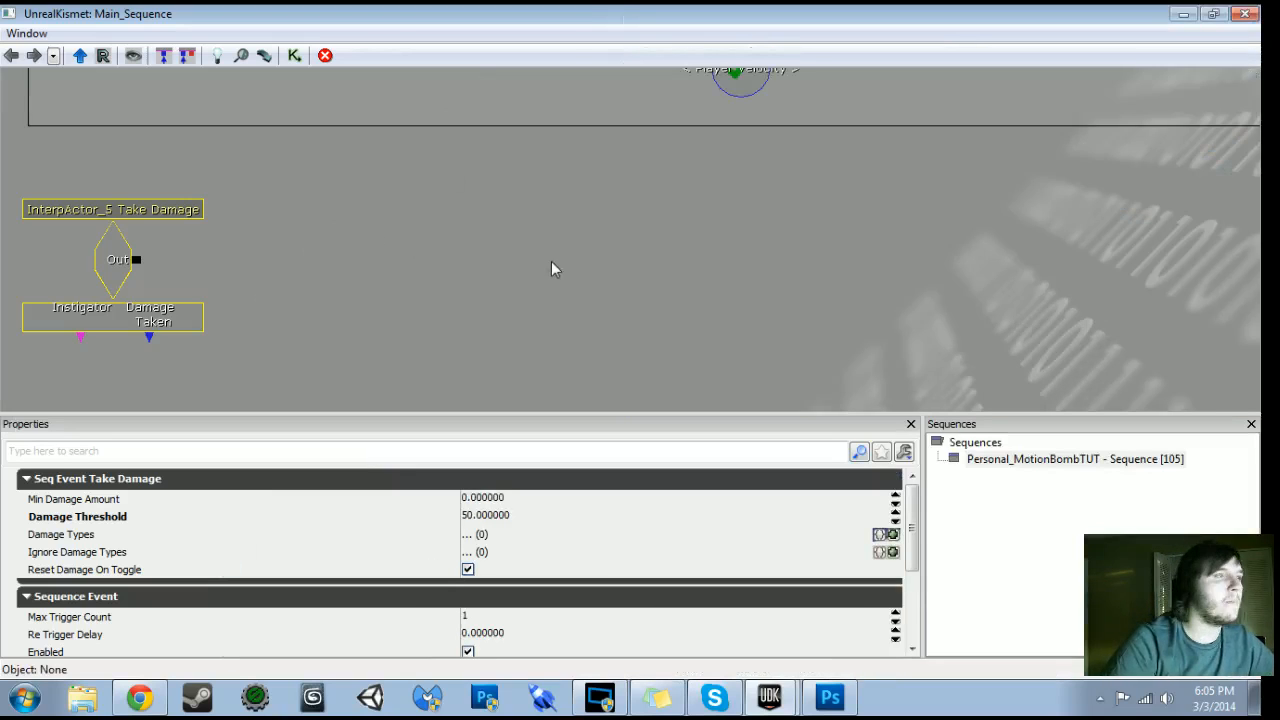
scroll(551, 268, down, 3)
right_click(521, 256)
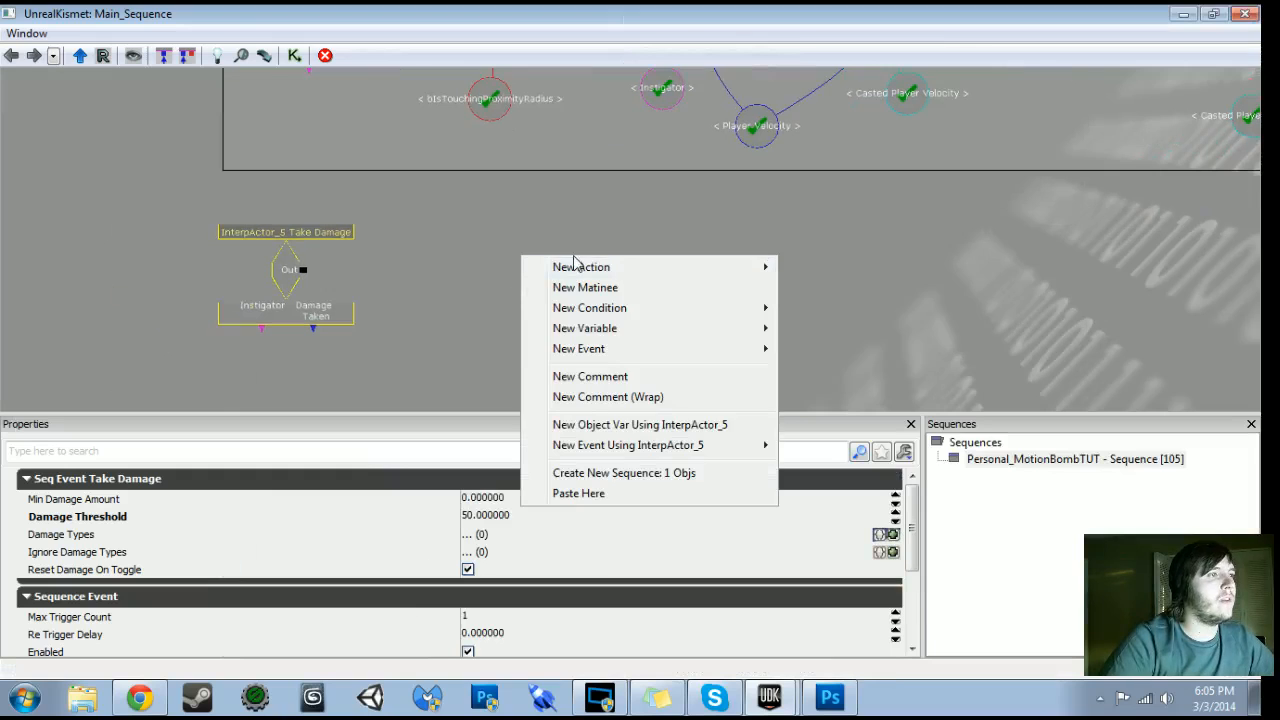
mouse_move(581, 267)
mouse_move(866, 258)
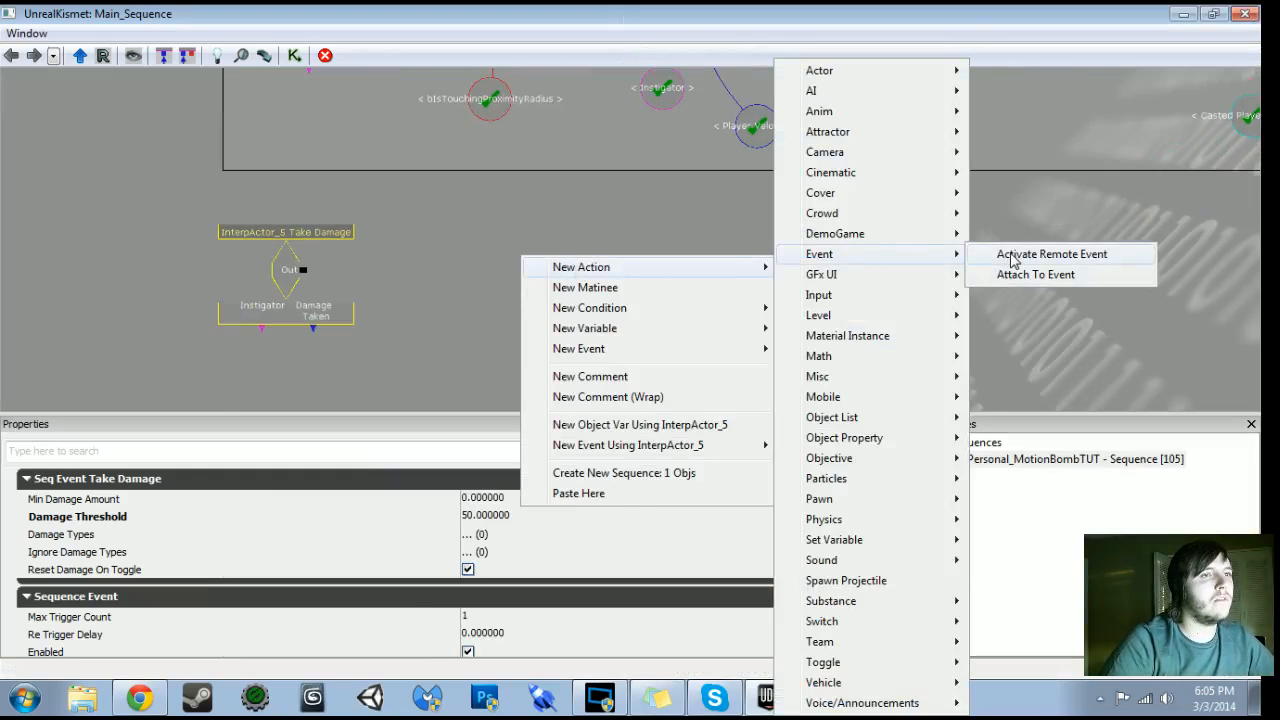
click(1014, 258)
click(657, 516)
text(Destroy P)
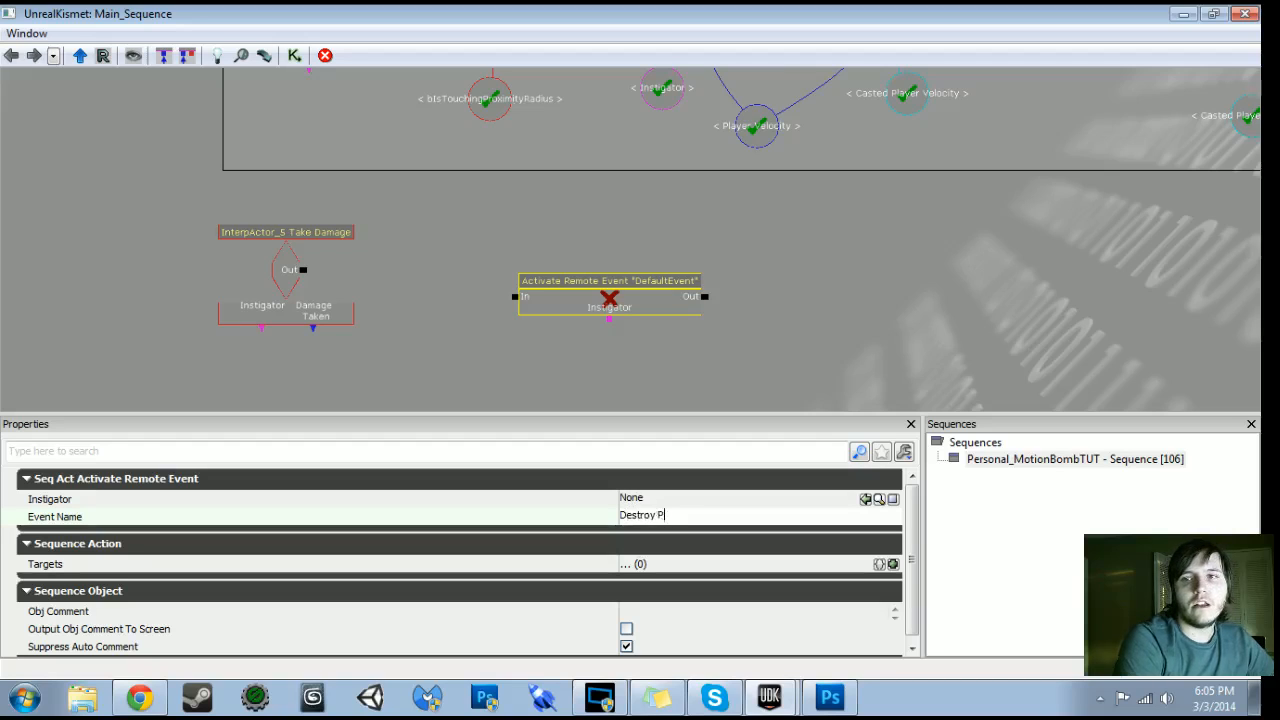
text(roximity Mine Effec)
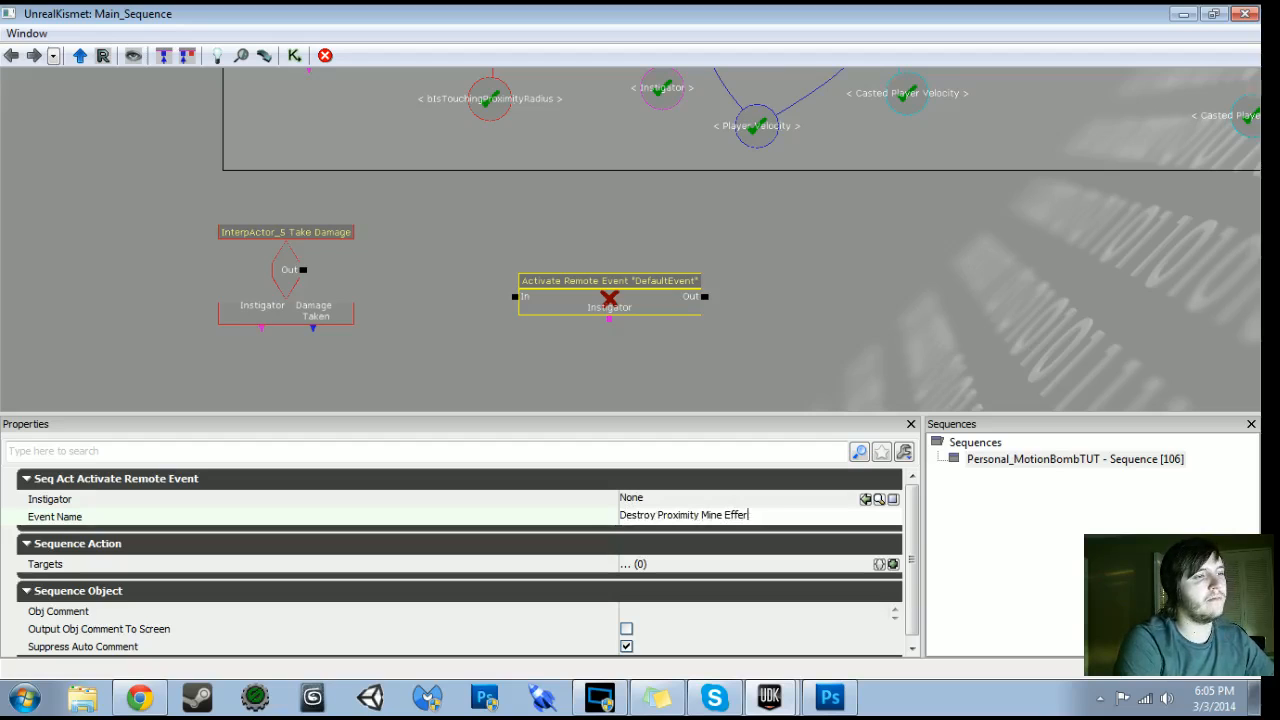
key(Return)
drag(302, 270, 503, 265)
click(578, 300)
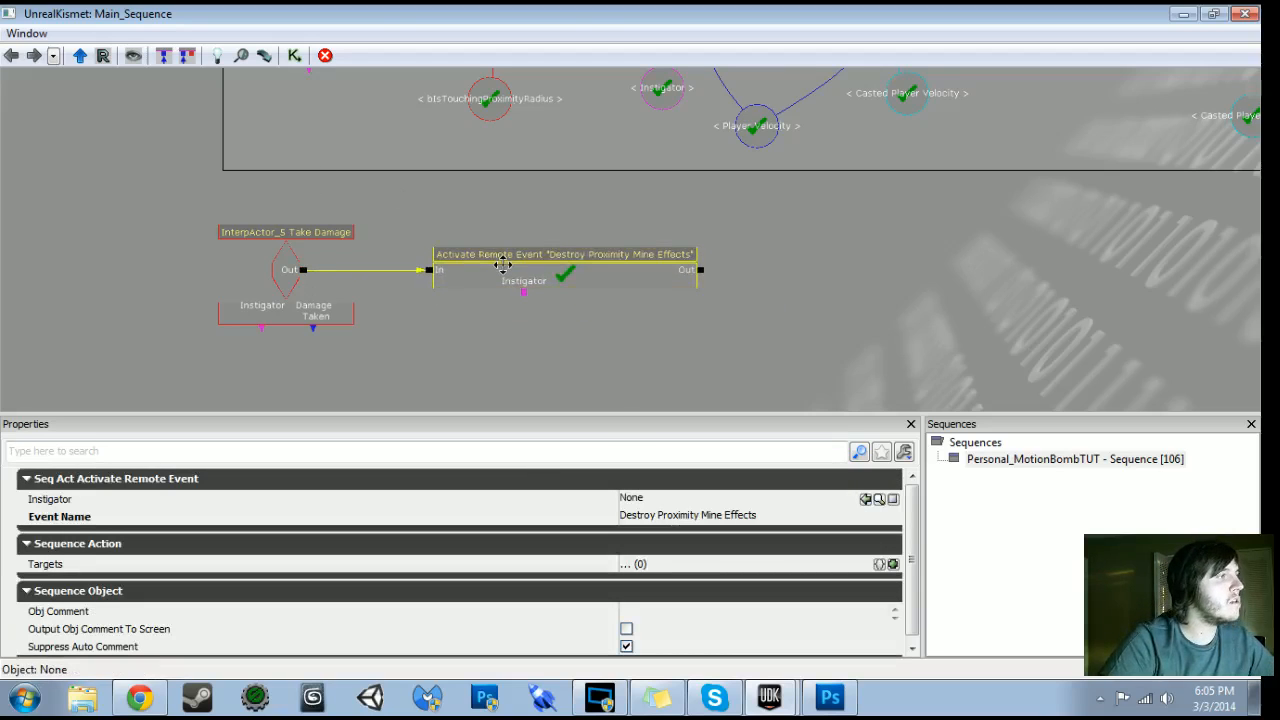
Examine the "Destroy Proximity Mine Effects" Remote Event, its activating action, and the chain through Toggle and Play Sound to "Destroy Proximity Mine"
scroll(503, 265, down, 1)
scroll(630, 240, down, 3)
drag(1000, 120, 621, 234)
scroll(665, 230, up, 3)
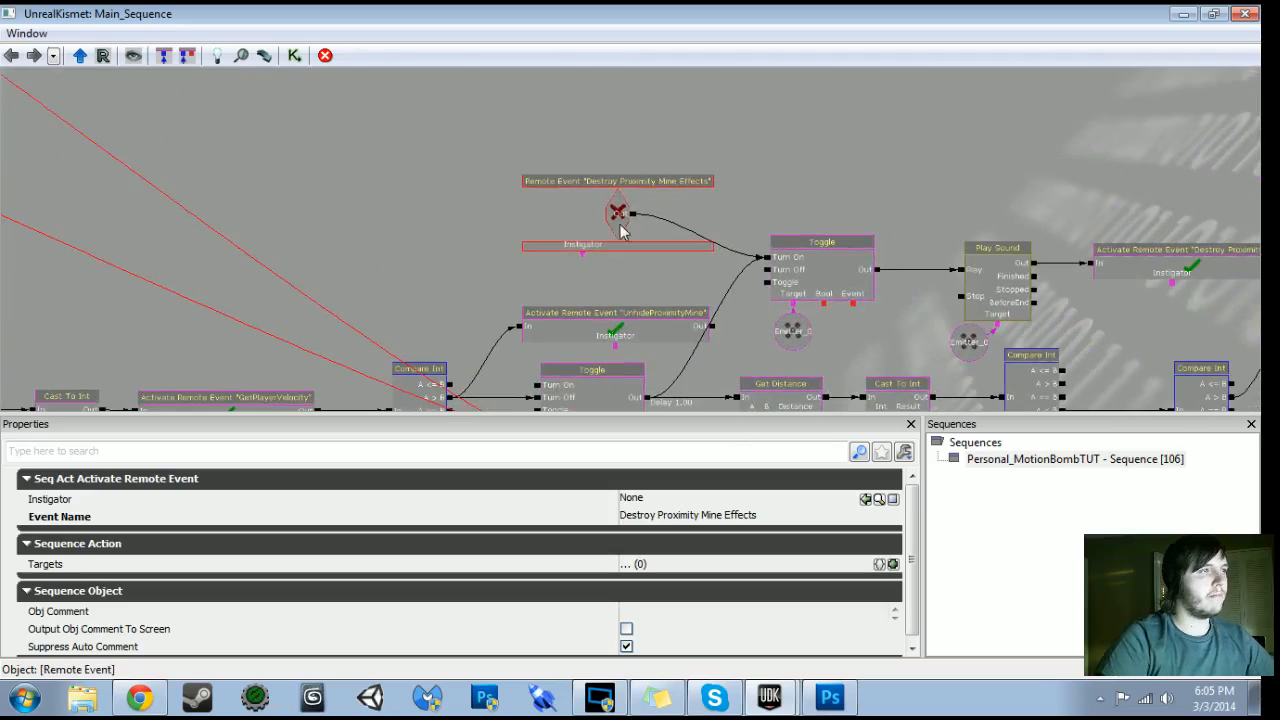
click(623, 231)
key(Delete)
key(ctrl+z)
scroll(657, 229, down, 4)
drag(450, 213, 855, 98)
scroll(855, 98, up, 5)
scroll(855, 98, up, 2)
drag(930, 375, 845, 174)
click(844, 288)
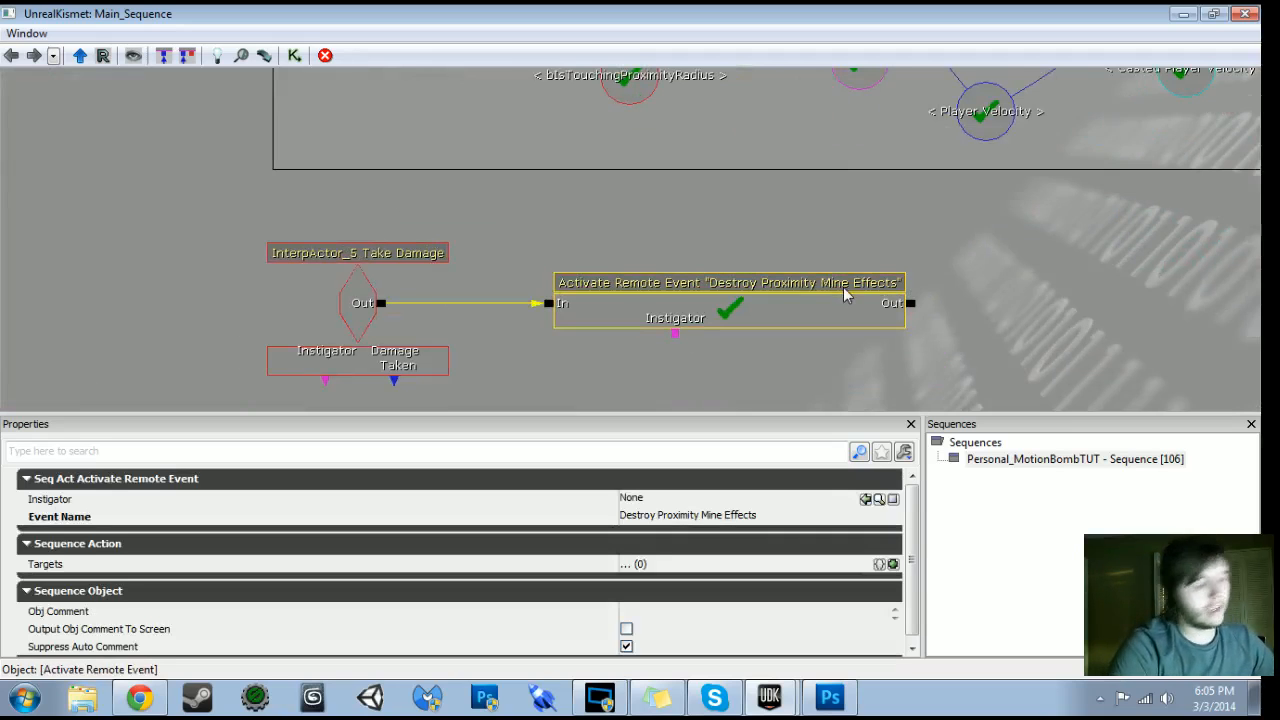
scroll(1015, 177, down, 5)
drag(1000, 115, 148, 287)
scroll(200, 379, up, 5)
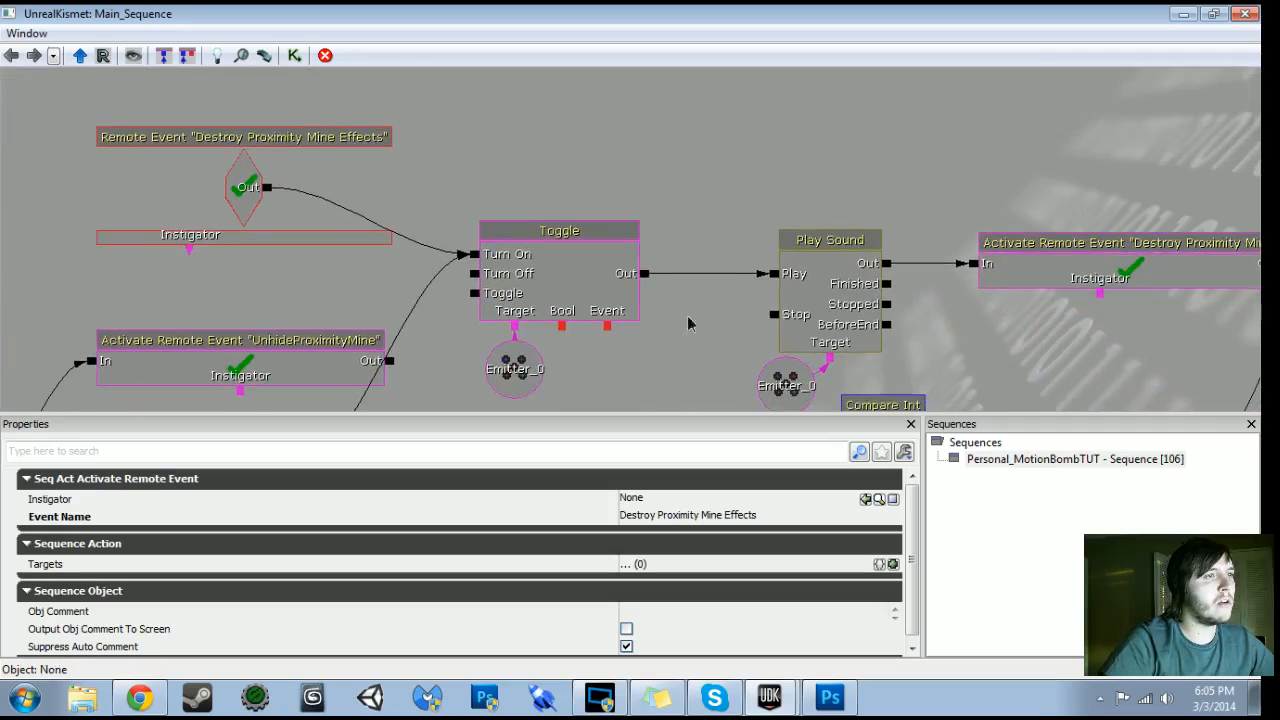
drag(687, 316, 501, 268)
drag(806, 283, 678, 285)
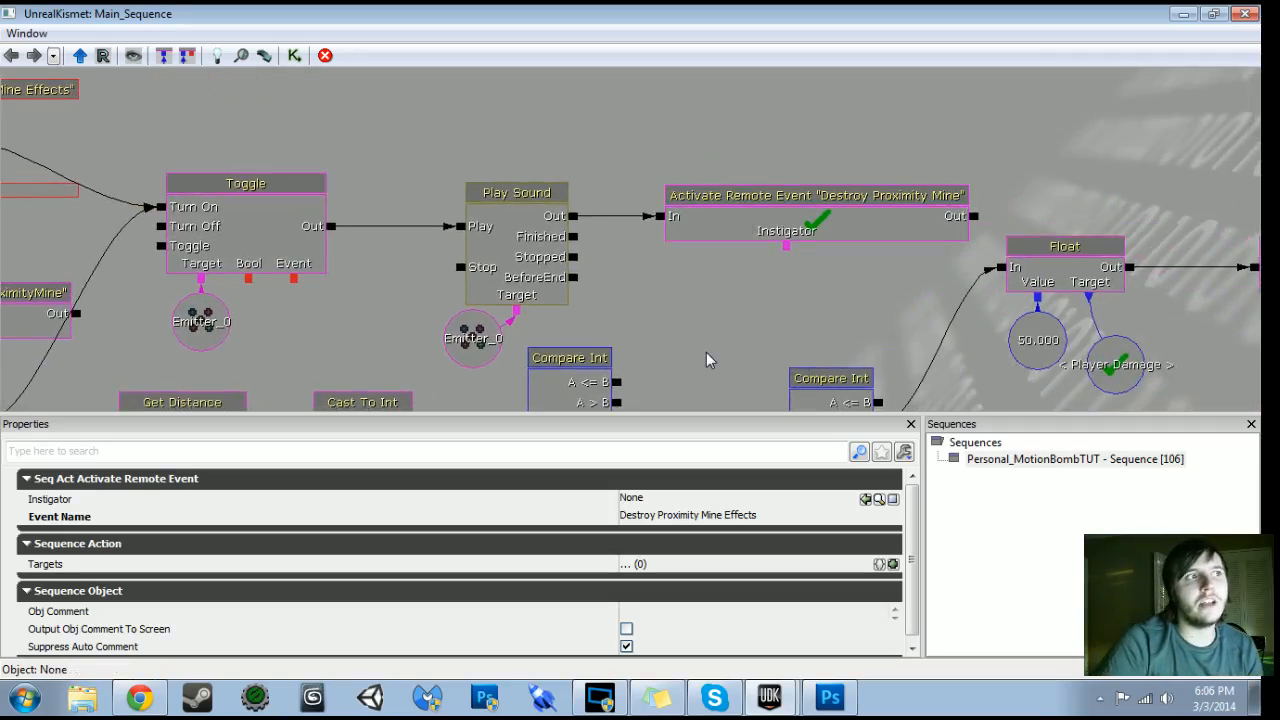
Add a Toggle action after the lower "Destroy Proximity Mine Effects" activation, connect that activation's Out to Turn Off, and line it up
scroll(707, 352, down, 7)
drag(706, 338, 1105, 176)
scroll(784, 194, up, 3)
drag(784, 194, 747, 217)
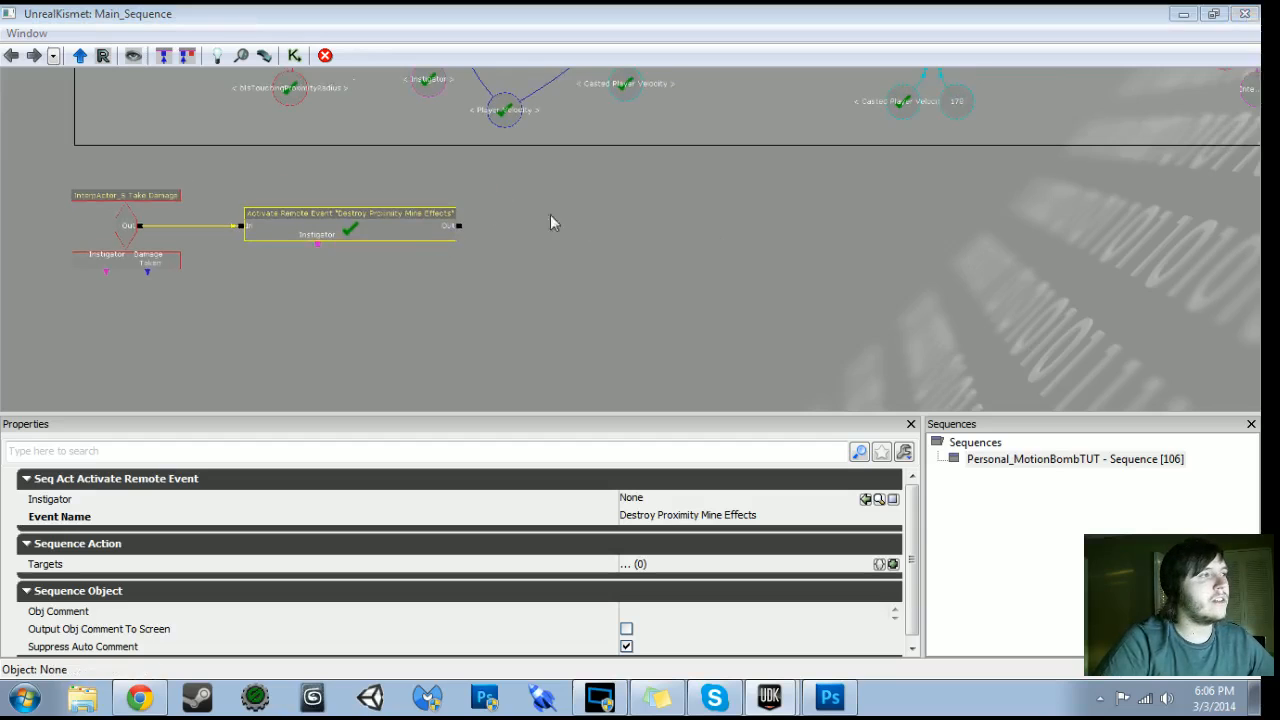
scroll(550, 222, up, 2)
right_click(548, 174)
mouse_move(600, 183)
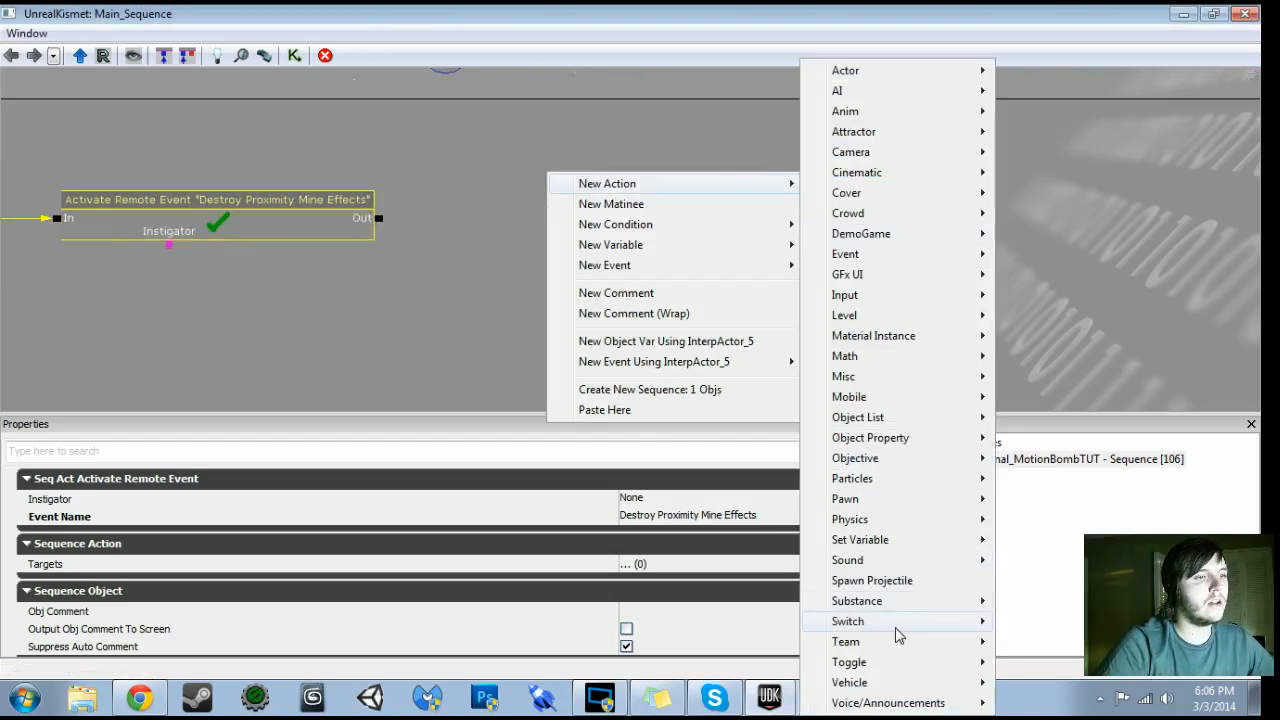
mouse_move(955, 662)
click(1072, 641)
drag(379, 218, 498, 236)
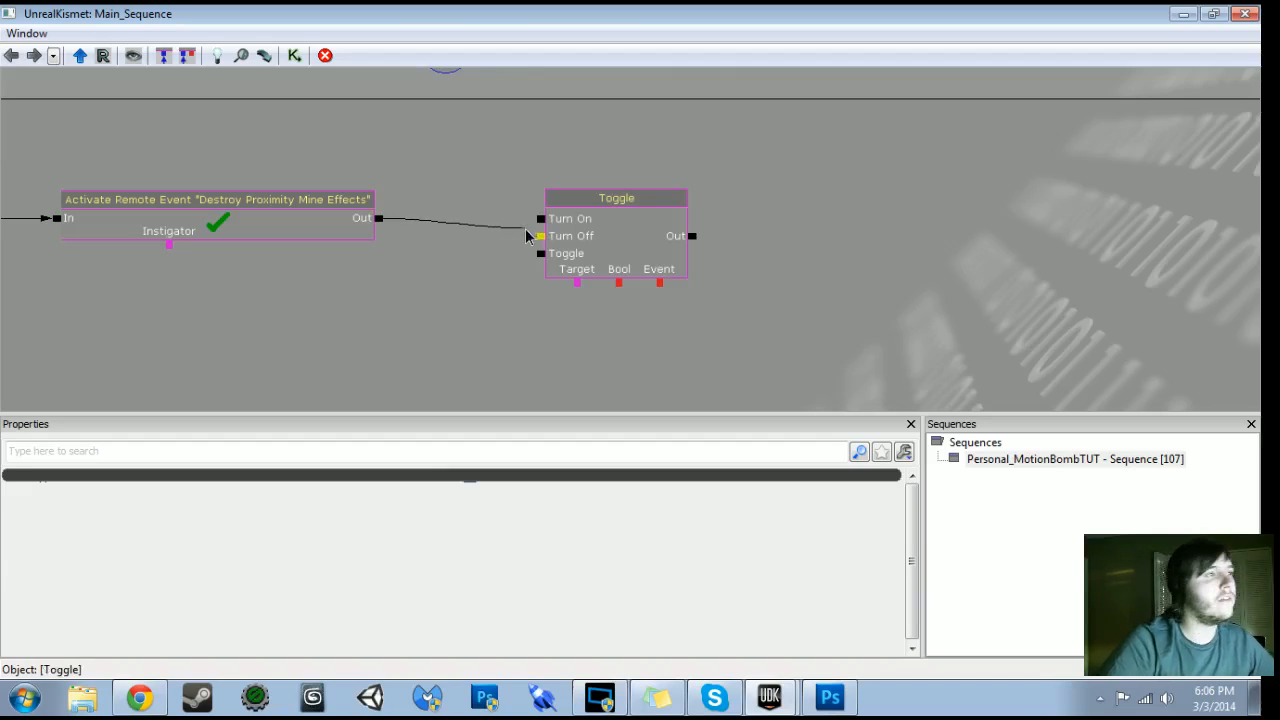
drag(596, 238, 585, 223)
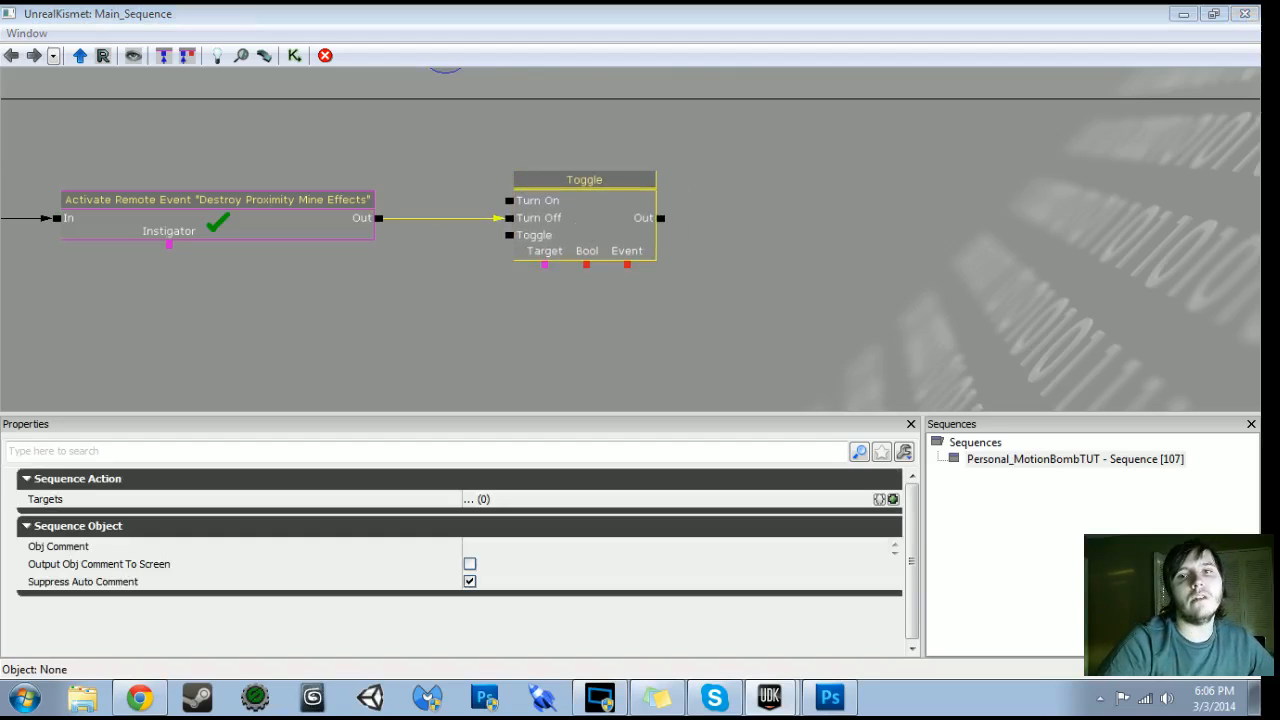
Connect the new Toggle's Event link to the TriggerVolume_1 Touch event in the upper box and the Touch event in the main logic box
click(649, 314)
scroll(649, 314, down, 5)
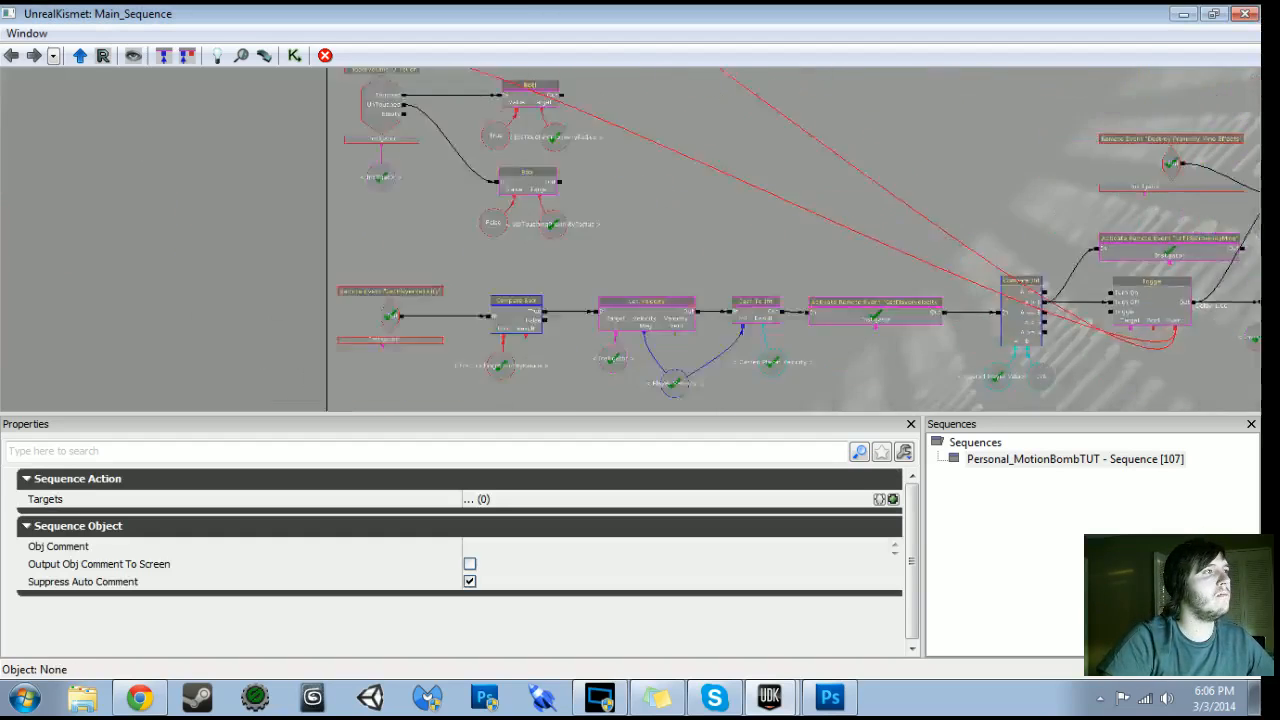
scroll(697, 294, up, 2)
scroll(486, 210, up, 5)
scroll(486, 210, down, 6)
drag(486, 210, 355, 72)
drag(597, 404, 583, 485)
scroll(690, 230, down, 3)
drag(607, 255, 650, 415)
scroll(661, 405, up, 5)
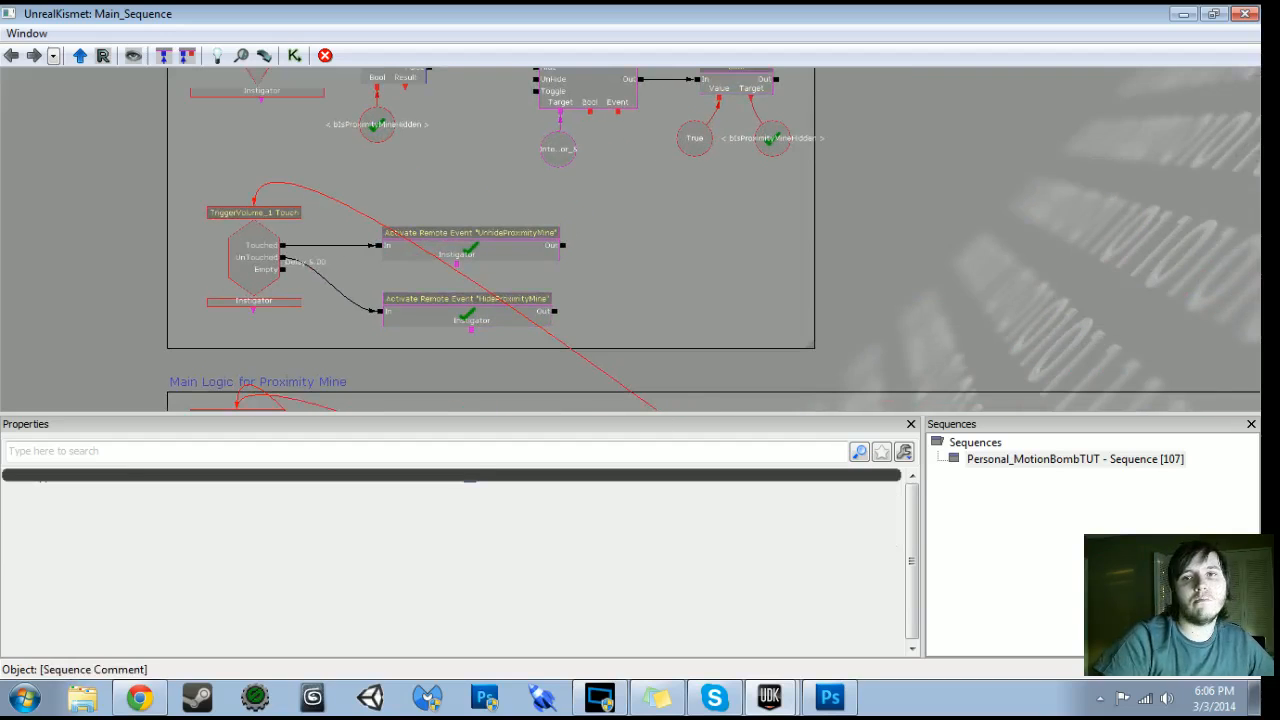
drag(351, 192, 260, 80)
scroll(466, 195, down, 5)
scroll(415, 75, up, 6)
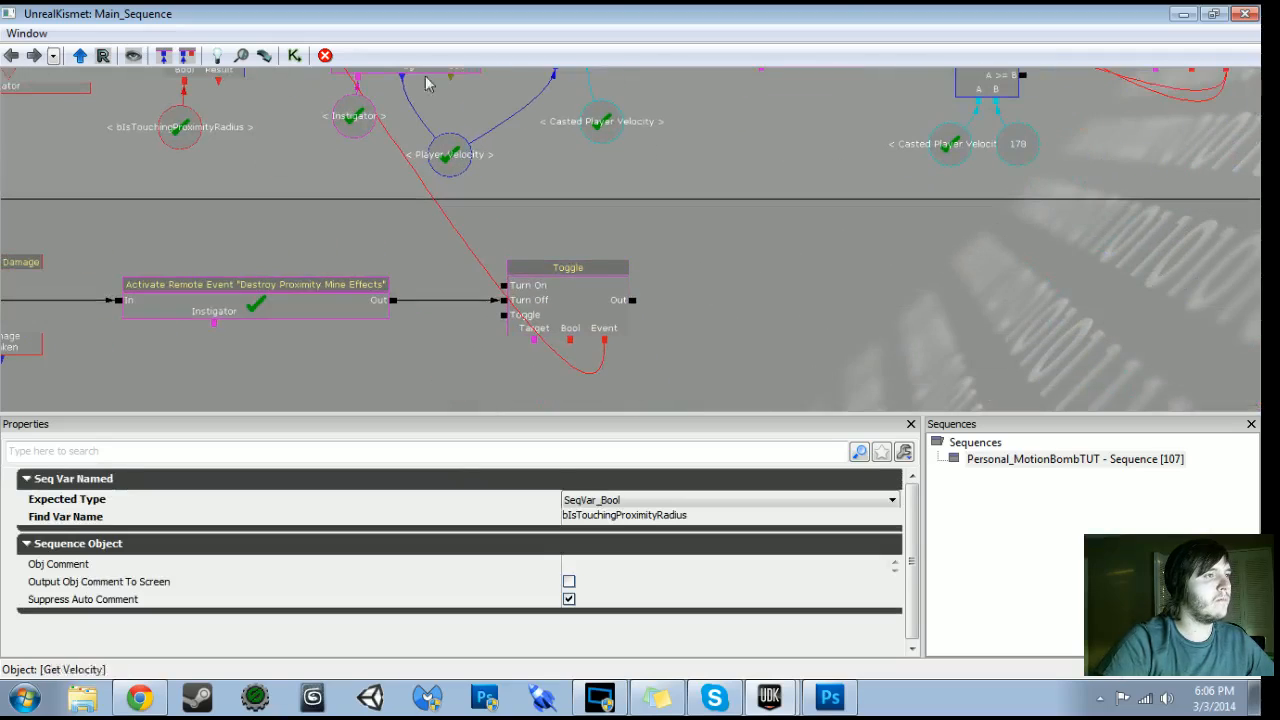
drag(605, 341, 34, 291)
scroll(619, 331, down, 7)
drag(619, 331, 727, 90)
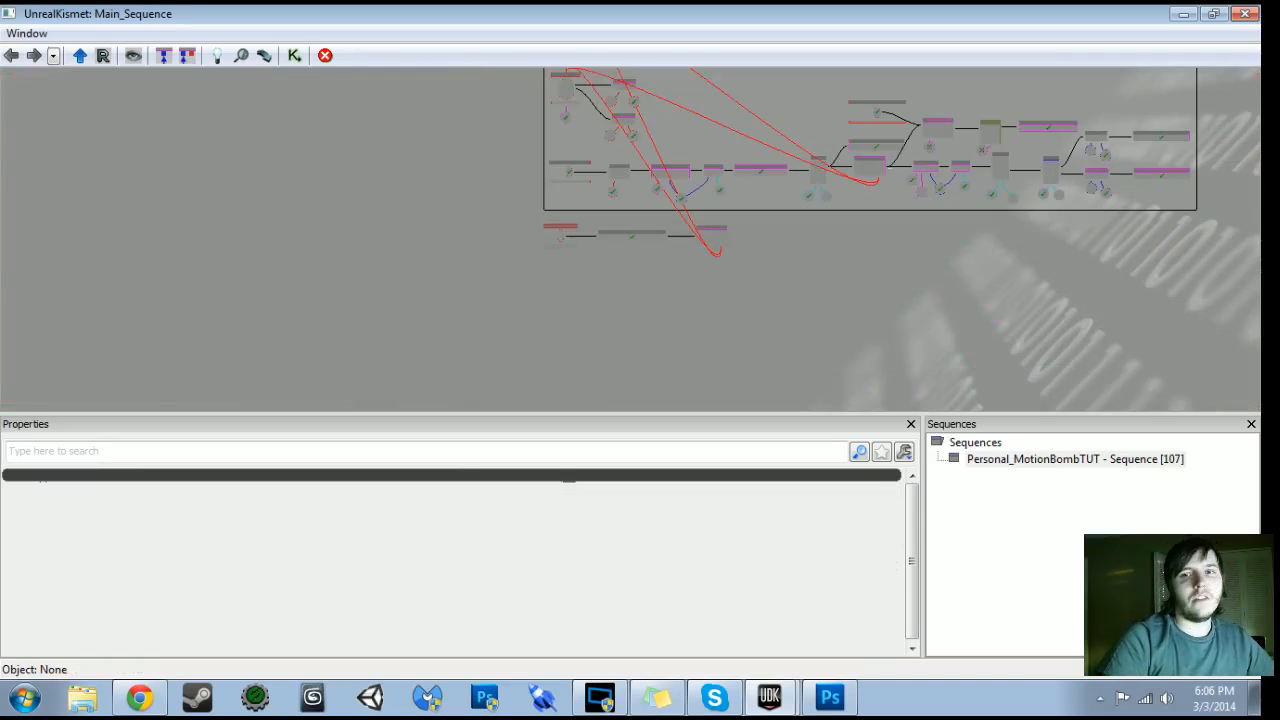
Wrap the Take Damage sequence in a comment box titled "Allows Player to Destroy Proximity Mine" and fit it below the main logic box
mouse_move(783, 292)
mouse_down()
mouse_move(737, 366)
mouse_move(789, 290)
mouse_up()
scroll(737, 366, up, 7)
ctrl+alt+drag(238, 291, 885, 366)
key(c)
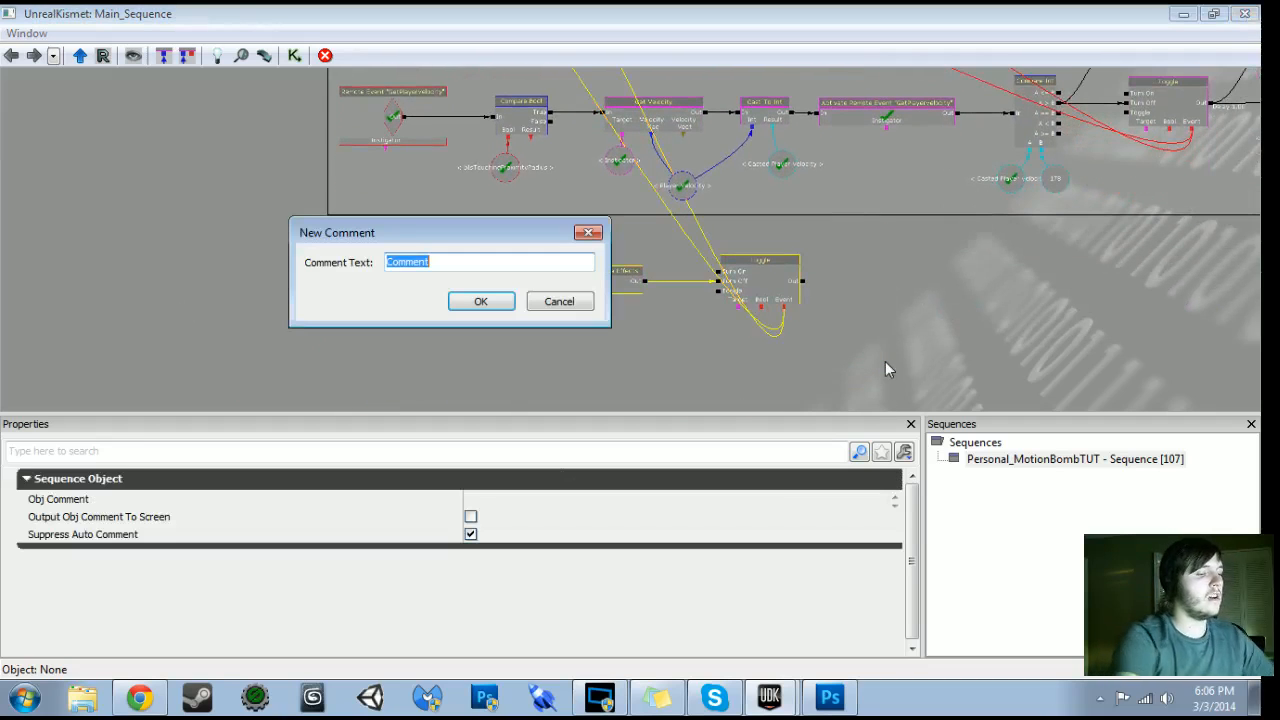
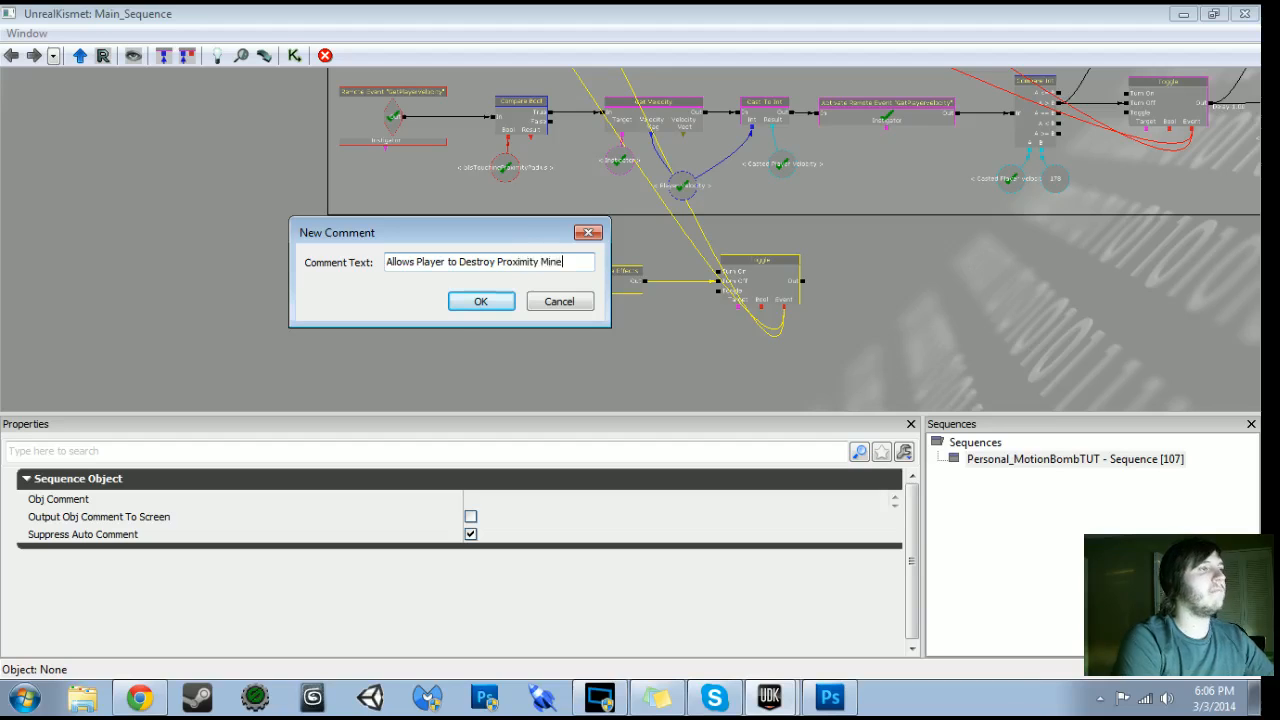
key(Return)
ctrl+alt+drag(289, 220, 714, 355)
drag(744, 275, 757, 280)
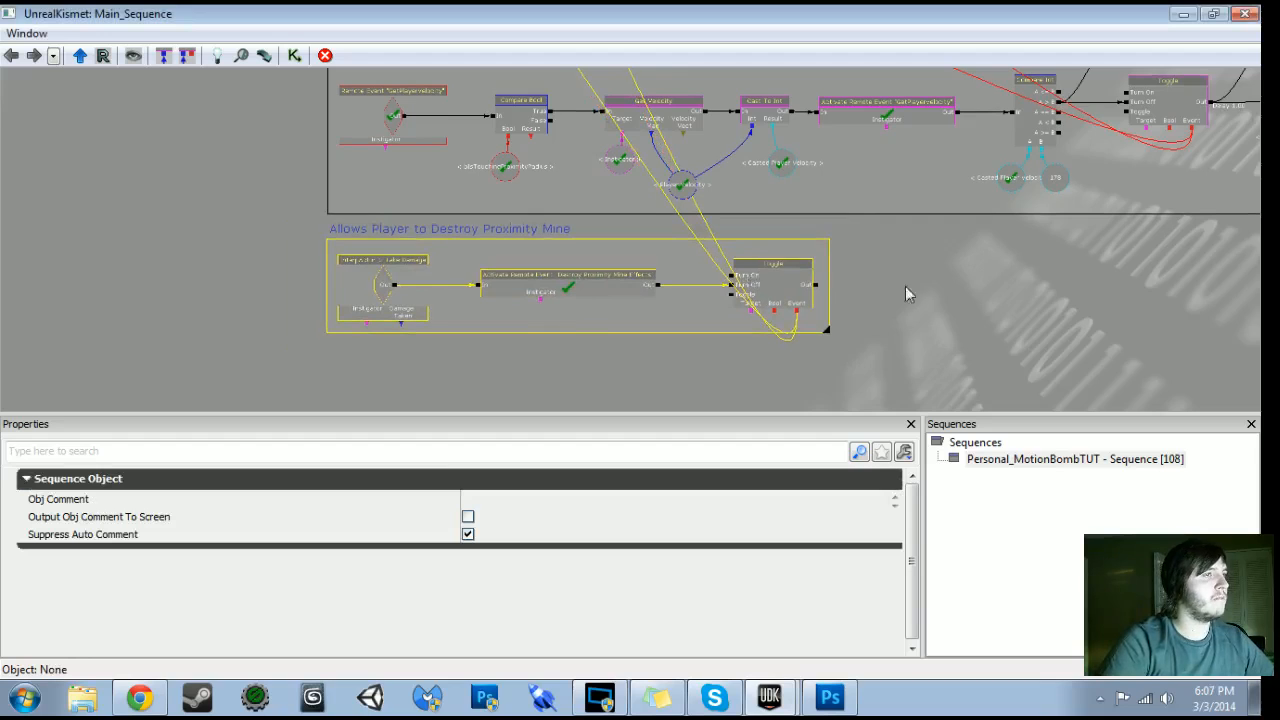
Play-test the level by approaching the proximity mine and shooting it, and exit the preview
scroll(847, 289, down, 6)
drag(884, 86, 866, 402)
scroll(866, 402, up, 8)
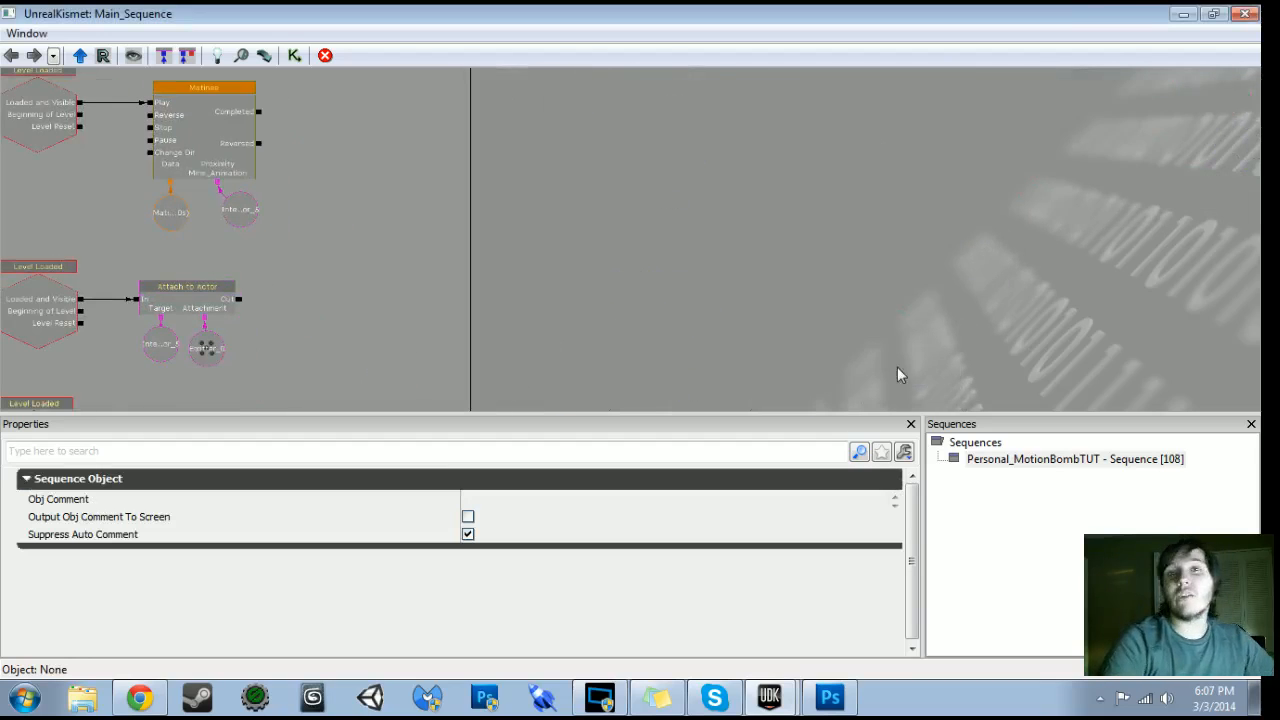
click(1183, 14)
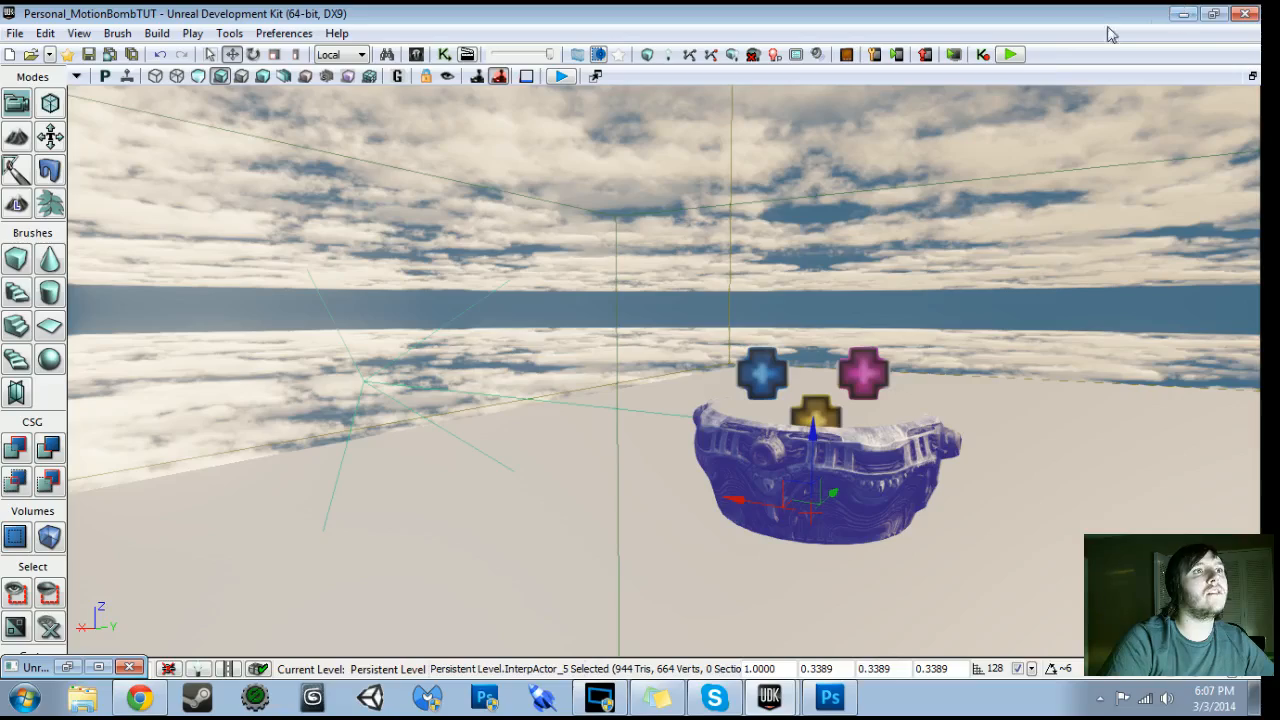
click(1012, 54)
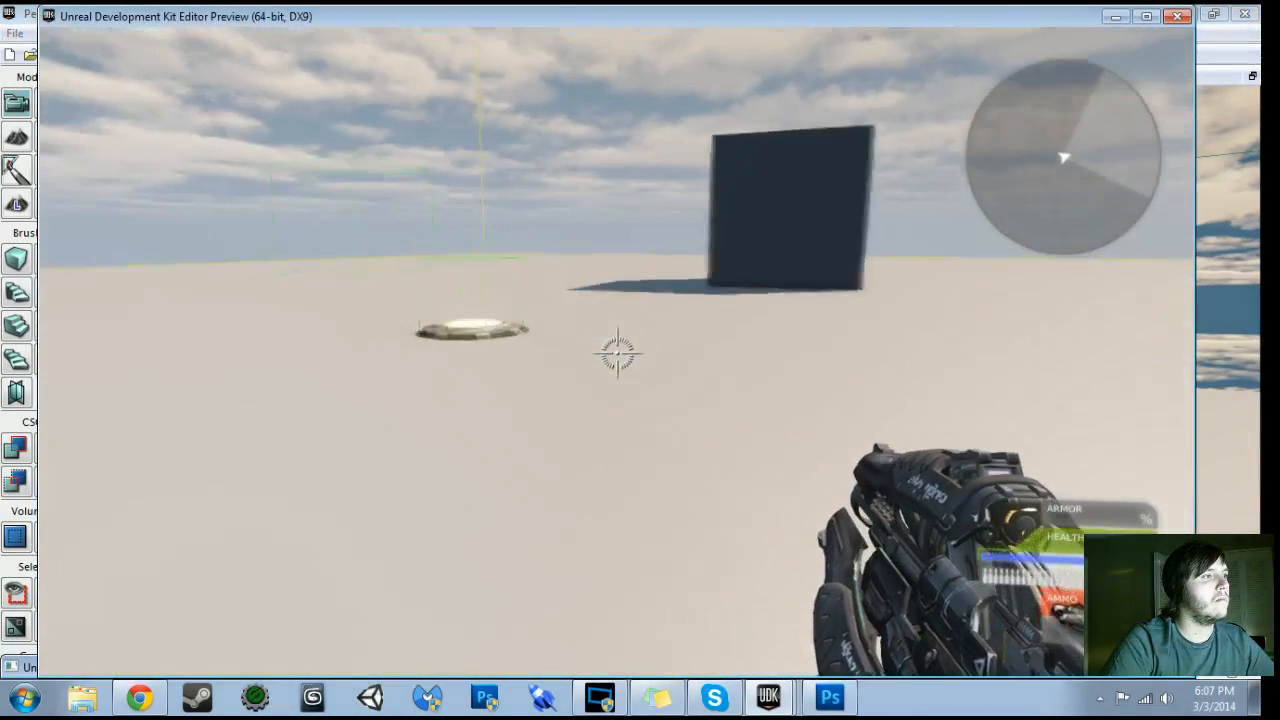
key(w)
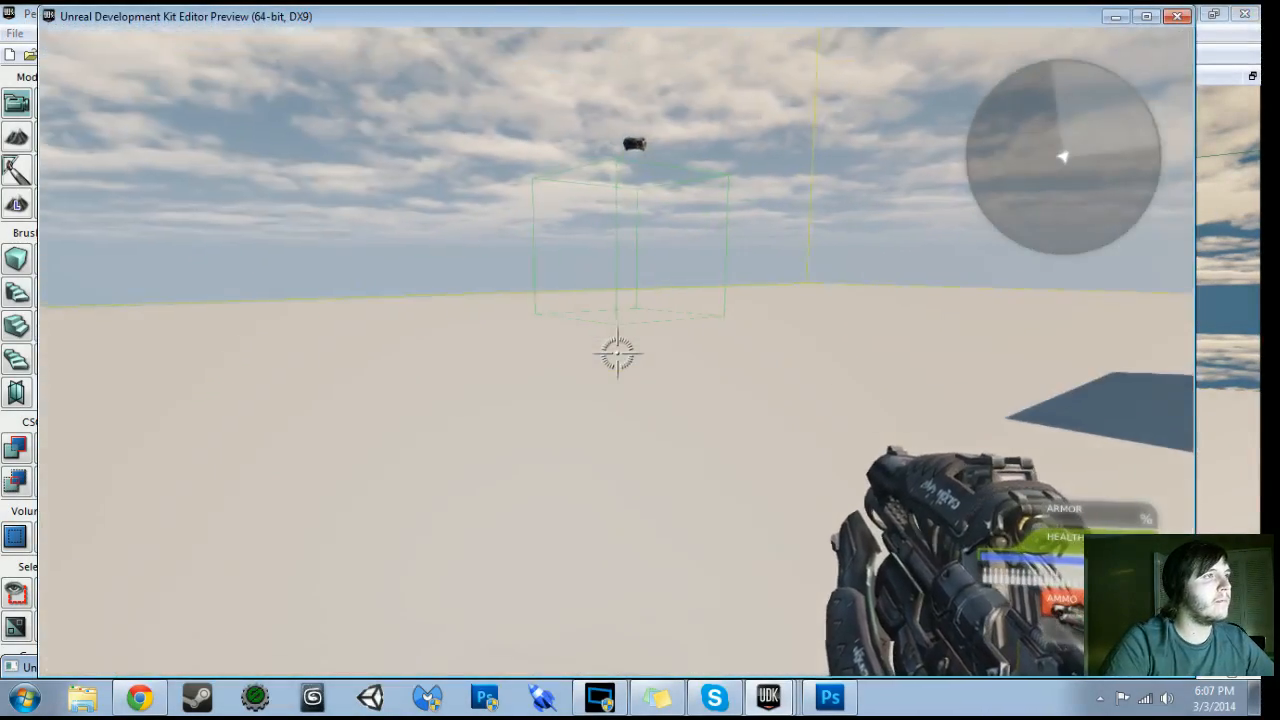
key(w)
click(617, 353)
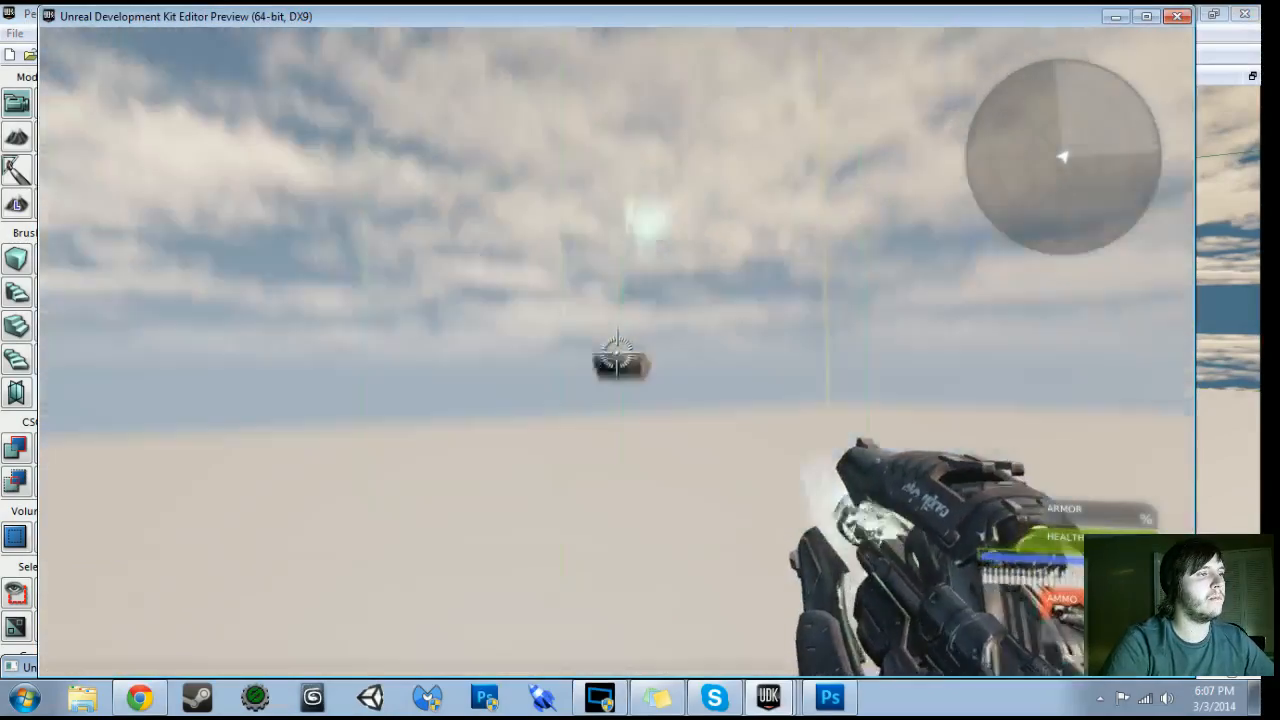
key(w)
click(617, 353)
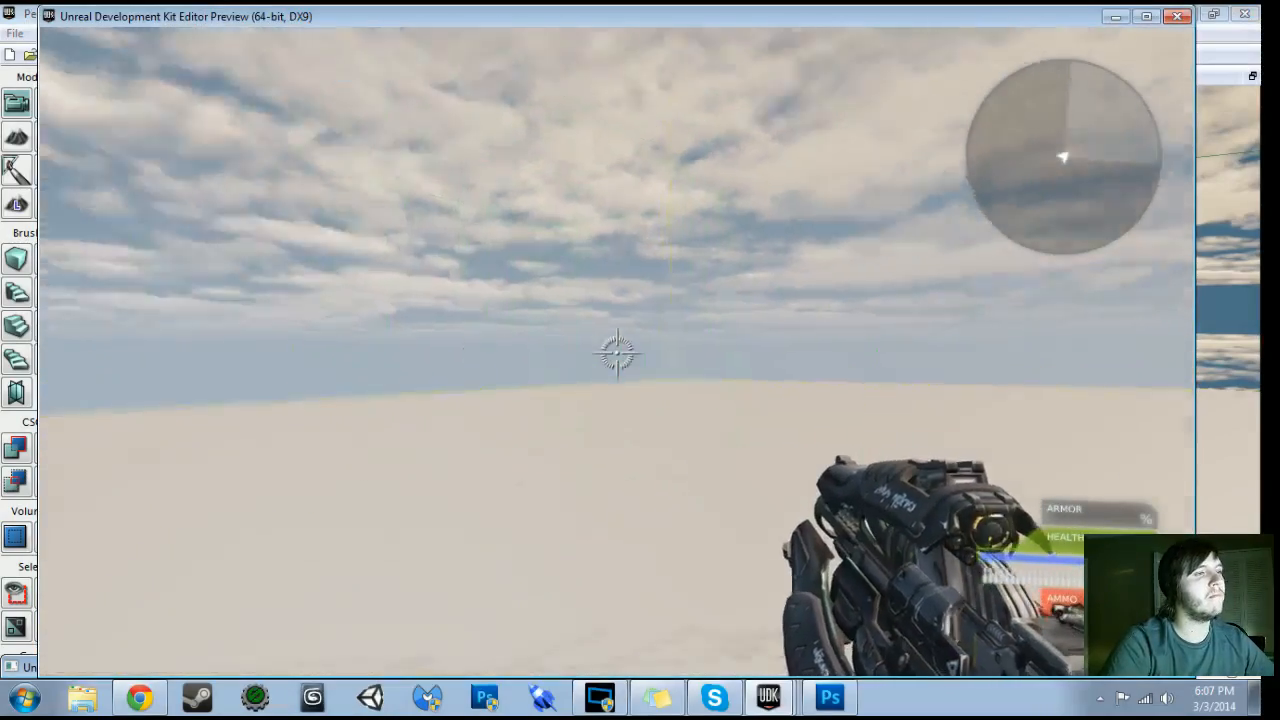
key(Escape)
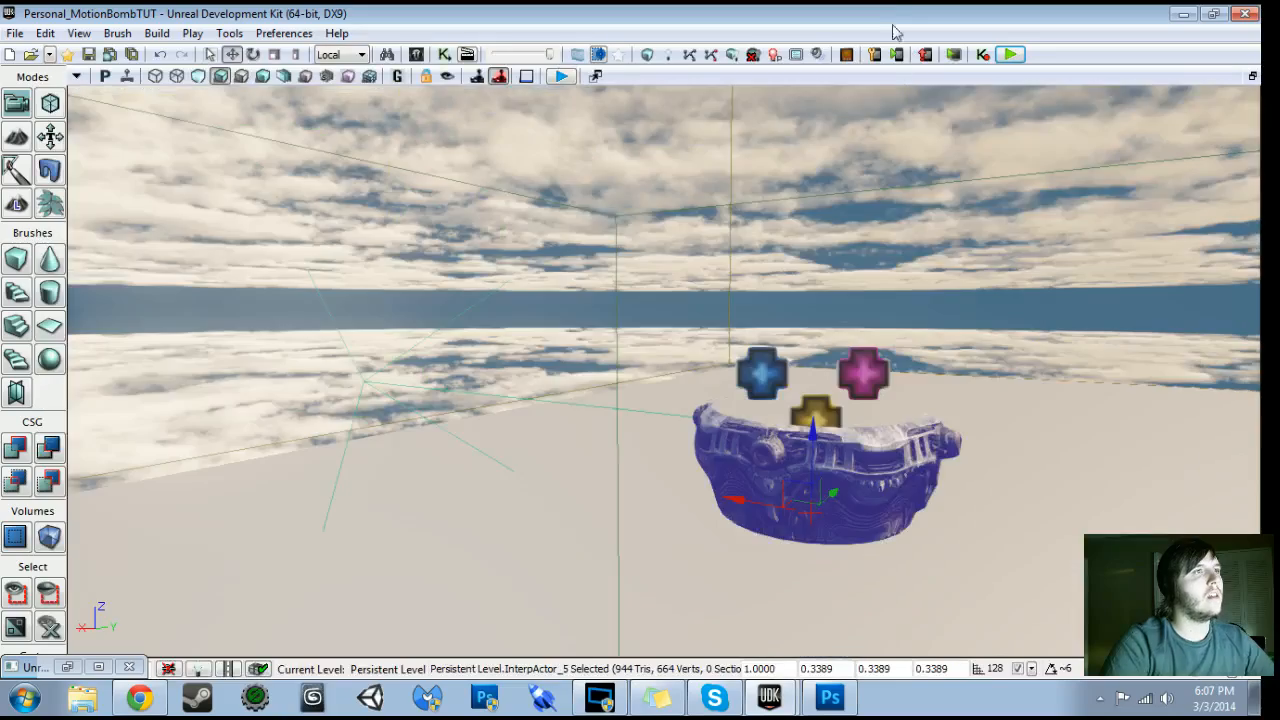
Play-test the level by running into the mine's radius, inspect the warnings in the console, and exit the preview
click(1008, 55)
key(w)
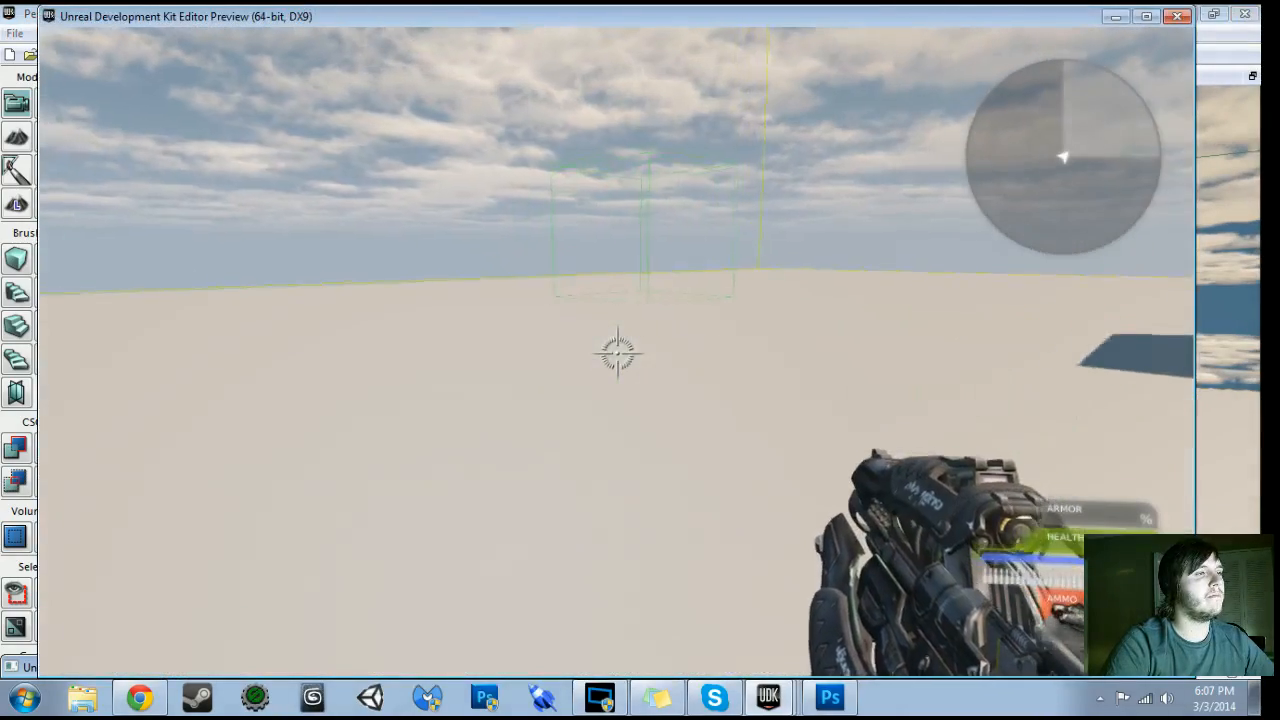
key(w)
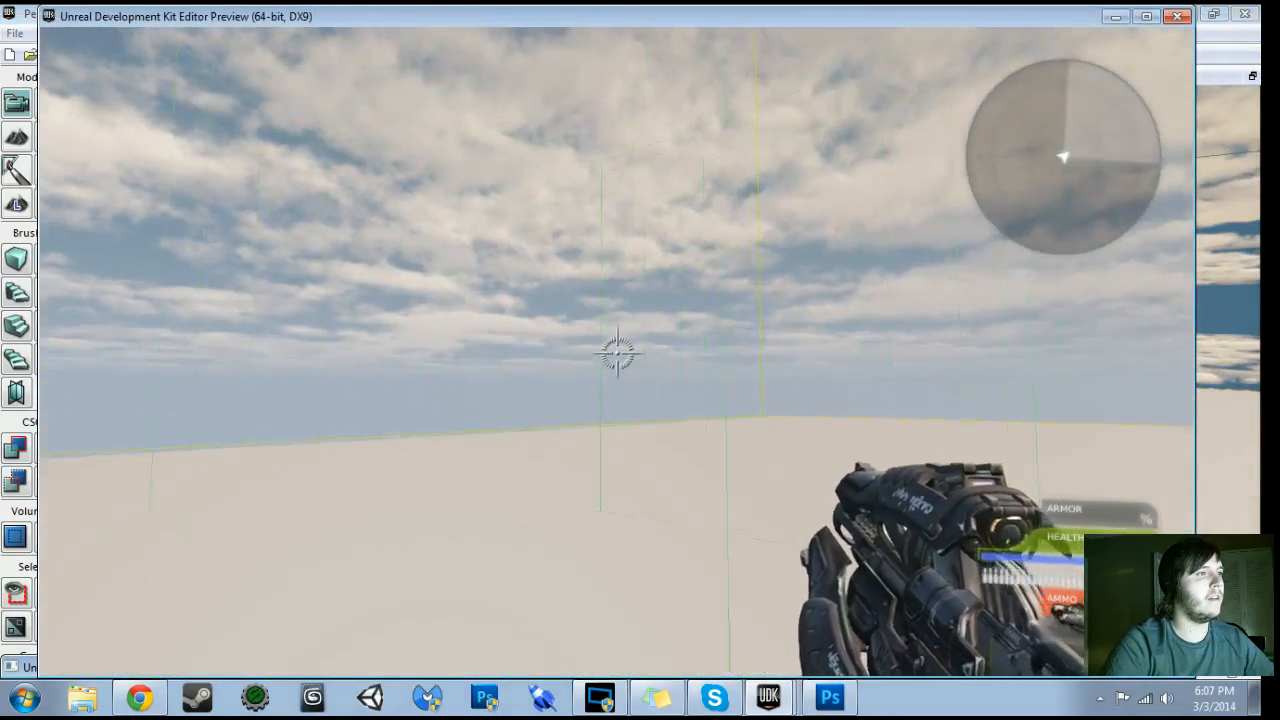
key(w)
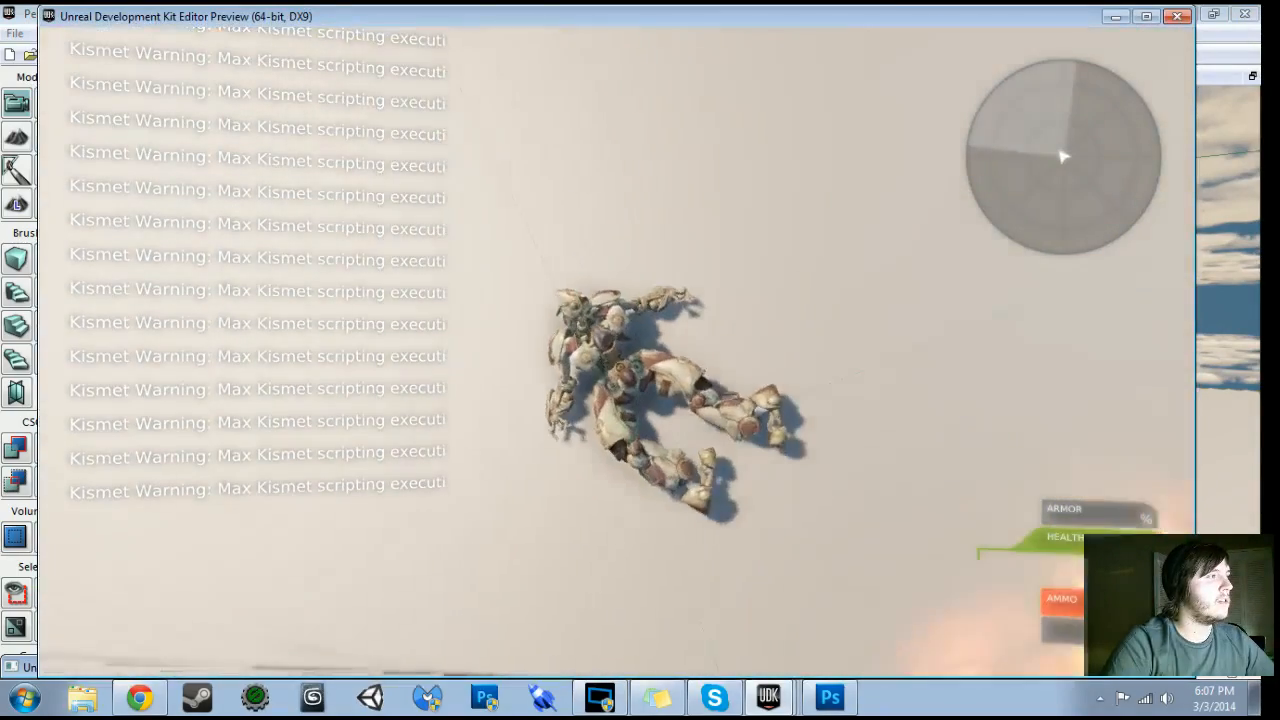
key(super)
key(super)
key(grave)
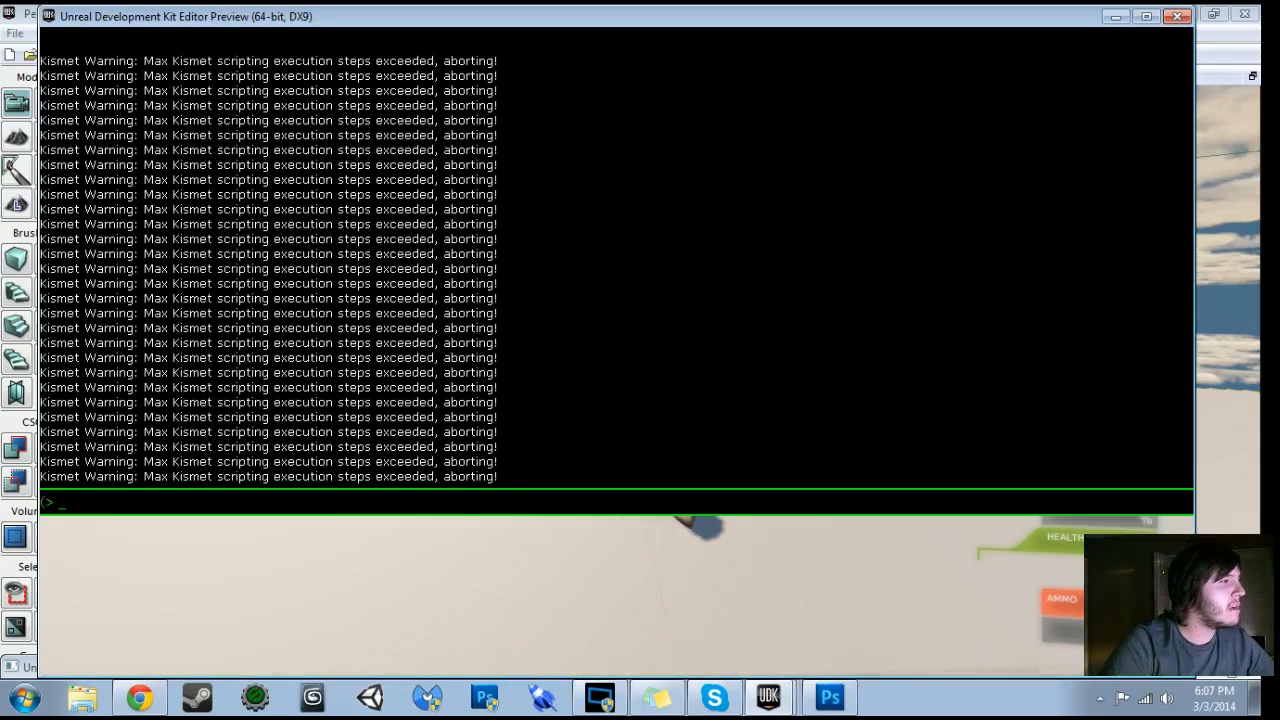
key(grave)
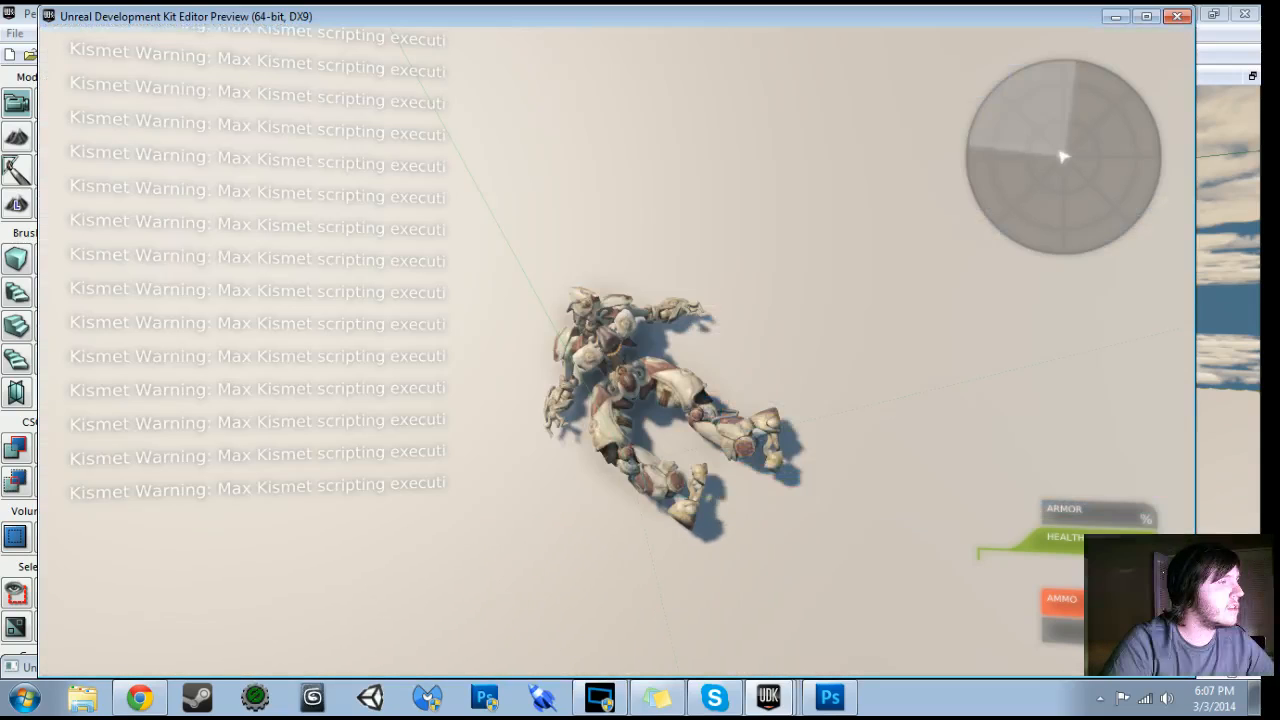
key(Escape)
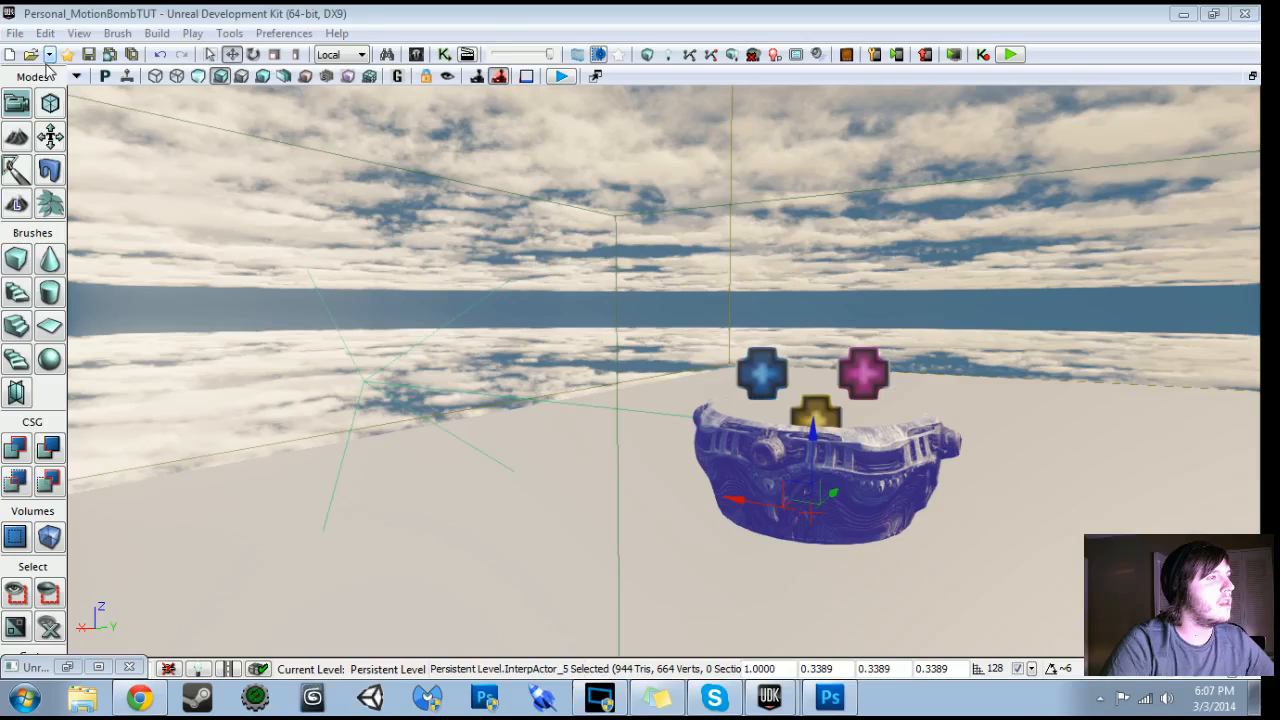
In Kismet, delete the "GetPlayerVelocity" Activate Remote Event between Cast To Int and Compare Int, and connect Cast To Int's Out directly to Compare Int's In
click(444, 56)
drag(396, 266, 608, 402)
scroll(608, 395, down, 6)
scroll(557, 300, up, 8)
scroll(513, 218, up, 2)
drag(506, 234, 263, 221)
click(352, 294)
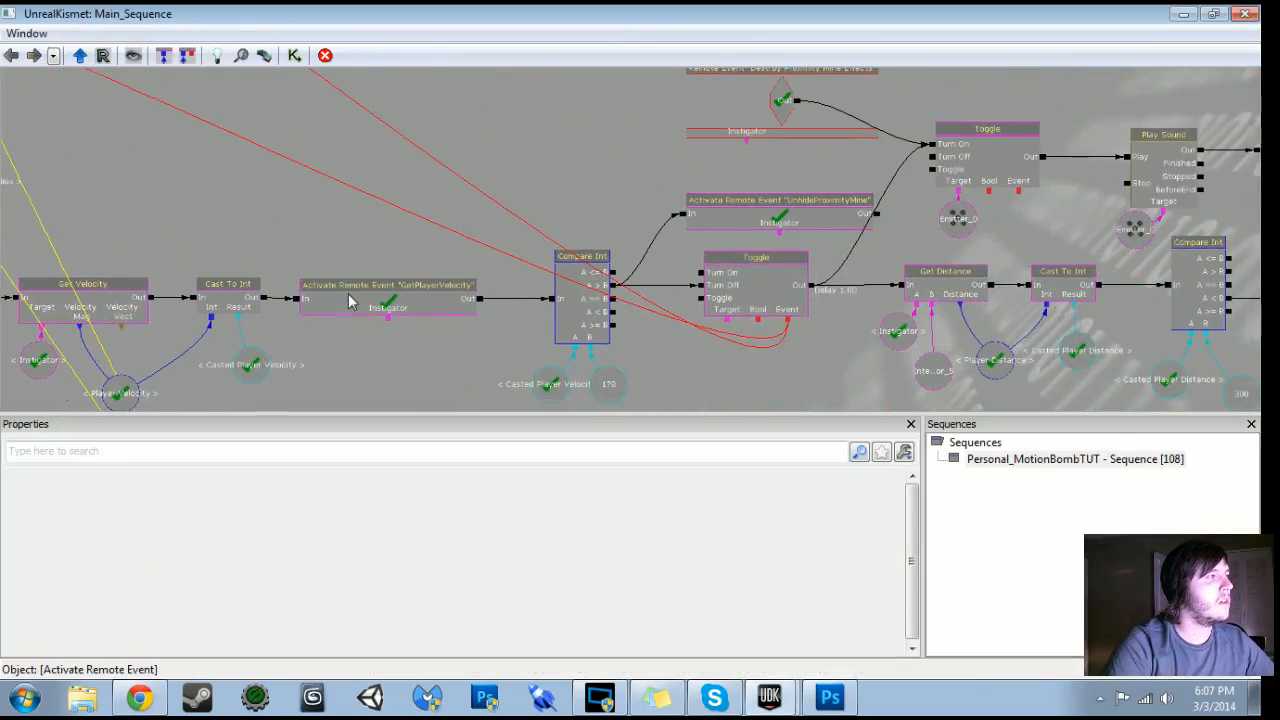
scroll(351, 357, up, 2)
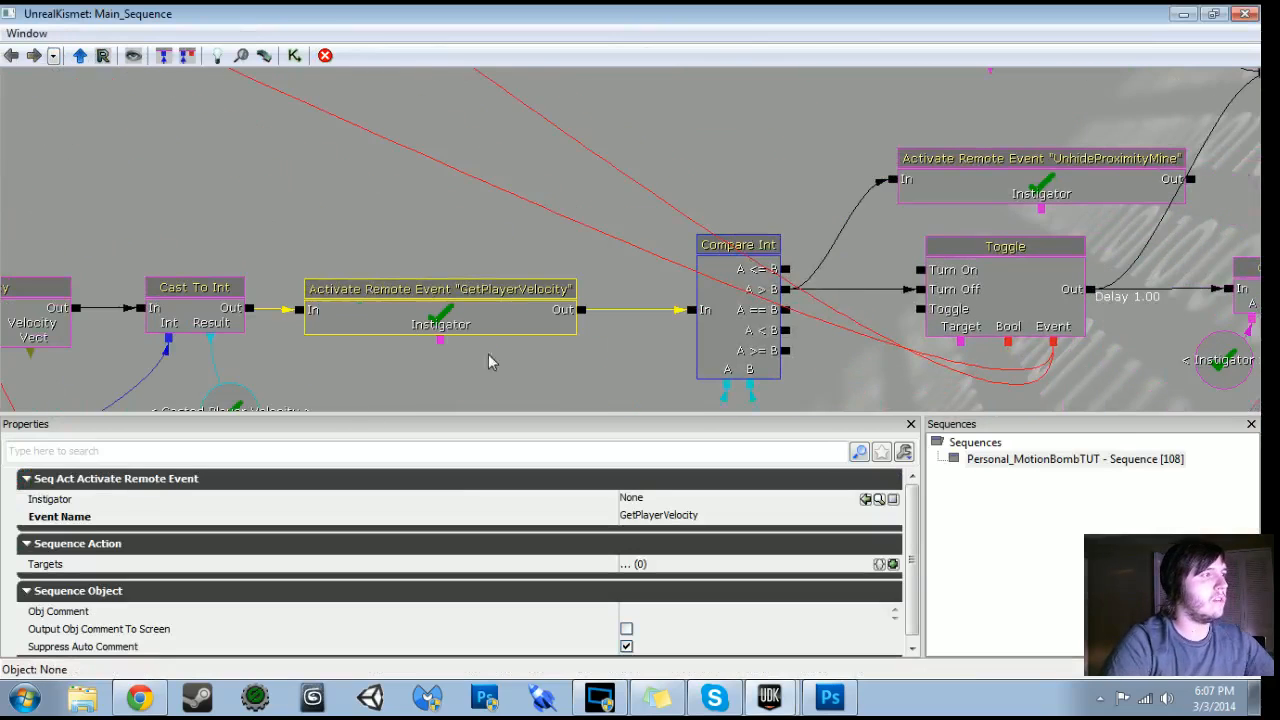
key(Delete)
drag(250, 308, 690, 309)
Play-test the mine by running into its radius with the rewired velocity check, and return to Kismet
click(1183, 14)
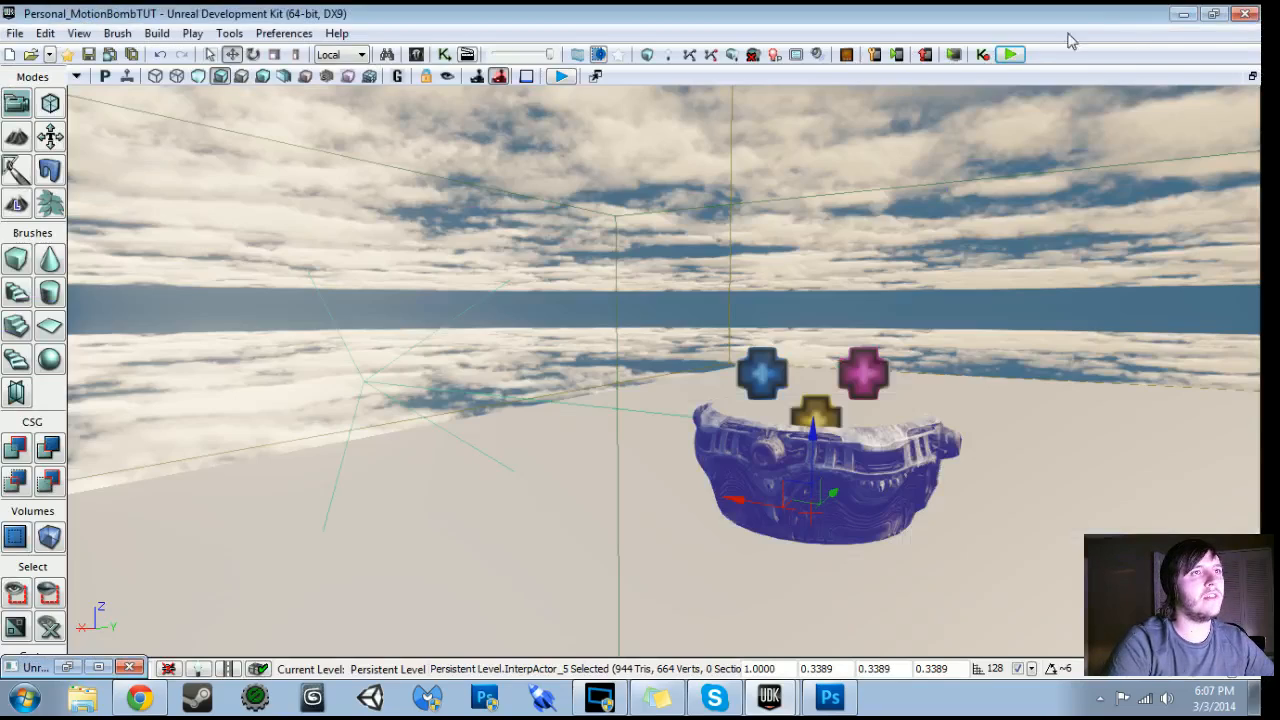
click(1010, 60)
key(w)
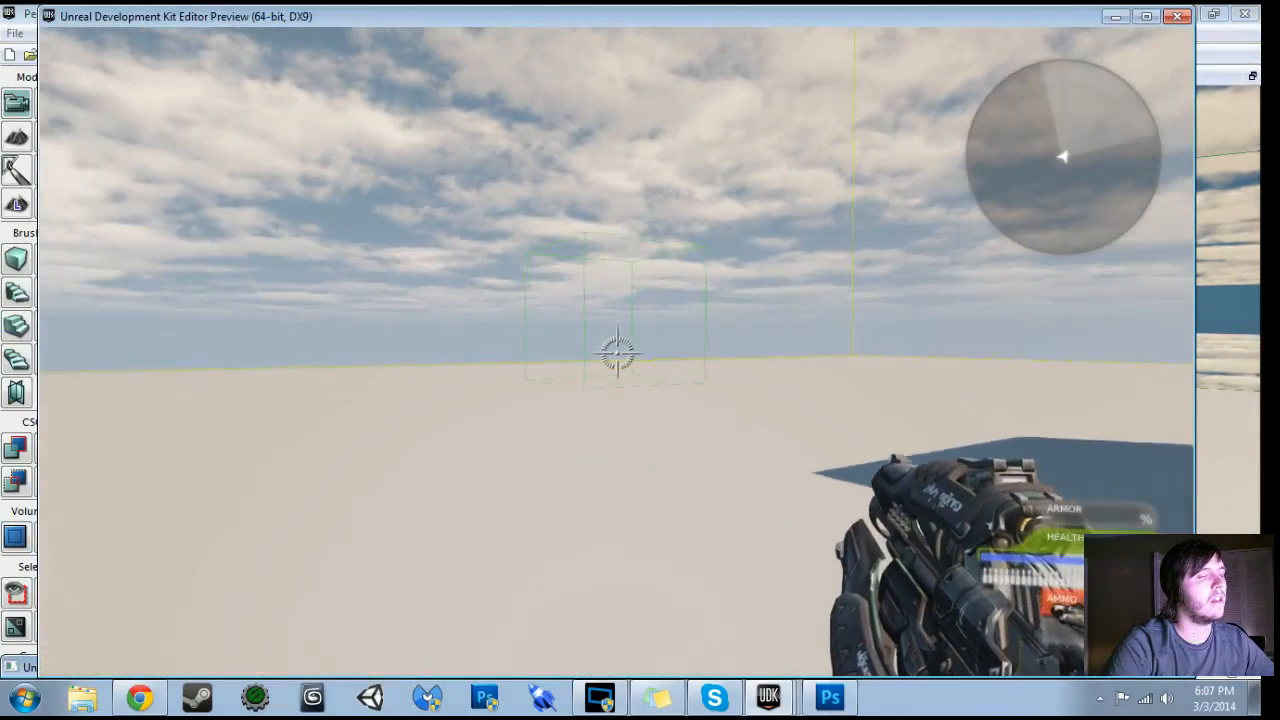
key(w)
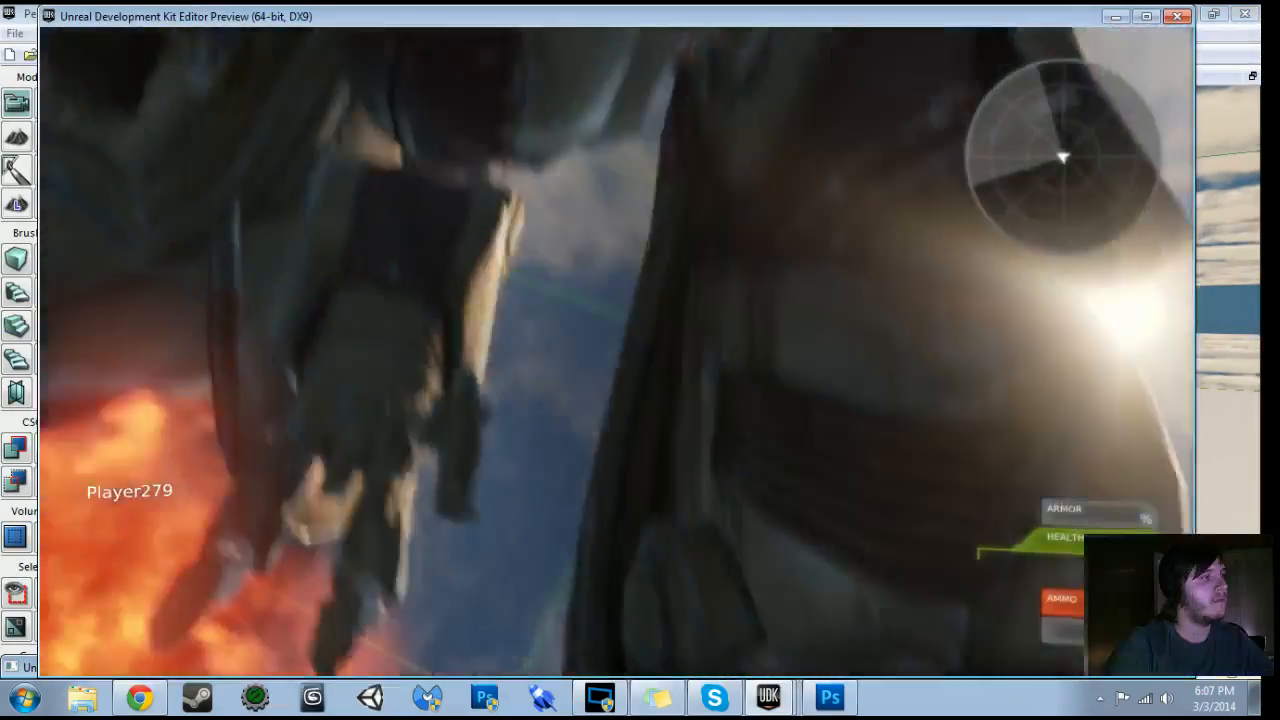
key(Escape)
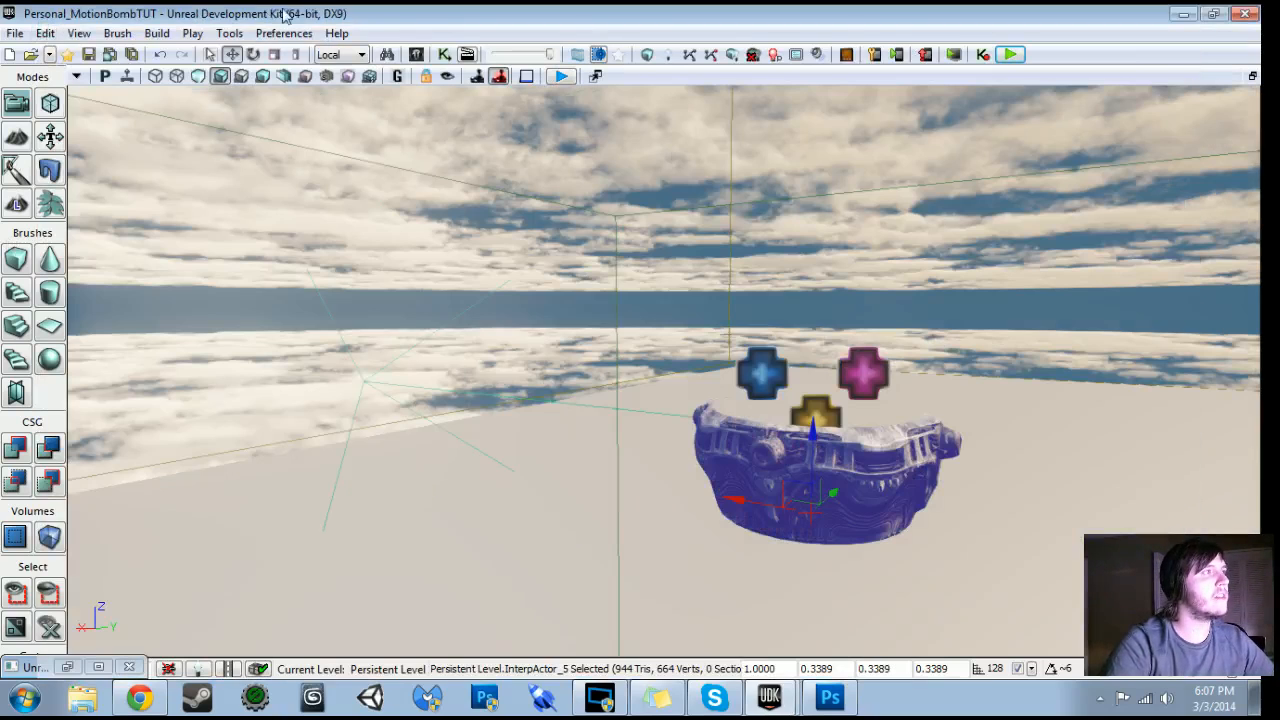
click(444, 55)
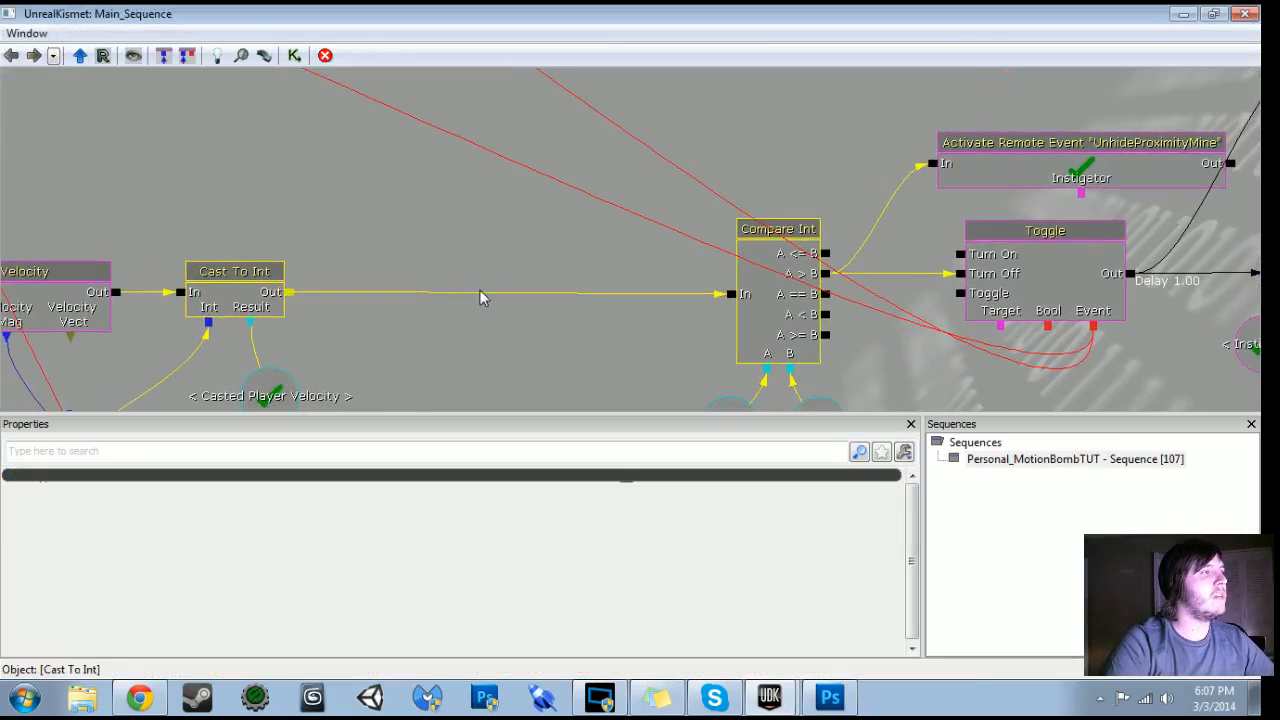
Undo the last wiring edit and remove the "GetPlayerVelocity" Activate Remote Event between Cast To Int and Compare Int
key(ctrl+z)
drag(498, 311, 503, 312)
click(536, 309)
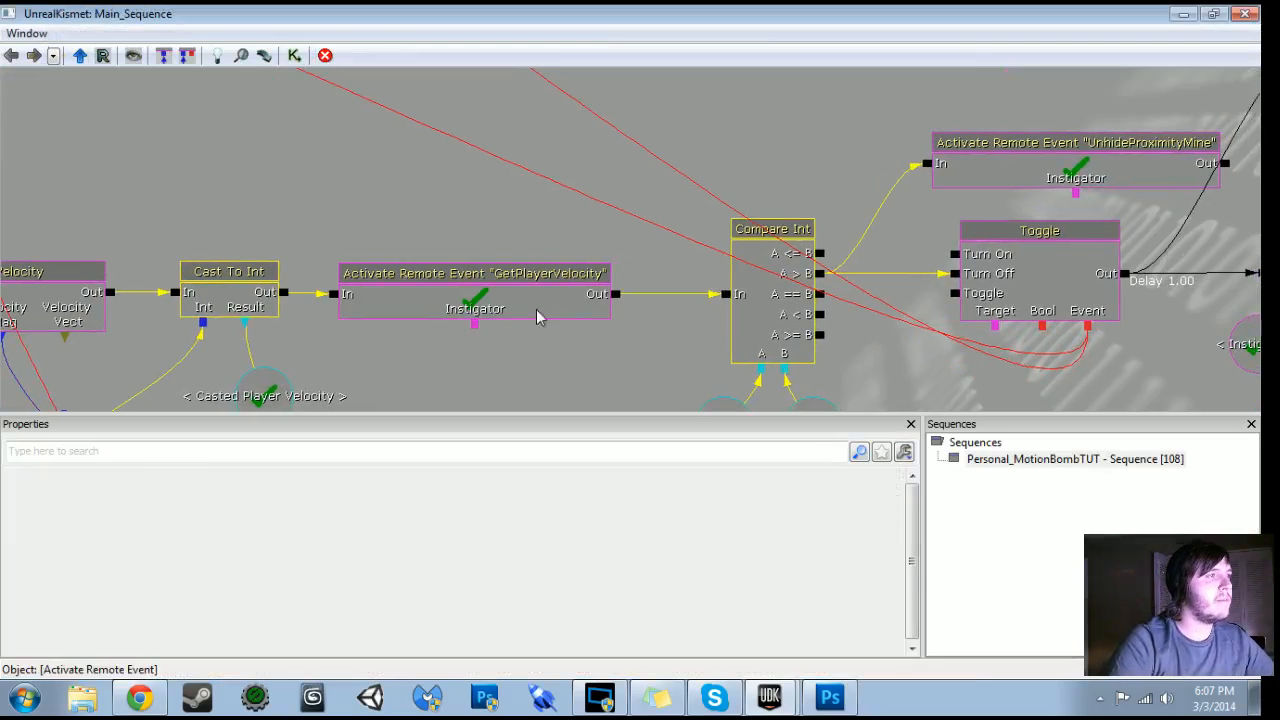
click(551, 351)
Move Compare Int and all nodes after it closer to Cast To Int, and connect Cast To Int's Out to Compare Int's In
scroll(418, 353, down, 5)
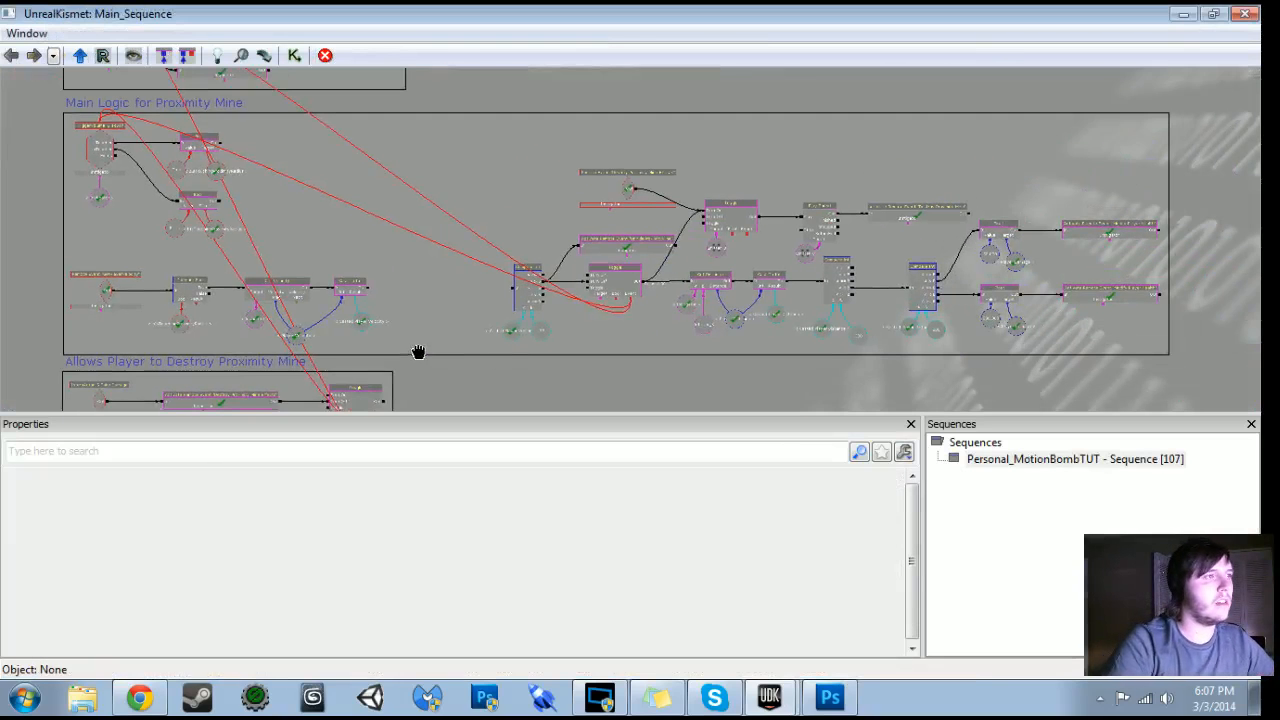
ctrl+alt+drag(400, 138, 1130, 350)
scroll(918, 370, up, 3)
drag(783, 298, 607, 290)
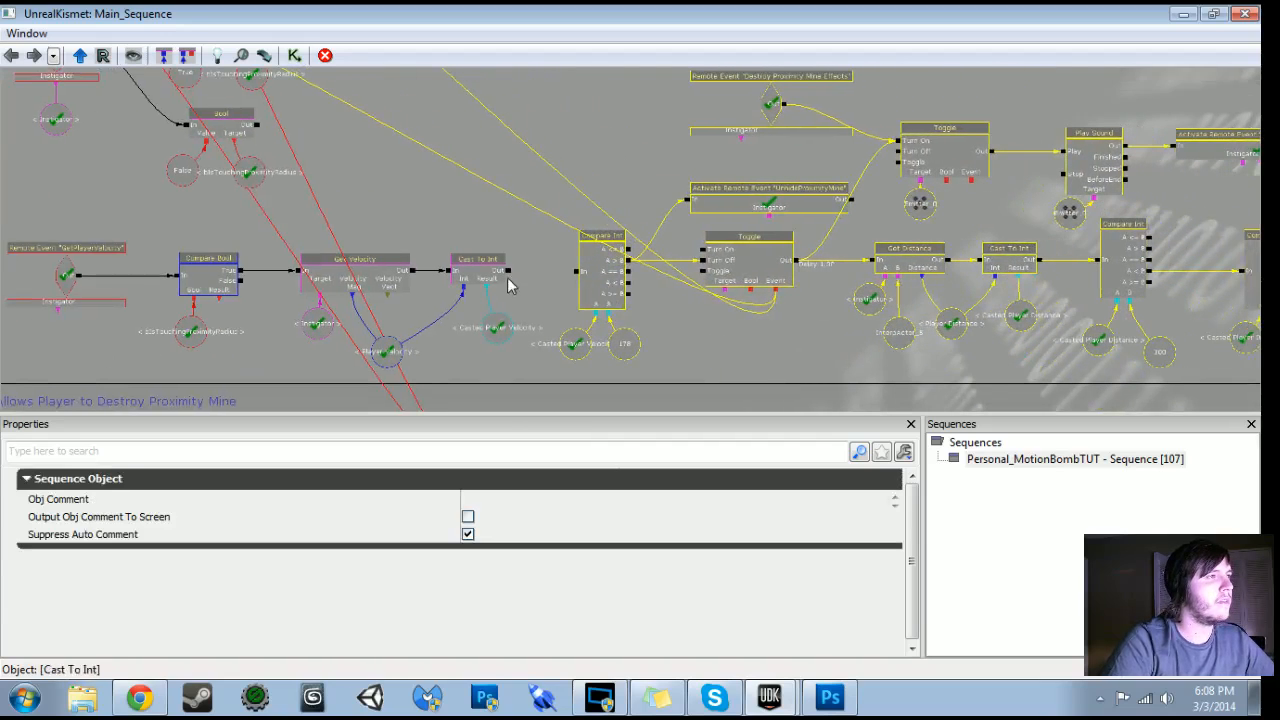
drag(509, 271, 562, 278)
Shrink the "Main Logic for Proximity Mine" comment frame to fit the rearranged nodes
scroll(743, 327, down, 1)
drag(743, 329, 1, 292)
drag(864, 330, 724, 328)
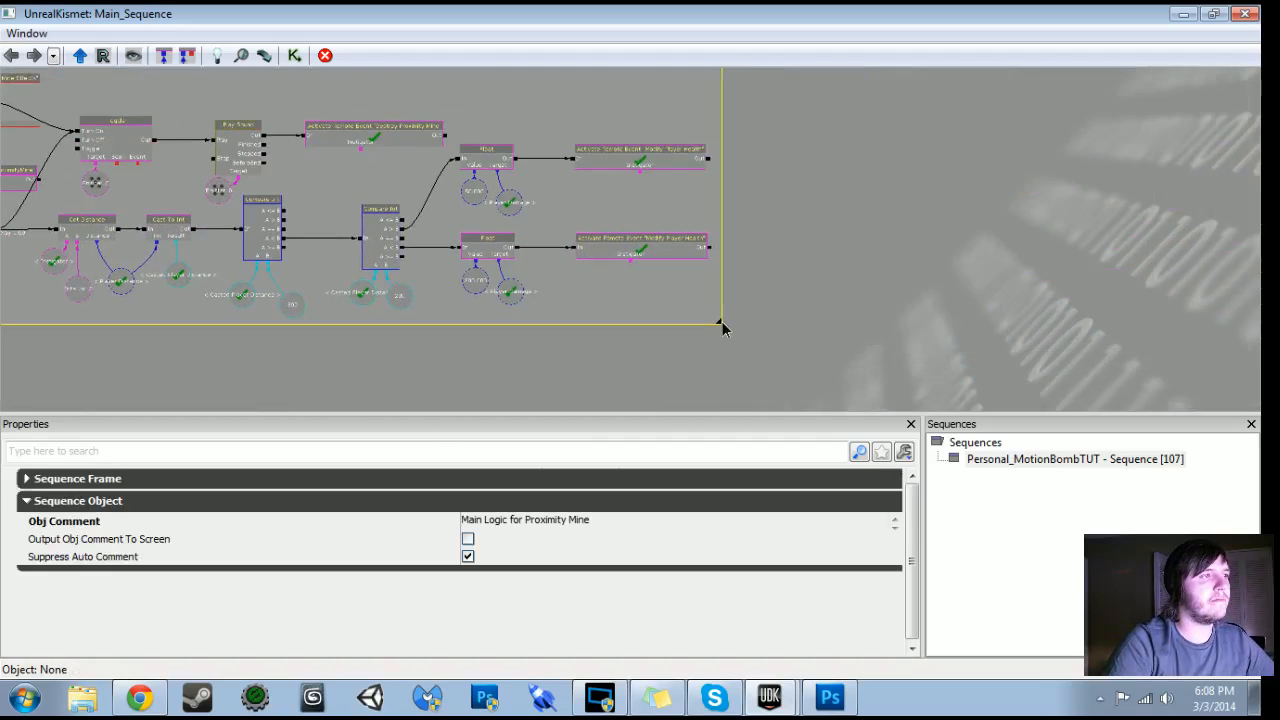
Play-test the level by moving back and forth around the proximity mine and firing the weapon, and exit the preview
click(1183, 16)
click(1010, 55)
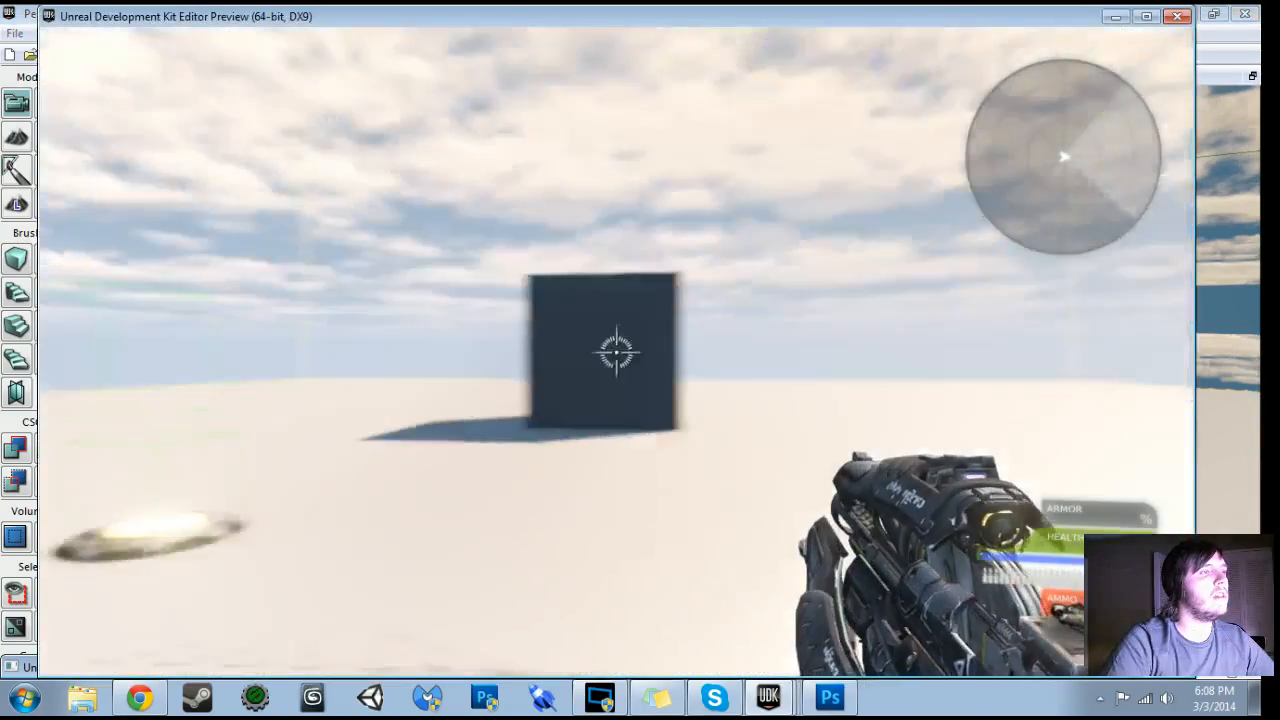
key(w)
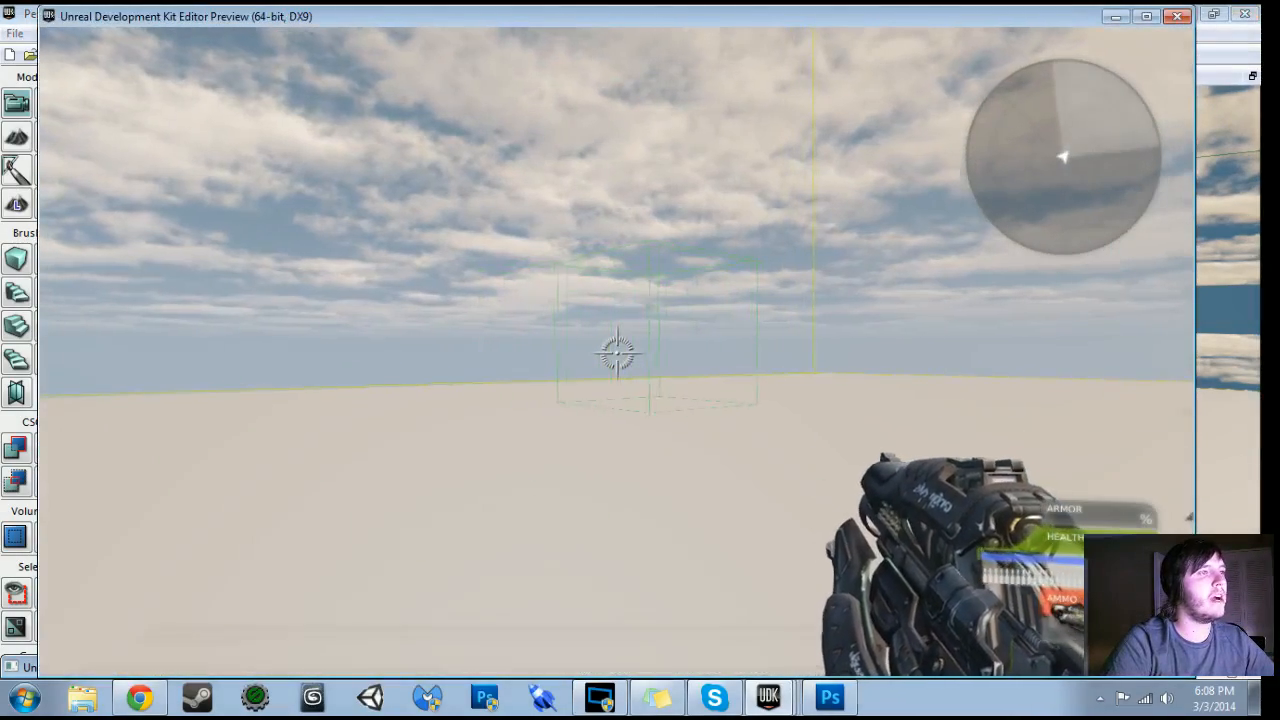
key(s)
key(w)
key(w)
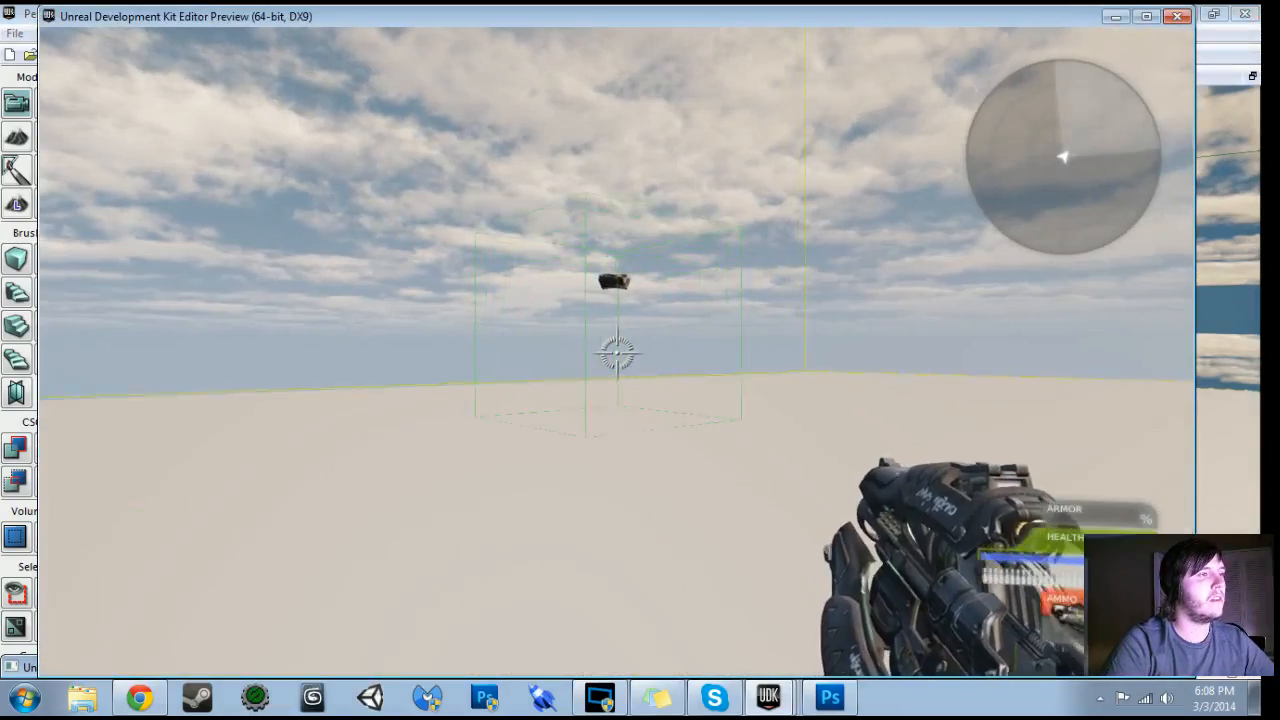
key(w)
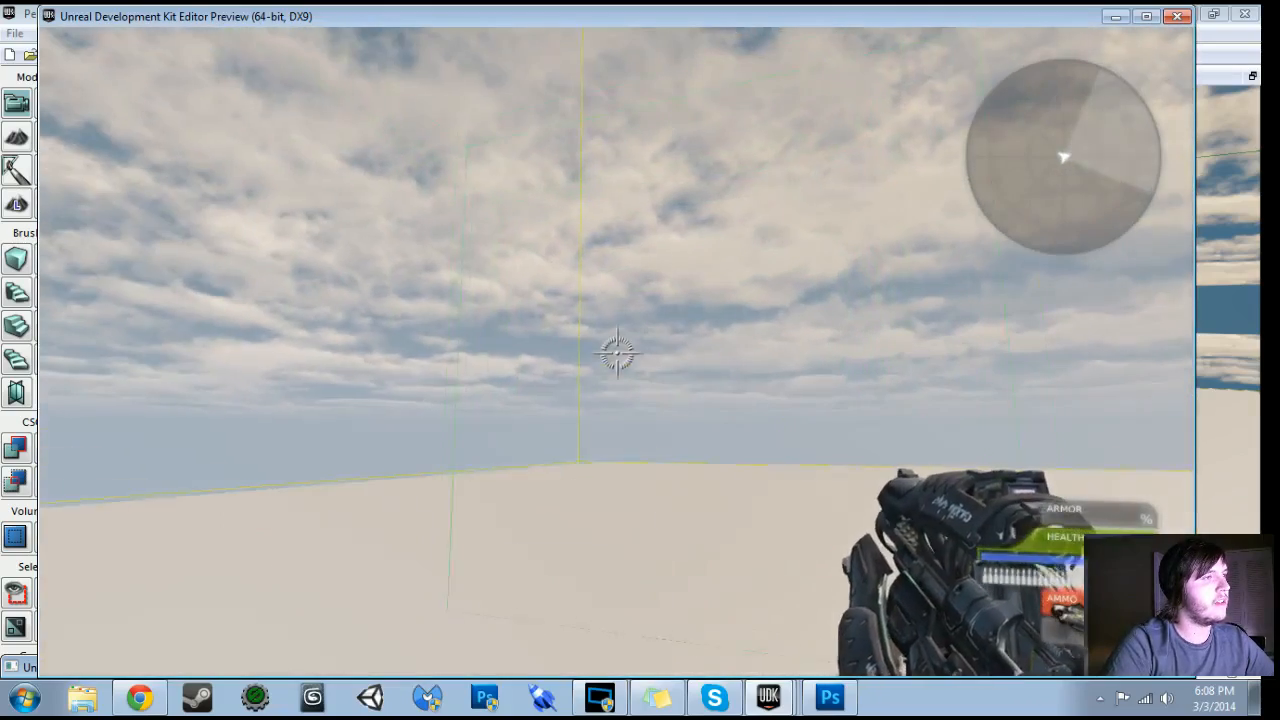
click(617, 351)
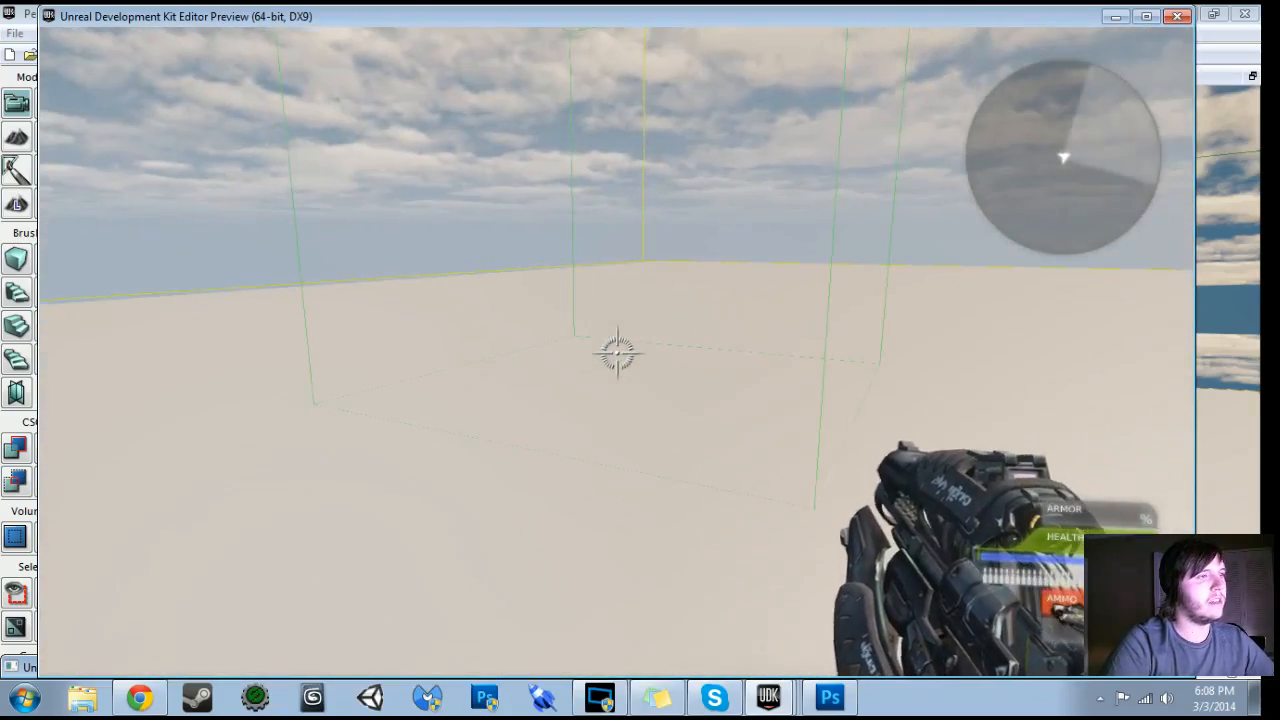
key(Escape)
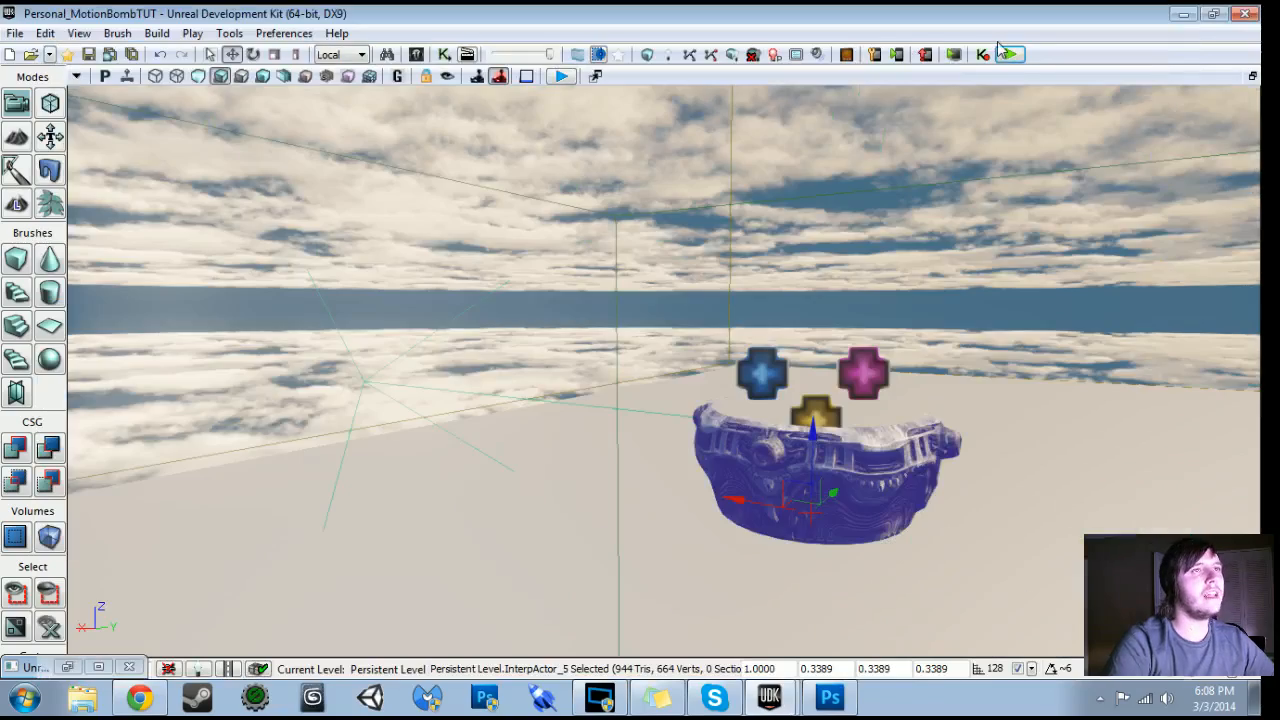
Play-test the level once more by moving forward through the mine area, and exit the preview
key(w)
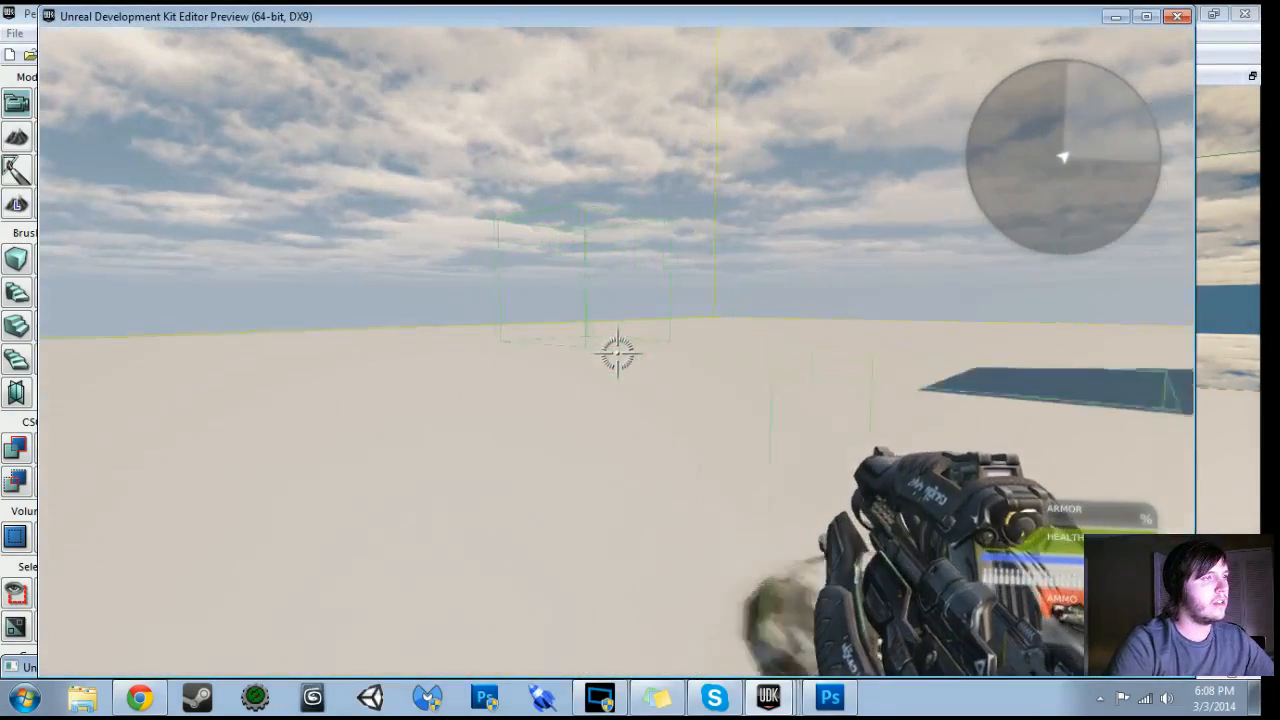
key(w)
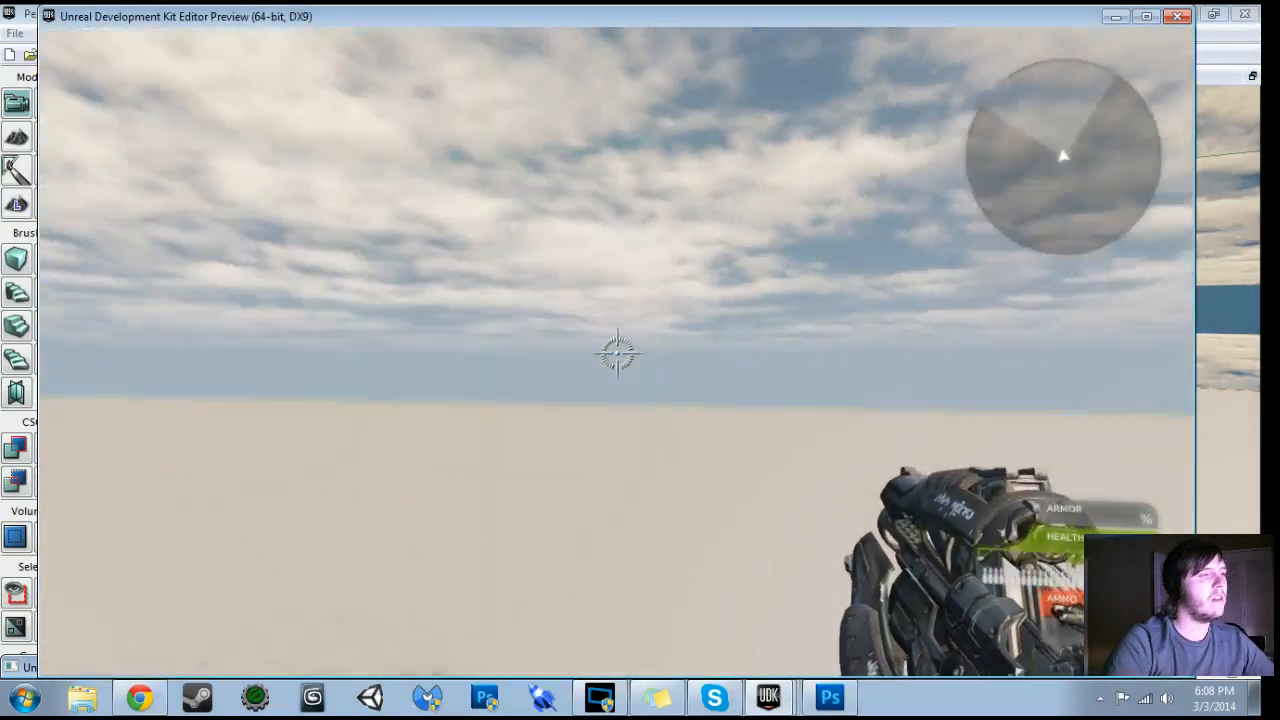
key(Escape)
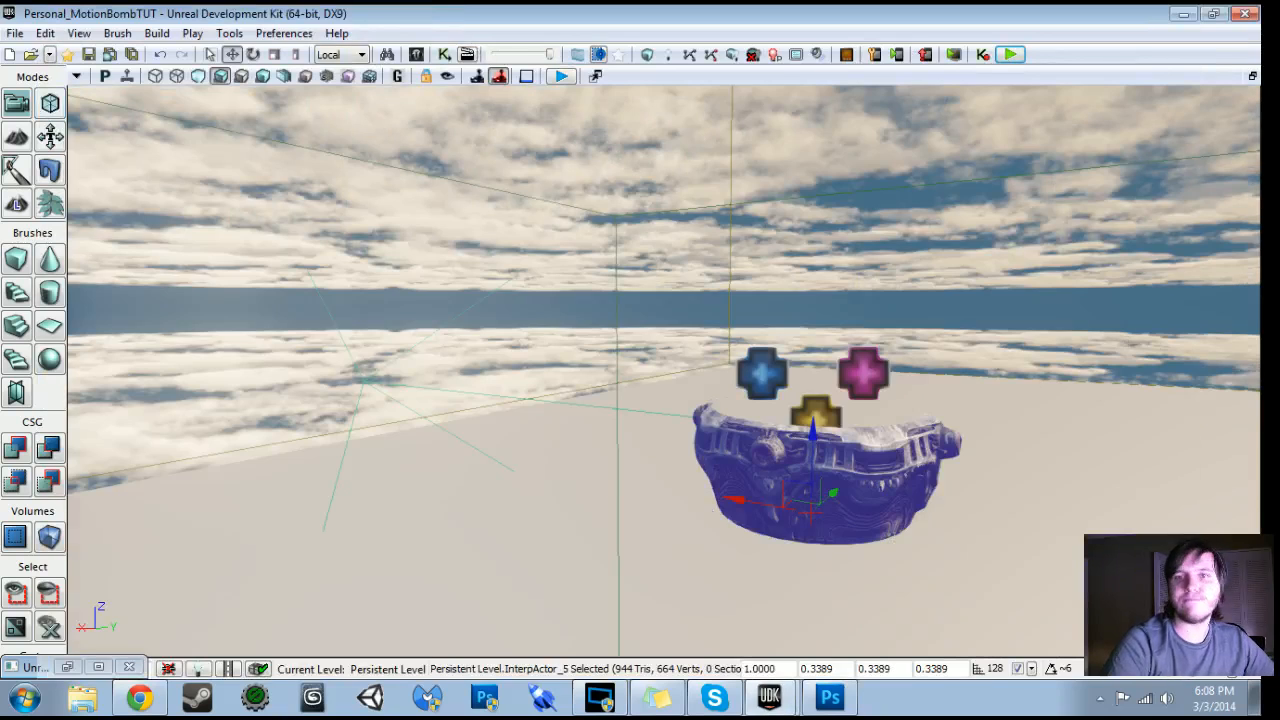
Reopen Kismet and review the named object, float, int and bool variables in the Variables frame
click(444, 55)
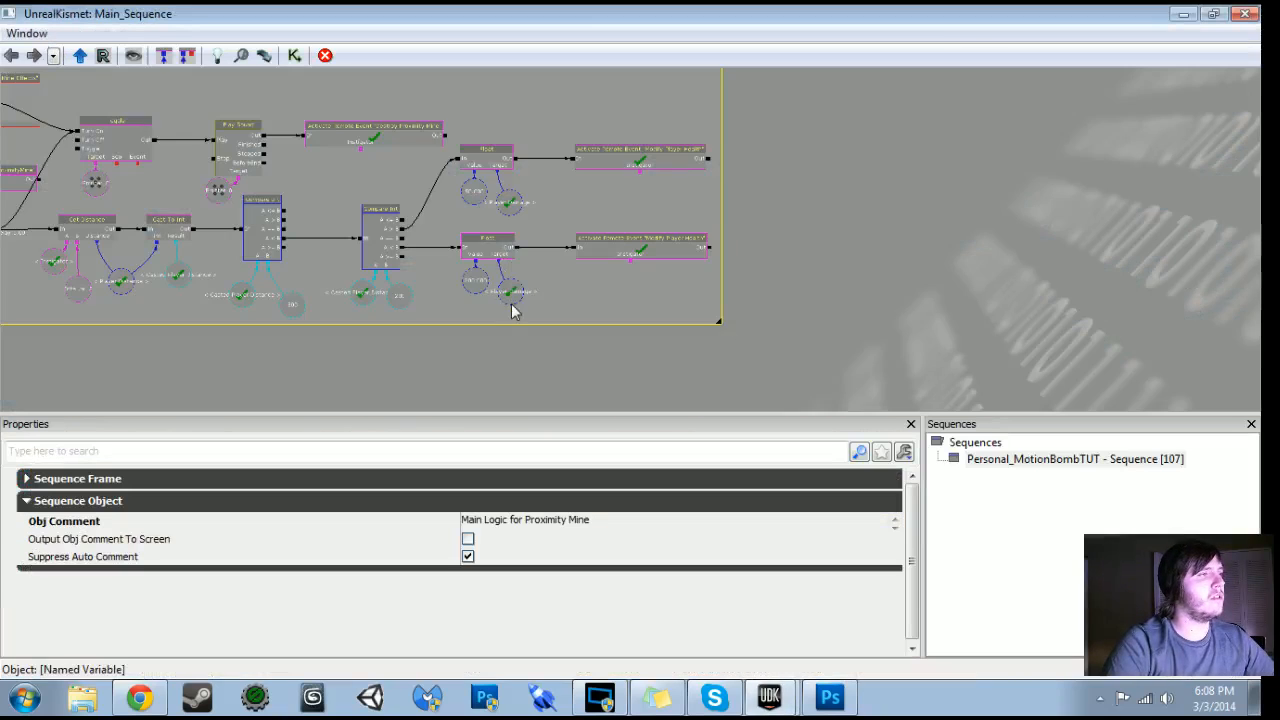
scroll(480, 90, up, 1)
drag(480, 90, 587, 354)
scroll(818, 240, up, 3)
drag(668, 209, 820, 558)
drag(566, 303, 809, 321)
scroll(829, 321, up, 3)
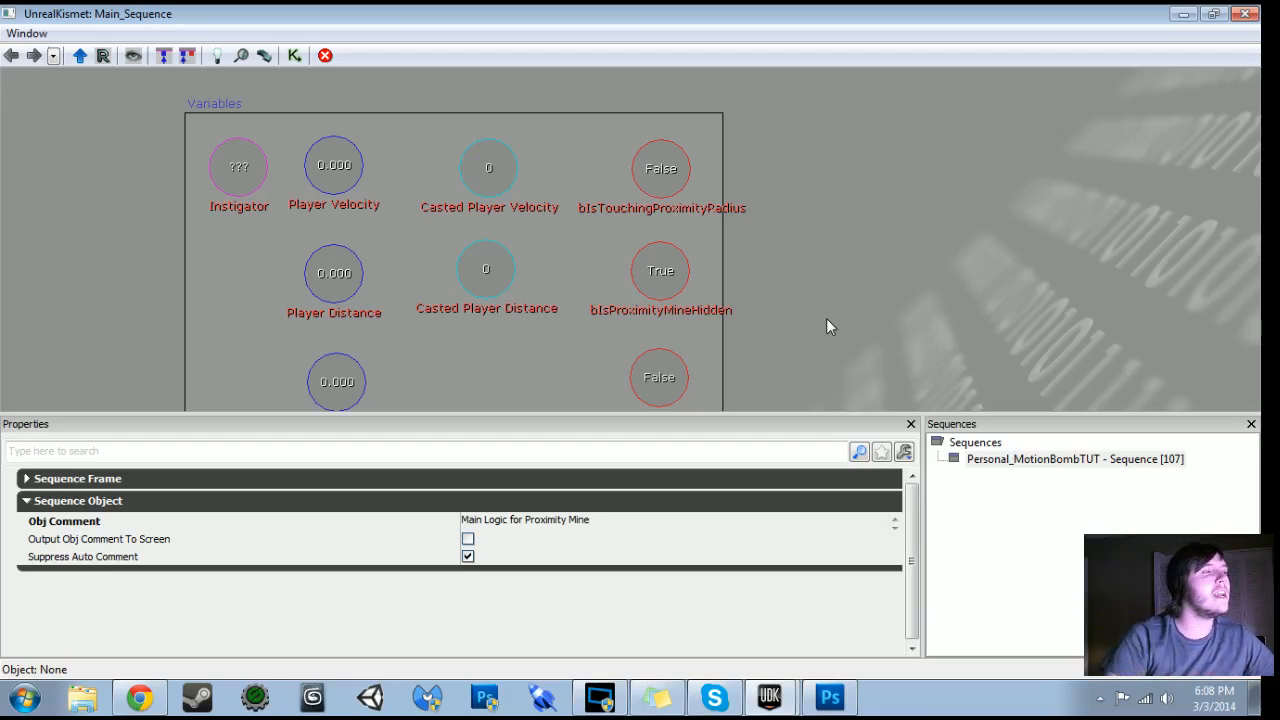
drag(426, 203, 435, 188)
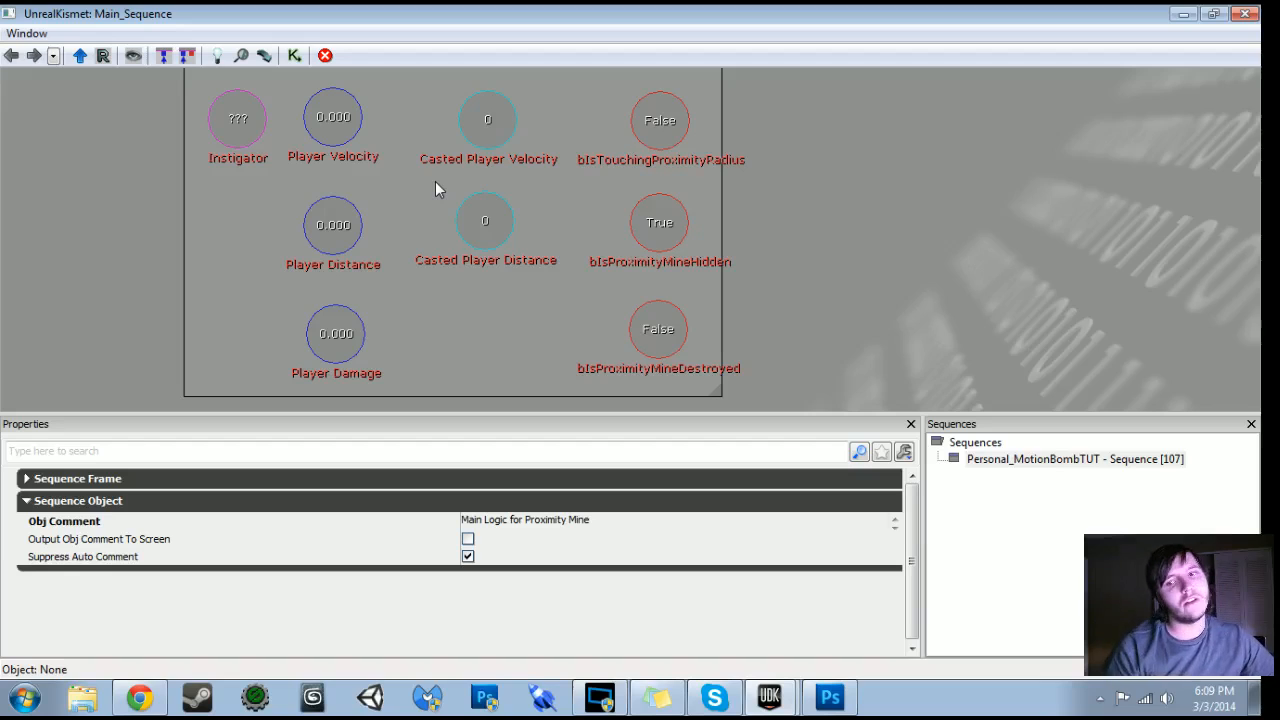
drag(512, 172, 424, 198)
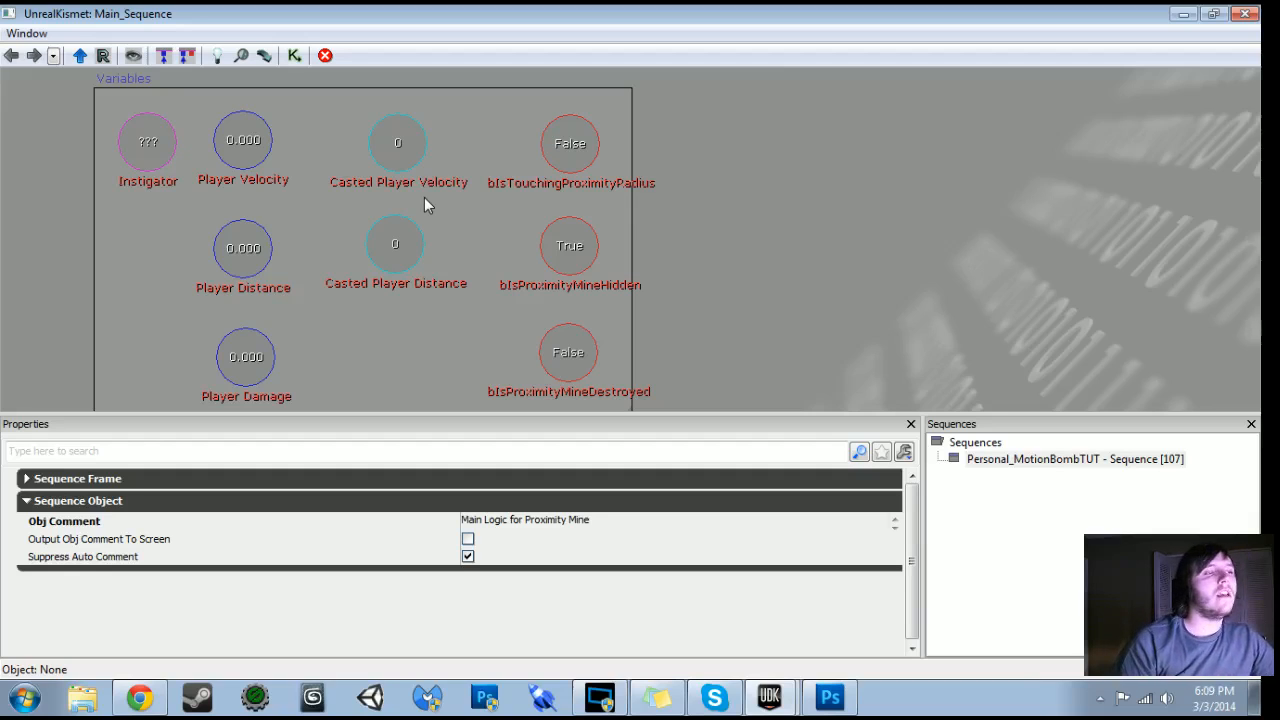
Review the Level Initialization frame, covering the Matinee, Attach to Actor and Console Command chains started by Level Loaded
scroll(815, 228, down, 4)
drag(817, 229, 638, 60)
scroll(655, 200, up, 2)
drag(669, 261, 596, 206)
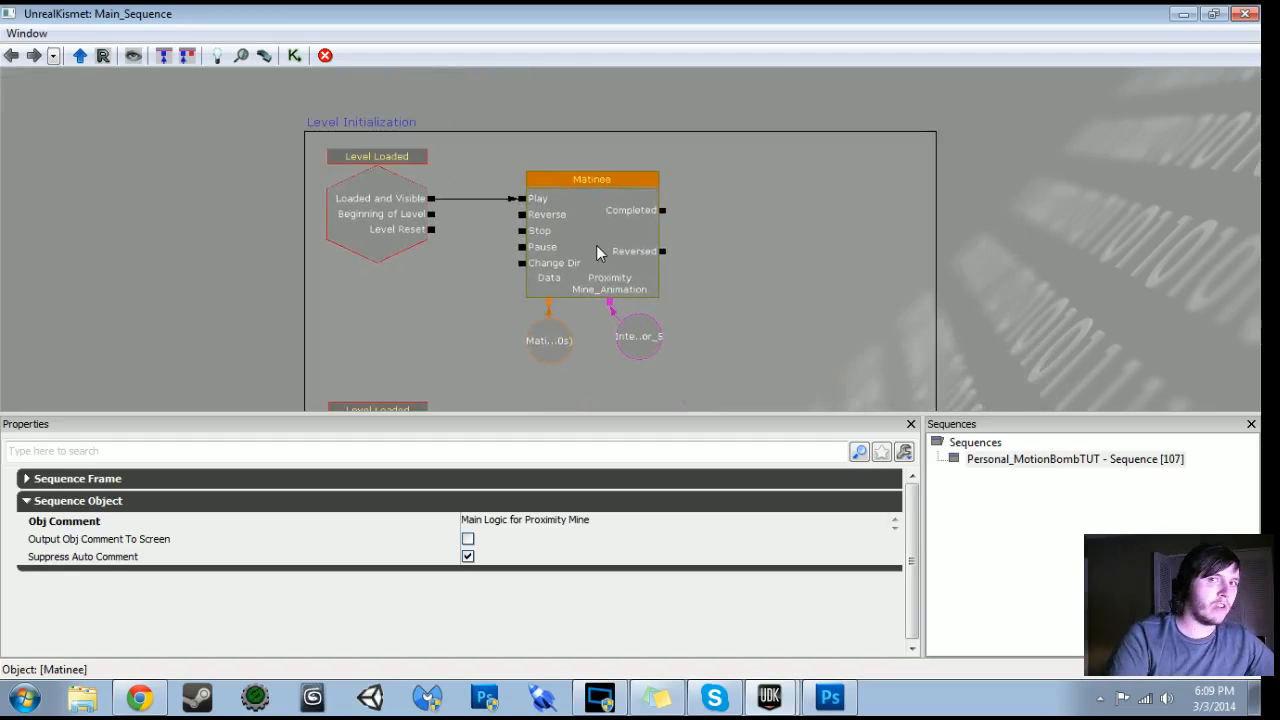
drag(707, 280, 670, 78)
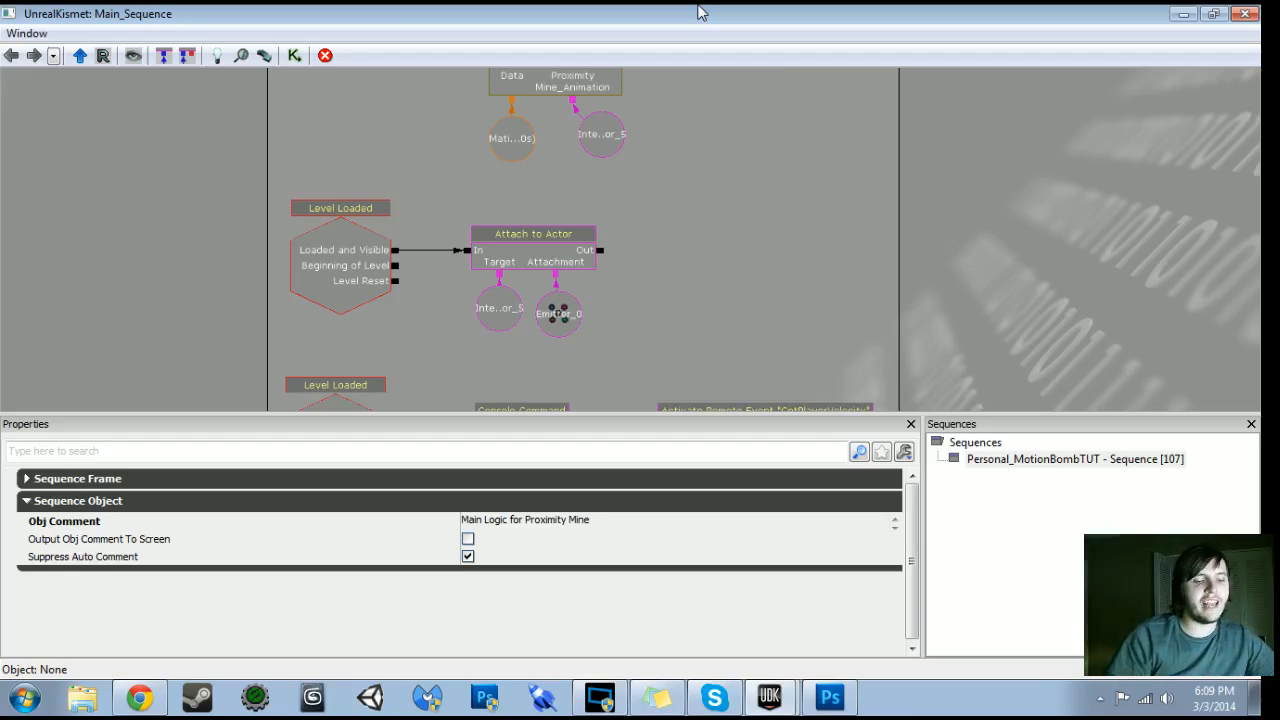
drag(755, 293, 706, 145)
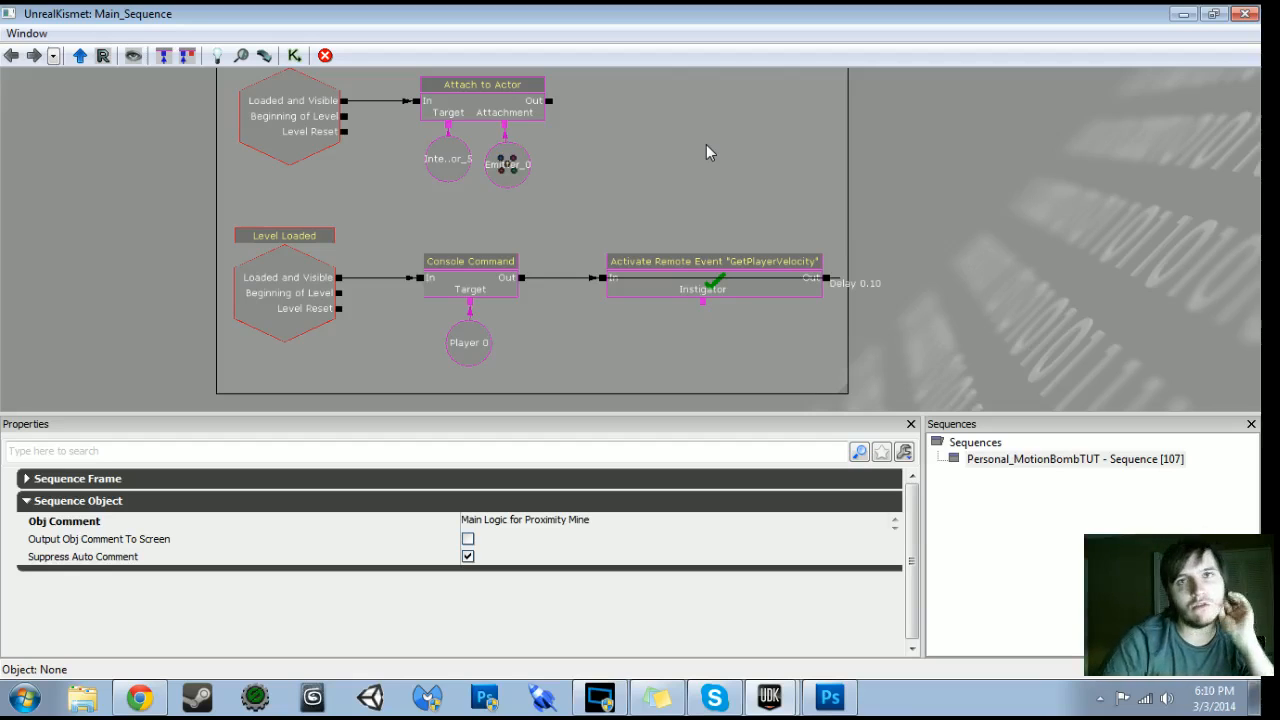
Examine the Modify Health action with its Player Damage and Instigator variables, and the distance comparisons in the main logic that trigger it
drag(877, 278, 806, 214)
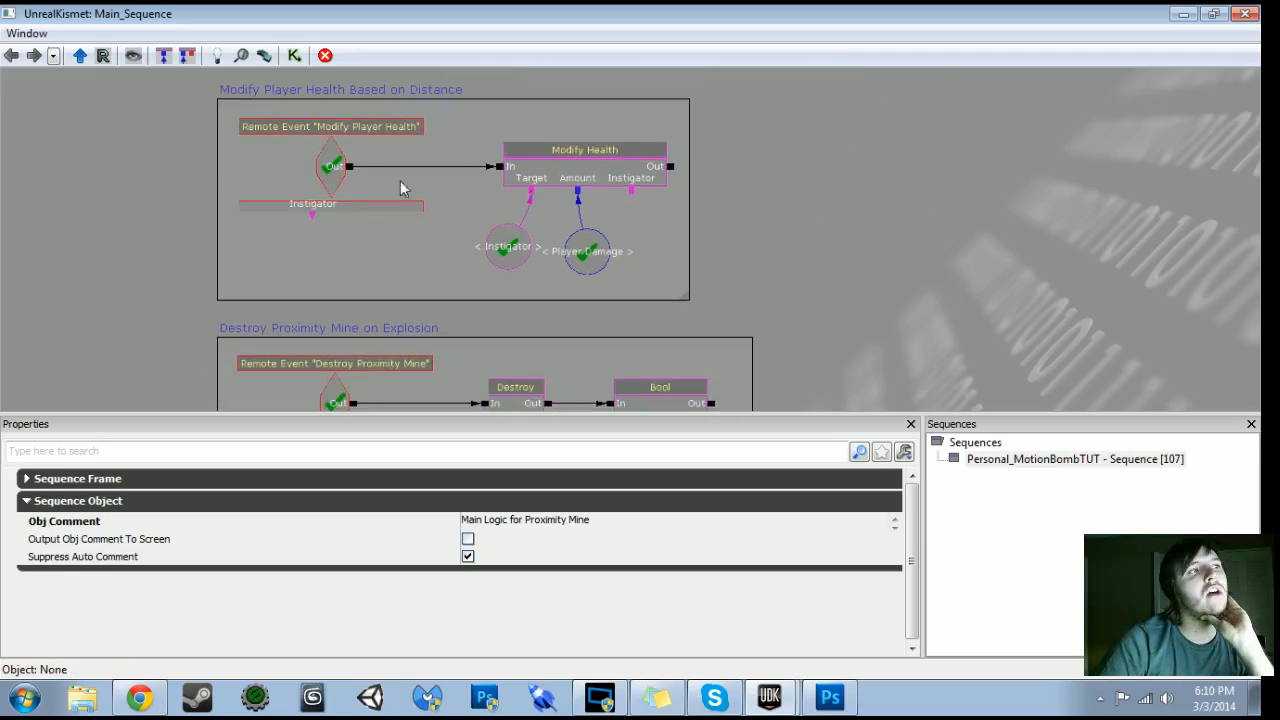
click(608, 168)
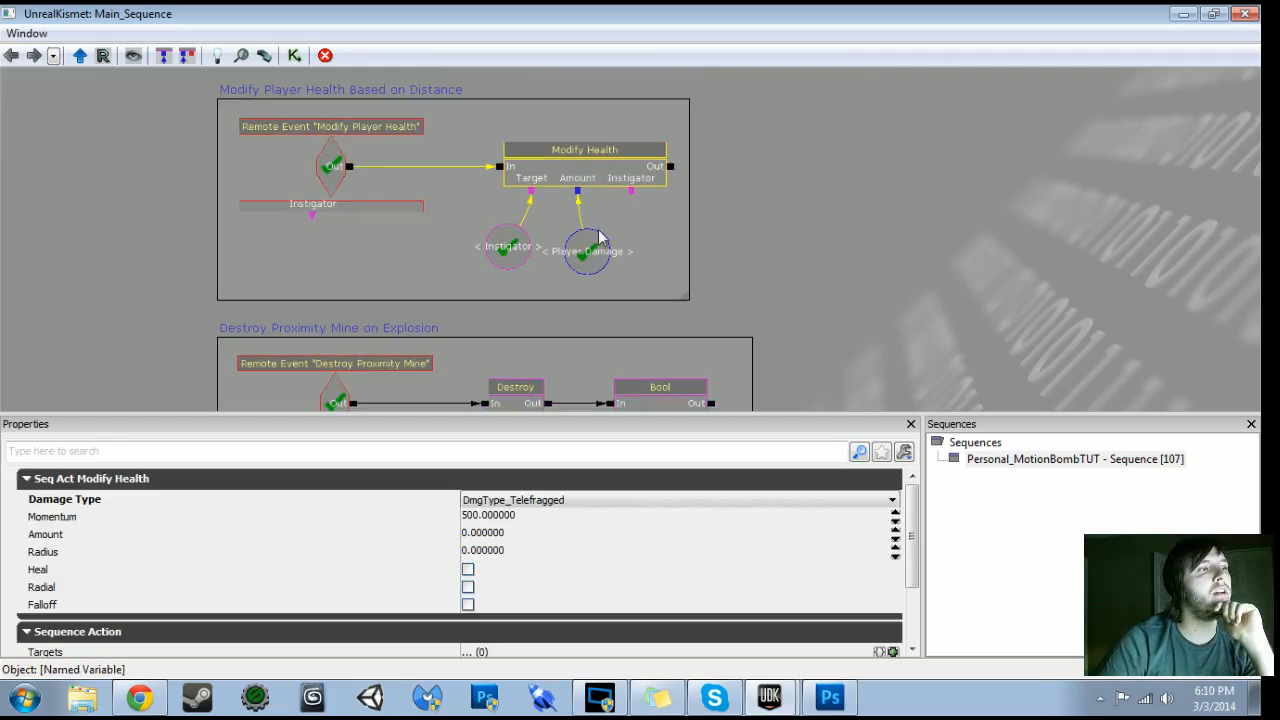
click(598, 250)
scroll(886, 290, down, 3)
scroll(882, 290, up, 5)
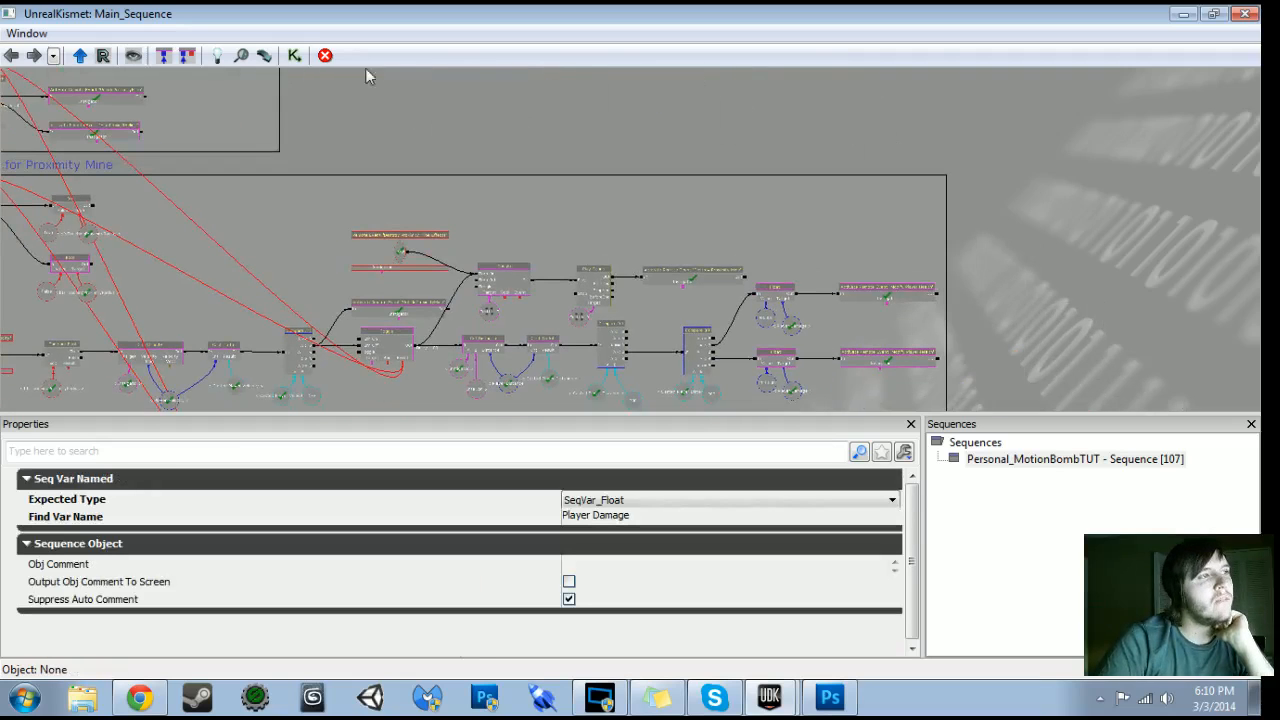
scroll(763, 249, up, 3)
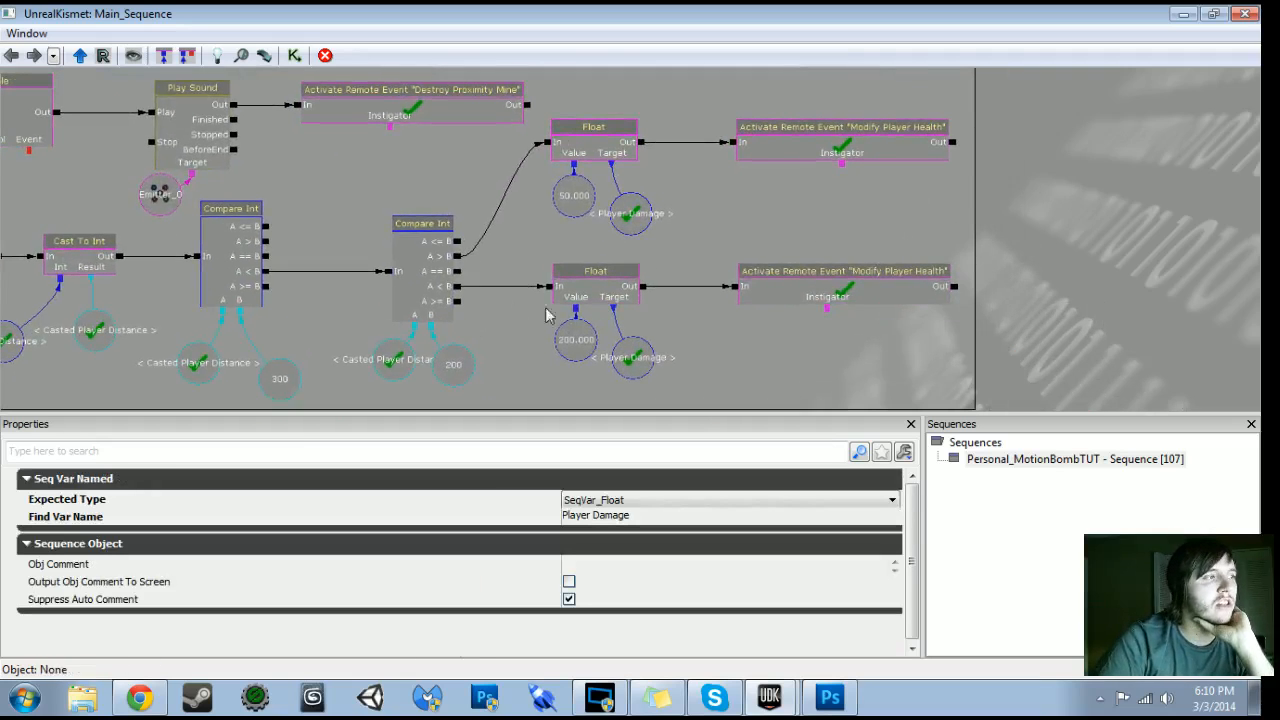
scroll(491, 286, down, 3)
mouse_move(491, 286)
mouse_down()
mouse_move(900, 349)
mouse_move(900, 395)
mouse_up()
scroll(900, 400, up, 6)
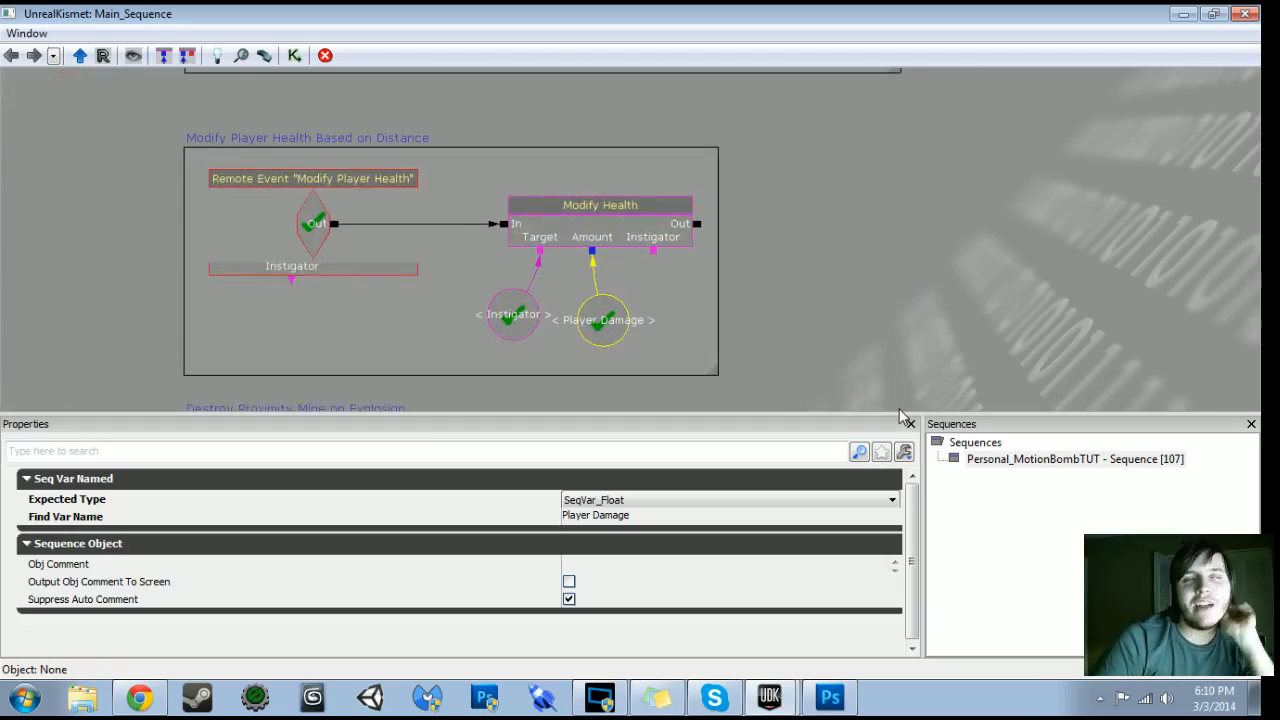
click(516, 334)
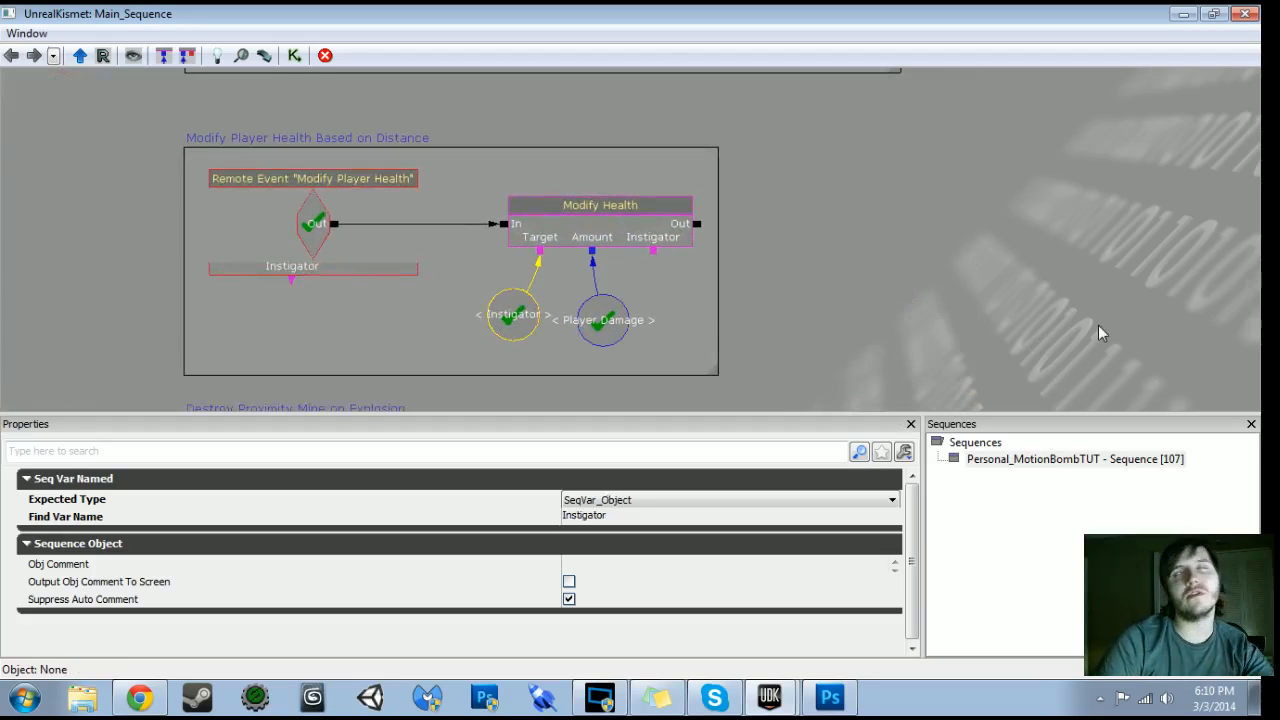
Review the Destroy action in "Destroy Proximity Mine on Explosion" and the "UnhideProximityMine" chain in the visibility frame
drag(908, 320, 903, 78)
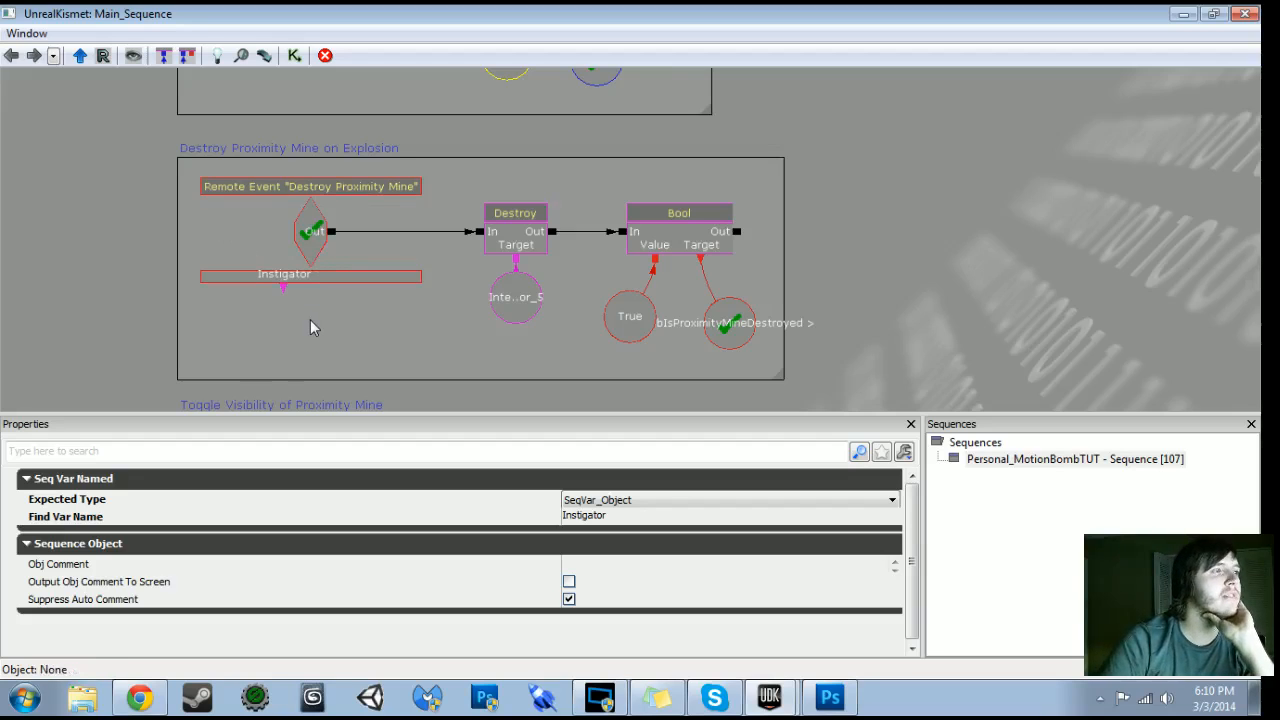
click(517, 243)
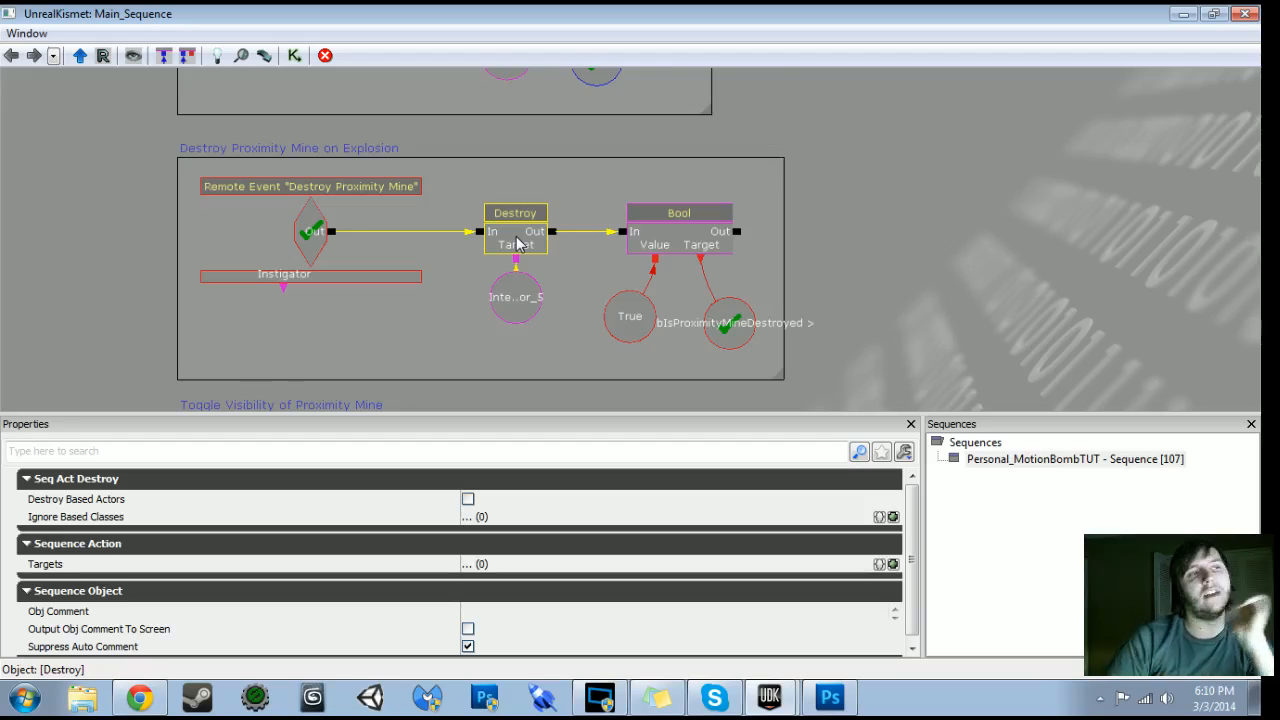
drag(892, 297, 881, 68)
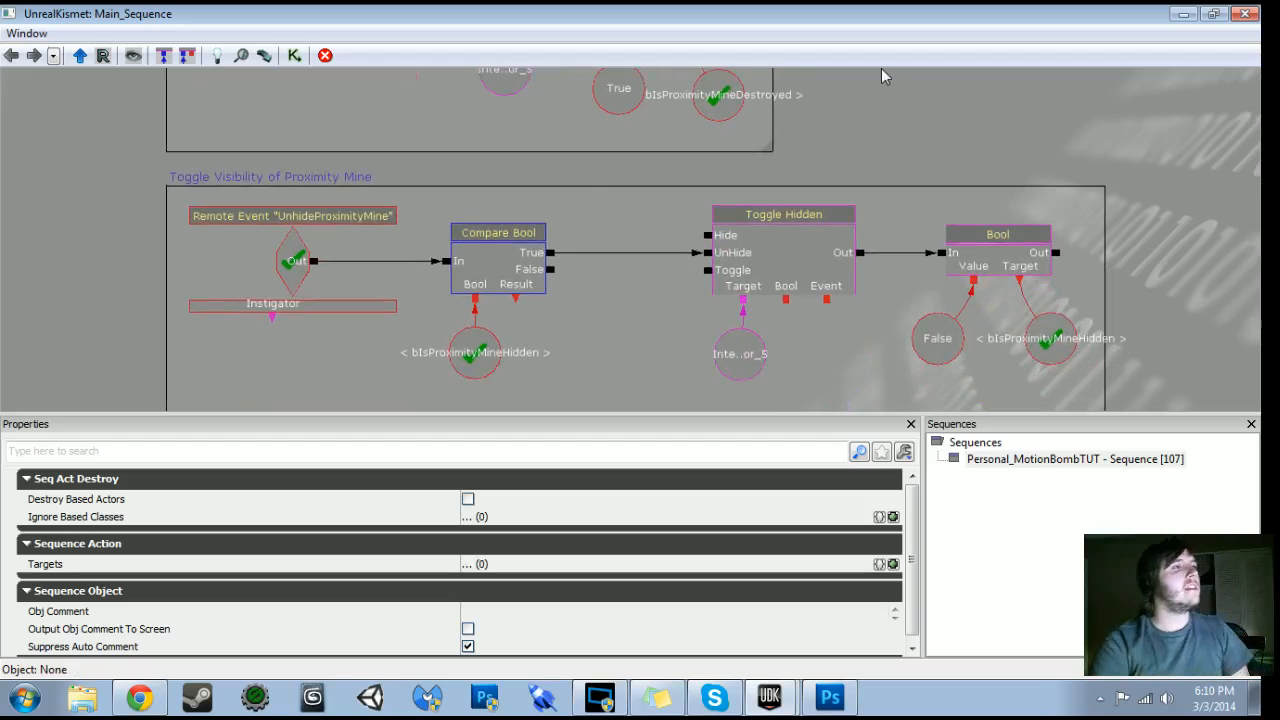
scroll(871, 220, down, 5)
scroll(686, 277, up, 4)
scroll(705, 396, up, 3)
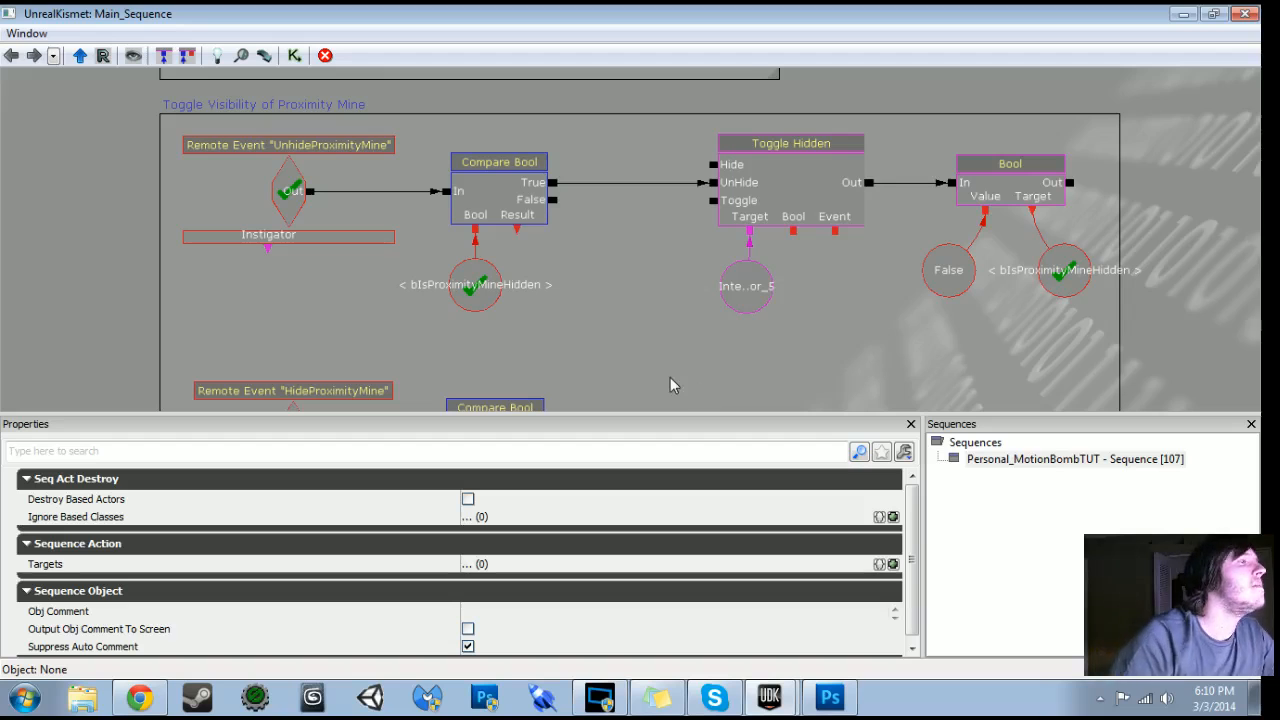
drag(633, 378, 340, 337)
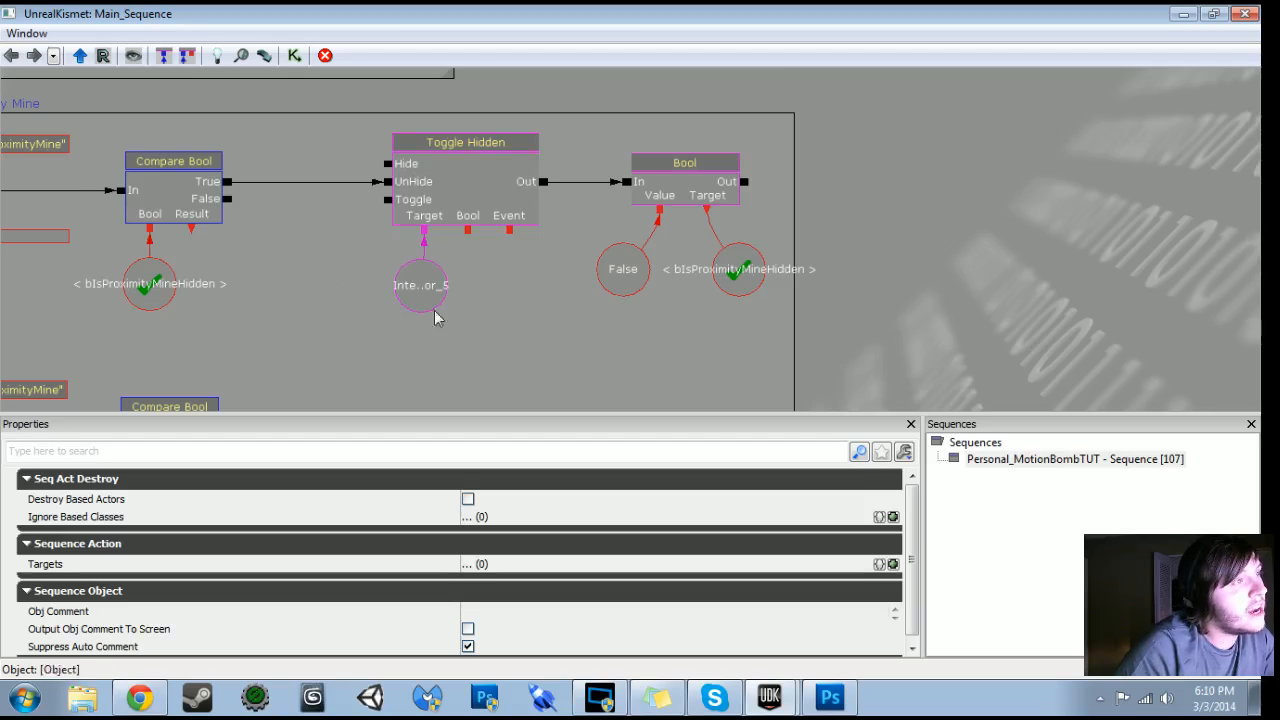
drag(395, 317, 304, 306)
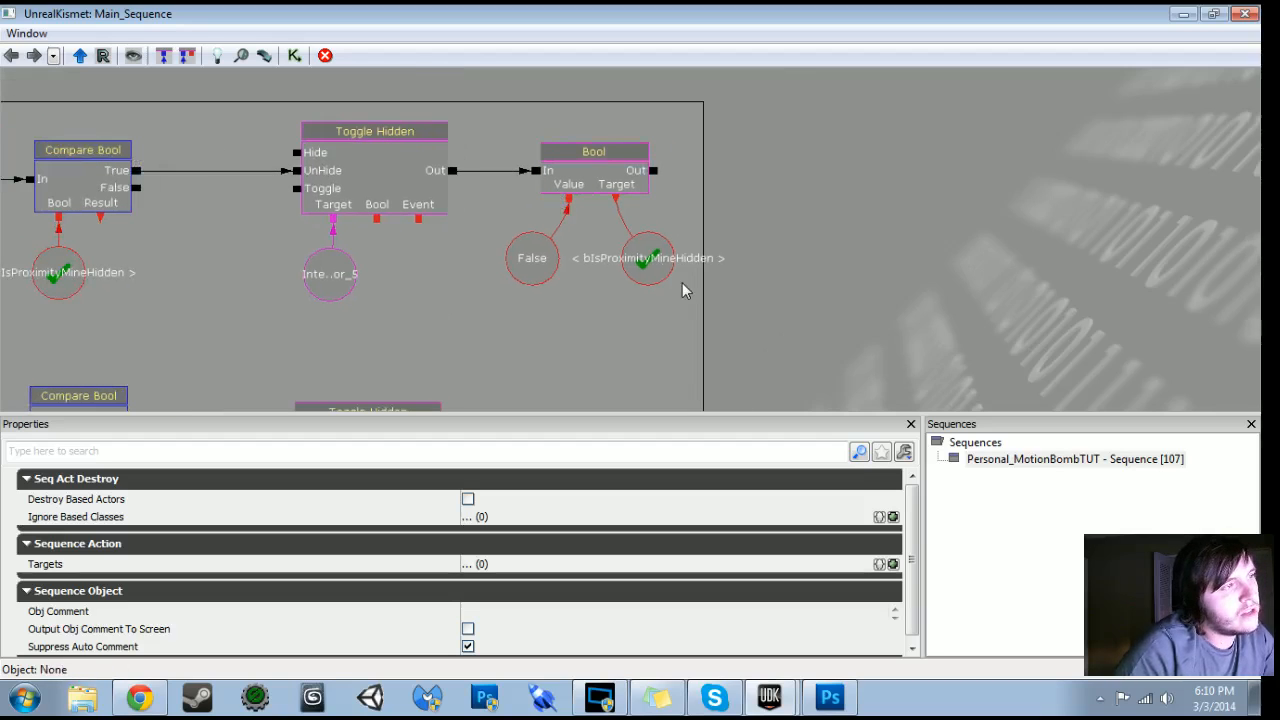
Review the "HideProximityMine" chain from its remote event through Compare Bool and Toggle Hidden to the Bool action
drag(572, 334, 752, 170)
drag(347, 328, 426, 303)
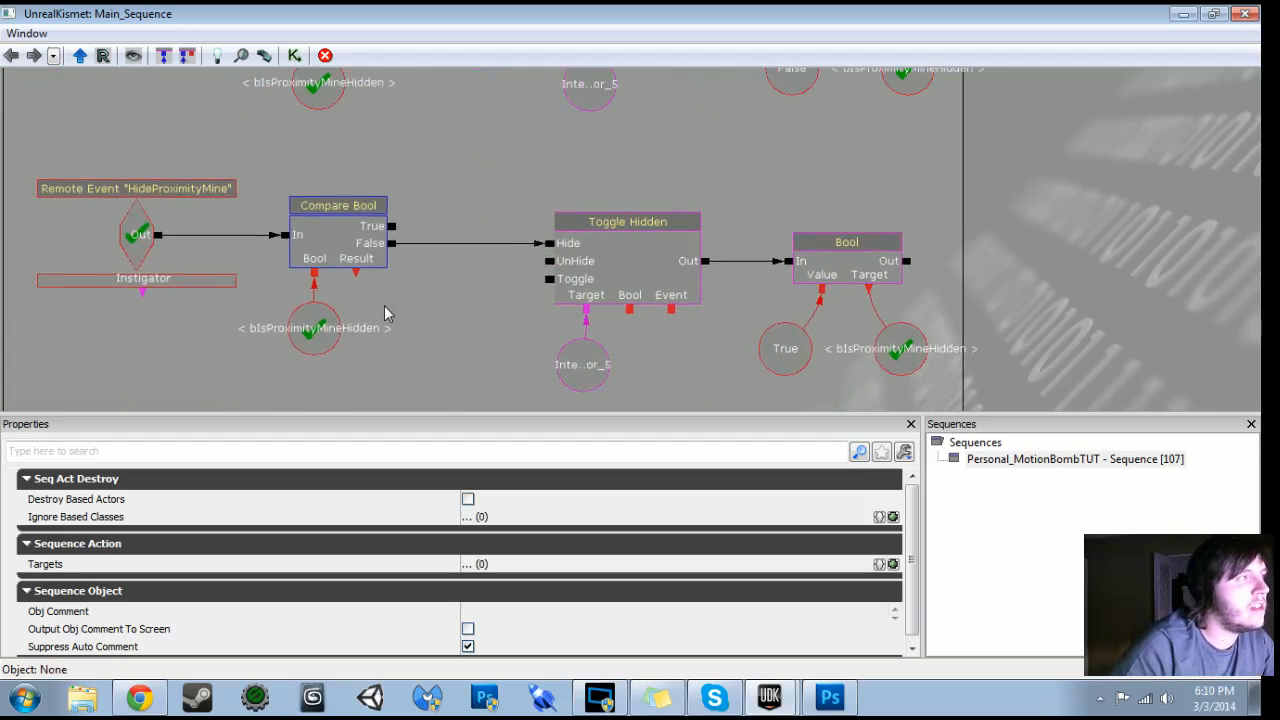
drag(385, 308, 348, 282)
drag(280, 325, 174, 318)
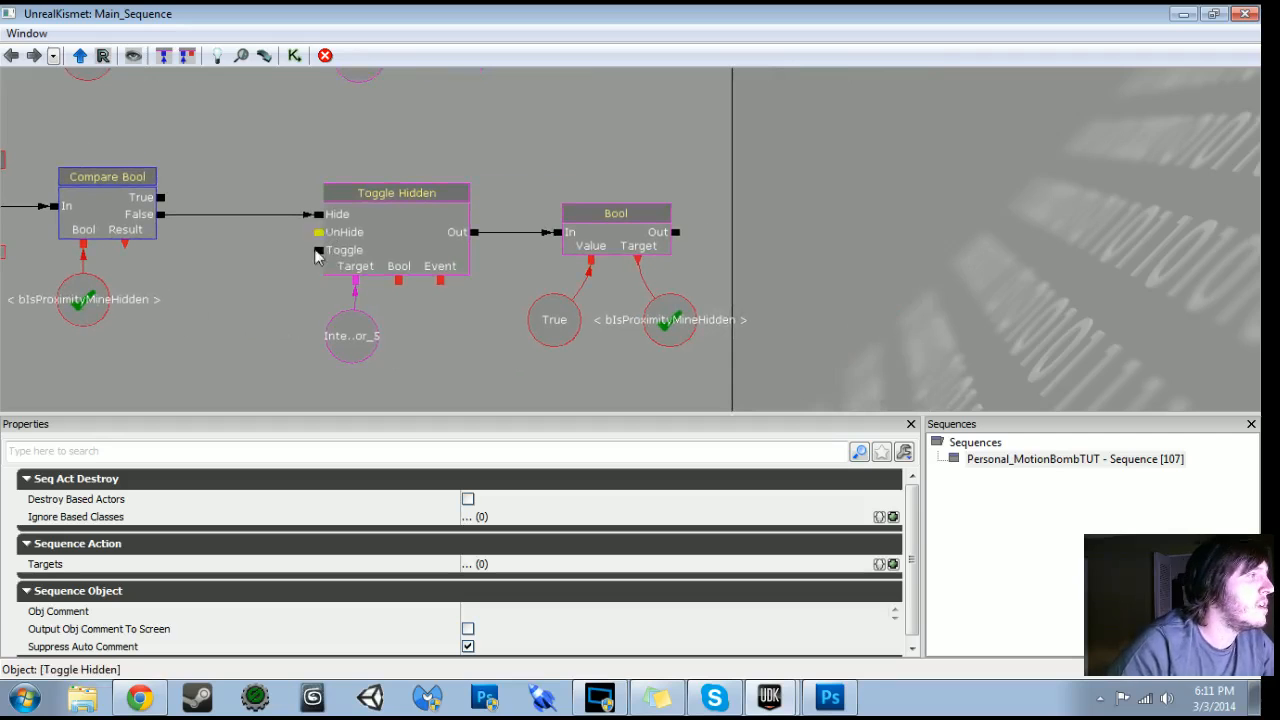
drag(605, 375, 449, 367)
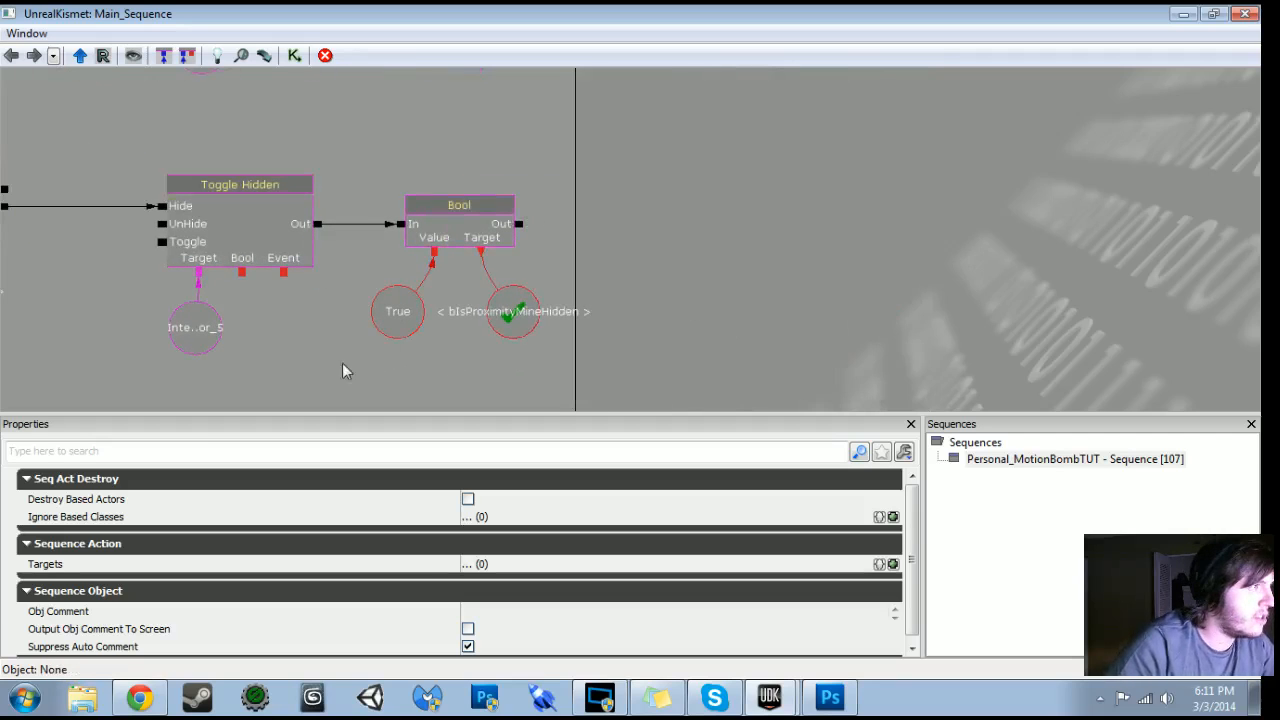
Review the TriggerVolume_1 Touch event, its "UnhideProximityMine" and "HideProximityMine" activations, and the matching trigger volume in the level
drag(346, 366, 694, 371)
scroll(707, 332, down, 2)
scroll(707, 332, up, 3)
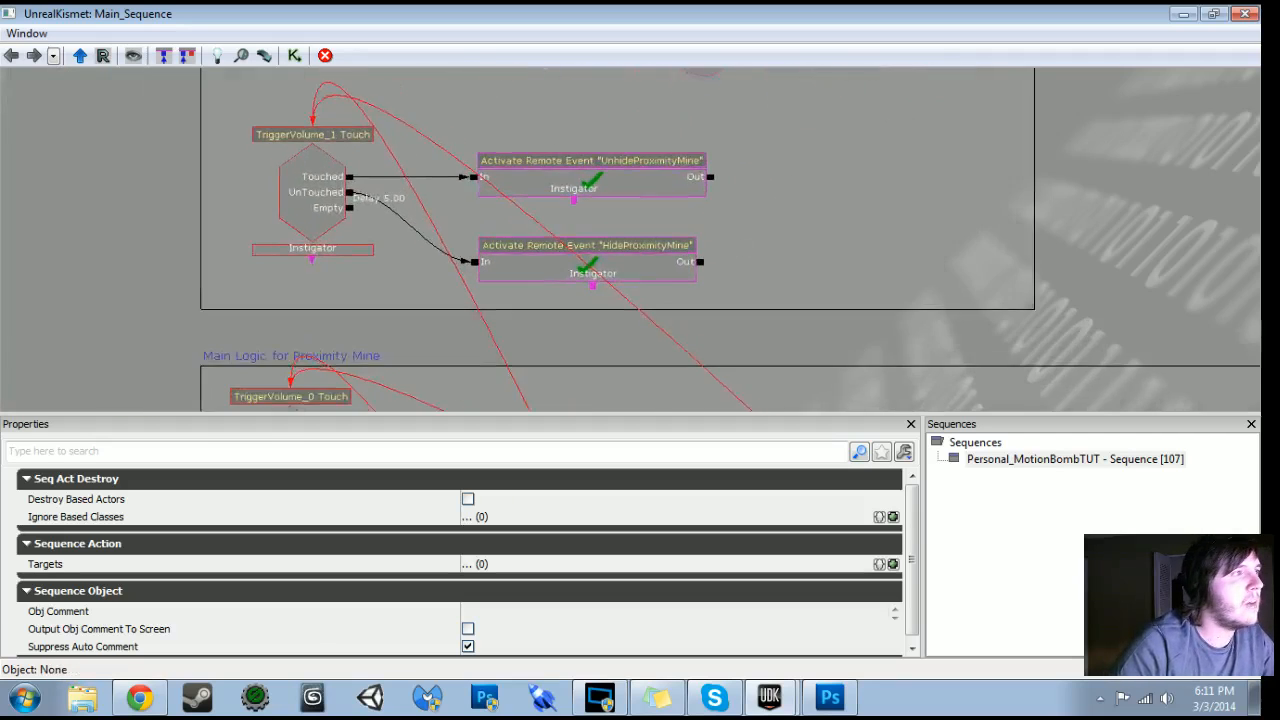
click(232, 264)
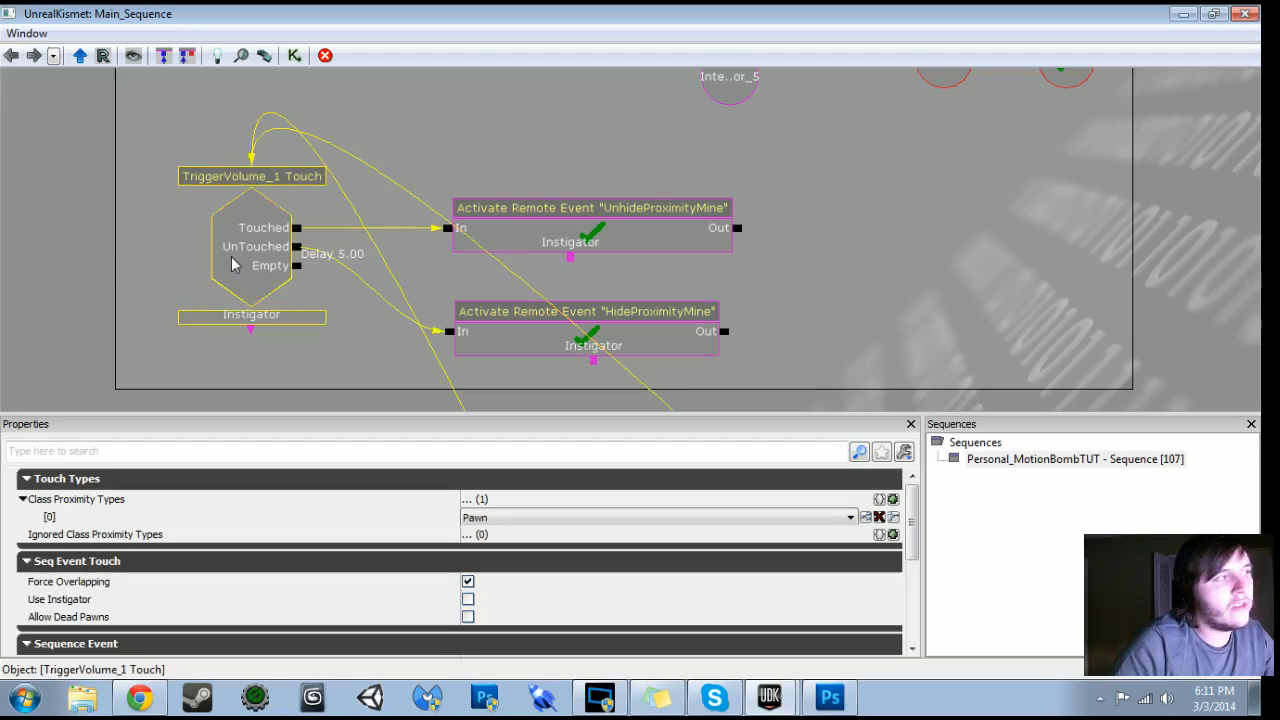
drag(640, 14, 1, 60)
drag(800, 380, 930, 490)
click(768, 474)
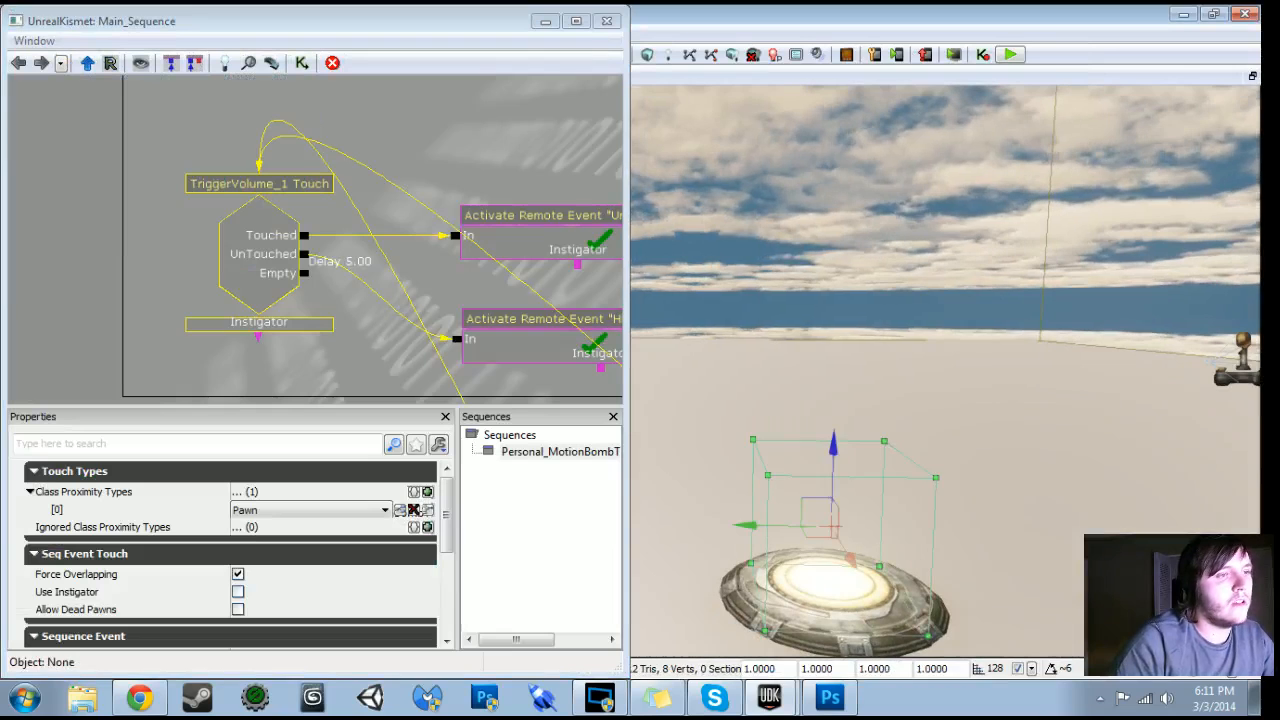
click(576, 20)
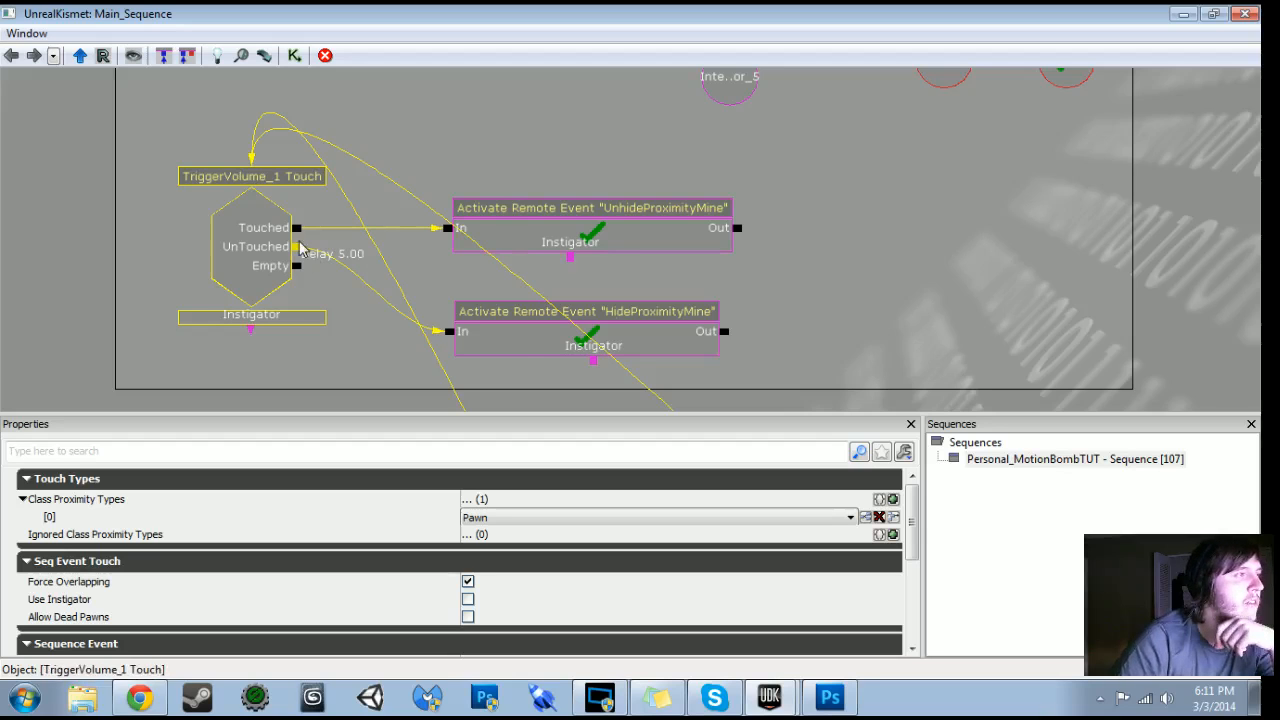
double_click(521, 347)
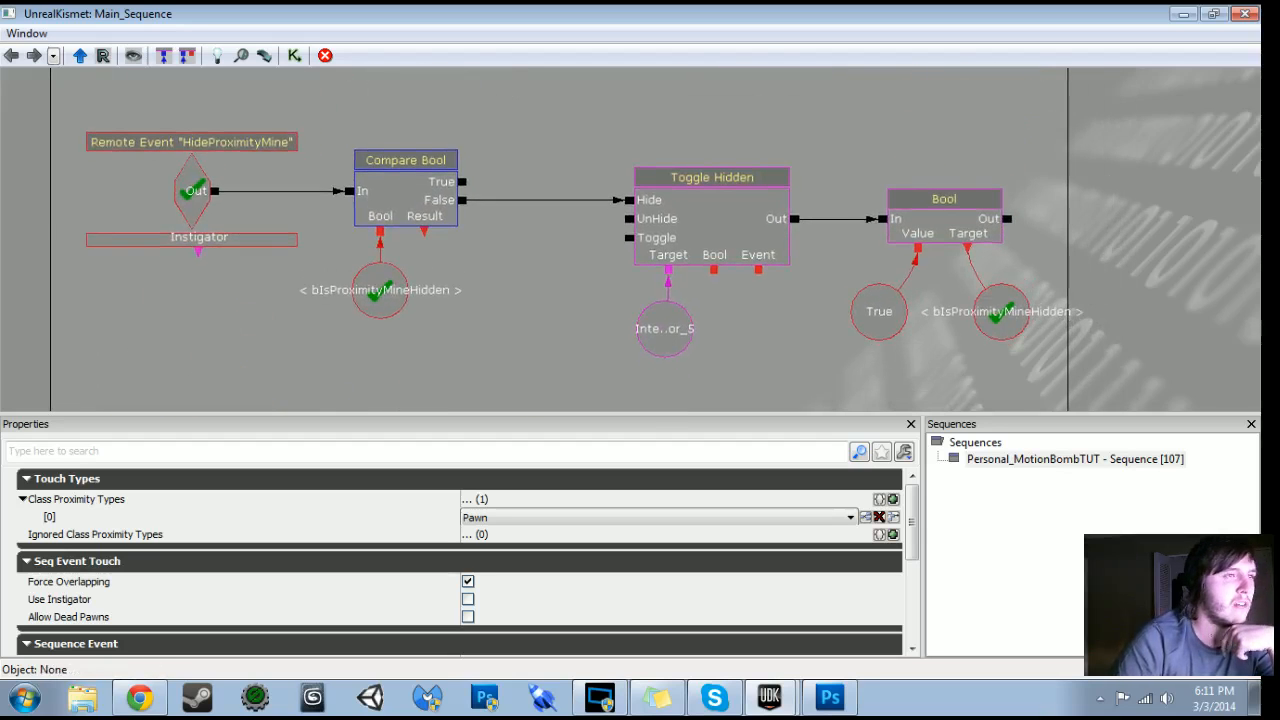
Examine the TriggerVolume_0 Touch event in the main logic and the two Bool actions that set bIsTouchingProximityRadius
scroll(586, 267, down, 7)
scroll(508, 90, up, 2)
drag(533, 176, 629, 173)
scroll(664, 183, up, 4)
click(402, 277)
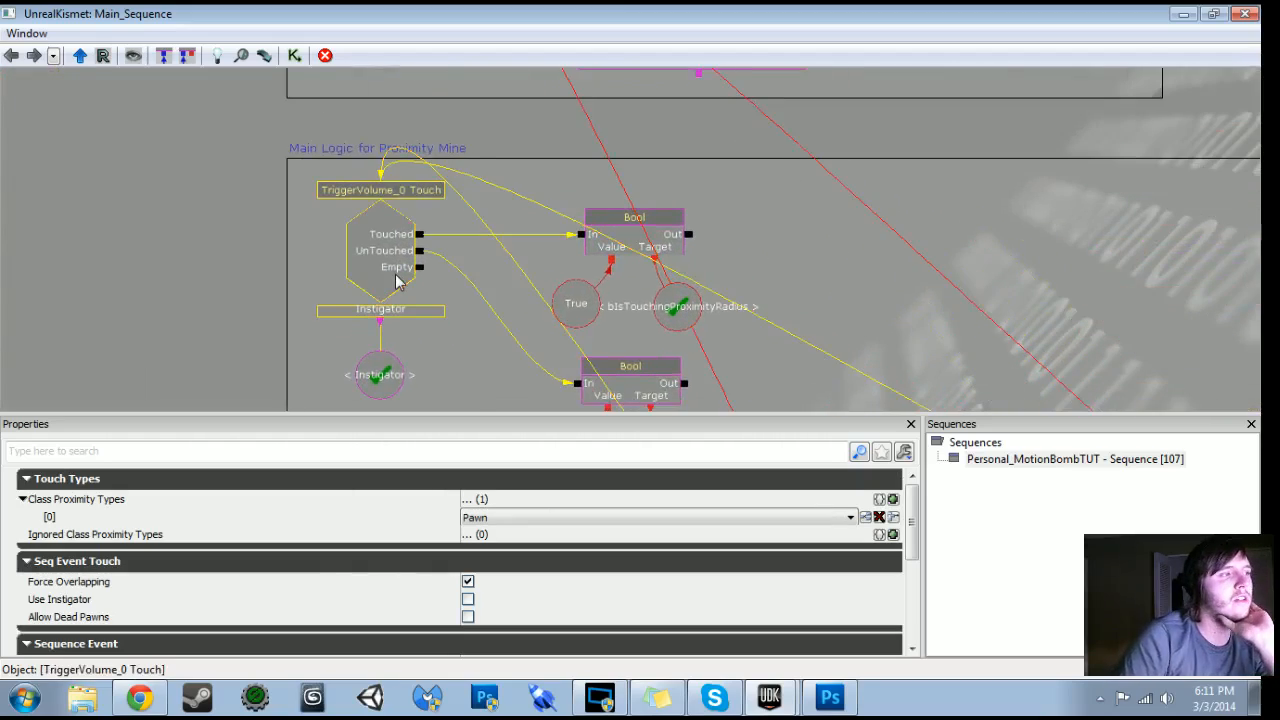
click(428, 281)
drag(737, 261, 614, 180)
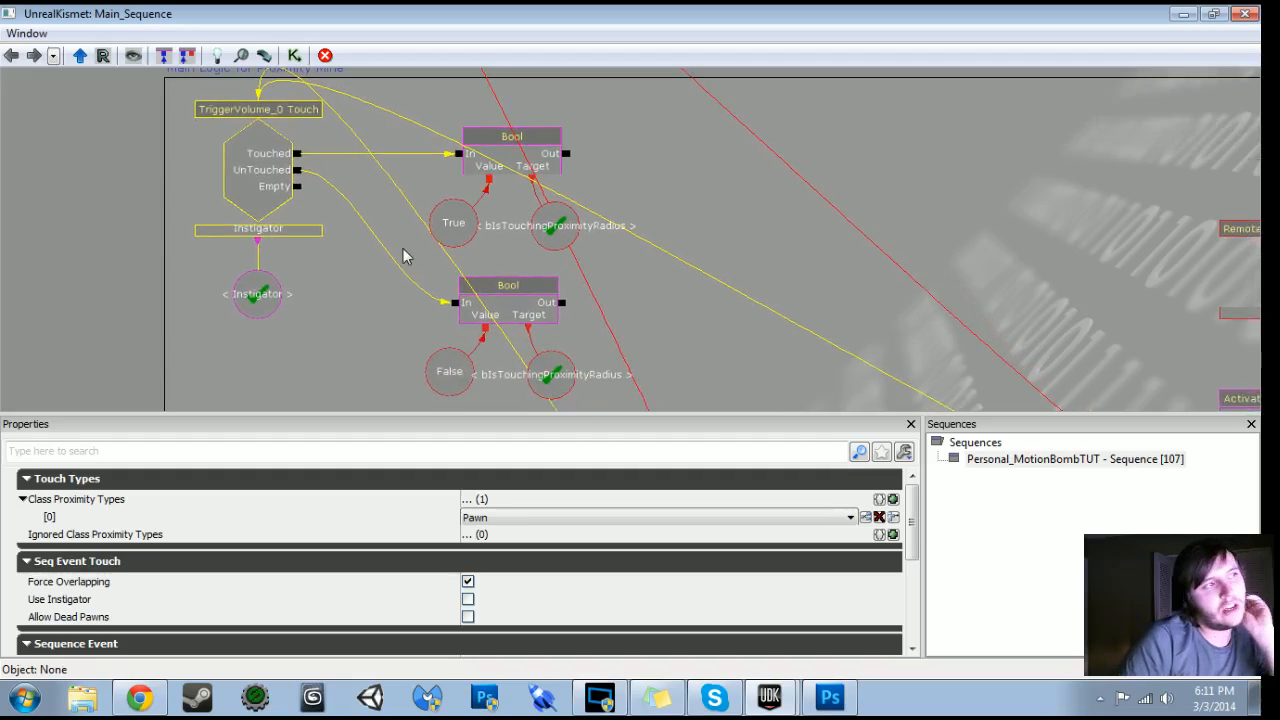
Trace the "GetPlayerVelocity" remote event back to its self-looping activation after the Console Command in the initialization frame
scroll(783, 281, down, 5)
drag(779, 279, 664, 128)
scroll(486, 234, up, 5)
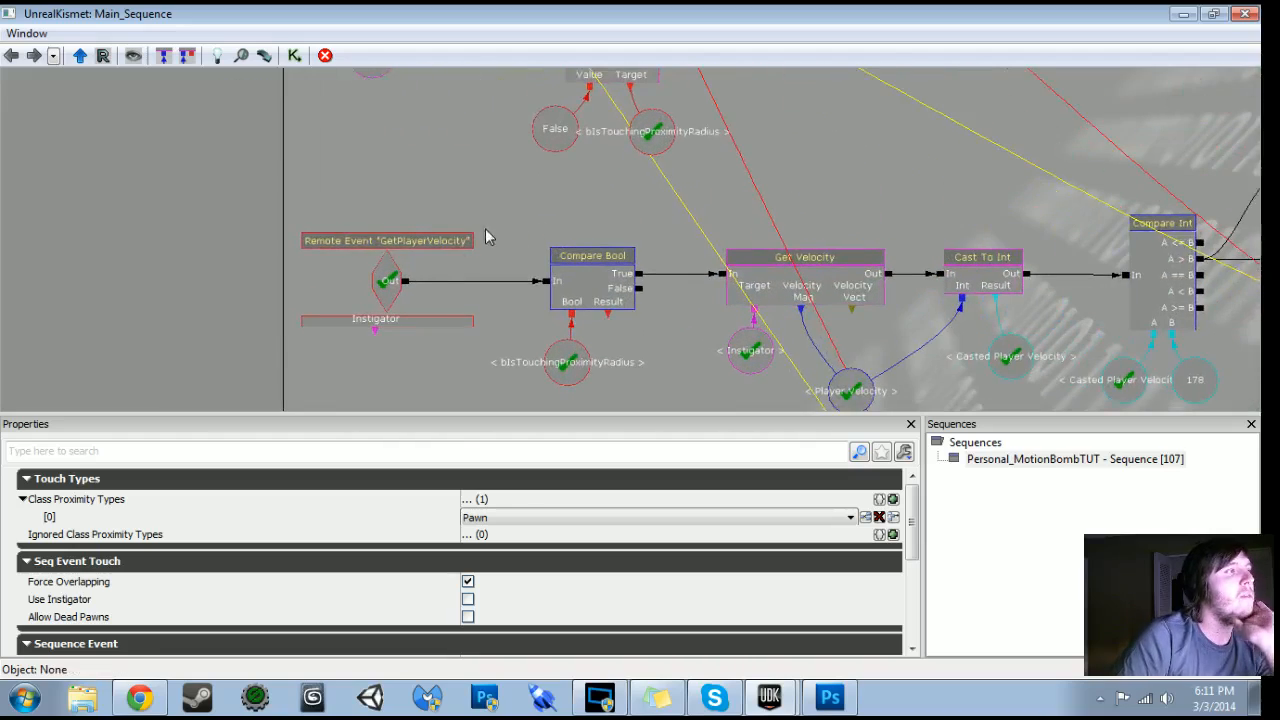
scroll(482, 228, down, 4)
drag(474, 122, 378, 450)
scroll(378, 400, up, 1)
drag(378, 240, 380, 400)
scroll(380, 400, up, 5)
click(517, 240)
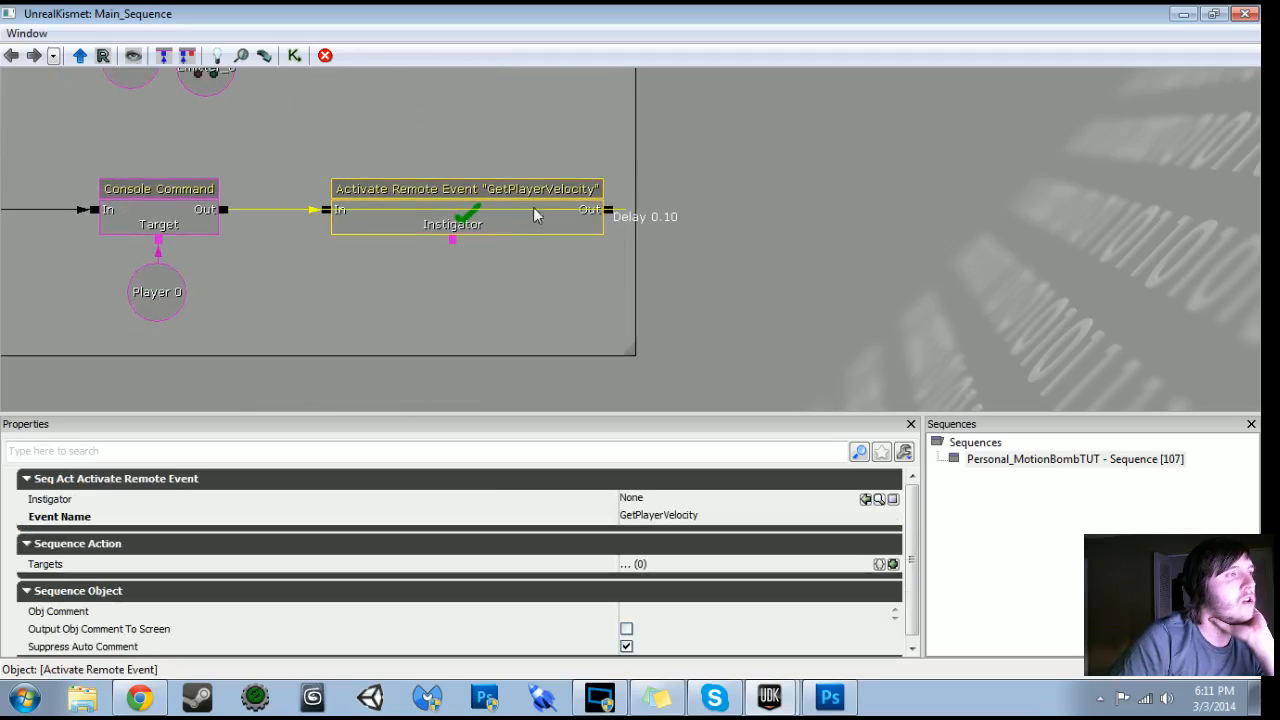
Review the "GetPlayerVelocity" chain through Compare Bool, Get Velocity and Cast To Int to the comparison against 178
drag(416, 313, 577, 280)
scroll(577, 280, down, 5)
drag(560, 380, 560, 140)
scroll(550, 180, down, 3)
scroll(490, 260, up, 5)
drag(470, 400, 470, 212)
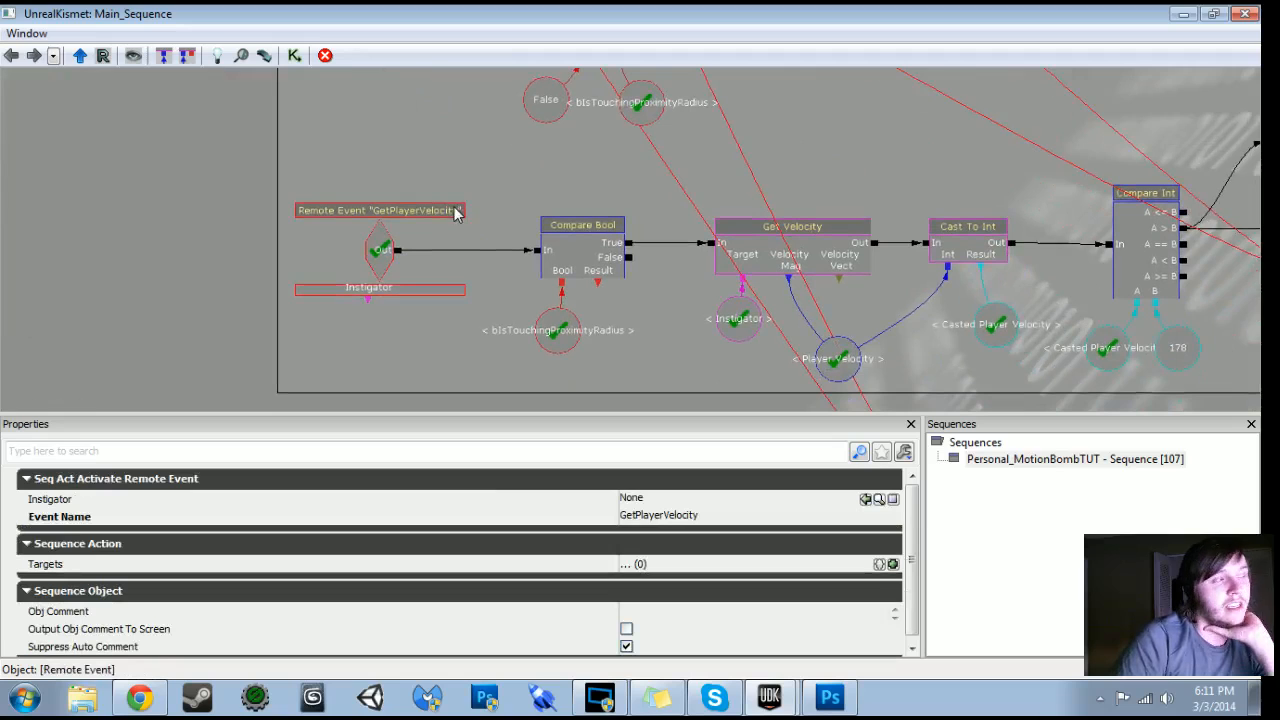
drag(494, 308, 222, 322)
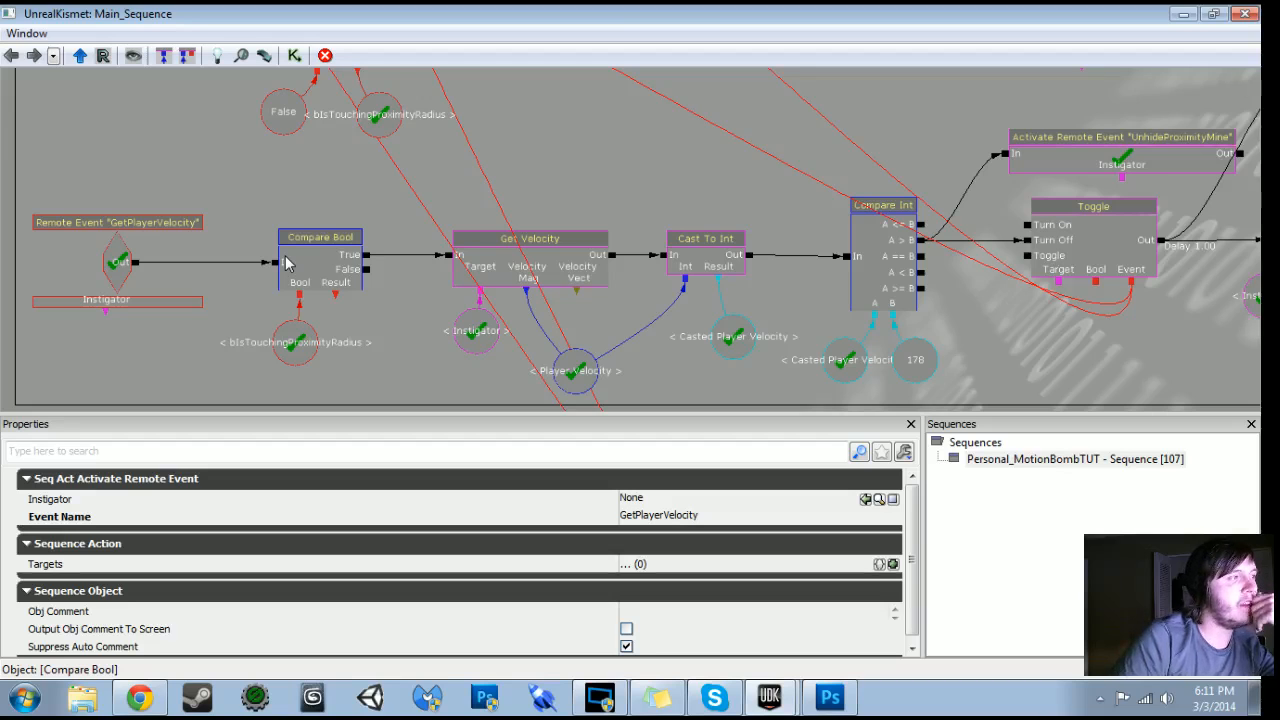
drag(328, 261, 170, 248)
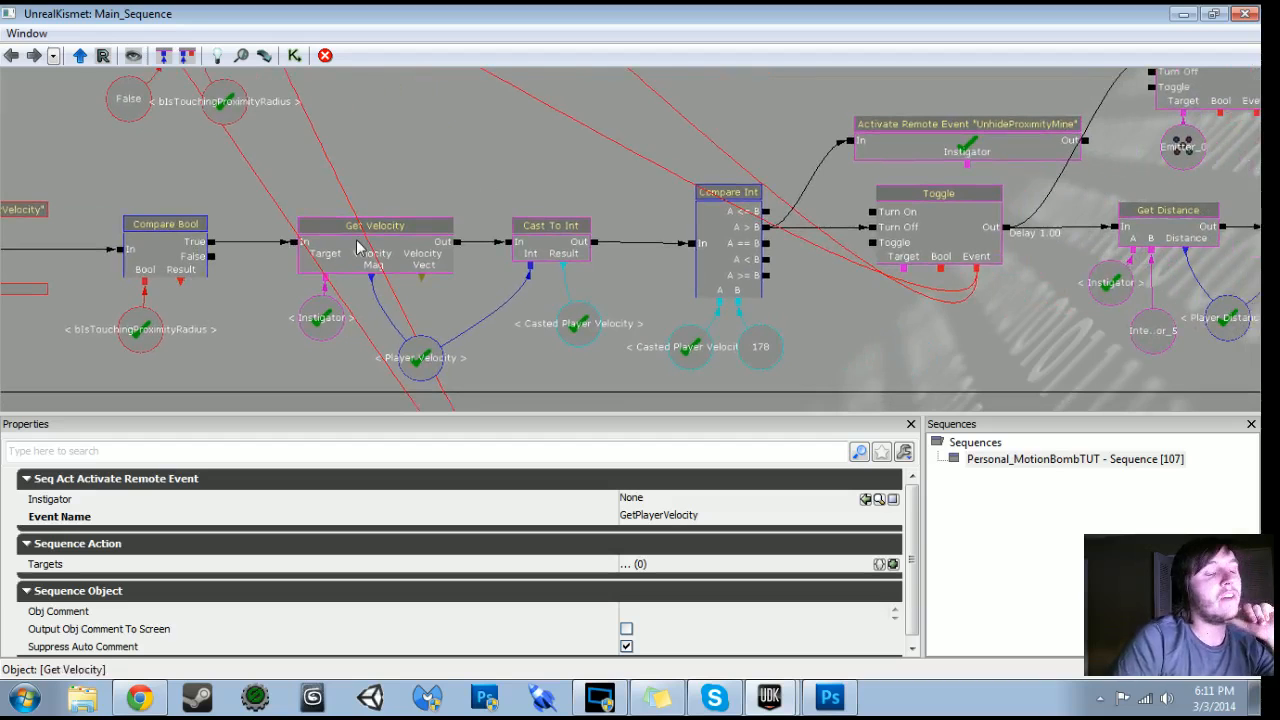
drag(534, 363, 334, 354)
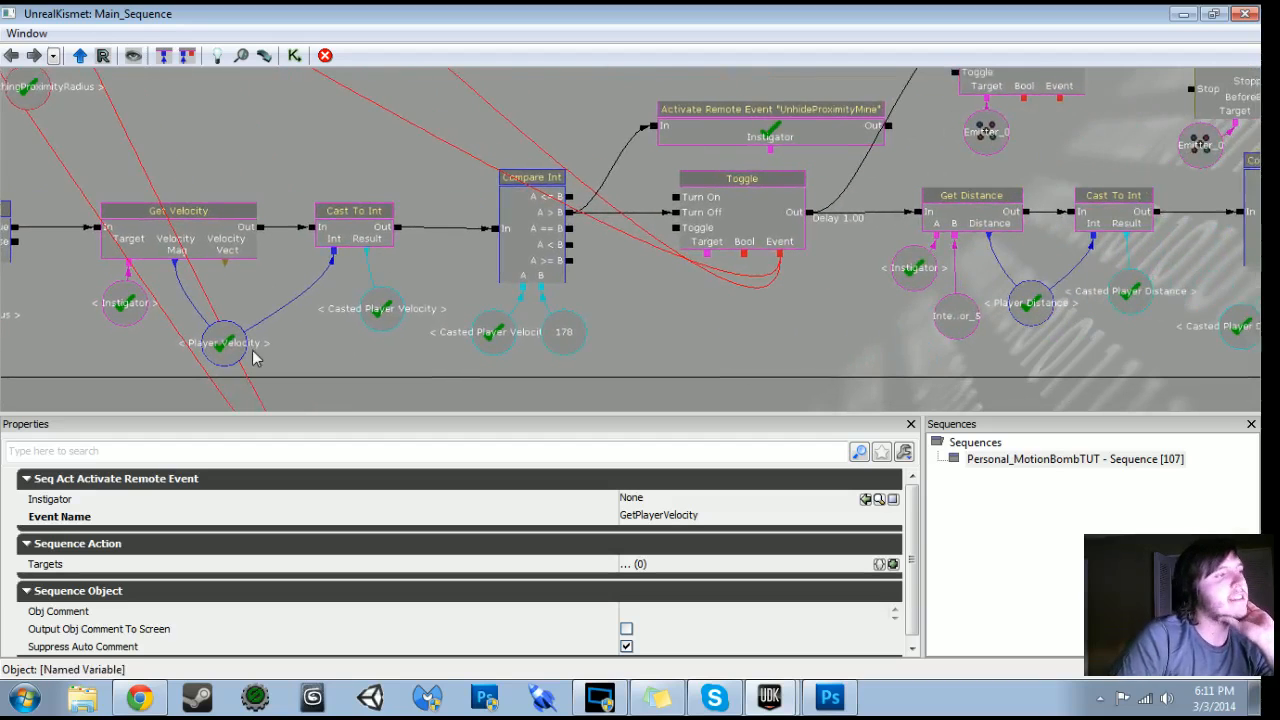
drag(423, 277, 293, 277)
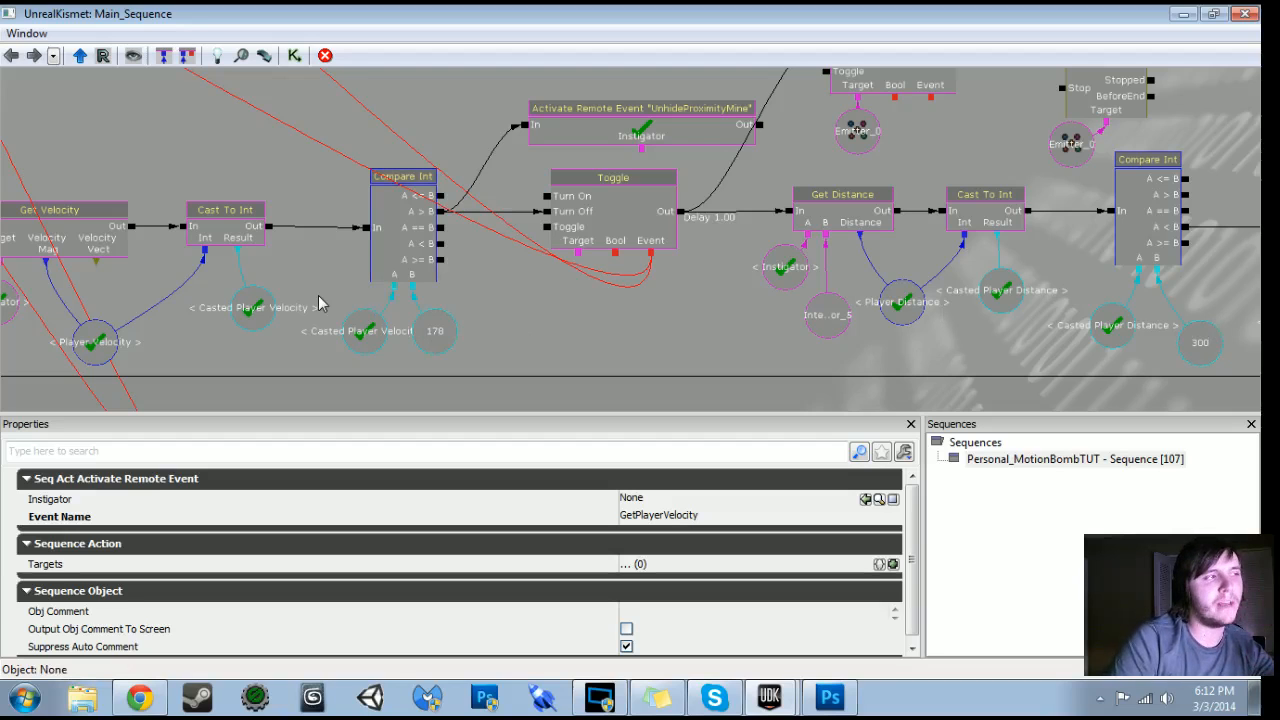
drag(546, 283, 421, 288)
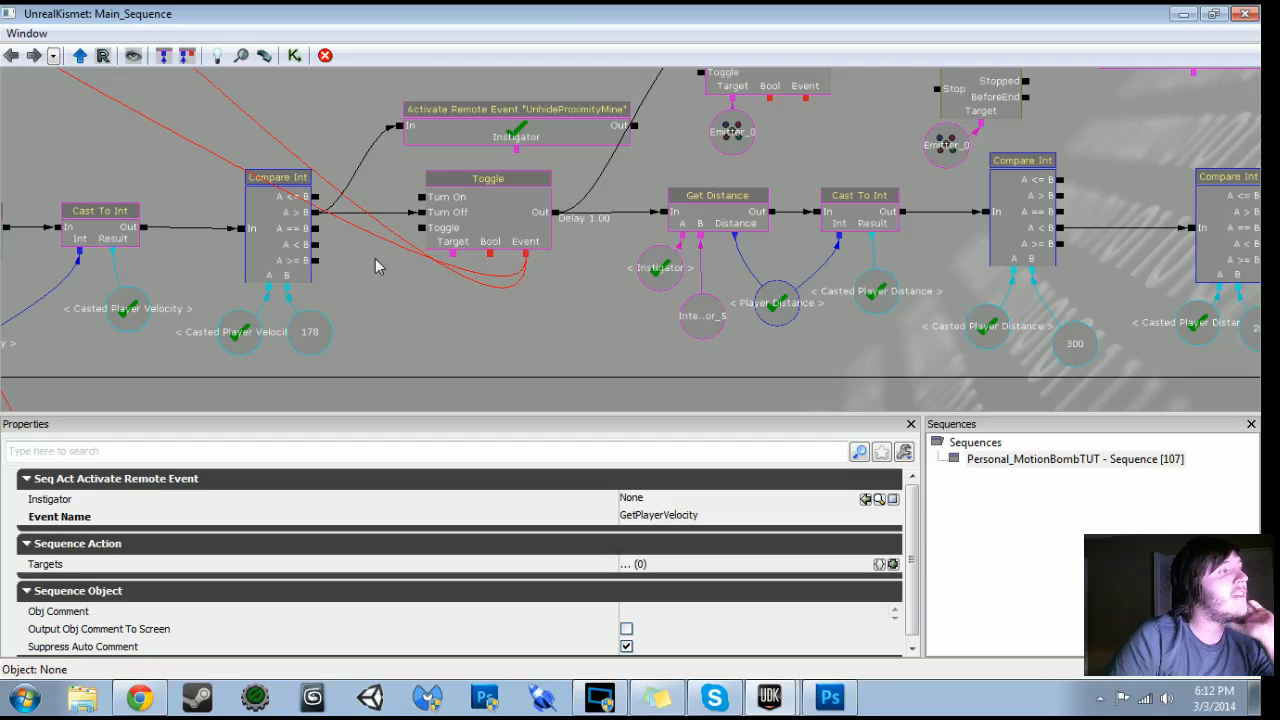
Examine the "UnhideProximityMine" activation and Toggle behind the velocity comparison, plus the Get Distance and Cast To Int actions that follow
drag(378, 265, 330, 312)
click(417, 182)
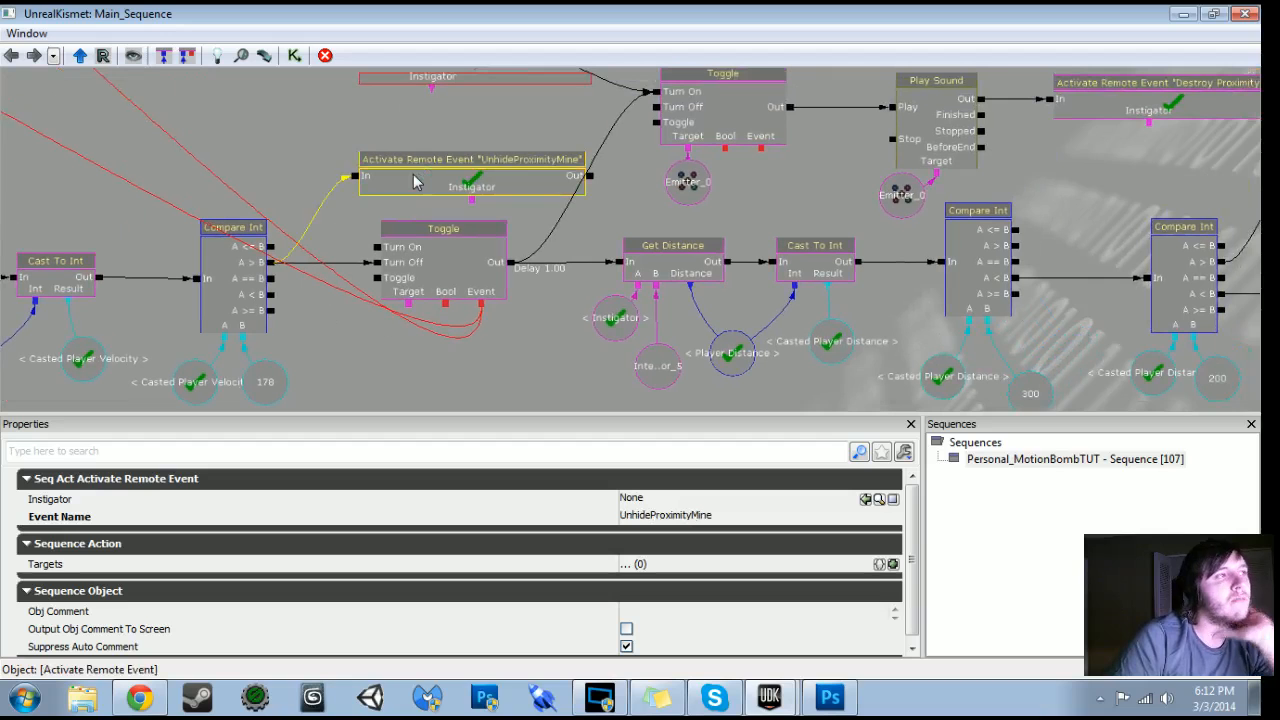
click(428, 285)
scroll(526, 391, down, 3)
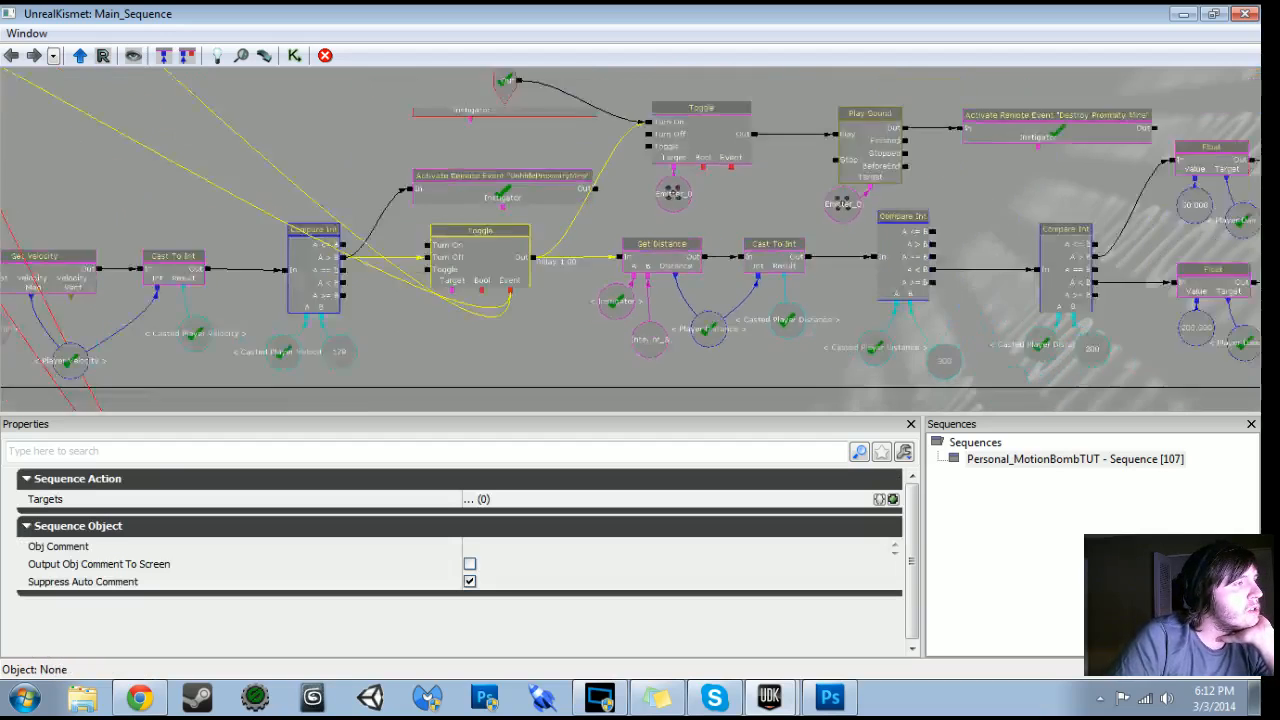
scroll(526, 391, up, 5)
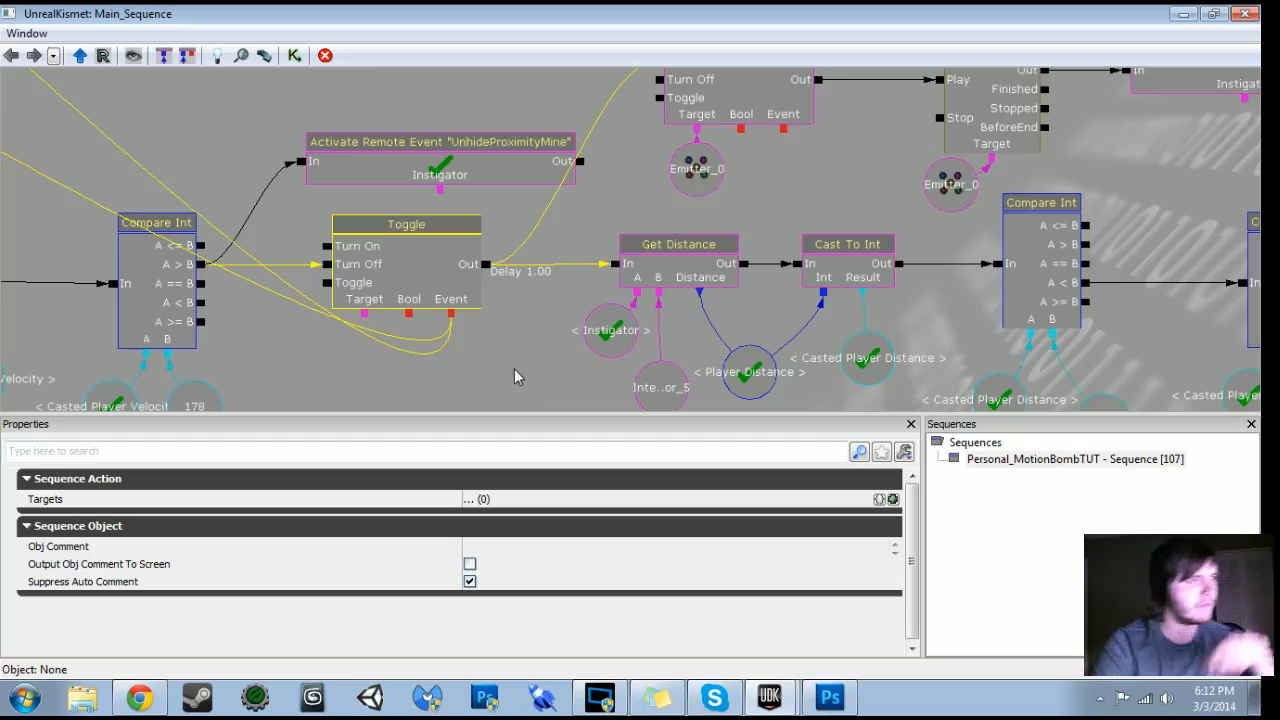
drag(509, 307, 250, 312)
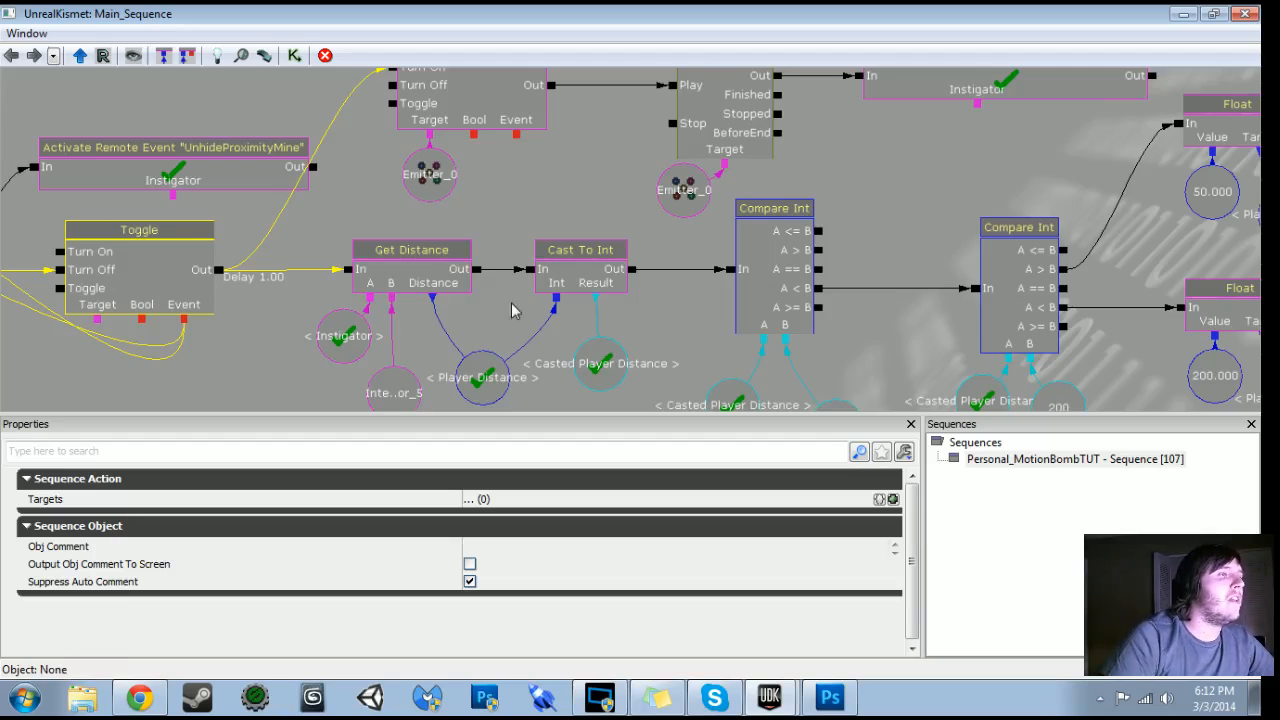
drag(512, 305, 360, 229)
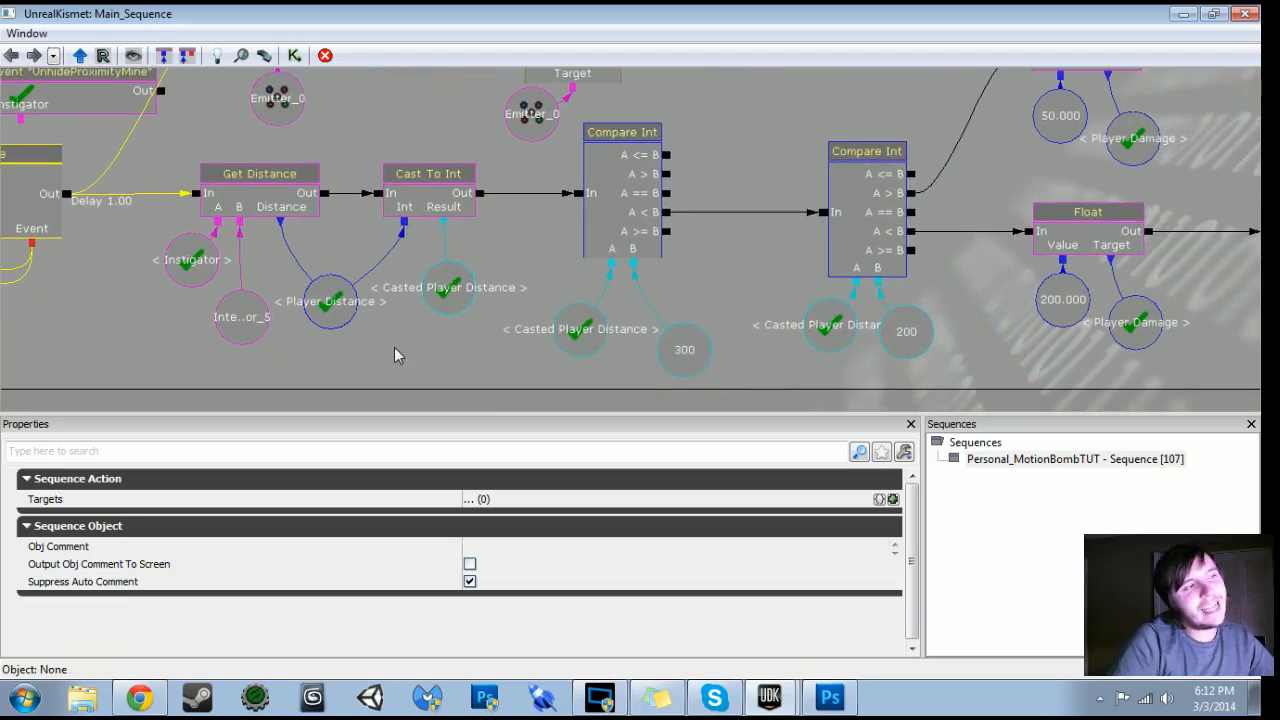
drag(500, 270, 392, 336)
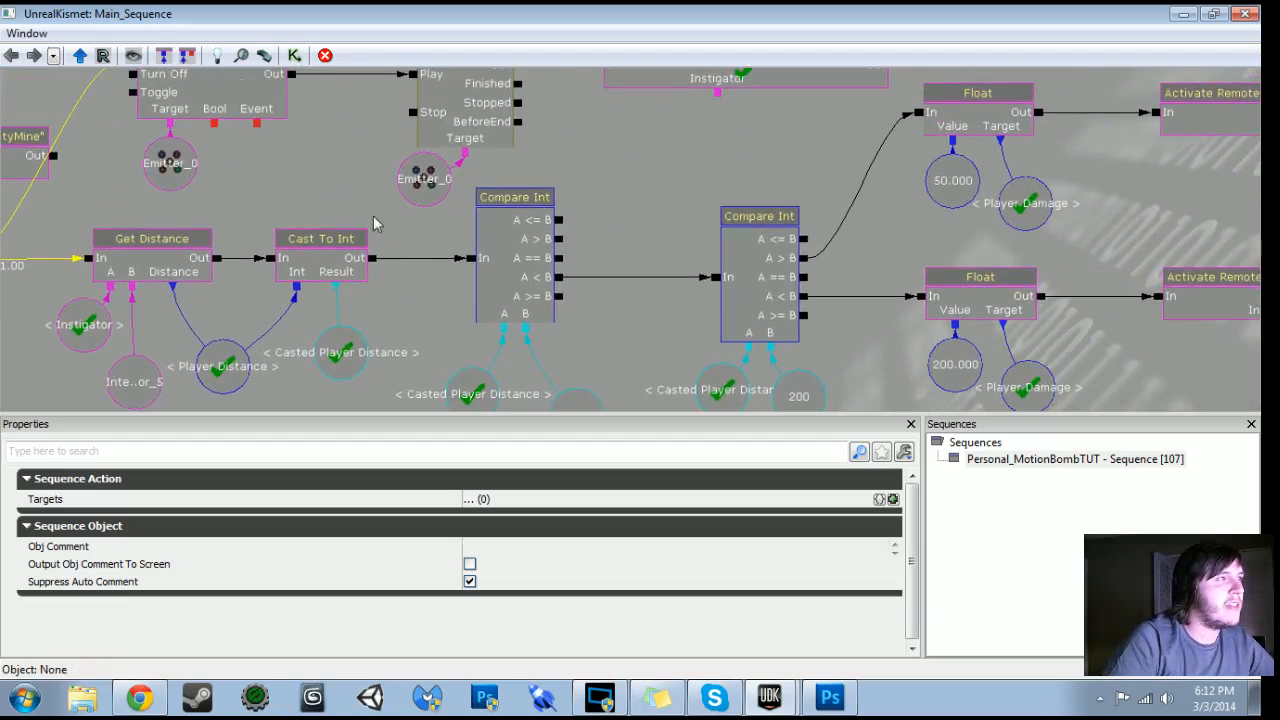
Review the explosion chain from the emitter Toggle through Play Sound to the "Destroy Proximity Mine" activation
drag(352, 207, 612, 326)
drag(302, 240, 370, 298)
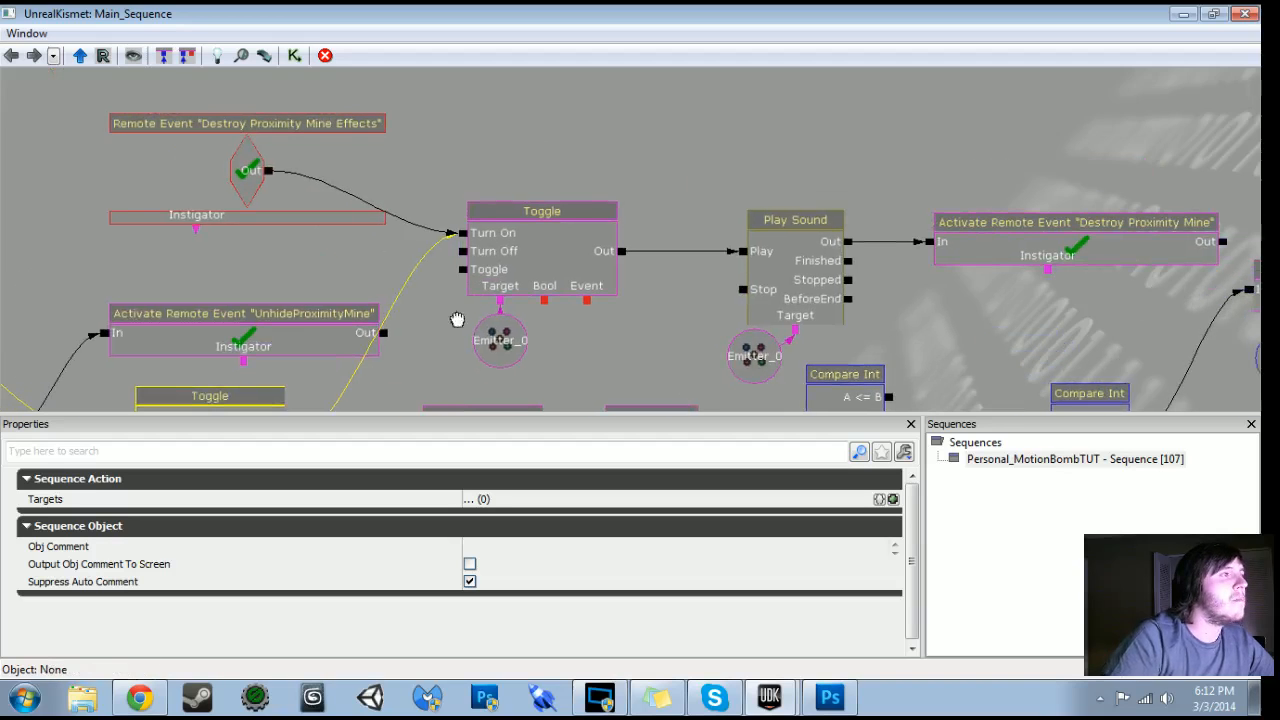
drag(428, 364, 424, 290)
drag(597, 280, 478, 345)
drag(535, 284, 328, 250)
click(451, 232)
click(727, 216)
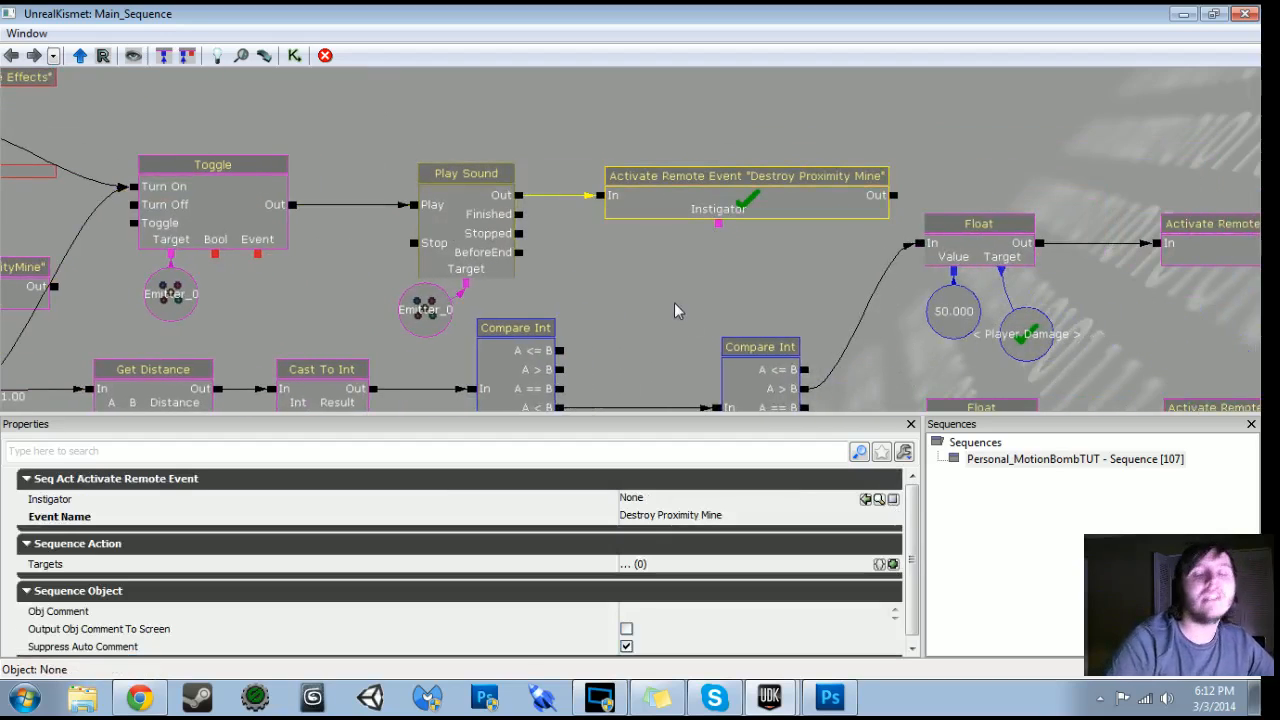
Examine the distance comparisons against 300 and 200 and the Float actions that set Player Damage before "Modify Player Health" is activated
drag(675, 310, 475, 270)
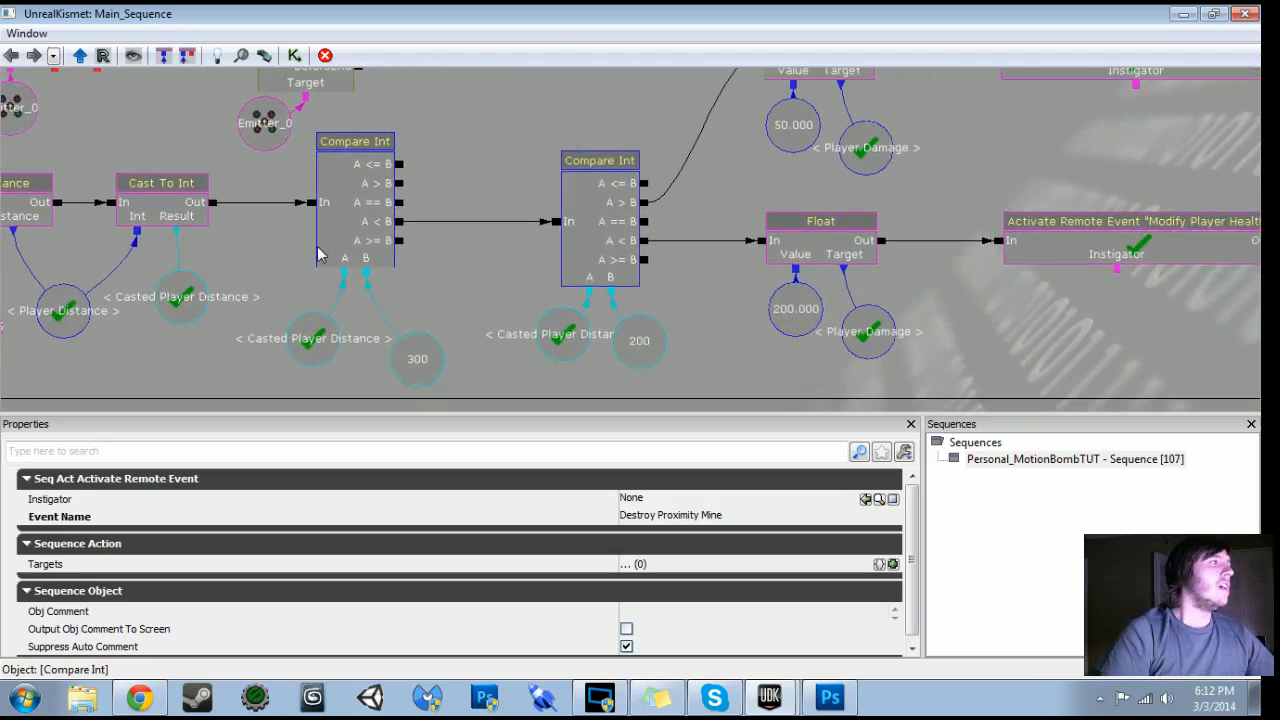
mouse_move(318, 254)
mouse_down()
mouse_move(520, 260)
mouse_move(305, 265)
mouse_up()
scroll(520, 260, up, 2)
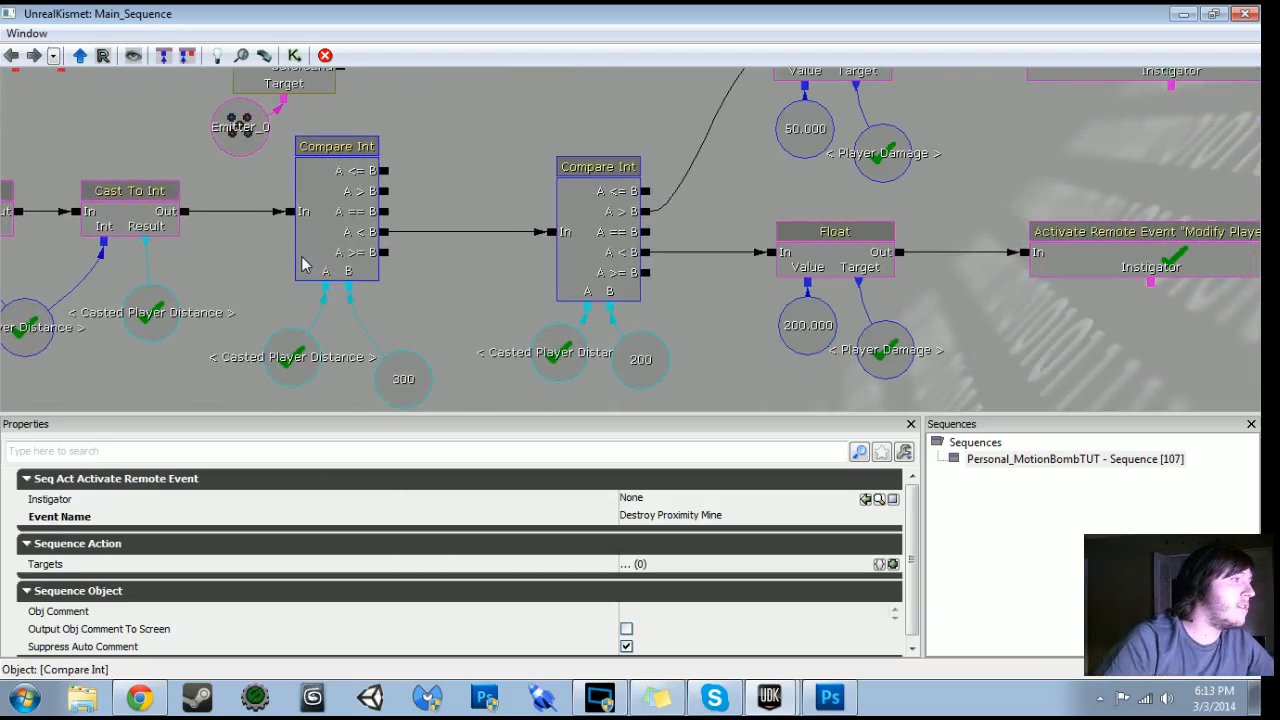
drag(455, 300, 283, 310)
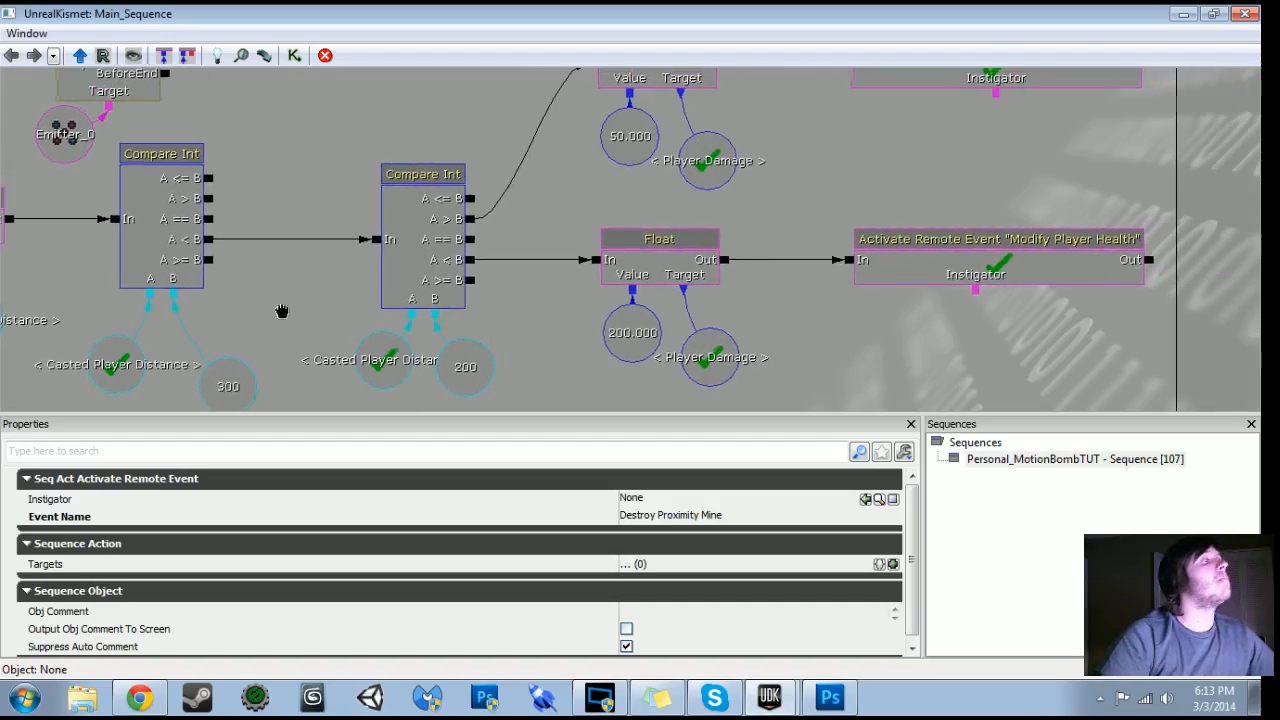
drag(563, 306, 455, 328)
drag(412, 241, 296, 360)
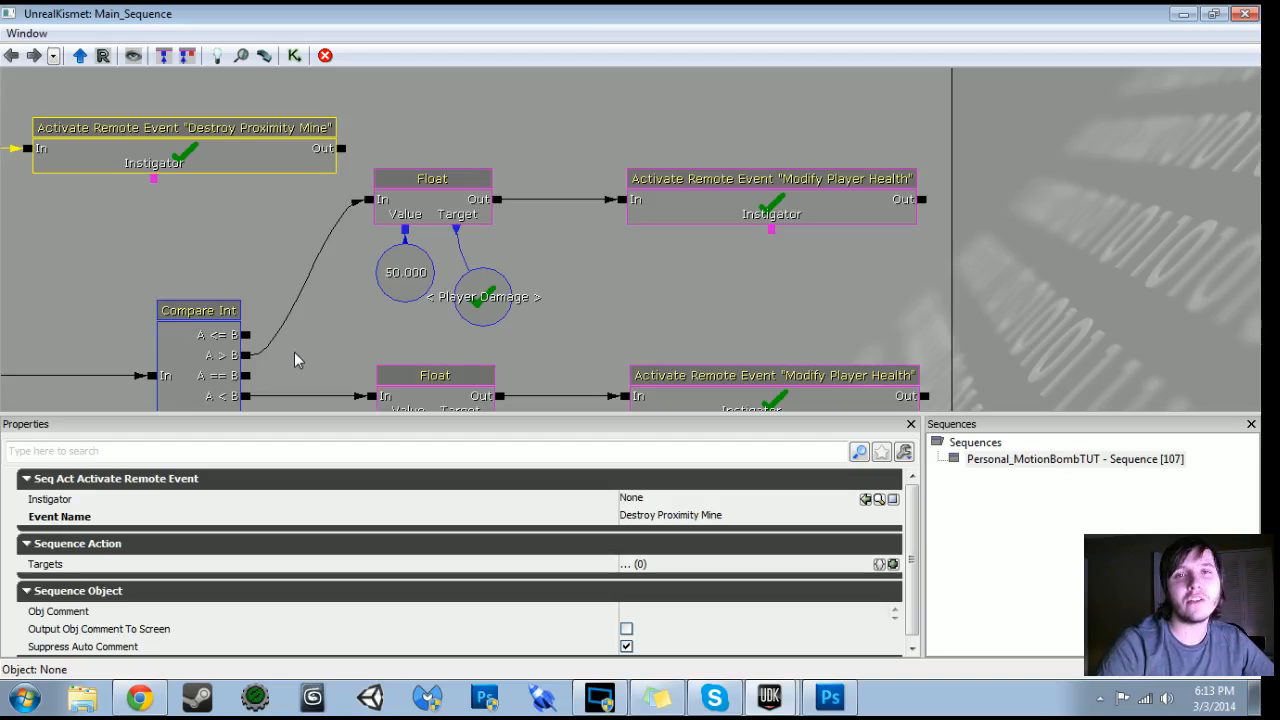
drag(296, 360, 310, 219)
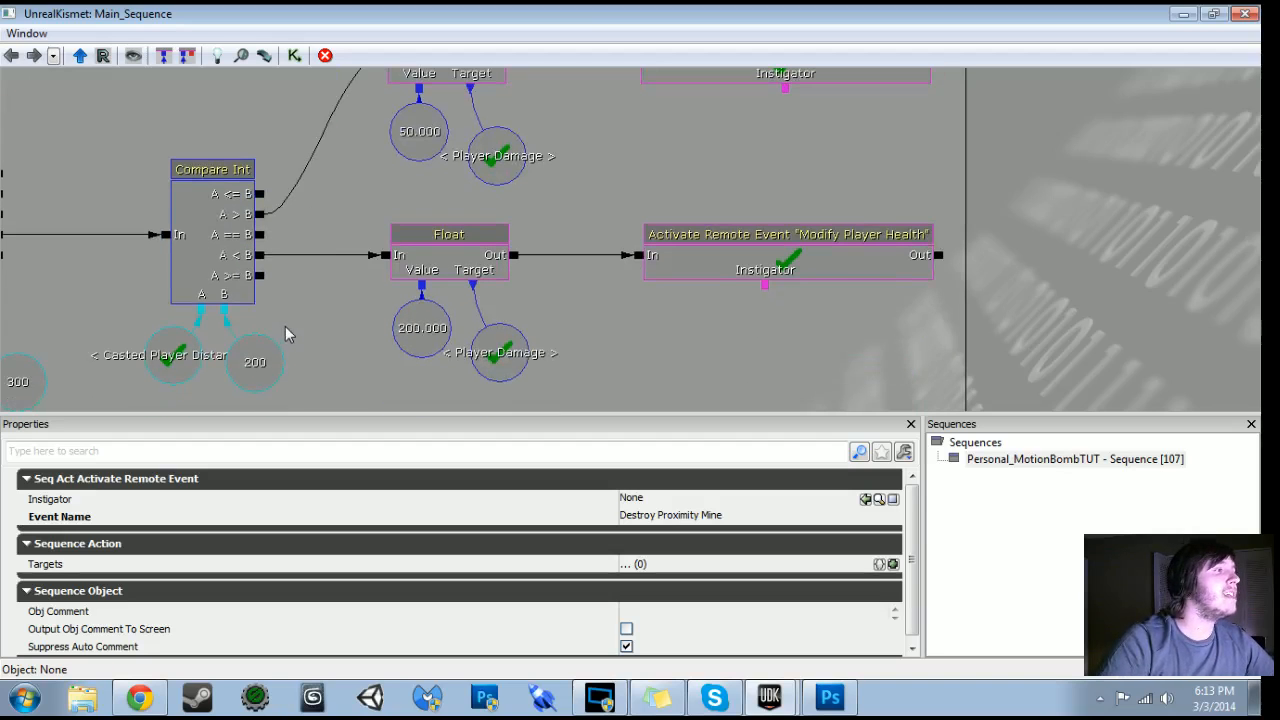
drag(287, 340, 225, 335)
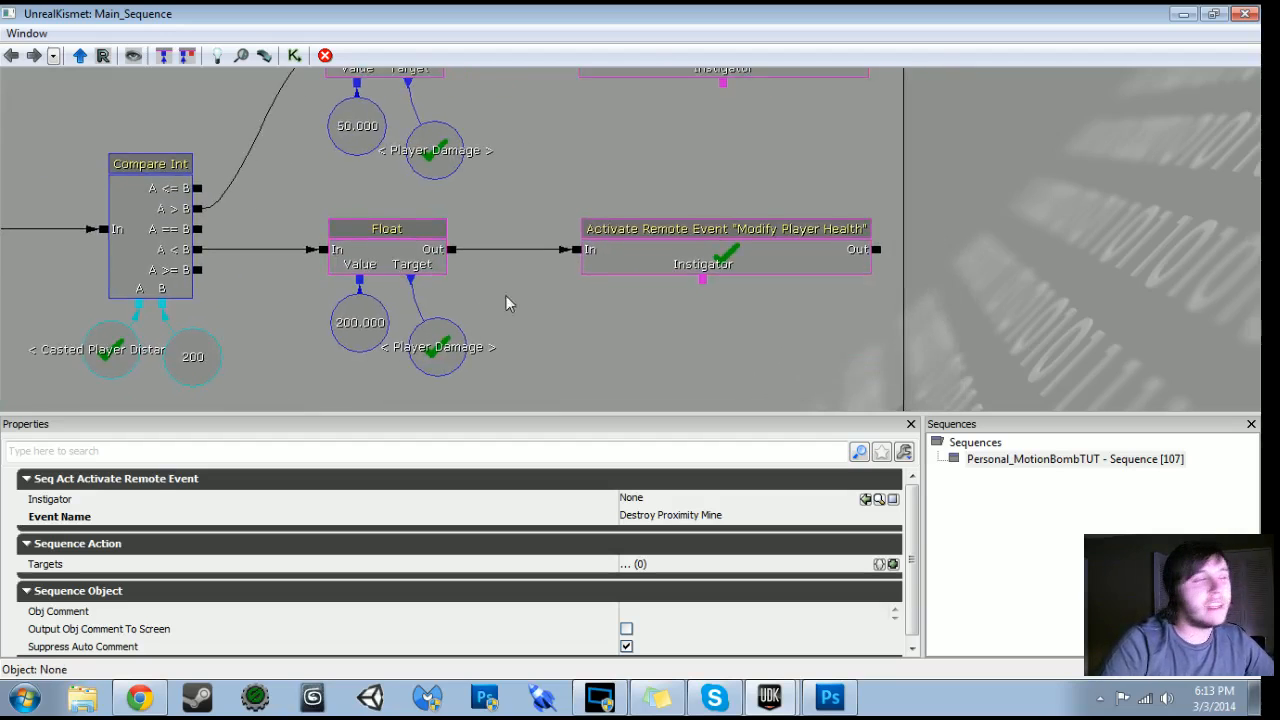
drag(529, 180, 485, 351)
drag(592, 317, 666, 231)
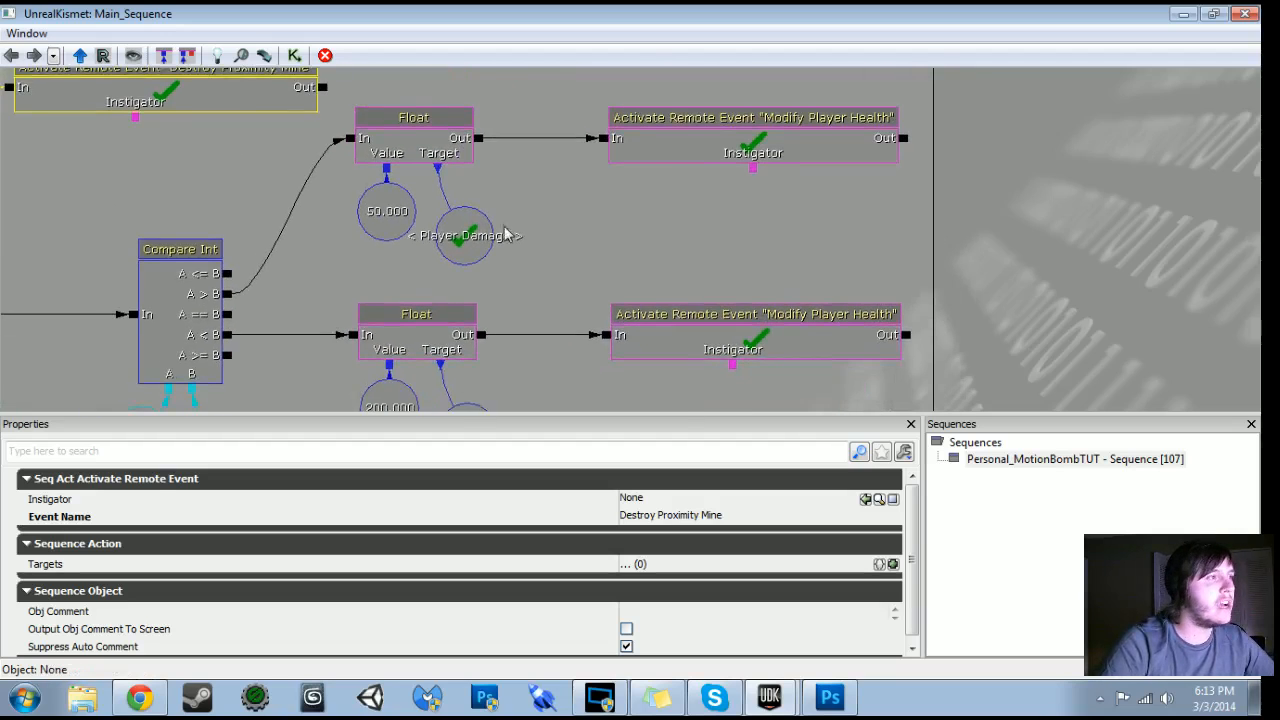
drag(526, 278, 565, 223)
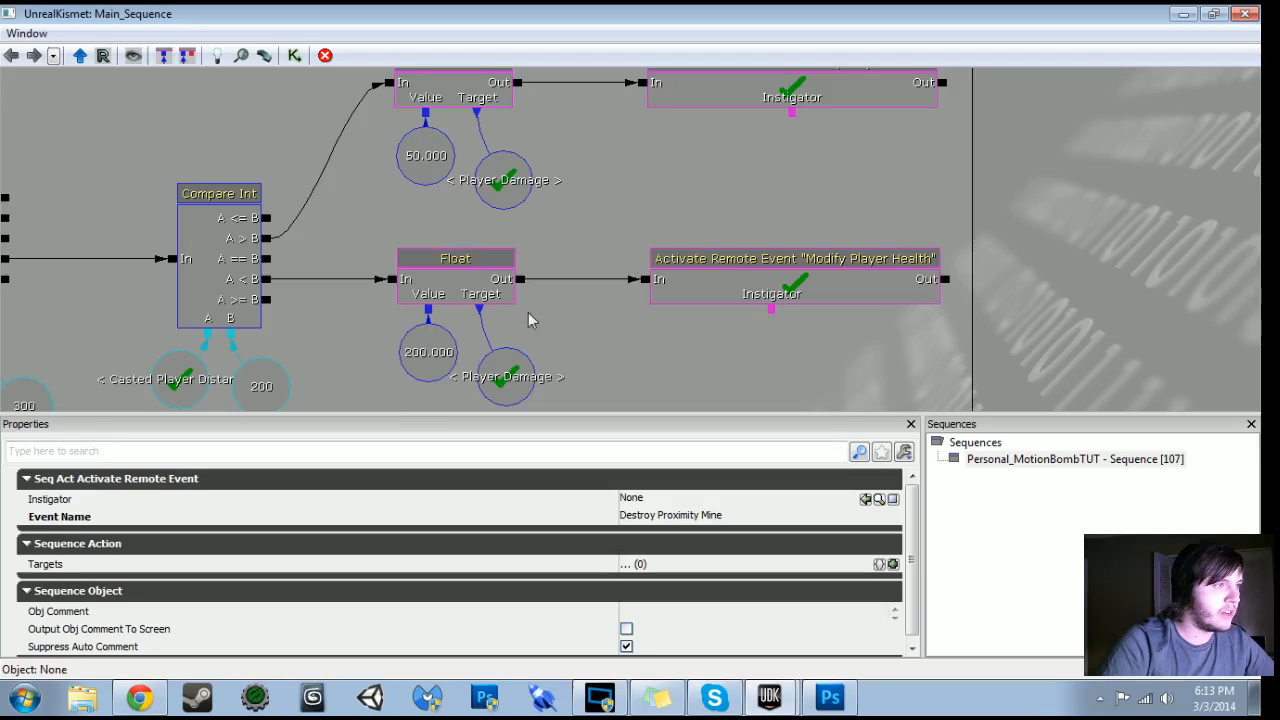
Inspect the InterpActor_5 Take Damage event and its damage threshold in the "Allows Player to Destroy Proximity Mine" frame
scroll(480, 160, down, 5)
drag(374, 246, 845, 276)
scroll(840, 276, up, 5)
drag(764, 272, 866, 263)
click(310, 278)
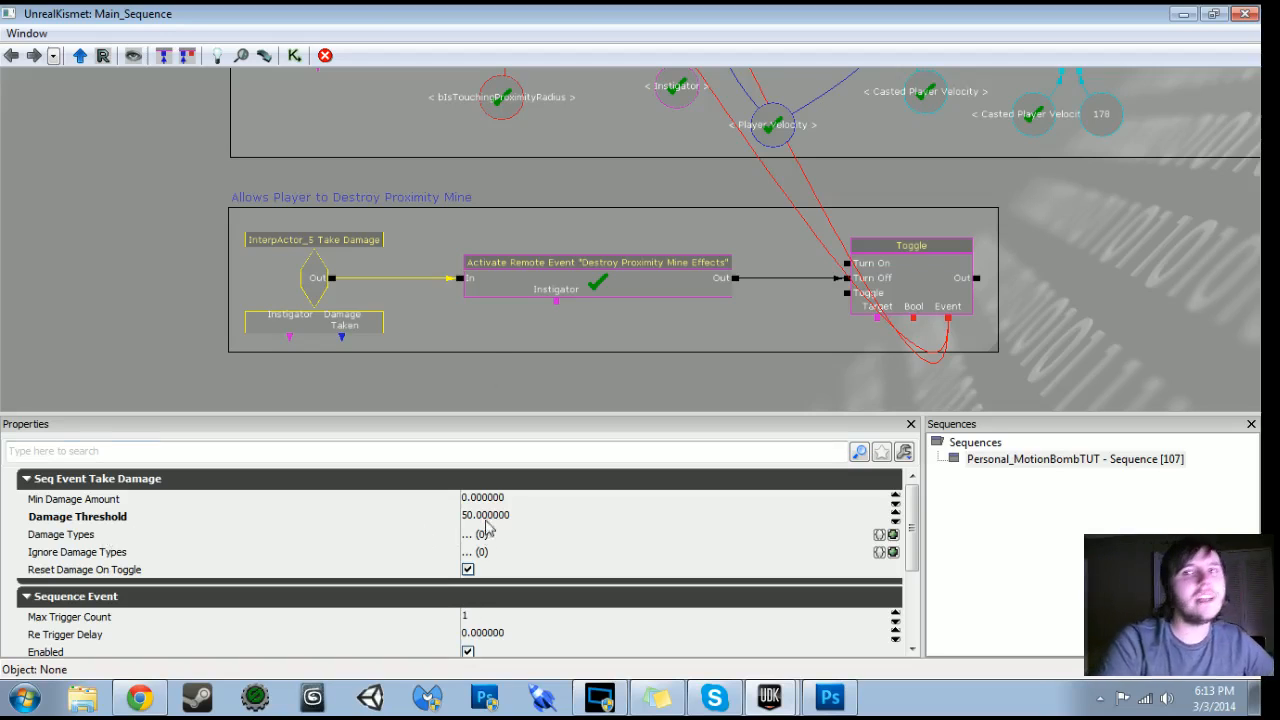
drag(503, 340, 326, 323)
scroll(326, 323, up, 2)
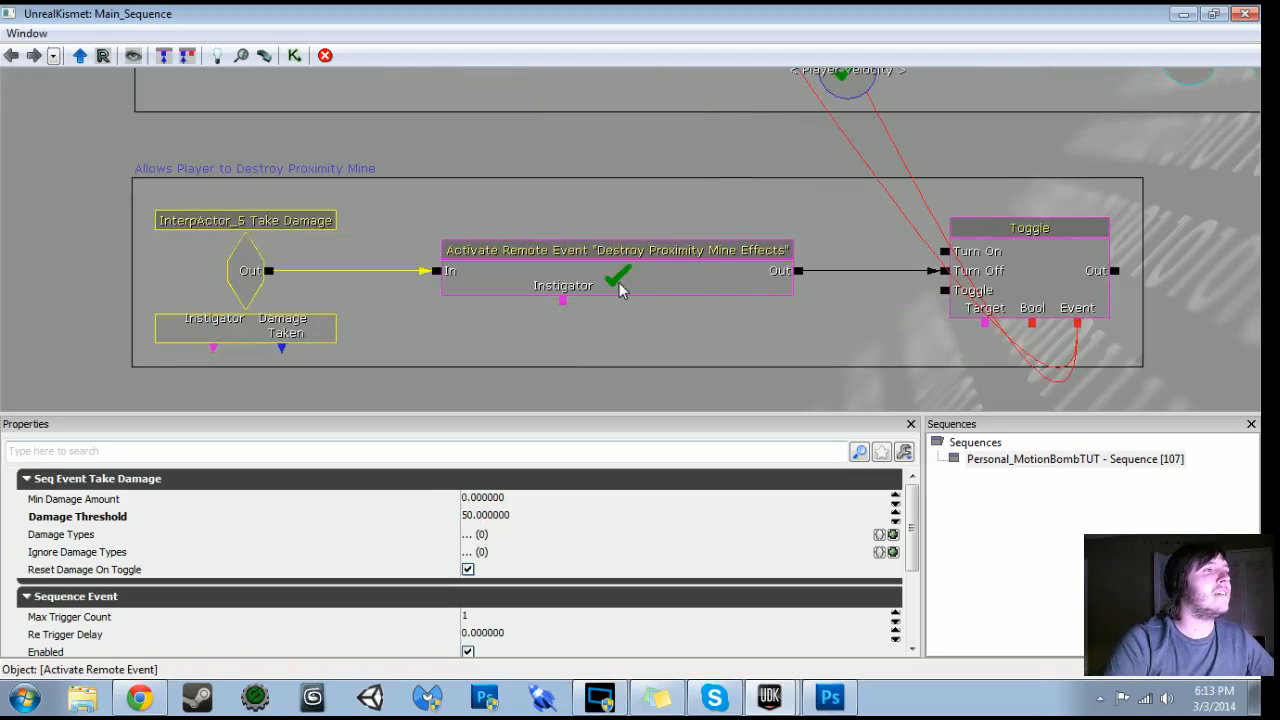
Trace the "Destroy Proximity Mine Effects" activation to its remote event and the Toggle and Play Sound chain in the main logic
click(617, 288)
drag(743, 322, 489, 398)
scroll(490, 400, down, 4)
drag(815, 95, 430, 306)
drag(740, 100, 315, 294)
scroll(315, 294, up, 4)
click(366, 243)
drag(616, 249, 405, 129)
drag(538, 288, 373, 303)
drag(806, 333, 557, 410)
Review the Toggle that turns off the touch events after the mine is shot, and look over the remaining Kismet frames
scroll(600, 250, down, 6)
drag(740, 315, 914, 77)
drag(583, 220, 840, 320)
scroll(795, 390, up, 5)
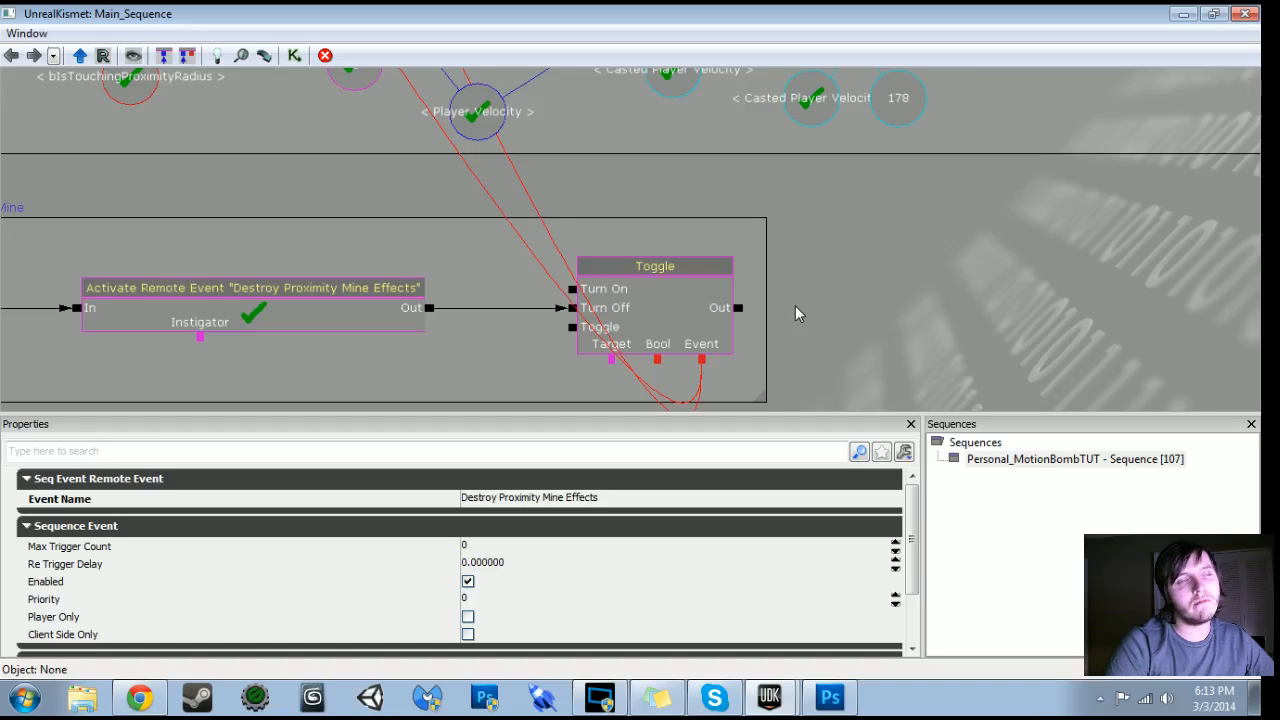
scroll(797, 311, down, 6)
drag(962, 305, 960, 76)
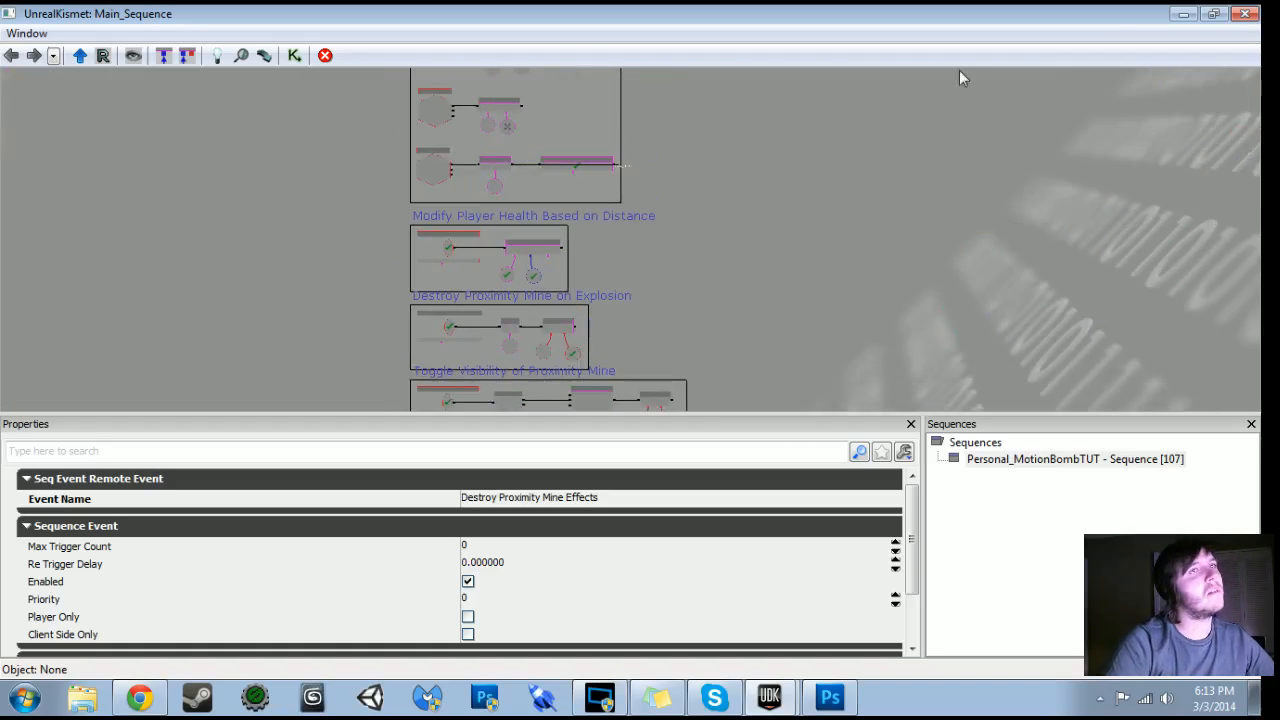
Close the Kismet editor, save the level, and view the proximity mine in the viewport
click(1245, 13)
click(89, 55)
drag(218, 150, 105, 290)
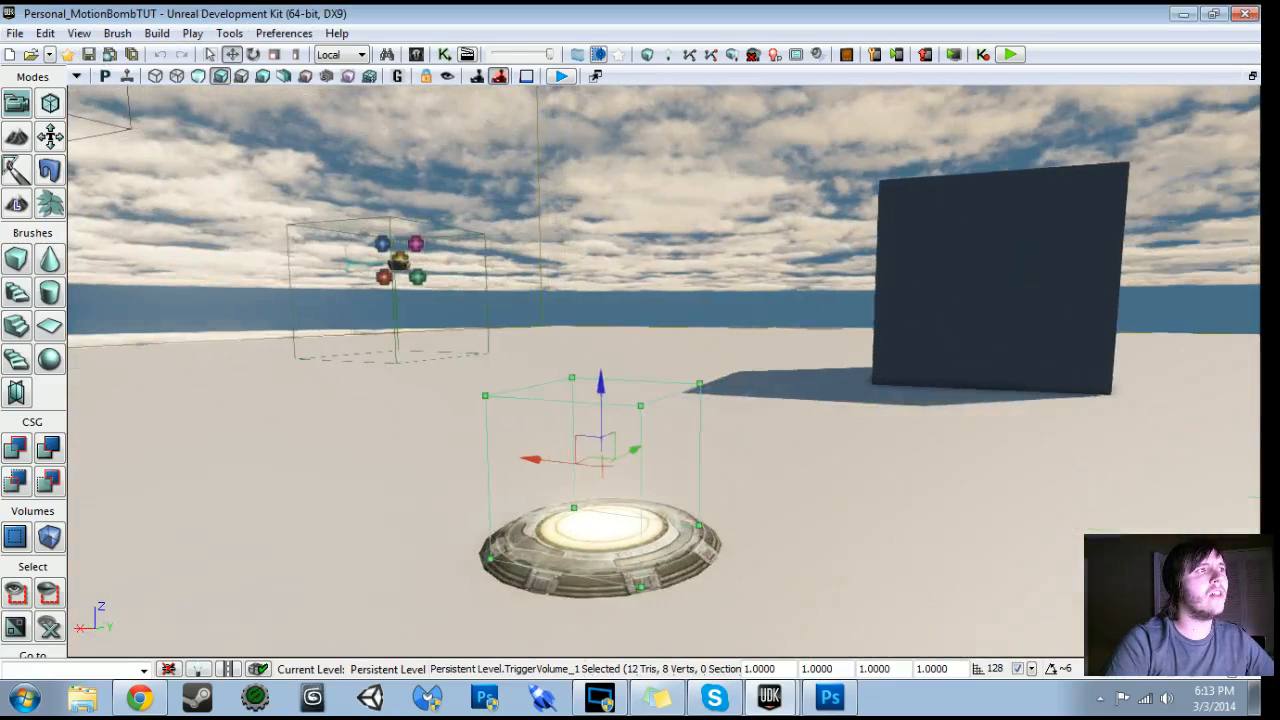
drag(660, 400, 664, 310)
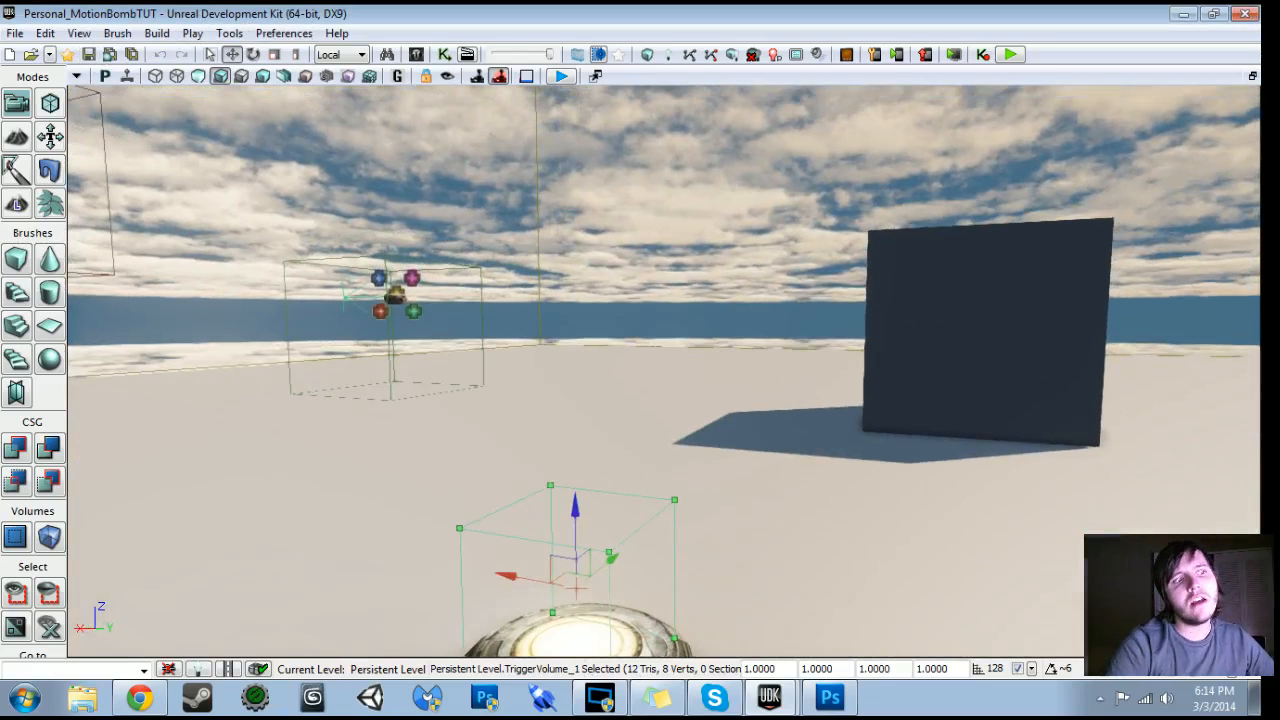